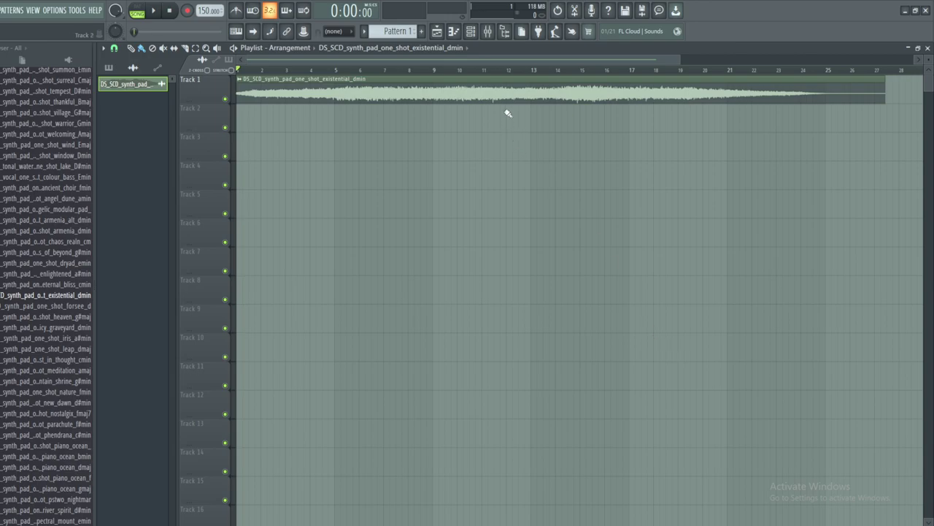
- In the Master track's Fruity Limiter, lower the envelope release and sustain to minimum and set both envelope curves to 1
left_click(489, 32)
left_click_drag(402, 273, 323, 138)
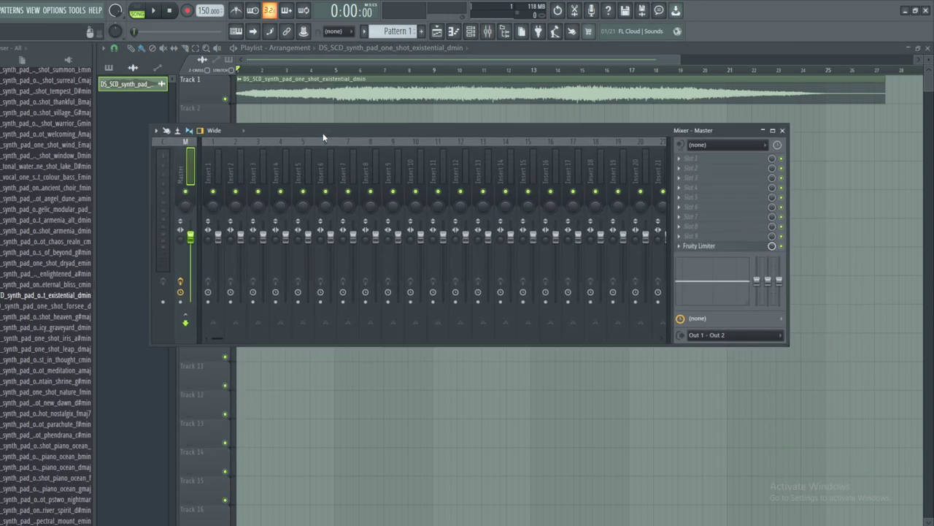
left_click(702, 246)
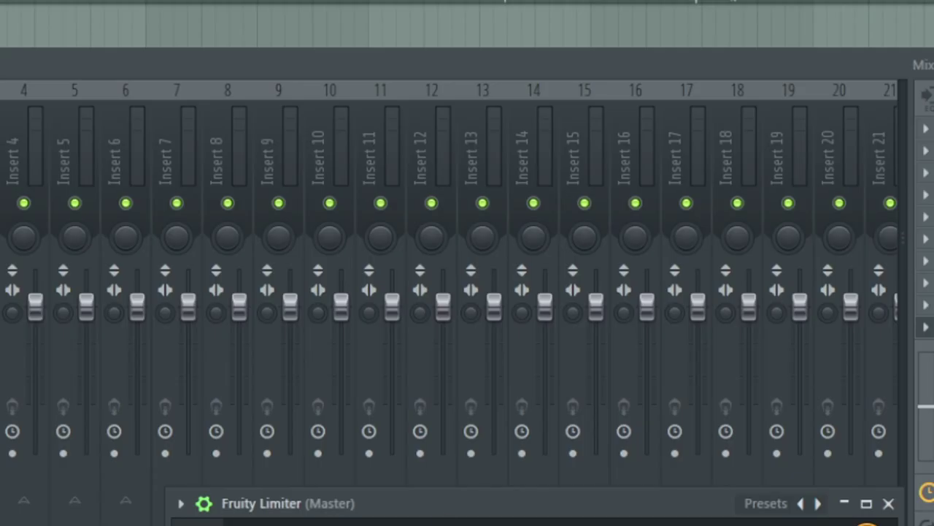
left_click_drag(434, 501, 370, 51)
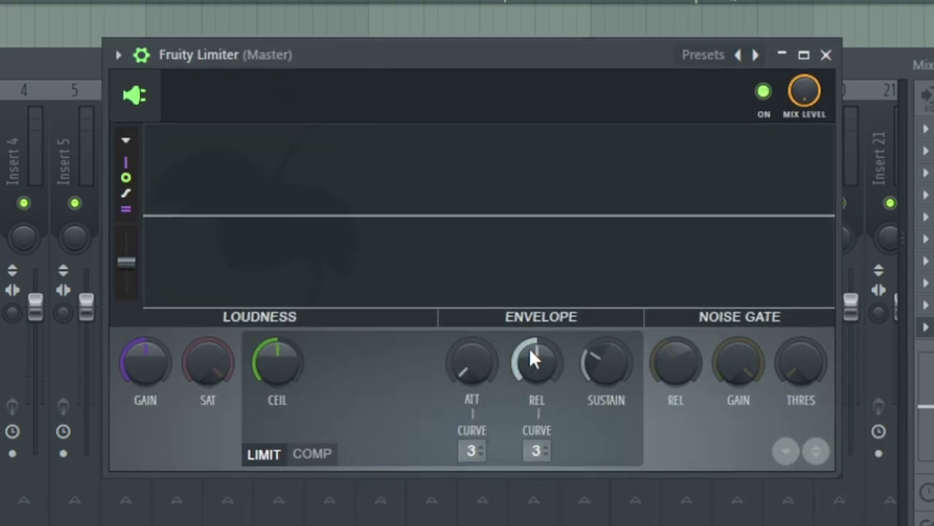
left_click_drag(603, 365, 604, 409)
left_click_drag(480, 449, 480, 467)
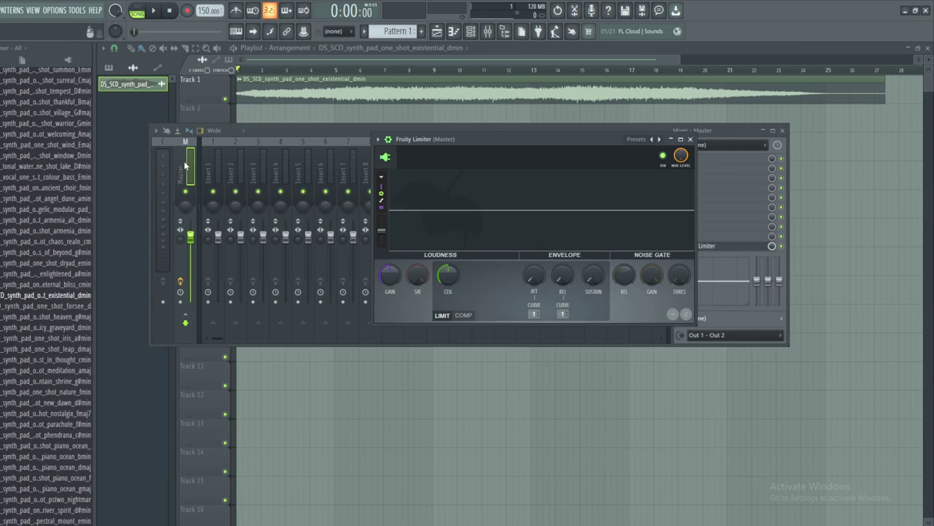
left_click(359, 63)
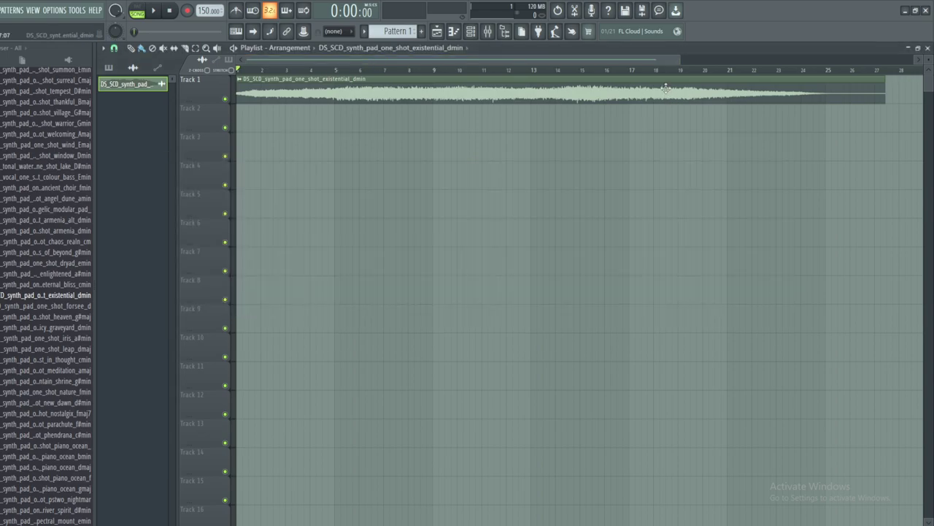
- Play the unprocessed pad clip on Track 1 from the start to hear it, and stop playback
mouse_move(678, 63)
left_mouse_down()
mouse_move(508, 66)
mouse_move(676, 62)
left_mouse_up()
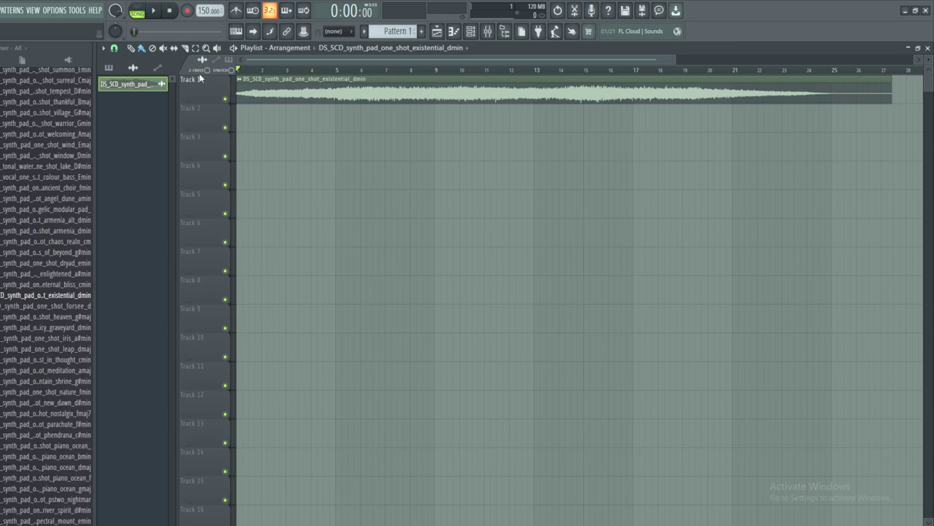
key("space")
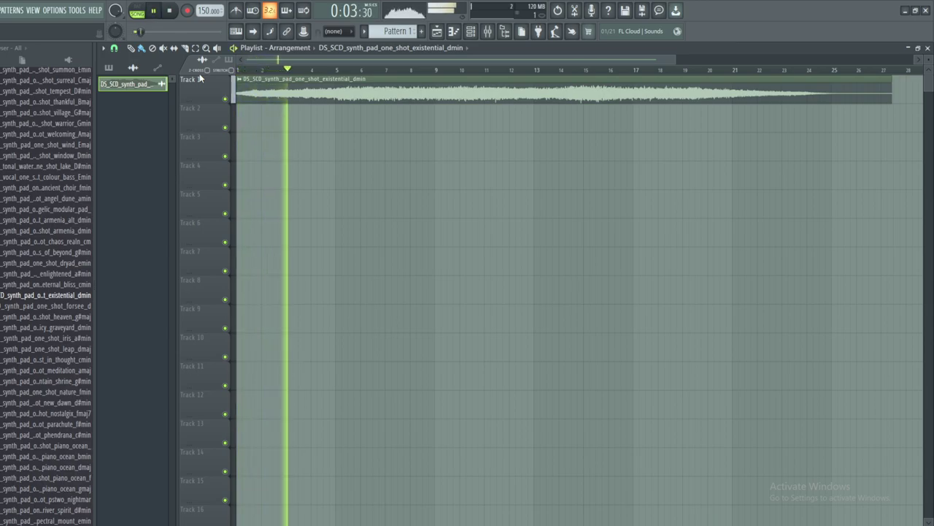
left_click(165, 14)
left_click(167, 12)
- Route the pad clip's channel to a free mixer track from its channel settings
left_click(239, 78)
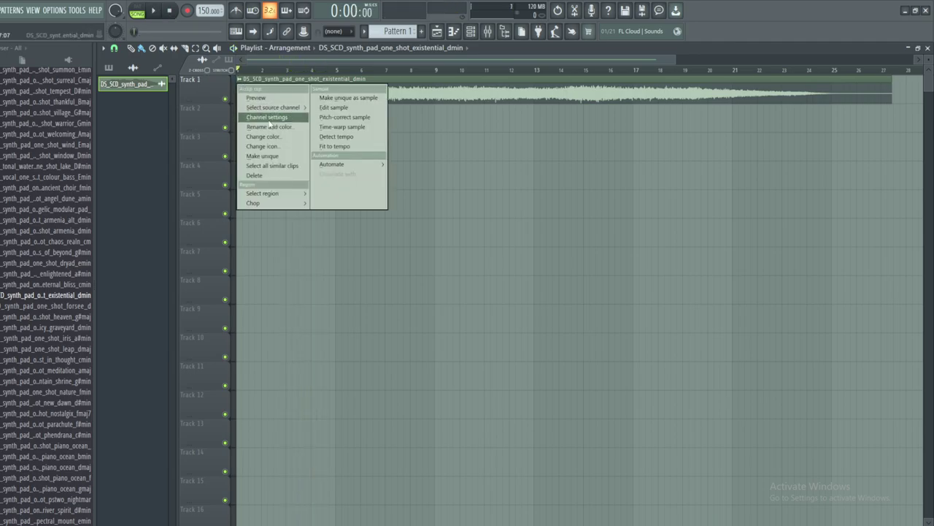
left_click(267, 117)
left_click(187, 175)
left_click(347, 212)
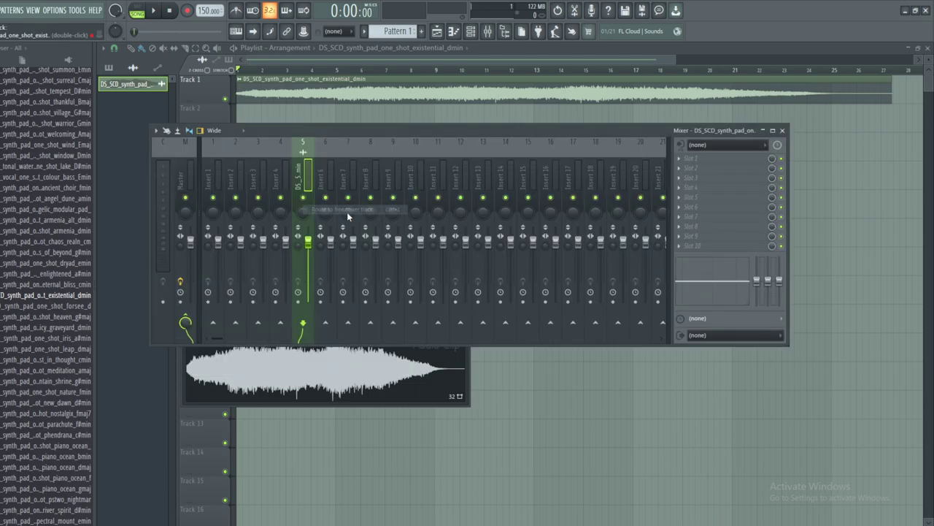
- Load the saved ATMOSPHERES mixer track state onto the pad's mixer track
right_click(305, 180)
mouse_move(334, 203)
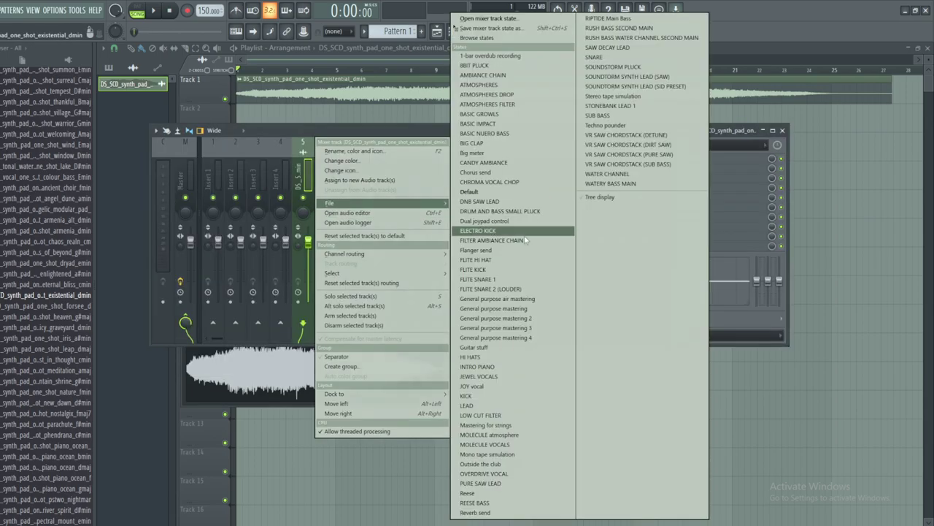
left_click(488, 84)
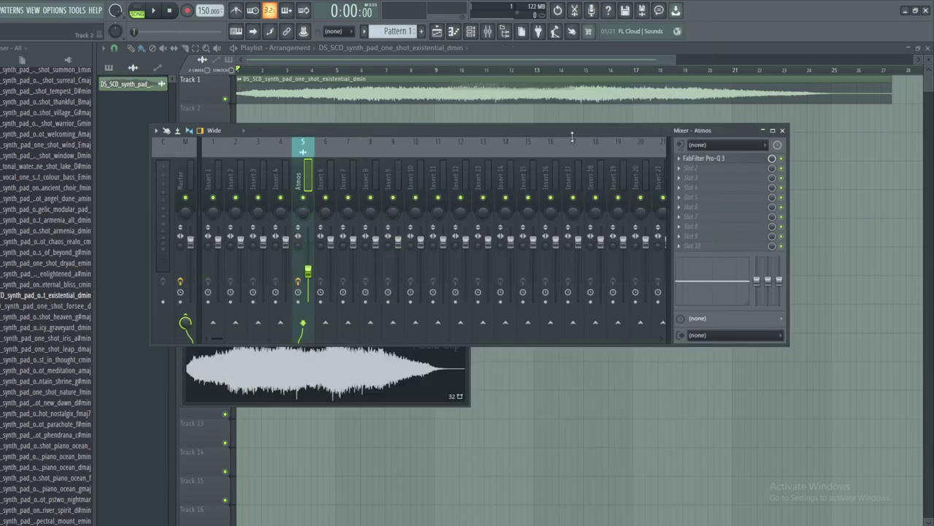
- Adjust the low cut in the Atmos track's FabFilter Pro-Q 3 to about 405 Hz with a Q of 0.471, and close the mixer
left_click(695, 162)
left_click_drag(357, 100, 528, 123)
mouse_move(492, 269)
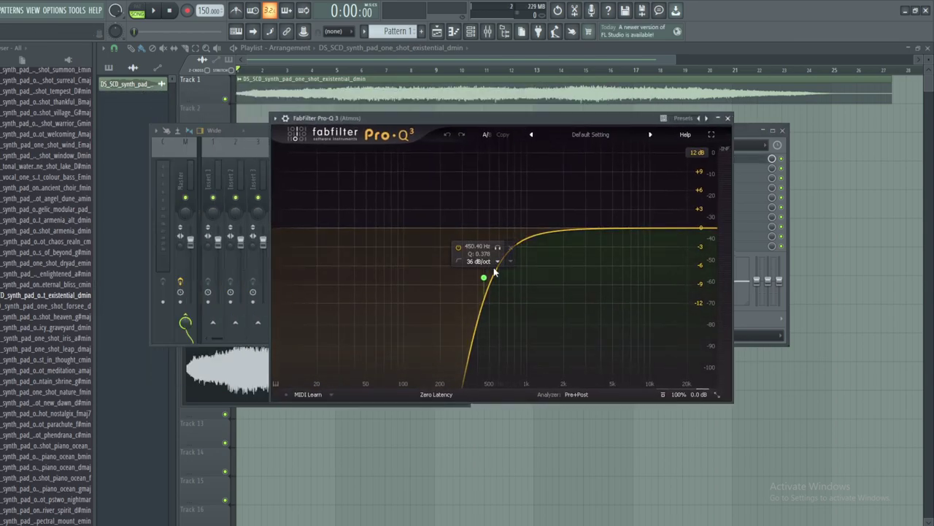
left_click_drag(483, 276, 478, 265)
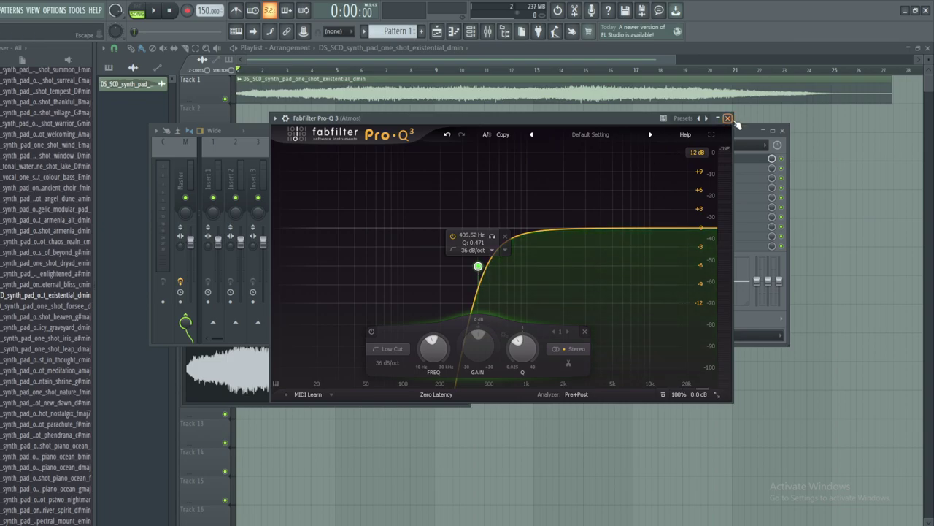
left_click(728, 117)
left_click(782, 130)
- Open the pad clip's channel settings, audition the clip, and raise its time-stretching pitch slightly
left_click(243, 80)
left_click(270, 118)
left_click_drag(378, 178, 515, 175)
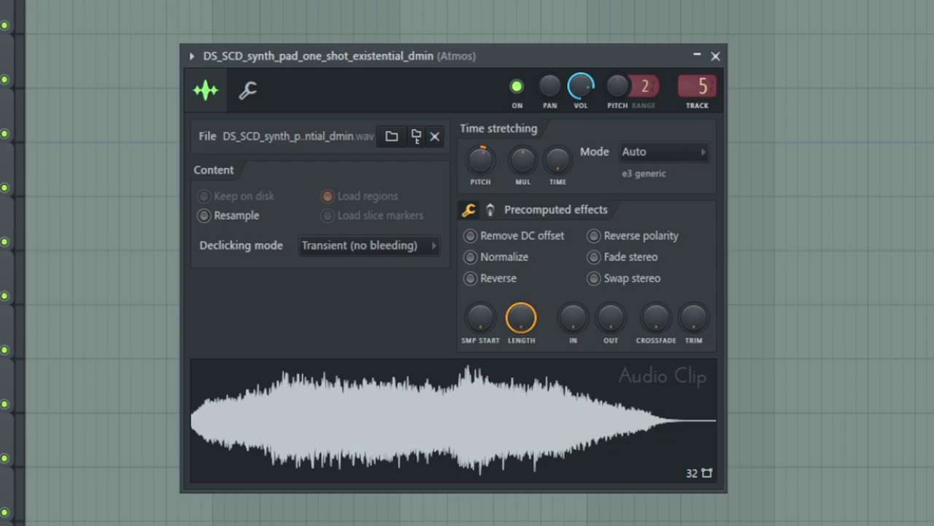
left_click(154, 11)
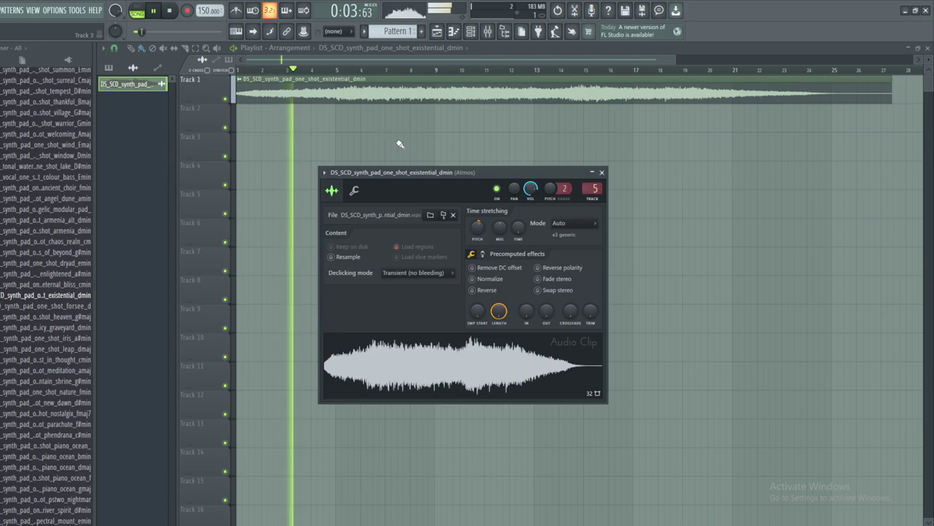
left_click(154, 11)
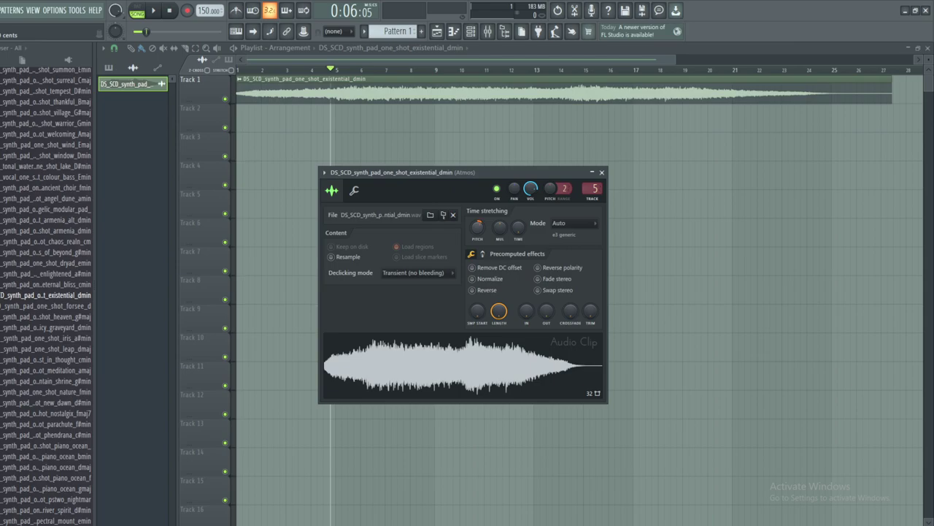
left_click_drag(478, 227, 478, 223)
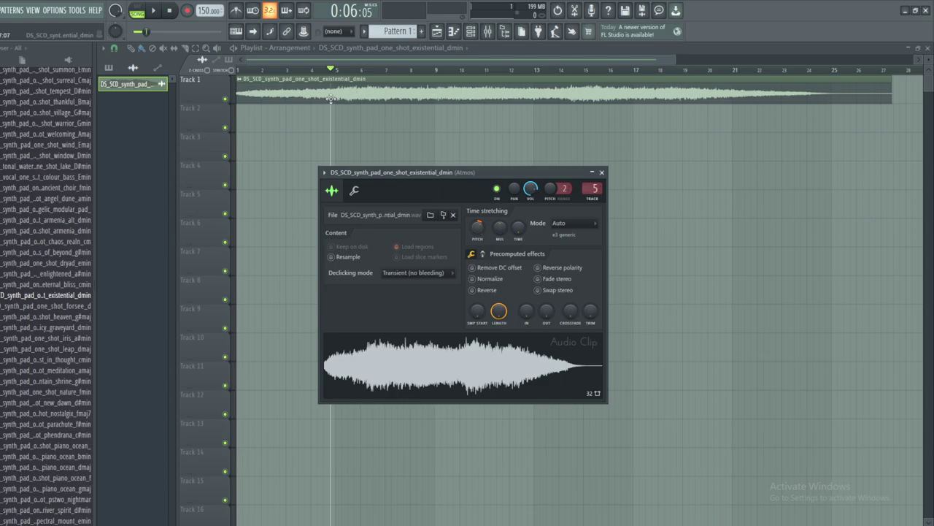
- Play the repitched pad clip from the start, checking its mixer track and channel settings, and stop playback
left_click(239, 70)
left_click(153, 11)
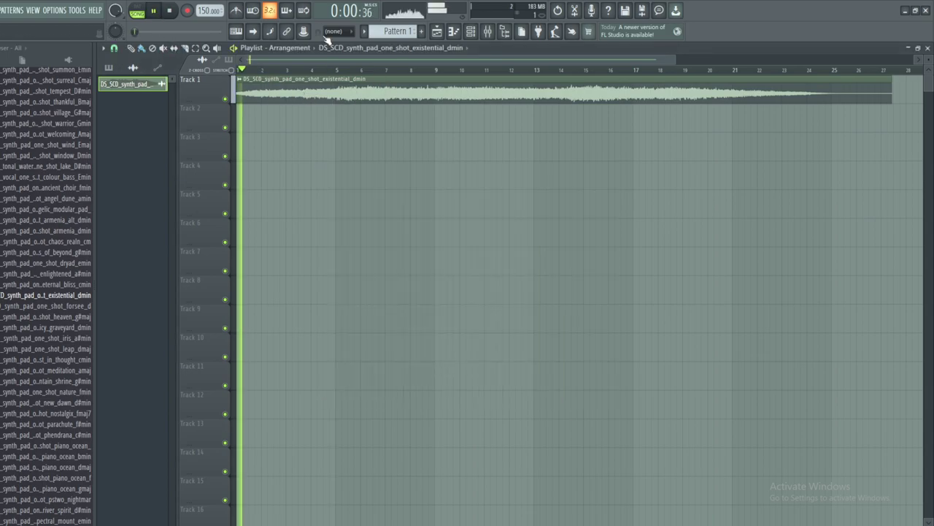
left_click(487, 32)
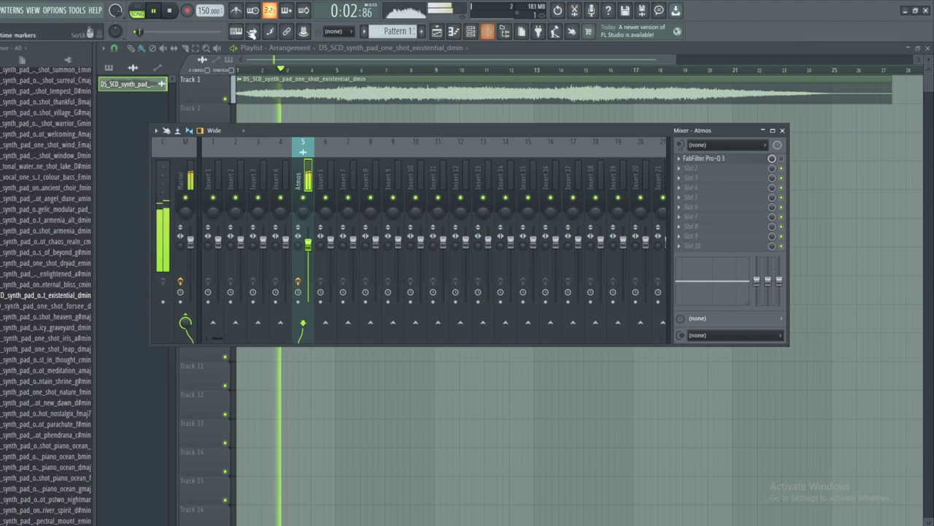
left_click(487, 33)
left_click(240, 78)
left_click(263, 109)
key("space")
- Move FabFilter Pro-Q 3 to the second effect slot of the Atmos track and load MAutoPitch in the first slot
left_click(487, 32)
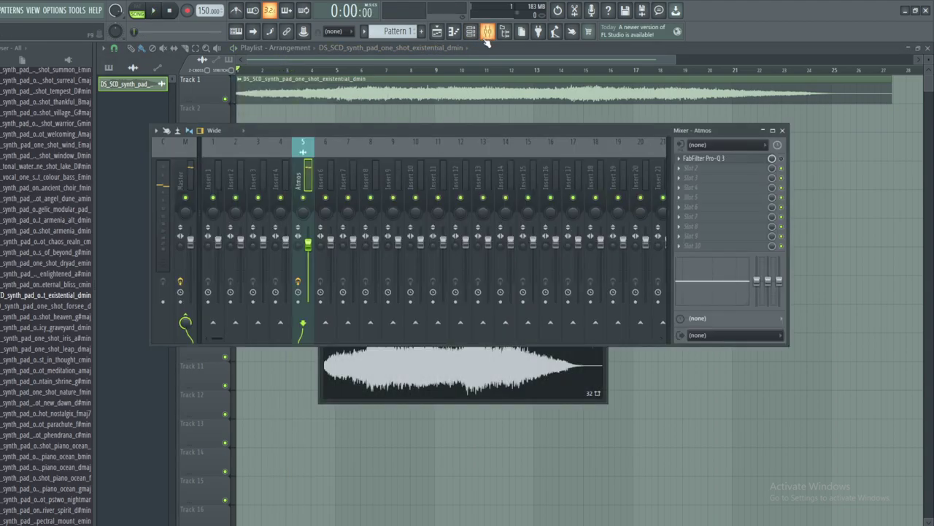
left_click_drag(707, 167, 707, 172)
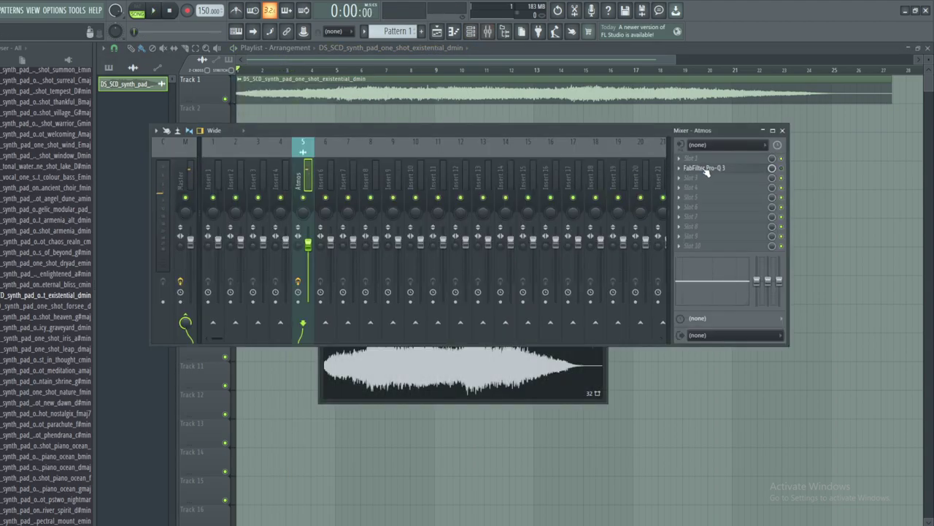
left_click(697, 159)
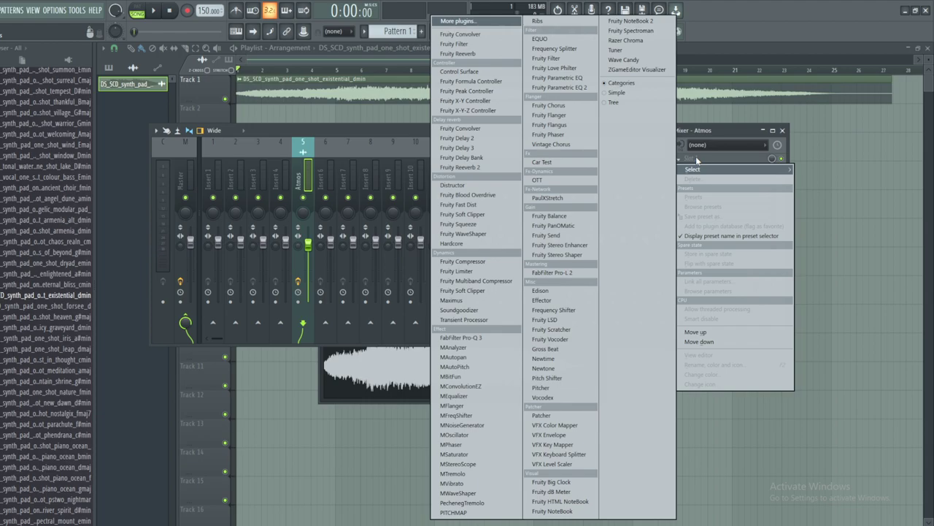
left_click(501, 373)
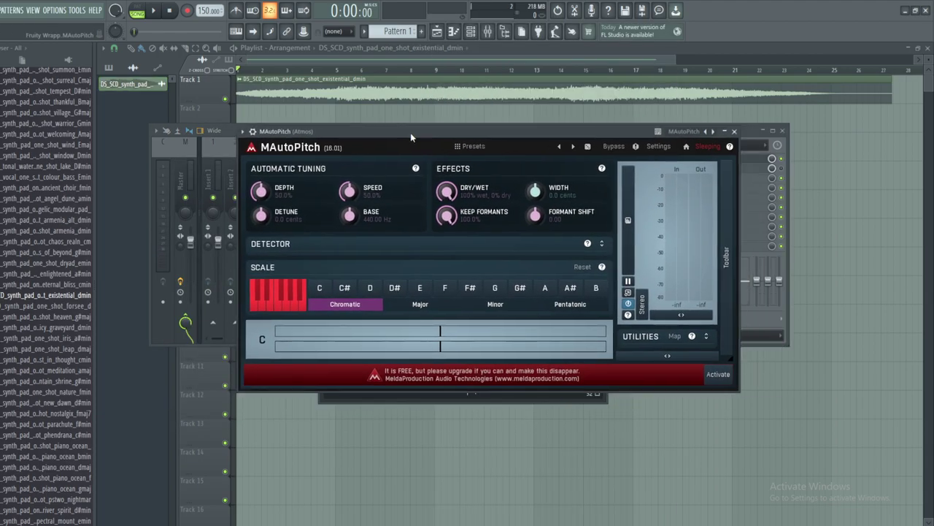
- Lower MAutoPitch's formant shift below zero while the pad clip plays
left_click_drag(496, 133, 495, 119)
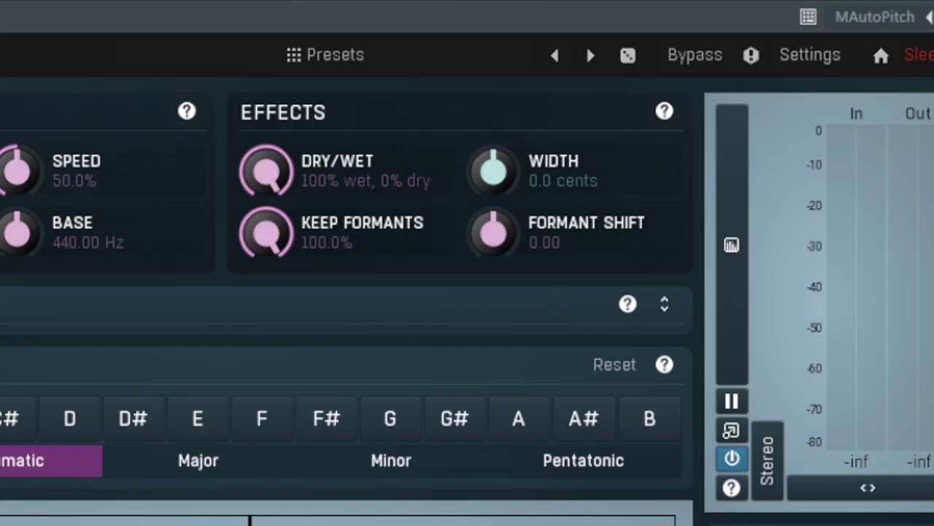
key("space")
left_click_drag(534, 201, 493, 237)
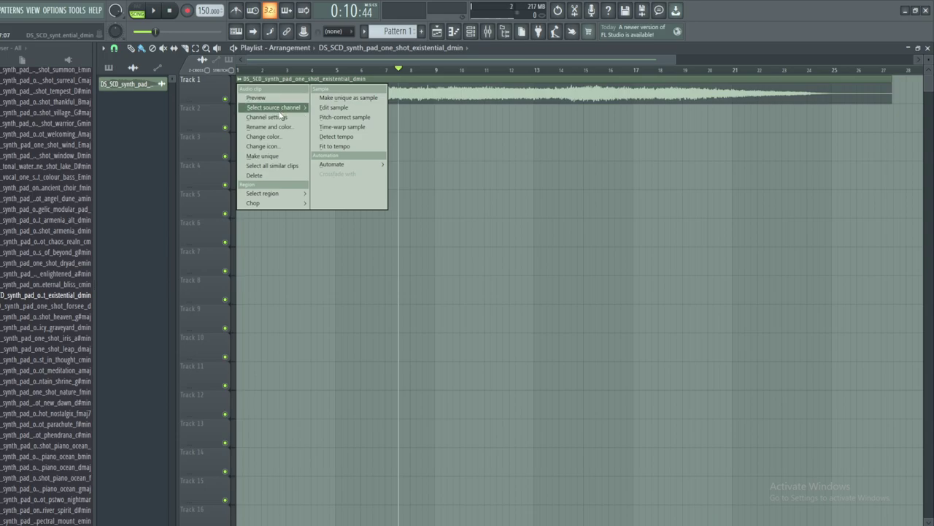
- Play the pad clip from the start and compare its sound with MAutoPitch bypassed and enabled on the Atmos track
left_click(268, 117)
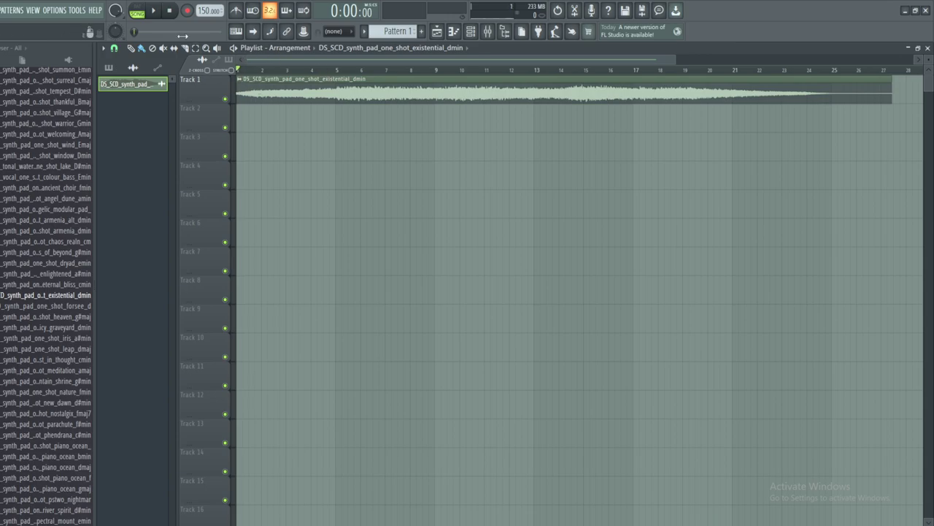
key("space")
left_click(488, 30)
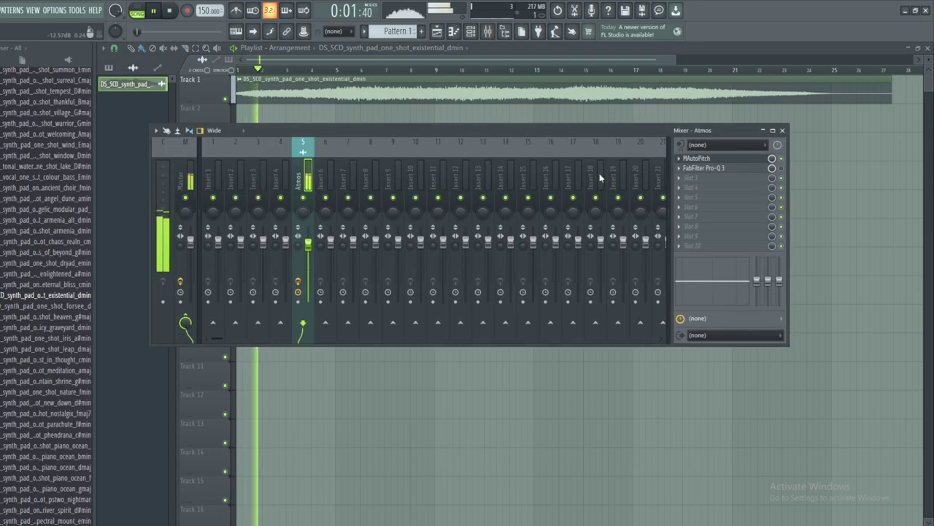
left_click_drag(484, 136, 520, 151)
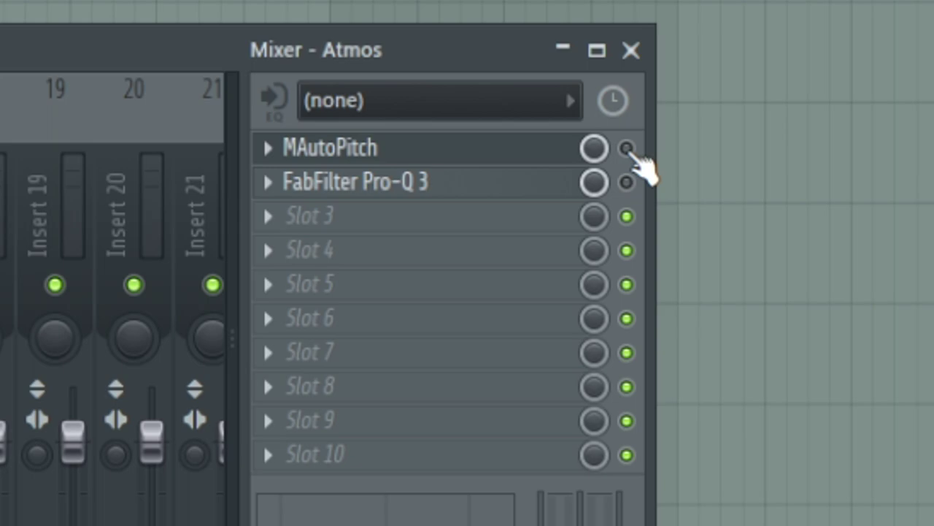
left_click(627, 148)
- Set MAutoPitch's formant shift to about -2.01, review the plugin's settings, and close its window
left_click(491, 150)
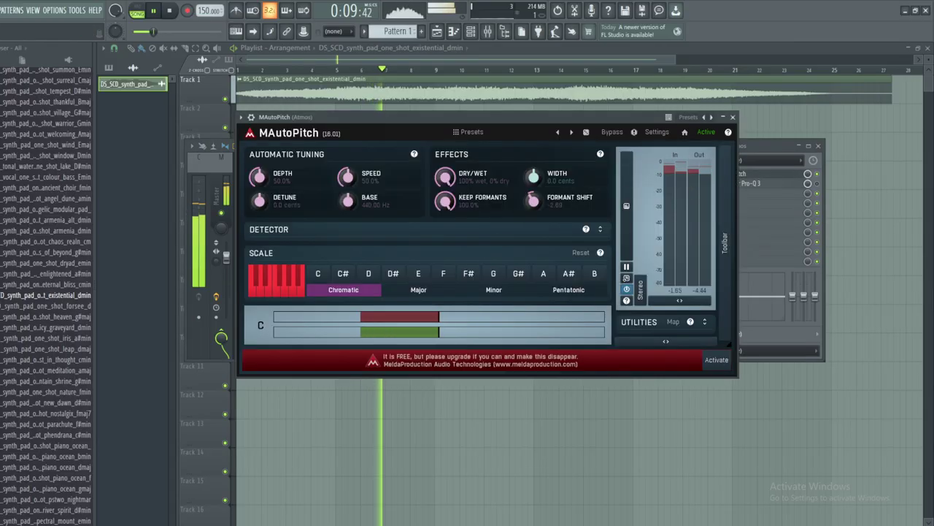
left_click_drag(534, 201, 548, 196)
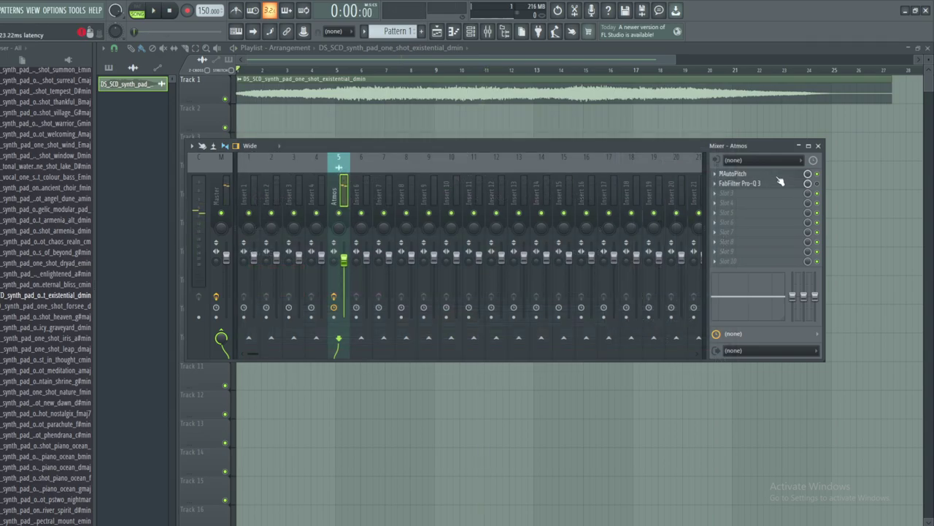
left_click(777, 175)
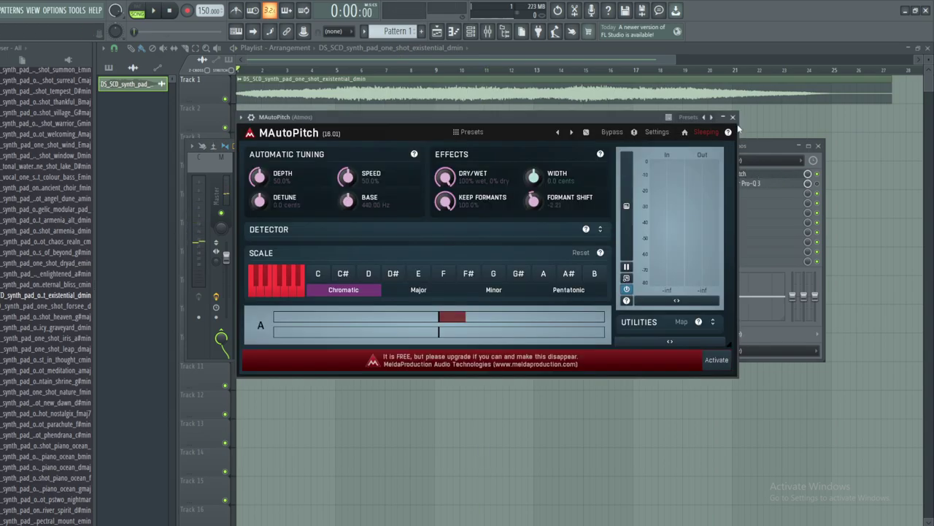
left_click(733, 117)
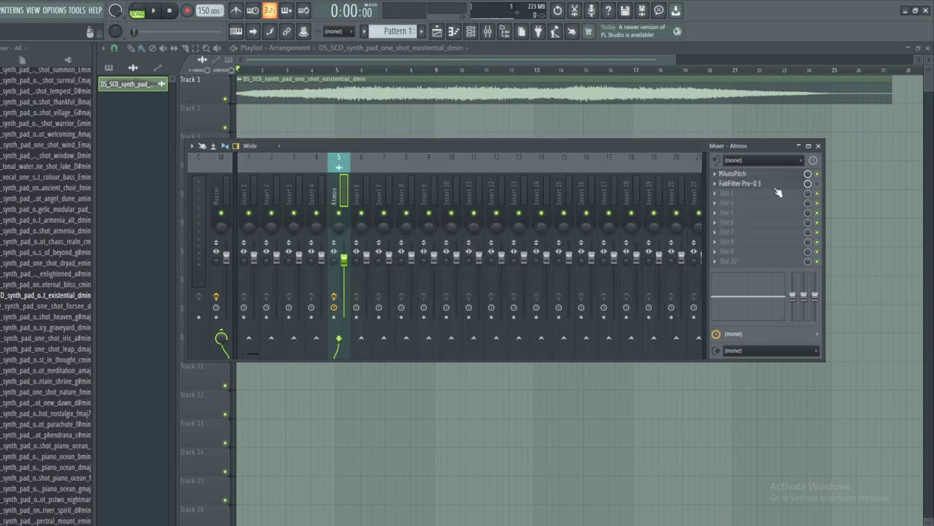
left_click(735, 175)
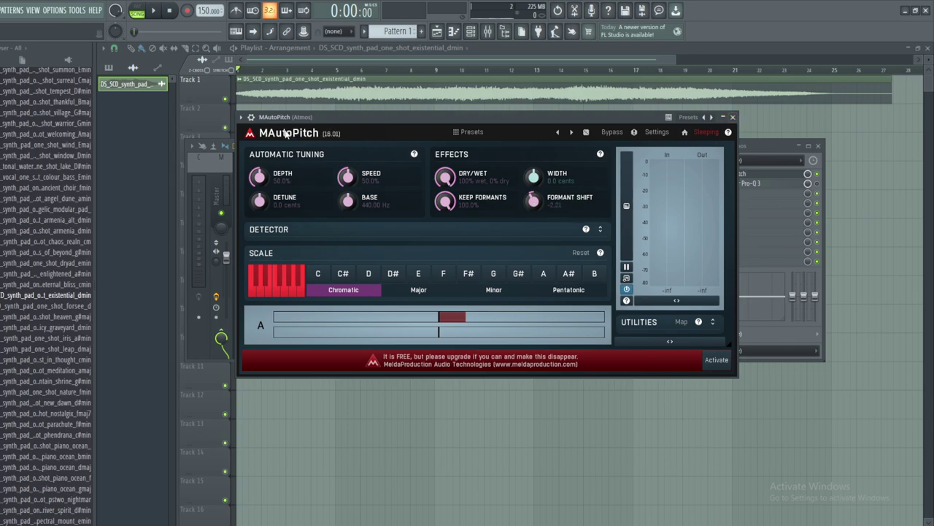
left_click(732, 117)
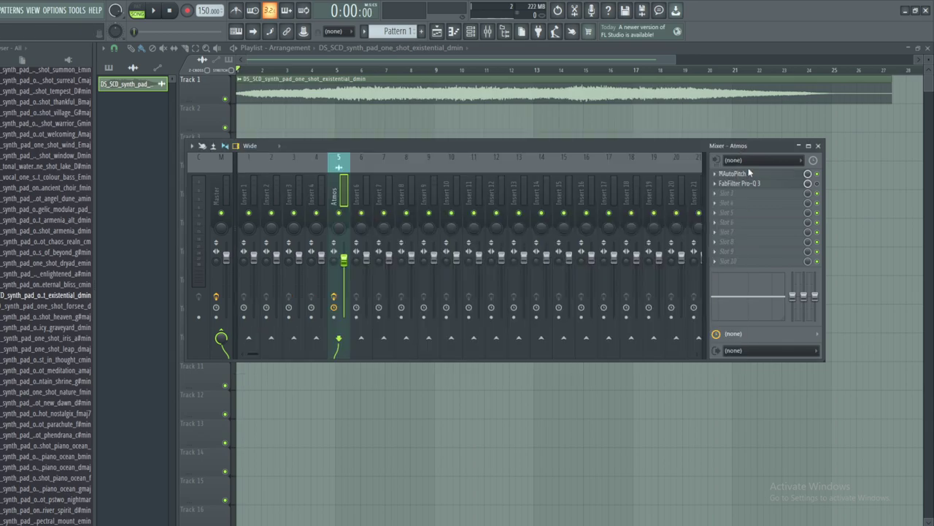
- Load OTT between MAutoPitch and FabFilter Pro-Q 3 on the Atmos track and set its depth to 18 % and time to 0 %
right_click(733, 186)
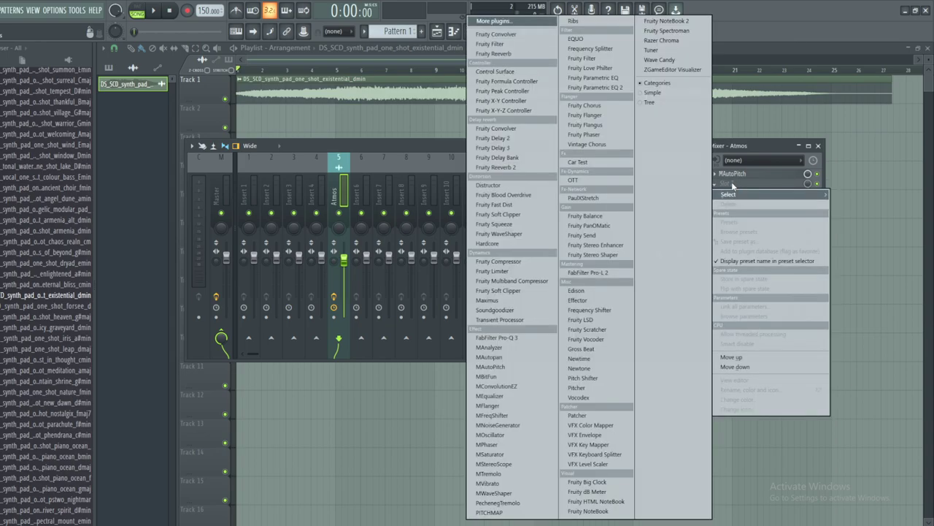
left_click(596, 180)
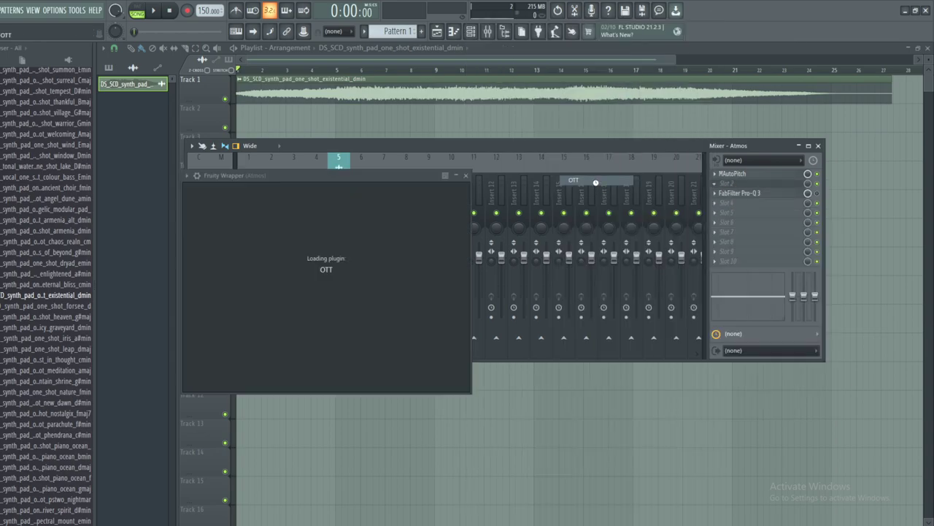
left_click_drag(224, 172, 476, 150)
left_click_drag(461, 202, 457, 281)
left_click_drag(496, 202, 509, 246)
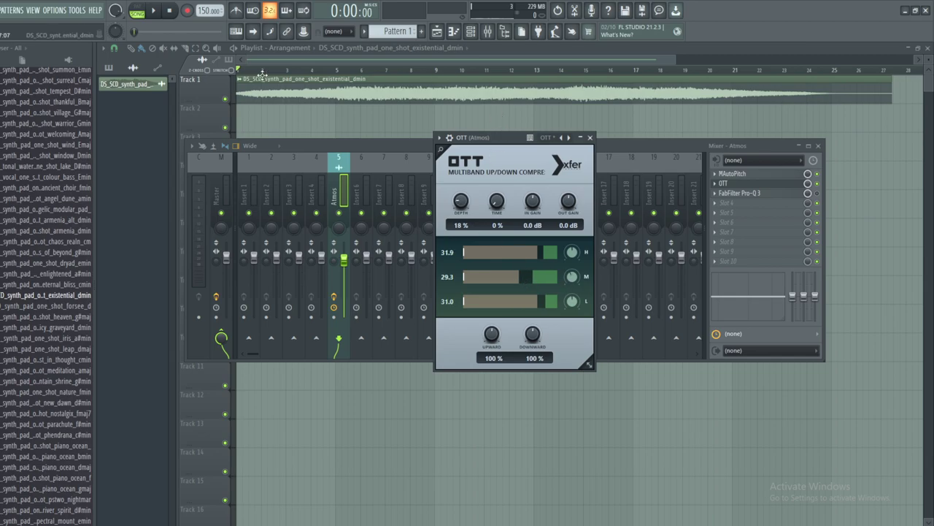
- Play the pad clip through OTT and slightly lower the Atmos track's volume fader
left_click(162, 83)
left_click(153, 11)
left_click(487, 32)
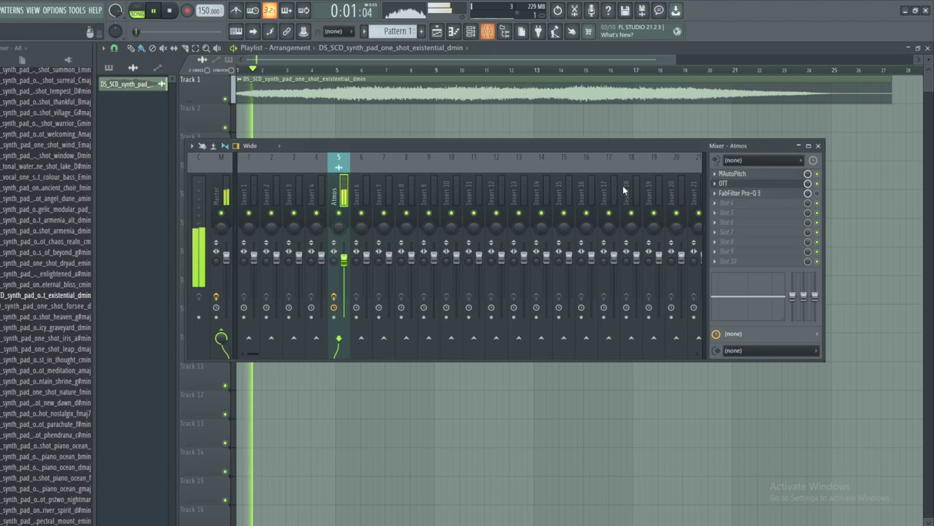
left_click(724, 184)
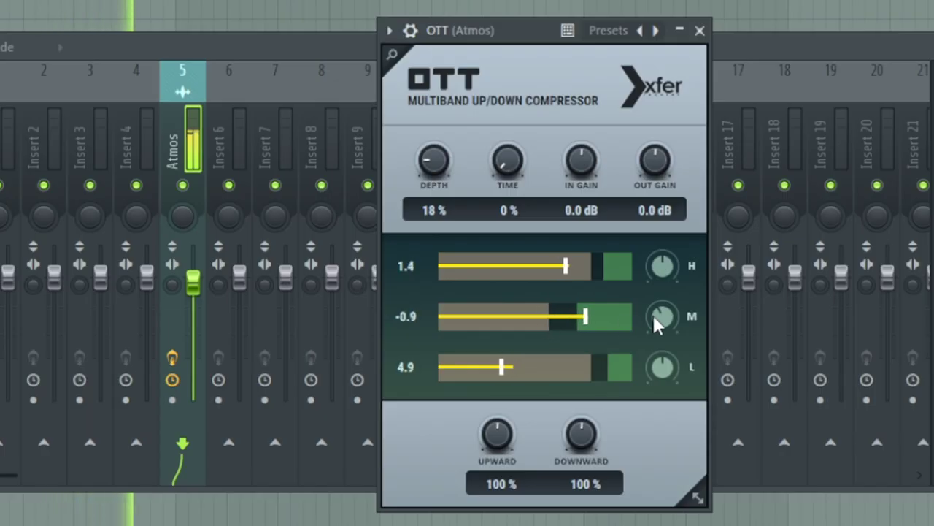
left_click_drag(194, 282, 193, 294)
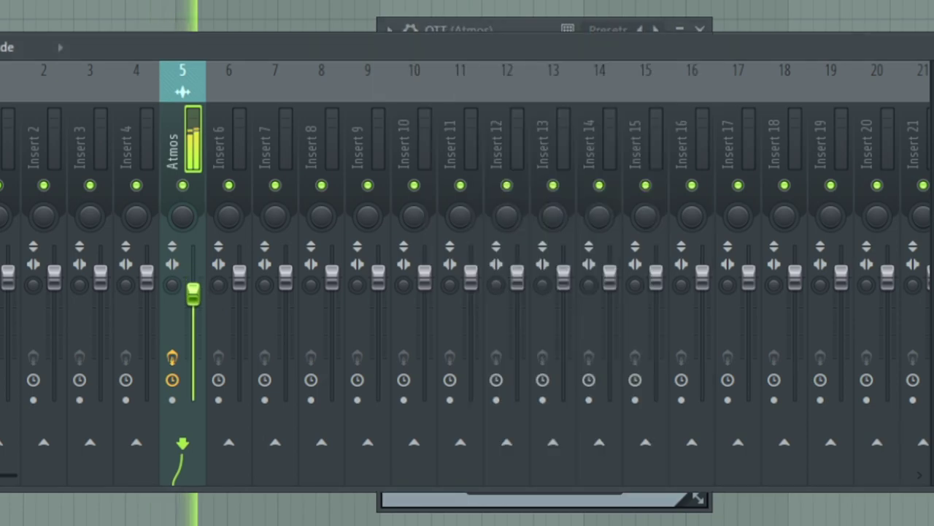
key("space")
left_click(196, 49)
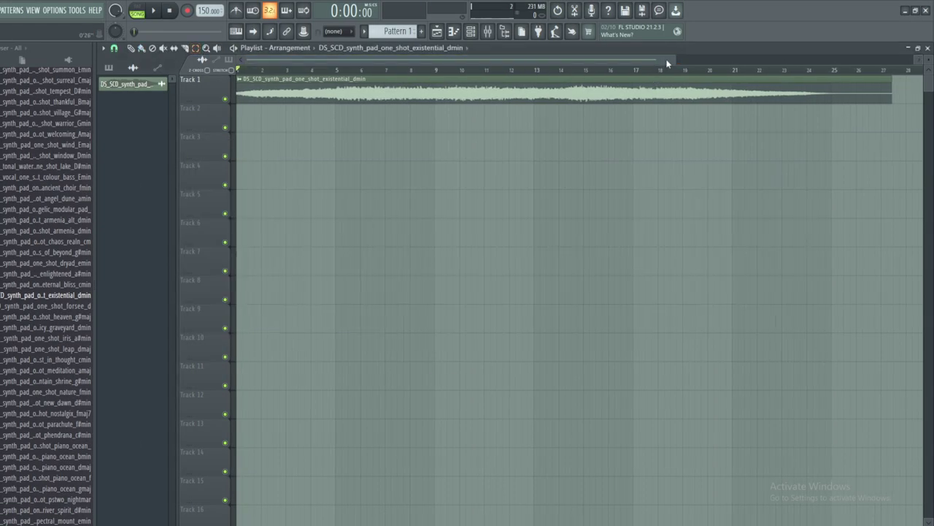
- Create a channel volume automation clip for the pad over the first four bars
left_click_drag(671, 61, 238, 72)
right_click(240, 84)
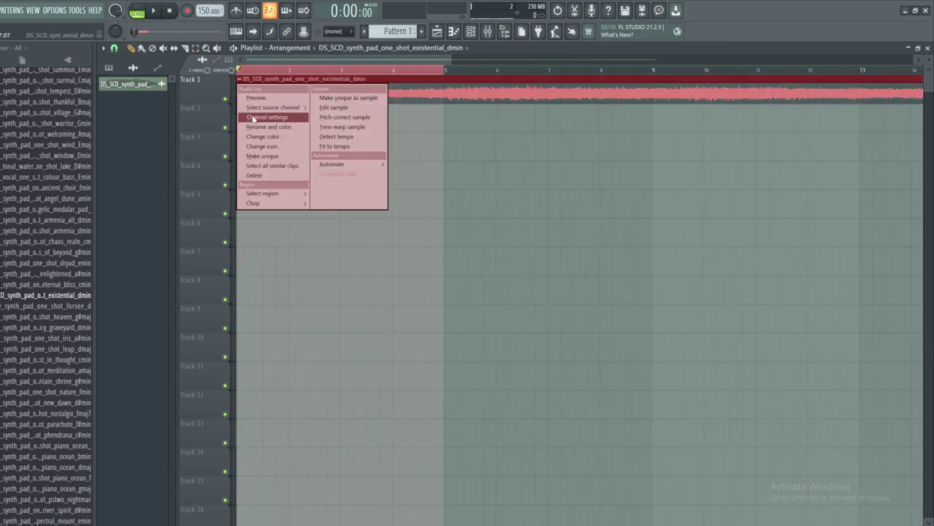
left_click(253, 119)
right_click(531, 188)
left_click(562, 295)
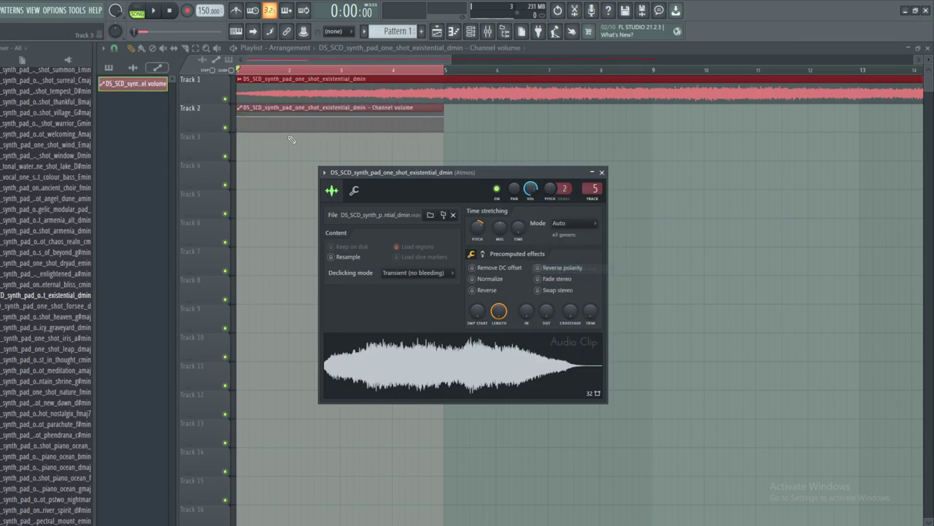
- Shape the channel volume automation into a curved fade-in starting from the minimum and play it back
left_click_drag(238, 117, 236, 139)
left_click_drag(349, 125, 340, 118)
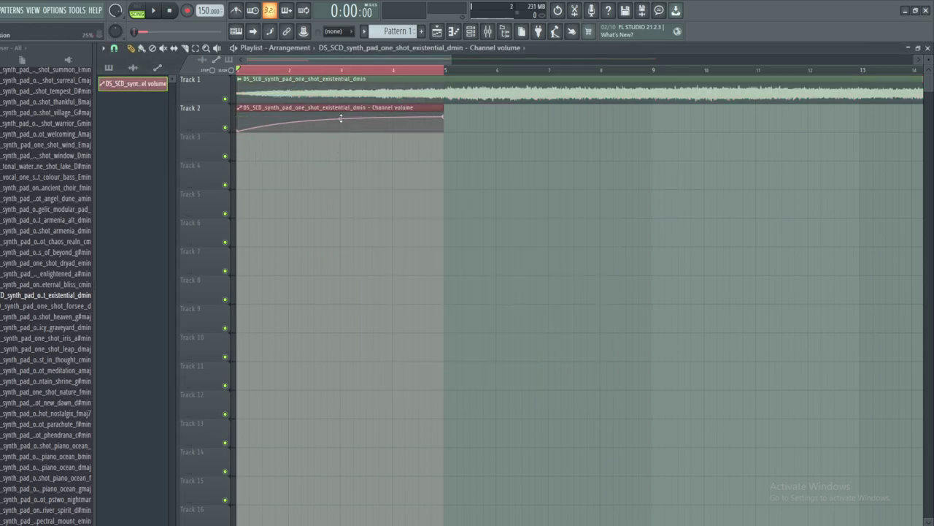
key("space")
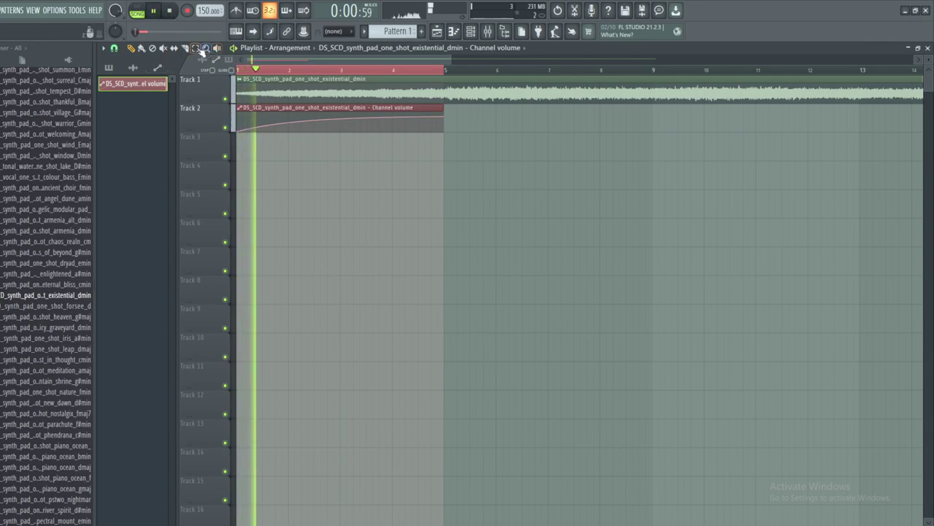
left_click(154, 12)
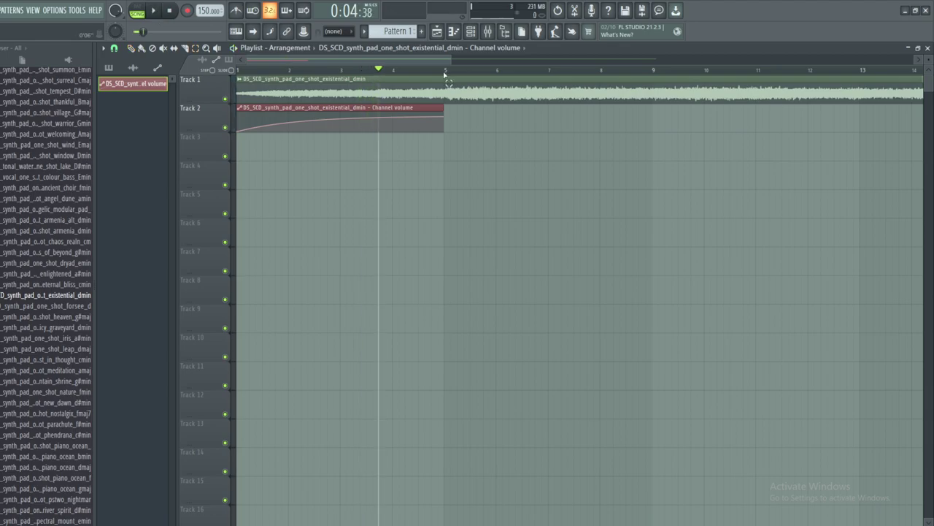
- Select the first four bars and load PechenegTremolo after OTT on the Atmos track
left_click_drag(445, 75, 165, 96)
left_click(471, 31)
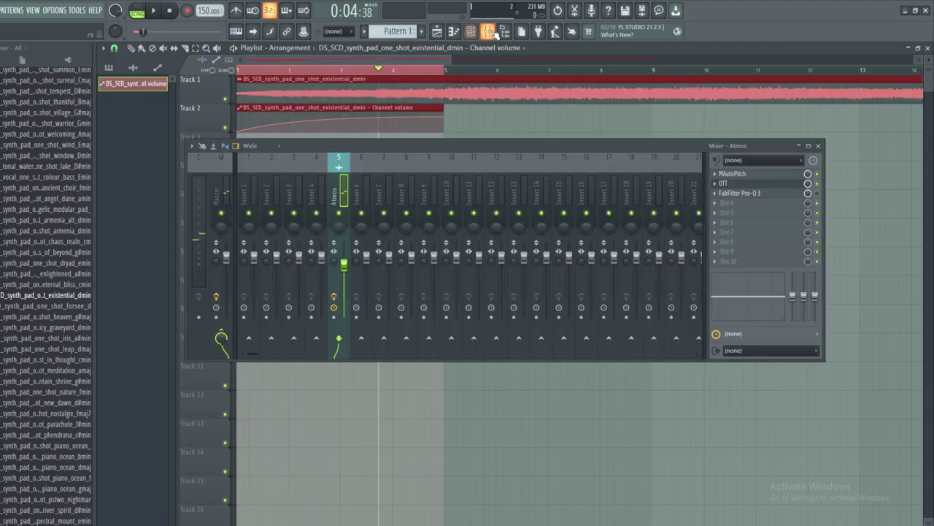
mouse_move(431, 143)
left_mouse_down()
mouse_move(452, 159)
mouse_move(441, 138)
left_mouse_up()
left_click_drag(762, 207, 762, 211)
left_click(746, 197)
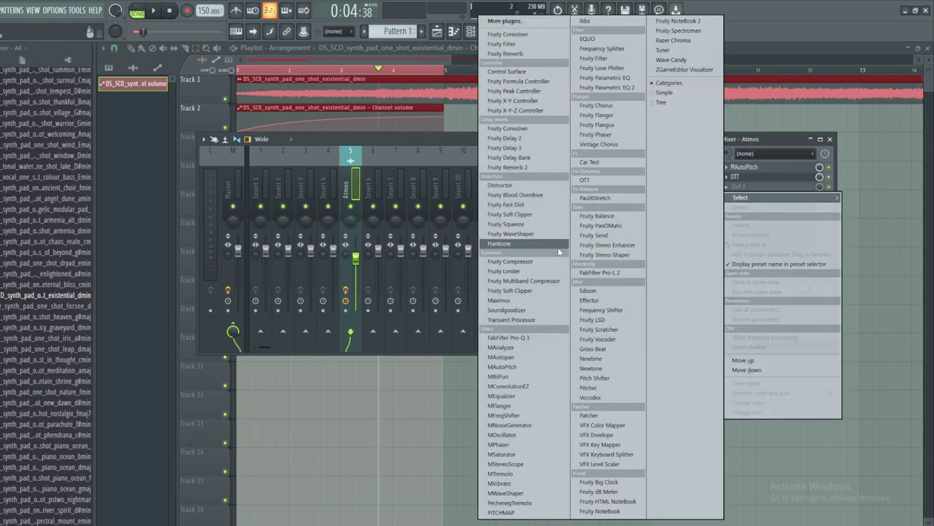
left_click(531, 503)
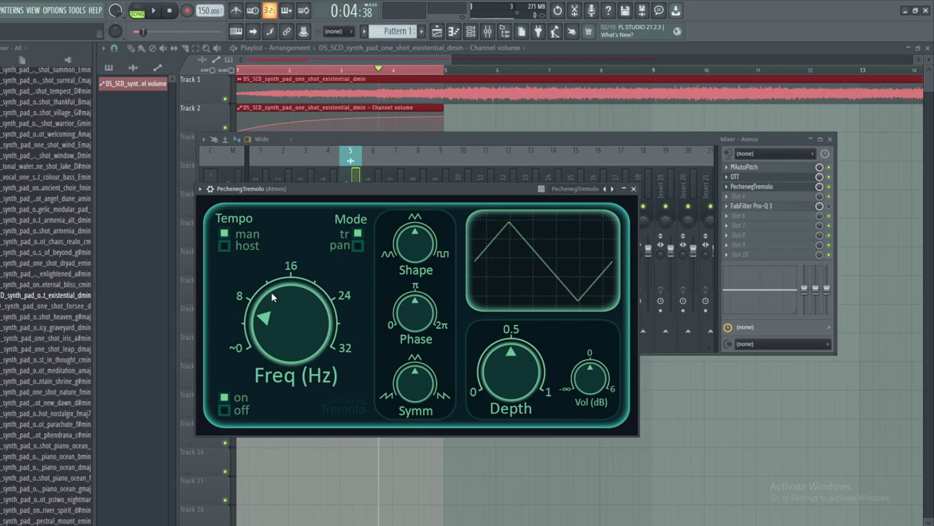
- Create automation clips for PechenegTremolo's frequency and depth over the first four bars, both curving downward
left_click_drag(298, 340, 442, 6)
left_click(76, 10)
mouse_move(109, 139)
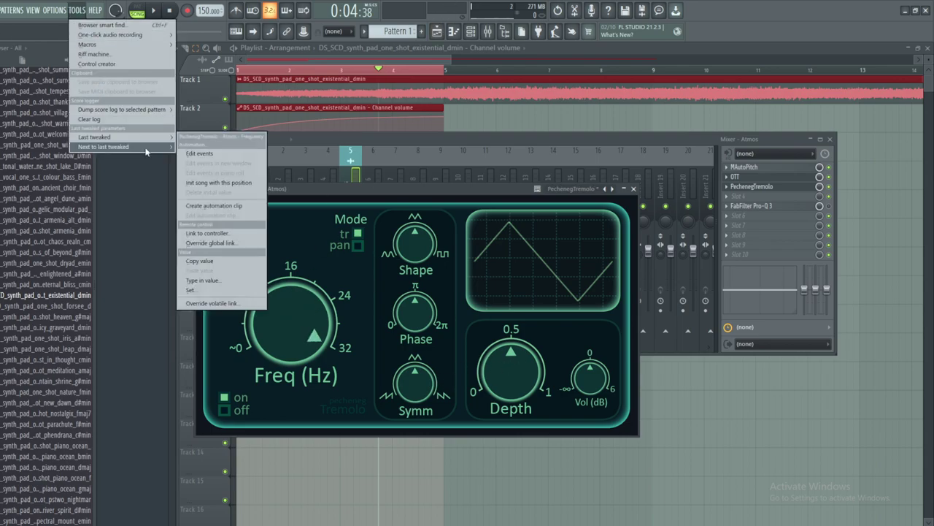
left_click(219, 209)
left_click(351, 47)
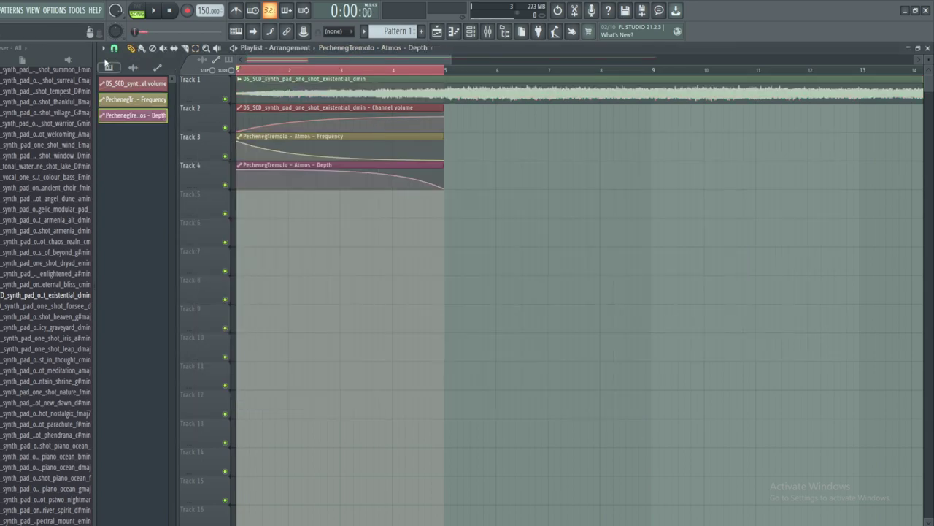
- Automate PechenegTremolo's mix level on Track 5, curving it down to the minimum by bar 5 and extending the clip slightly past it
left_click(153, 11)
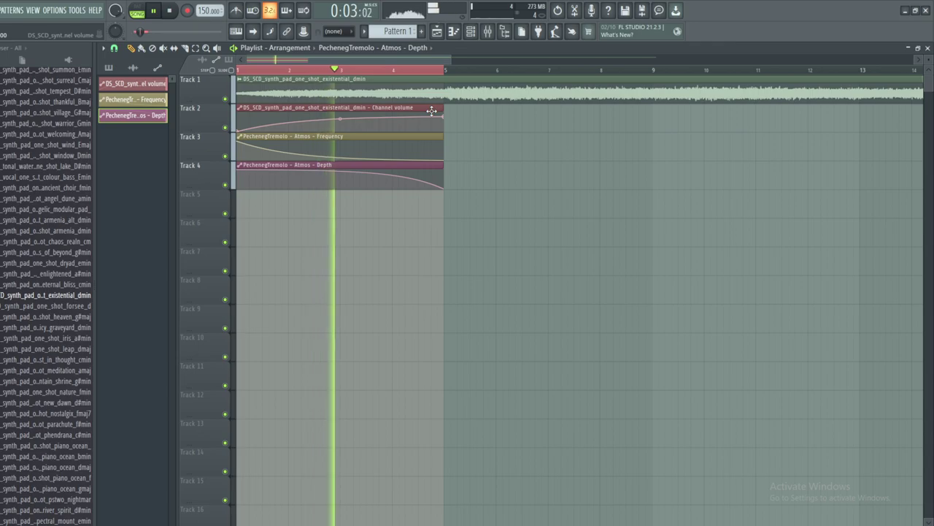
left_click(488, 30)
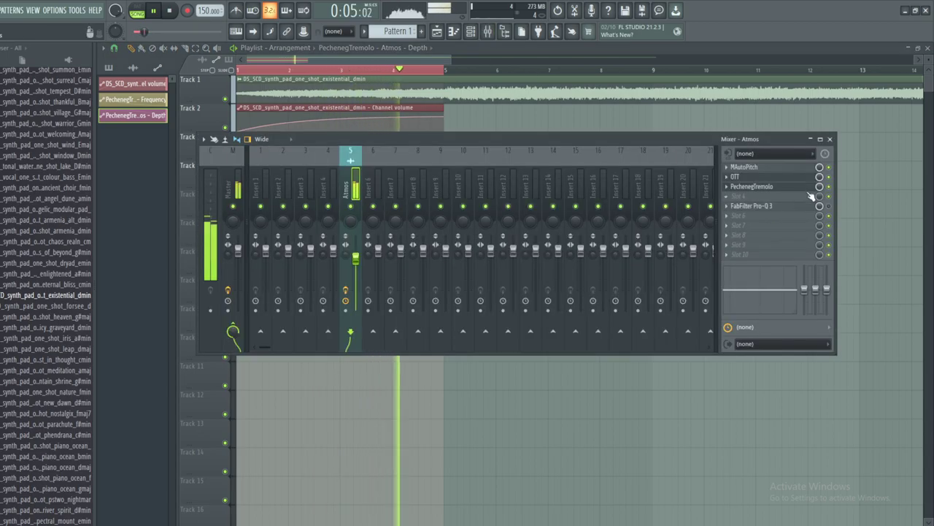
right_click(821, 188)
left_click(850, 267)
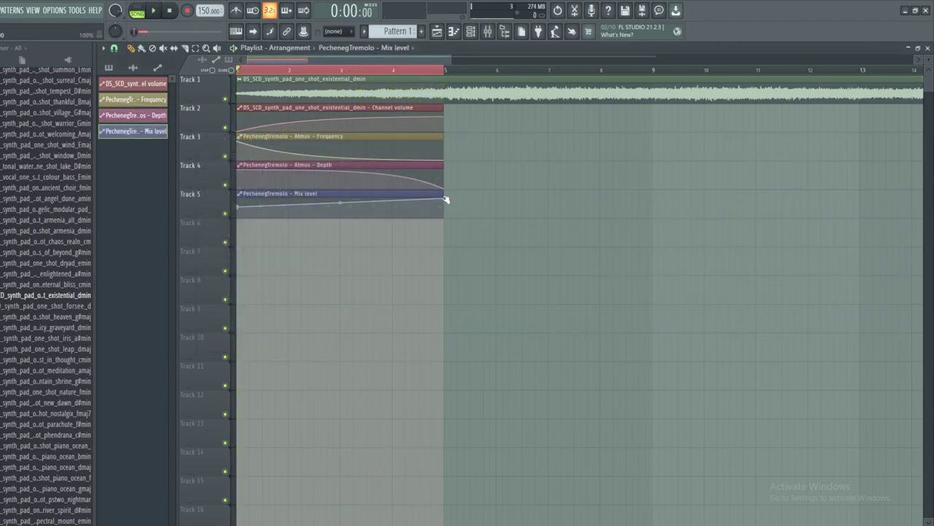
left_click_drag(446, 200, 446, 221)
left_click_drag(338, 209, 339, 214)
left_click_drag(442, 193, 454, 194)
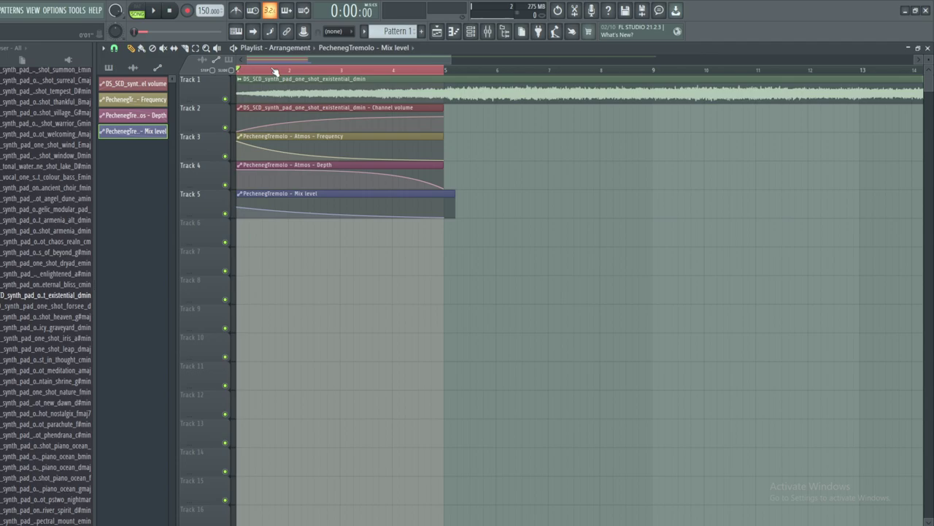
- Clear the time selection, play the automated pad intro from the start, and review the Atmos track's effects chain
key("ctrl+d")
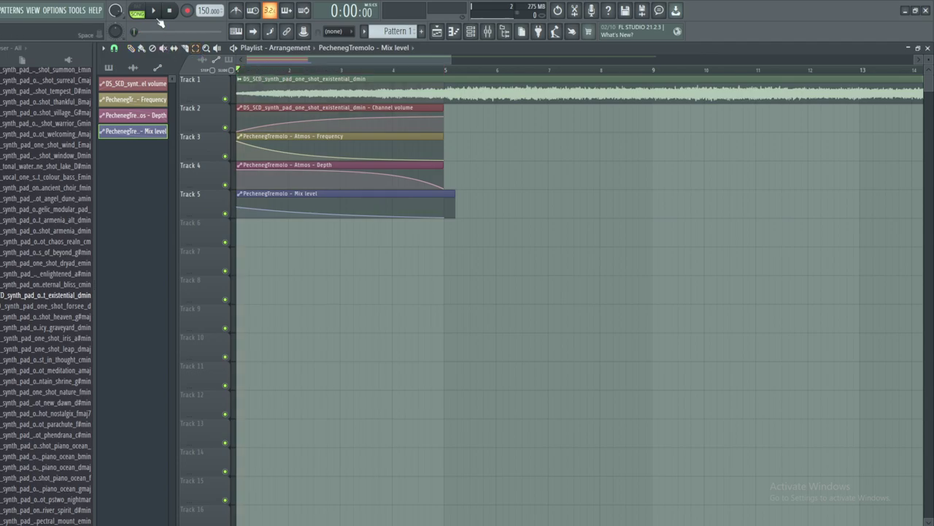
key("space")
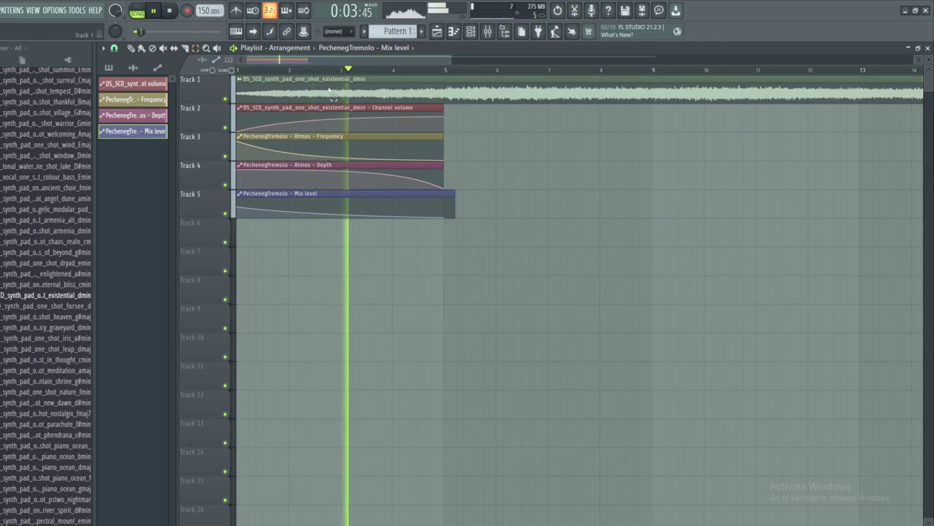
left_click(170, 11)
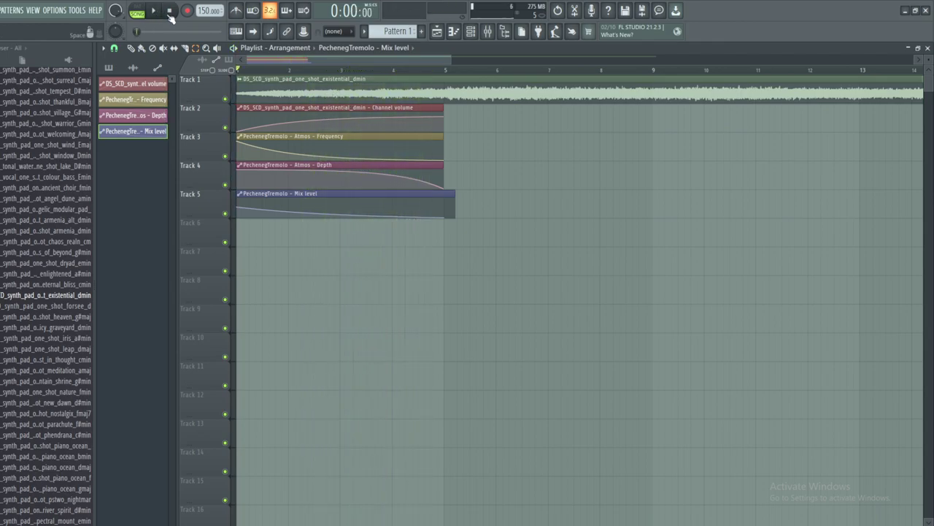
left_click(488, 30)
left_click_drag(642, 139, 620, 255)
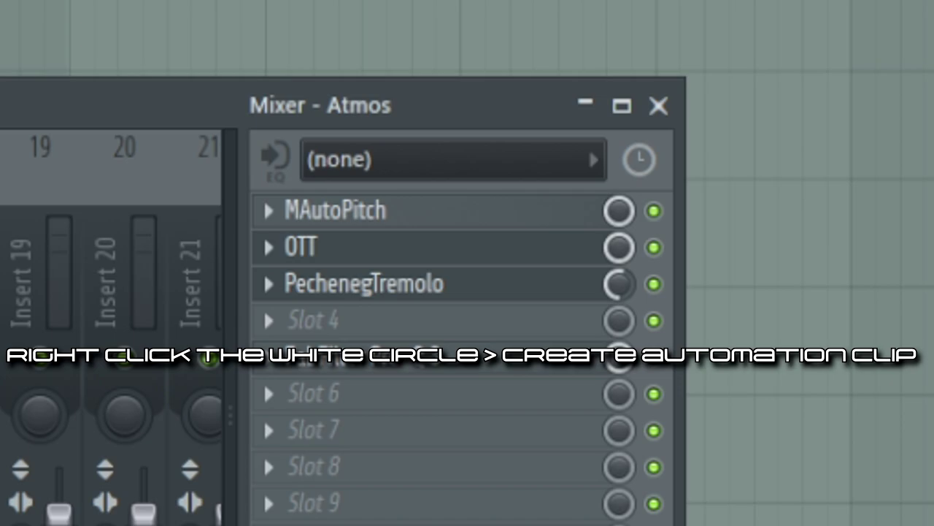
- Browse the sample folders and place the DS_SCD_150_piano_loop_spirit_tree_am loop on Track 6 at bar 9
scroll(50, 205, "down", 15)
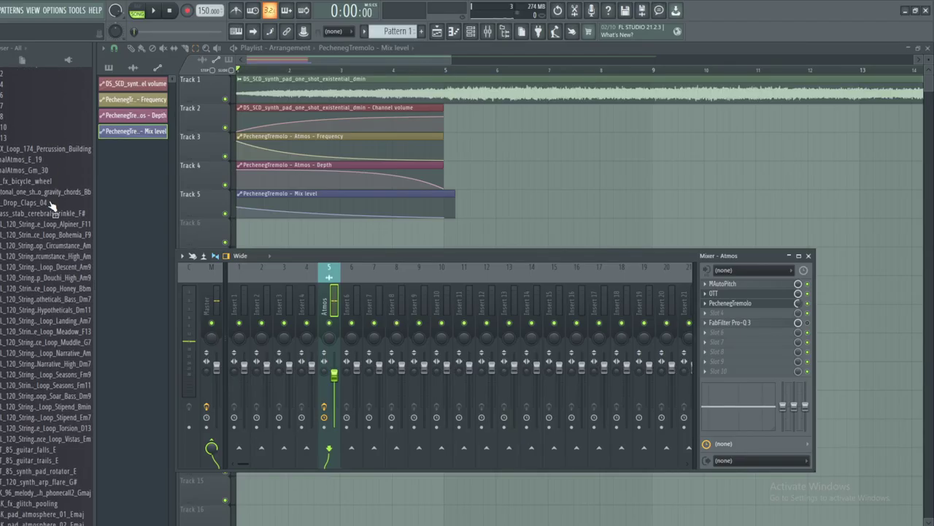
scroll(41, 223, "down", 15)
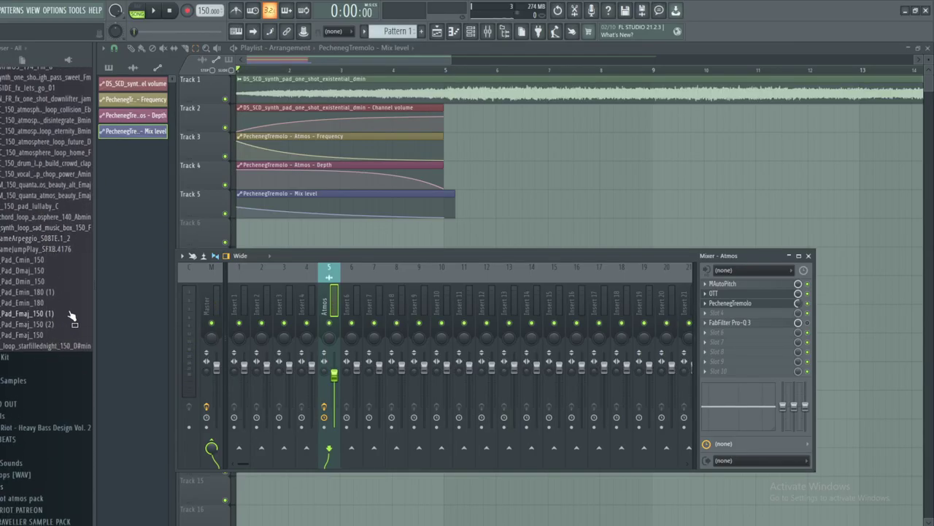
scroll(51, 298, "down", 15)
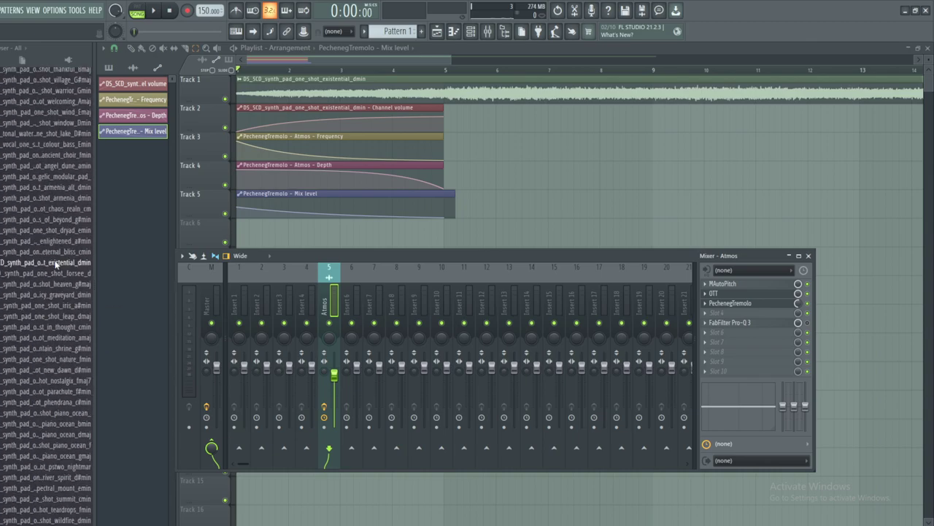
scroll(62, 255, "down", 15)
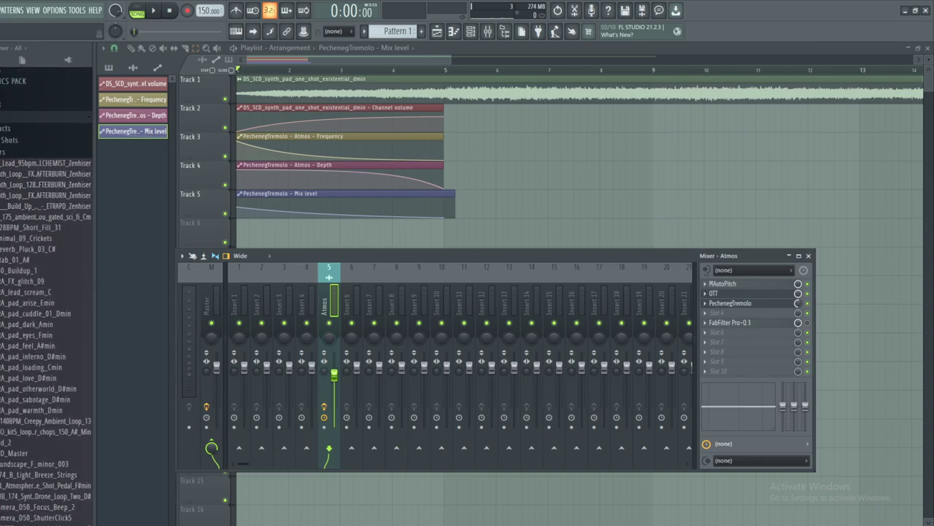
left_click(219, 292)
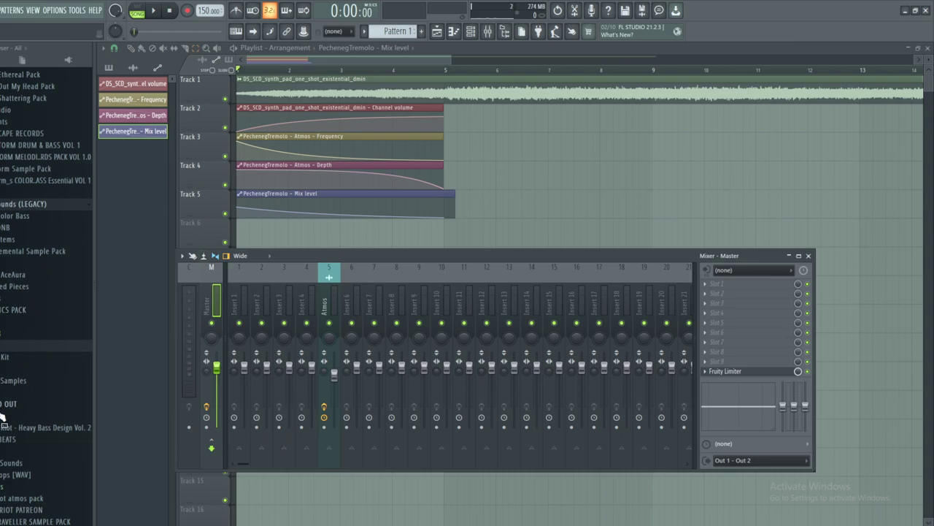
left_click(24, 380)
scroll(24, 384, "down", 12)
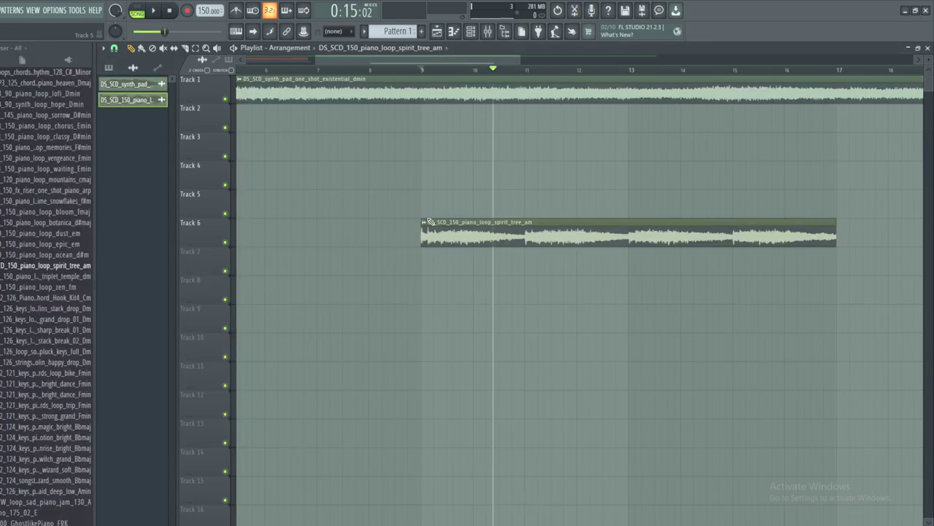
- Preview the piano loop clip on Track 6 and stop playback
left_click(426, 220)
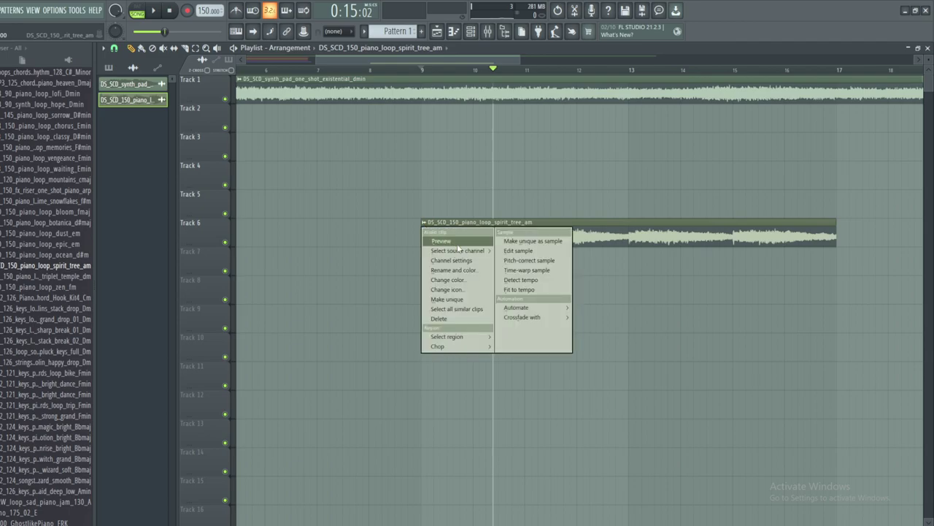
left_click(458, 245)
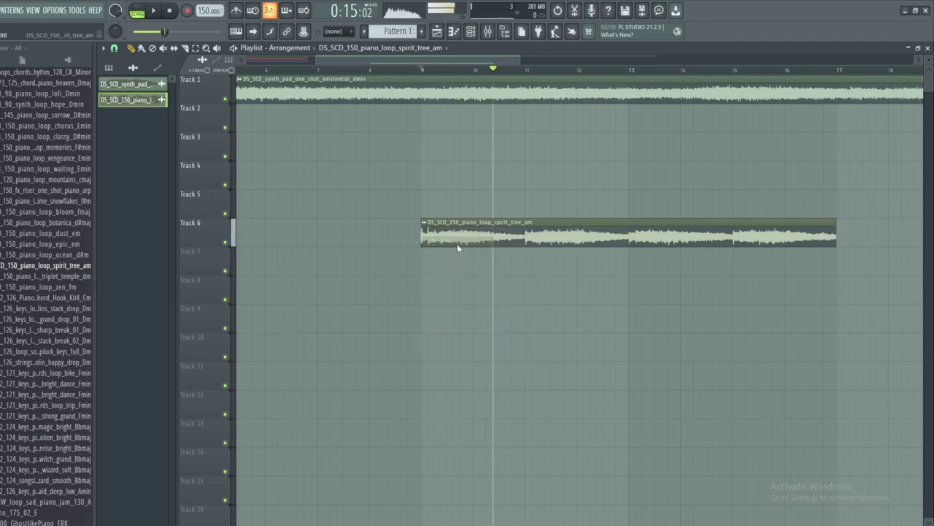
left_click_drag(418, 58, 458, 59)
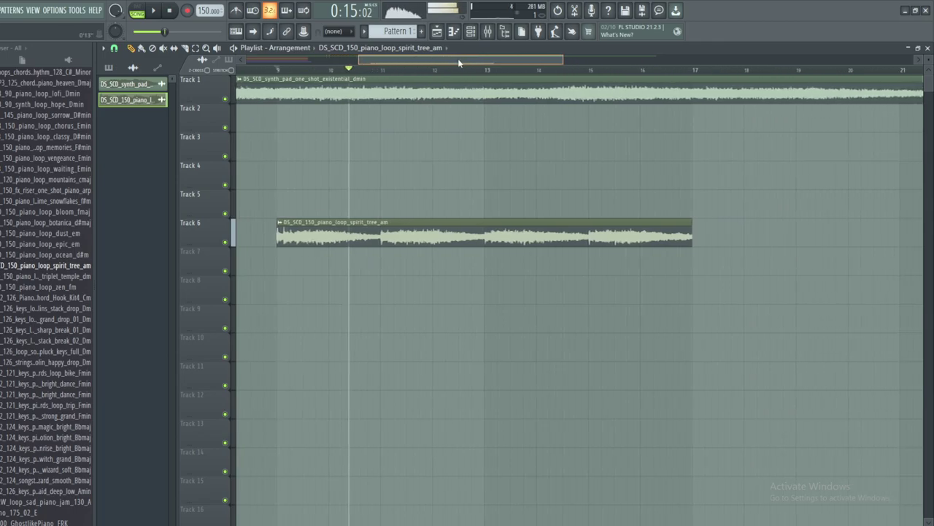
left_click(172, 13)
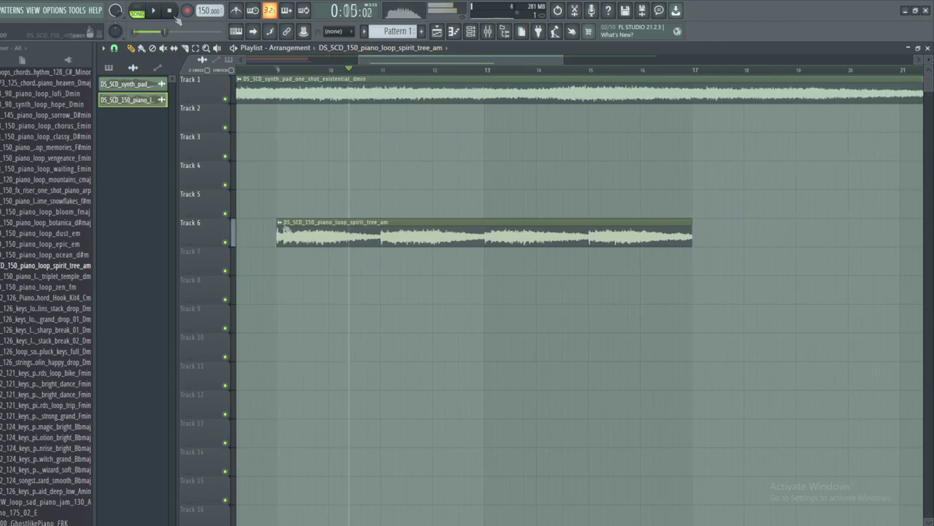
- Stop playback and route the piano loop's channel to free mixer track 6
left_click(169, 10)
left_click(279, 222)
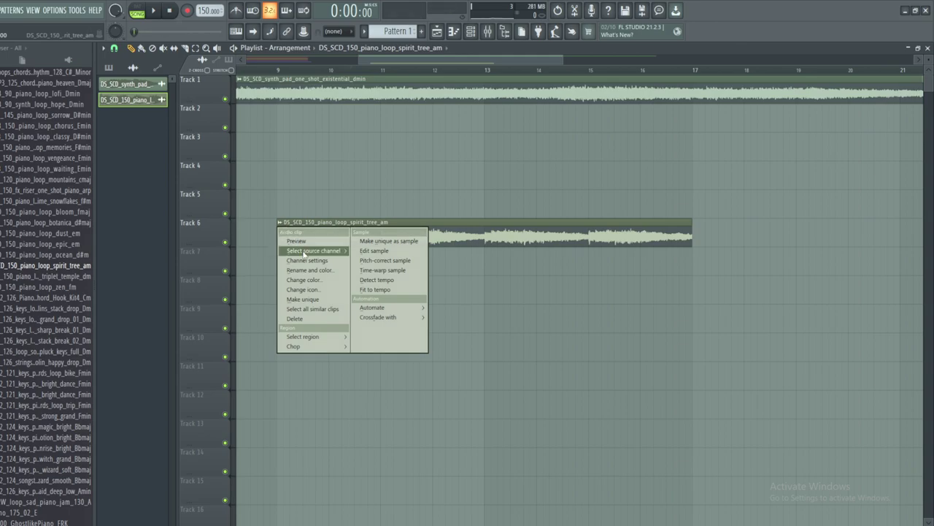
left_click(306, 248)
left_click(147, 135)
left_click(327, 174)
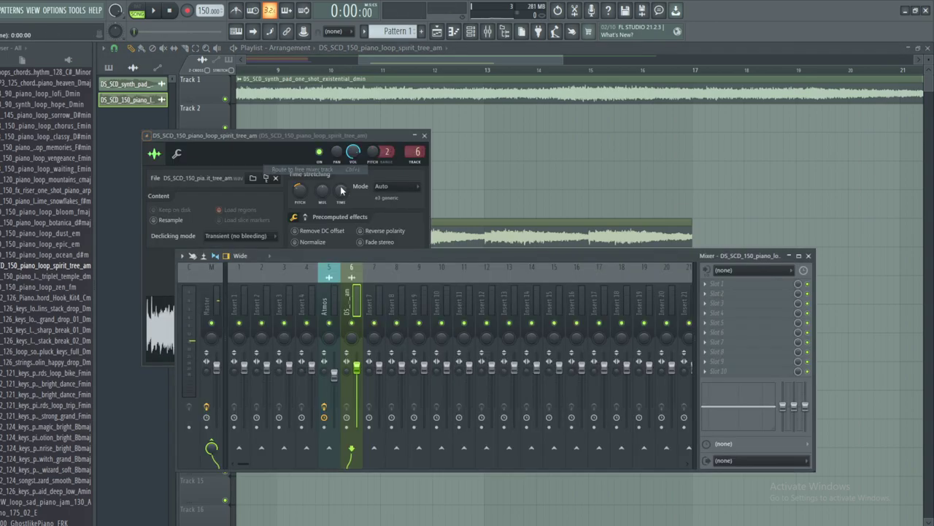
- Move the piano loop clip up to Track 2, keeping its start at bar 9
left_click_drag(470, 230, 469, 114)
left_click_drag(435, 60, 252, 75)
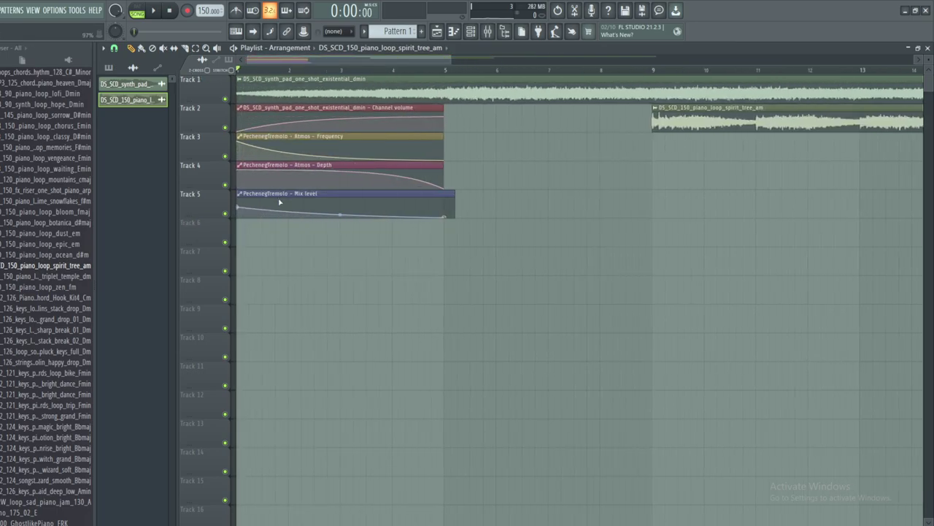
left_click_drag(316, 60, 363, 65)
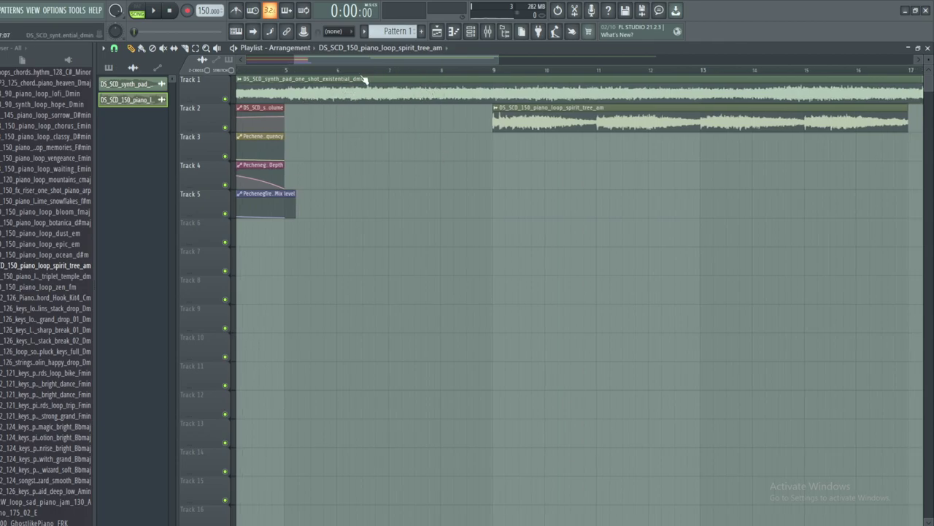
left_click_drag(363, 61, 394, 58)
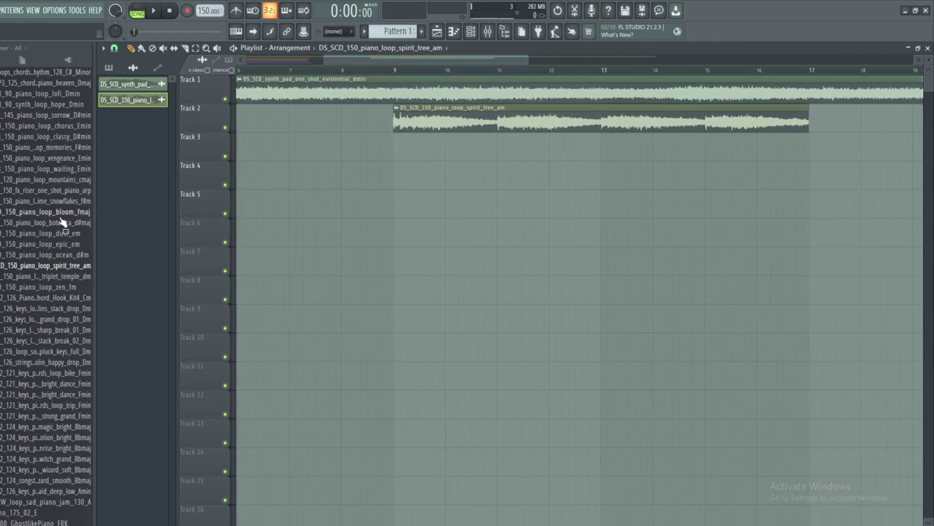
- Browse the sample folders, place ABJP_Reverse_Crash_01 on Track 3 at bar 8, and stretch it so its swell ends at bar 9
scroll(63, 251, "up", 10)
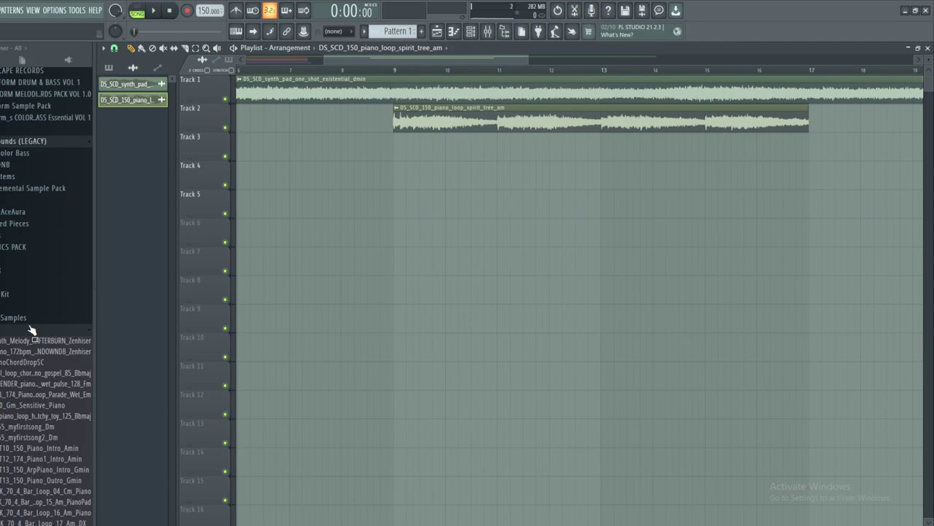
left_click(16, 285)
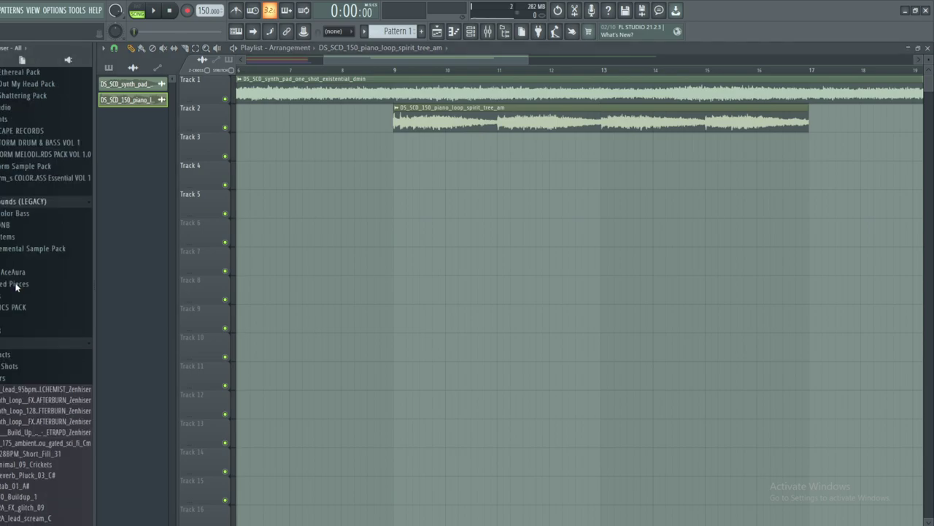
left_click(18, 383)
scroll(22, 367, "down", 7)
scroll(22, 309, "up", 8)
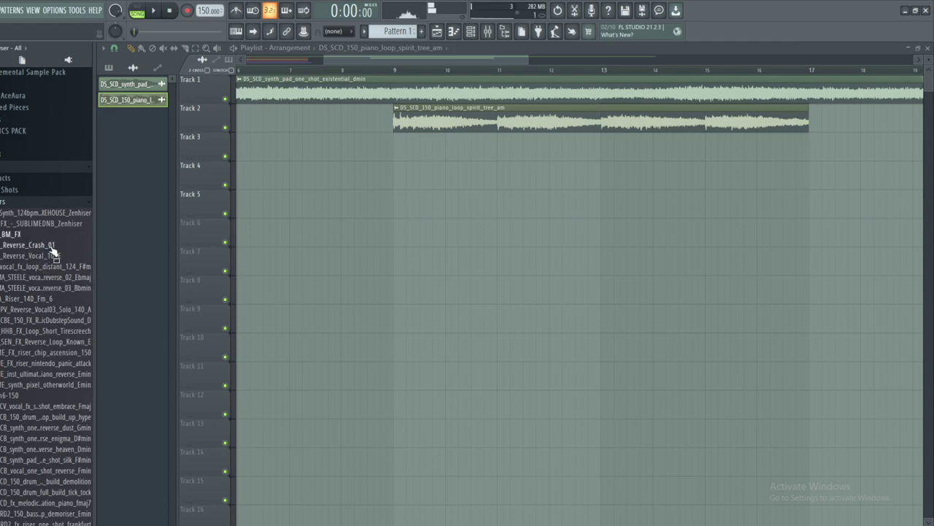
left_click_drag(53, 250, 370, 144)
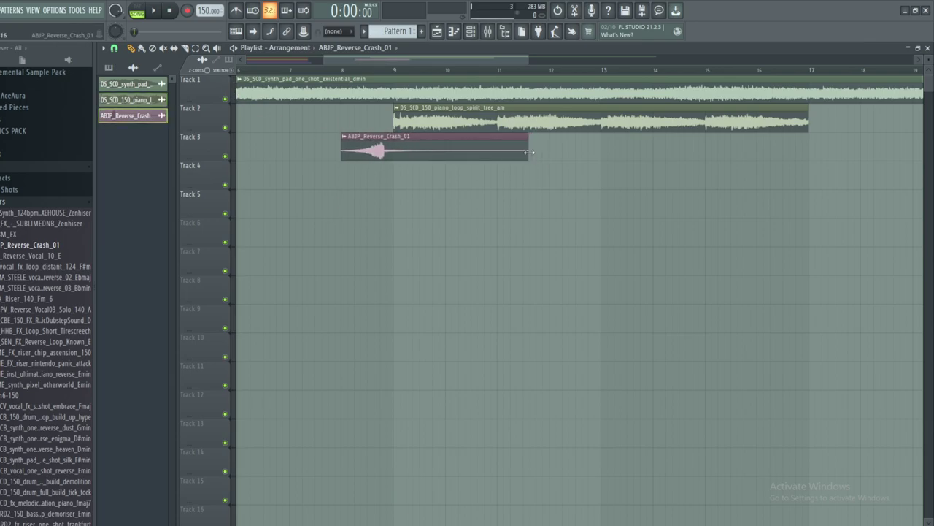
left_click_drag(530, 152, 562, 152)
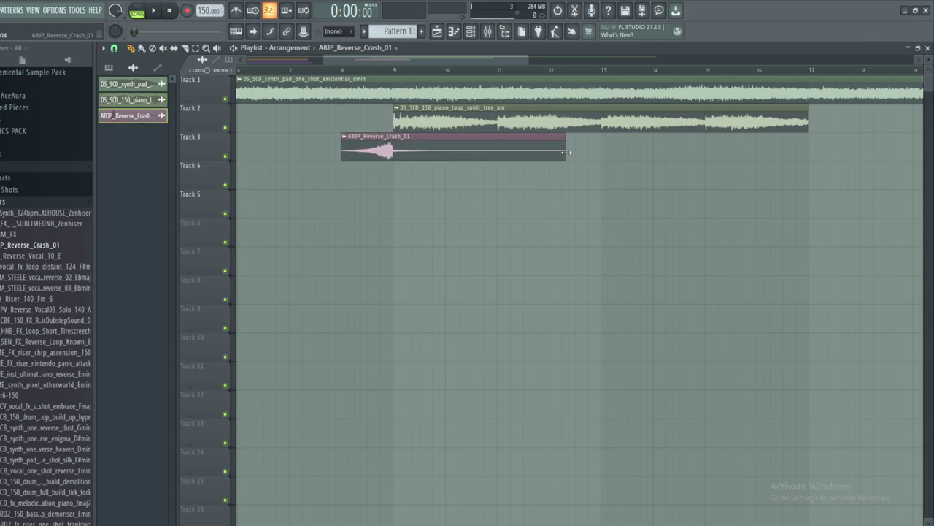
left_click_drag(566, 152, 570, 152)
- Route the reverse crash's channel to free mixer track 7
left_click(344, 137)
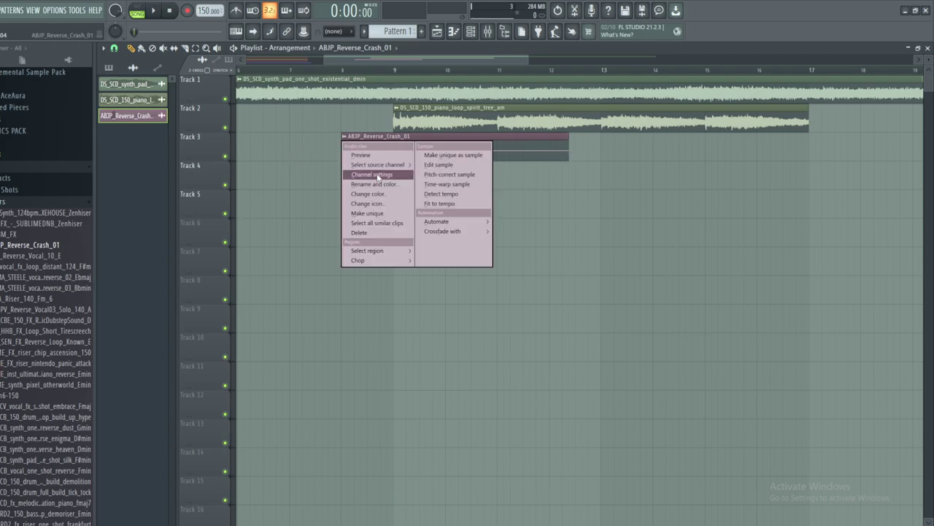
left_click(359, 176)
left_click(162, 148)
left_click(325, 183)
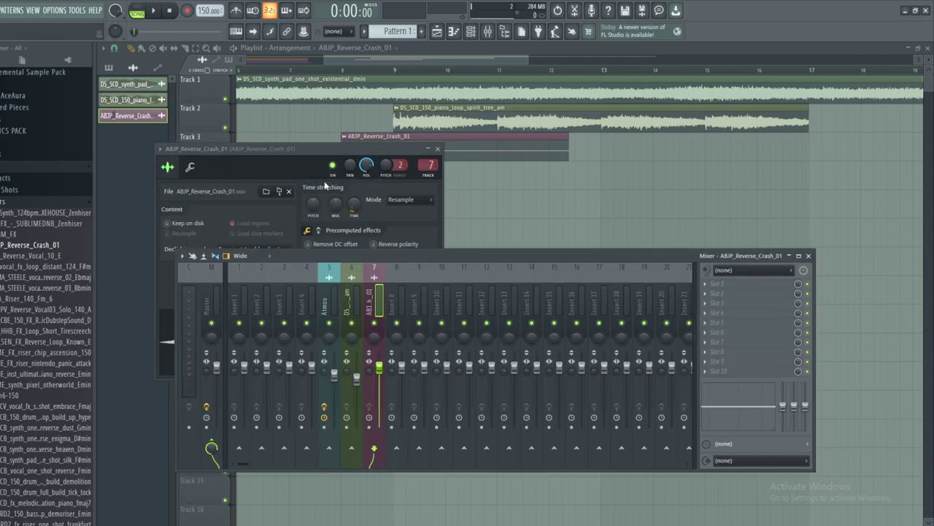
- Load the AMBIANCE CHAIN mixer state onto the reverse crash's mixer track and adjust the track's volume
right_click(387, 307)
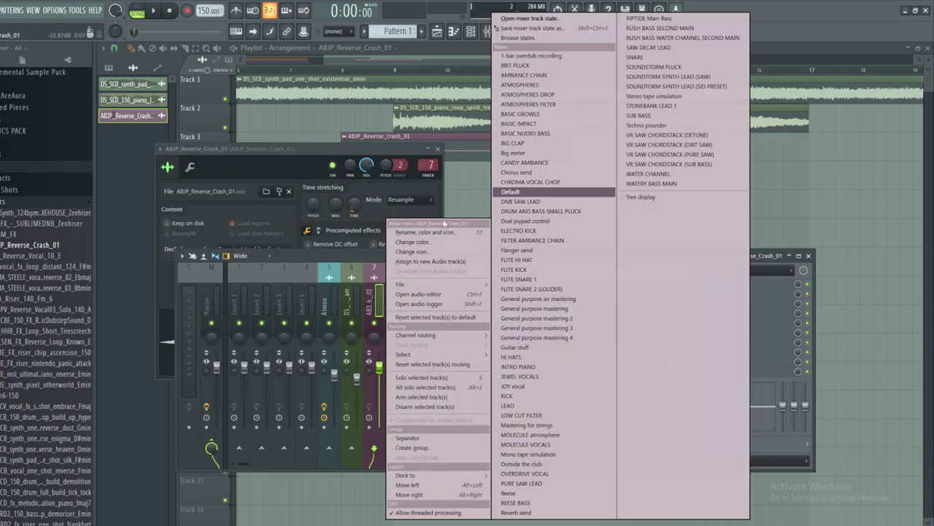
mouse_move(440, 289)
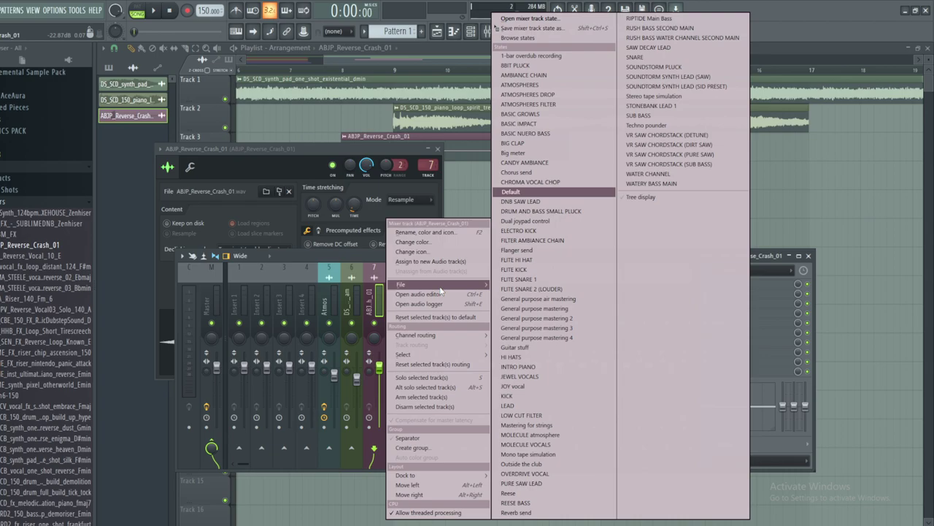
left_click(523, 74)
left_click_drag(379, 391, 379, 383)
- Examine the Fruity Reeverb and FabFilter Pro-Q 3 settings on the Ambiance mixer track
left_click_drag(459, 255, 443, 177)
left_click(714, 207)
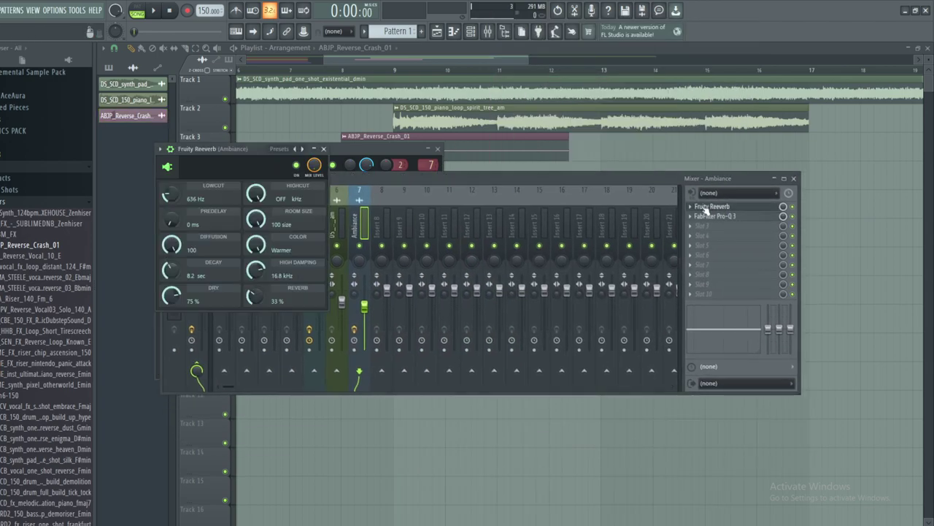
left_click_drag(212, 168, 315, 139)
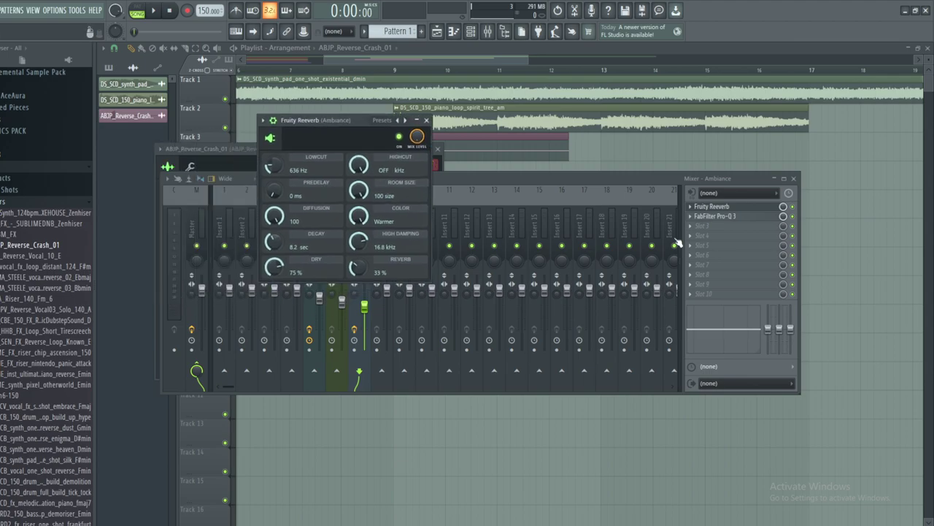
left_click(714, 217)
left_click_drag(370, 164, 641, 102)
left_click_drag(604, 271, 637, 266)
left_click(884, 99)
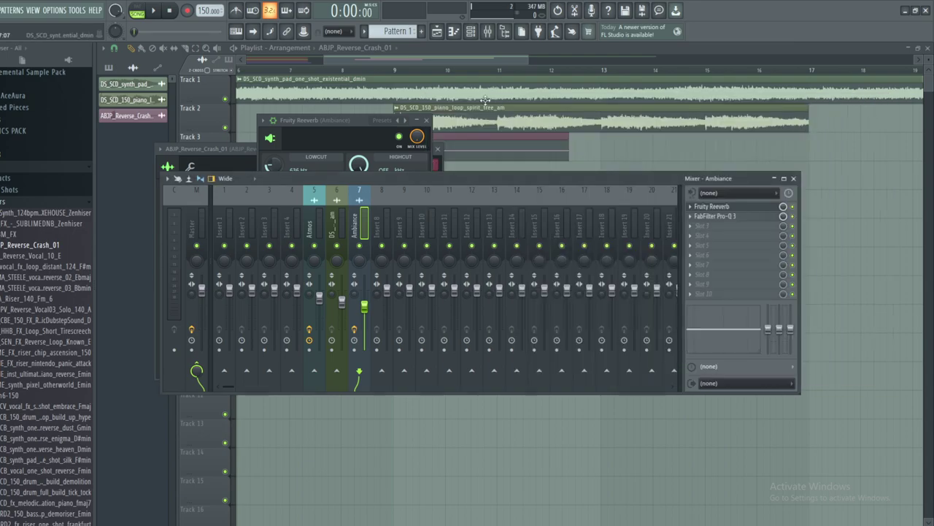
left_click(421, 119)
- Preview the reverse crash sample through the ambiance chain and close its channel settings
left_click_drag(277, 149, 287, 122)
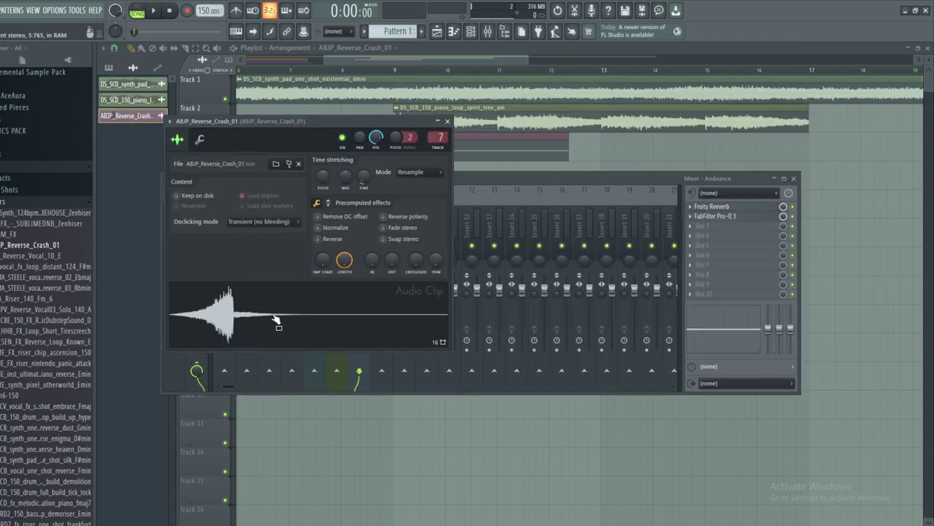
left_click(274, 321)
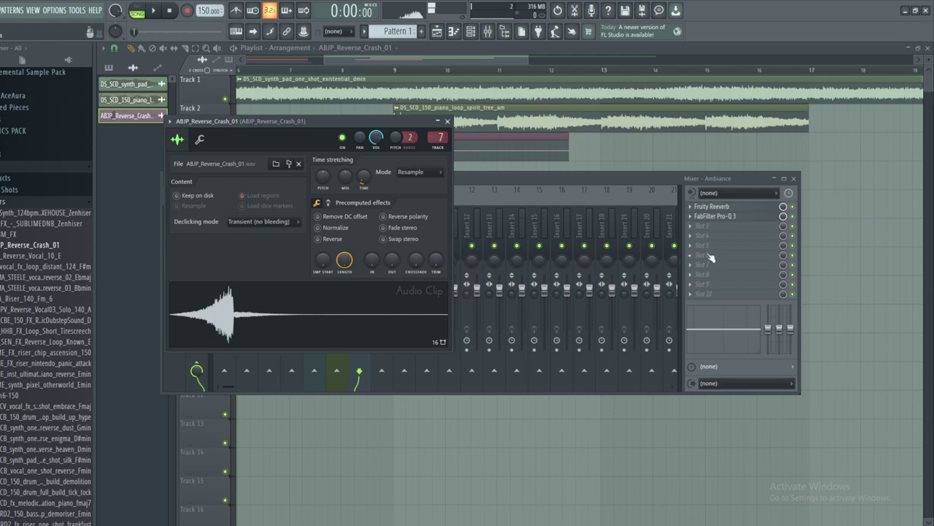
left_click(448, 121)
- Shift the Ambiance track's effects down one slot and add Fruity Filter ahead of the reverb
scroll(710, 217, "down", 1)
scroll(710, 206, "down", 1)
left_click(712, 216)
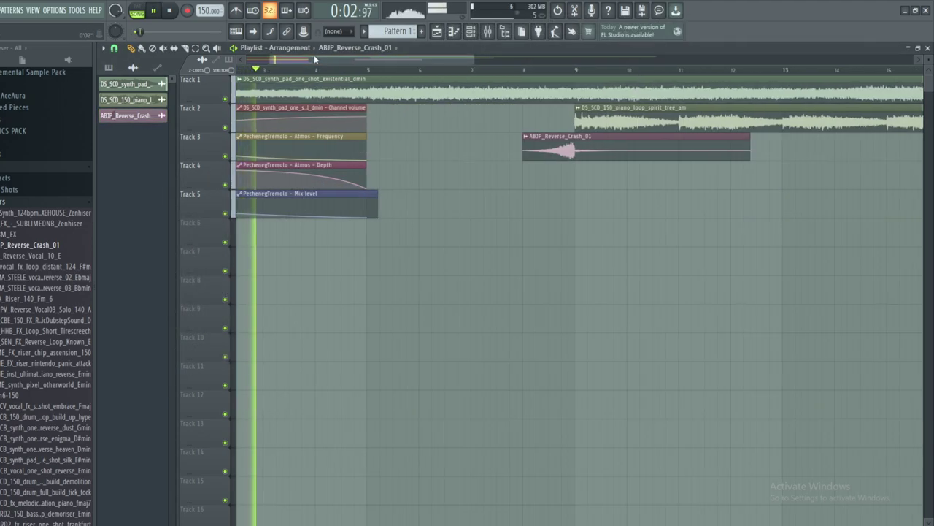
- Listen to the arrangement from the pad intro through the reverse crash into the piano loop, and stop playback
left_click_drag(309, 58, 326, 66)
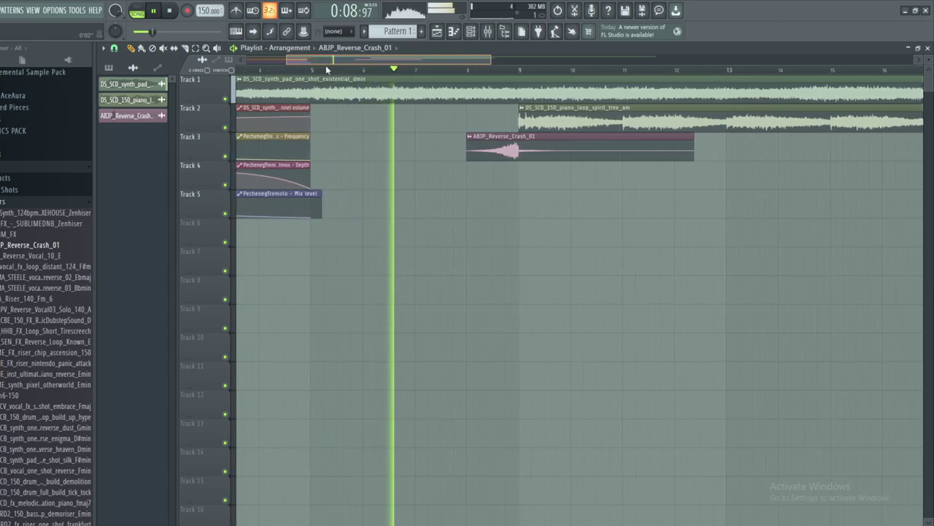
scroll(328, 65, "right", 1)
left_click_drag(332, 67, 389, 69)
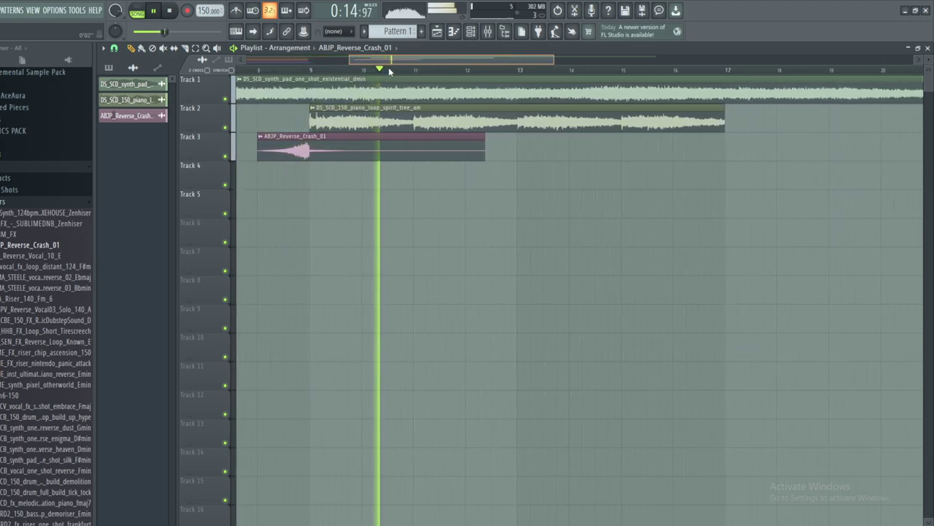
scroll(390, 68, "left", 1)
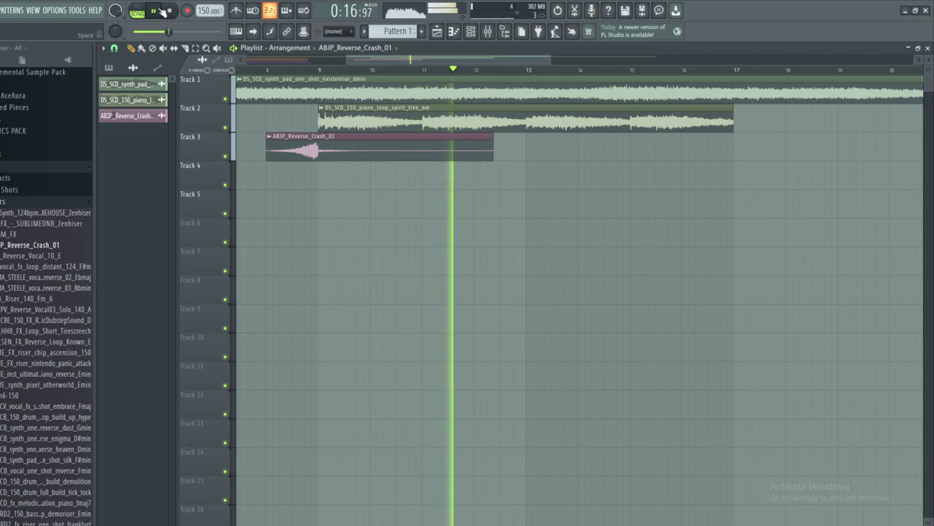
left_click(167, 11)
- Check the Fruity Filter settings on the Ambiance mixer track and close the mixer
left_click(488, 31)
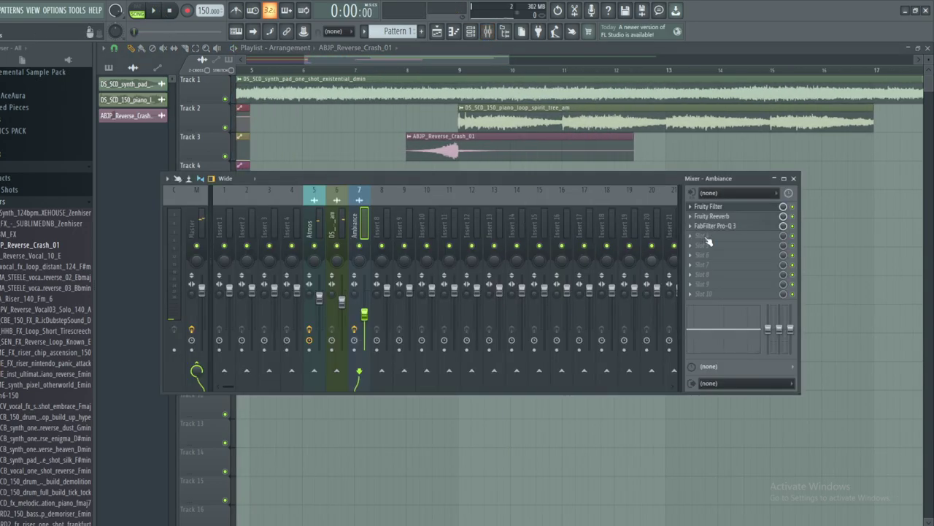
left_click(707, 206)
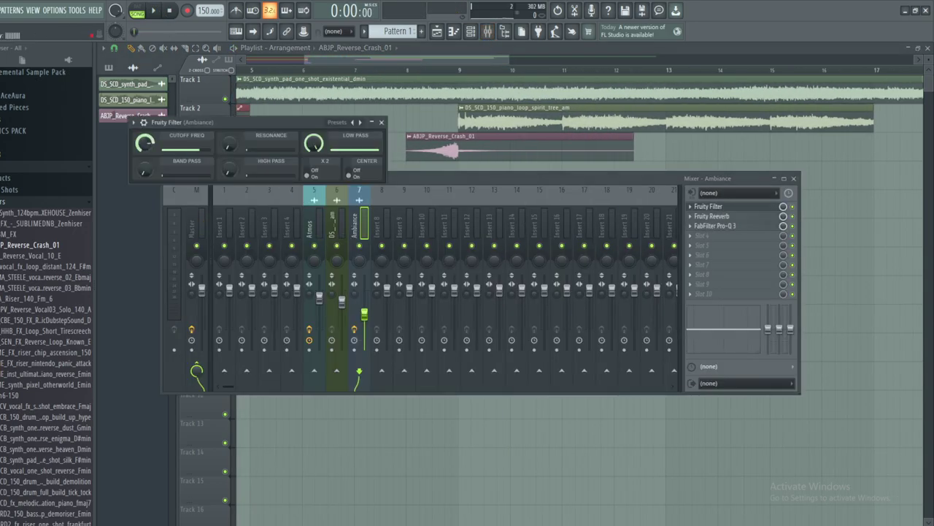
left_click(381, 121)
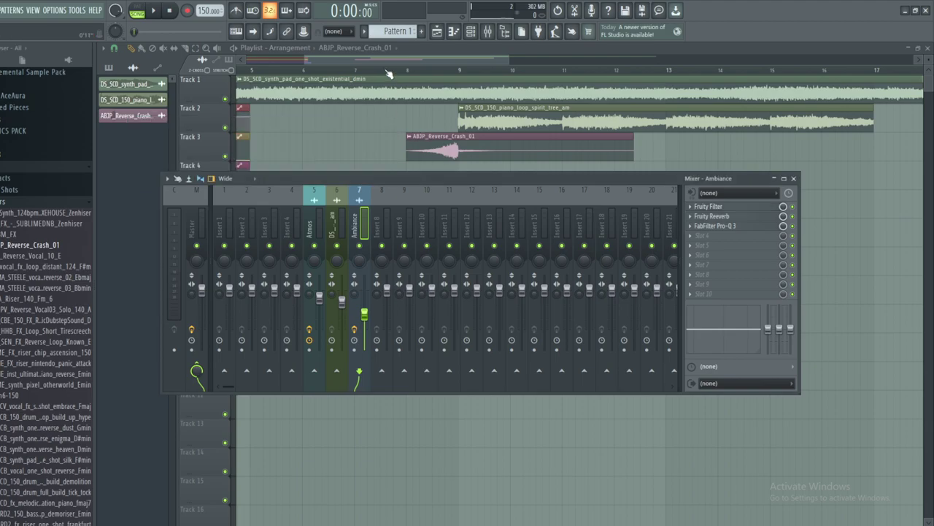
left_click(793, 179)
- Browse the sample packs, add SKYBREAK Texture Gemstones F#m to Track 7 just after bar 5, and reverse the sample
scroll(22, 286, "up", 10)
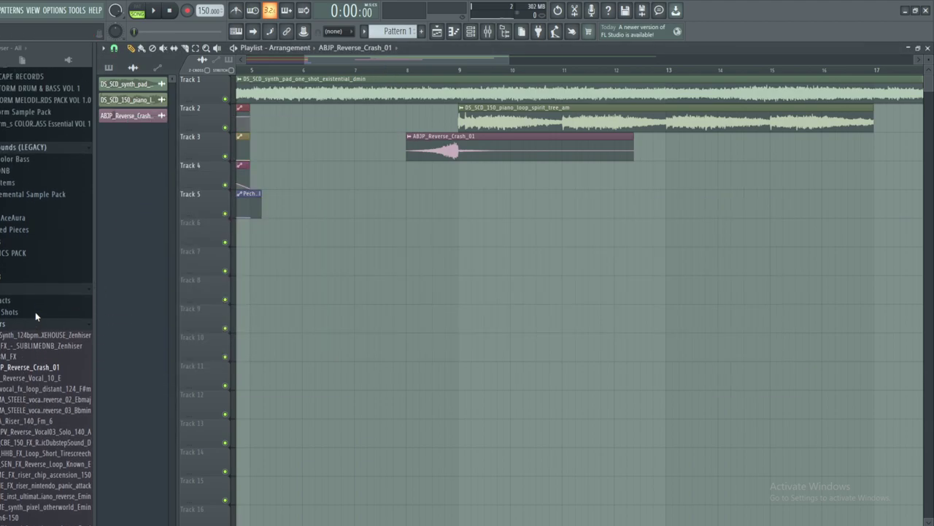
scroll(38, 339, "up", 12)
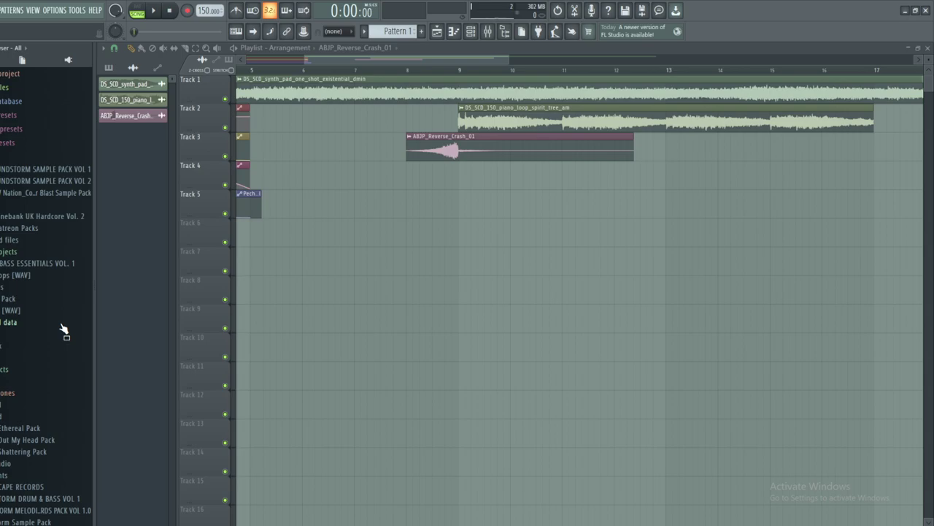
left_click(42, 229)
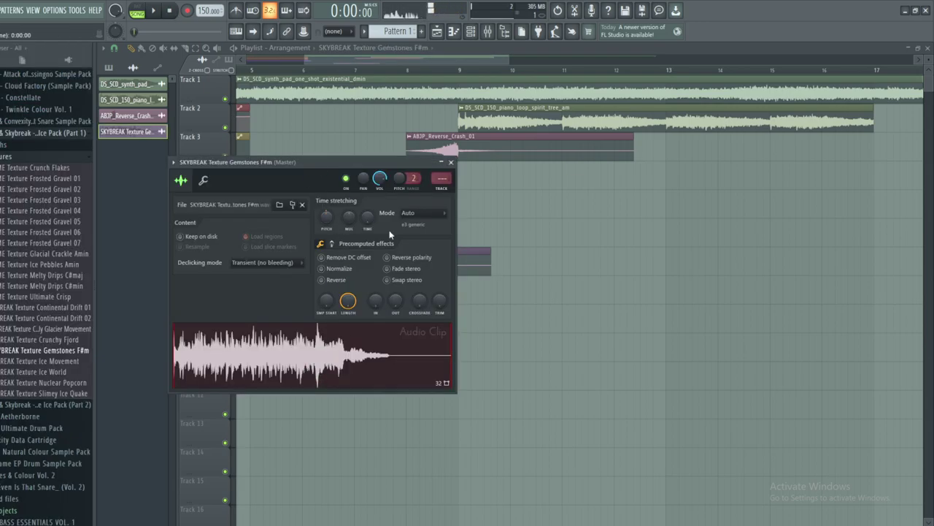
left_click(331, 282)
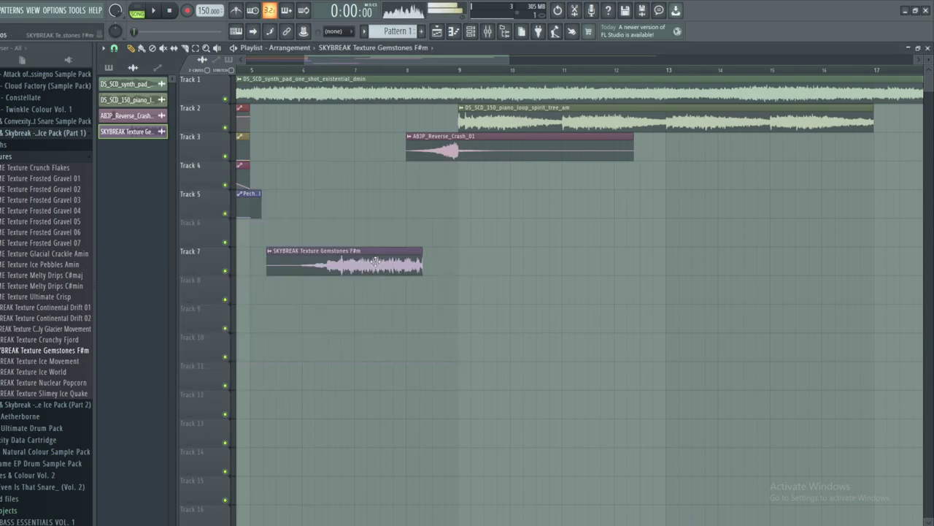
- Move the reversed texture clip to Track 6 between bars 3 and 7, and route its channel to free mixer track 8
left_click(365, 222)
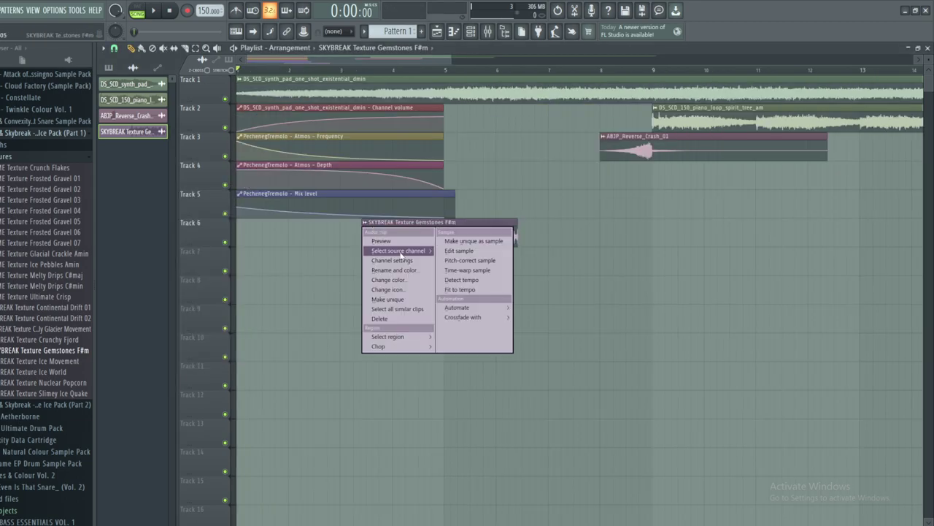
left_click(394, 260)
left_click(174, 163)
left_click(312, 197)
- Load the ATMOSPHERES FILTER mixer state onto the Gemstones texture's mixer track
right_click(390, 217)
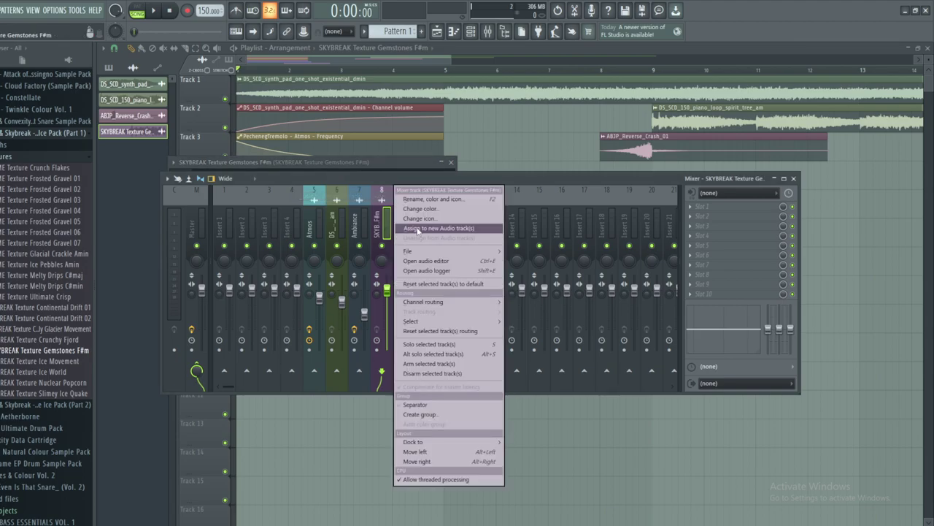
mouse_move(416, 251)
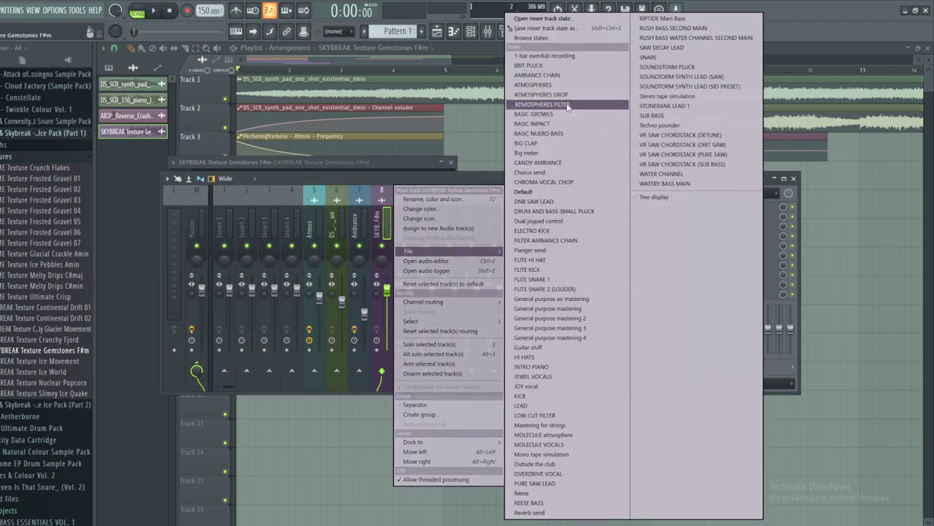
left_click(541, 104)
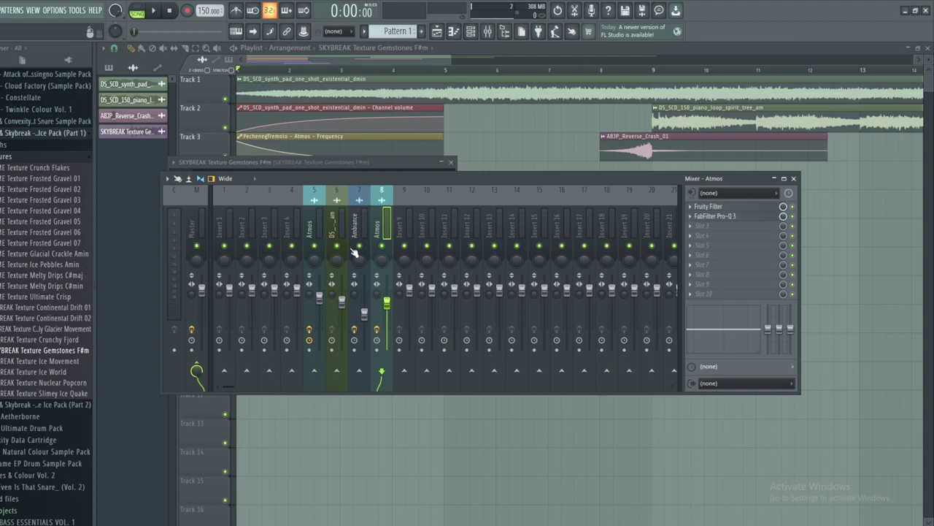
left_click_drag(549, 176, 529, 179)
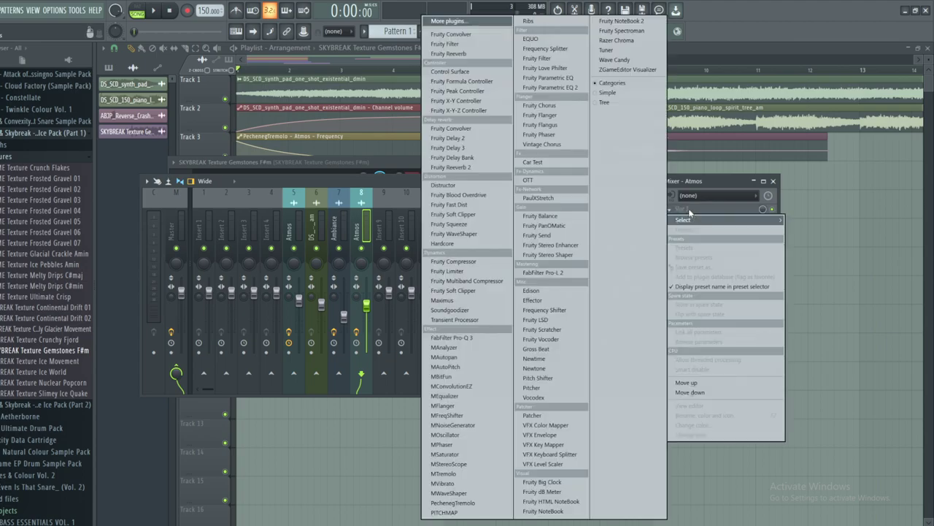
- Add Fruity Reeverb to the Gemstones texture's mixer track with 60% dry, a 9.0 sec decay and a 726 Hz low cut
left_click(694, 213)
mouse_move(683, 219)
left_click(448, 53)
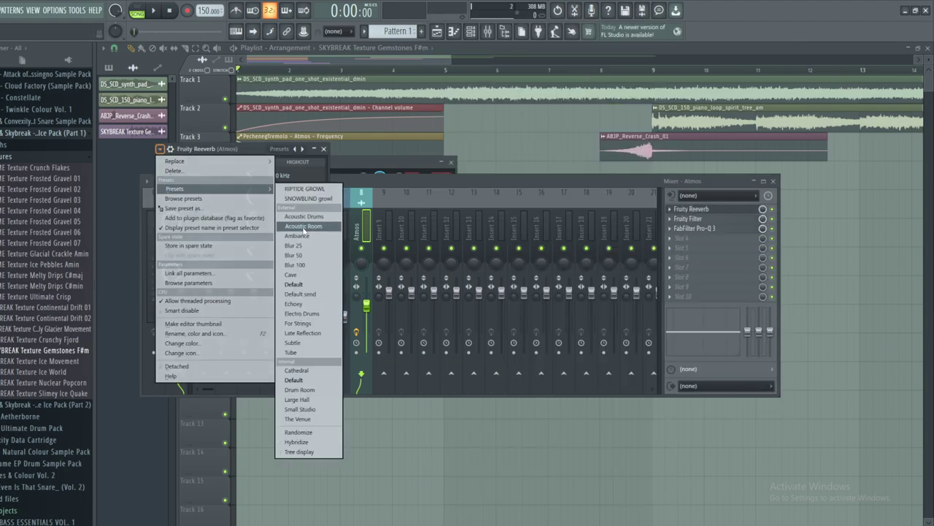
left_click_drag(171, 272, 171, 279)
left_click_drag(171, 246, 171, 235)
left_click_drag(171, 170, 565, 178)
left_click_drag(379, 161, 344, 161)
left_click(741, 179)
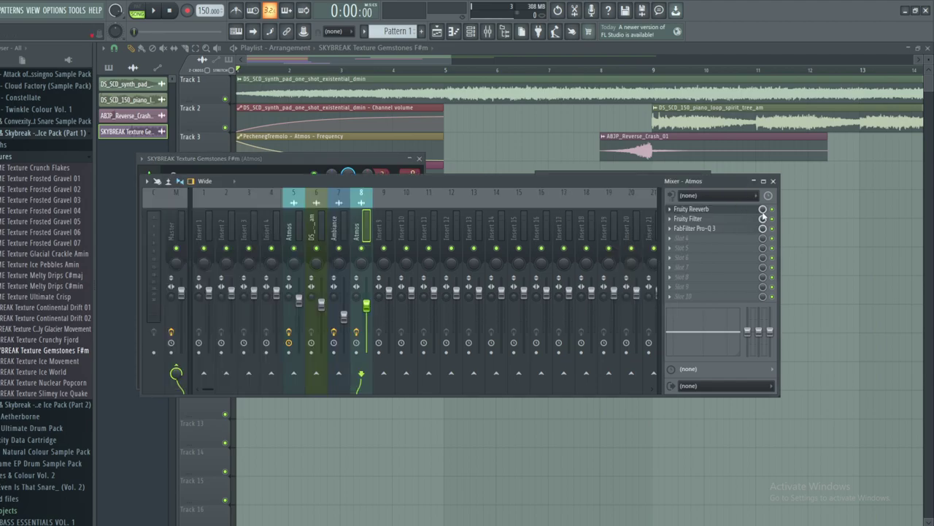
- Move Fruity Filter ahead of Fruity Reeverb in the texture's effects chain and review the filter's settings
left_click(688, 218)
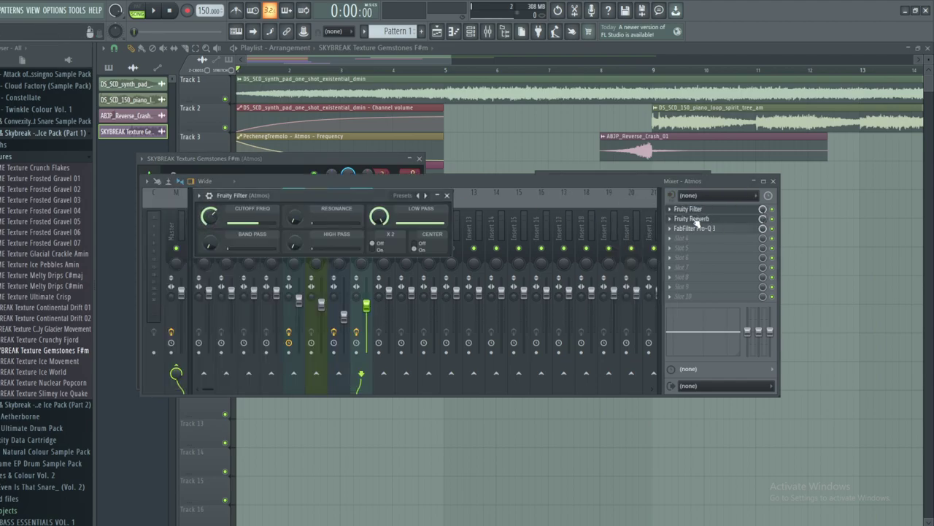
left_click_drag(699, 217, 695, 208)
left_click_drag(300, 162, 310, 129)
left_click(471, 190)
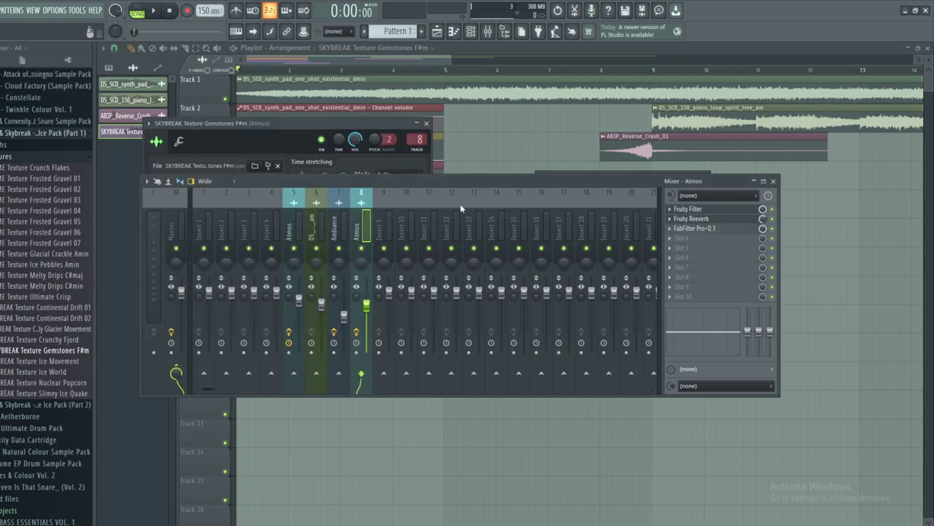
- Check the Gemstones texture's sample settings and the FabFilter Pro-Q 3 curve on its mixer track
left_click(319, 167)
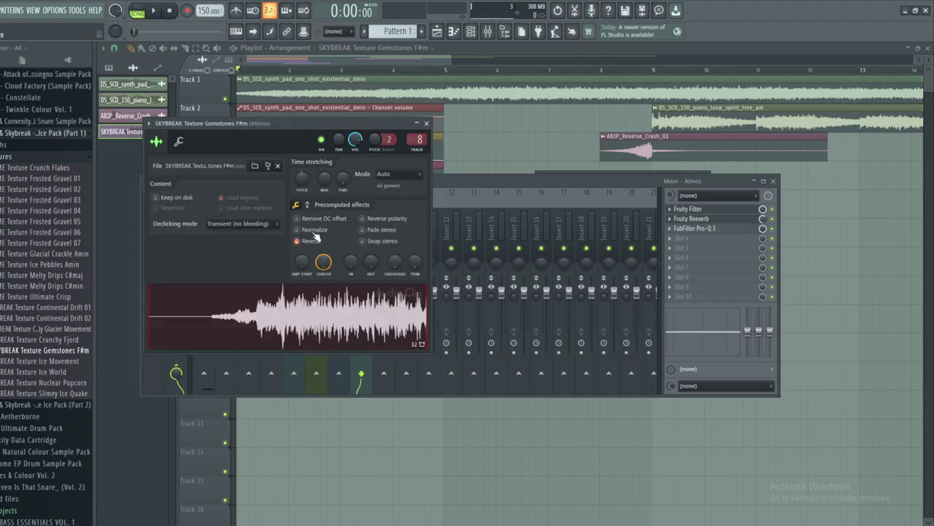
left_click(695, 228)
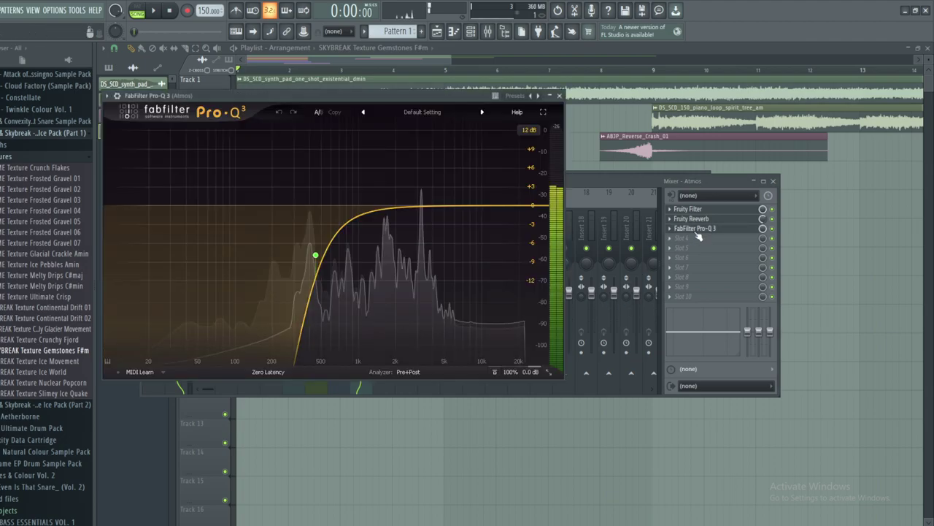
left_click(560, 96)
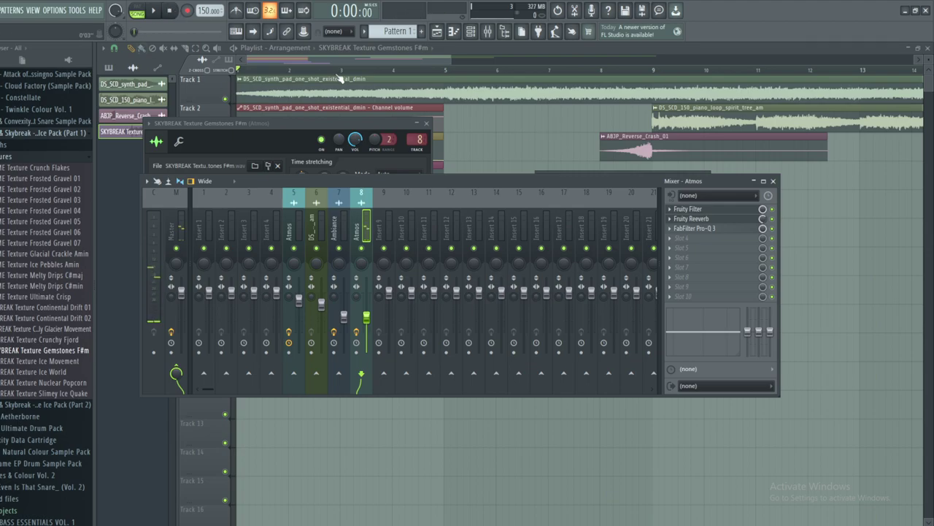
- Move the Gemstones texture clip on Track 6 earlier, between about bars 3 and 6
left_click(342, 59)
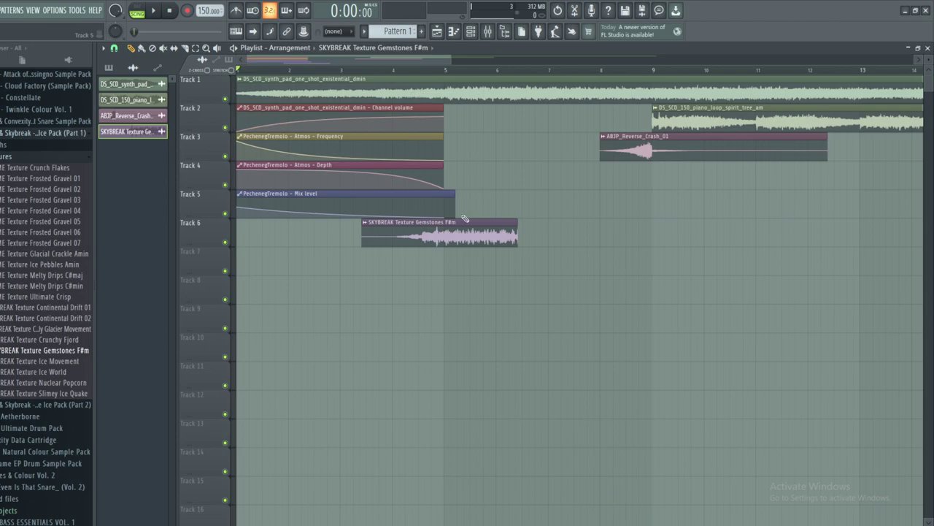
left_click_drag(462, 223, 440, 223)
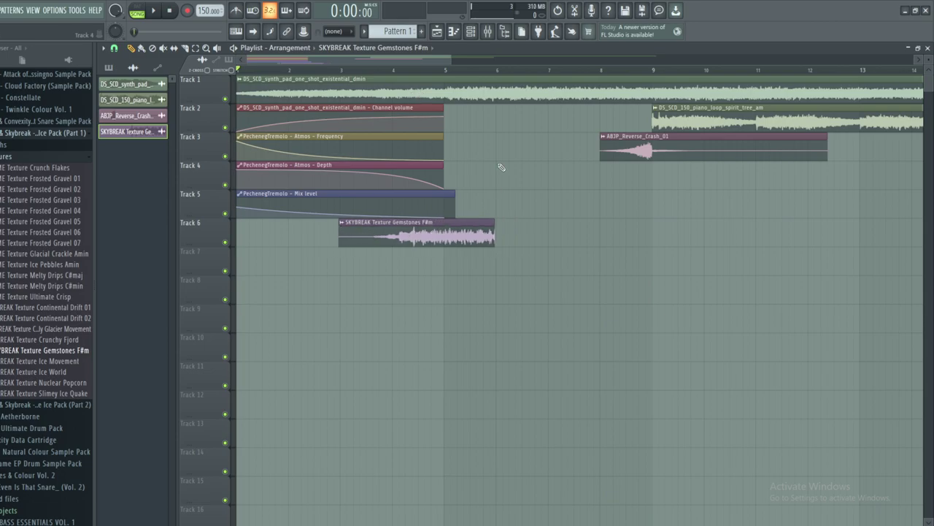
- Lower the dry level, lengthen the decay and raise the reverb level of Fruity Reeverb on the texture's mixer track
key("F9")
left_click(693, 219)
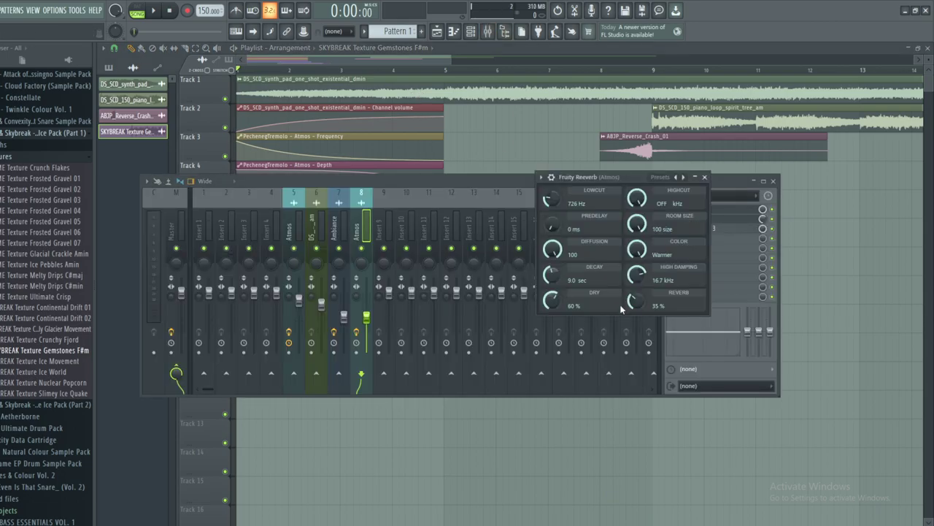
left_click_drag(552, 300, 552, 307)
left_click_drag(553, 274, 553, 267)
left_click_drag(636, 300, 637, 271)
key("F9")
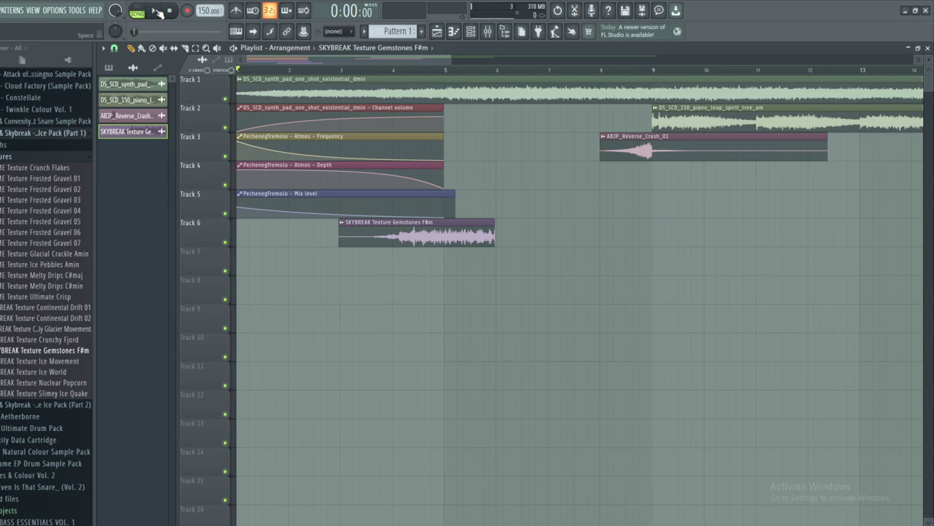
- Play the arrangement and nudge the Gemstones texture clip slightly earlier so it starts just before bar 3
left_click(155, 11)
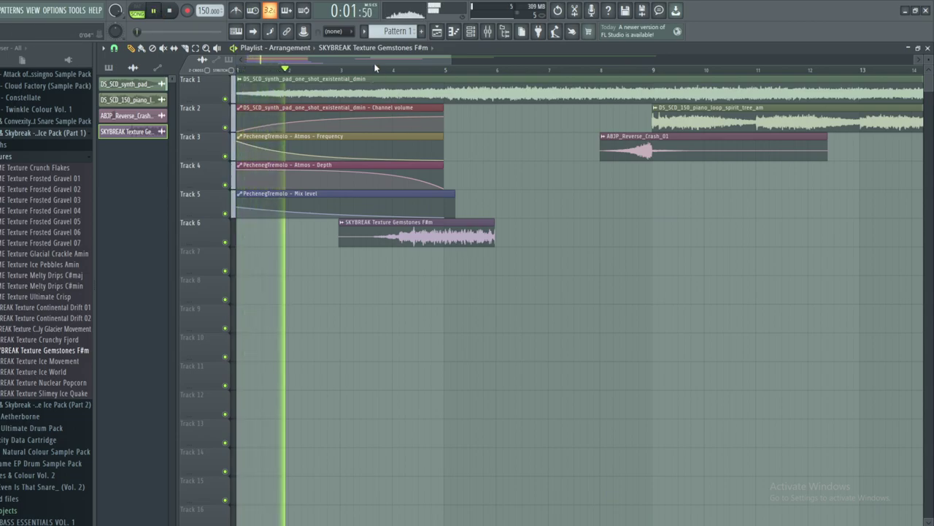
left_click_drag(375, 63, 384, 64)
left_click_drag(392, 234, 384, 235)
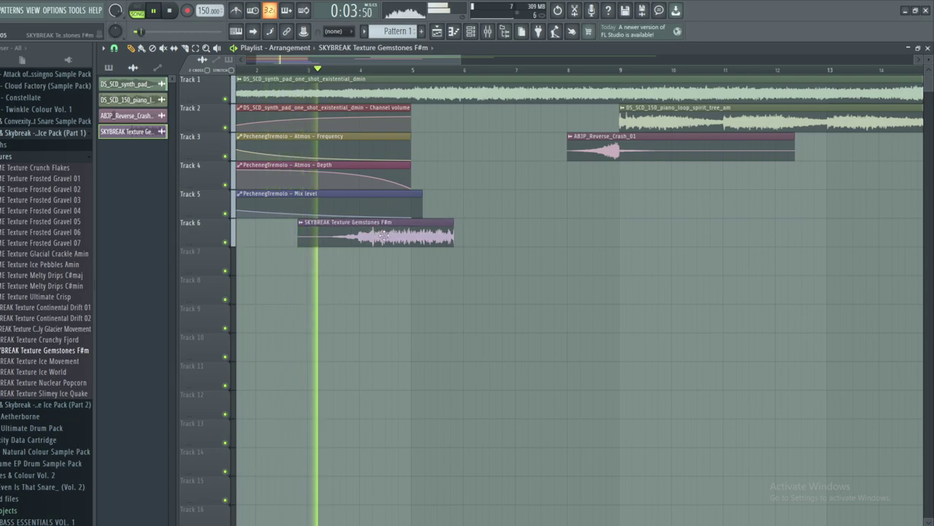
- Raise the volume fader of the Gemstones texture's mixer track 8 during playback, and stop the song
left_click(487, 31)
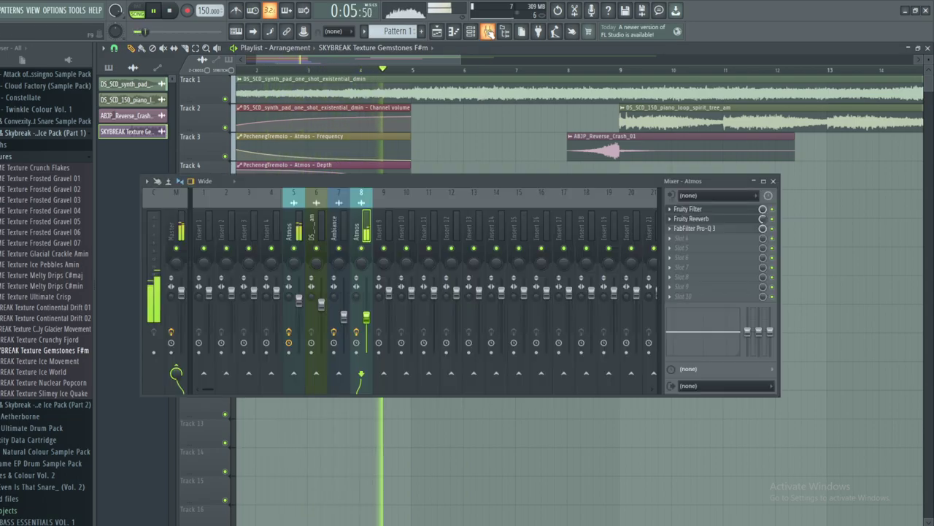
left_click_drag(367, 316, 369, 299)
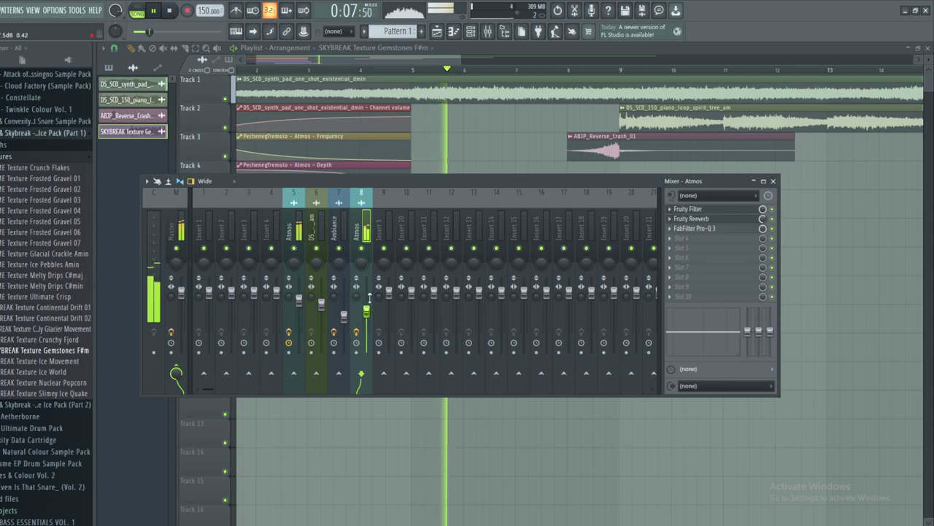
left_click_drag(350, 63, 330, 63)
key("space")
left_click_drag(419, 60, 431, 77)
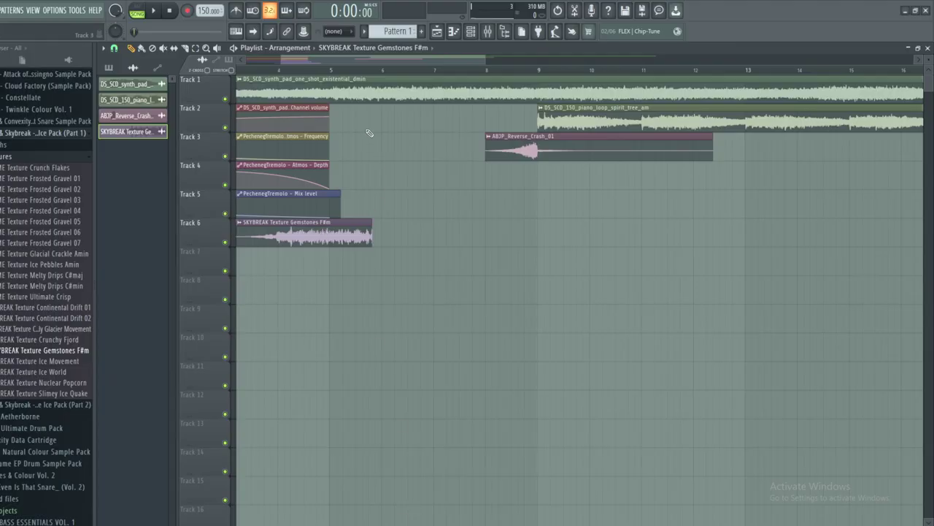
left_click_drag(365, 59, 620, 59)
left_click(509, 69)
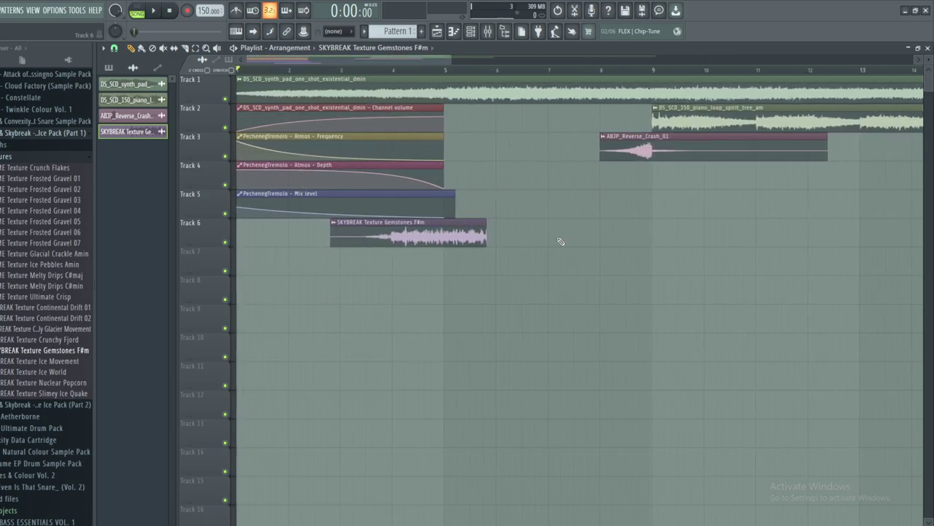
left_click(460, 57)
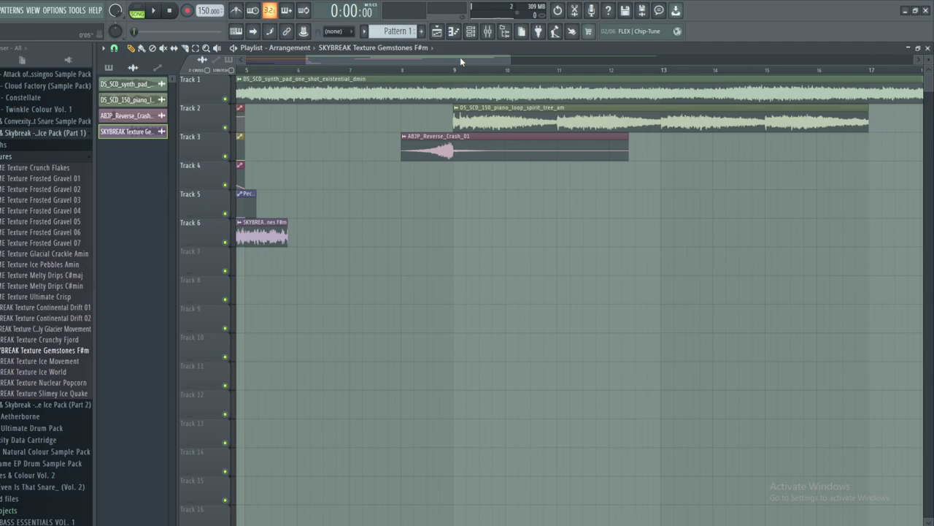
- Find CHIME Synth Zero Degree Plinks 04 G#min in the sample packs, add it to Track 8 from about bar 7, and reverse the sample
left_click_drag(461, 59, 441, 68)
scroll(60, 281, "down", 2)
scroll(44, 259, "up", 4)
left_click(30, 221)
left_click(19, 211)
scroll(22, 217, "down", 4)
left_click(46, 250)
scroll(46, 252, "down", 10)
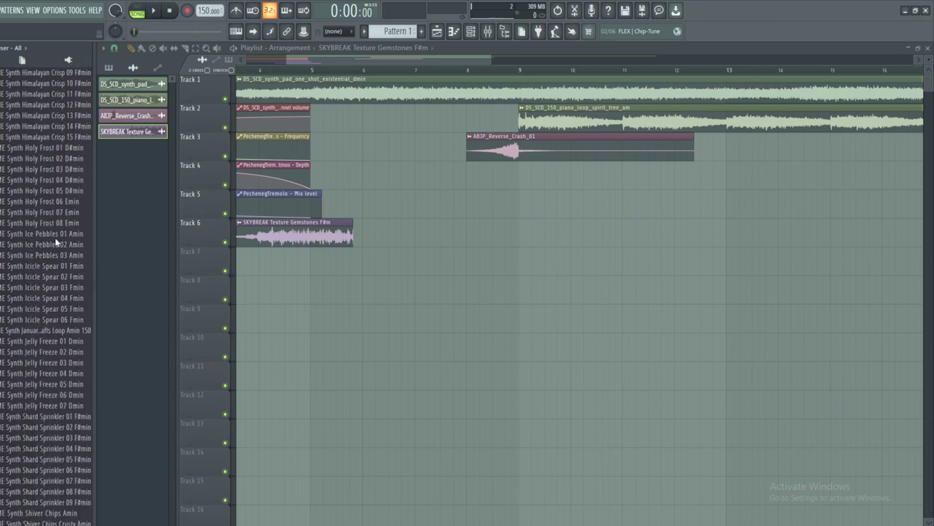
left_click_drag(43, 320, 438, 293)
double_click(460, 291)
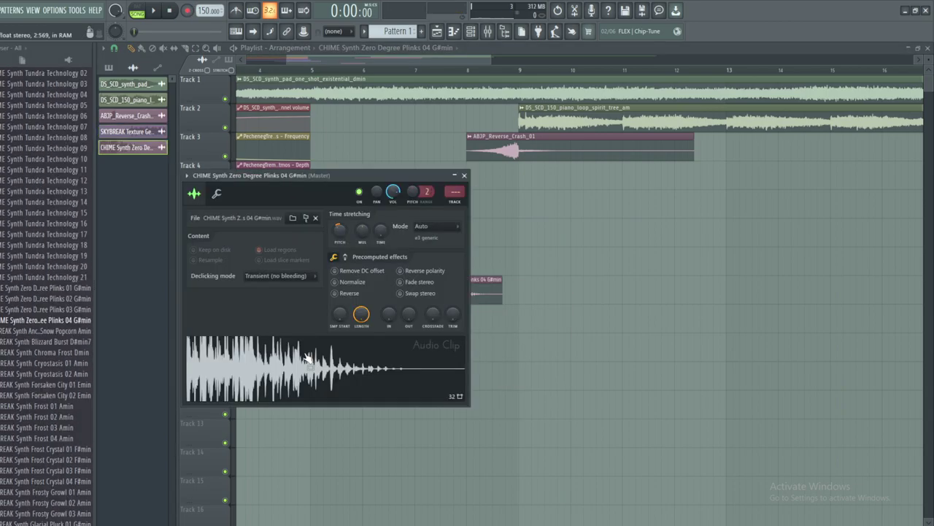
left_click(358, 294)
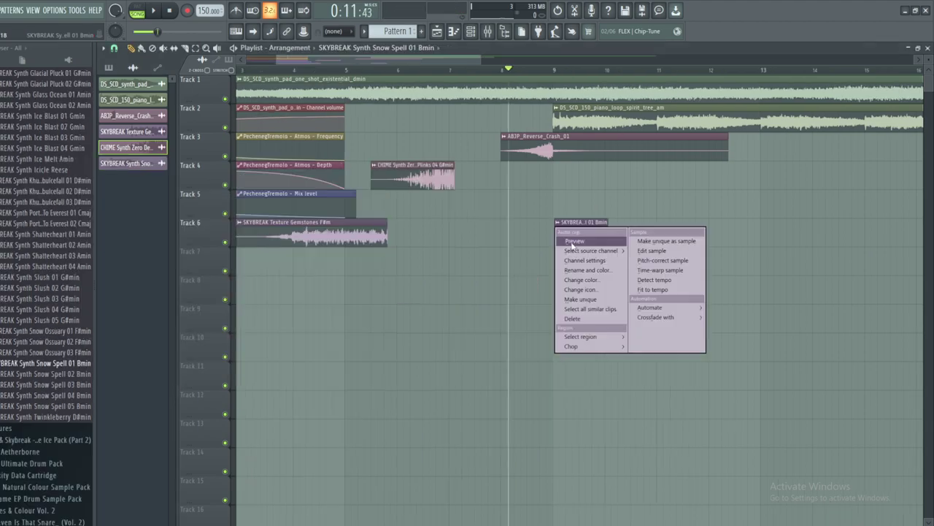
- Preview the SKYBREAK Synth Snow Spell 01 Bmin clip on Track 6 and normalize its sample
left_click(575, 241)
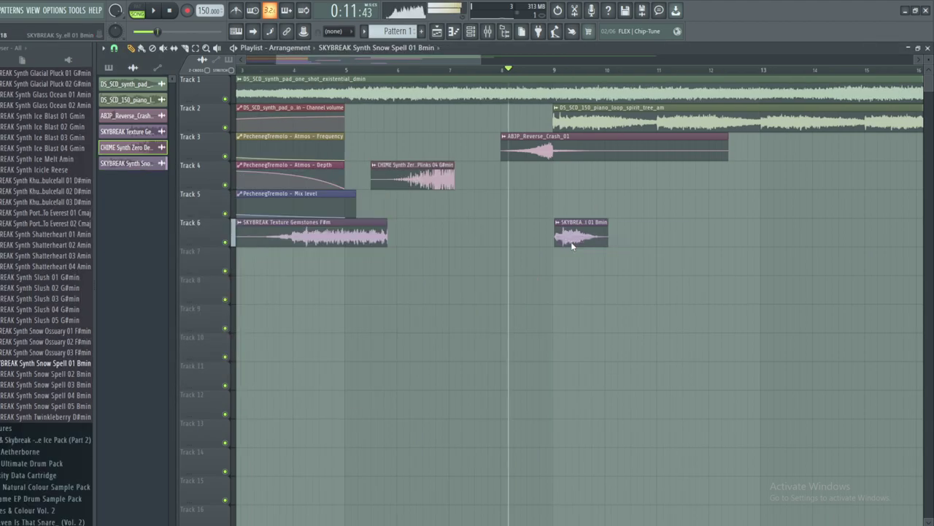
double_click(574, 240)
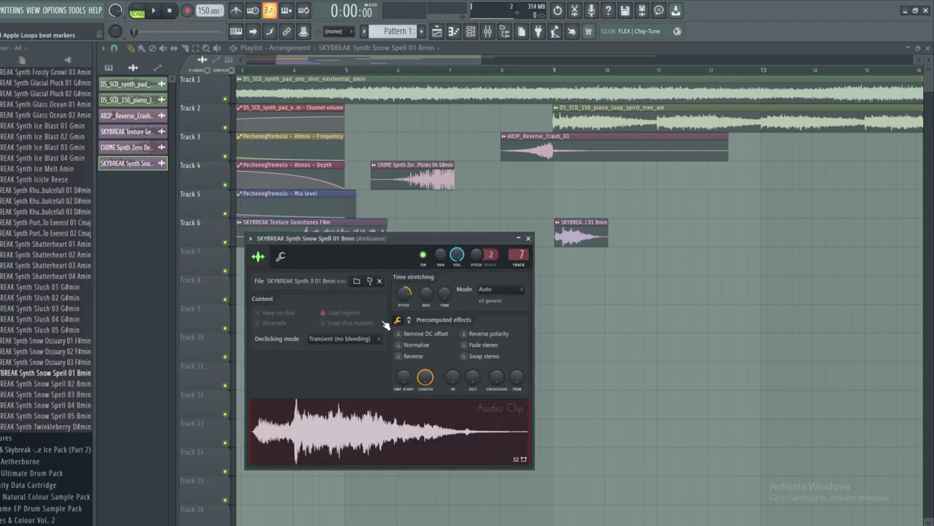
left_click(399, 344)
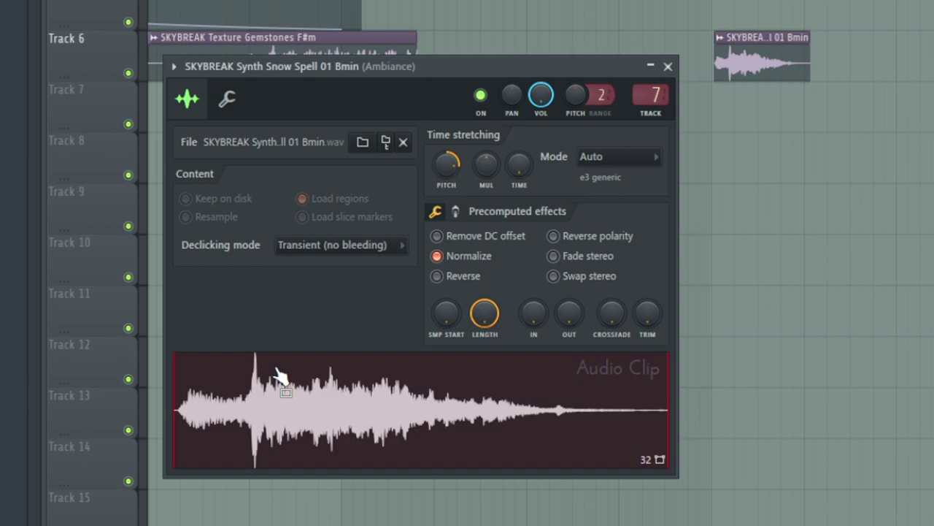
- Position the Snow Spell clip on Track 2 just after bar 7, and nudge the Zero Degree Plinks clip on Track 4 slightly earlier
left_click_drag(515, 150, 516, 124)
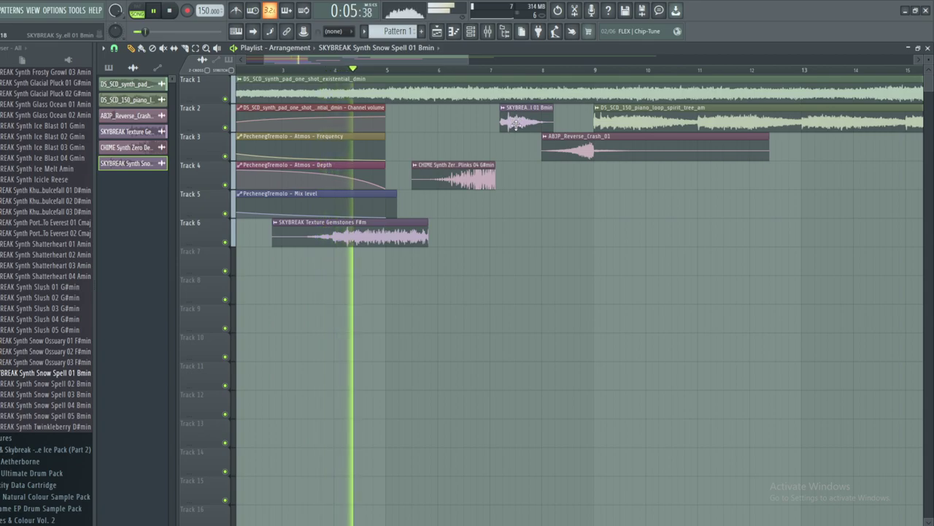
left_click_drag(470, 175, 462, 175)
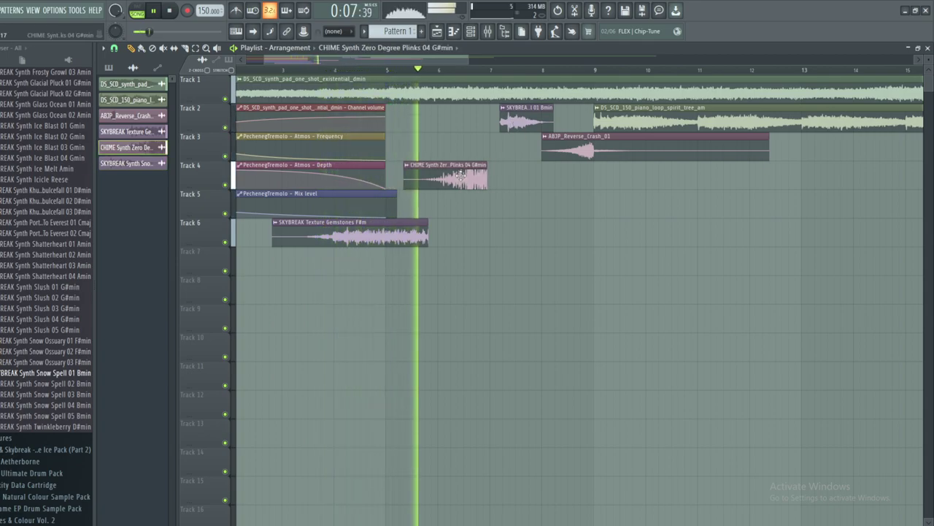
left_click_drag(518, 121, 514, 120)
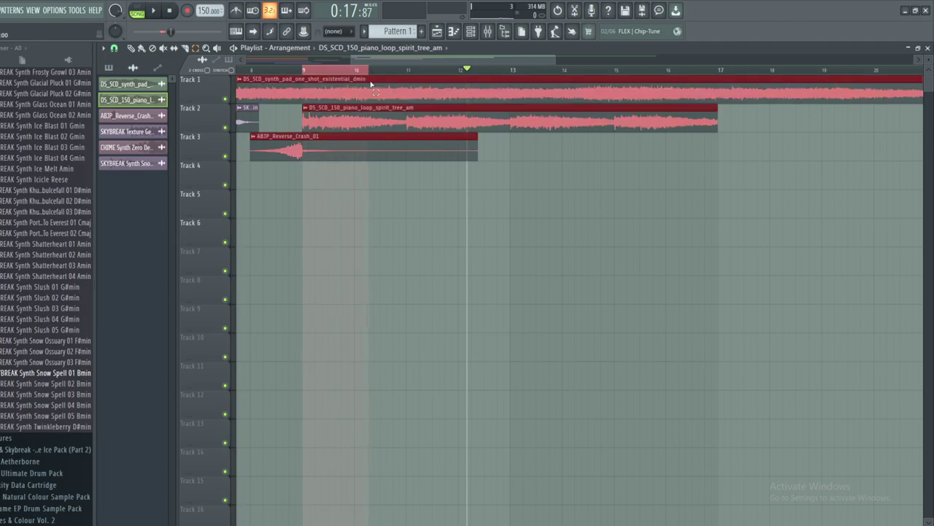
- Select the playlist time range from bar 9 to bar 17, covering the full piano loop
key("ctrl+a")
left_click_drag(703, 133, 719, 139)
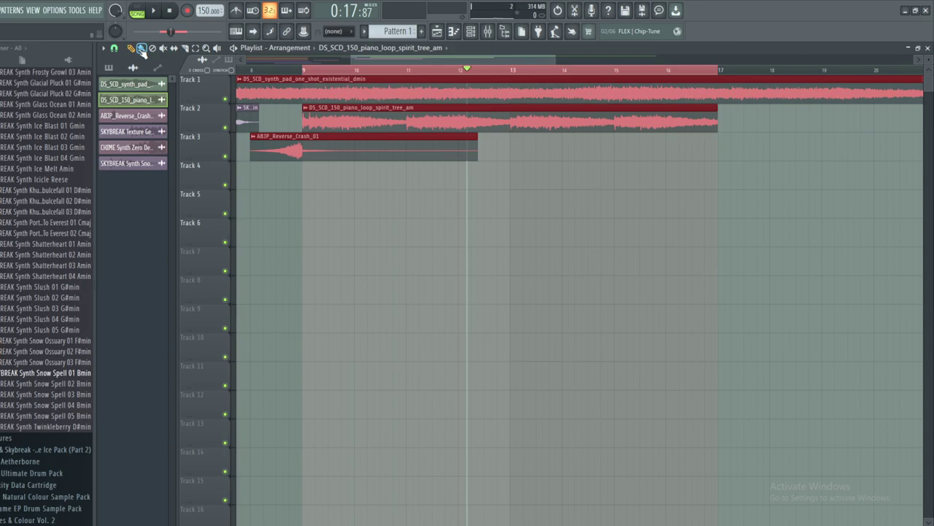
- Open the piano loop's channel settings and show its mixer track 6
left_click(312, 111)
left_click(319, 149)
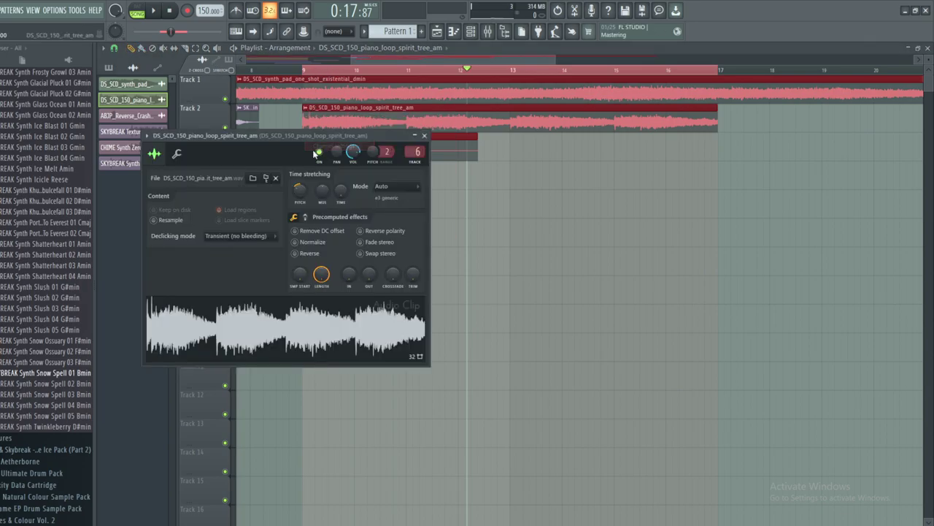
left_click(488, 31)
left_click(719, 253)
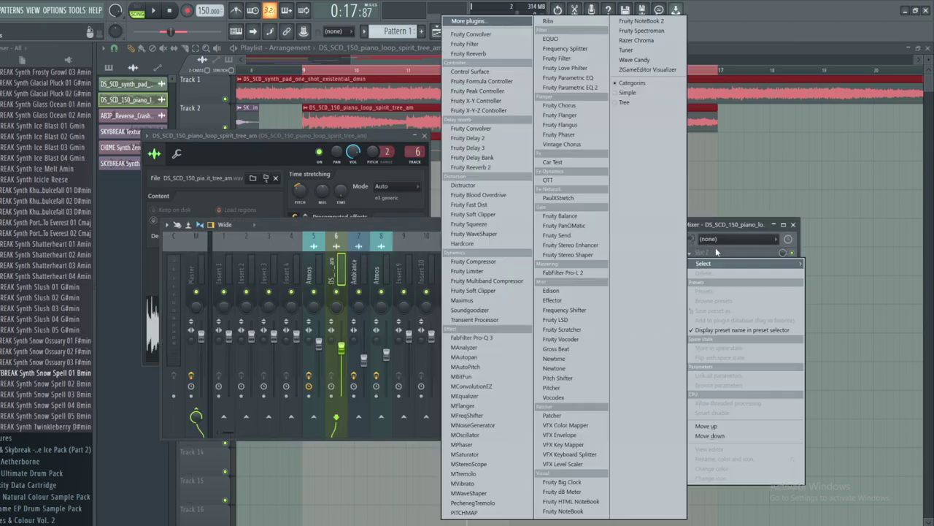
left_click(500, 349)
left_click(705, 253)
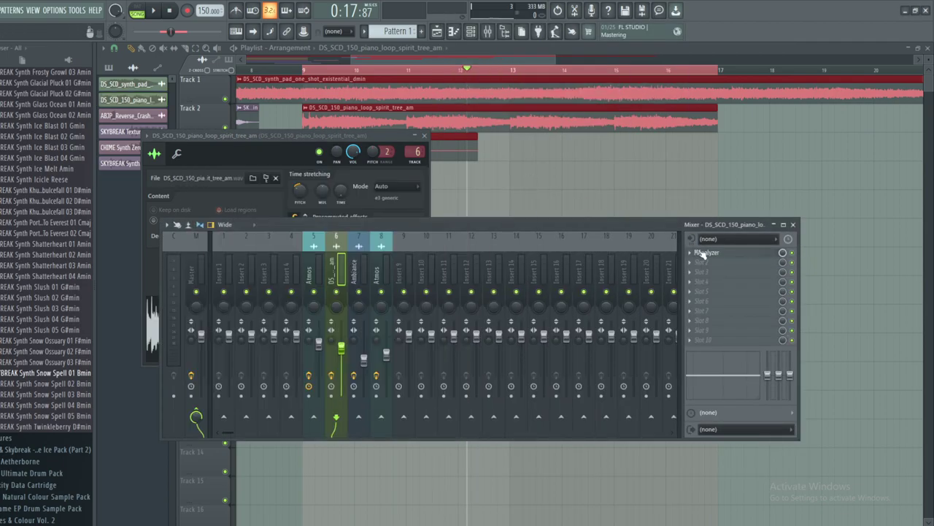
- Load FabFilter Pro-Q 3 in the first effect slot of the piano loop's mixer track
right_click(705, 253)
mouse_move(705, 264)
left_click(482, 337)
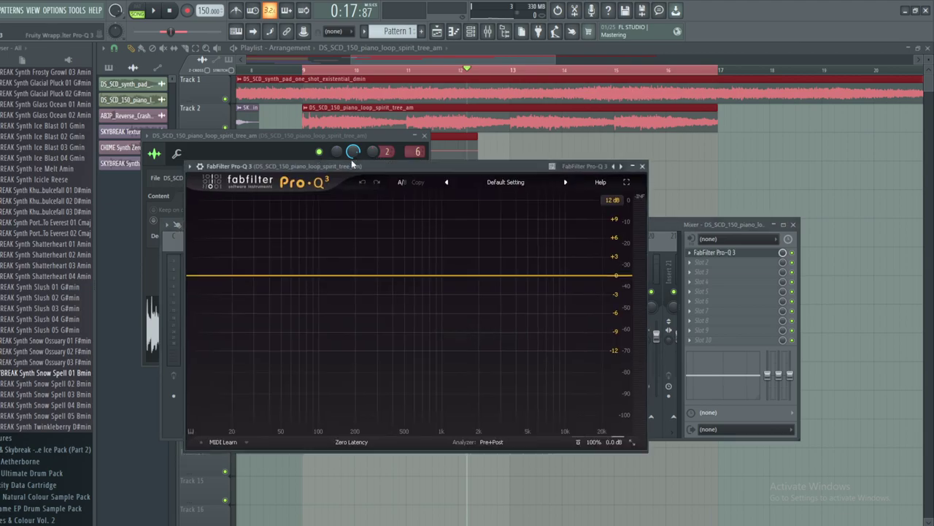
- Add a low cut band with a 48 dB/oct slope at about 198 Hz to the piano loop's FabFilter Pro-Q 3
left_click(394, 211)
right_click(394, 211)
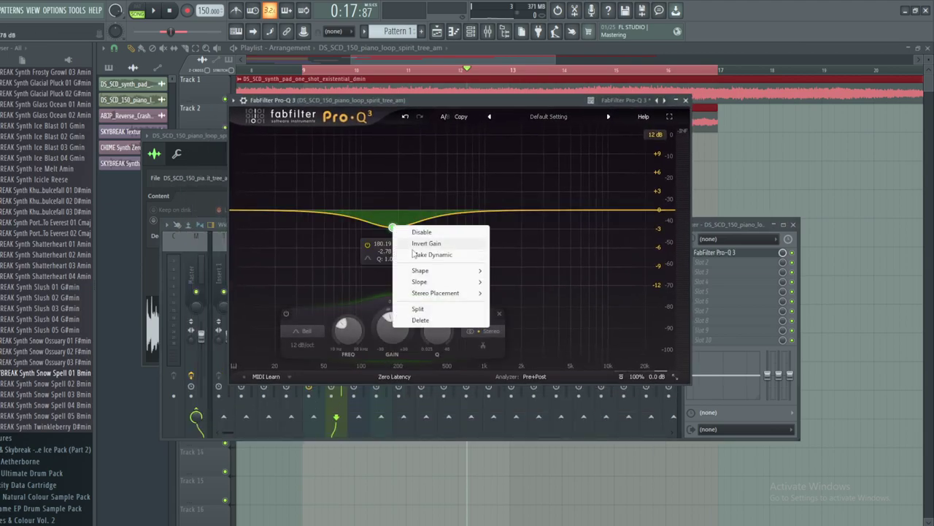
mouse_move(423, 268)
left_click(521, 292)
left_click(295, 349)
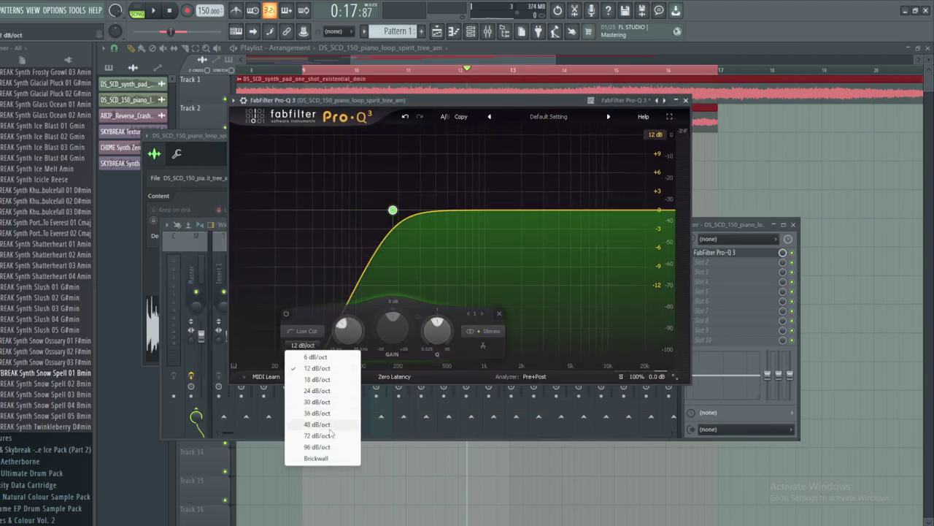
left_click(313, 427)
mouse_move(393, 211)
left_mouse_down()
mouse_move(374, 210)
mouse_move(397, 211)
left_mouse_up()
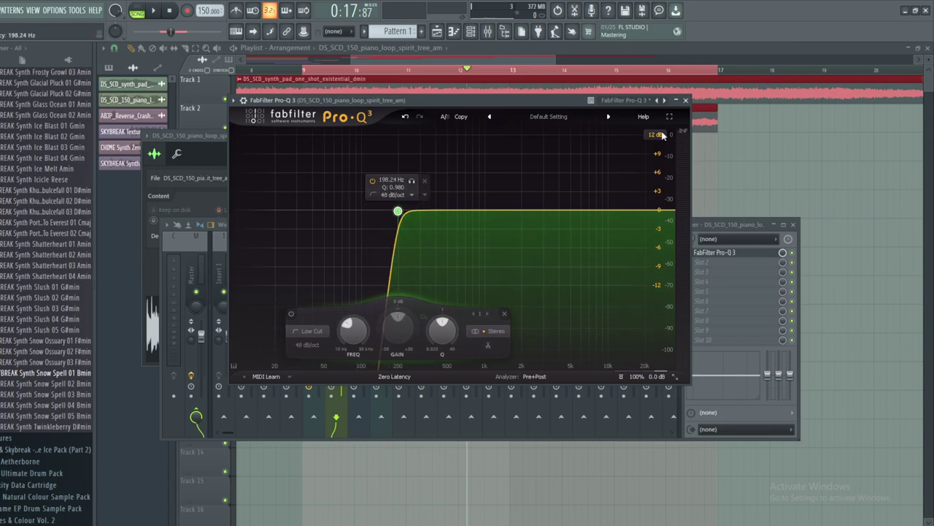
- Close the piano loop's equalizer and insert a new FL Keys channel in the channel rack above Serum
left_click(686, 100)
left_click_drag(459, 58, 455, 55)
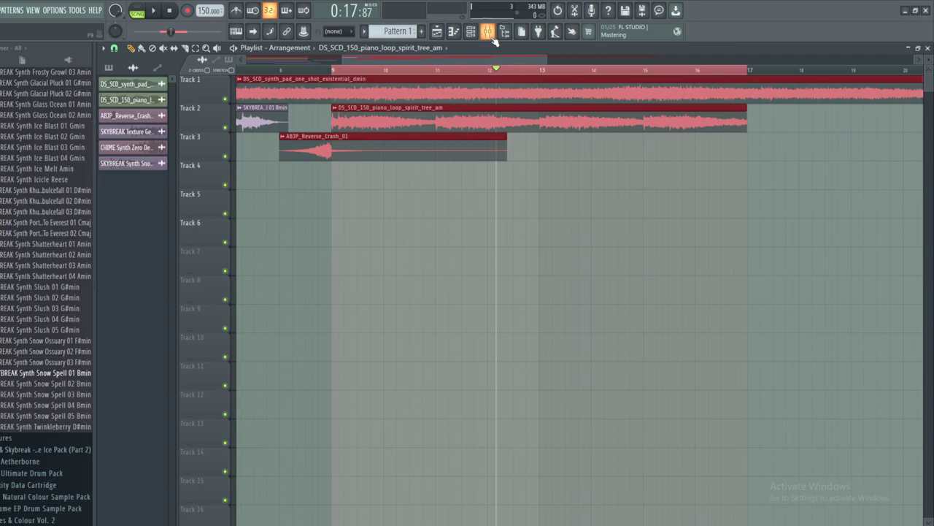
left_click(471, 31)
right_click(333, 268)
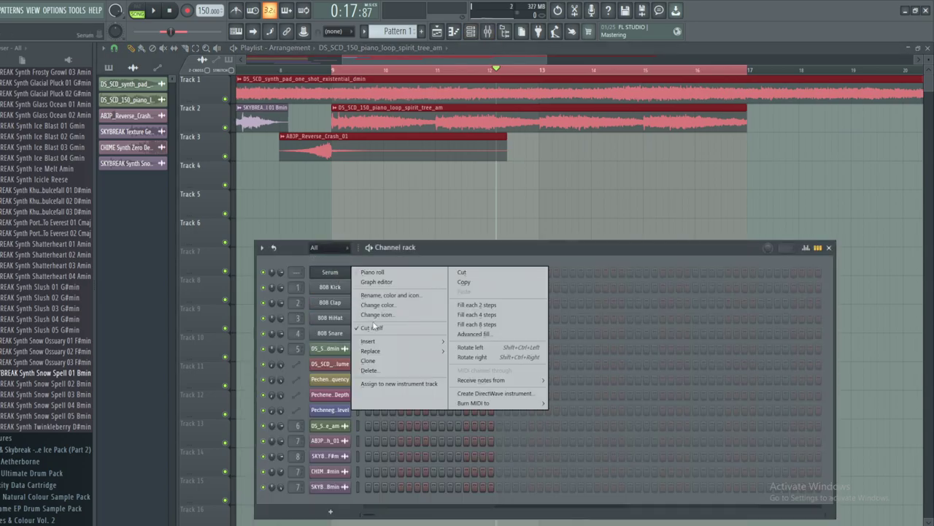
mouse_move(387, 341)
left_click(467, 264)
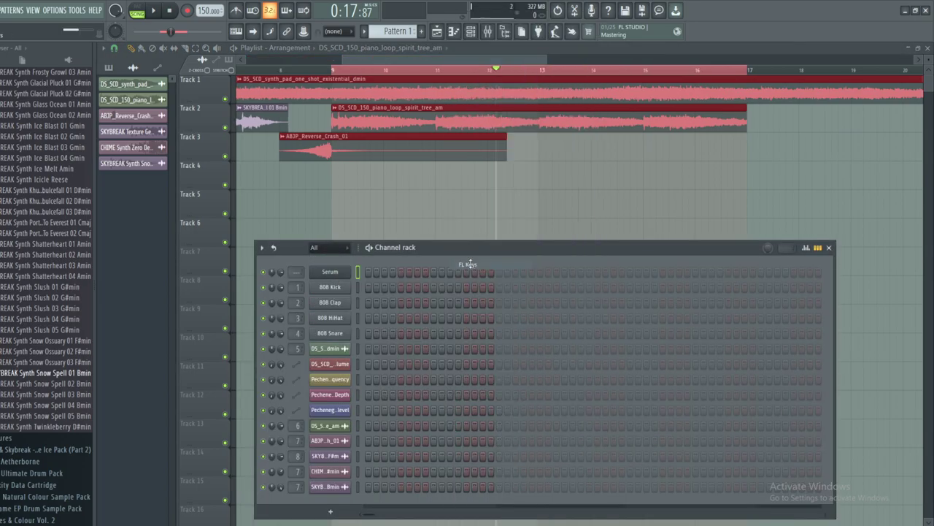
left_click_drag(213, 96, 273, 92)
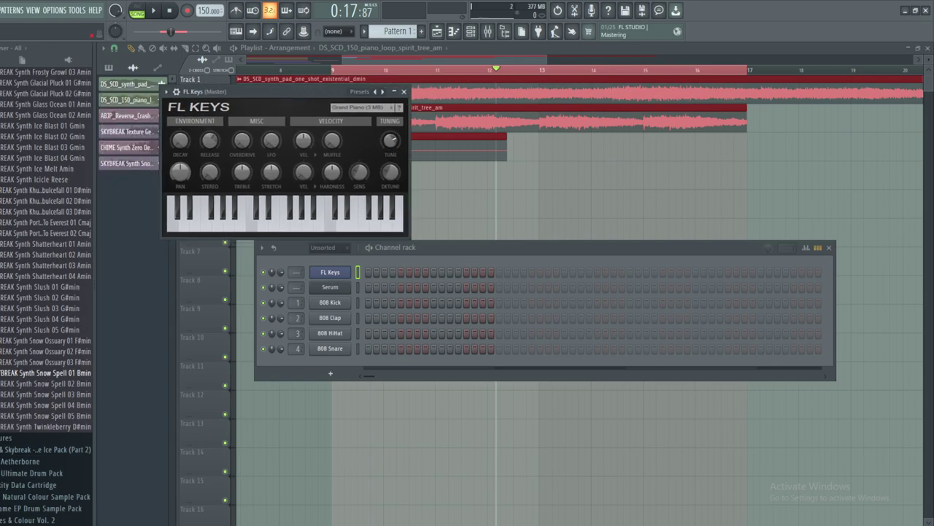
- Open the FL Keys piano roll and audition keys in octave 5, removing the stray C#5 note
right_click(335, 272)
left_click(357, 271)
scroll(355, 305, "down", 3)
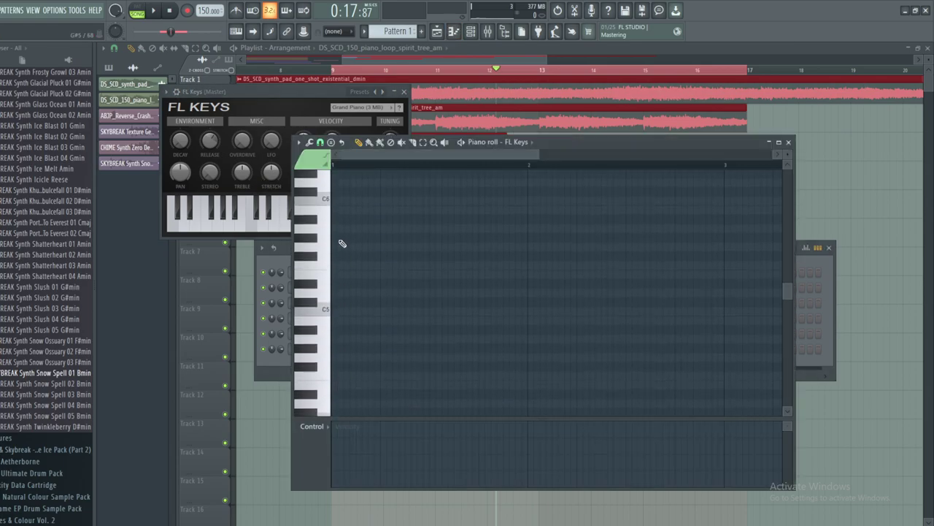
scroll(336, 267, "up", 1)
left_click(328, 290)
scroll(416, 310, "up", 1)
scroll(422, 314, "down", 1)
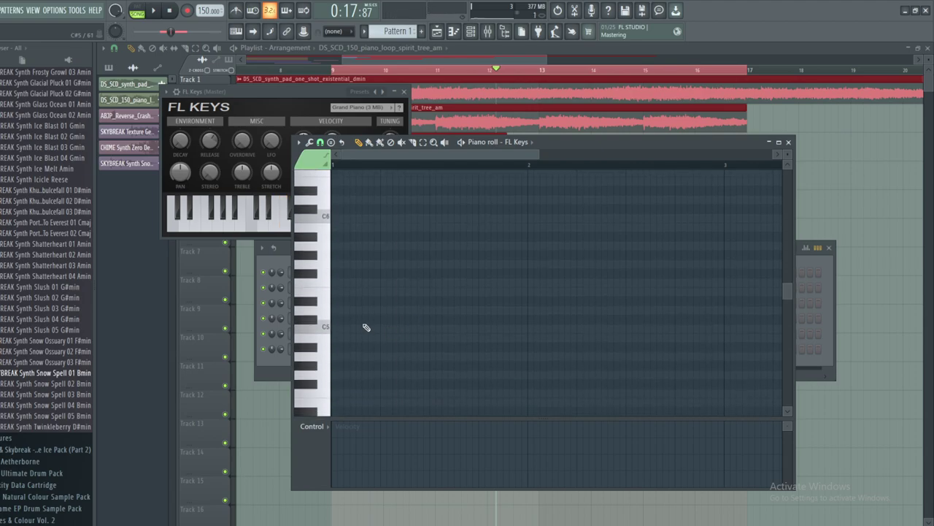
left_click(328, 290)
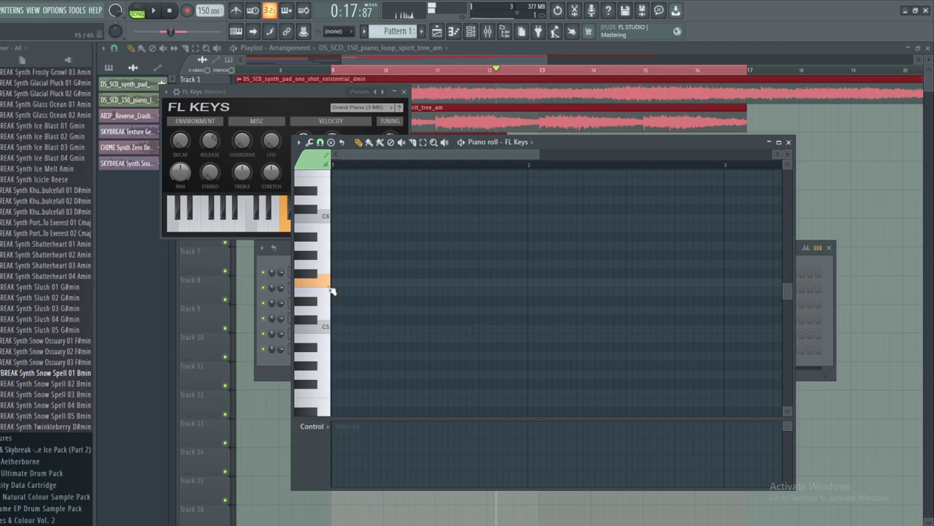
left_click(335, 318)
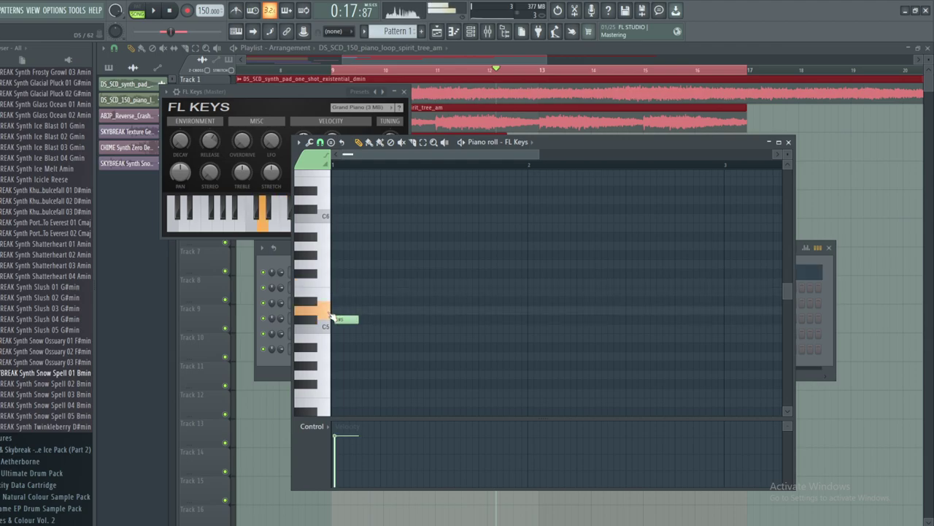
right_click(336, 319)
- Audition lower keys such as F3 and C#3 in the FL Keys piano roll
scroll(365, 309, "down", 5)
scroll(395, 281, "down", 4)
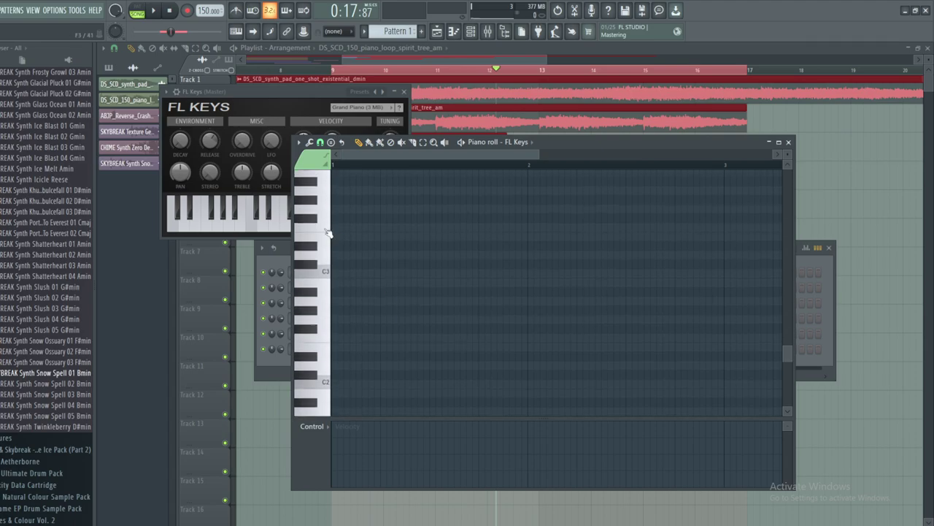
left_click(330, 229)
left_click(319, 267)
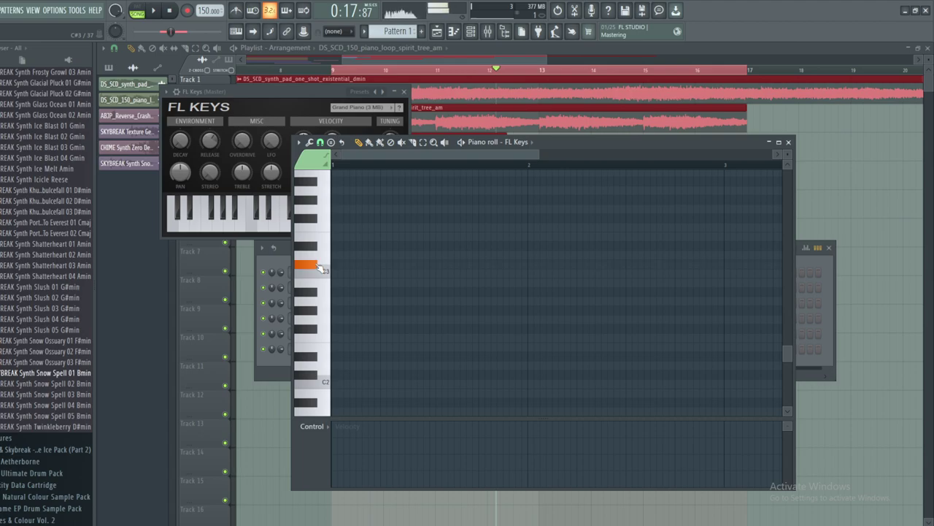
scroll(319, 278, "down", 4)
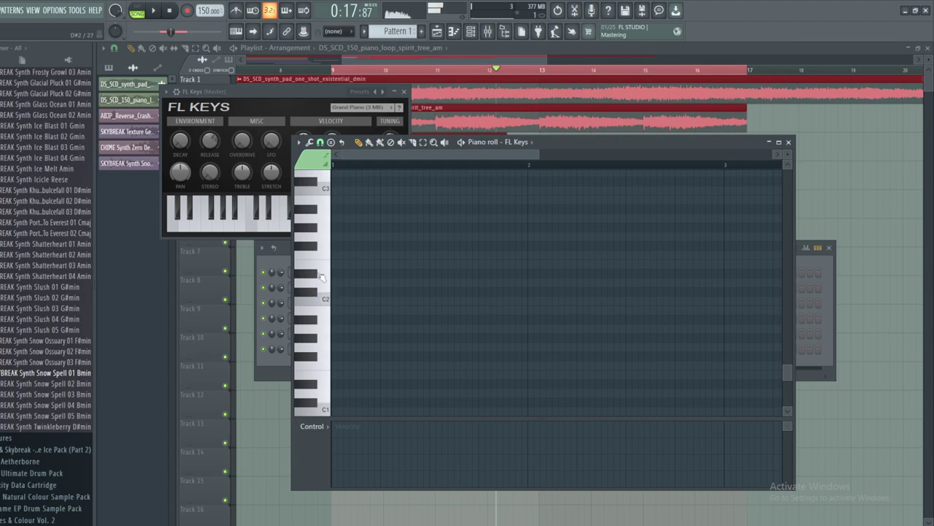
- Draw a one-bar C#2 bass note at bar 1, followed by D#2 and F2 notes in bar 2, with the pattern playing
left_click(319, 296)
left_click(336, 292)
key("space")
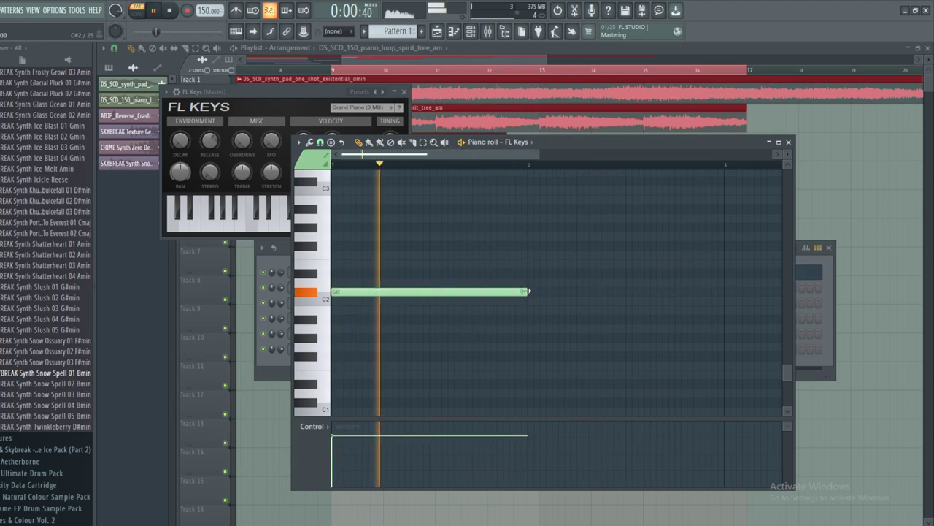
left_click(639, 275)
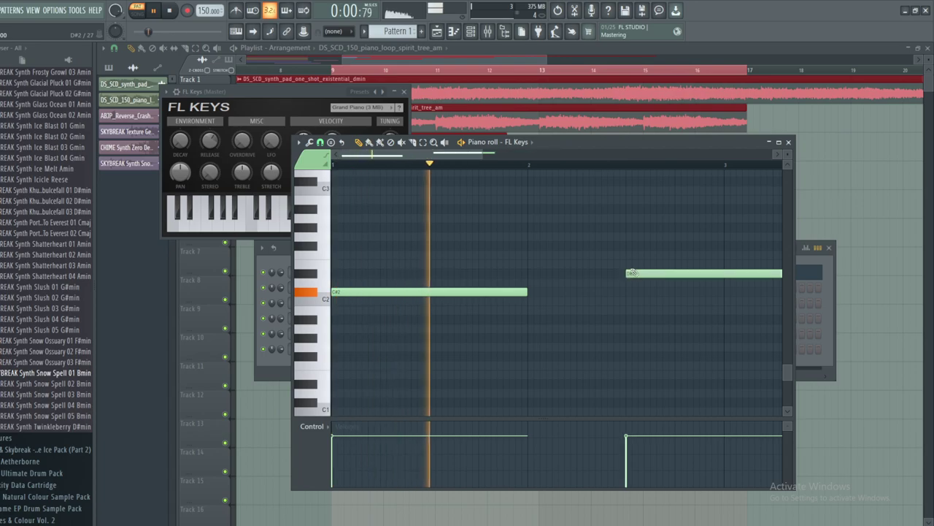
left_click_drag(669, 274, 570, 281)
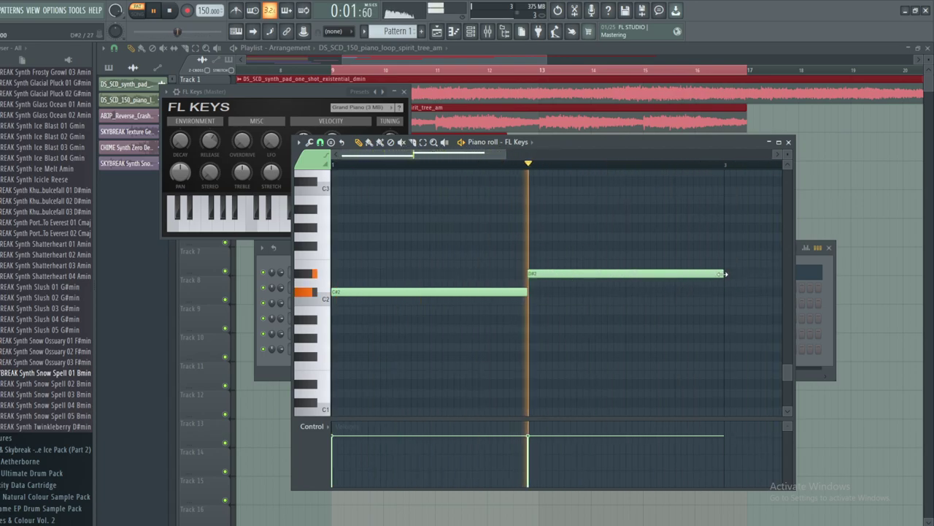
left_click_drag(724, 273, 625, 273)
left_click(626, 255)
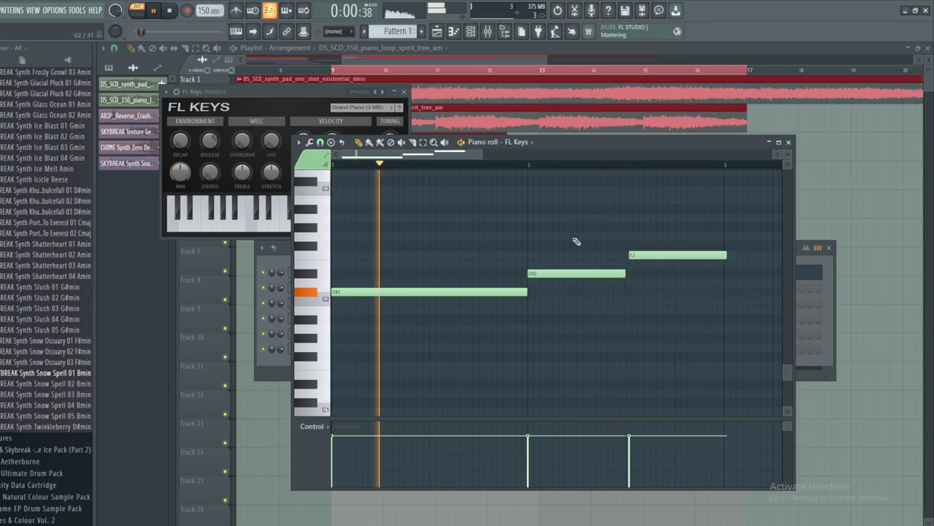
- Shorten the D#2 note, move F2 up against it, and continue the bassline with C3 and G#2 in bar 3
left_click_drag(457, 155, 471, 156)
left_click_drag(586, 275, 563, 276)
left_click_drag(628, 255, 605, 255)
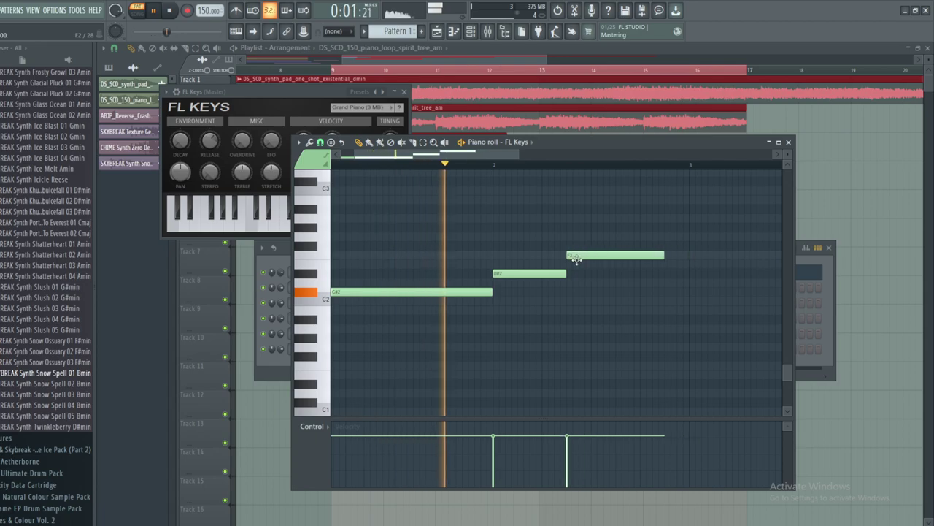
left_click_drag(661, 255, 689, 262)
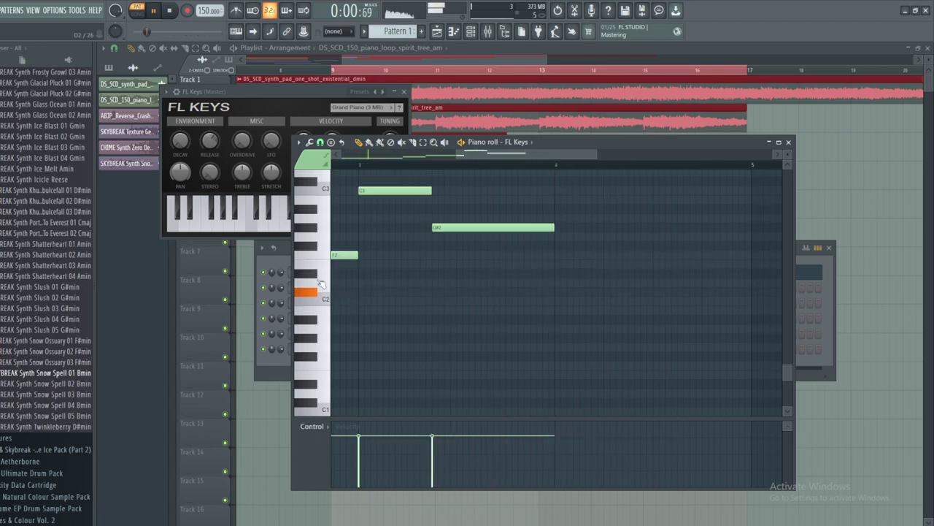
- Add D#2 and F2 notes filling bar 4 and play back the four-bar bassline
left_click(557, 273)
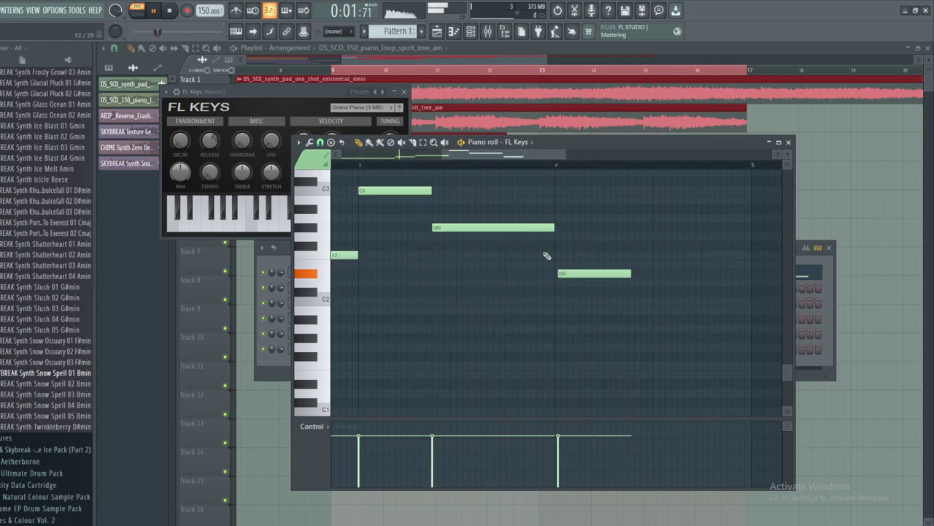
left_click(654, 256)
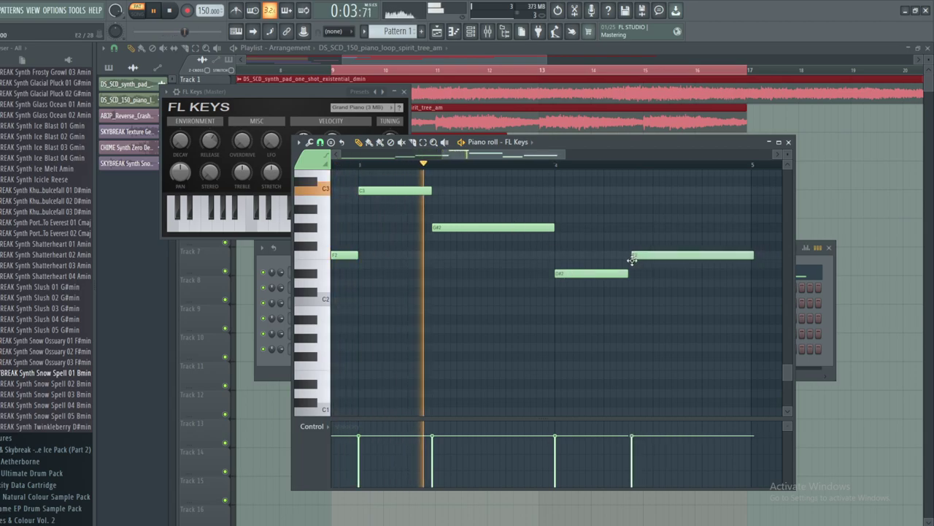
left_click_drag(444, 156, 130, 84)
key("space")
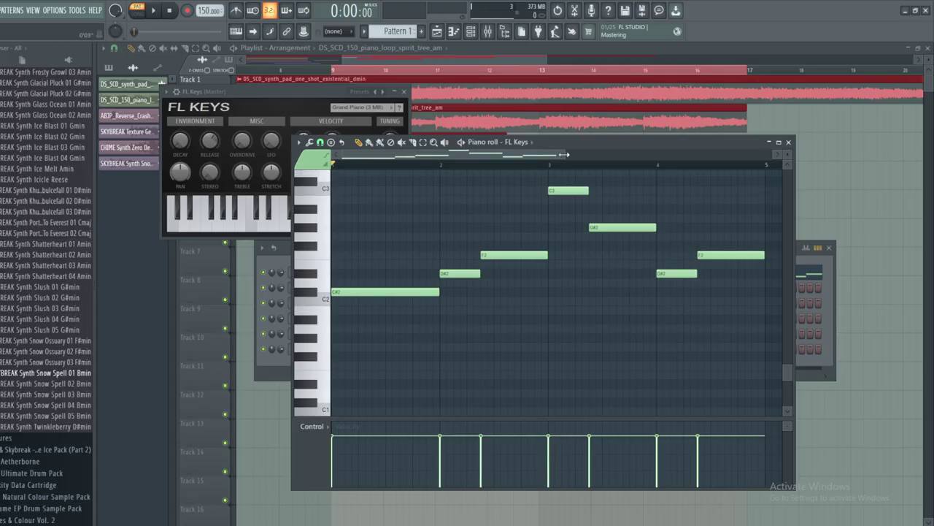
left_click_drag(564, 154, 611, 157)
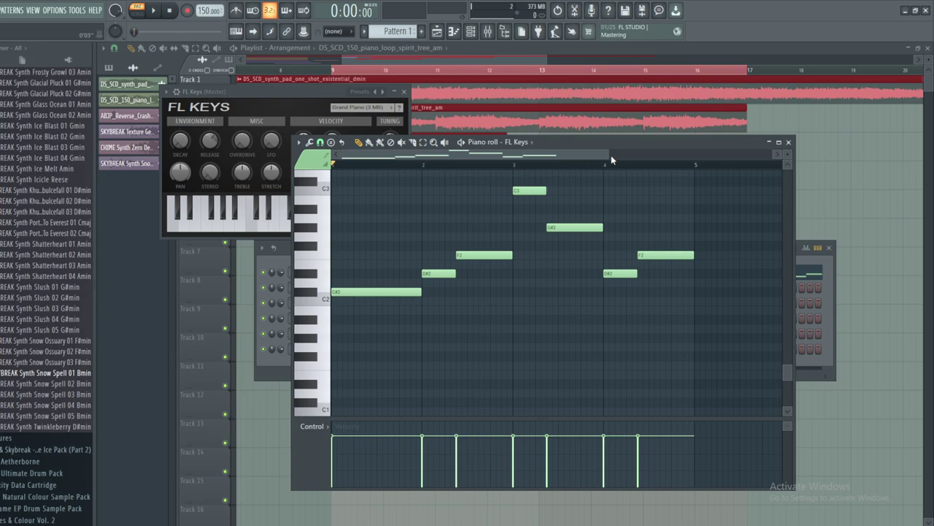
left_click(154, 12)
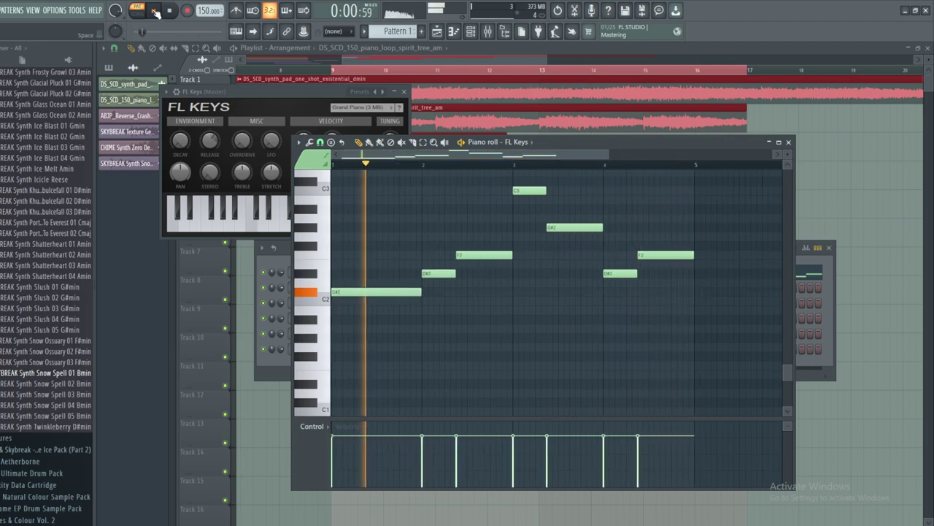
key("space")
- Place two Pattern 1 clips back to back on playlist Track 4, from bar 9 to bar 17
left_click(373, 71)
left_click(355, 179)
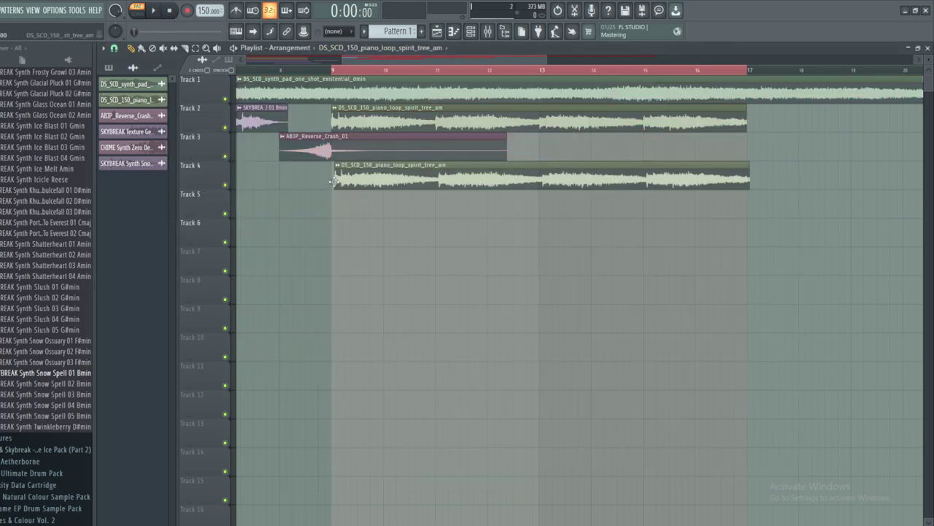
right_click(354, 182)
left_click(340, 171)
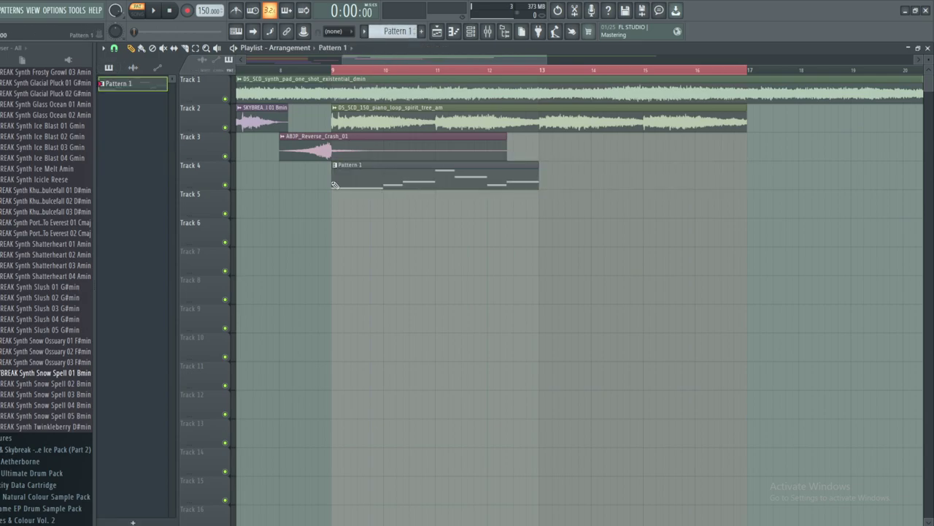
left_click(576, 193)
left_click_drag(537, 165, 540, 165)
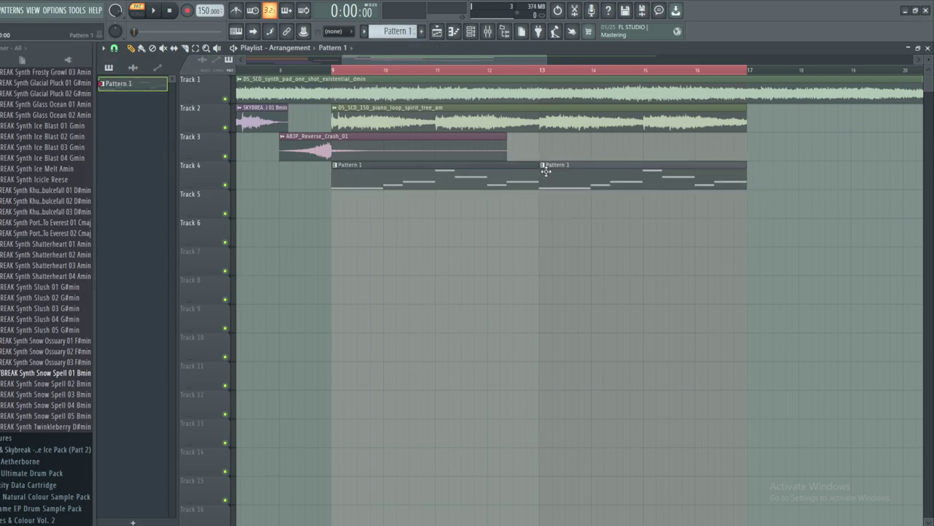
- Solo Track 4 together with Track 2 and play the bassline against the piano loop
right_click(225, 184)
left_click(225, 127)
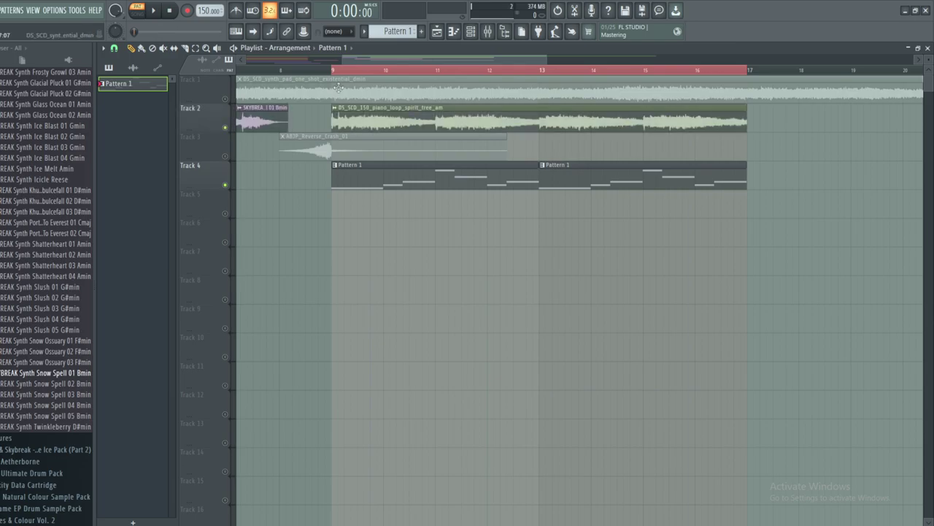
left_click(153, 11)
- Raise the piano loop's Pro-Q 3 low cut to about 296 Hz with Q 0.733, and raise its mixer track 6 fader
left_click(488, 30)
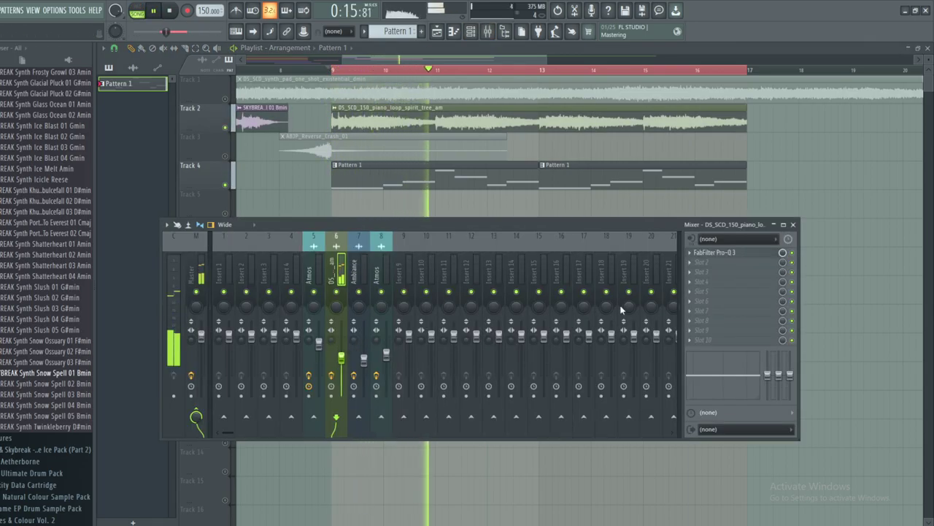
left_click(719, 252)
left_click_drag(395, 221, 408, 221)
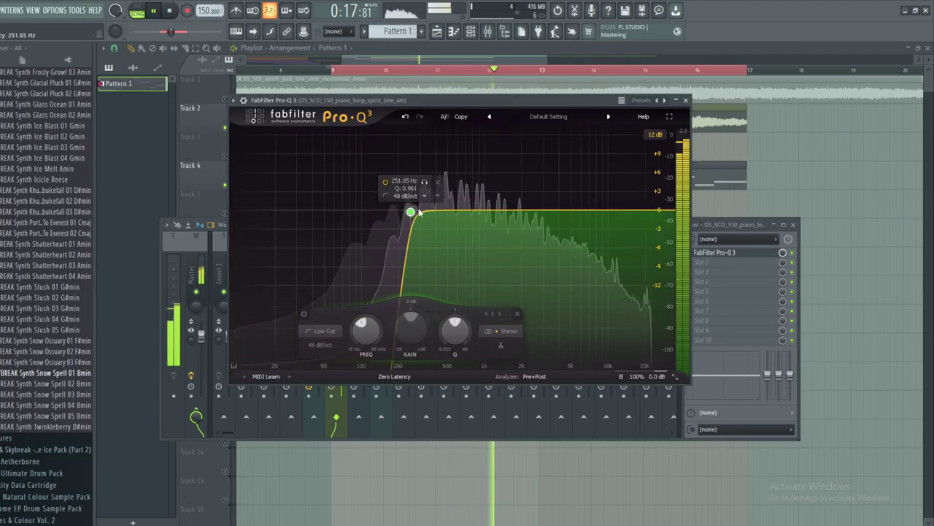
left_click(342, 343)
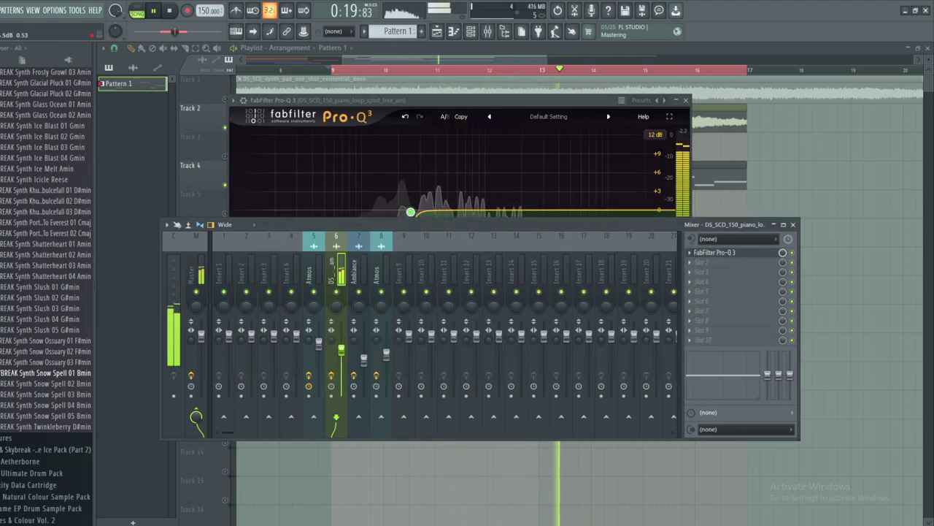
mouse_move(411, 212)
left_mouse_down()
mouse_move(426, 215)
mouse_move(419, 226)
left_mouse_up()
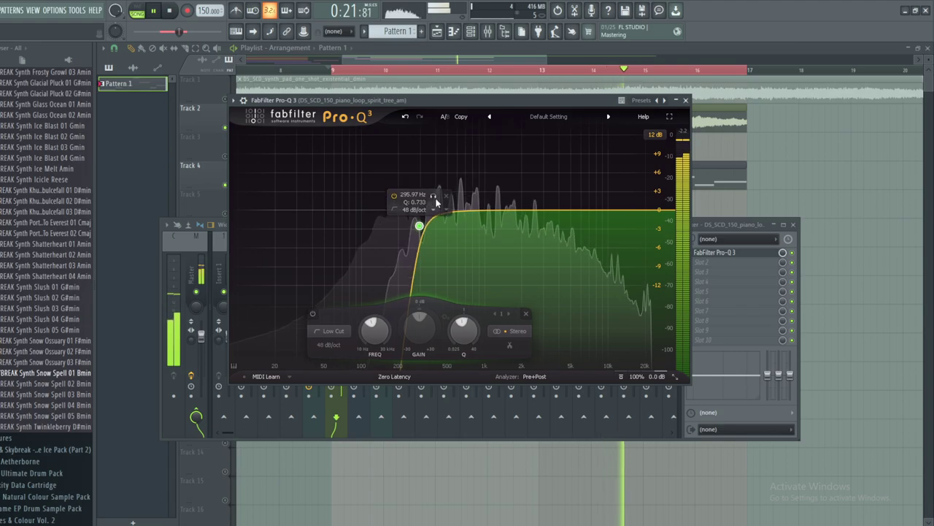
- Show all channels in the channel rack and open the FL Keys settings during playback
left_click(471, 33)
left_click(328, 247)
left_click(330, 259)
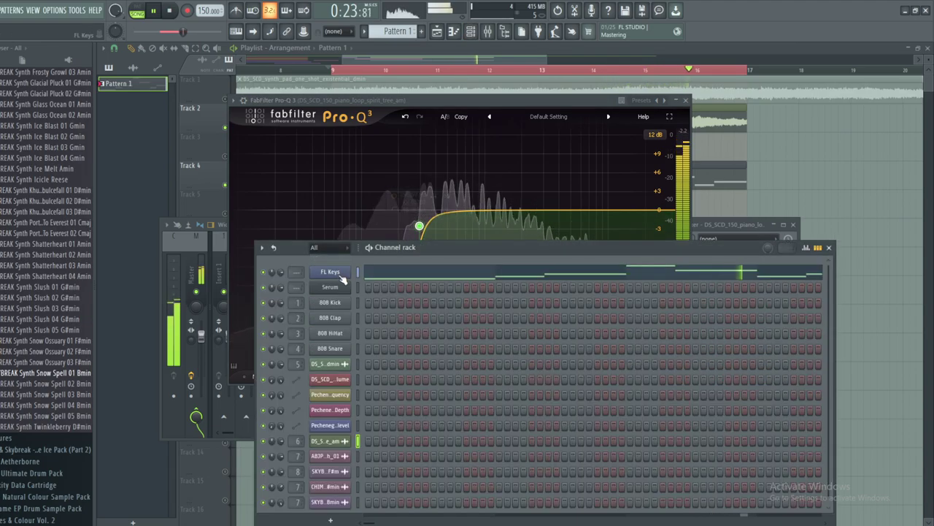
left_click(336, 273)
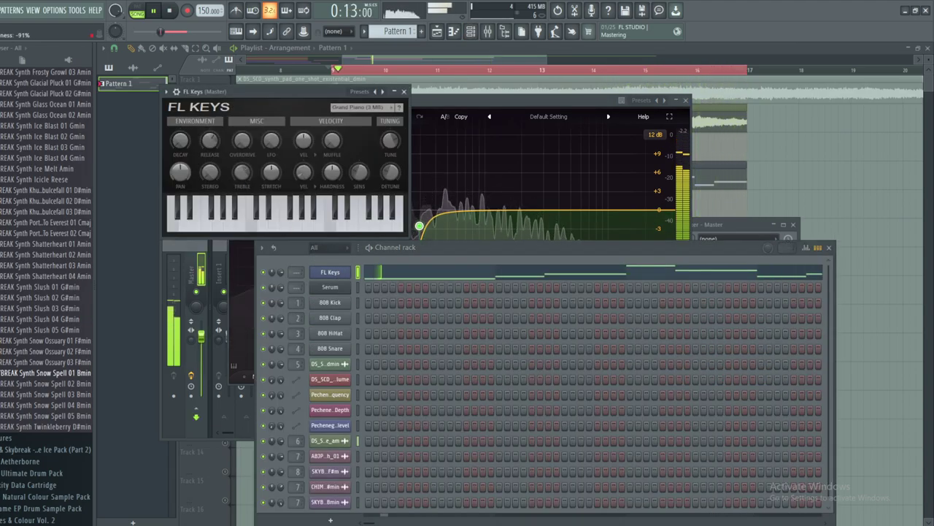
- Close all open windows and unmute every playlist track
key("F12")
right_click(225, 100)
right_click(225, 100)
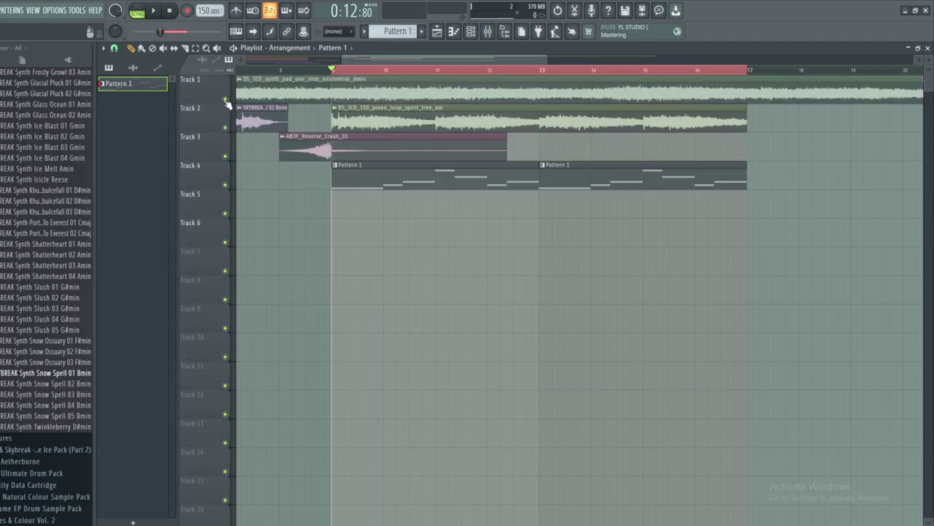
- Replace the playlist time selection with the range from bar 8 to bar 9
left_click_drag(359, 60, 324, 60)
left_click(196, 48)
left_click(441, 71)
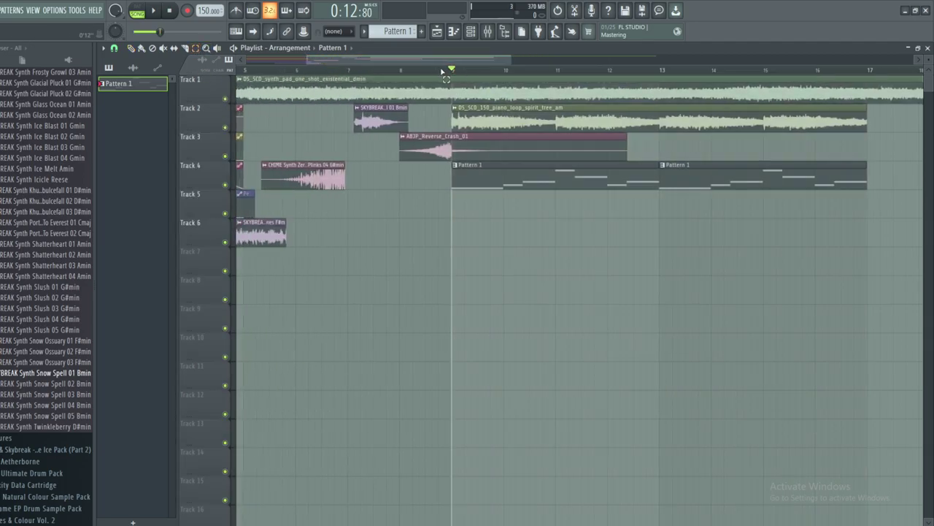
key("ctrl+d")
left_click_drag(468, 60, 430, 69)
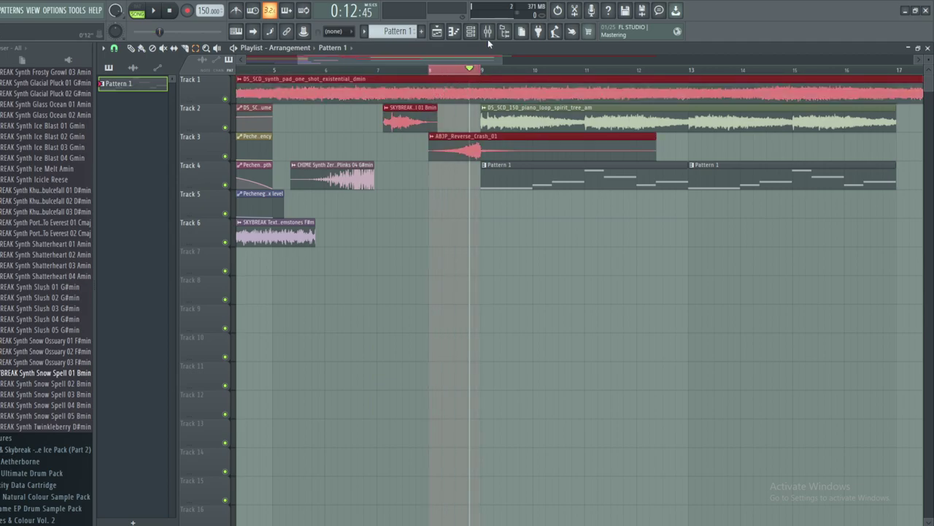
- Create an automation clip for the mute switch of FabFilter Pro-Q 3 on Atmos mixer track 5 and place it on Track 7 at bar 1
key("F9")
left_click(314, 285)
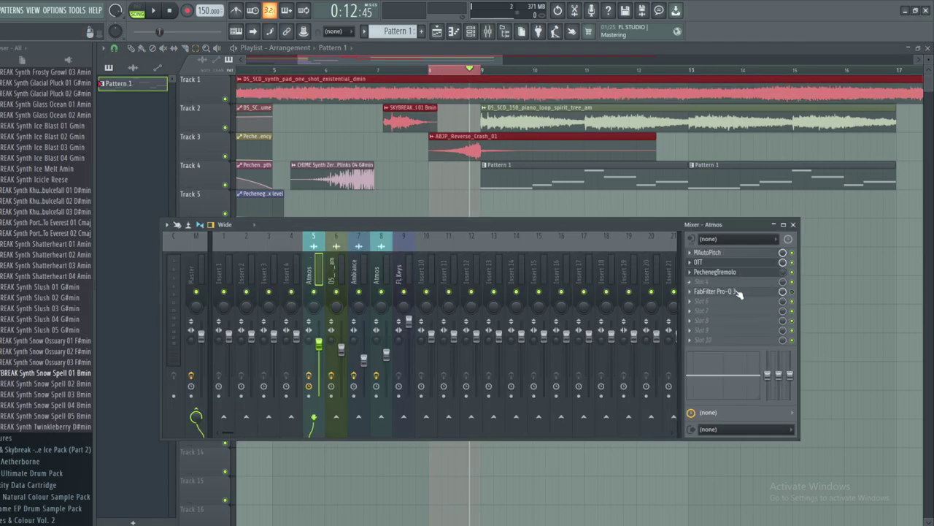
right_click(800, 290)
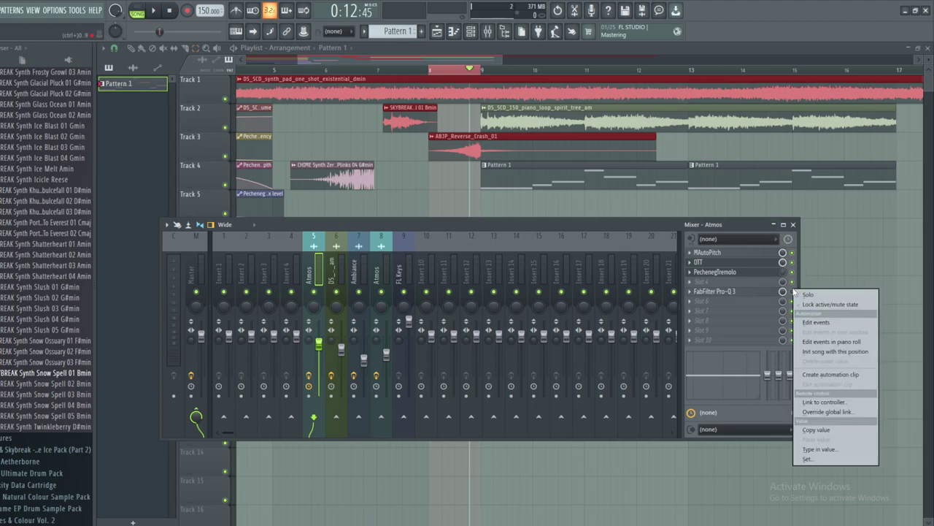
left_click(828, 375)
key("F9")
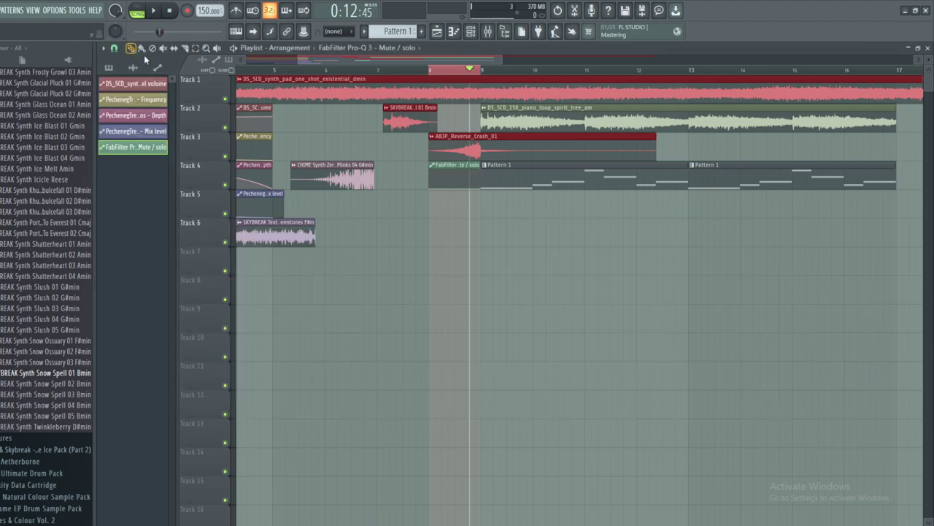
left_click_drag(470, 168, 100, 251)
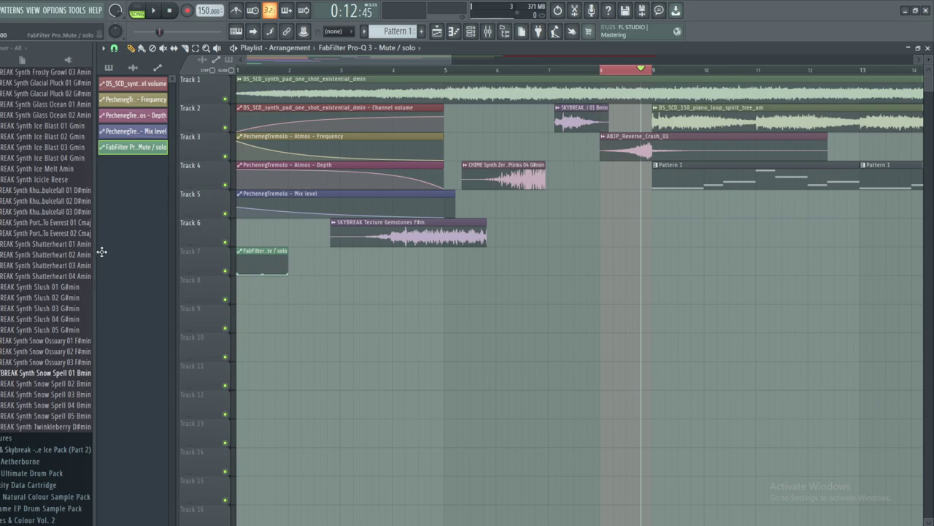
- Shape the Pro-Q 3 mute automation on Track 7 to switch at bar 9, extend the clip past it, and start playback
left_click(488, 31)
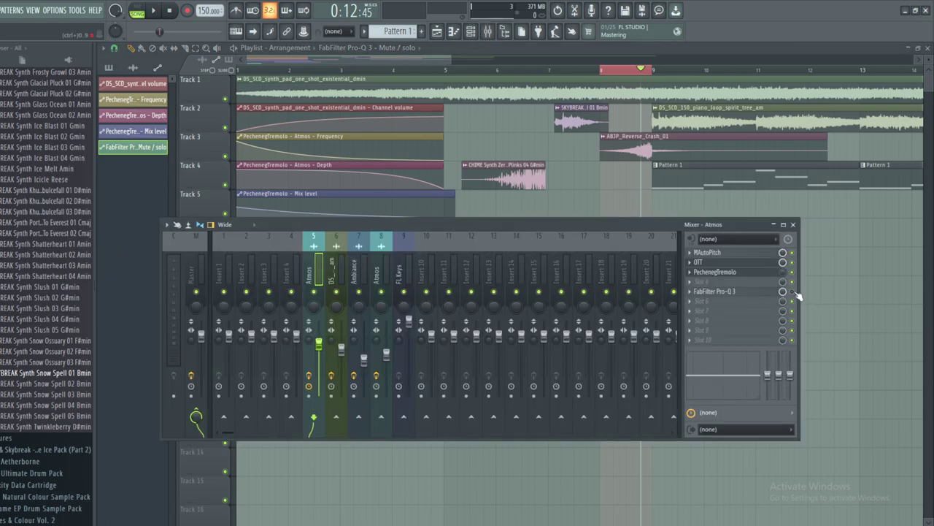
key("F9")
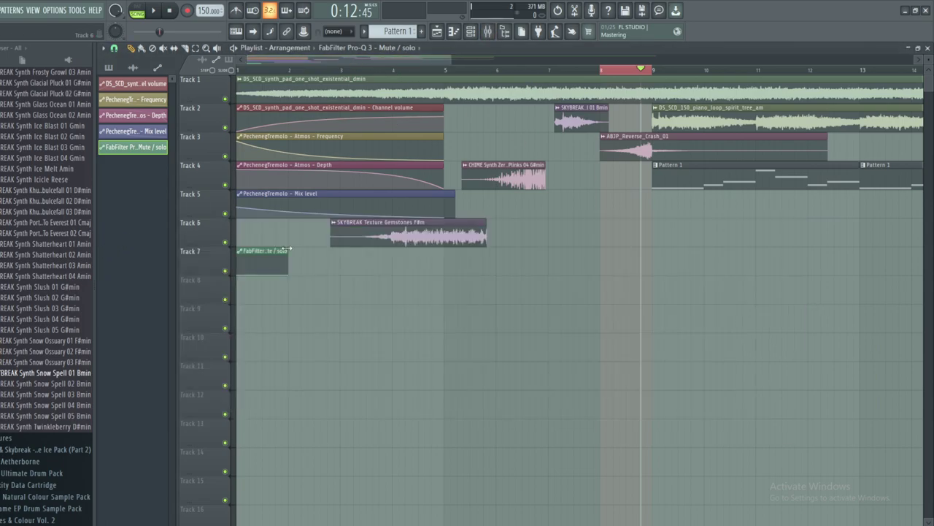
key("space")
left_click(155, 11)
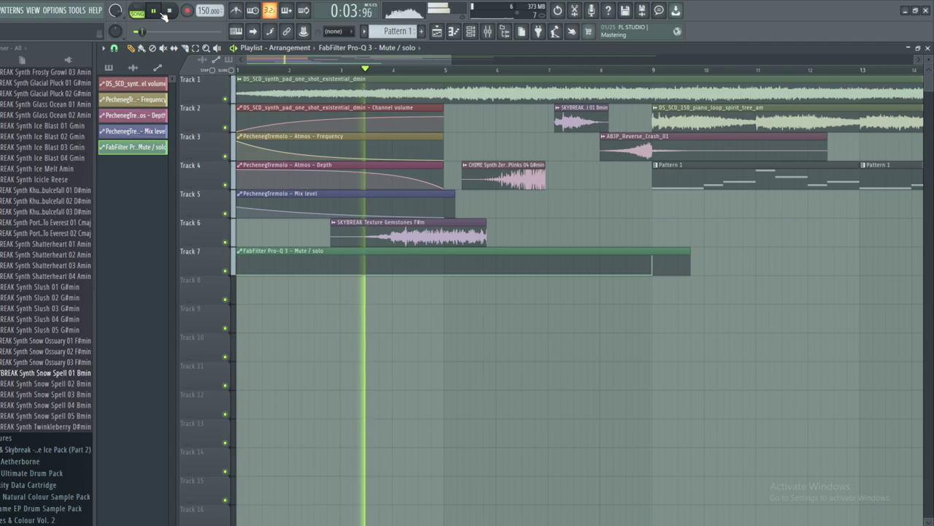
- Listen through the piano loop section and review the mixer levels of the piano loop and Atmos tracks
left_click_drag(287, 58, 304, 63)
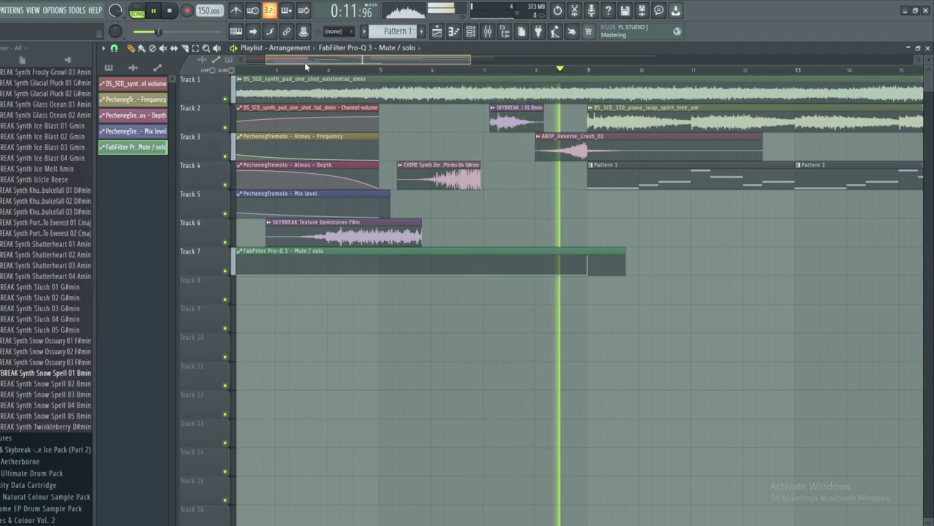
left_click_drag(305, 62, 407, 56)
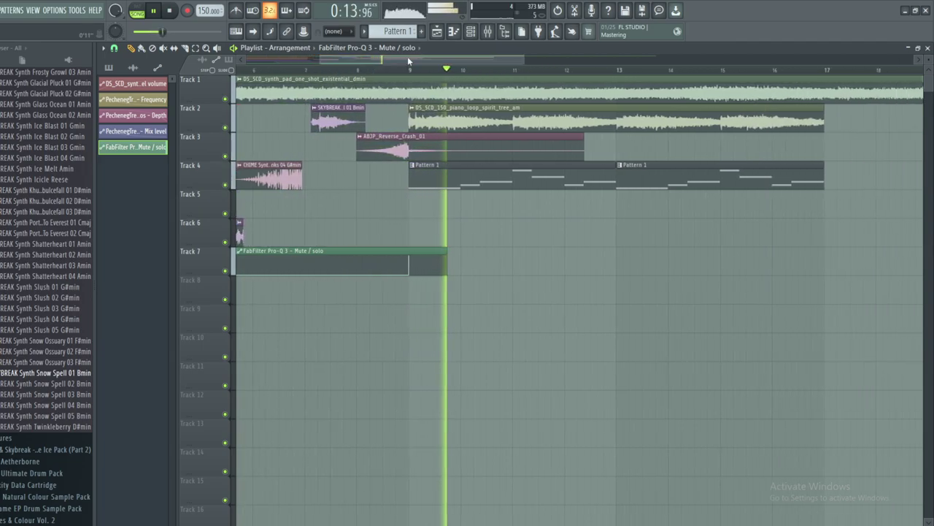
left_click(487, 31)
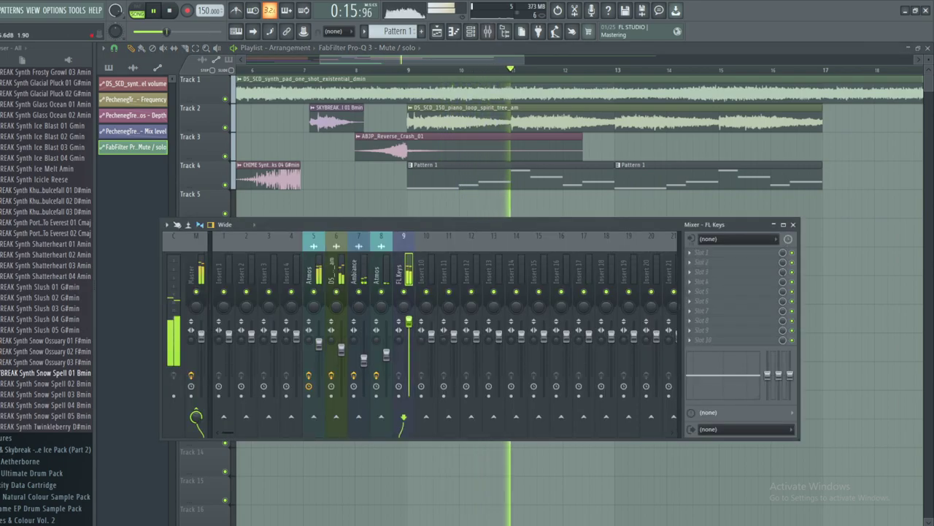
left_click(341, 349)
left_click(319, 344)
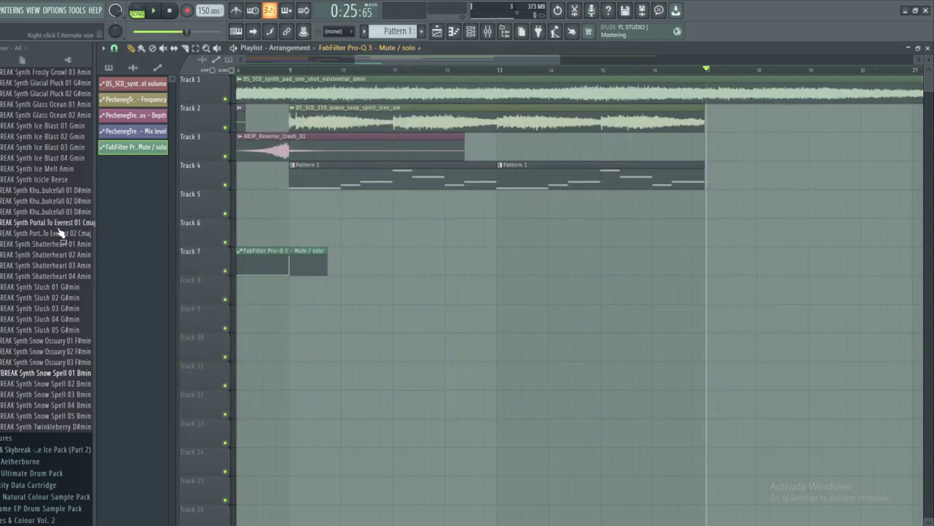
- Browse the SKYBREAK synth samples and place Khumbulcefall 03 D#min on Track 9 at bar 9
scroll(61, 231, "down", 6)
scroll(11, 279, "up", 10)
left_click(40, 340)
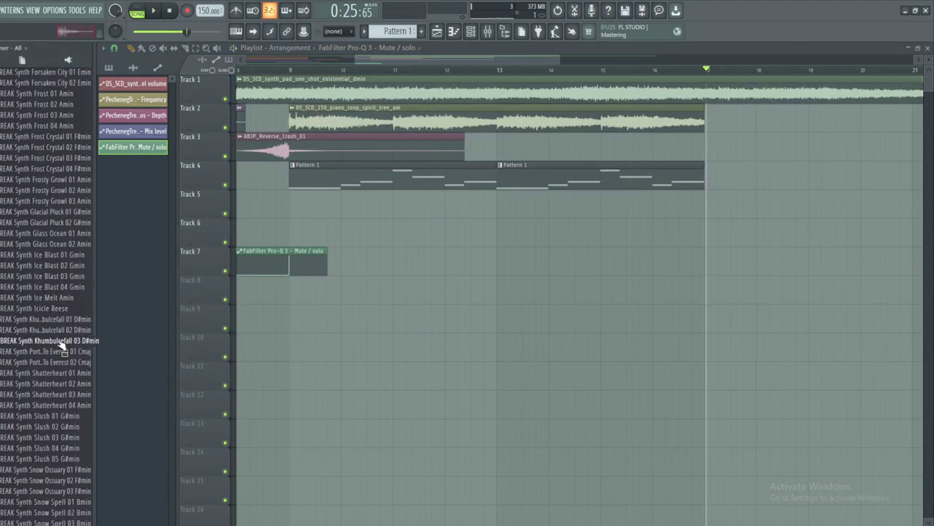
left_click_drag(58, 351, 296, 318)
- Raise the Khumbulcefall sample's time-stretching pitch in its channel settings and route it to mixer track 10
left_click(292, 313)
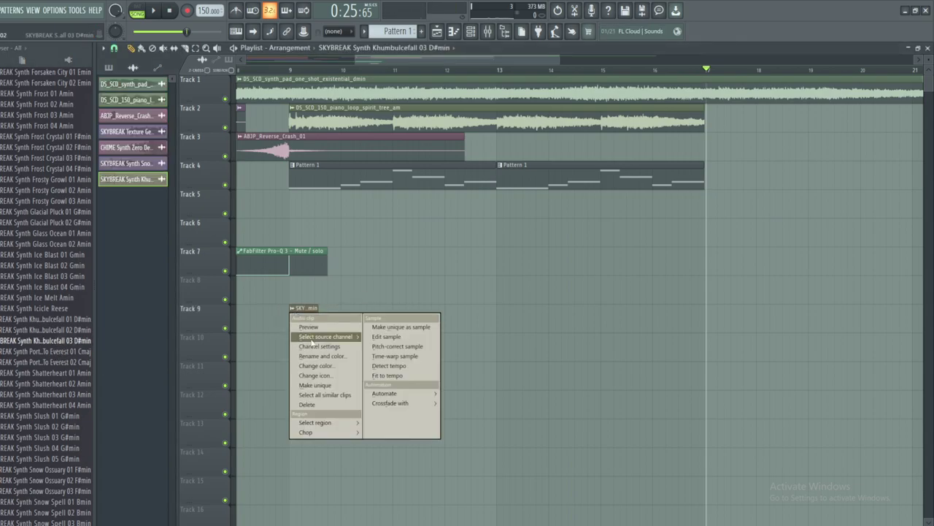
left_click(321, 334)
left_click_drag(287, 177, 287, 168)
left_click(252, 285)
left_click(239, 312)
left_click(134, 122)
left_click(299, 155)
- Load the AMBIANCE CHAIN mixer track state onto the Khumbulcefall sample's mixer track 10
right_click(425, 268)
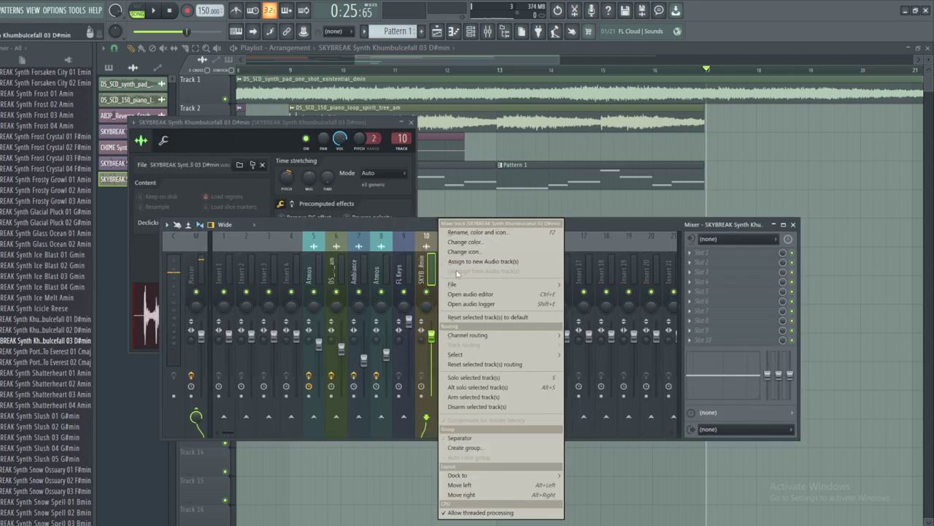
mouse_move(454, 286)
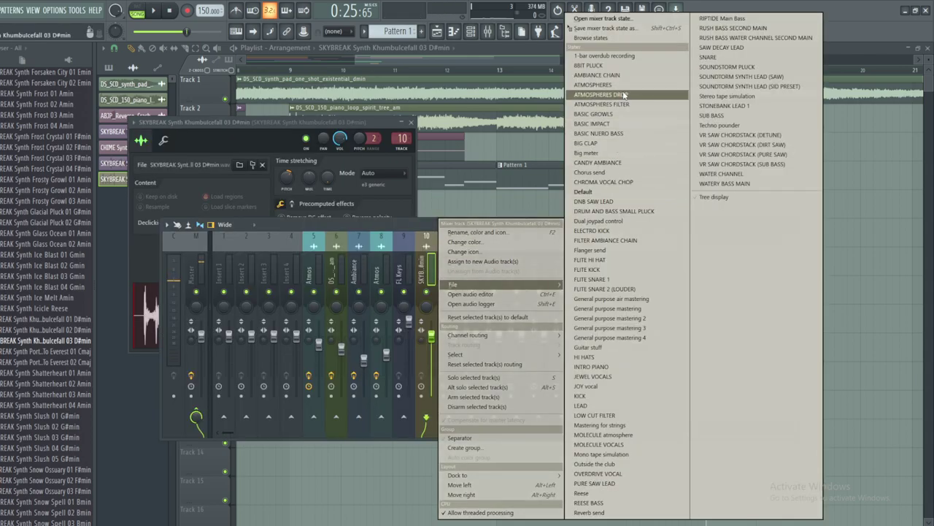
left_click(606, 77)
- Preview the Khumbulcefall sample, lower the Fruity Reeverb mix level on mixer track 10 and open its Pro-Q 3
left_click(144, 299)
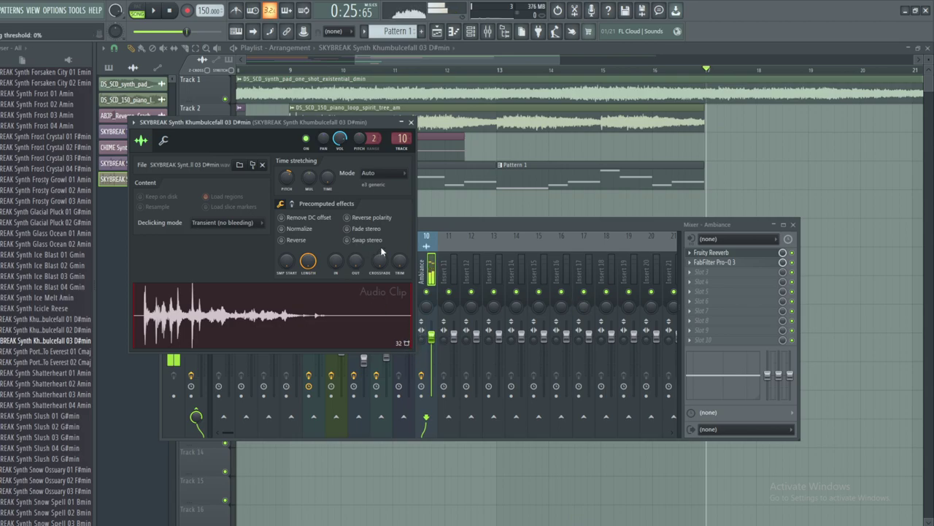
left_click(170, 13)
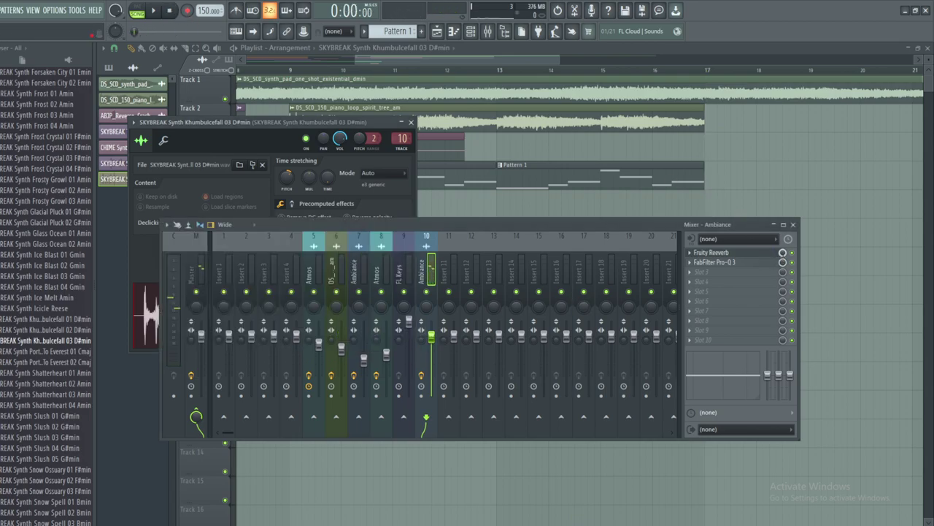
left_click(245, 120)
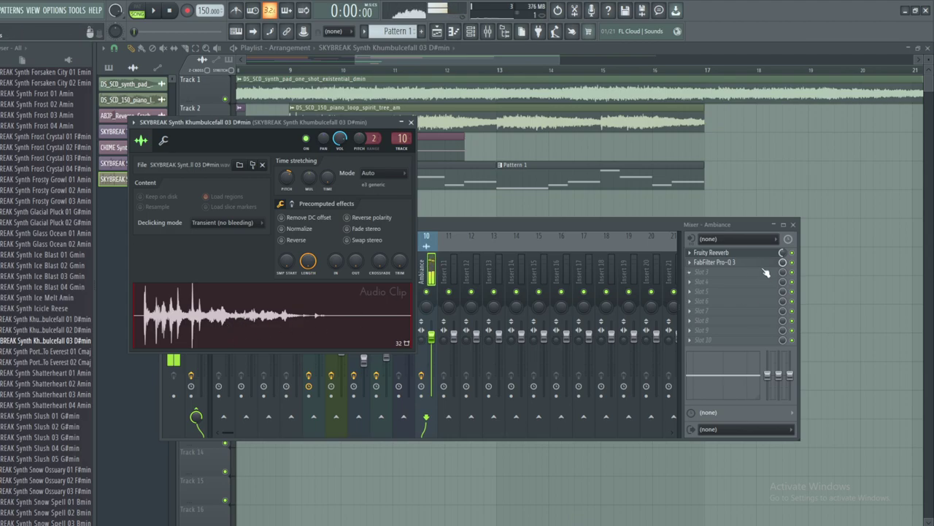
left_click(722, 266)
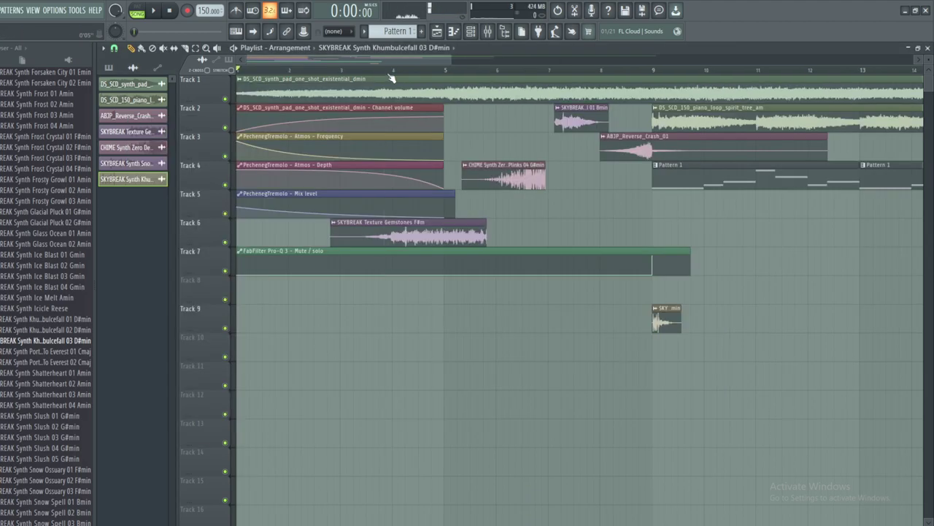
- During playback, move the Khumbulcefall clip to Track 4 just before bar 8 and shift the Snow Spell clip slightly earlier
left_click(154, 11)
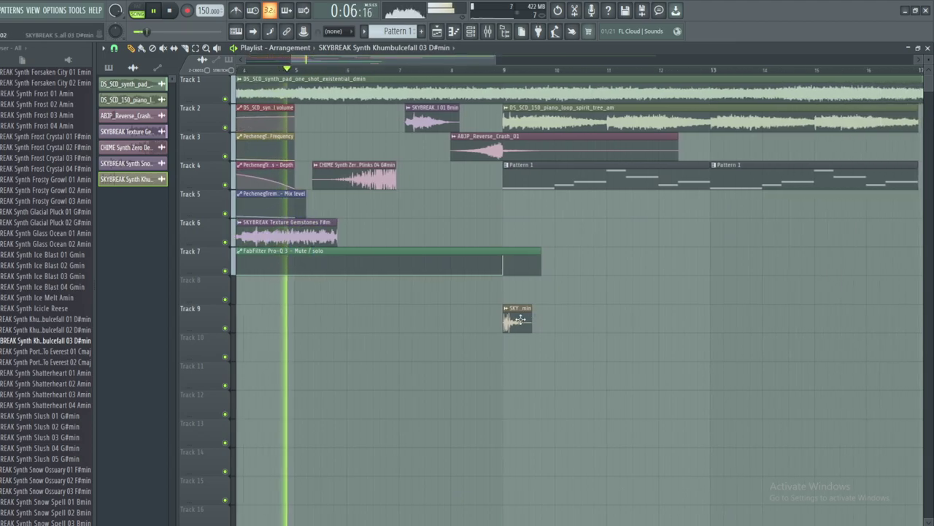
left_click_drag(519, 319, 475, 200)
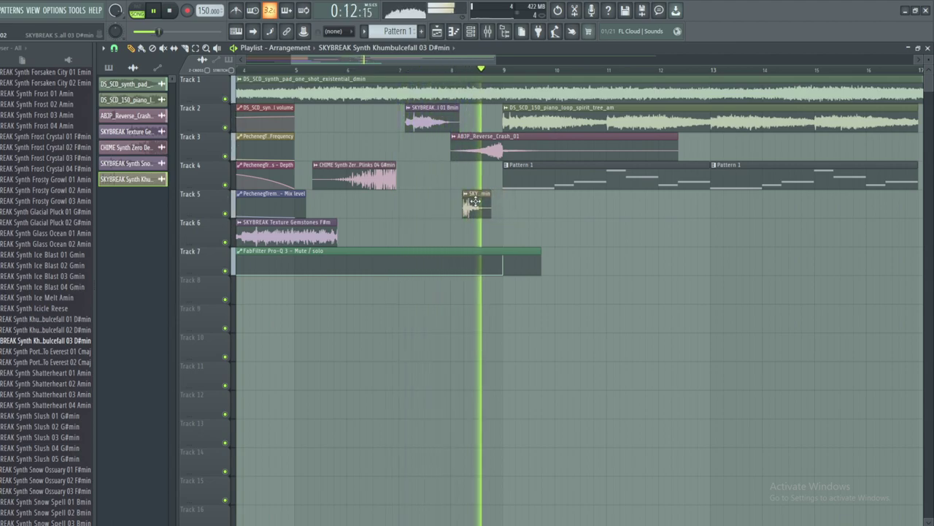
left_click_drag(346, 60, 344, 59)
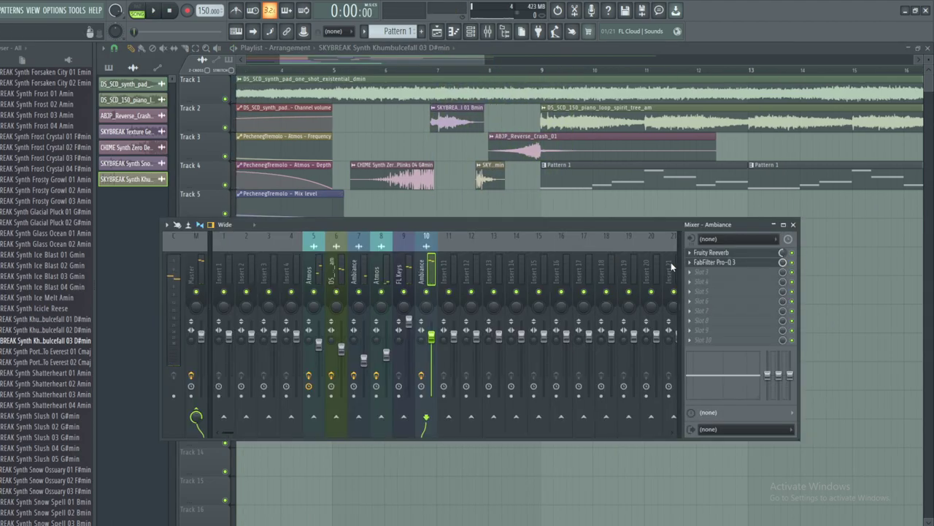
- Insert a Fruity Filter ahead of the Fruity Reeverb on Ambiance mixer track 10 and close the mixer
left_click(702, 272)
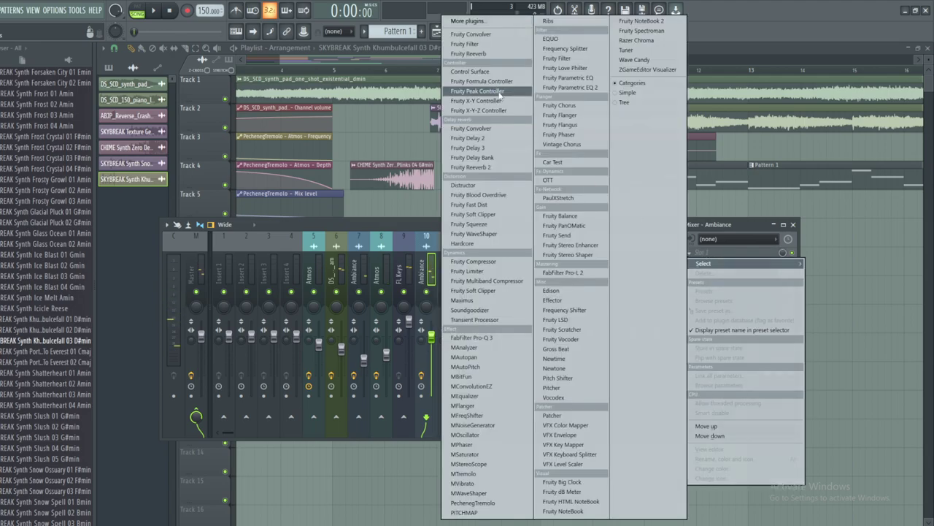
left_click(467, 44)
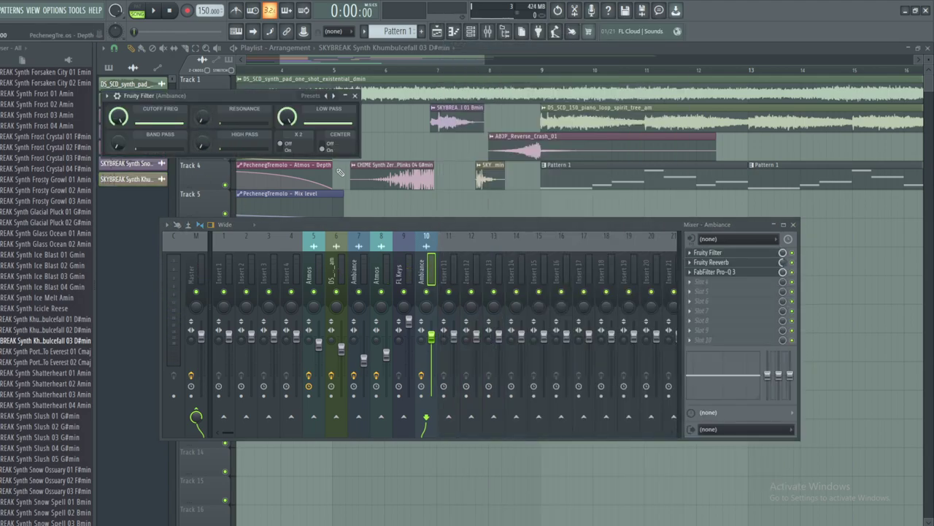
left_click(480, 165)
left_click(490, 184)
left_click(489, 32)
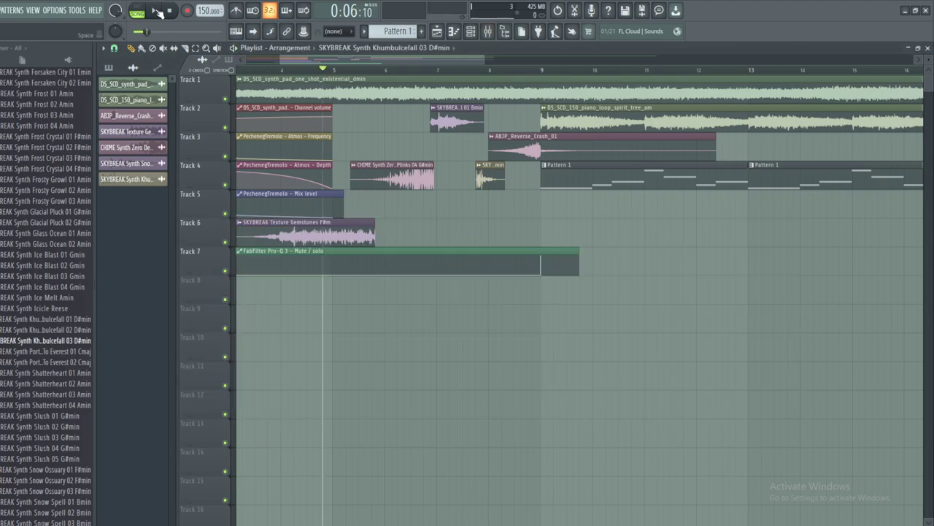
- Play the arrangement, adjust the volume fader of Ambiance mixer track 10, and stop playback
left_click(157, 11)
left_click(488, 30)
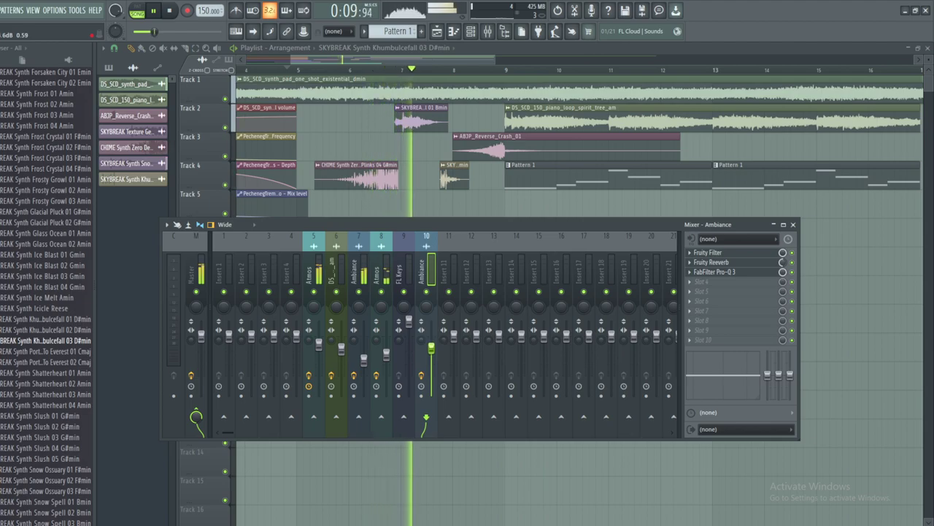
left_click_drag(431, 348, 431, 335)
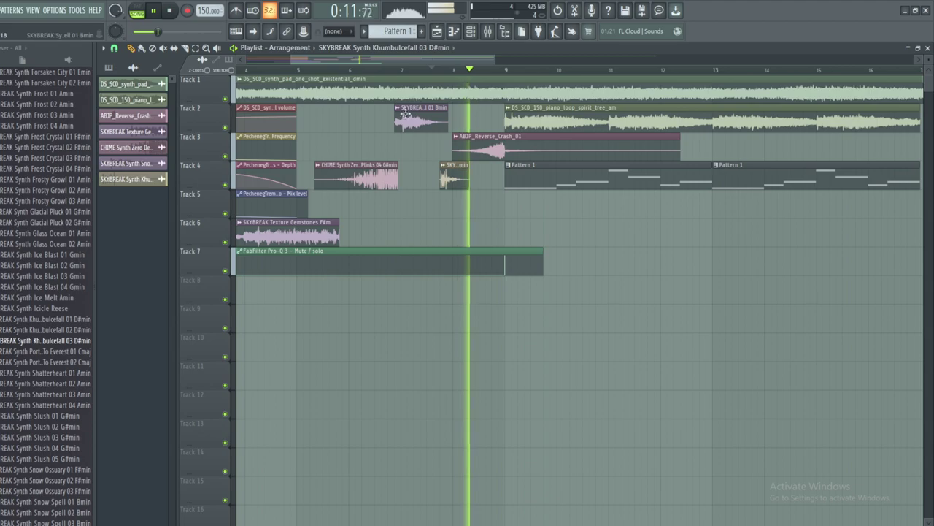
left_click(405, 115)
key("space")
- Move both Pattern 1 clips later on Track 4 so the bassline starts at bar 17
left_click_drag(359, 61, 437, 63)
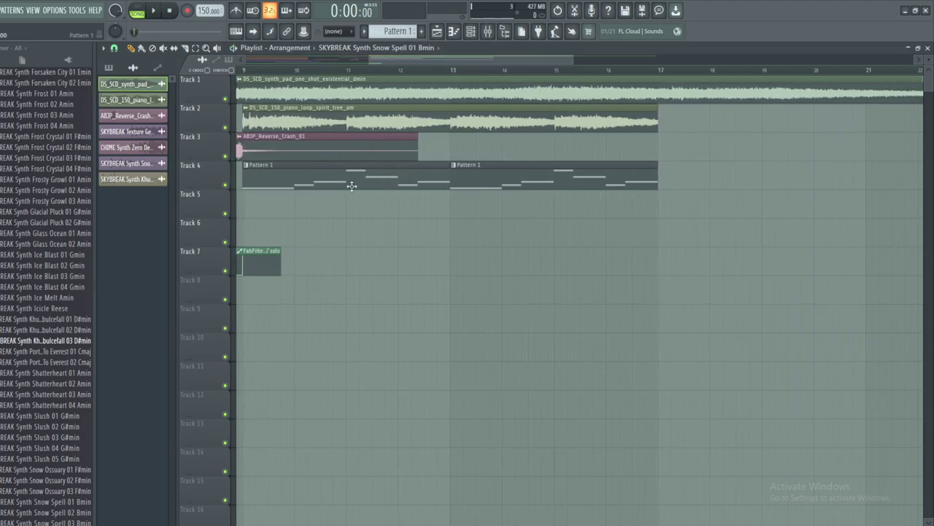
left_click_drag(316, 180, 730, 188)
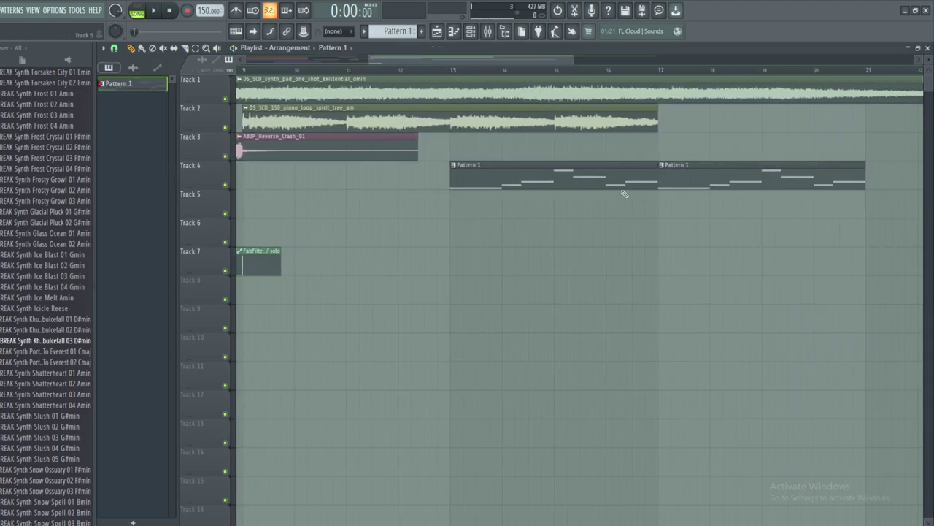
left_click_drag(529, 173, 868, 184)
- Clone Pattern 1 as Pattern 2 and open its FL Keys notes in the piano roll
left_click_drag(485, 59, 437, 59)
left_click(395, 31)
left_click(452, 43)
key("F6")
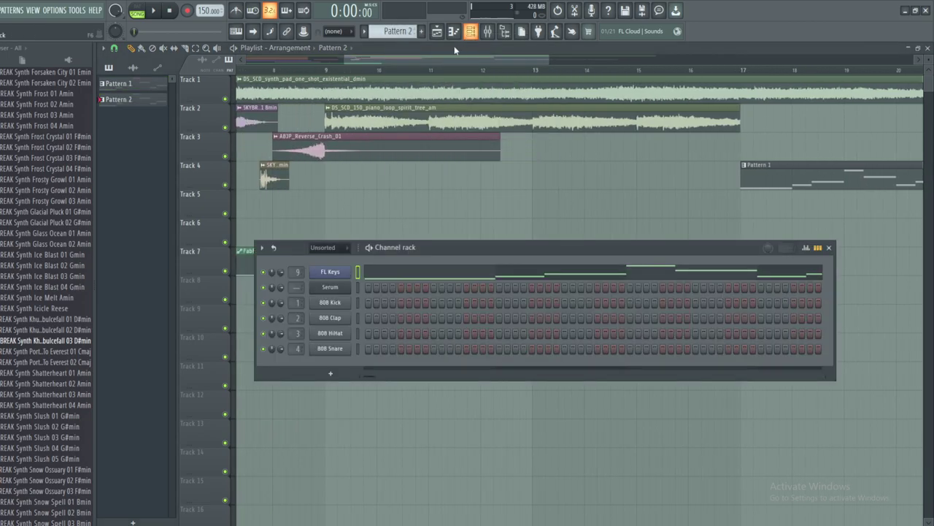
left_click(400, 276)
- Delete every FL Keys note in Pattern 2 except the first C#2 note
right_click(484, 255)
right_click(439, 273)
right_click(529, 191)
right_click(575, 227)
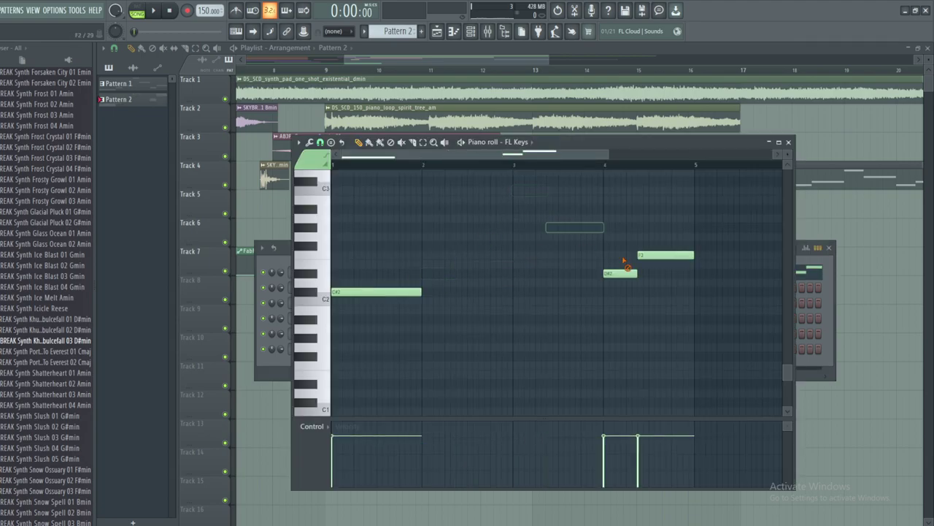
right_click(666, 255)
right_click(620, 273)
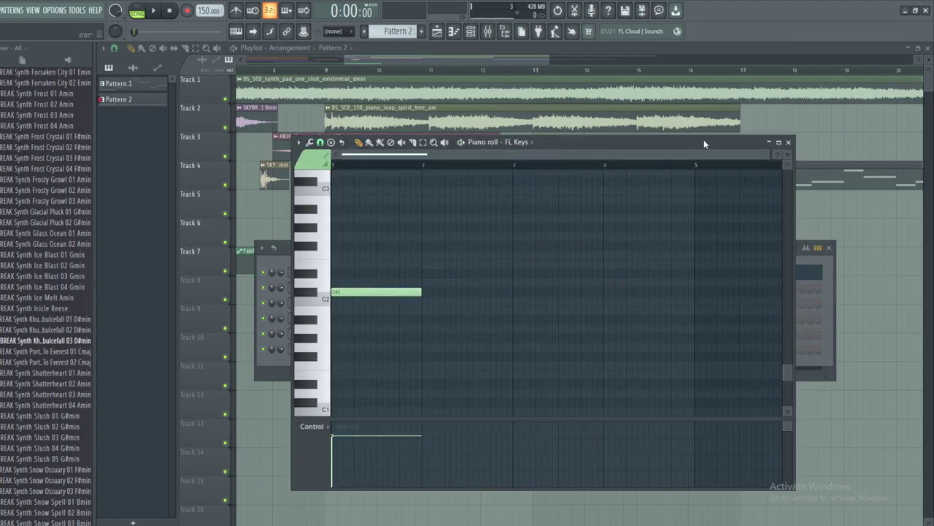
- Try the remaining FL Keys note at E2 and move it back to C#2
left_click_drag(704, 139, 701, 199)
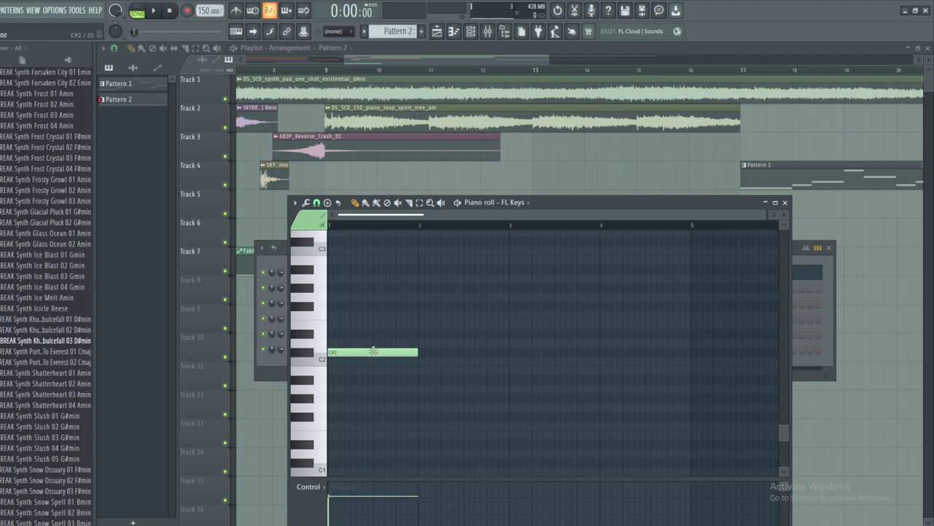
left_click_drag(369, 351, 356, 327)
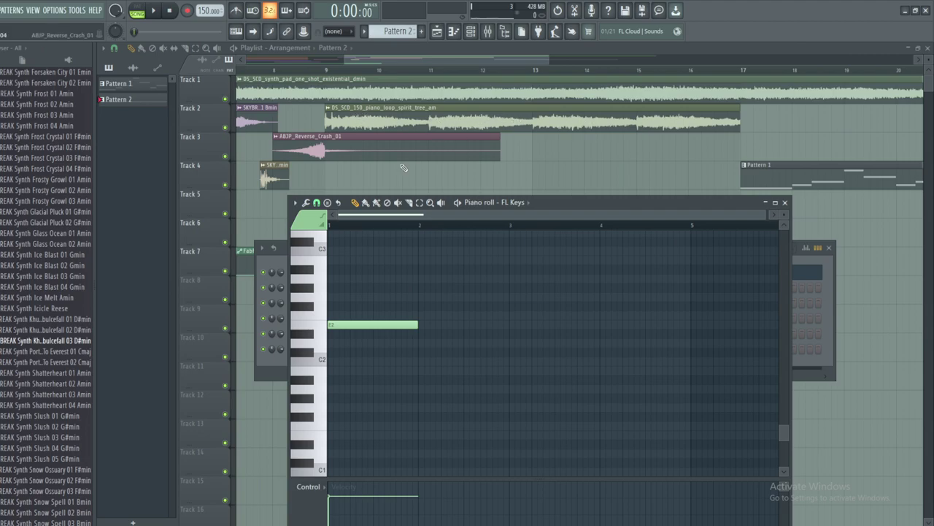
left_click_drag(350, 335, 339, 353)
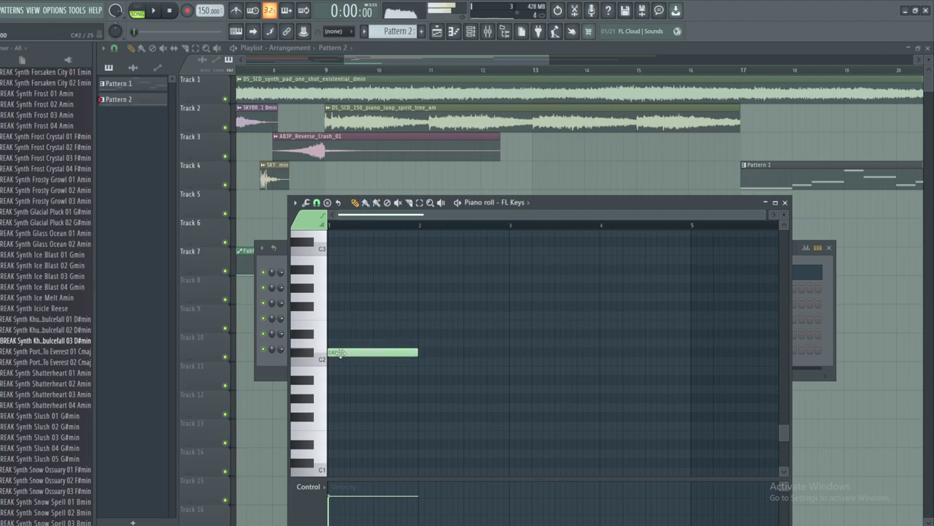
- Add more FL Keys notes after the first C#2 in Pattern 2 and place its clip on Track 4 from bar 9
left_click(421, 317)
left_click(514, 354)
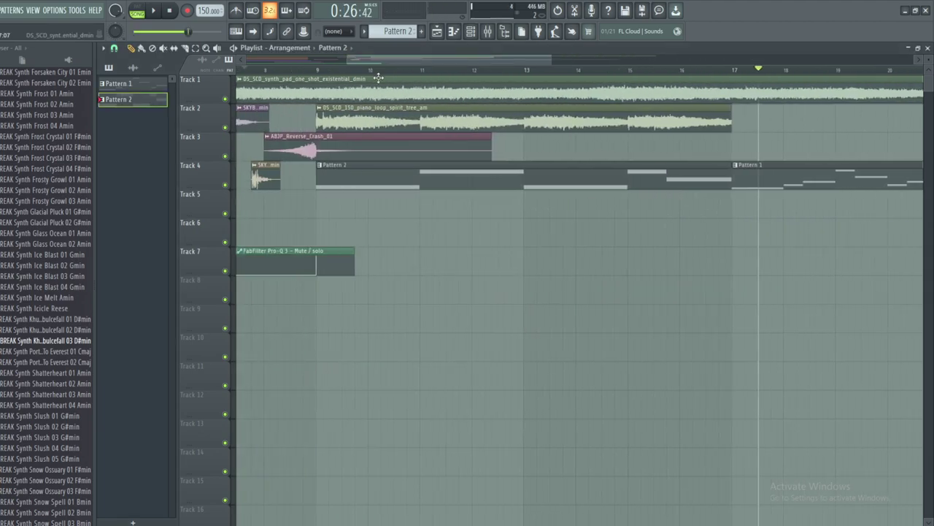
scroll(441, 71, "right", 5)
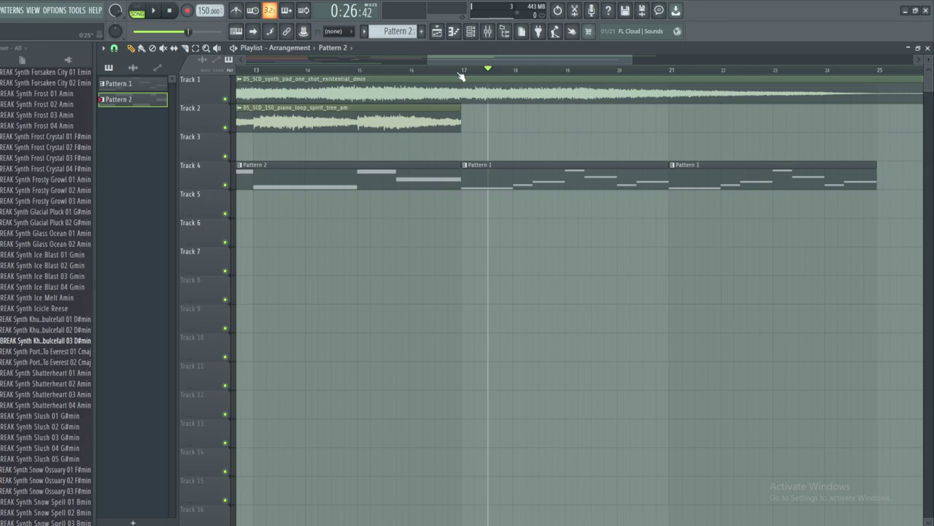
- Add LF_172_Top_Loop_22_FA on Track 5 and DS_SCD_140_drum_full_loop_garage on Track 6 from bar 17, fitting the garage loop at 140 BPM
left_click_drag(482, 60, 526, 63)
scroll(82, 278, "down", 15)
scroll(80, 288, "up", 10)
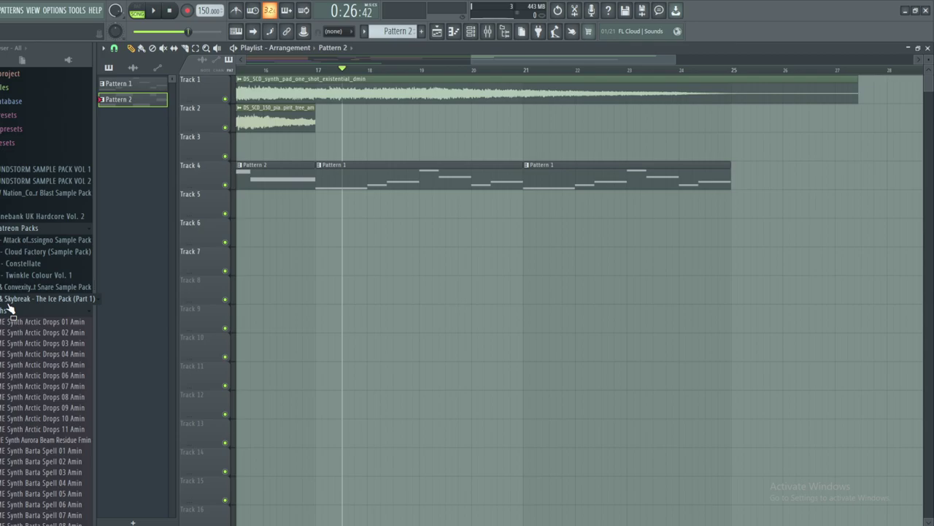
left_click(8, 302)
scroll(6, 390, "down", 6)
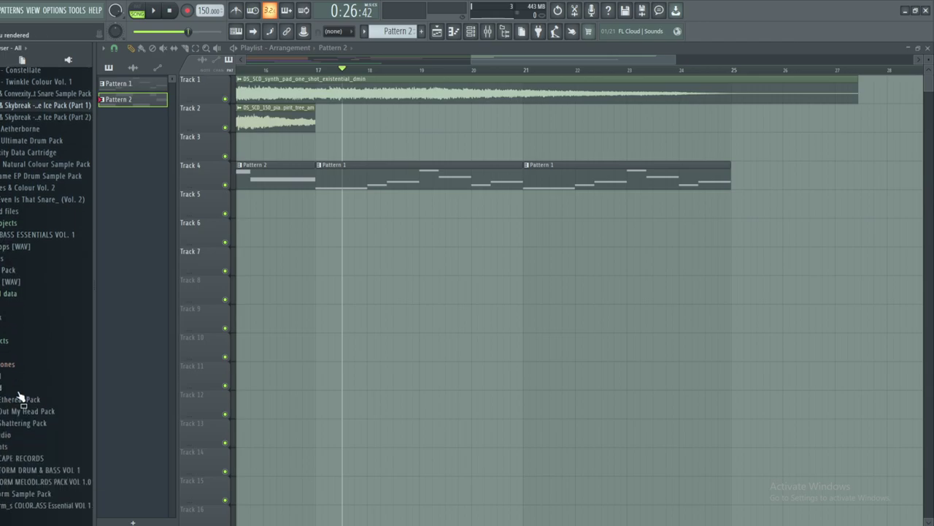
left_click(2, 471)
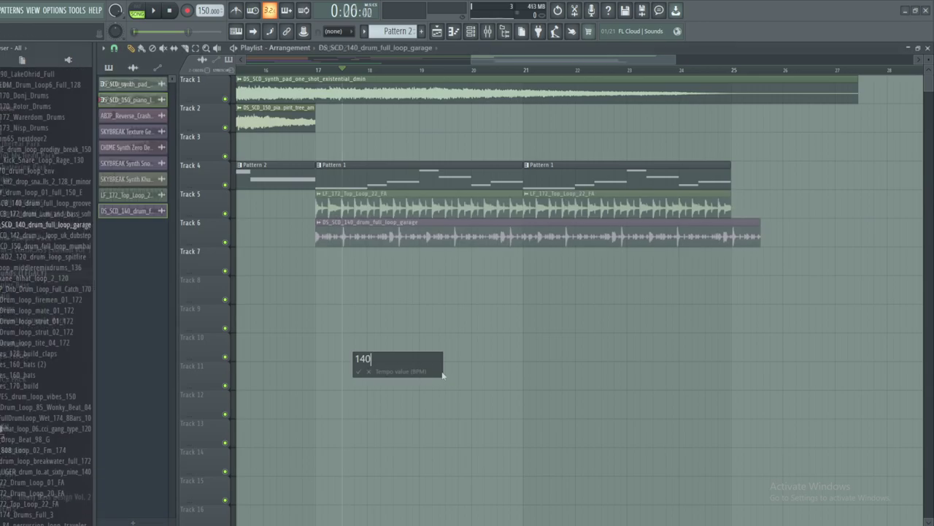
- Play the arrangement from bar 16 to hear the drum loops with the bassline, and stop playback
left_click(264, 71)
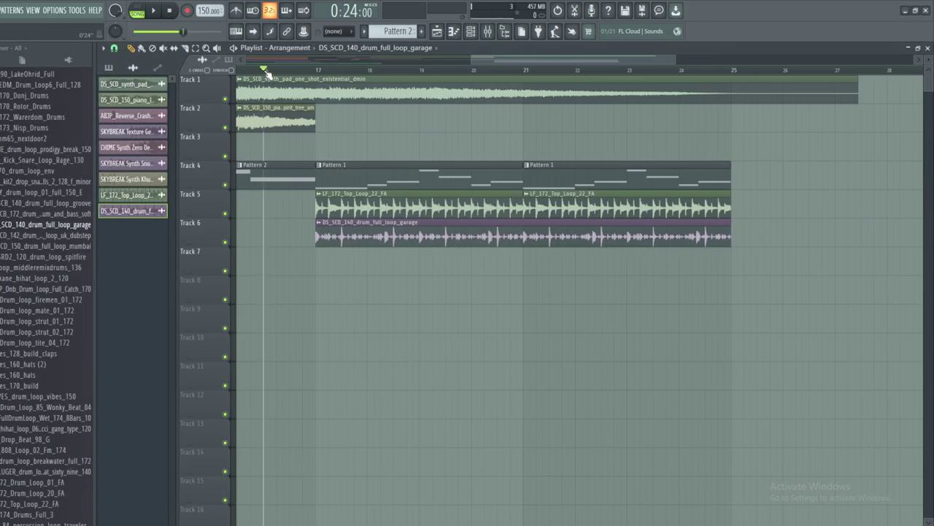
left_click(154, 10)
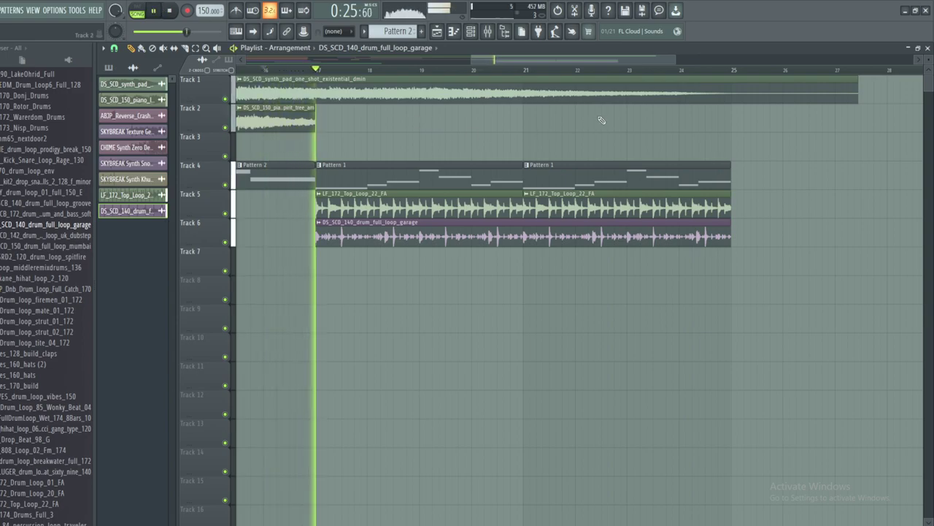
left_click(488, 31)
left_click_drag(517, 61, 536, 63)
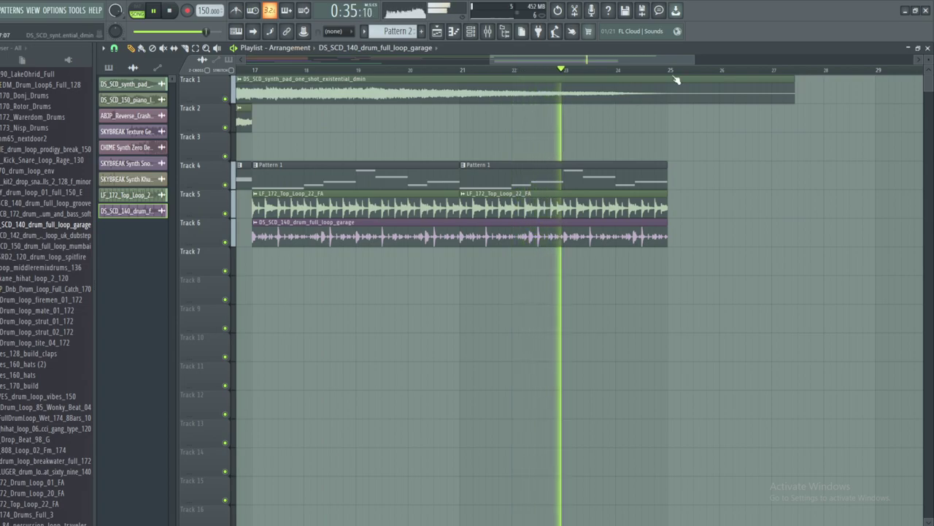
left_click(170, 10)
- Open Pattern 1's FL Keys notes from the playlist in a maximized piano roll
left_click_drag(514, 62, 449, 101)
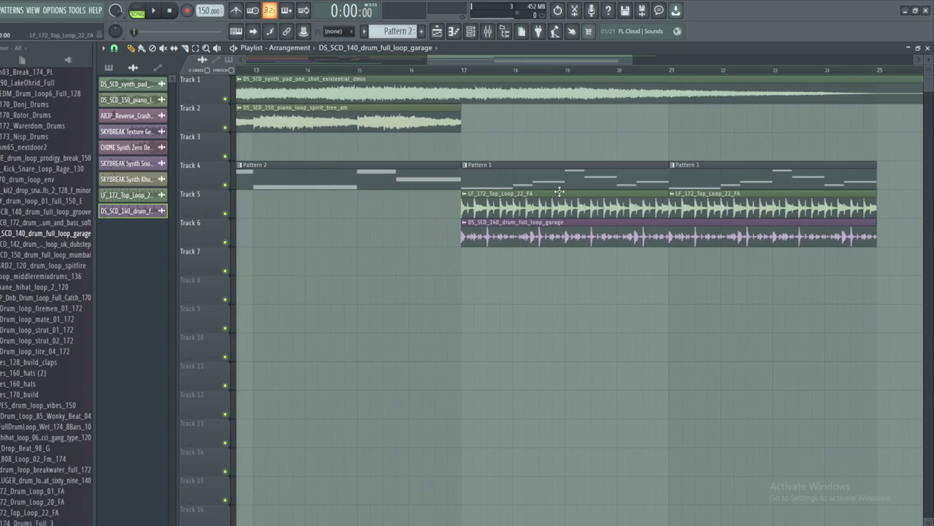
double_click(548, 186)
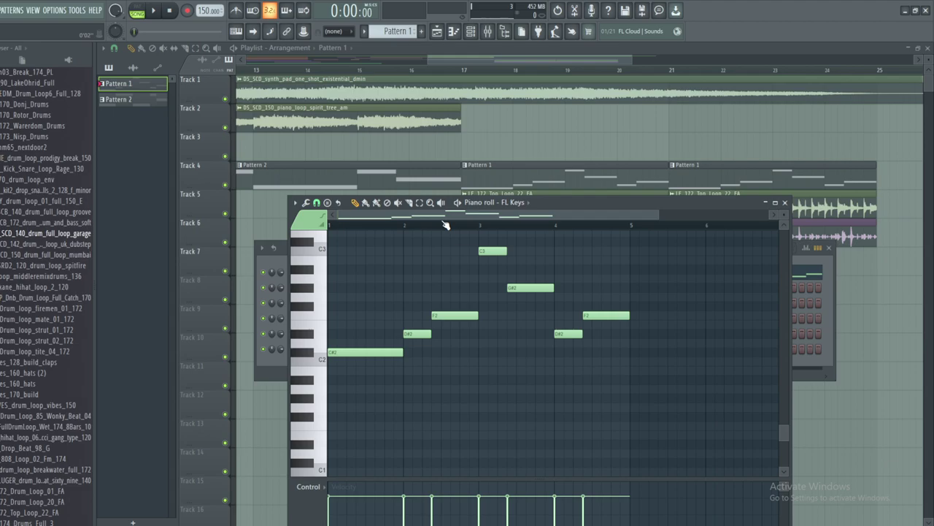
left_click_drag(730, 200, 730, 93)
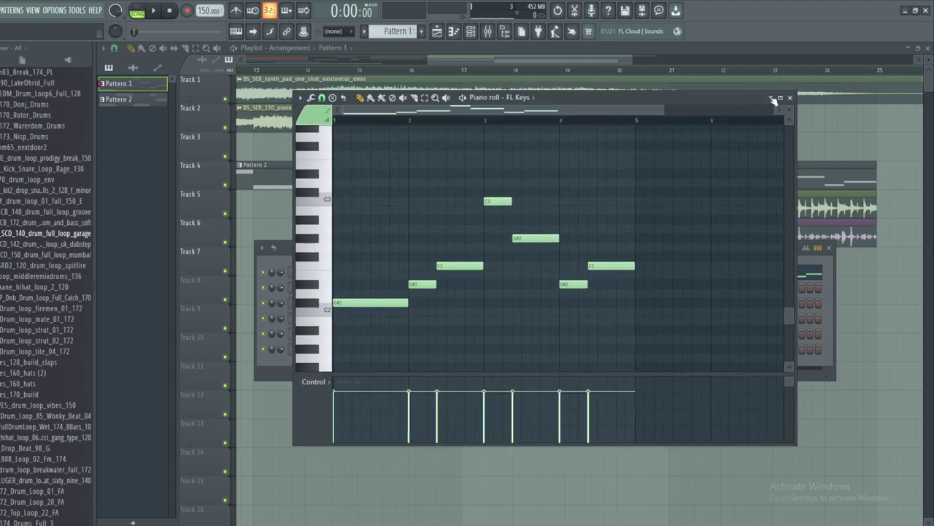
left_click(775, 95)
left_click_drag(718, 58, 597, 59)
scroll(536, 255, "up", 5)
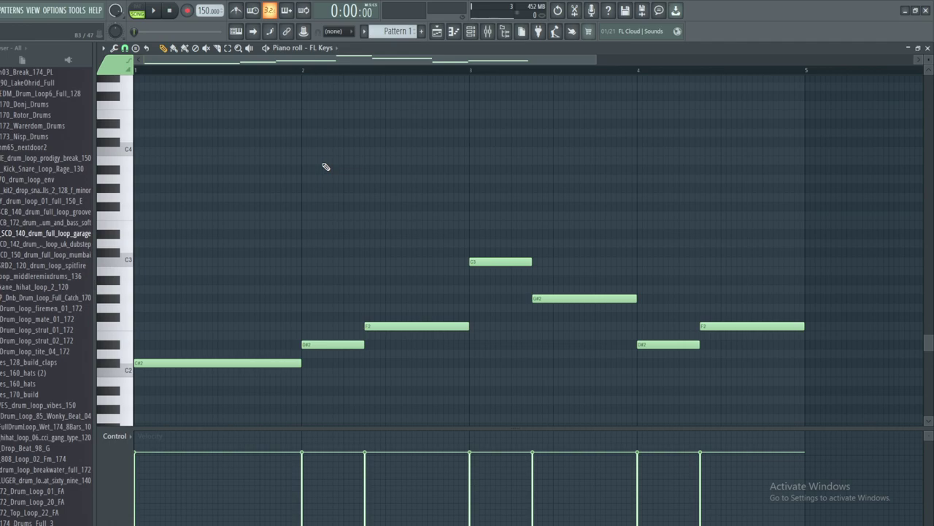
left_click(549, 525)
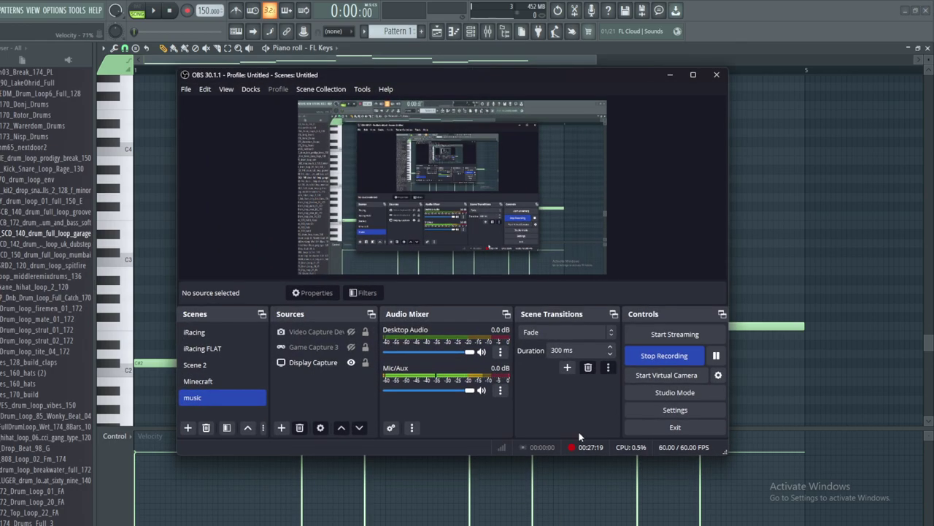
left_click(670, 74)
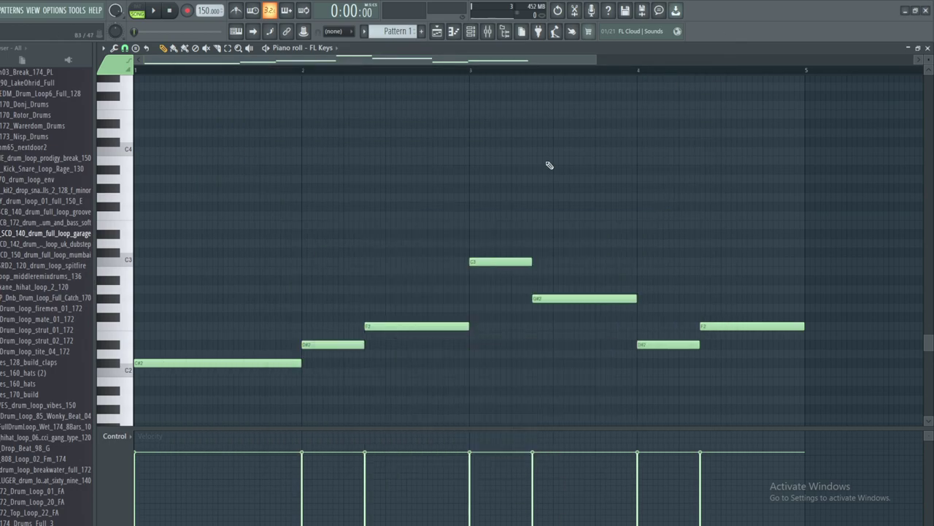
- Copy all Pattern 1 notes two octaves up so the copy starts at C#4, audition them and deselect the copy
key("ctrl+a")
left_click_drag(192, 362, 111, 140)
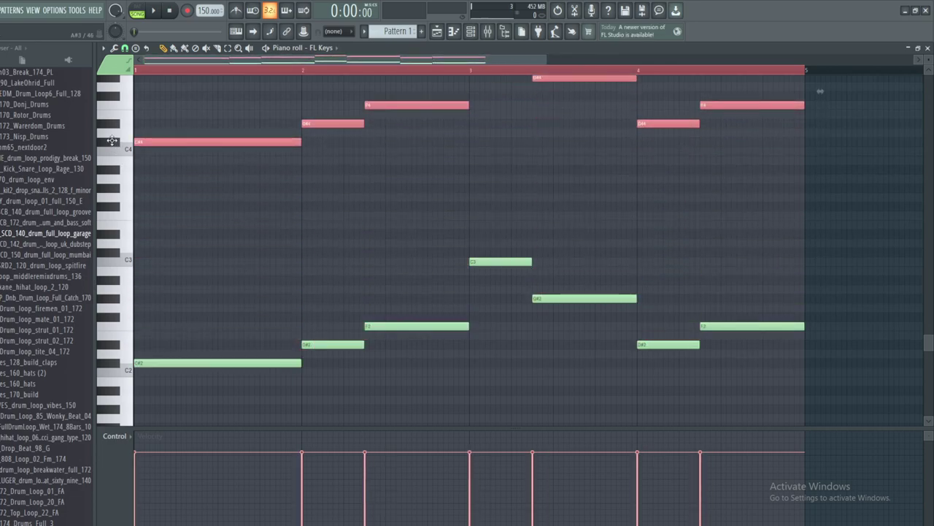
left_click(154, 10)
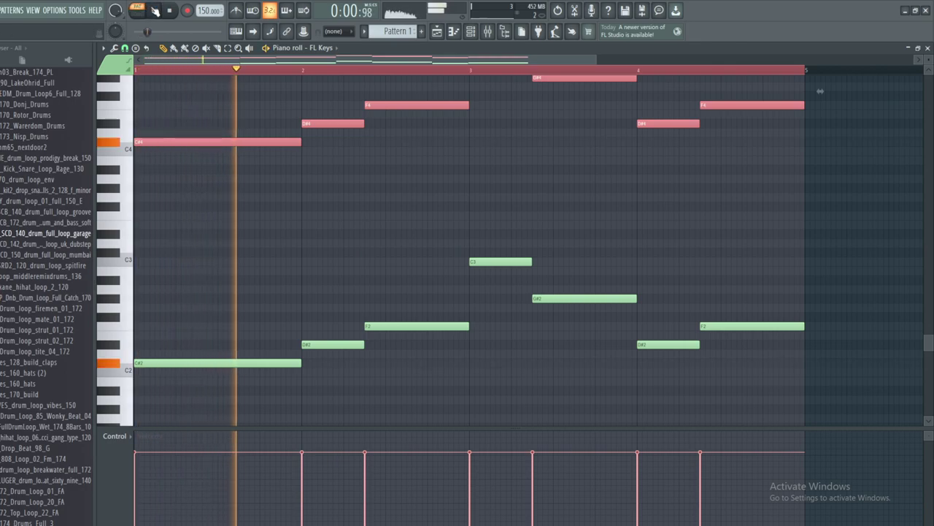
left_click(155, 10)
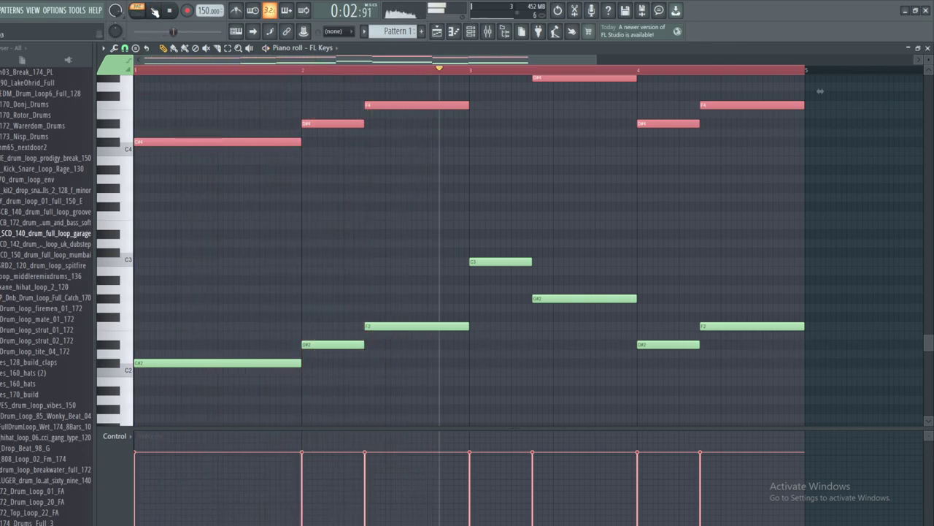
scroll(260, 271, "up", 5)
left_click_drag(594, 58, 453, 59)
key("ctrl+d")
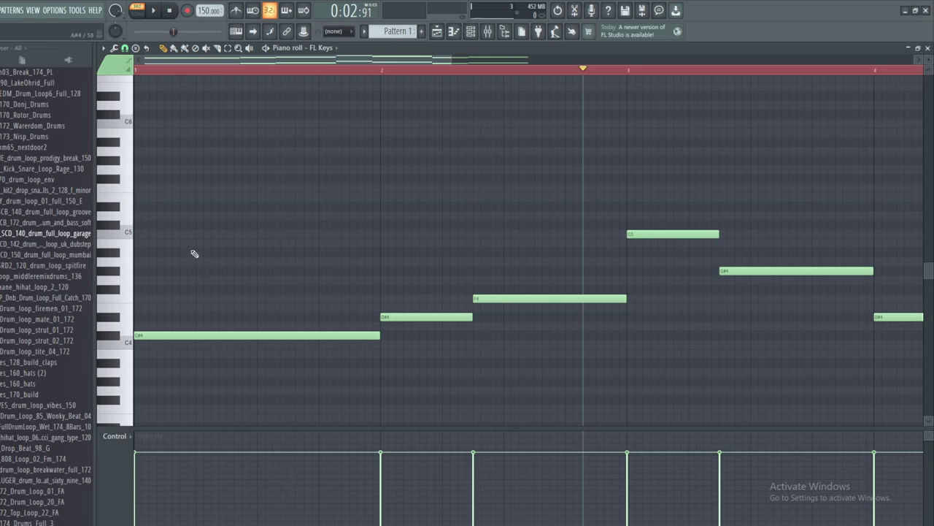
- Build the bar 1 chord over C#4 from C5 and D#5, trying F5, G#5 and C6 on the way, and audition it
mouse_move(450, 60)
left_mouse_down()
mouse_move(689, 94)
mouse_move(690, 107)
mouse_move(711, 100)
mouse_move(640, 96)
mouse_move(699, 100)
mouse_move(697, 108)
left_mouse_up()
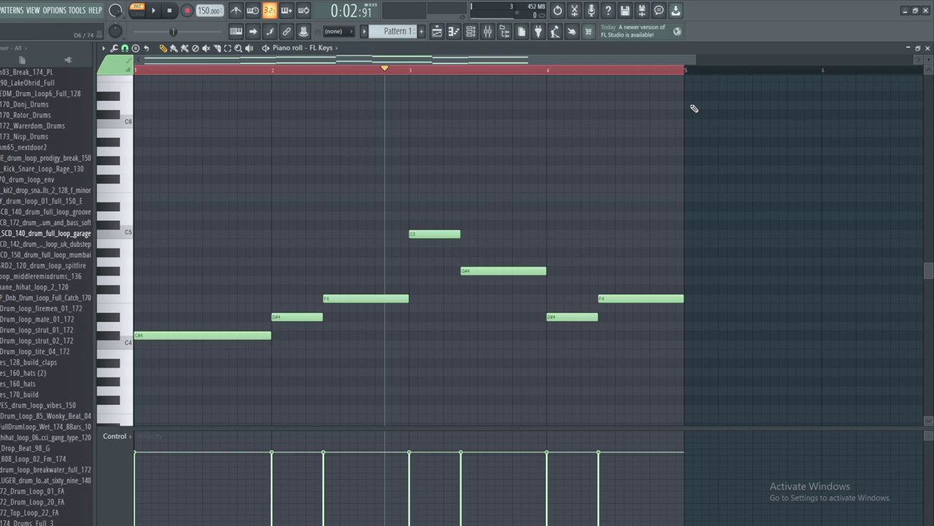
scroll(127, 258, "up", 2)
left_click(128, 244)
left_click_drag(143, 243, 134, 243)
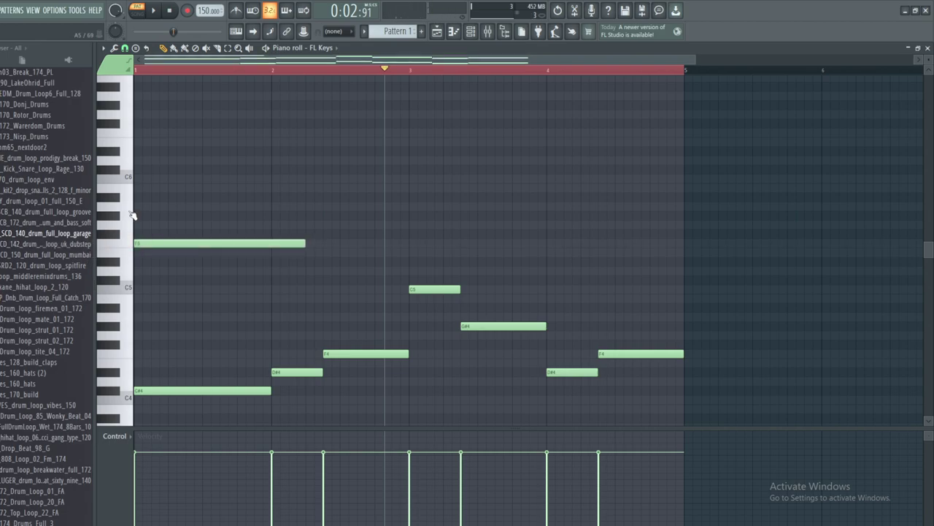
left_click(137, 216)
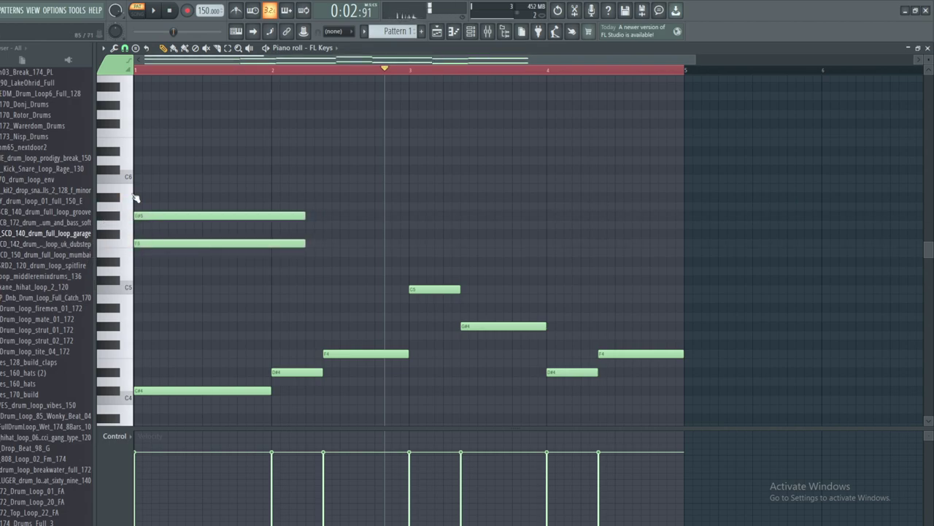
left_click(137, 179)
left_click(187, 125)
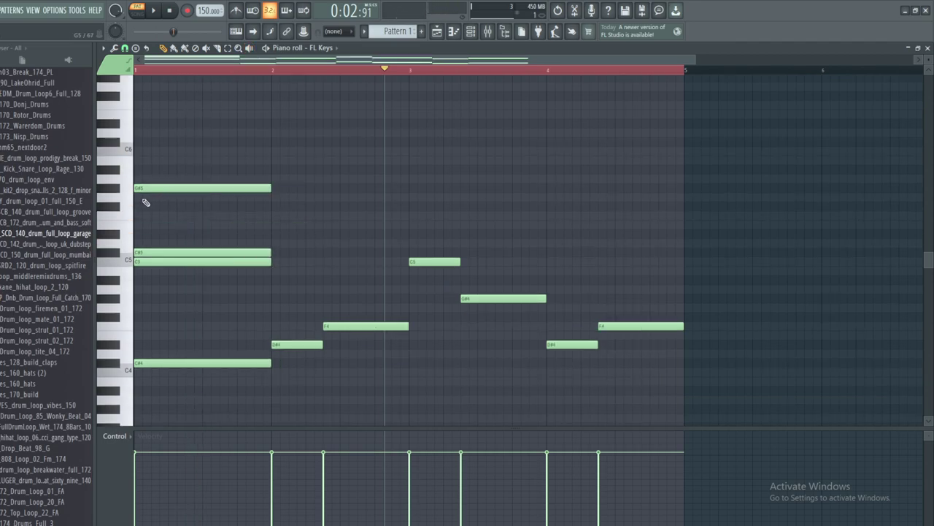
left_click_drag(154, 187, 145, 234)
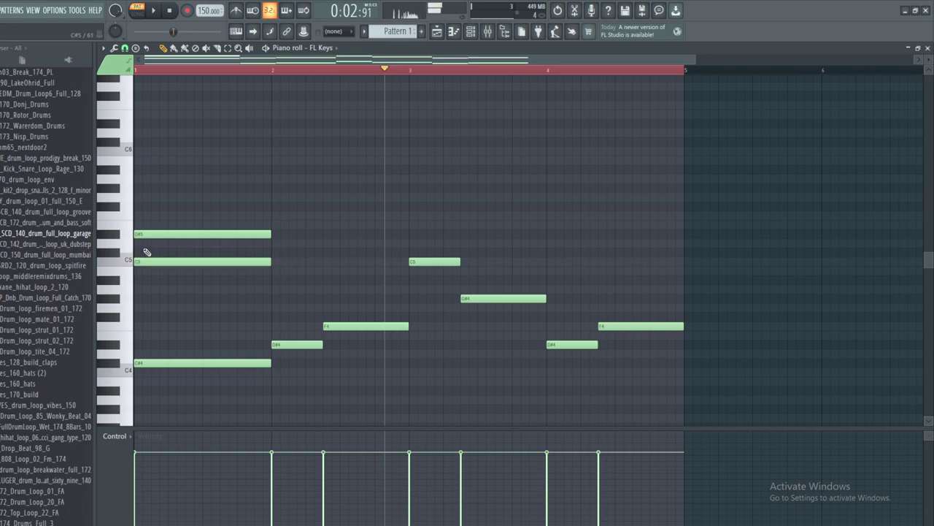
left_click(222, 121)
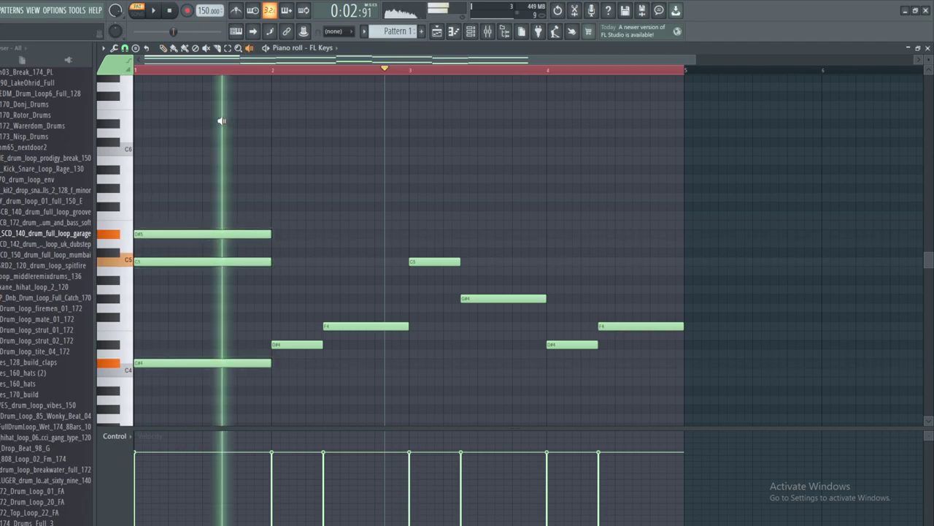
- Build the bar 2 chord over D#4 with G#4, C5, D#5 and G5, and add A#4 above the following F4
left_click(164, 48)
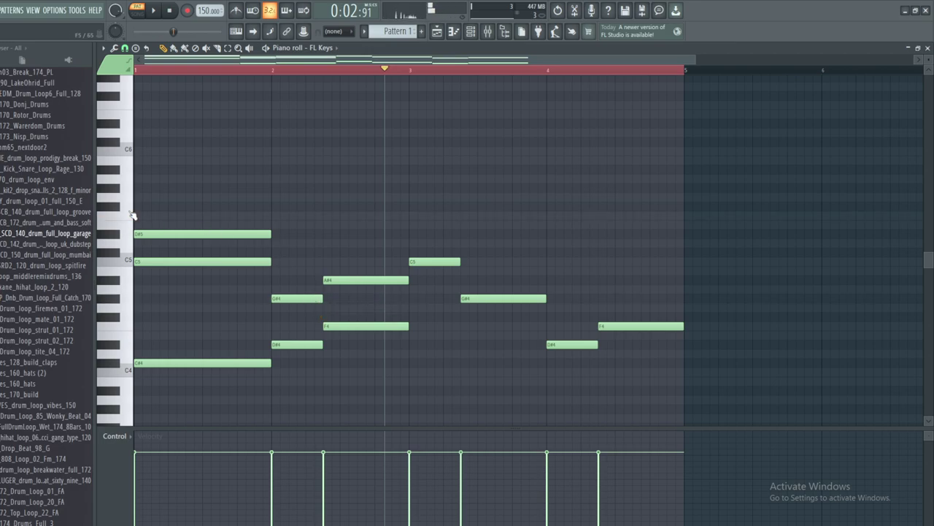
left_click(272, 216)
left_click(272, 198)
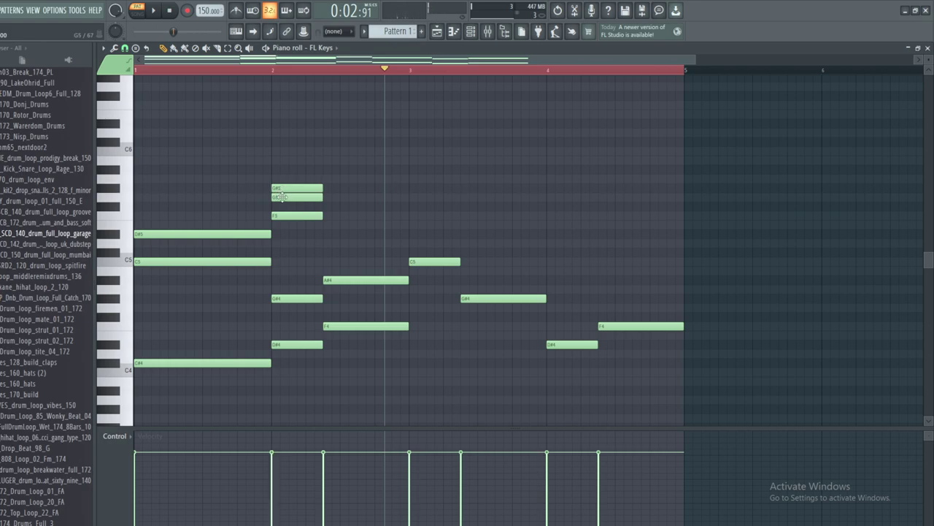
key("space")
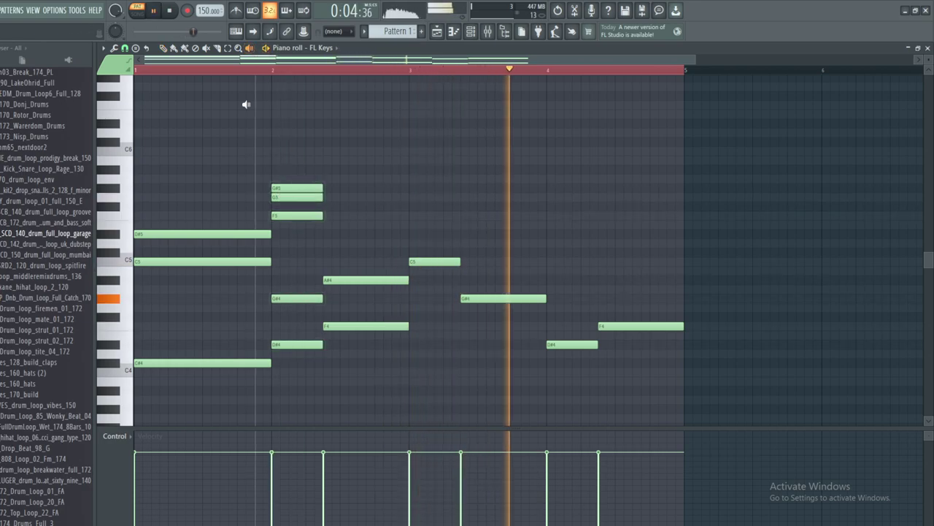
right_click(285, 191)
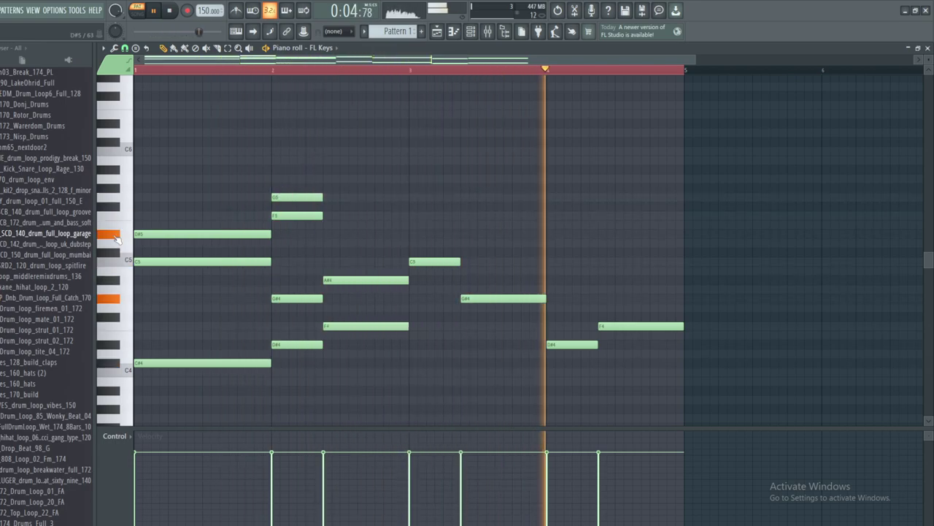
left_click_drag(282, 219, 282, 236)
left_click(281, 261)
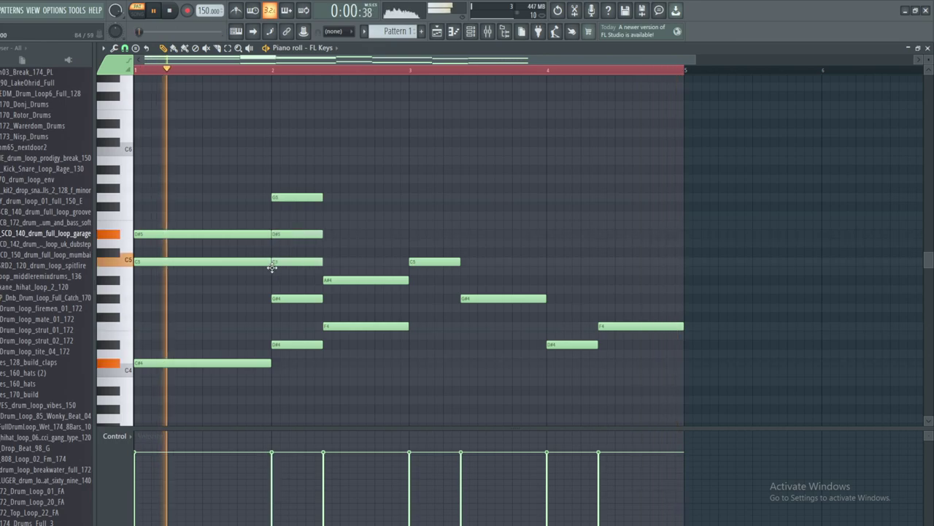
- Complete the F4 chord with G#4, C5 and D#5 at full length, and fill in chords over the remaining Pattern 1 notes
left_click(330, 235)
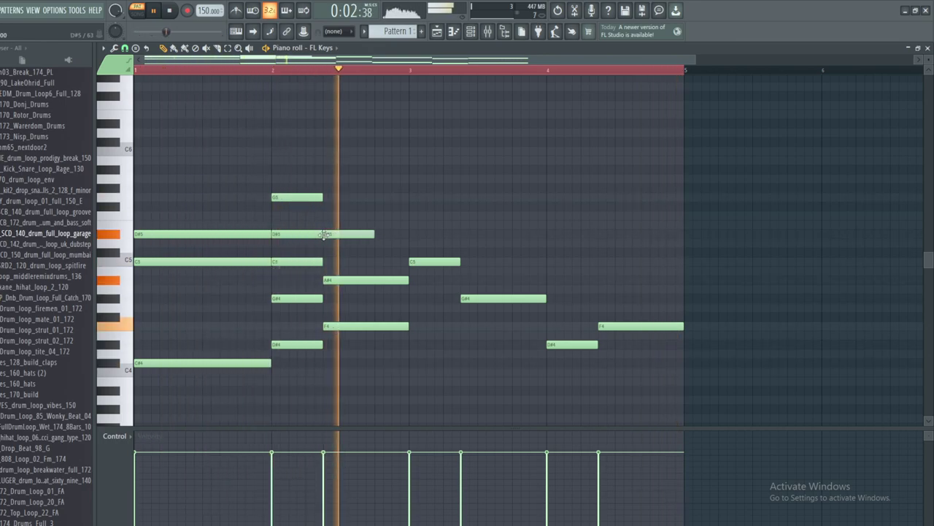
left_click(324, 261)
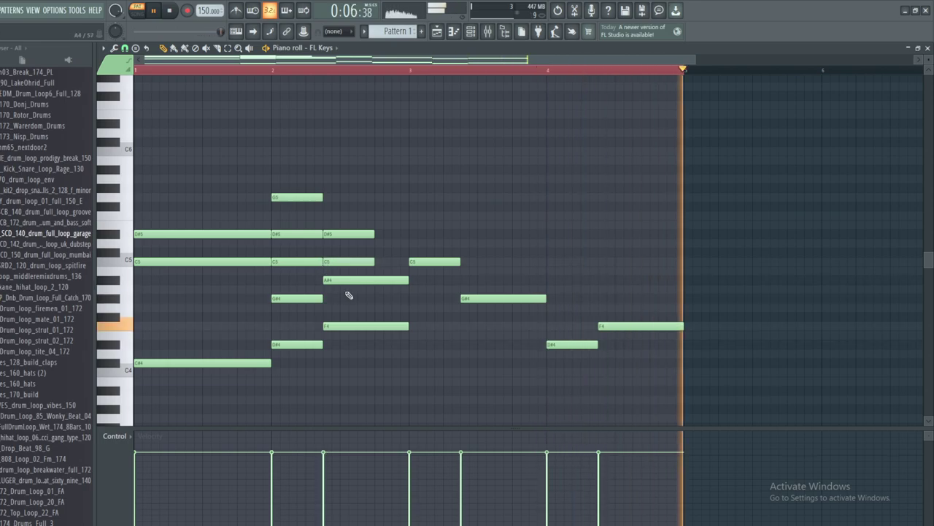
left_click_drag(342, 283, 340, 299)
left_click_drag(373, 262, 391, 265)
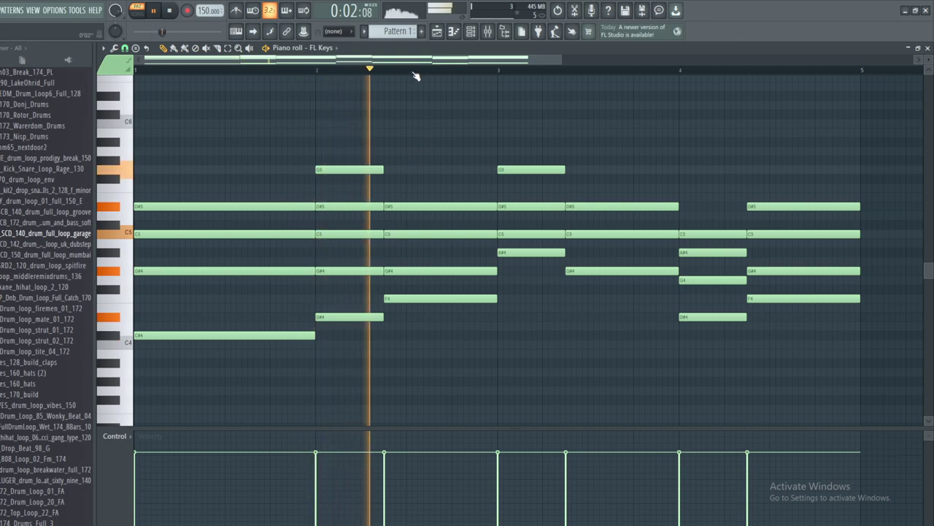
- Stop the pattern playback, return to the playlist and play the arrangement from bar 13 to hear the new chords
left_click_drag(440, 61, 289, 67)
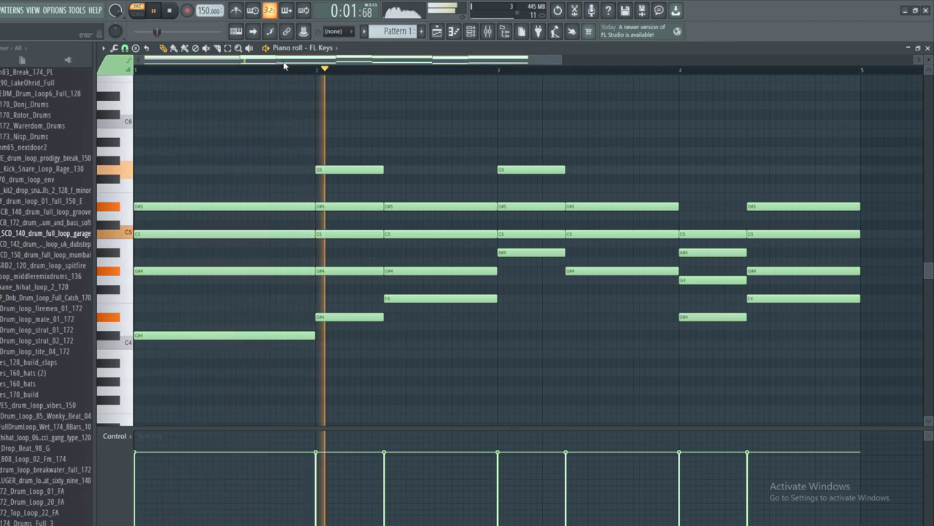
left_click_drag(375, 62, 343, 60)
left_click(155, 11)
left_click(437, 31)
left_click_drag(461, 62, 434, 74)
left_click(347, 73)
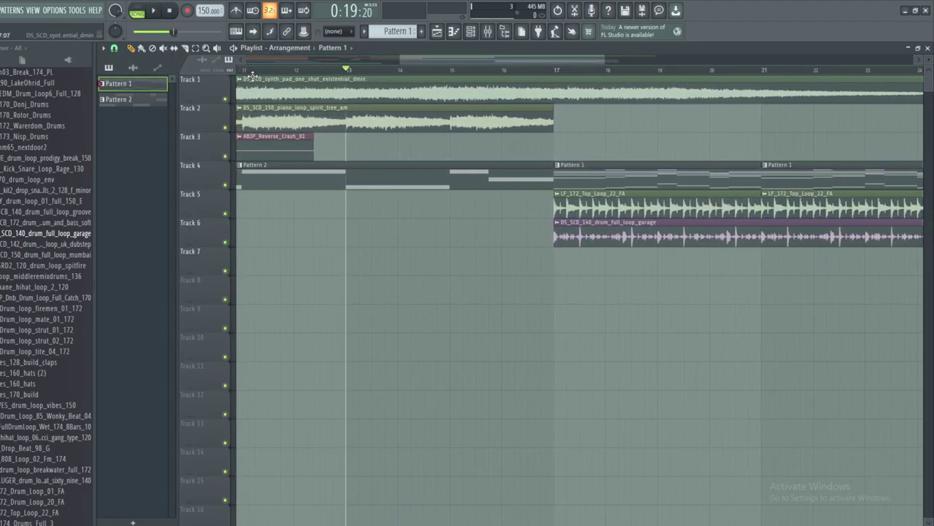
left_click(155, 11)
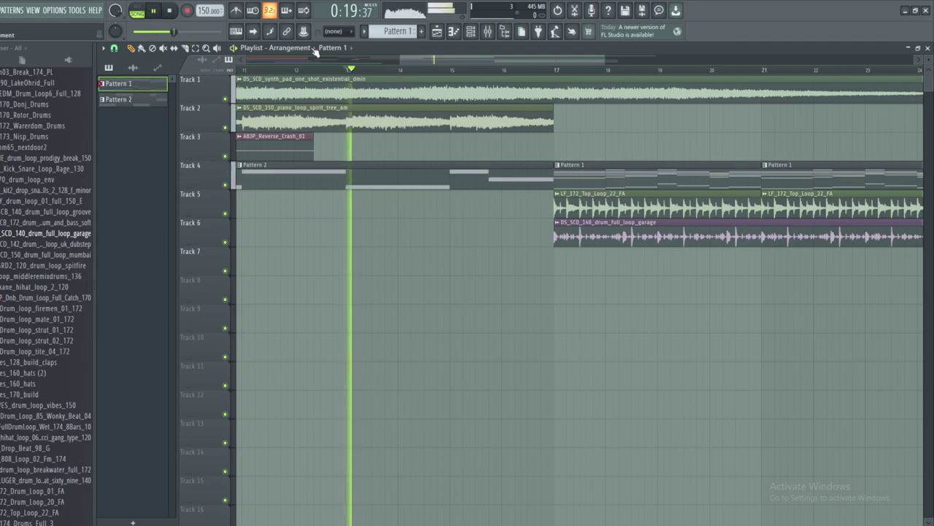
- Listen to the arrangement through the drum and chord section from bar 17 to bar 24, following the playhead, and stop playback
left_click_drag(427, 55, 493, 58)
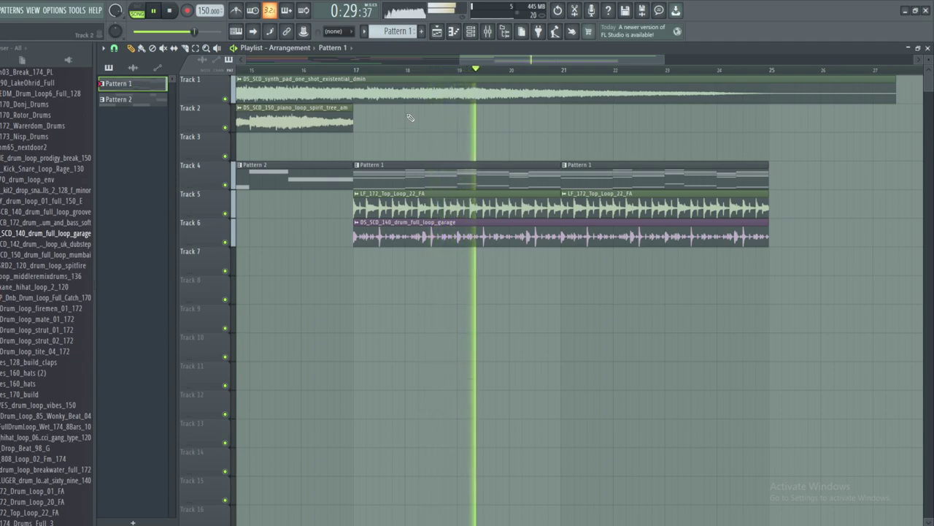
left_click_drag(494, 59, 475, 78)
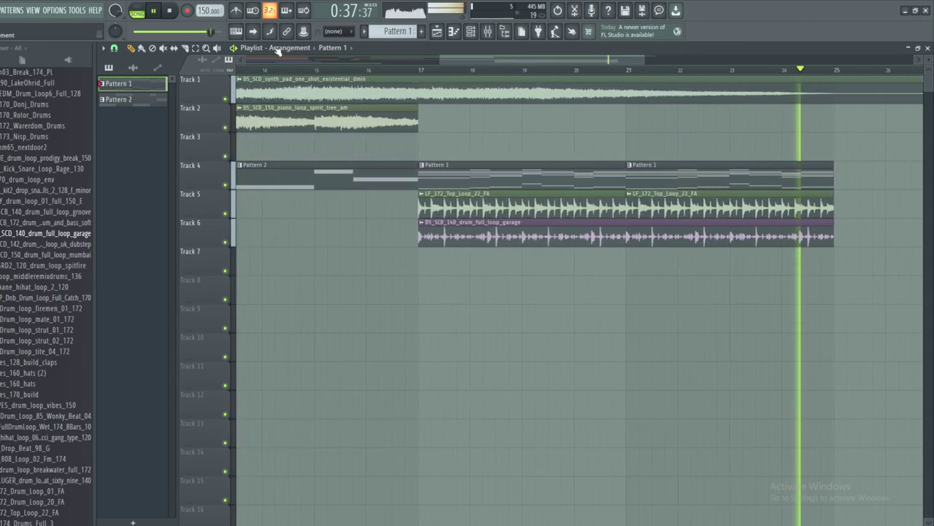
key("space")
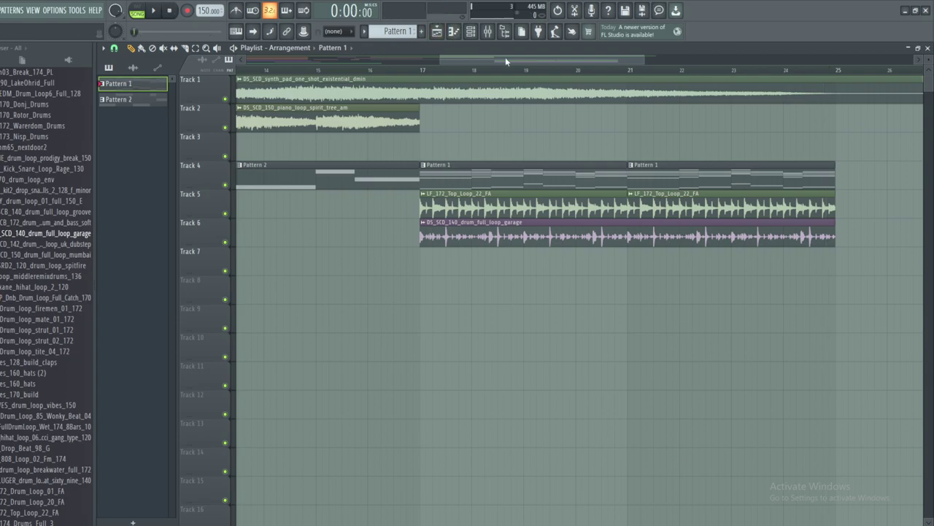
- Clone Pattern 1 and view the copy's FL Keys chord notes in the piano roll
left_click(471, 31)
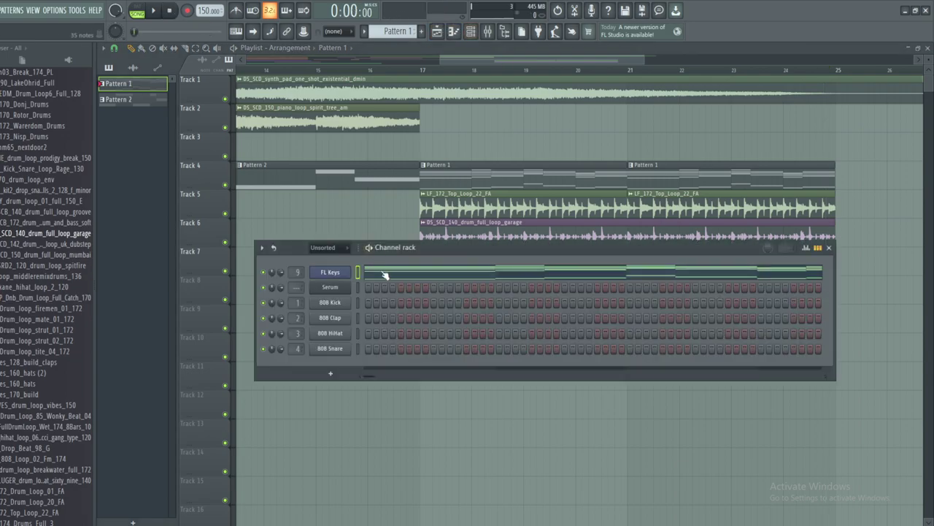
left_click_drag(463, 249, 433, 204)
right_click(398, 32)
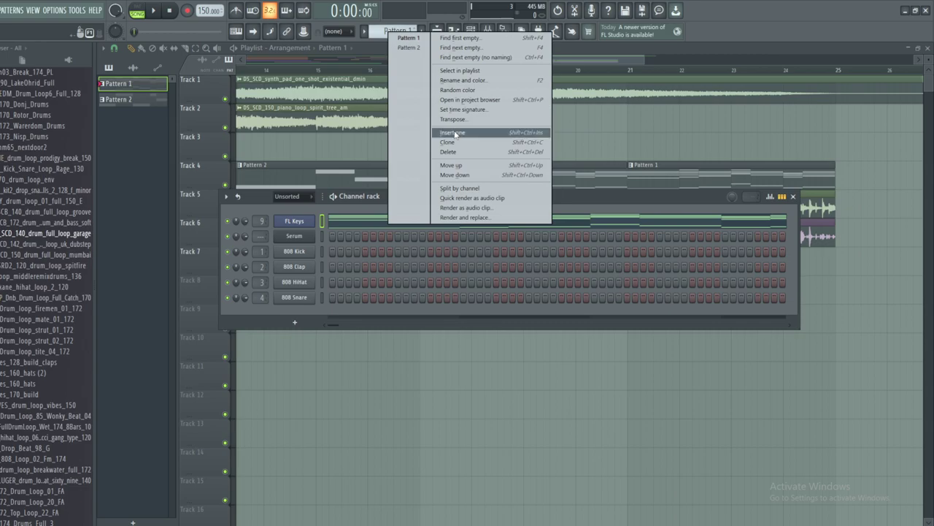
left_click(451, 142)
left_click(457, 67)
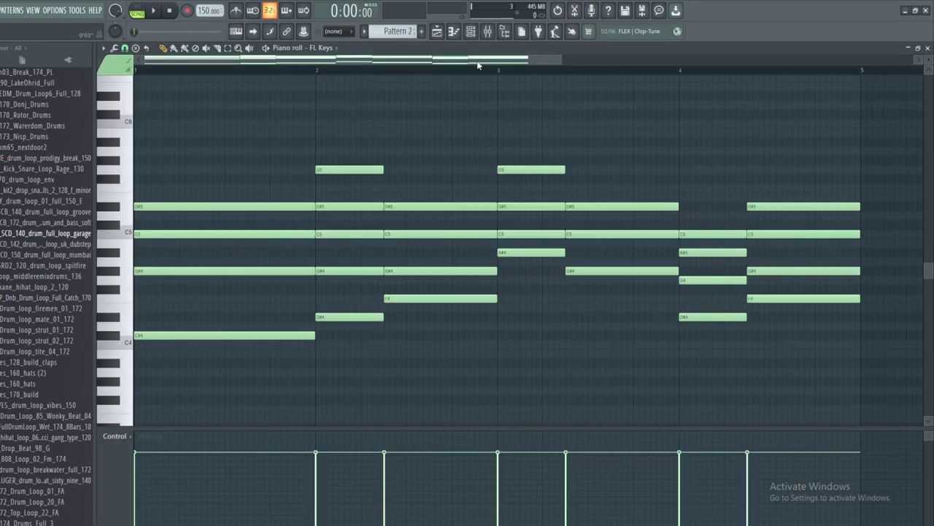
left_click(475, 35)
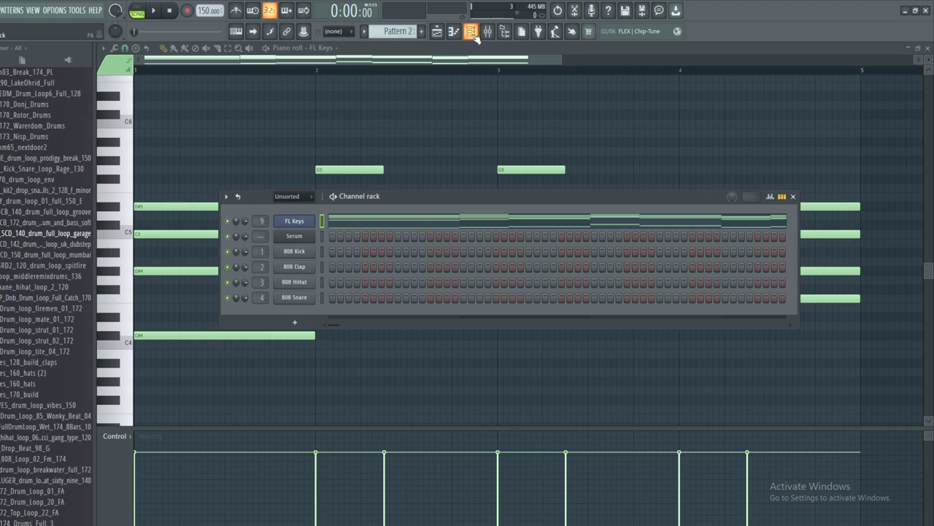
left_click(471, 33)
left_click(472, 32)
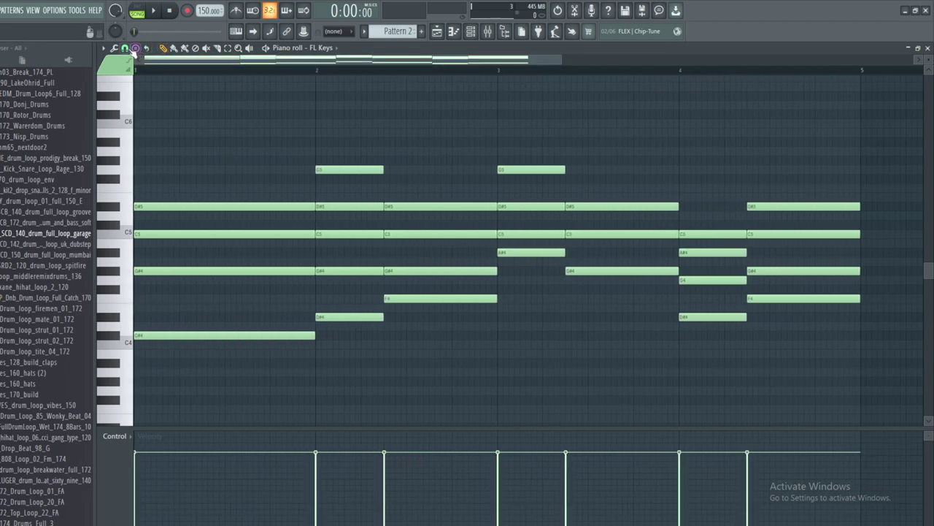
- Try chopping the cloned chord notes with the piano roll chopper at a higher time multiplier, and audition the pattern
left_click(114, 47)
left_click(184, 139)
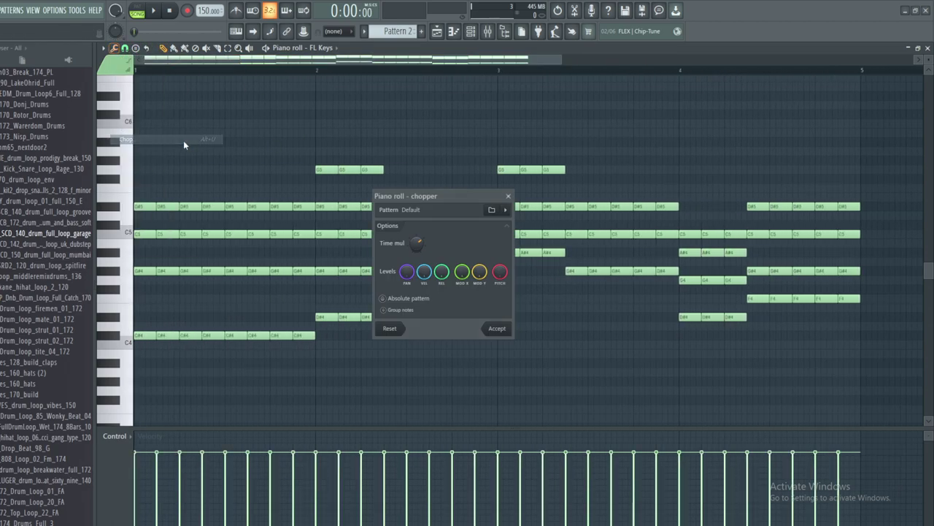
left_click_drag(405, 242, 405, 234)
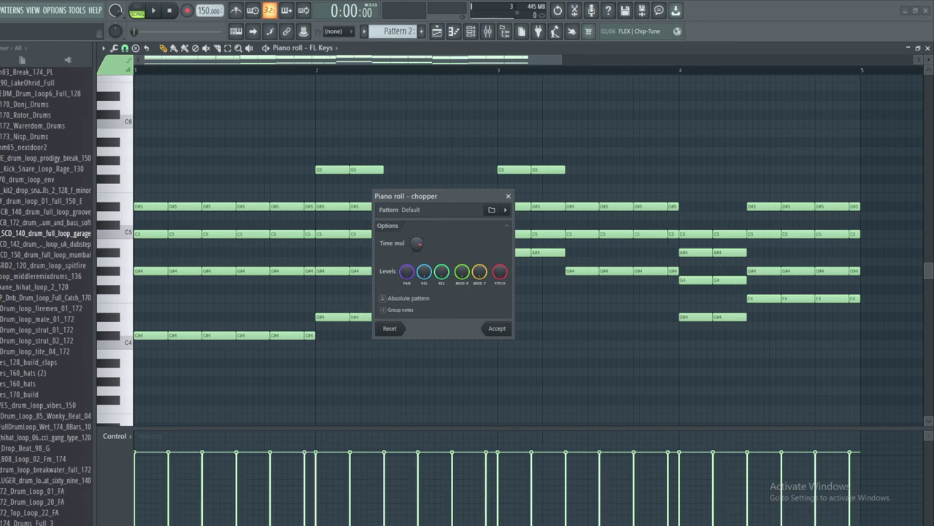
left_click(503, 331)
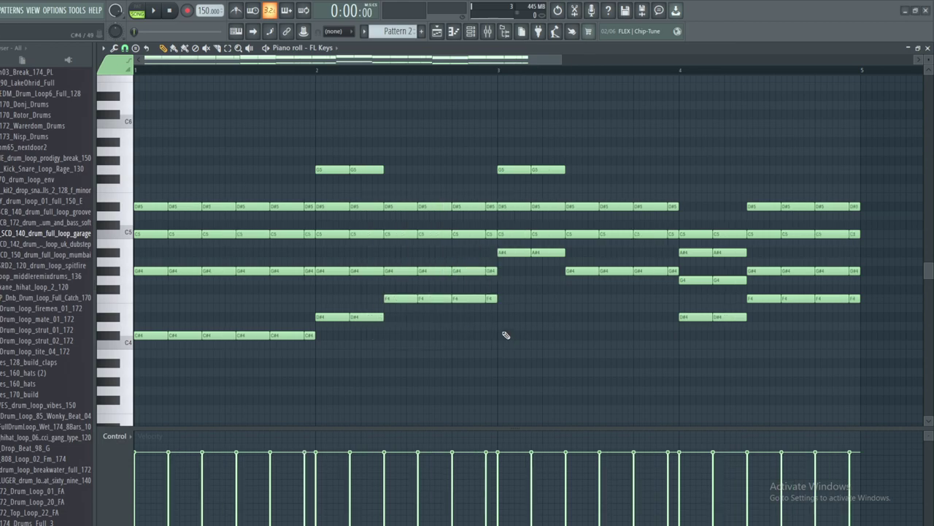
left_click(154, 10)
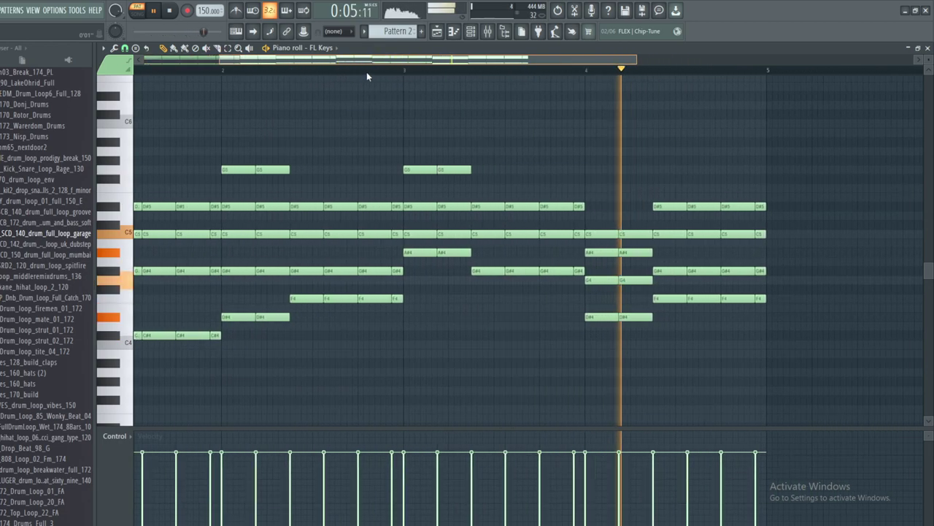
- Return to the playlist, make a fresh clone of Pattern 1 and open its FL Keys notes in the piano roll
key("F5")
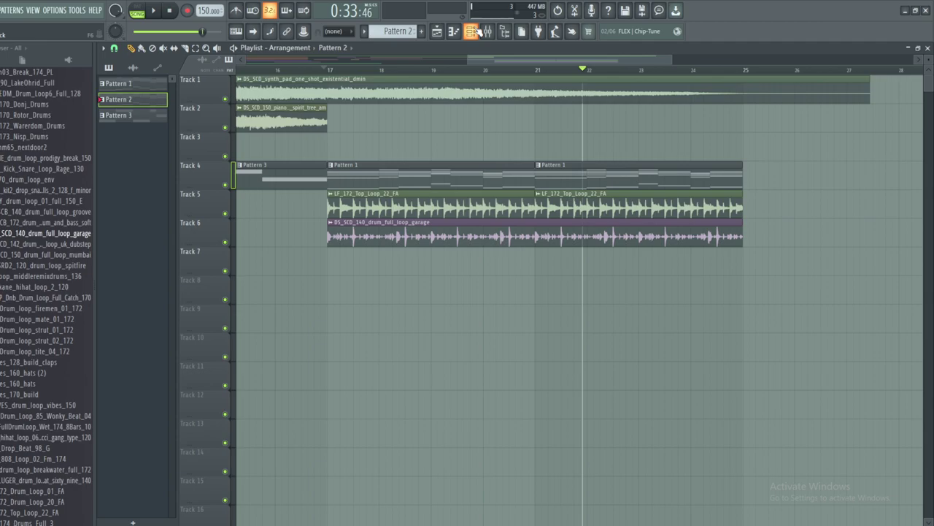
key("F6")
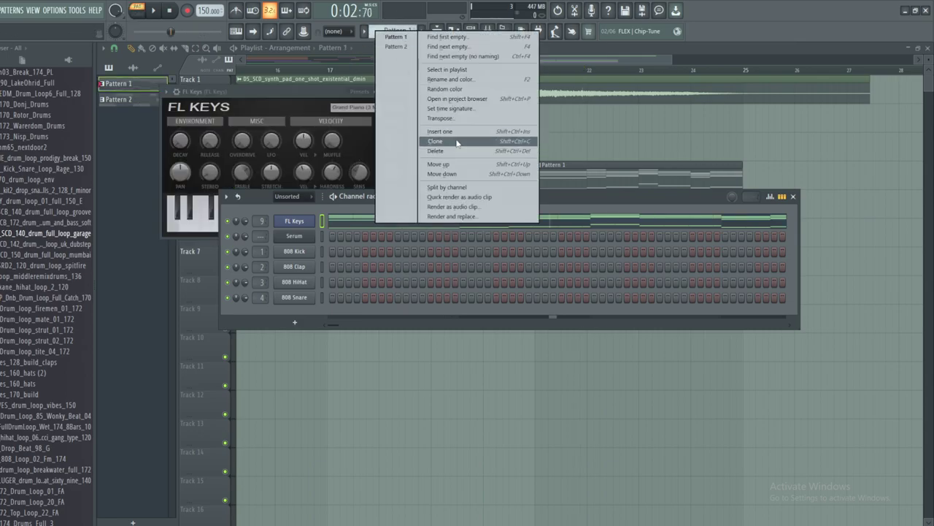
left_click(457, 141)
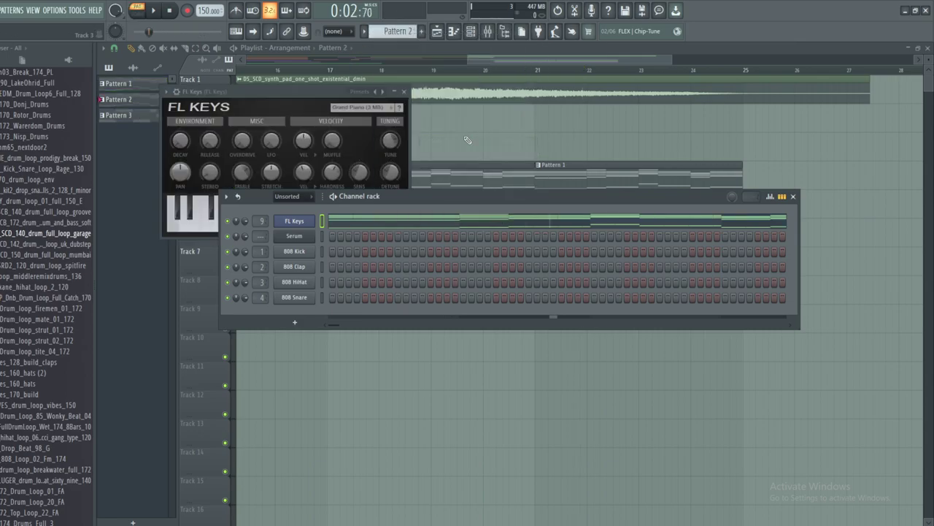
left_click(438, 228)
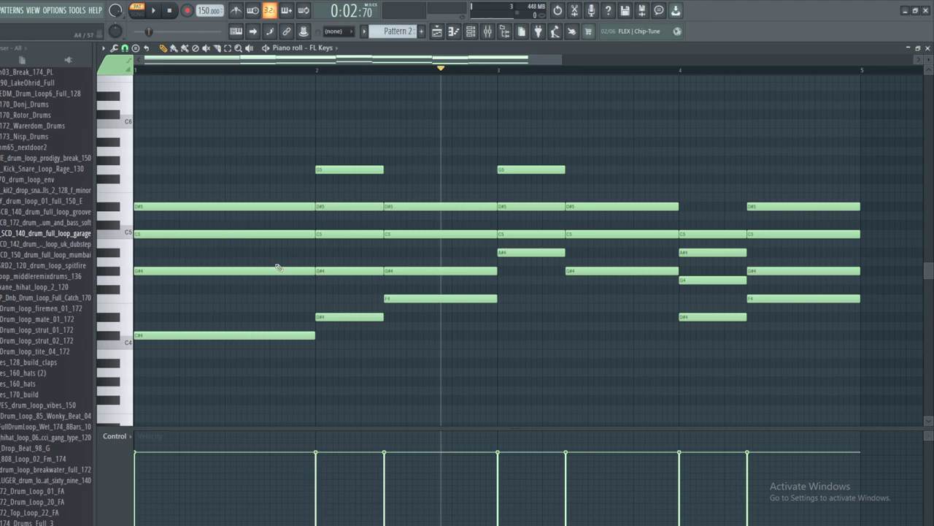
- Play Pattern 2 and add a full-length G#5 to the bar 1 chord and to the F4 chord in bar 2
scroll(146, 218, "up", 3)
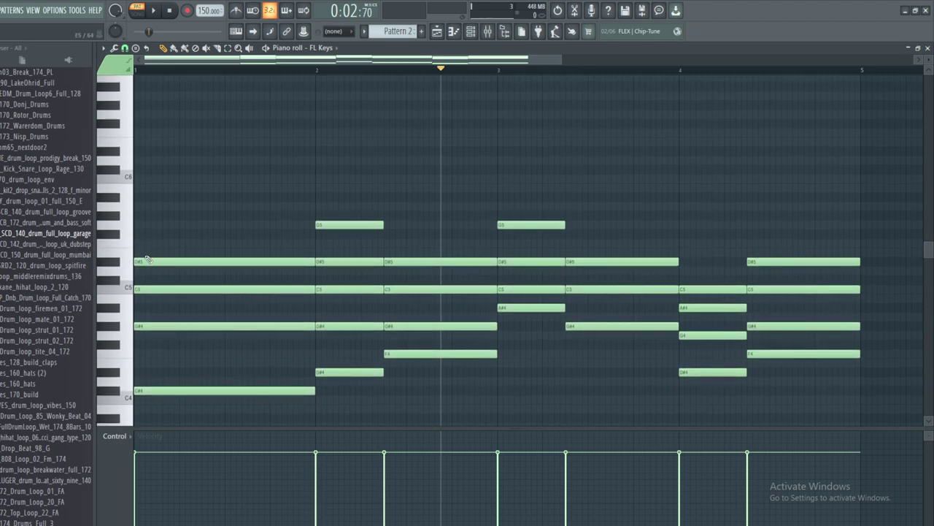
key("space")
left_click(142, 217)
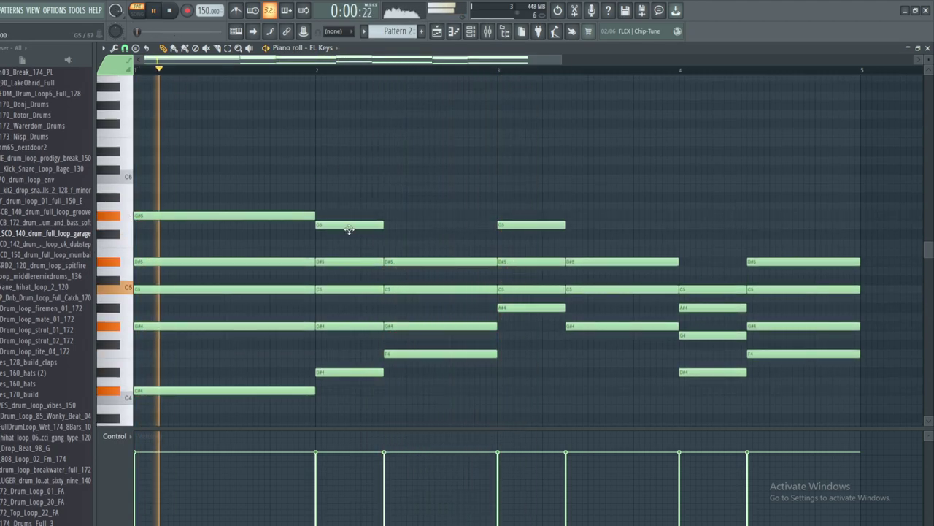
left_click_drag(385, 213, 504, 220)
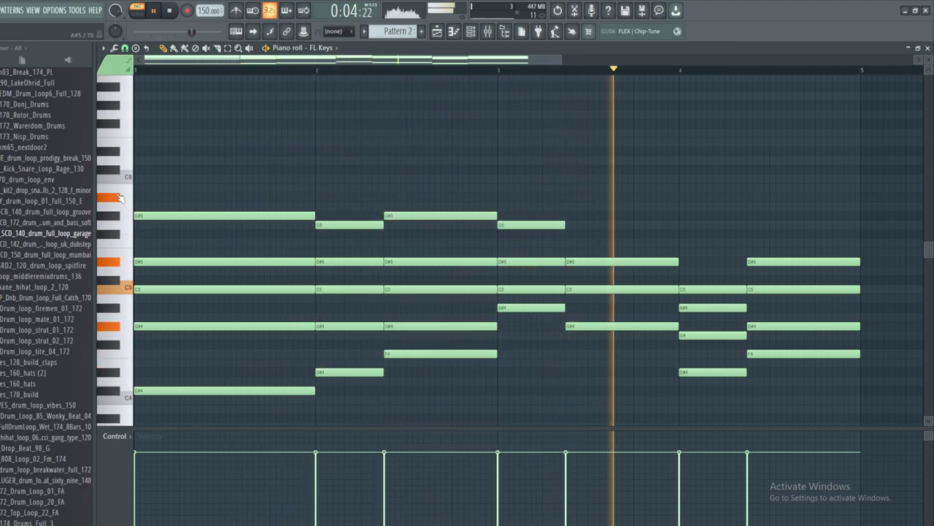
- Add C6 to the first bar 3 chord, G#5 to the second, and G5 to the first bar 4 chord
left_click(537, 178)
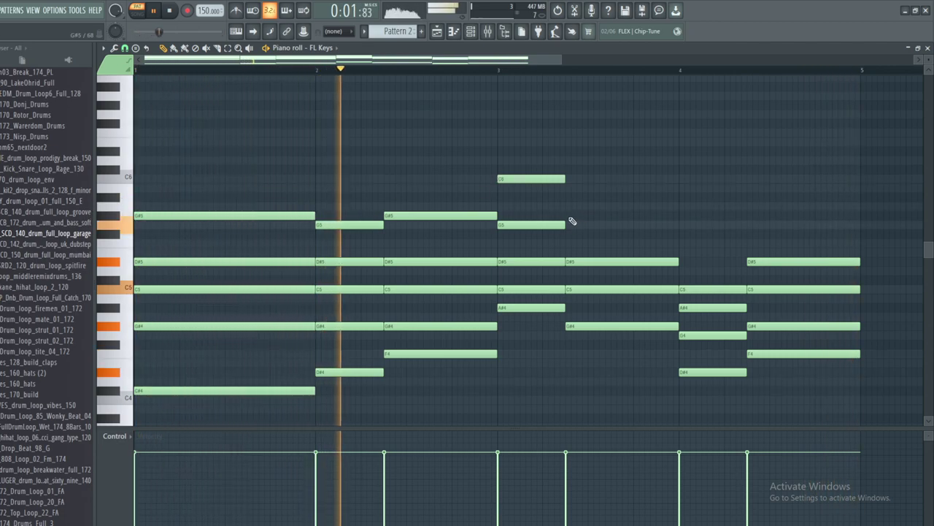
left_click(610, 216)
left_click_drag(632, 216, 679, 224)
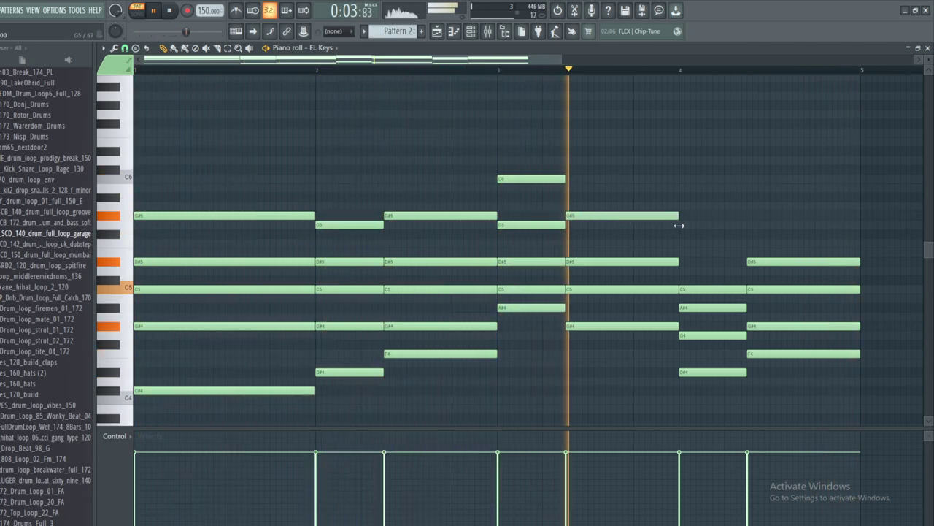
left_click_drag(472, 60, 604, 60)
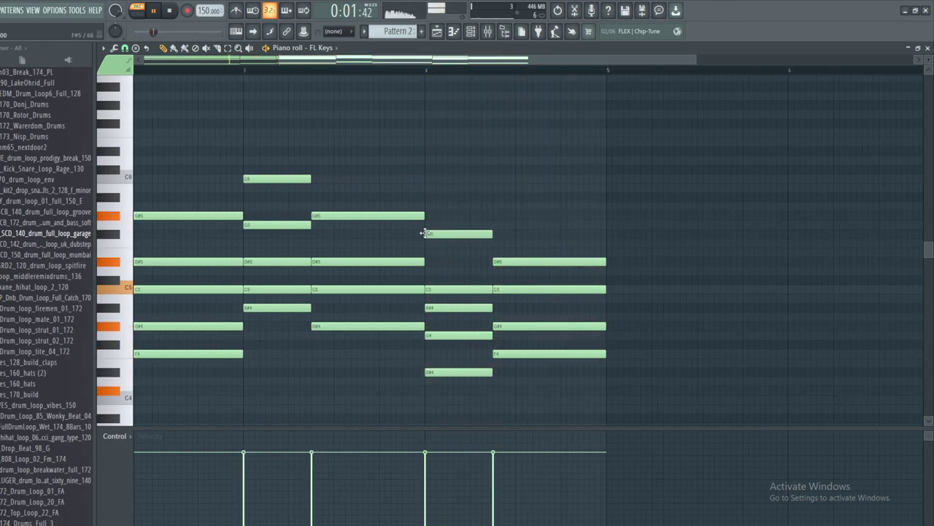
left_click_drag(424, 233, 424, 224)
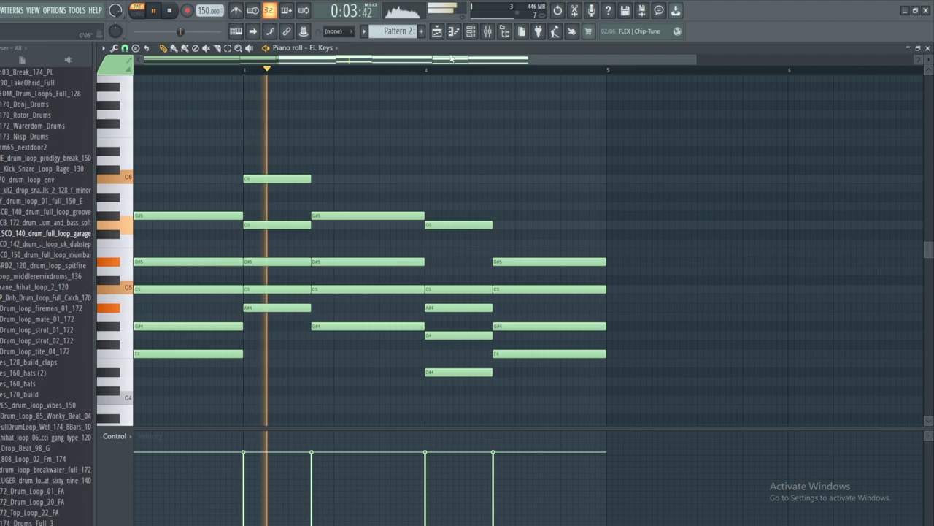
left_click_drag(452, 59, 197, 67)
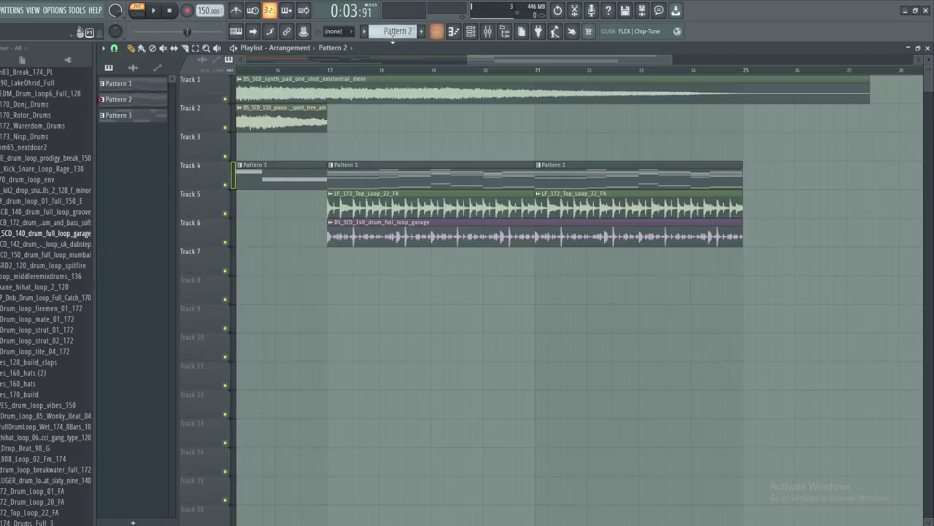
- Return to the playlist, switch the active pattern to Pattern 1 and show the channel rack
left_click(400, 31)
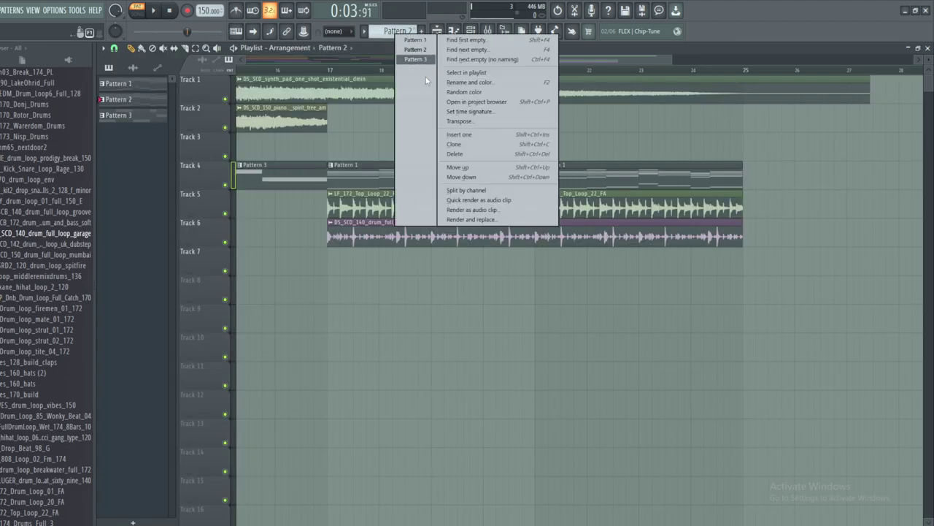
left_click(414, 40)
left_click(471, 32)
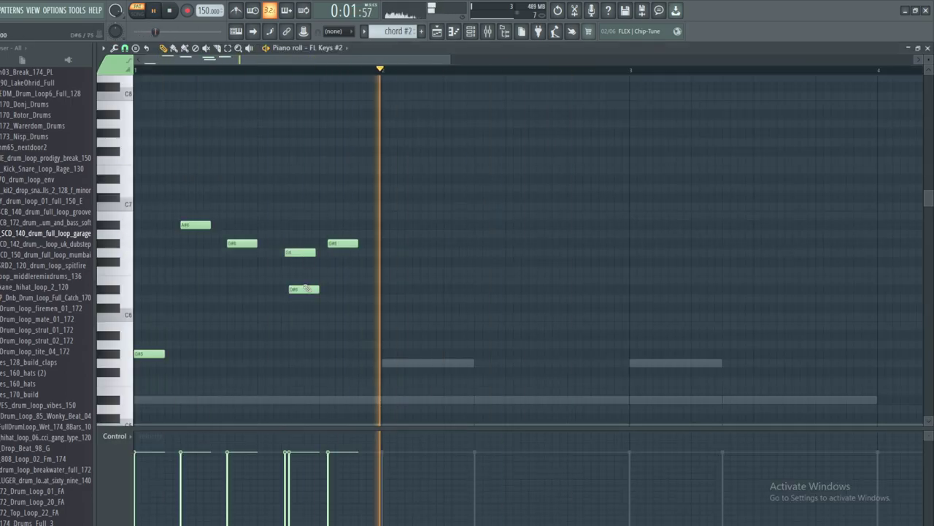
- Write a four-bar FL Keys #2 melody in chord #2, with bar 1 running G#5, A#6, G#6, G6, G#6, D#6, C6
left_click_drag(297, 253, 316, 253)
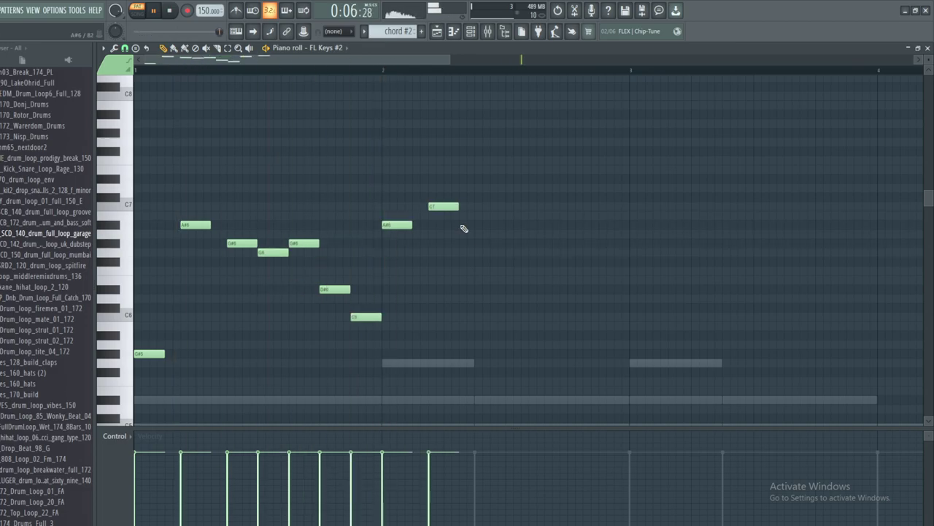
left_click(476, 224)
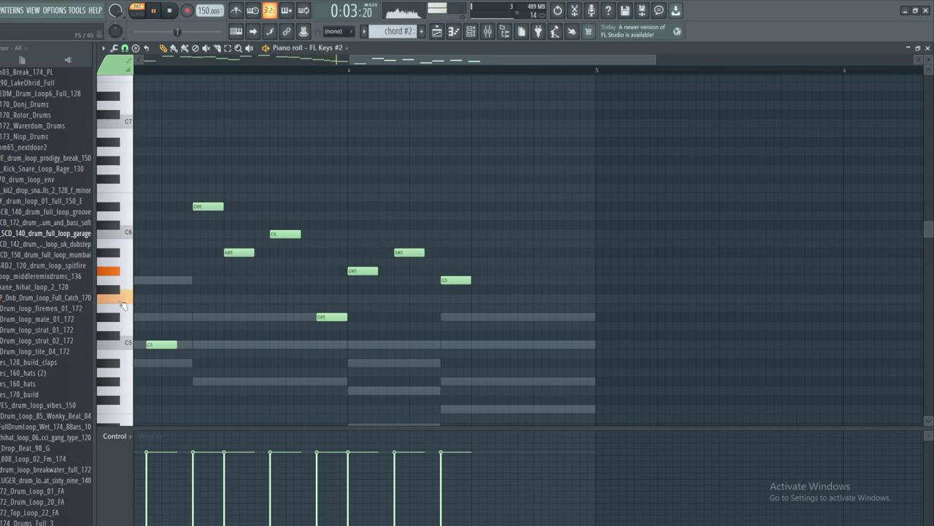
left_click_drag(454, 282, 455, 323)
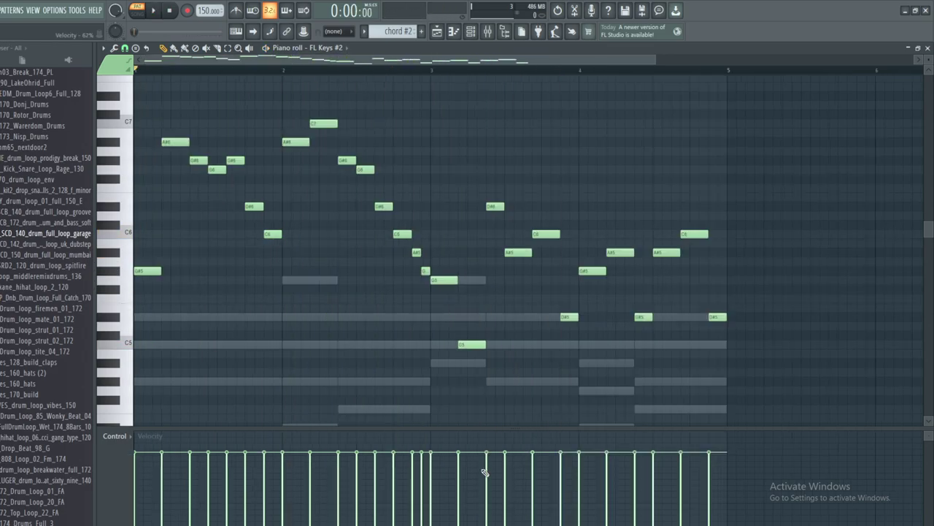
- Check the OBS window and the flying whale artwork, minimizing each and returning to the FL Studio piano roll
key("alt+Tab")
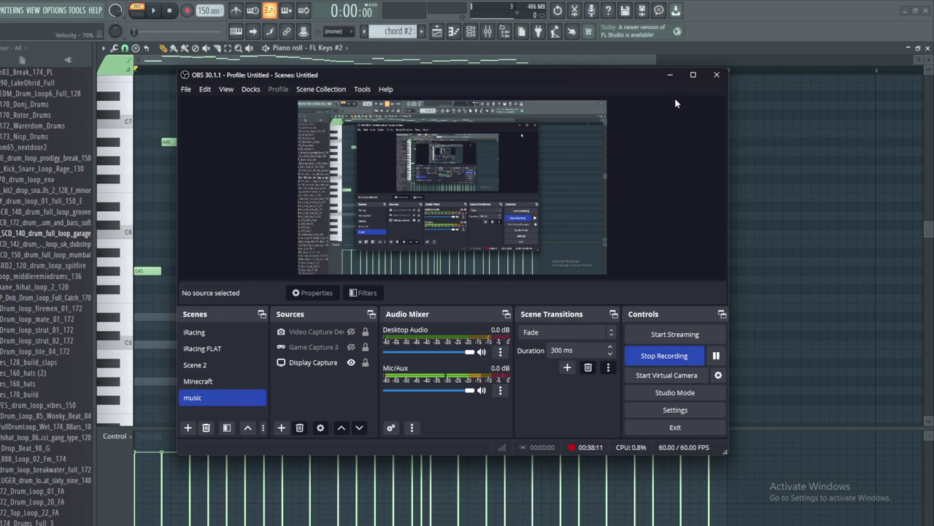
left_click(670, 74)
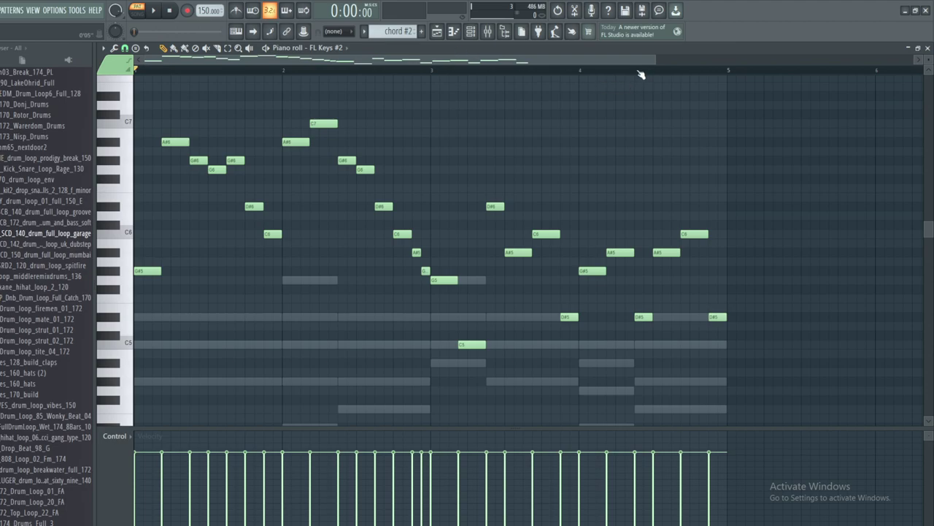
left_click_drag(654, 60, 627, 65)
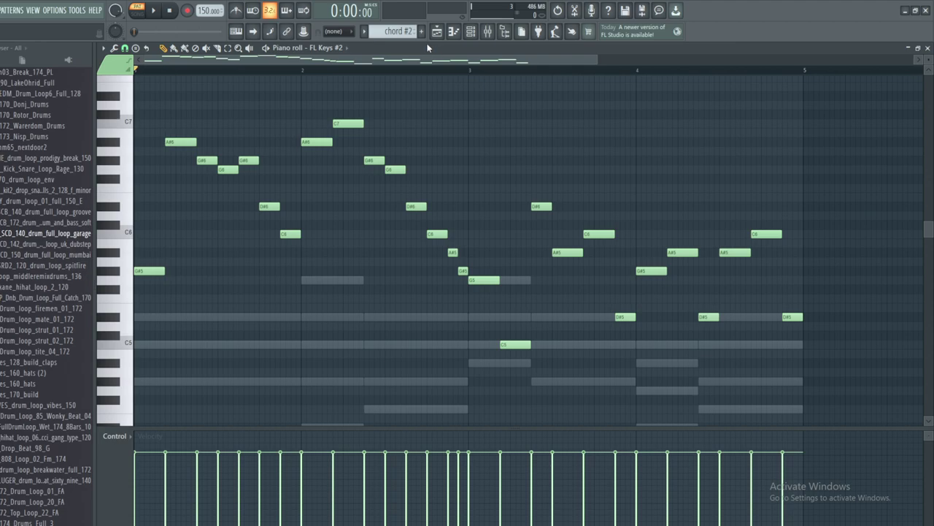
key("alt+Tab")
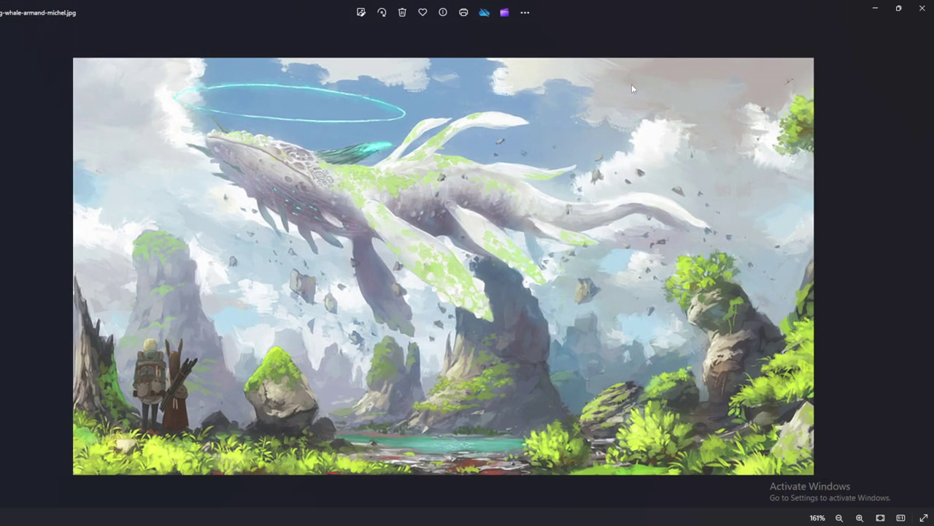
left_click(873, 8)
- Play chord #2 to hear the FL Keys #2 melody across its bars
key("space")
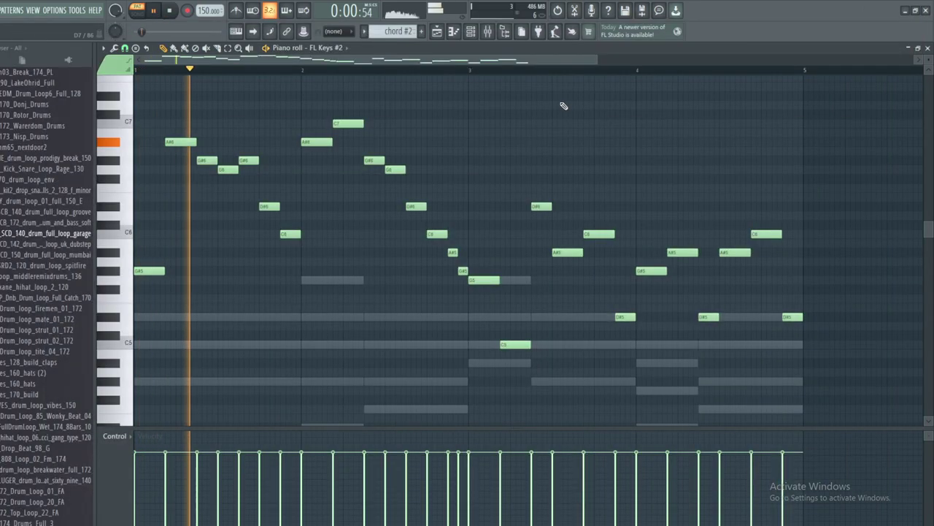
left_click_drag(595, 59, 667, 62)
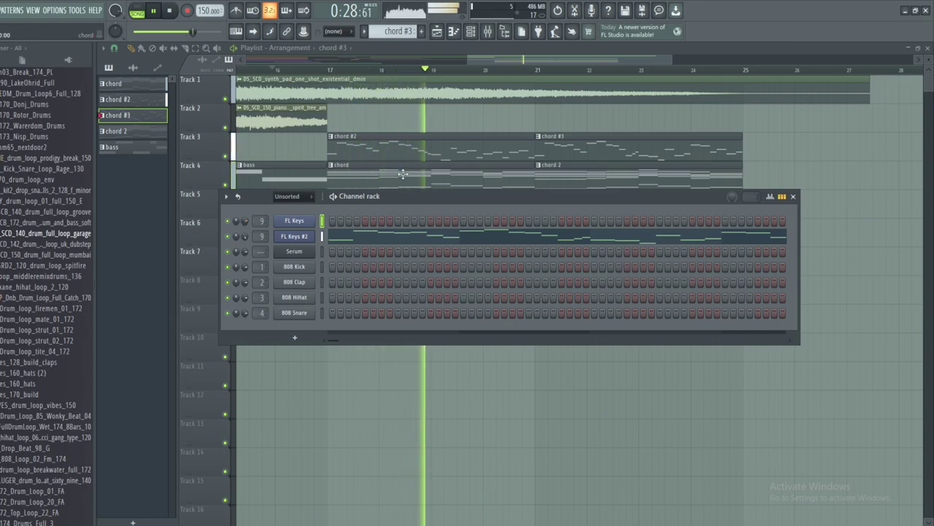
- Listen to the arrangement section from bar 17 with both drum loops and stop playback
left_click_drag(506, 63, 519, 58)
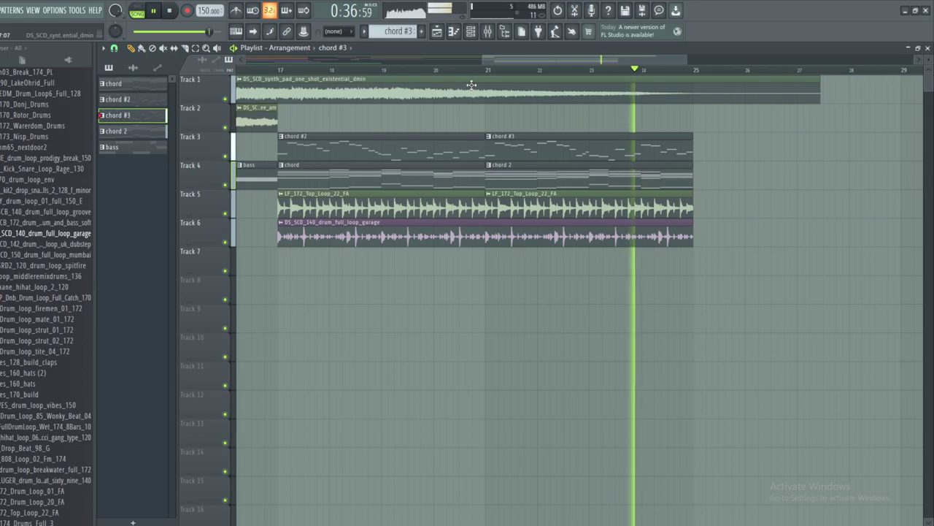
left_click(170, 10)
mouse_move(519, 59)
left_mouse_down()
mouse_move(582, 60)
mouse_move(510, 59)
left_mouse_up()
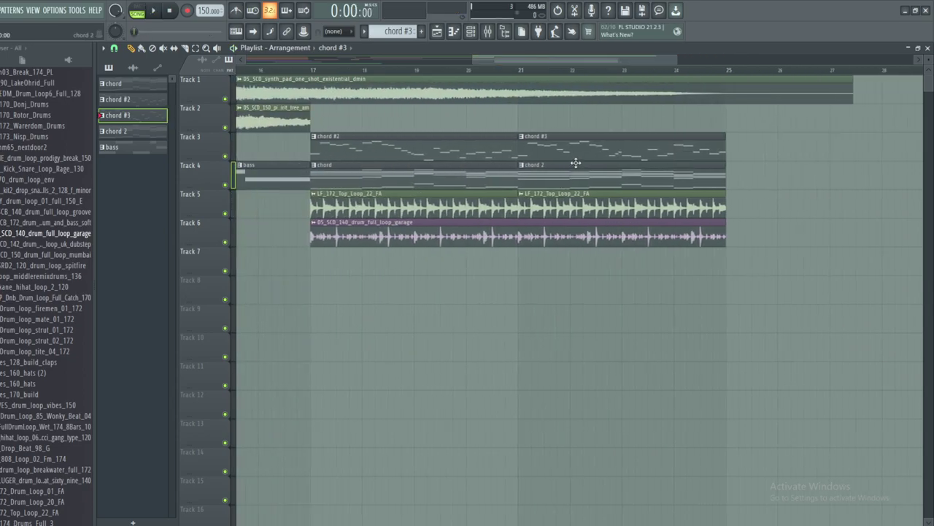
- Insert a new empty pattern into the project for the section after bar 25
scroll(543, 79, "left", 4)
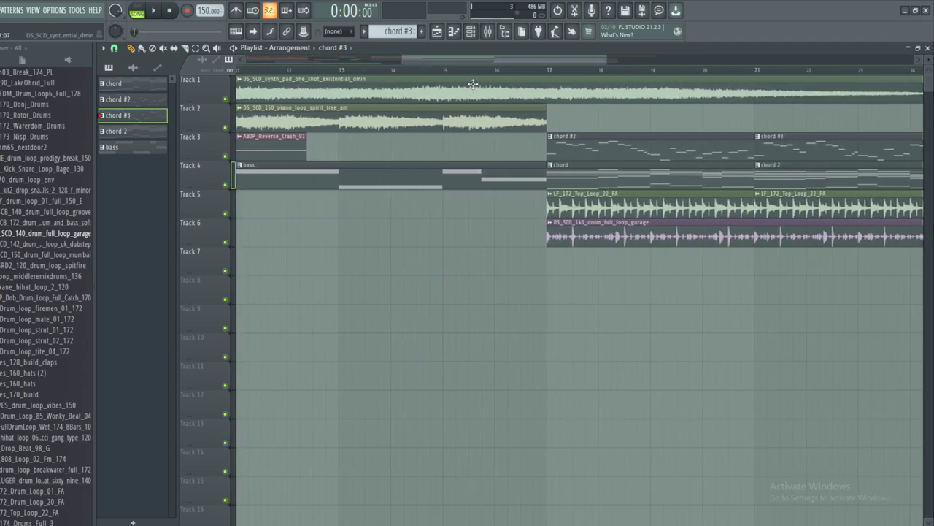
scroll(471, 84, "right", 12)
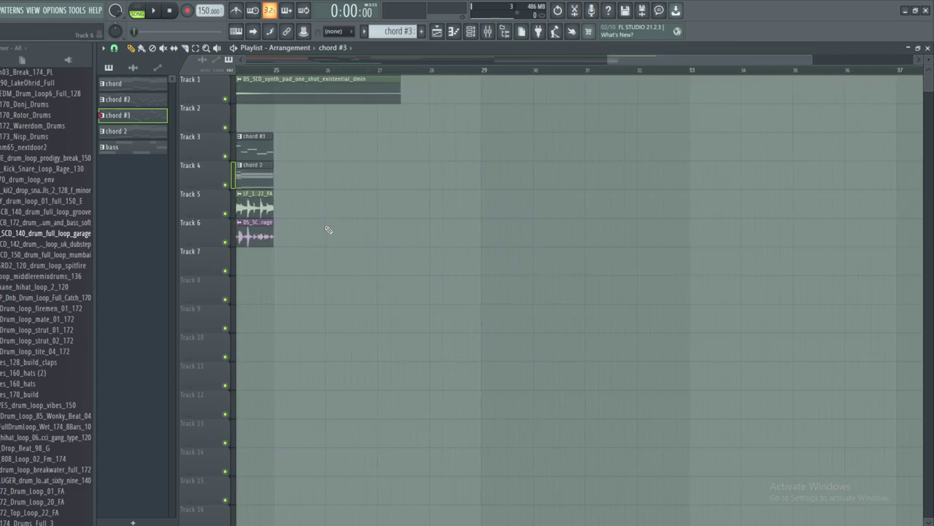
left_click(392, 32)
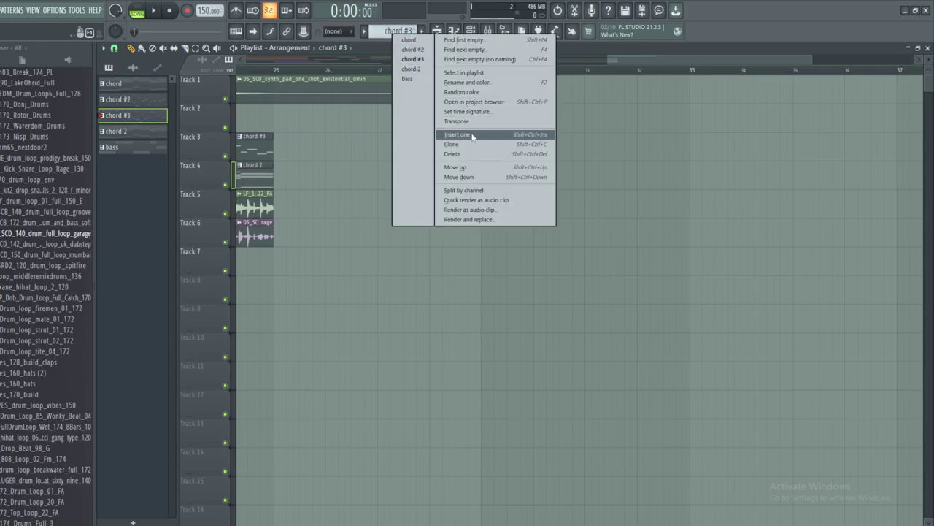
left_click(472, 136)
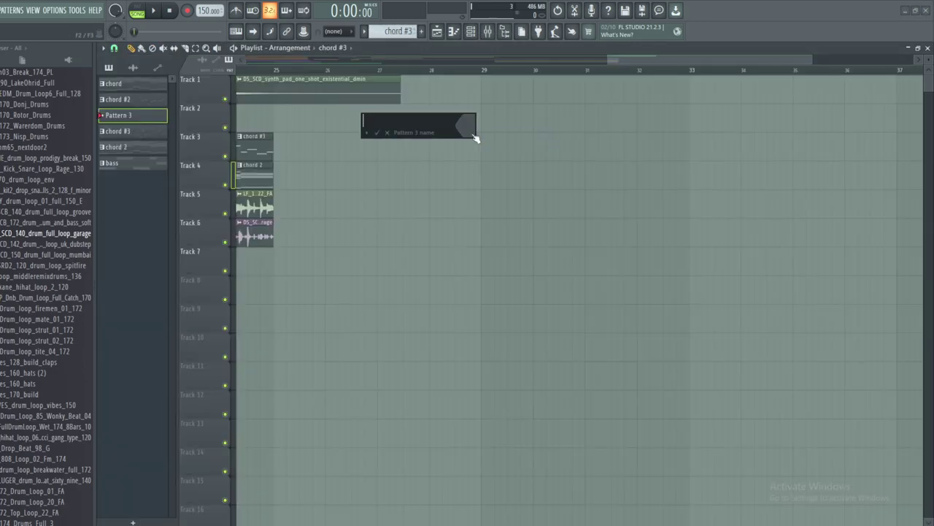
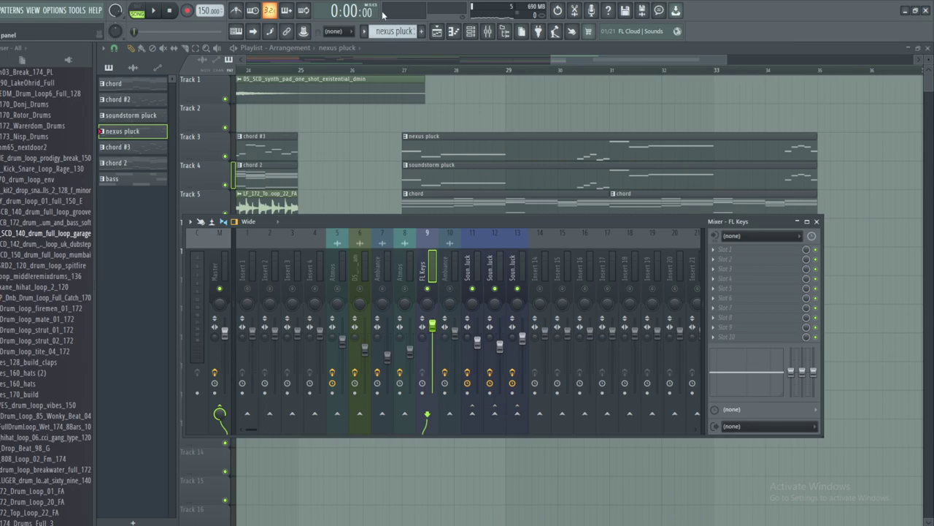
- Hide the mixer and make chord the active pattern in the playlist
left_click(561, 62)
left_click(473, 26)
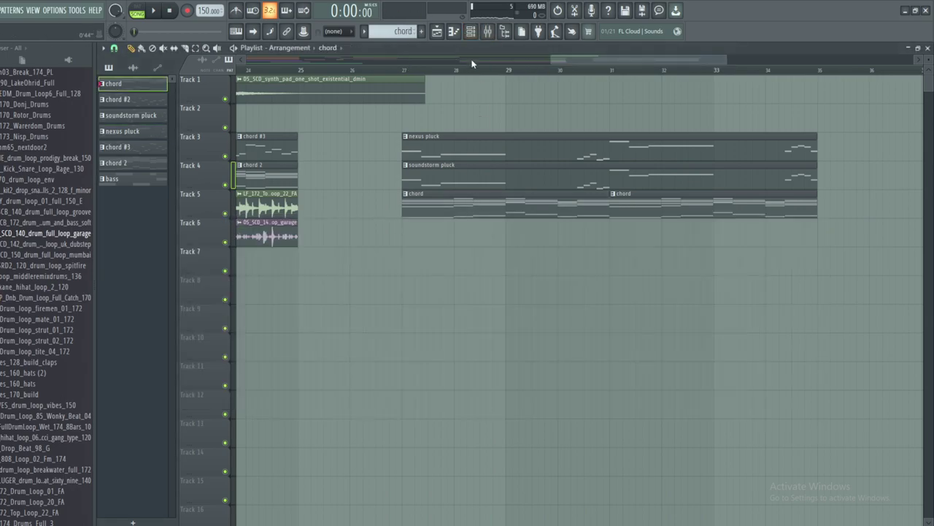
- Copy the FL Keys chord notes and create a new pattern named "saw chord" with a new Serum instance
left_click(471, 31)
right_click(312, 264)
key("Escape")
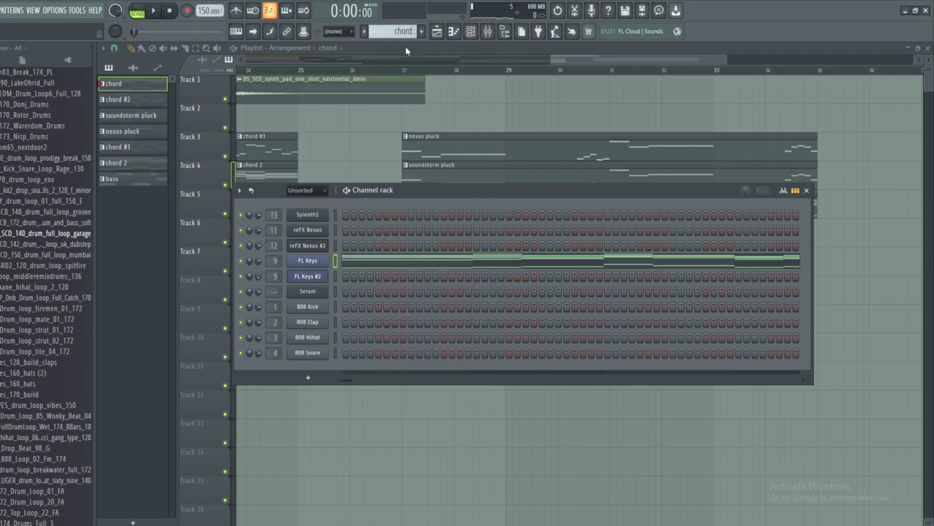
left_click(394, 31)
left_click(513, 140)
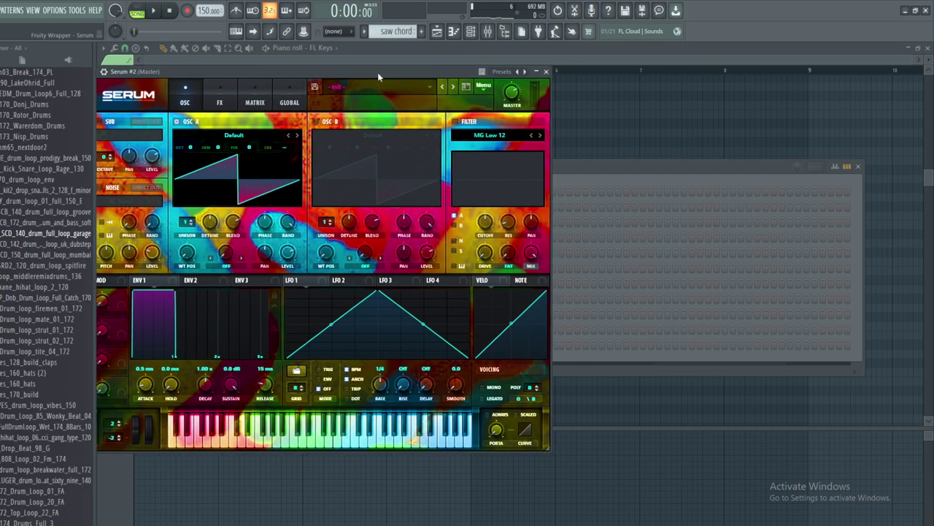
left_click_drag(377, 72, 440, 78)
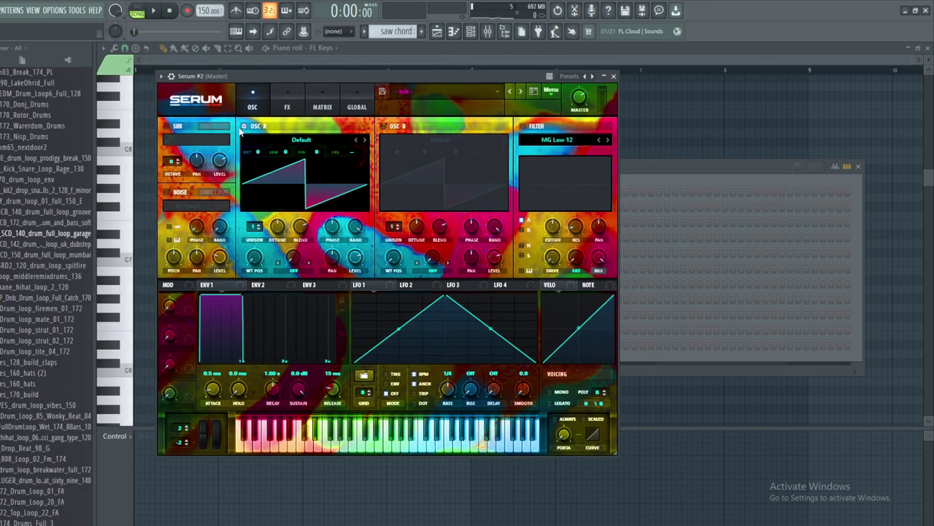
- Enable oscillator B in Serum #2 and set oscillator A's unison to 16 voices
left_click(383, 126)
left_click_drag(255, 227, 268, 248)
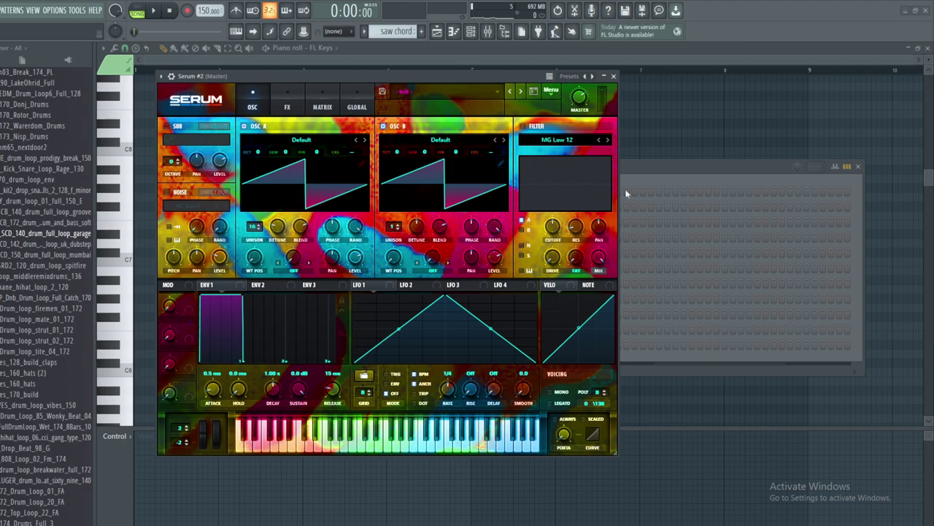
left_click_drag(411, 223, 410, 441)
- Paste the copied chord notes into the Serum #2 channel of the saw chord pattern
left_click(673, 173)
key("F7")
left_click(473, 33)
right_click(368, 193)
left_click(495, 213)
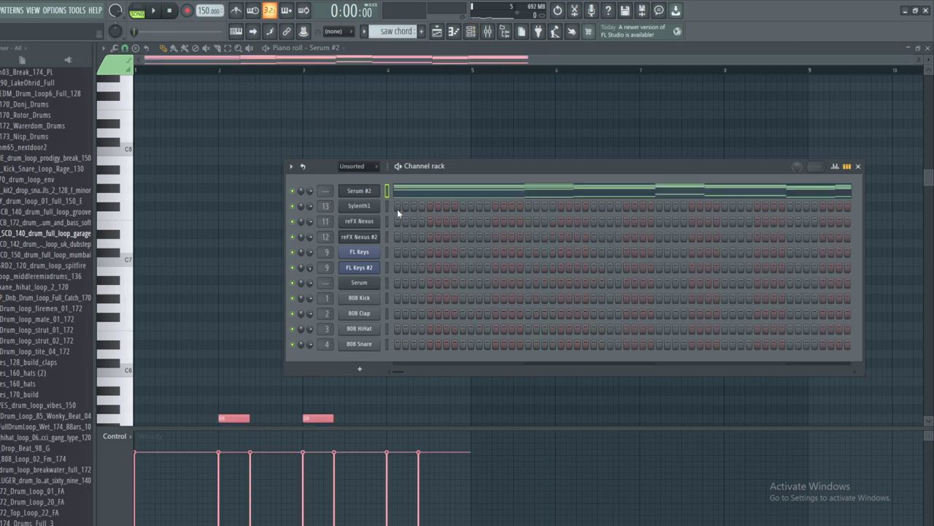
- Play the saw chord pattern to hear the Serum #2 sound, and stop it
left_click(359, 190)
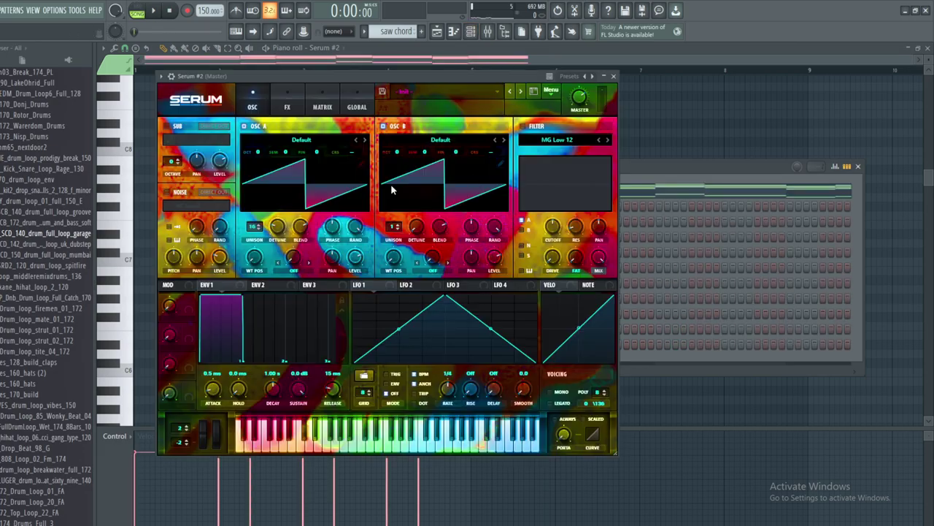
left_click(155, 10)
left_click(626, 165)
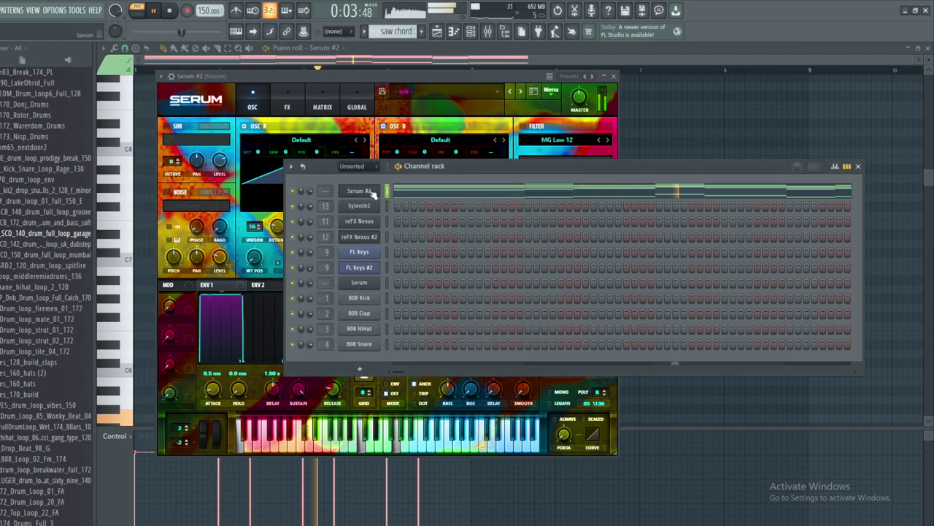
left_click(169, 10)
left_click(238, 76)
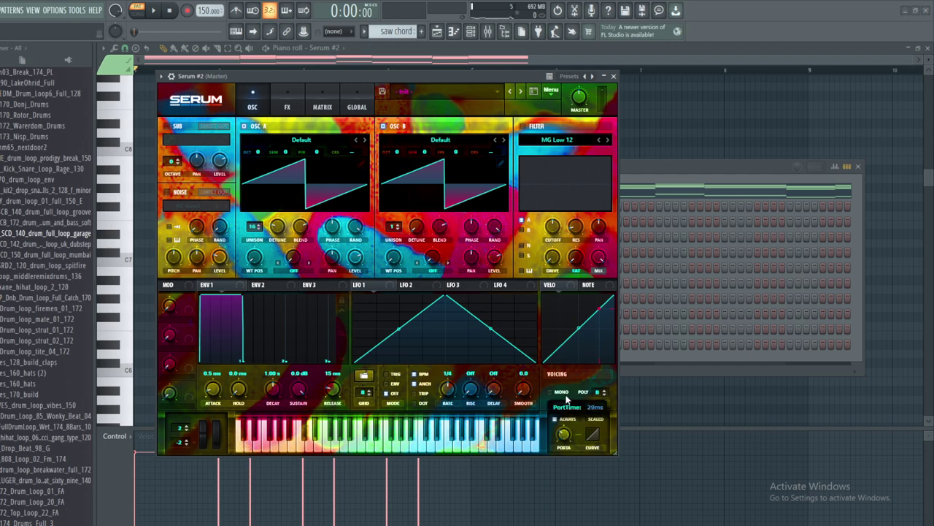
- Raise Serum #2's portamento time to about 86 ms while the pattern plays
left_click(155, 11)
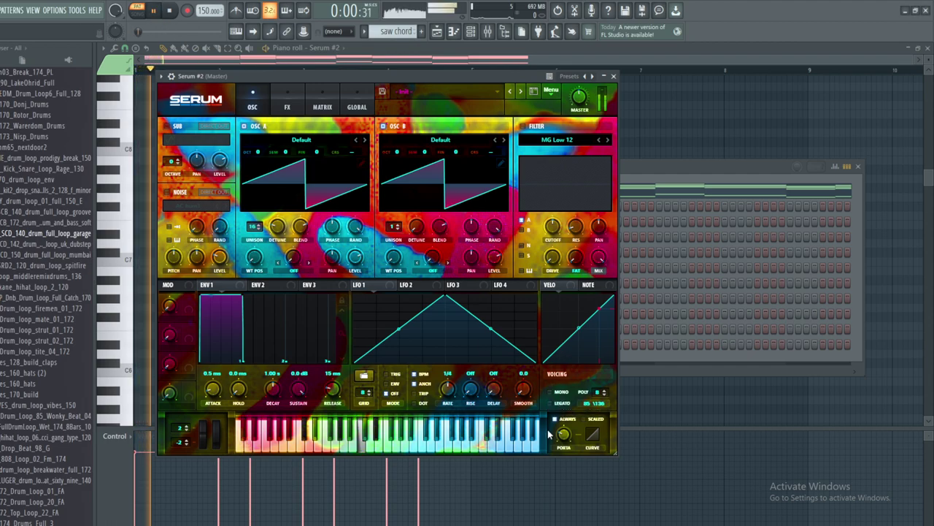
mouse_move(564, 436)
left_click_drag(565, 435, 571, 431)
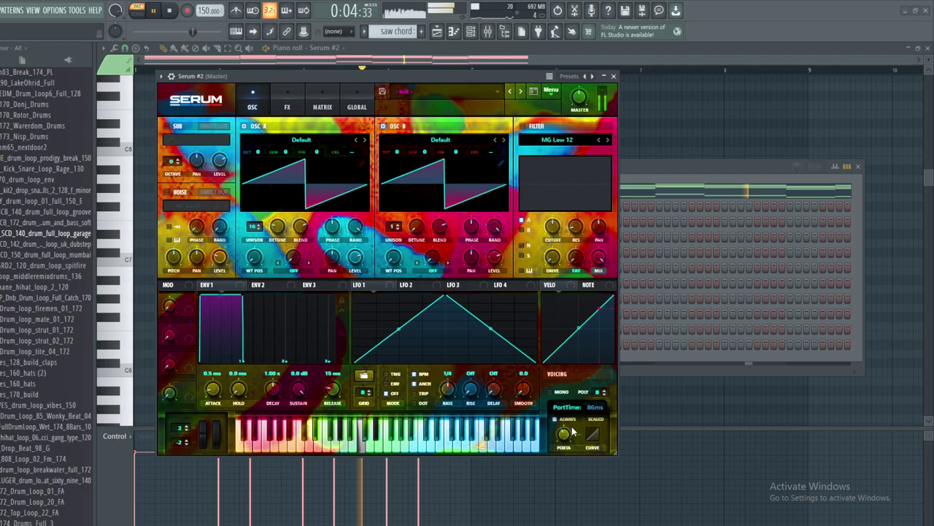
left_click_drag(571, 428, 572, 427)
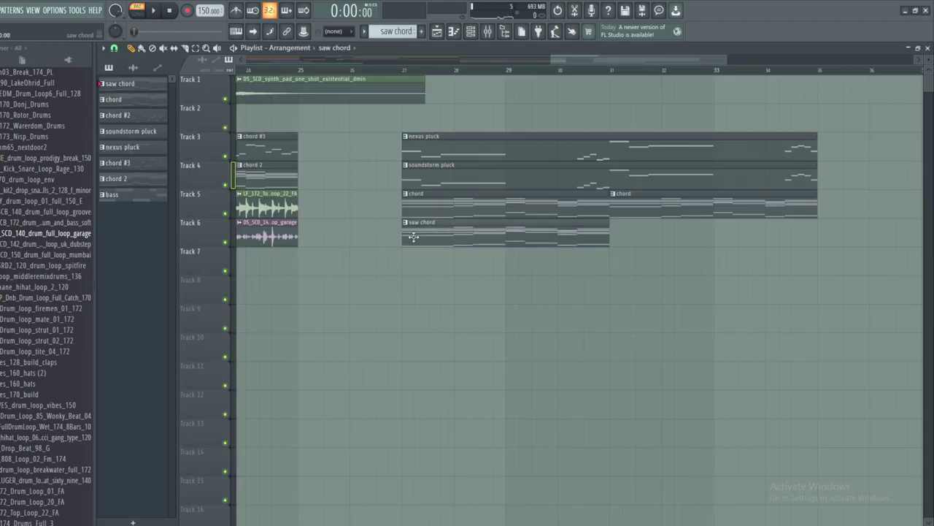
- Add a second saw chord clip after the first one on Track 6 and mute Track 5
left_click(622, 232)
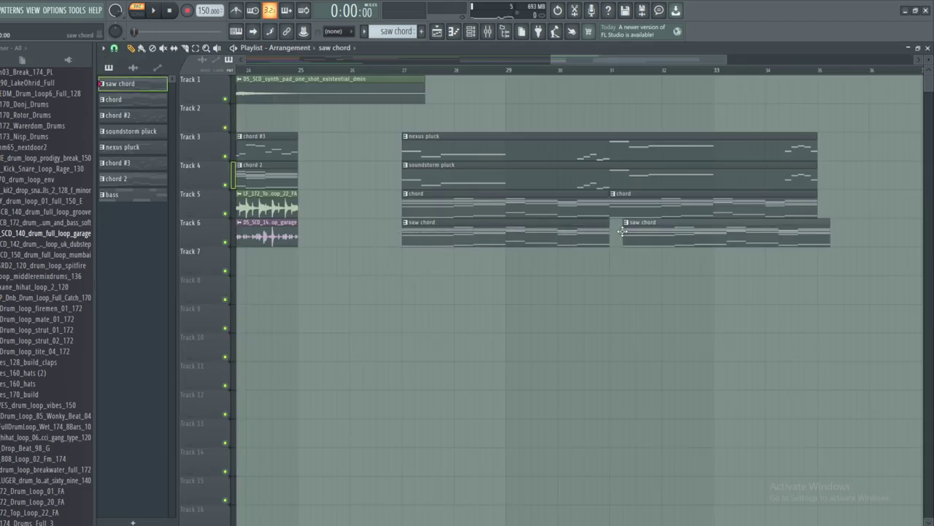
left_click(225, 213)
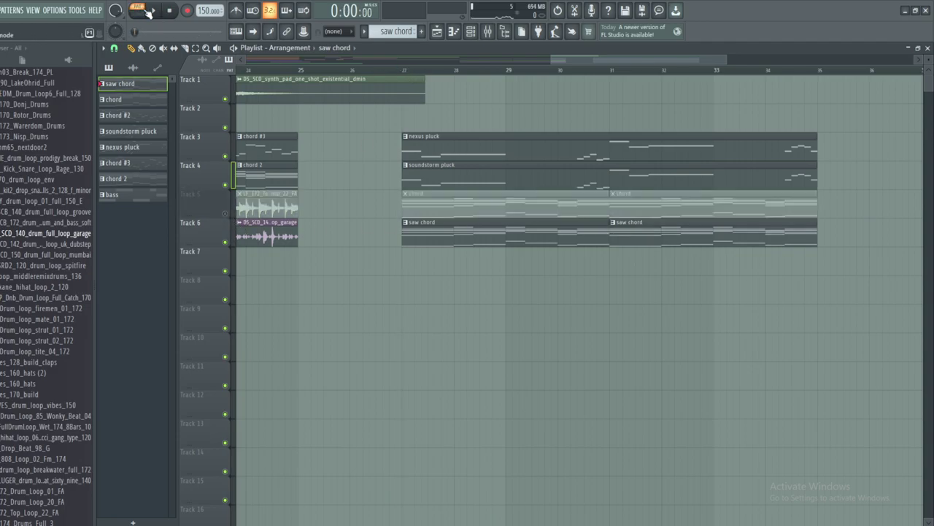
- Play the song from bar 27 and set Serum #2's master volume to about 56%
left_click(405, 70)
left_click(137, 10)
left_click(153, 11)
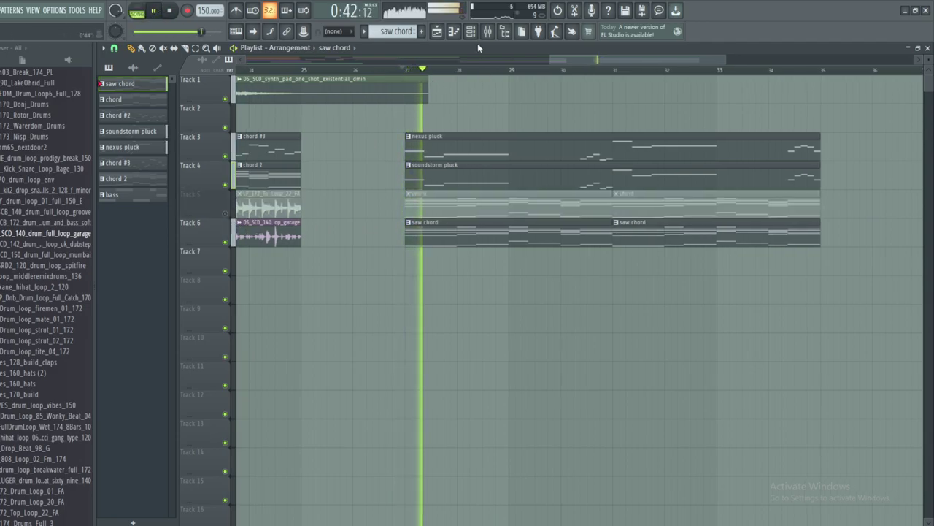
left_click(487, 31)
left_click(471, 31)
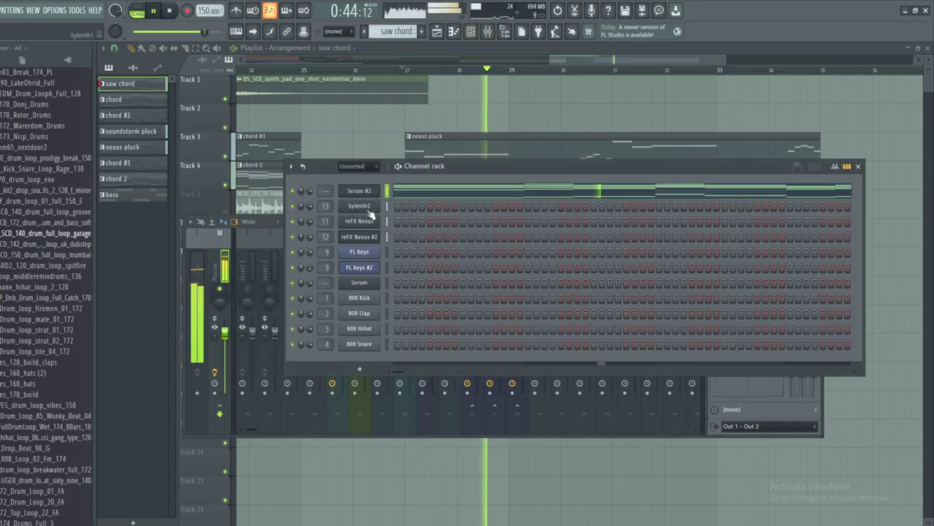
left_click(365, 190)
mouse_move(582, 100)
left_mouse_down()
mouse_move(588, 94)
mouse_move(580, 104)
left_mouse_up()
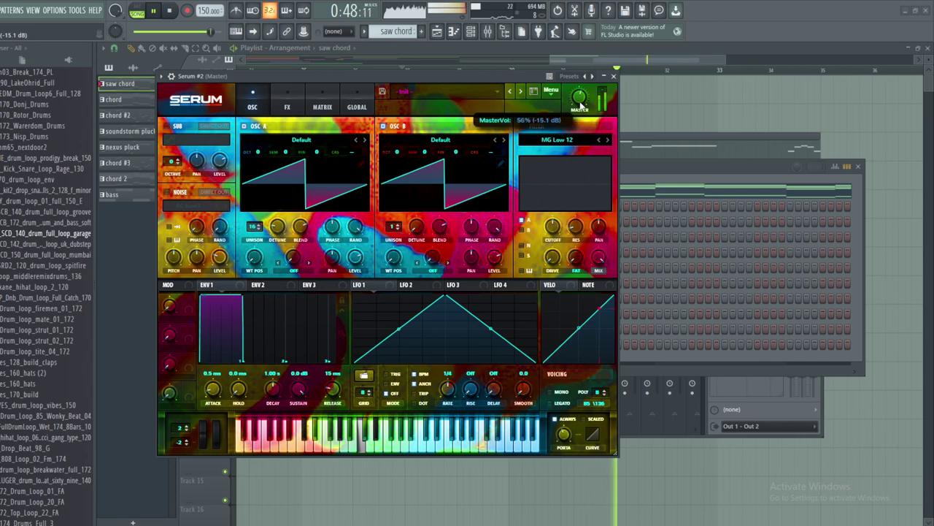
left_click(160, 76)
left_click(343, 111)
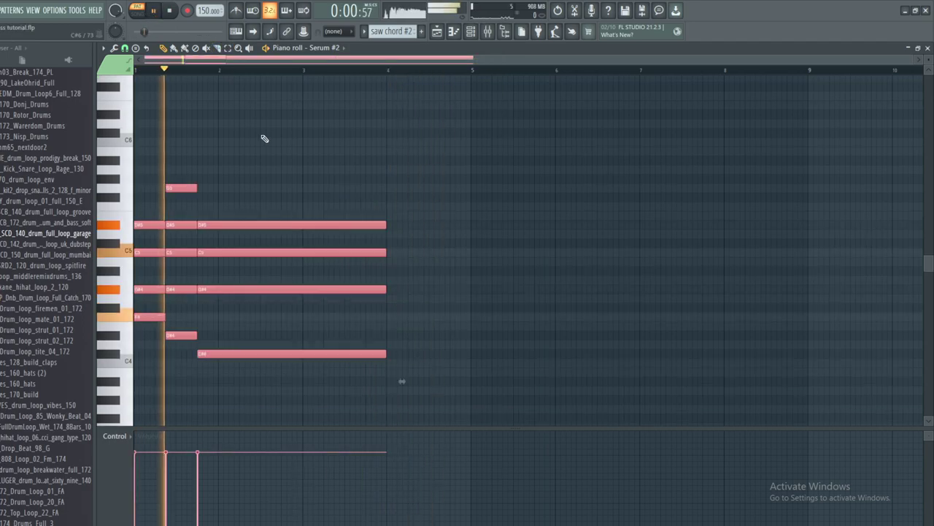
- Play back the saw chord #2 pattern in the piano roll to check its chord progression
scroll(401, 125, "down", 5)
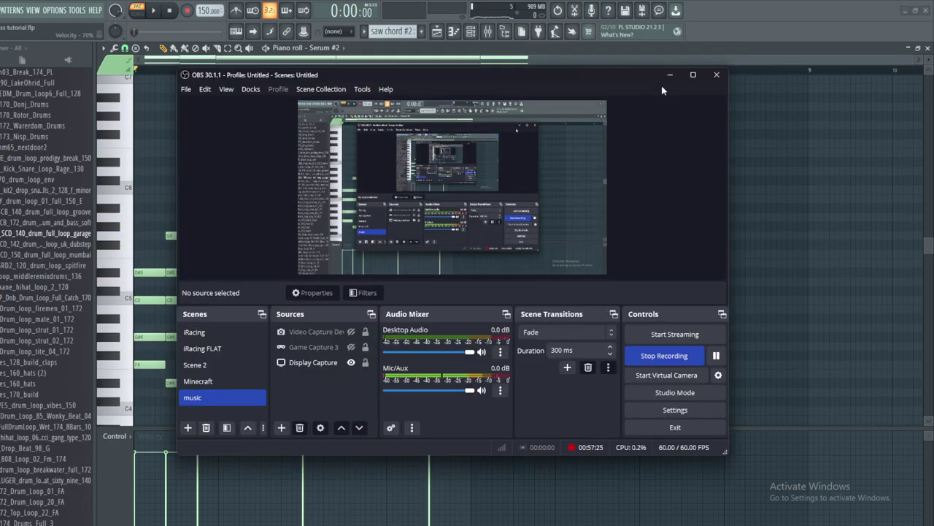
left_click(670, 75)
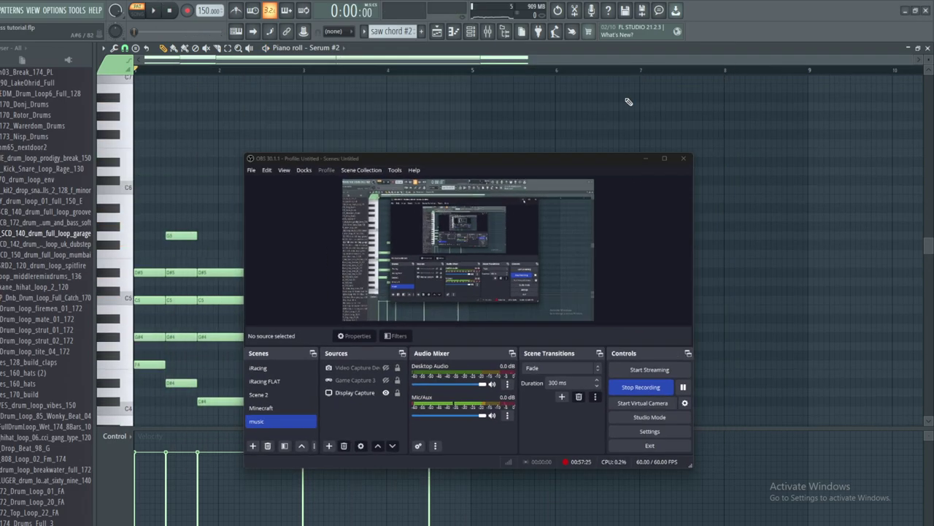
left_click(153, 11)
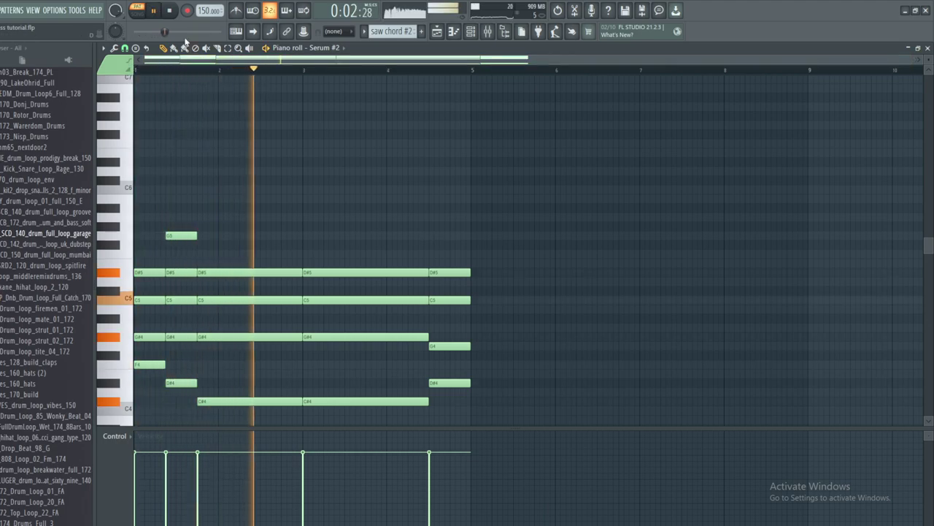
left_click(168, 11)
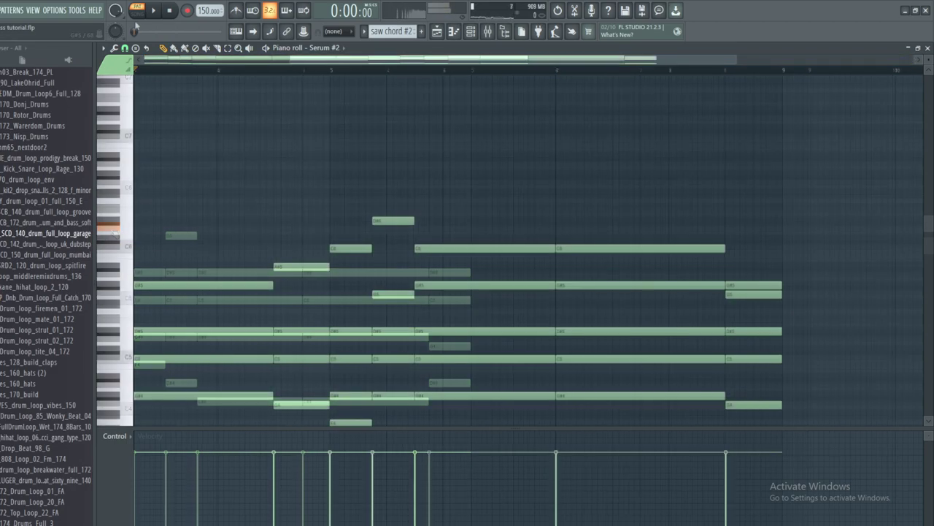
key("space")
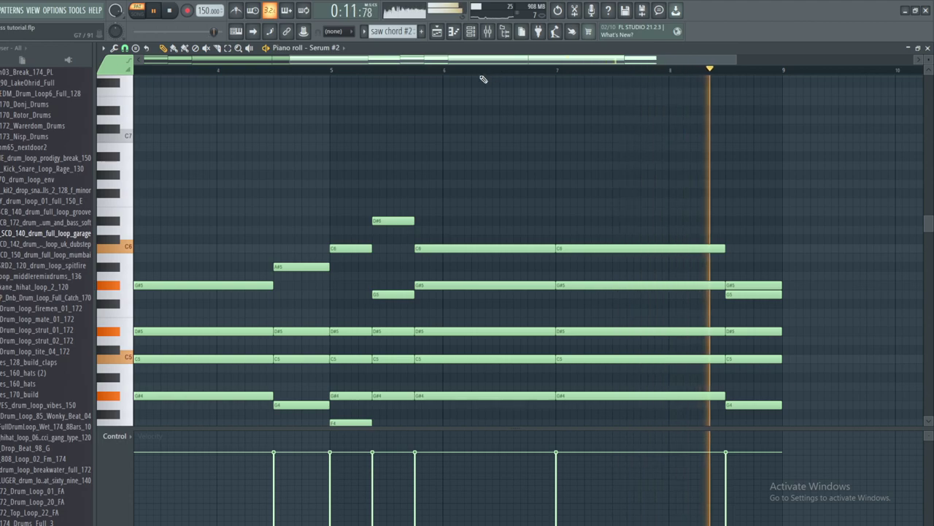
key("ctrl+space")
- Copy the Serum #2 chord notes and paste them into the Serum #3 channel
key("F6")
right_click(365, 192)
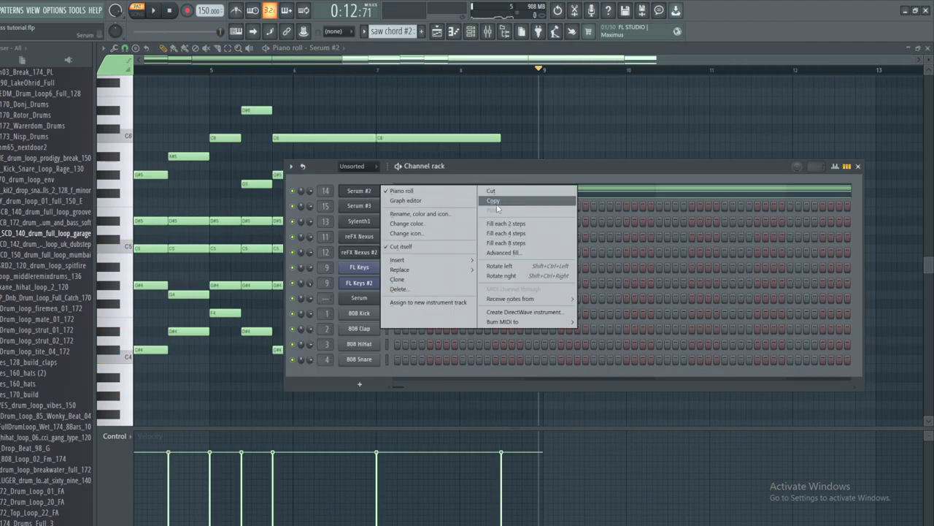
left_click(493, 200)
right_click(370, 208)
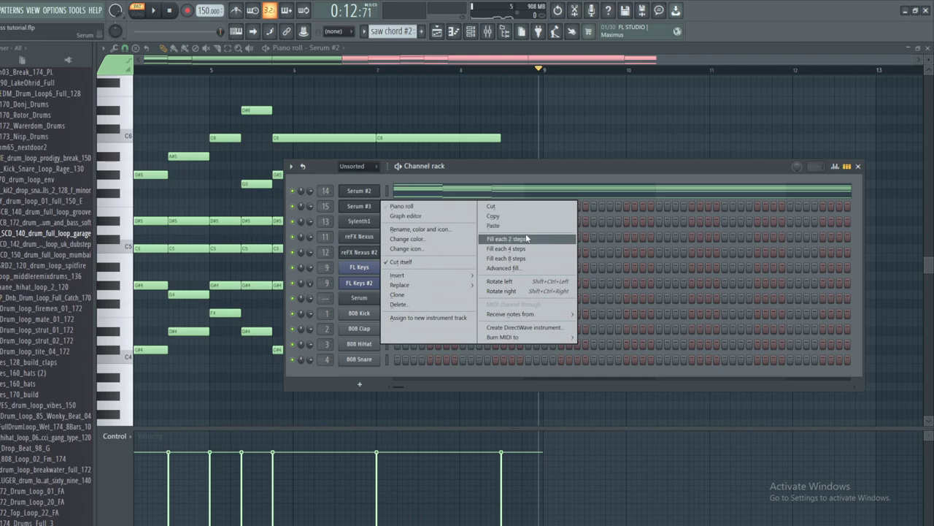
left_click(526, 231)
- Play the layered saw chord #2 pattern and adjust the detune of oscillators A and B in Serum #3
key("space")
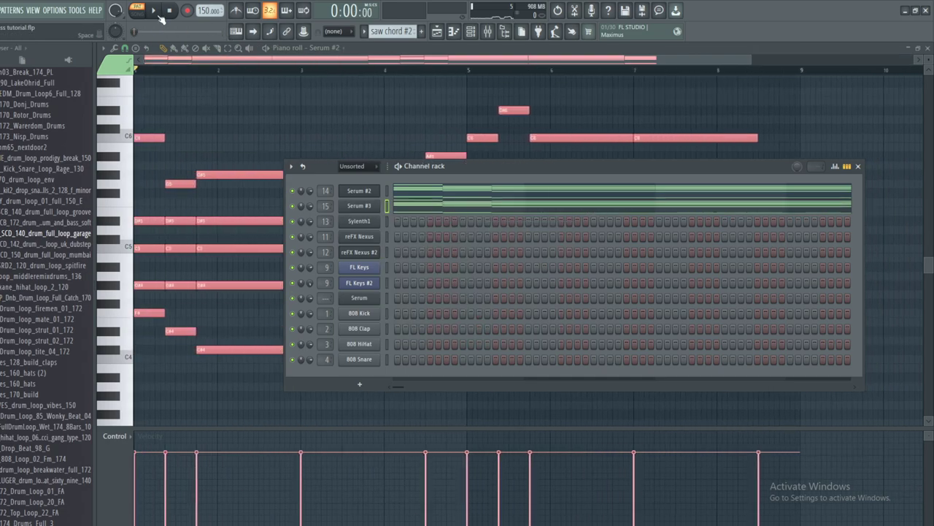
key("F6")
key("F6")
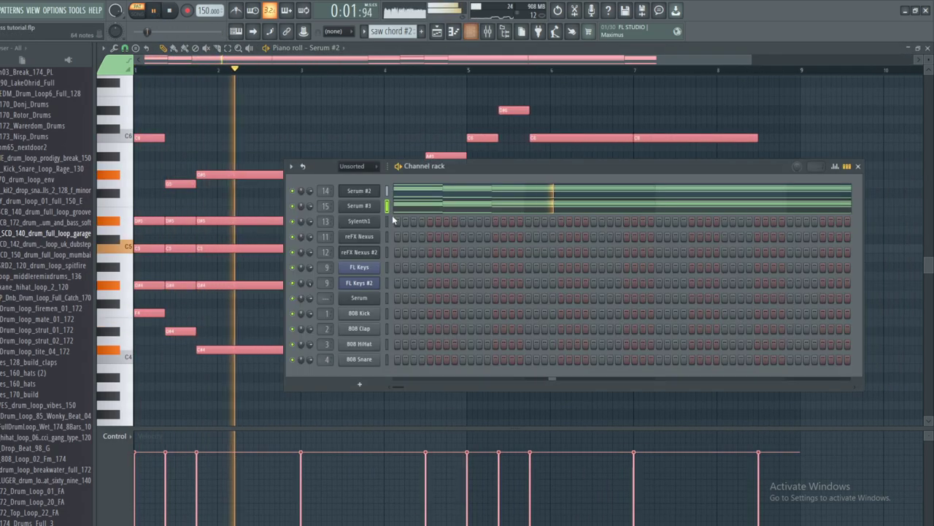
left_click(360, 209)
left_click_drag(356, 268, 358, 266)
left_click_drag(495, 268, 492, 266)
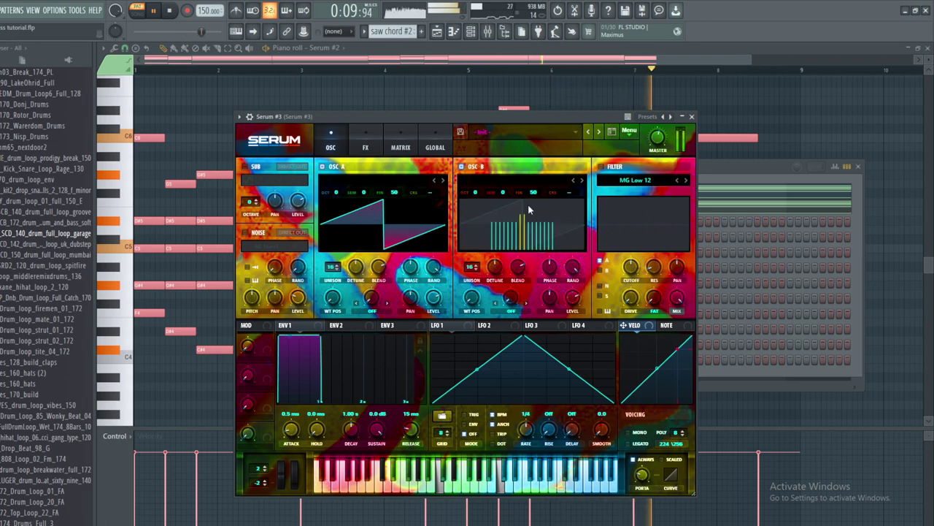
- Play the song from about bar 27 and set the Serum #2 mixer track level to about -2.1 dB
left_click(488, 32)
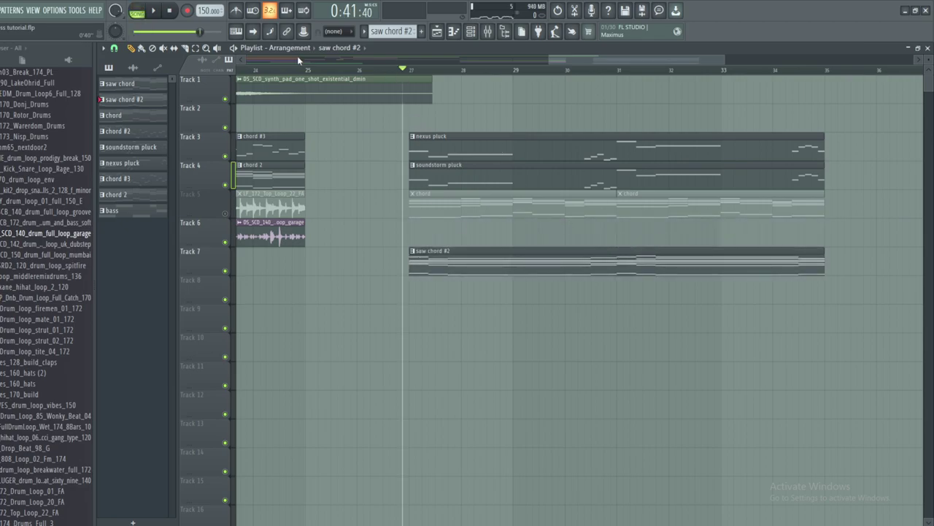
key("space")
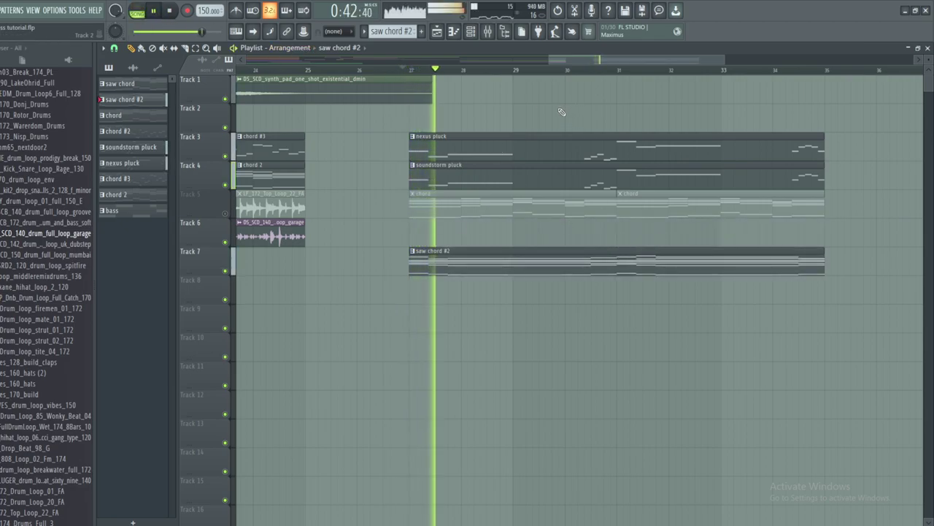
left_click(493, 37)
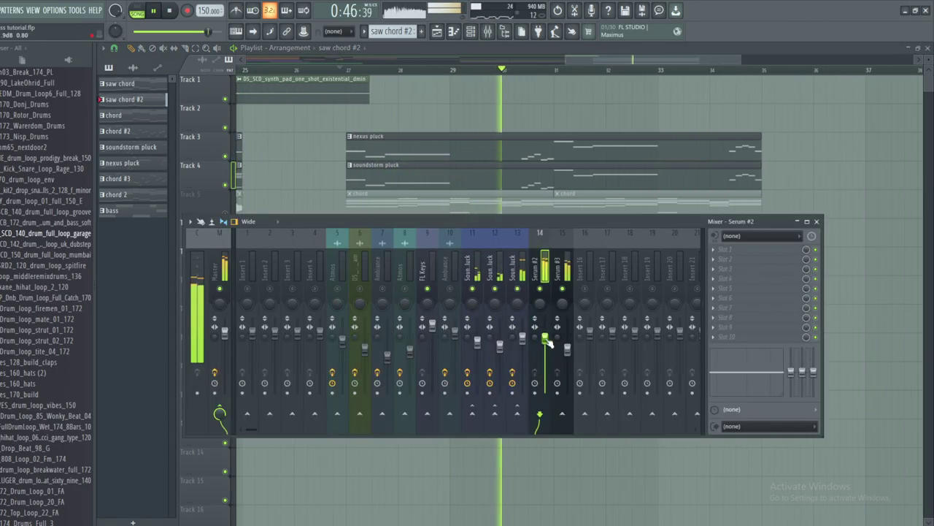
left_click(545, 338)
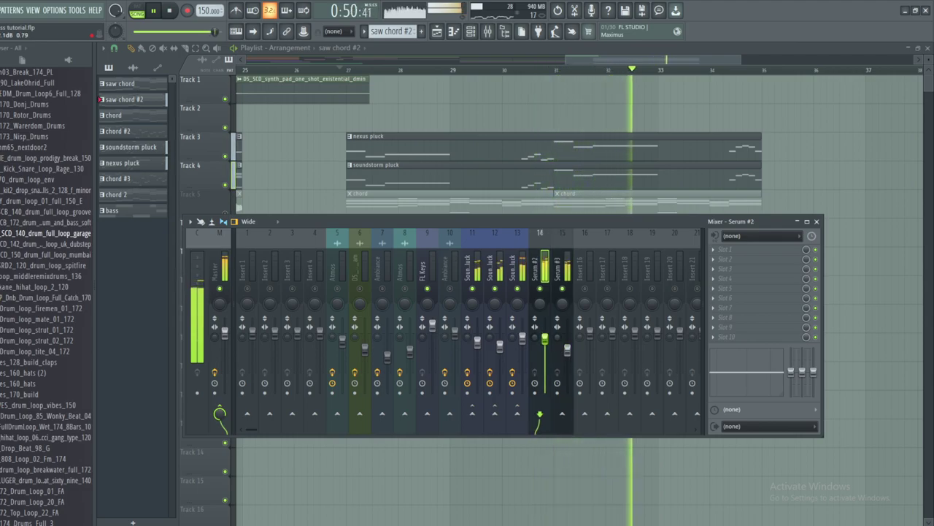
left_click(614, 59)
left_click_drag(614, 59, 619, 63)
left_click(169, 10)
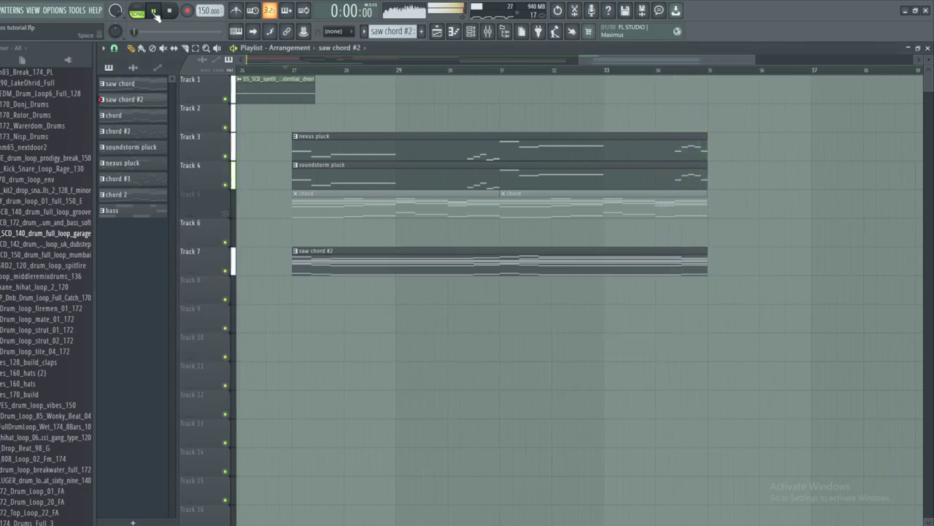
- Adjust the pitch amount in the modulation matrix of the Soundstorm Pluck's reFX Nexus, and start playback
key("F6")
left_click(361, 237)
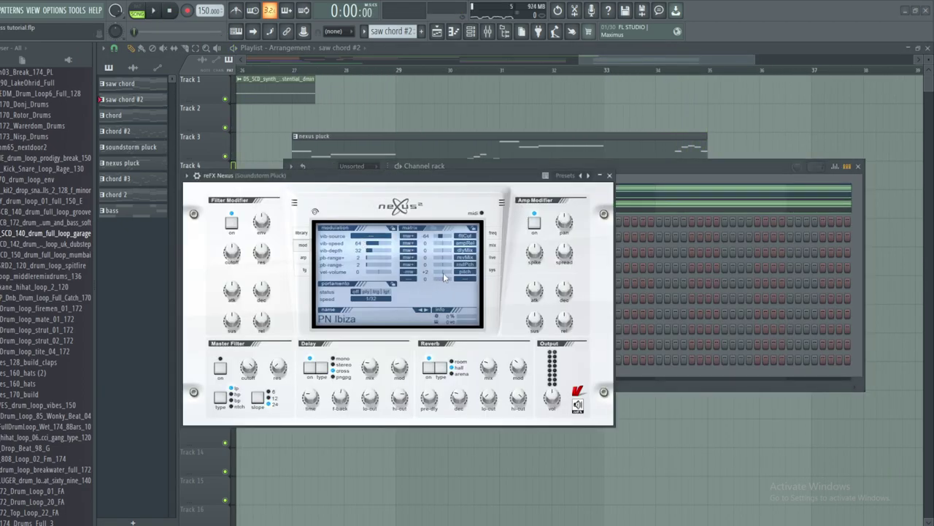
left_click_drag(443, 274, 443, 268)
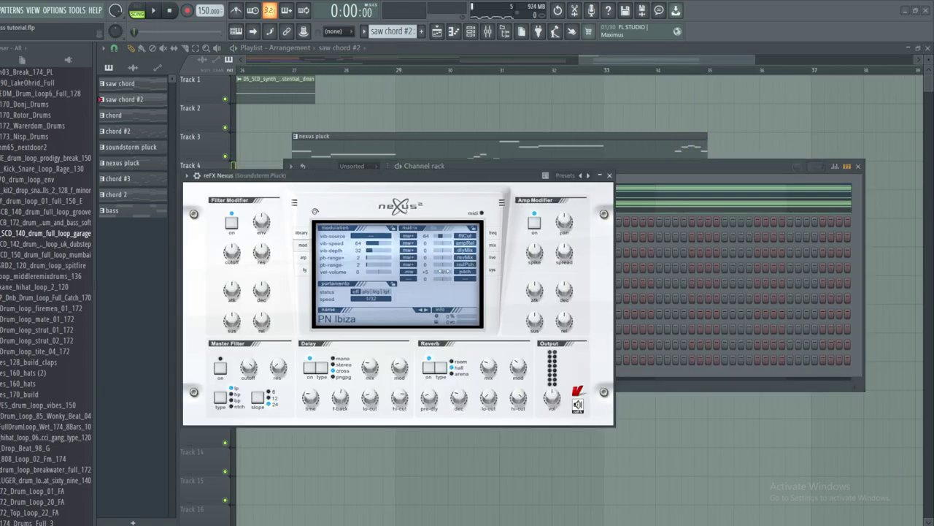
left_click(153, 10)
key("F6")
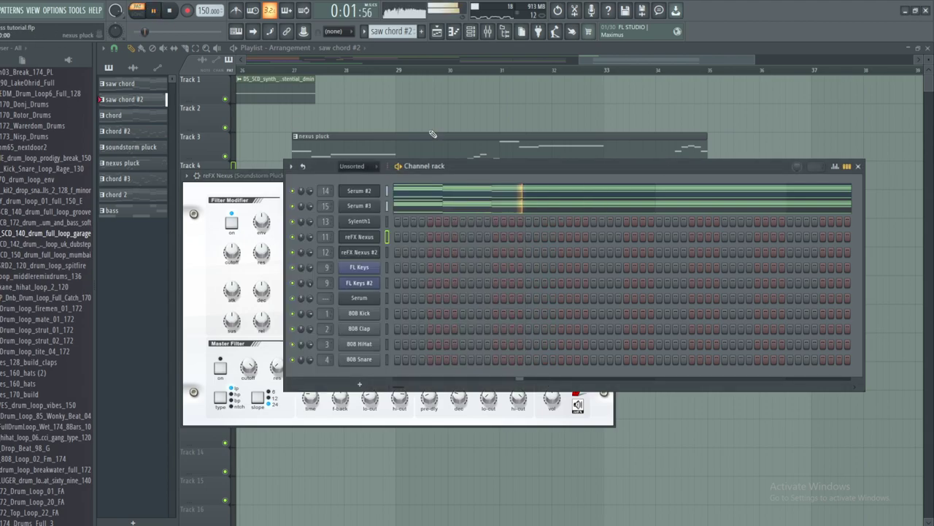
- Play the song from bar 27, toggle the Sylenth1 channel, and adjust the velocity curve in the Soundstorm Pluck's reFX Nexus
left_click(294, 68)
left_click(470, 32)
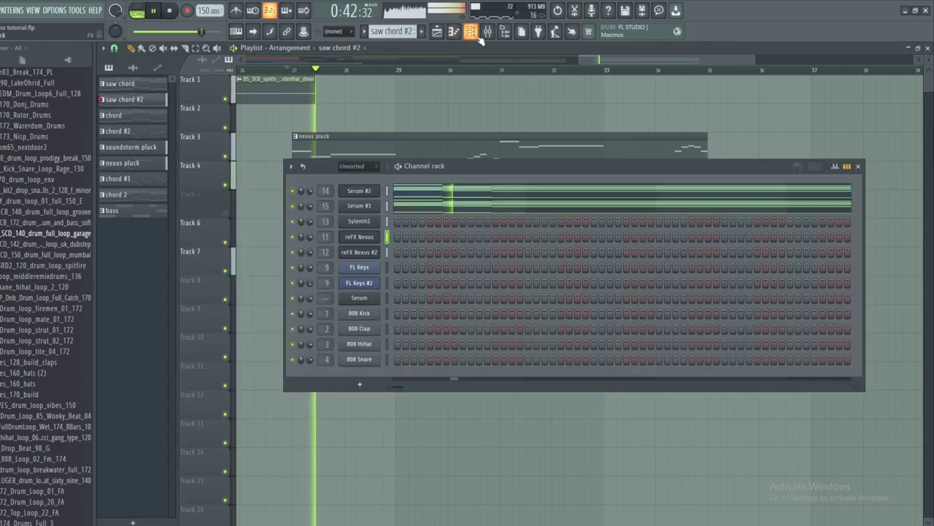
left_click(293, 221)
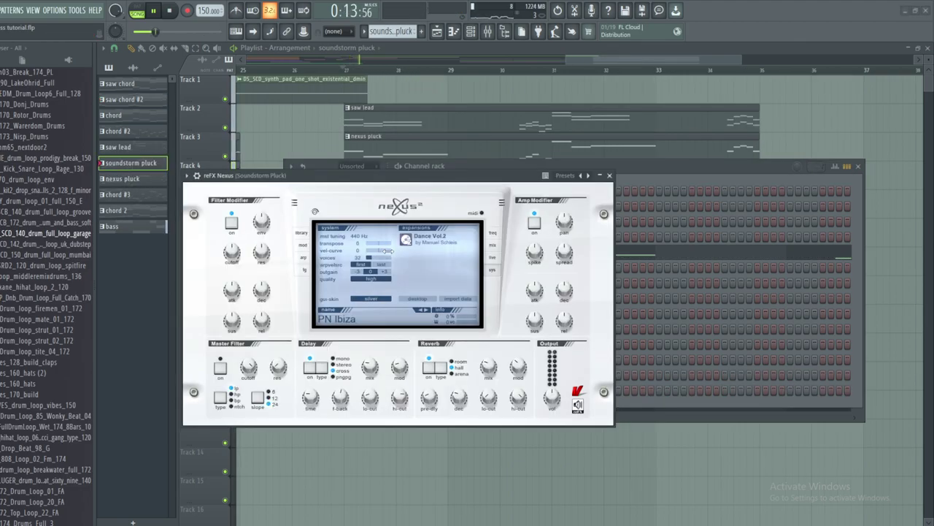
mouse_move(401, 254)
left_mouse_down()
mouse_move(426, 252)
mouse_move(387, 250)
left_mouse_up()
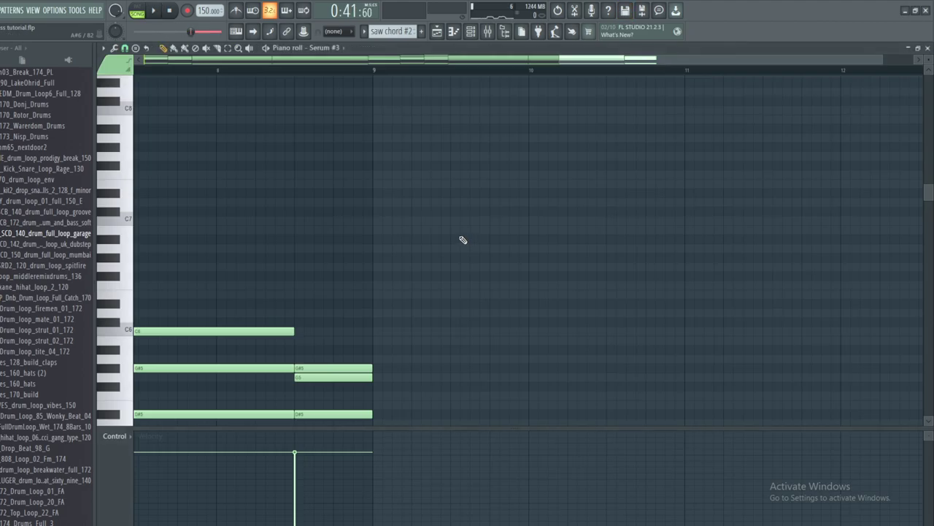
- Select and copy the lowest row of root notes around C2 across all eight bars of the Serum #3 chord part
scroll(461, 242, "down", 8)
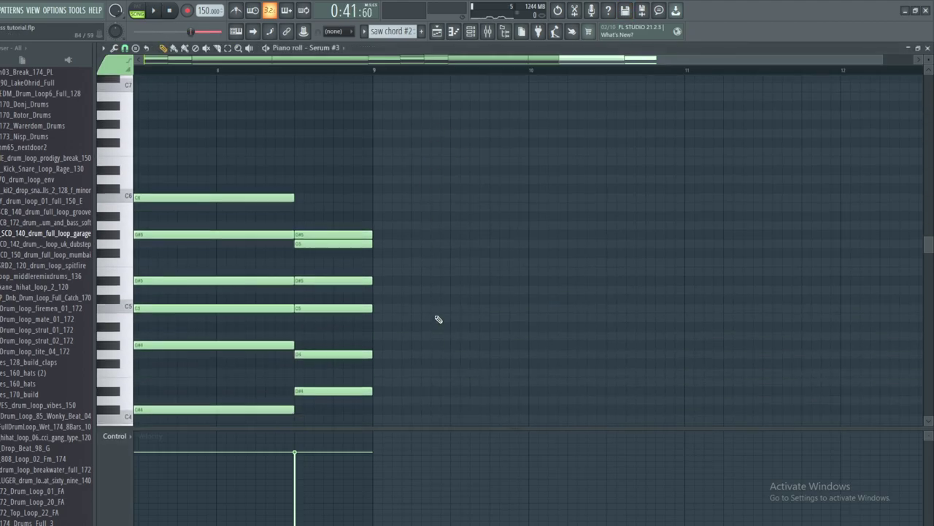
scroll(483, 290, "down", 1)
left_click_drag(559, 60, 144, 60)
left_click_drag(740, 346, 132, 180)
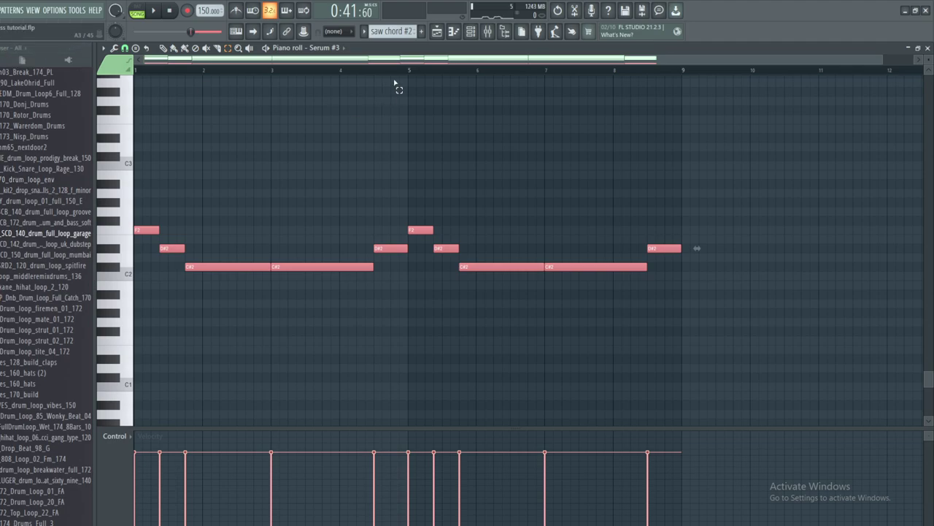
- Create a new empty pattern named bass
left_click(437, 31)
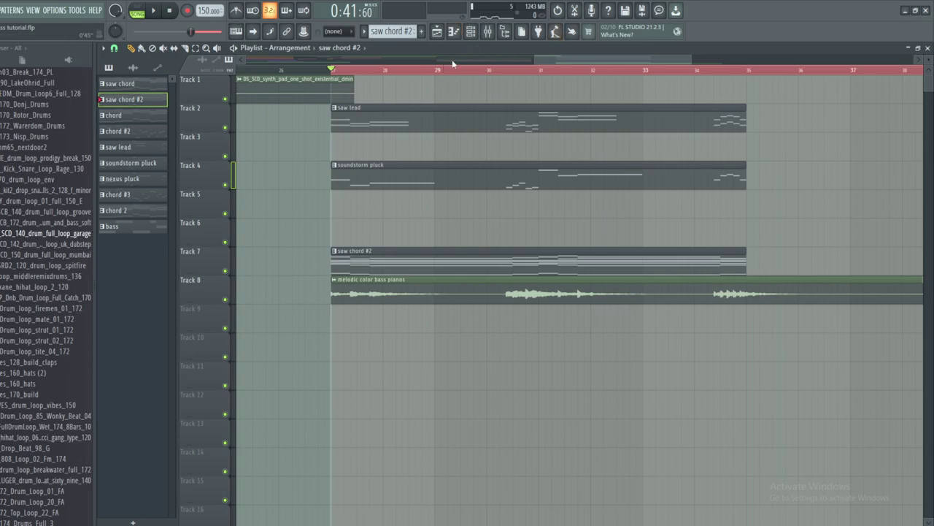
left_click(471, 31)
left_click(392, 34)
left_click(509, 143)
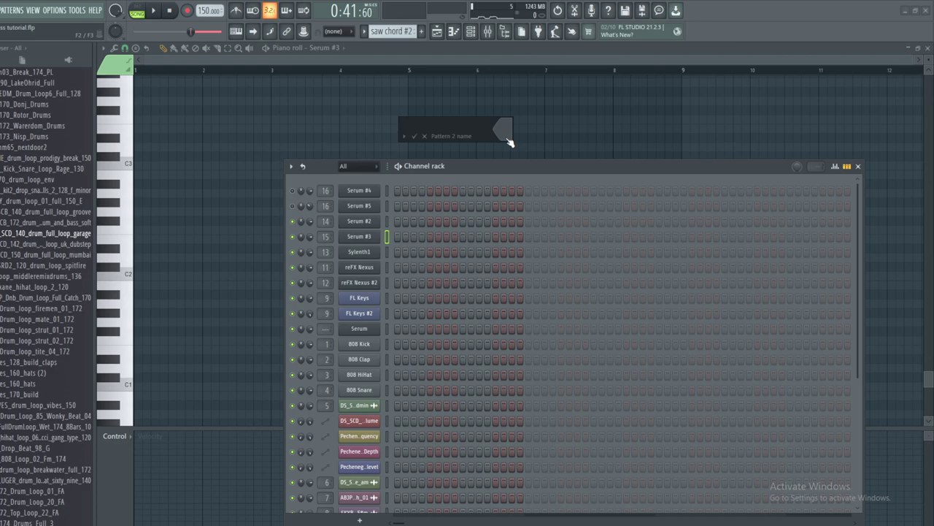
key("Return")
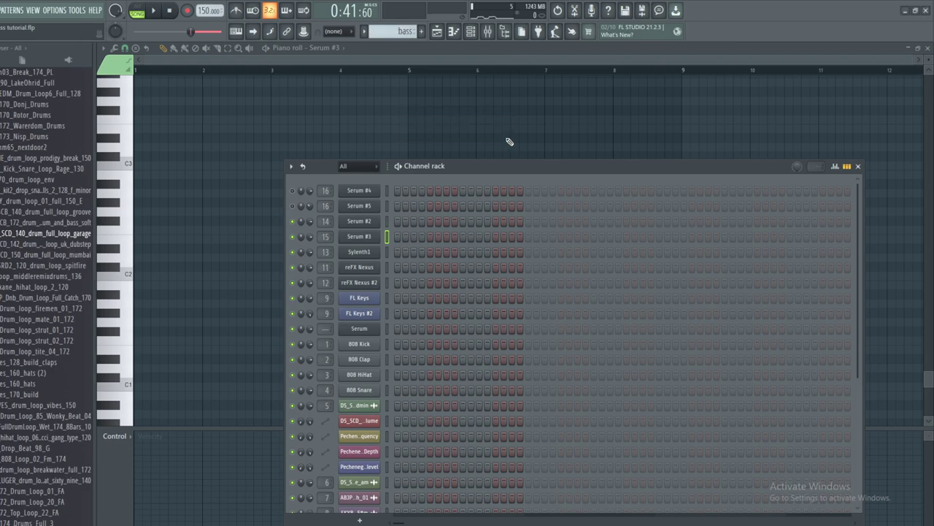
- Insert a new Serum channel, load the BS Dirt Saw preset from the VR folder, and audition a low note
right_click(359, 192)
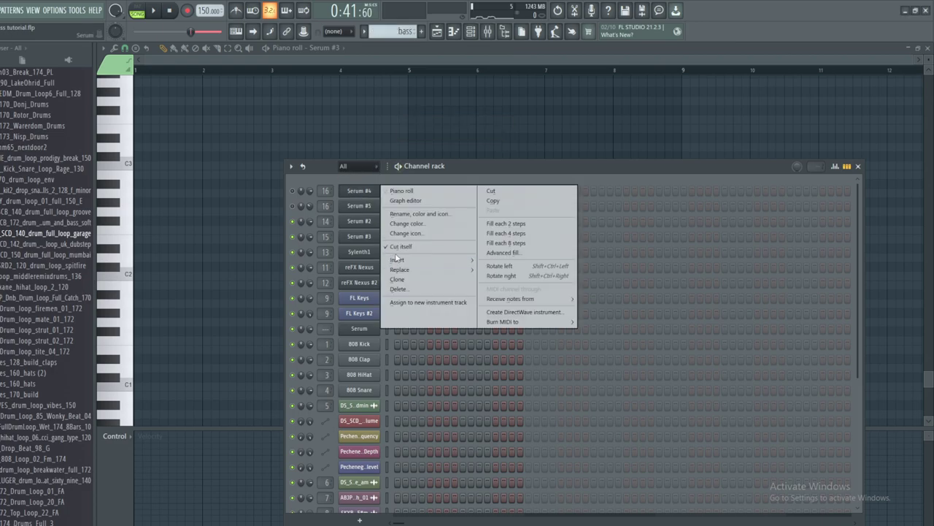
mouse_move(400, 260)
left_click(600, 168)
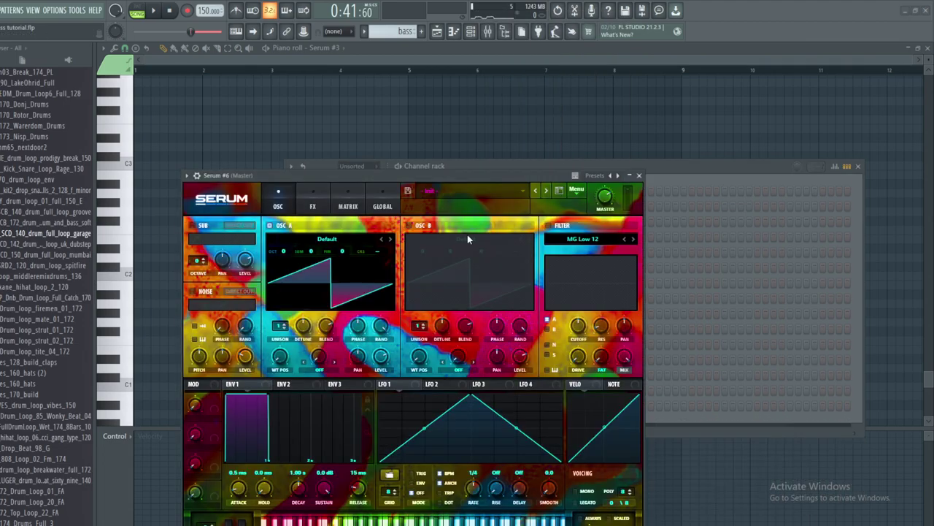
left_click_drag(450, 178, 392, 91)
left_click(383, 105)
mouse_move(386, 262)
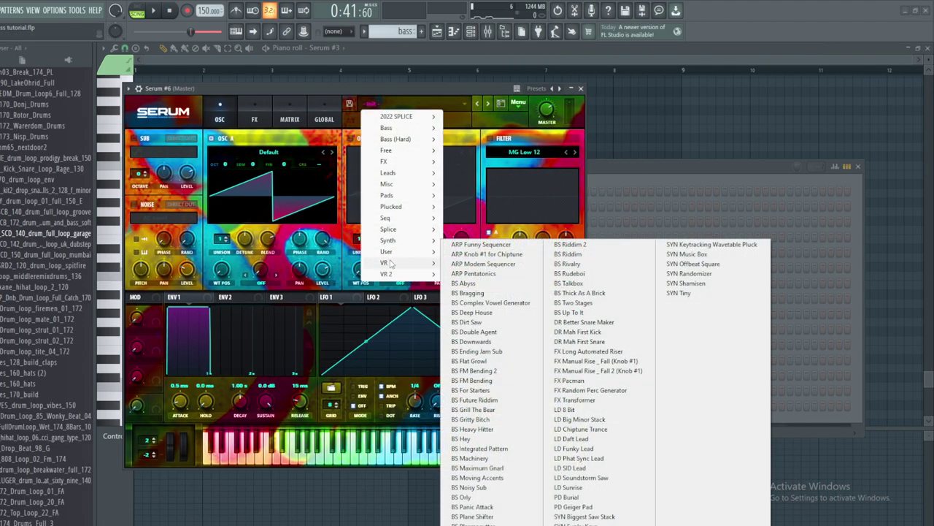
left_click(511, 322)
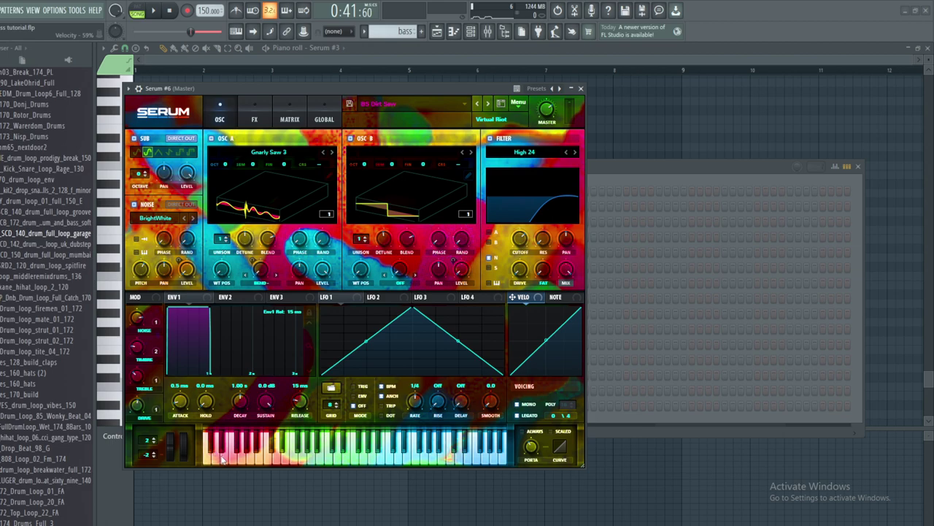
left_click(219, 459)
- Paste the copied root notes into the Serum #6 channel and play the bass pattern
left_click(644, 185)
right_click(369, 192)
left_click(425, 190)
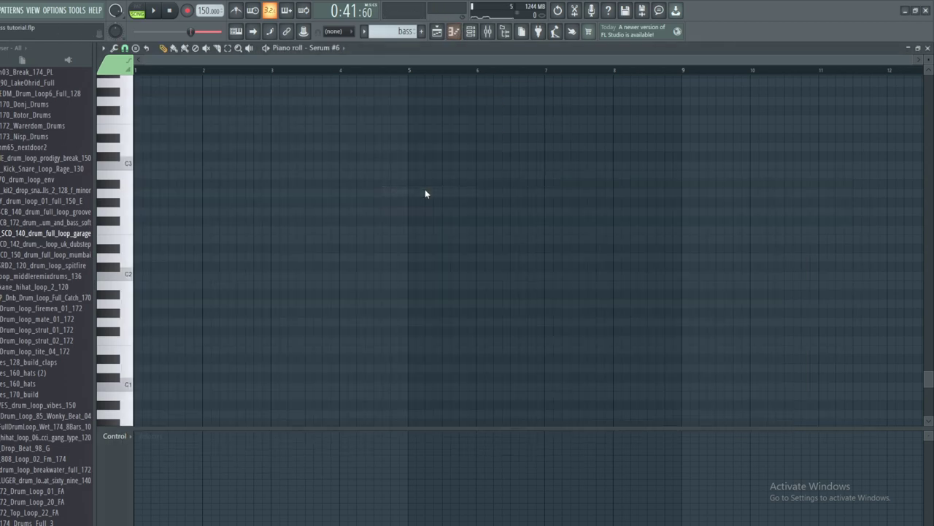
key("ctrl+v")
left_click(156, 11)
key("F6")
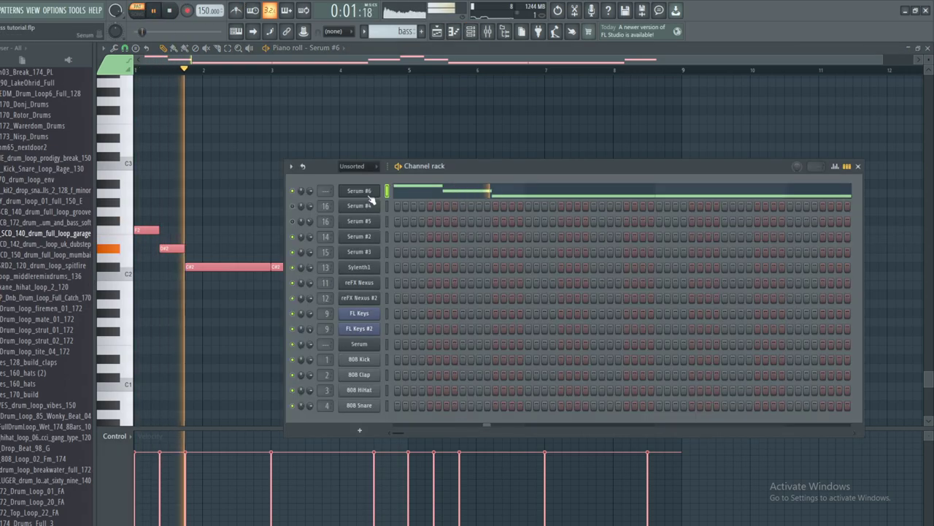
- Stop playback and examine the oscillator A and B settings of the BS Dirt Saw preset in Serum #6
right_click(369, 195)
left_click(246, 92)
left_click(168, 11)
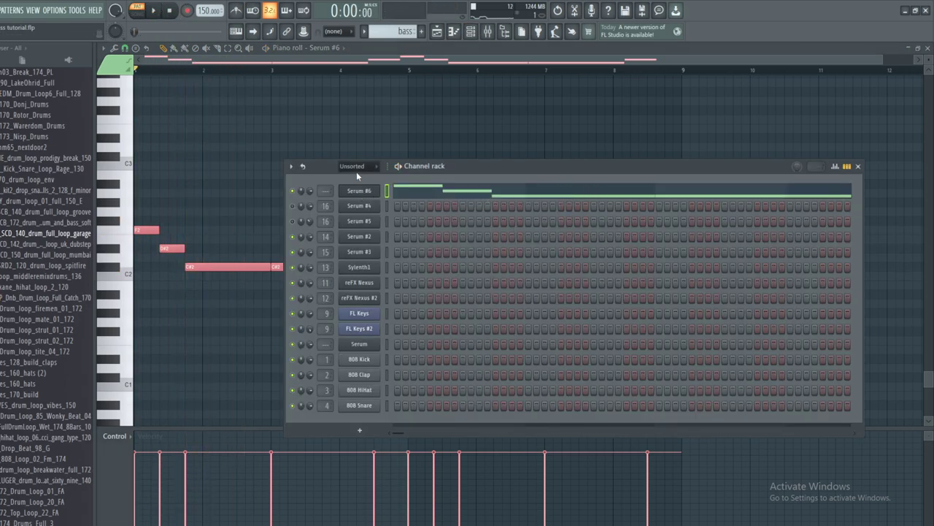
left_click(359, 190)
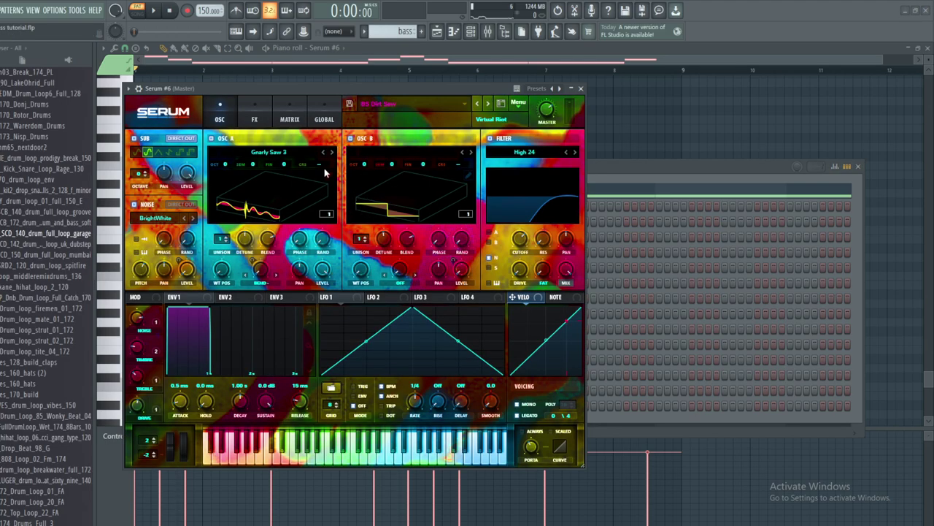
left_click_drag(286, 164, 295, 158)
left_click_drag(423, 165, 427, 161)
left_click(581, 90)
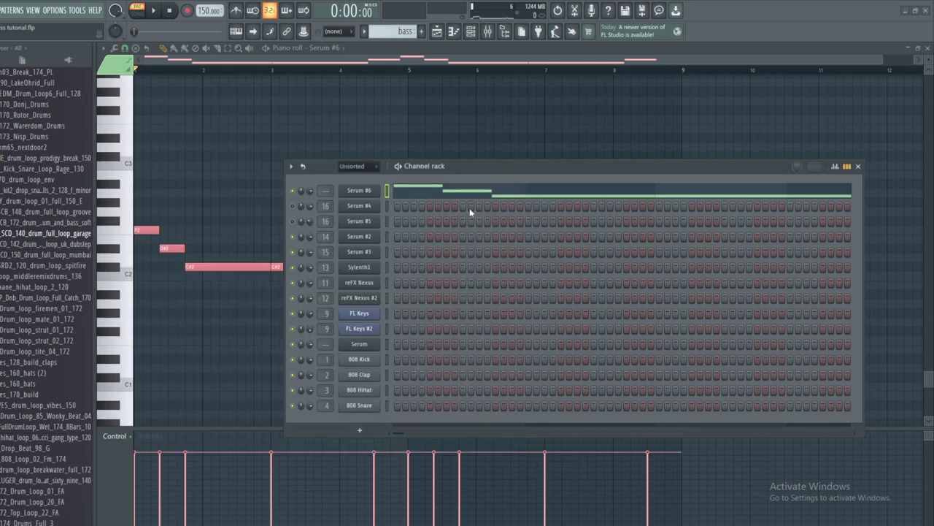
- Layer a new Serum channel using the notes copied from Serum #6, and toggle Serum #6 while playing the bass pattern
right_click(358, 191)
left_click(504, 203)
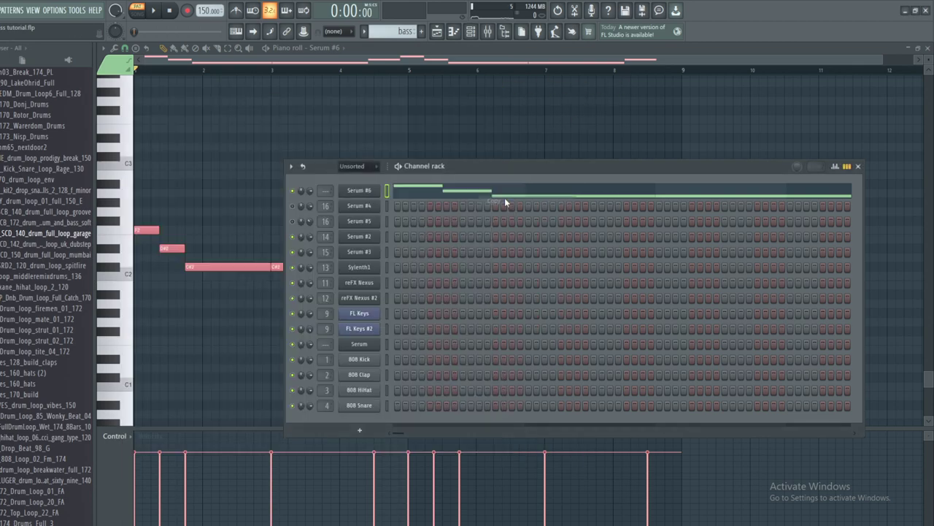
right_click(372, 191)
mouse_move(409, 259)
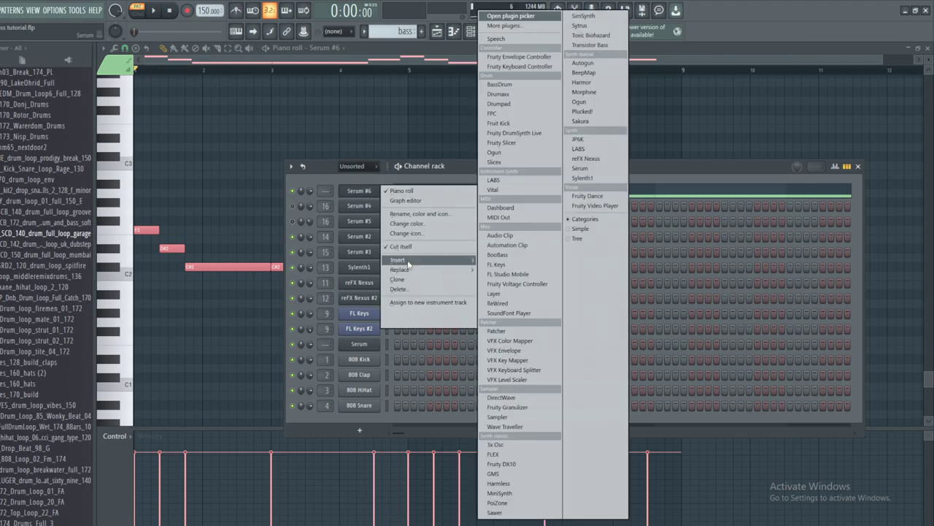
left_click(584, 168)
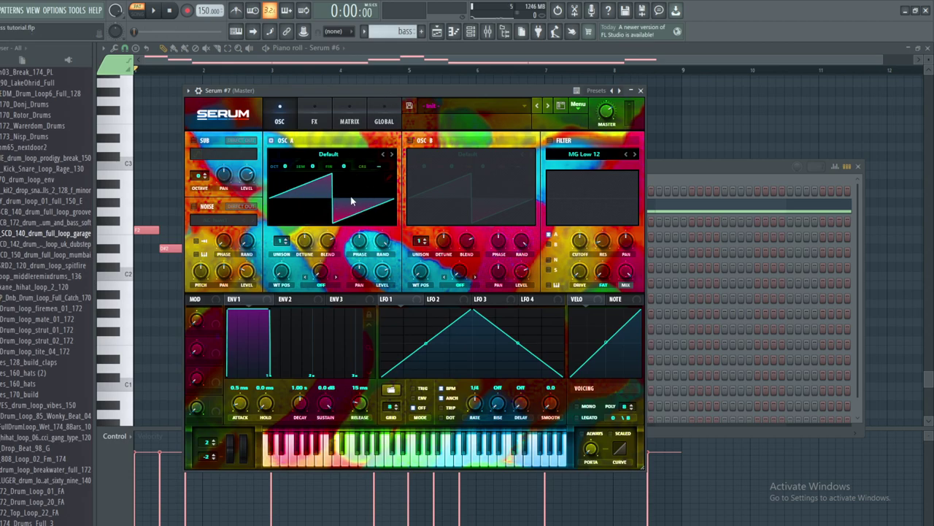
key("space")
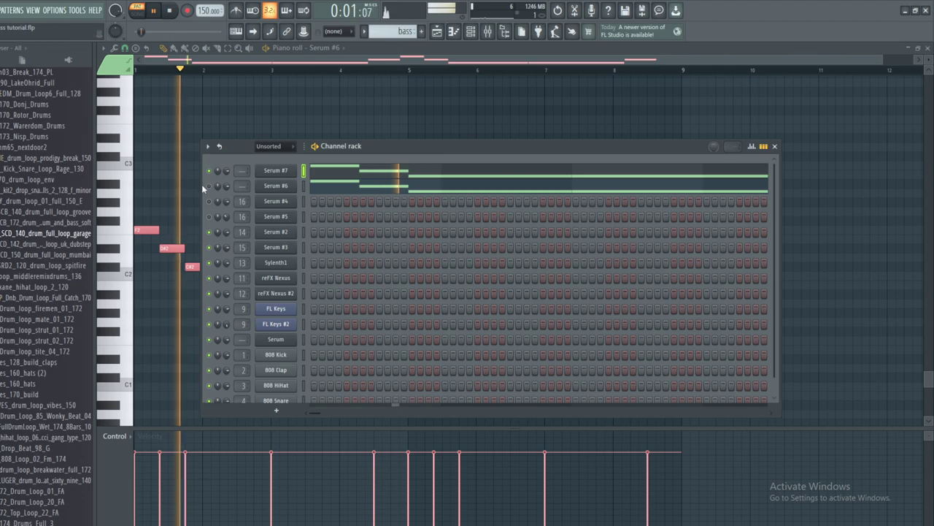
left_click(210, 186)
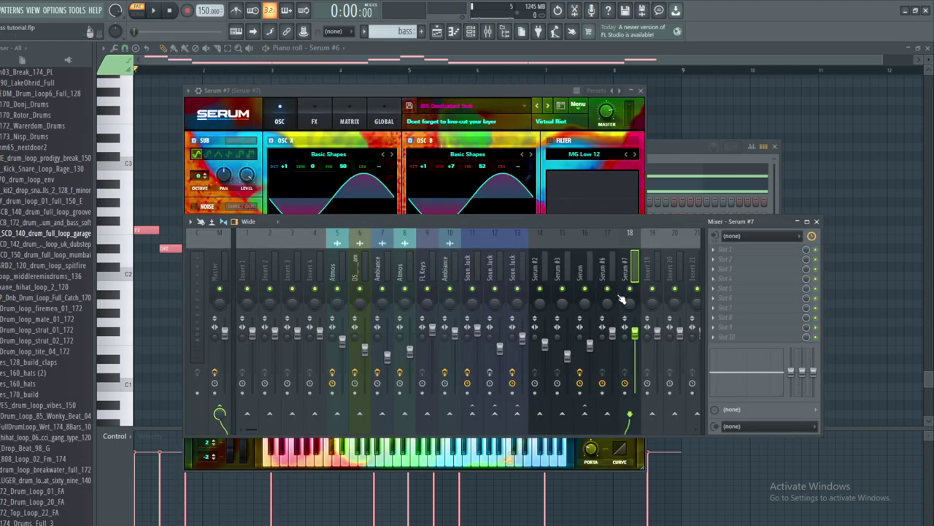
- Load the SUB BASS mixer track state onto the Serum #7 mixer track
right_click(634, 283)
mouse_move(658, 285)
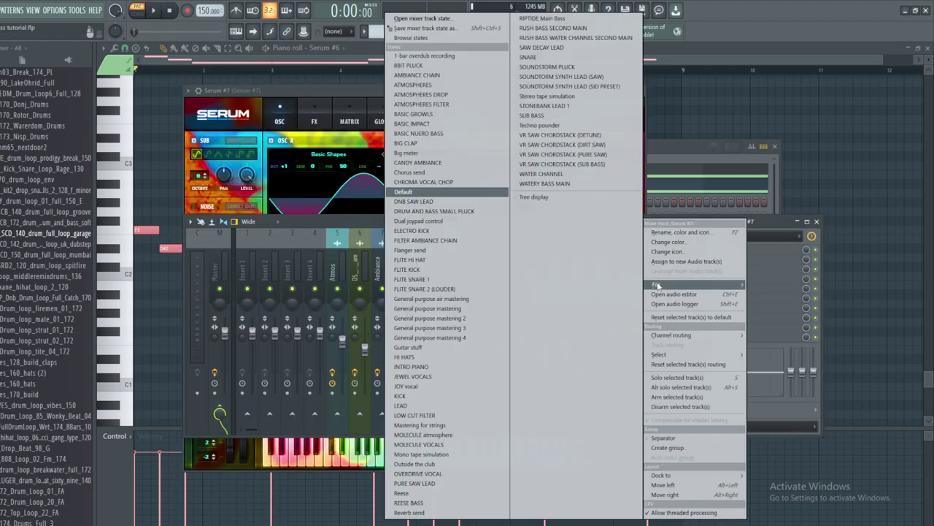
left_click(555, 115)
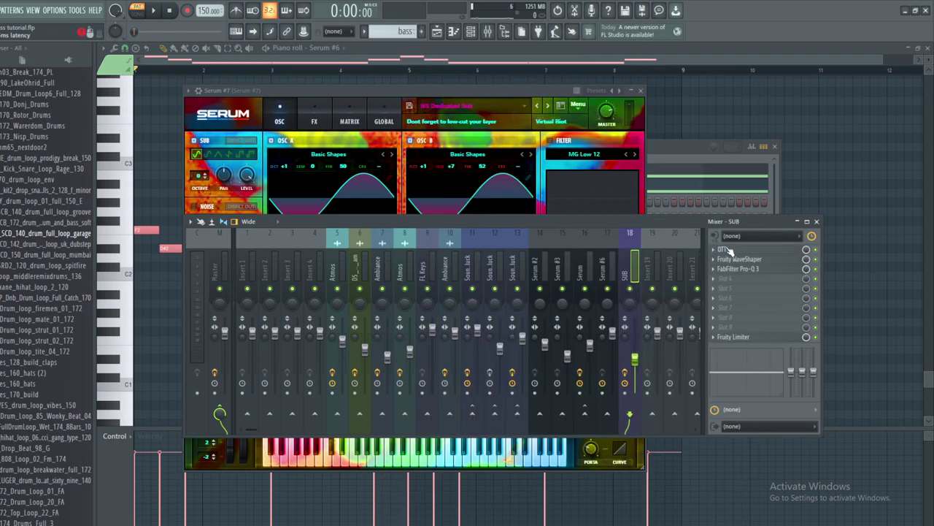
- Examine the OTT, Fruity WaveShaper and FabFilter Pro-Q 3 high-cut settings on the SUB mixer track
left_click(722, 249)
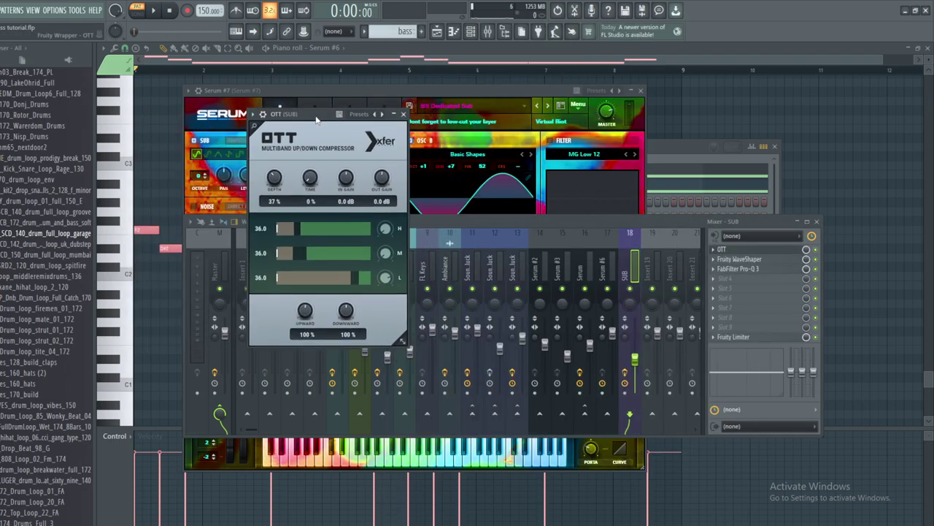
left_click(740, 259)
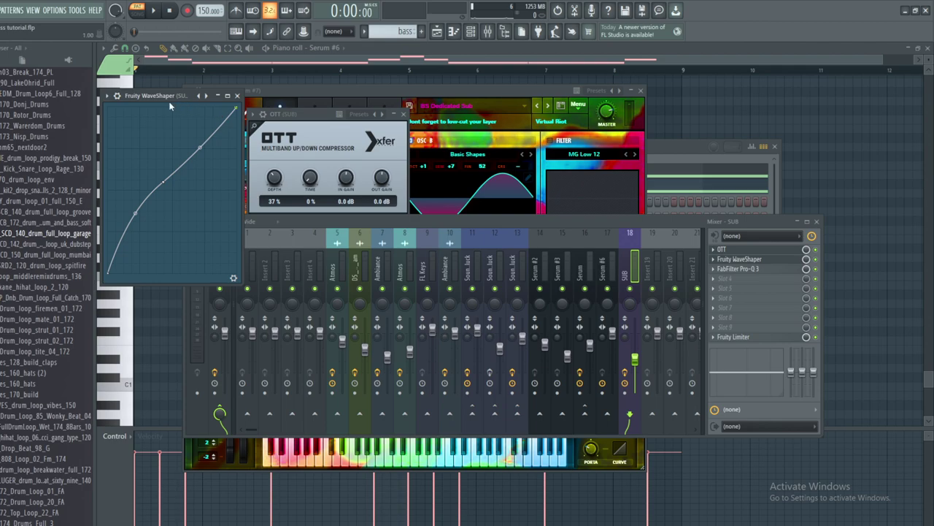
left_click_drag(164, 99, 458, 127)
left_click_drag(308, 114, 283, 106)
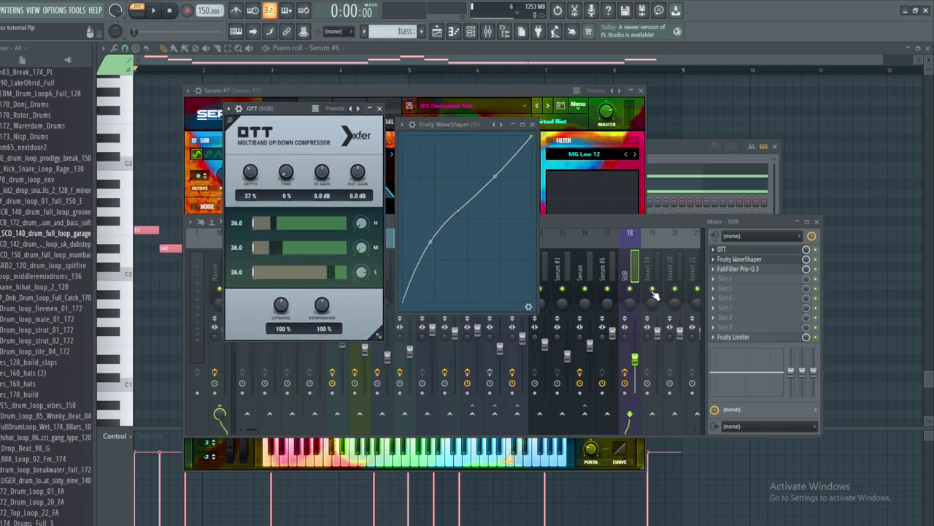
left_click(743, 270)
left_click_drag(290, 140, 604, 148)
left_click_drag(429, 128, 416, 125)
left_click_drag(596, 257, 592, 261)
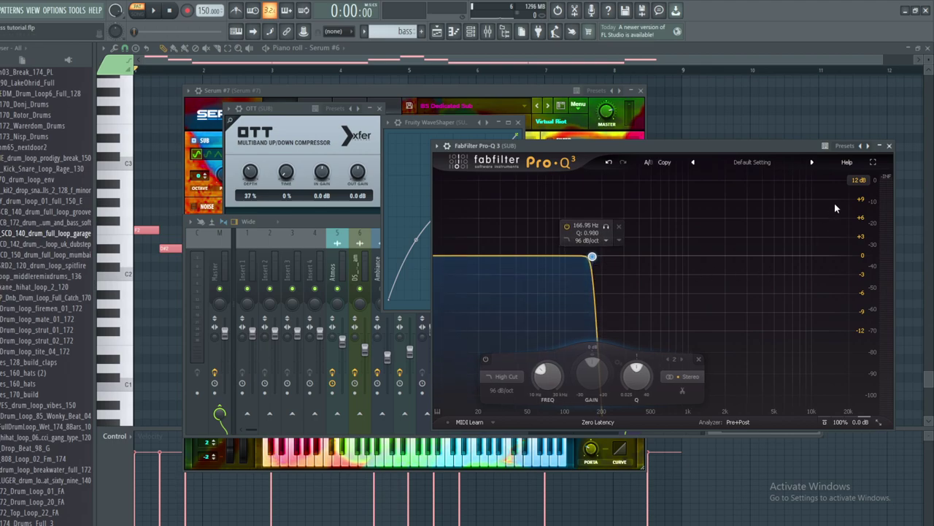
left_click(890, 147)
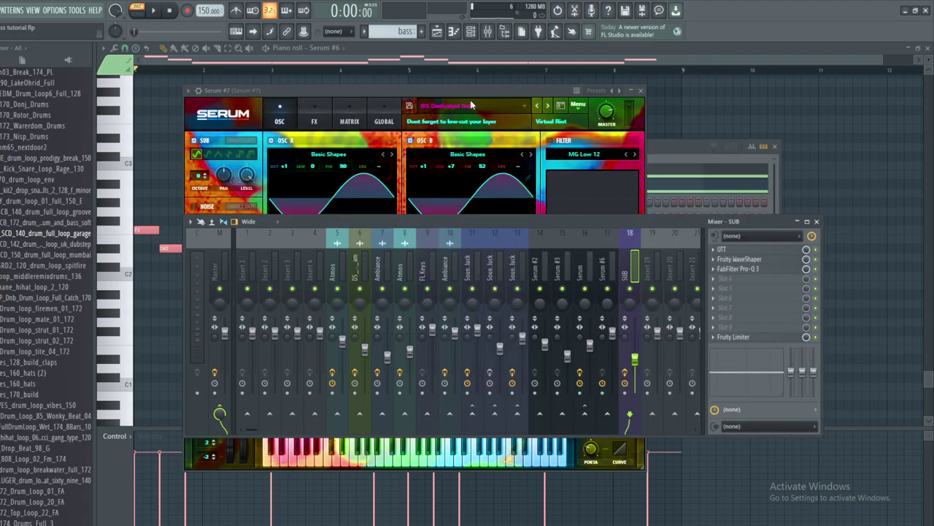
- Examine the oscillator settings and the global unison settings of the BS Dedicated Sub preset in Serum #7
left_click_drag(473, 89, 466, 109)
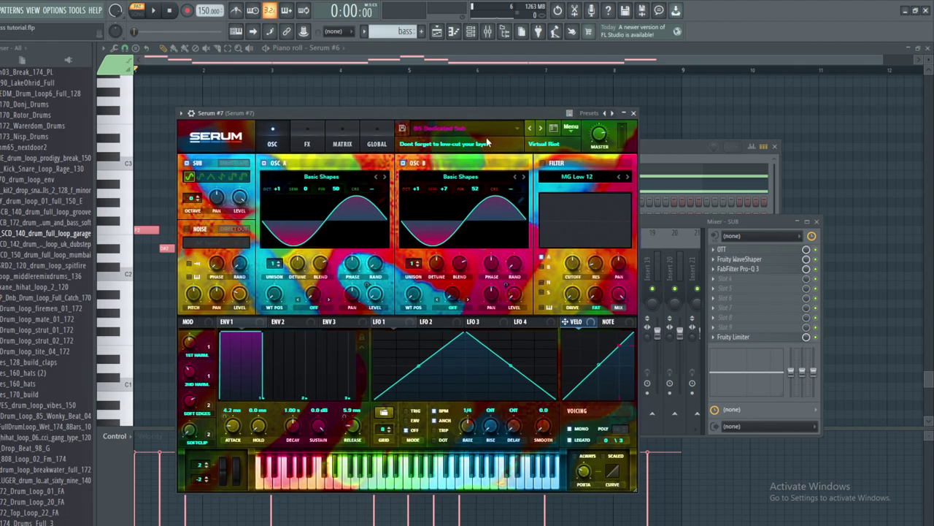
left_click(379, 145)
left_click_drag(254, 251, 253, 284)
left_click_drag(304, 247, 304, 281)
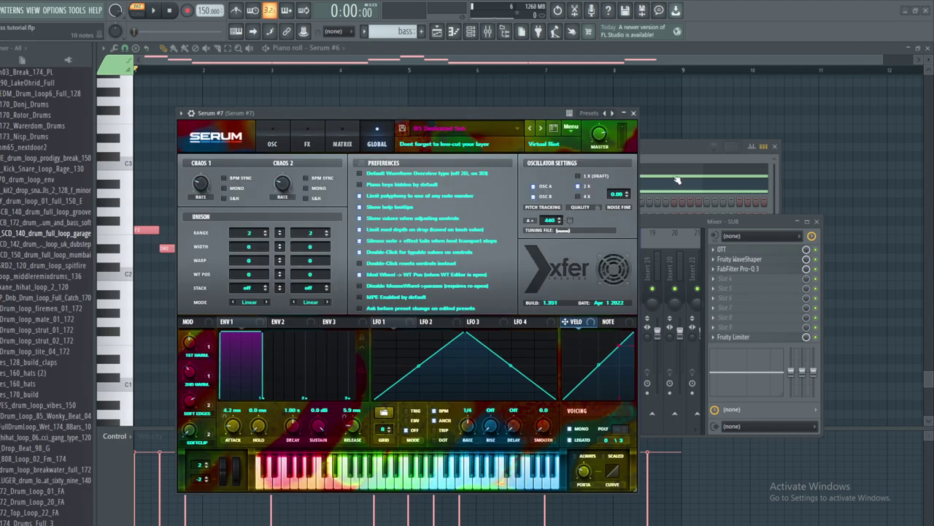
left_click(633, 113)
- Load the VR SAW CHORDSTACK (DIRT SAW) mixer track state onto the Serum #6 mixer track
left_click(611, 266)
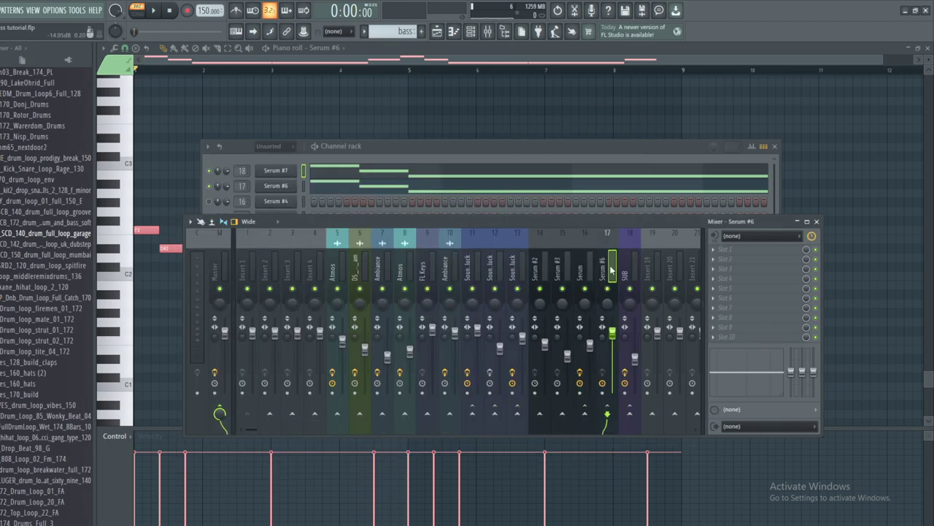
right_click(612, 268)
left_click(577, 145)
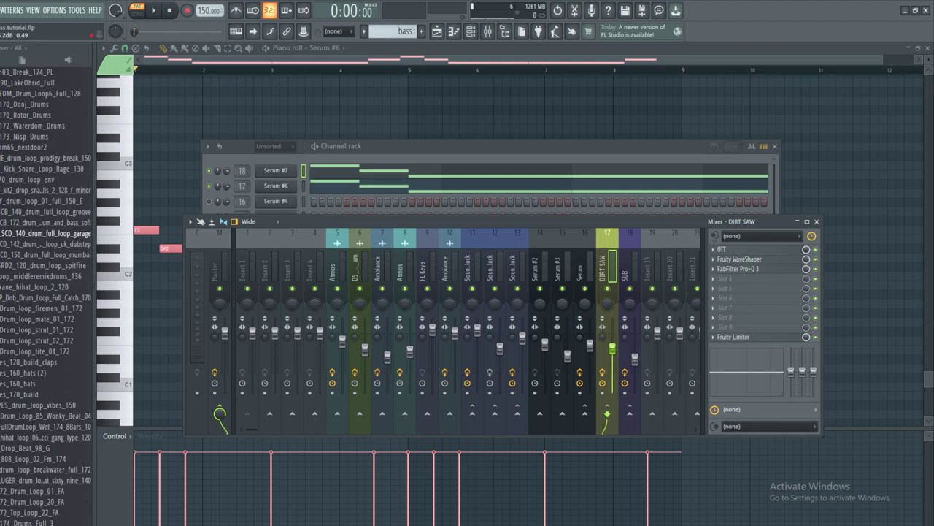
- Bring up the DIRT SAW track's OTT and Fruity WaveShaper side by side and slightly flatten the waveshaper curve
left_click(760, 250)
left_click_drag(165, 110, 276, 103)
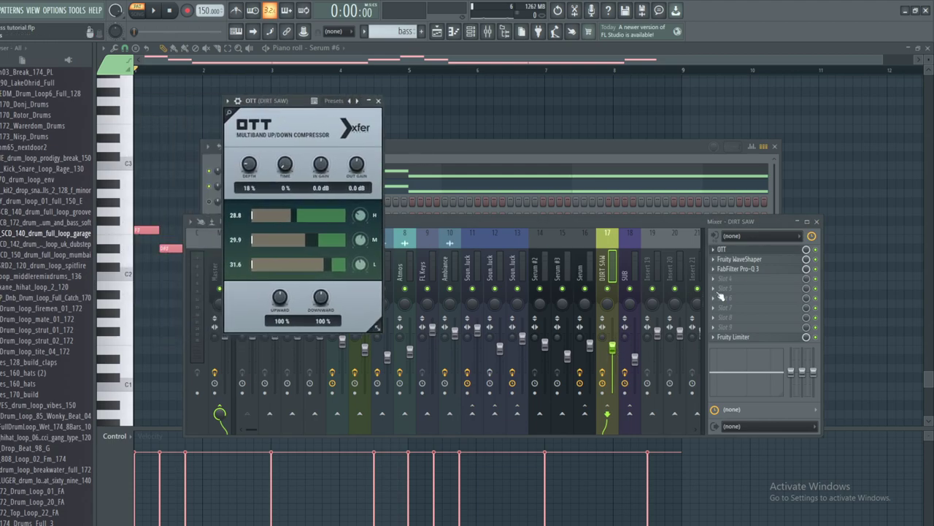
left_click(754, 260)
left_click_drag(168, 122, 448, 133)
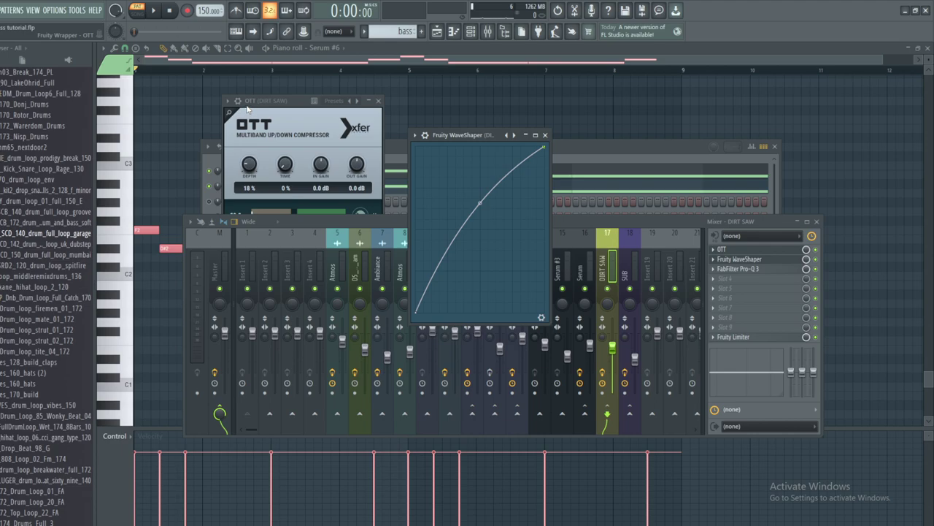
left_click_drag(257, 104, 211, 104)
left_click_drag(480, 202, 480, 206)
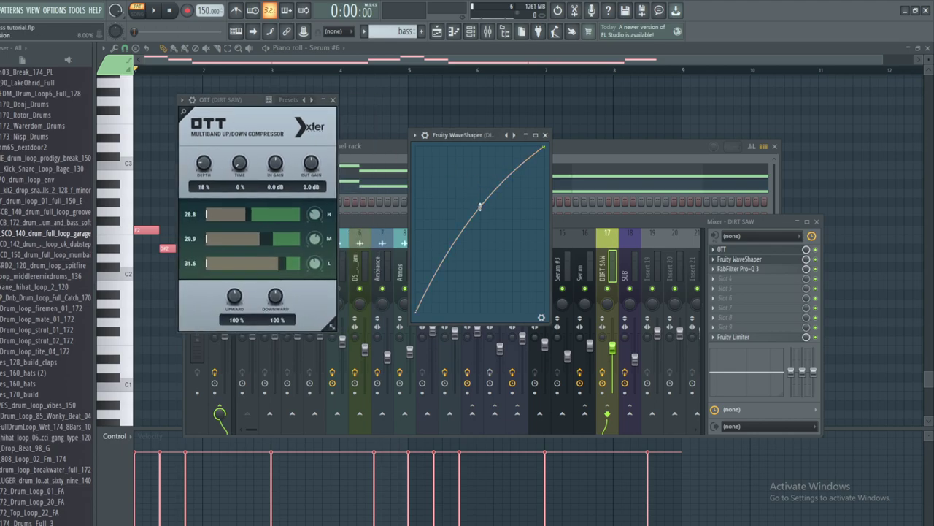
- Examine the low-cut and high-cut bands in the DIRT SAW track's FabFilter Pro-Q 3 alongside its other effects
left_click(739, 268)
left_click_drag(320, 115, 573, 113)
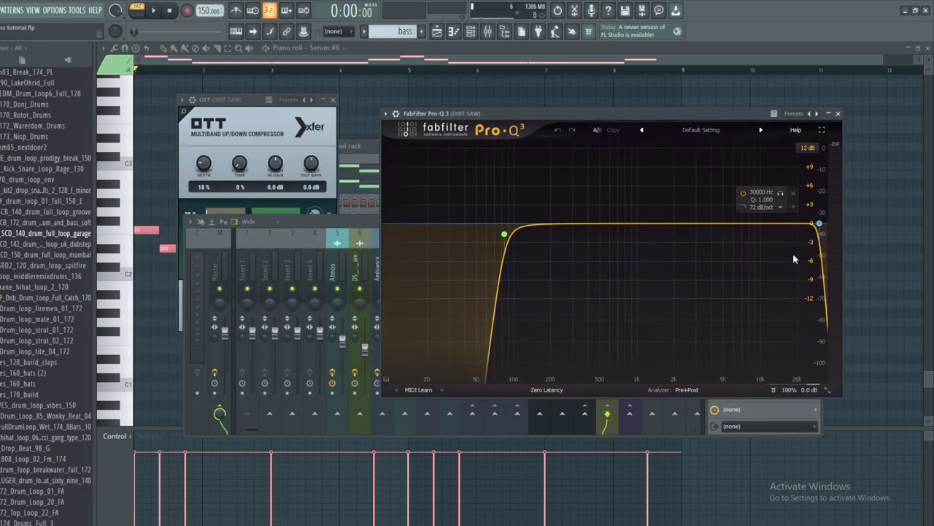
left_click_drag(242, 100, 261, 109)
left_click(736, 116)
left_click_drag(603, 114, 617, 222)
left_click_drag(465, 133, 451, 64)
left_click_drag(583, 222, 574, 183)
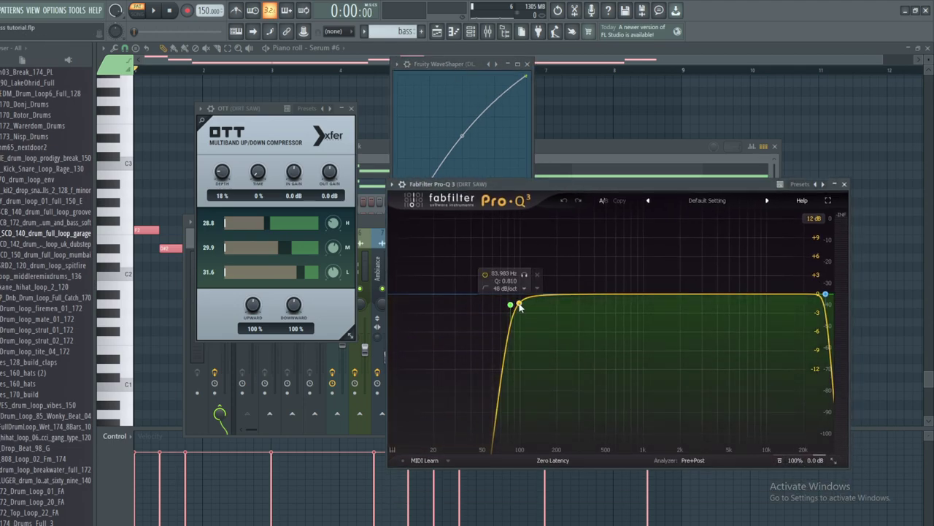
mouse_move(514, 308)
left_mouse_down()
mouse_move(511, 300)
mouse_move(540, 300)
mouse_move(510, 297)
left_mouse_up()
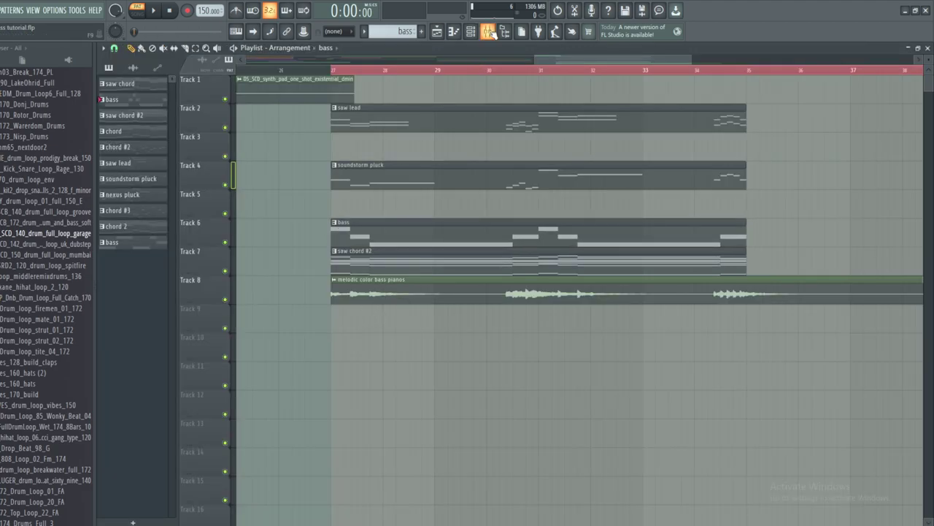
- Load the VR SAW CHORDSTACK (PURE SAW) mixer track state onto the Serum #2 mixer track
left_click(487, 30)
left_click(561, 263)
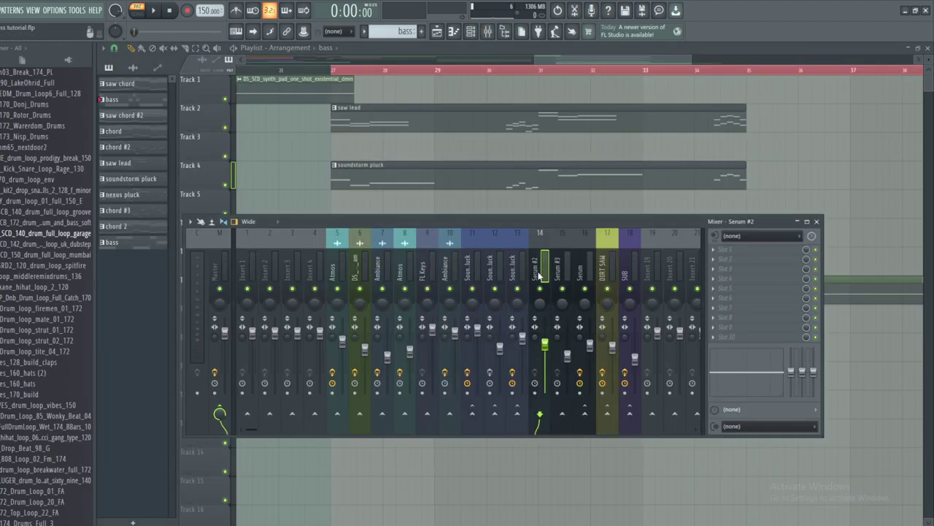
right_click(540, 272)
mouse_move(563, 285)
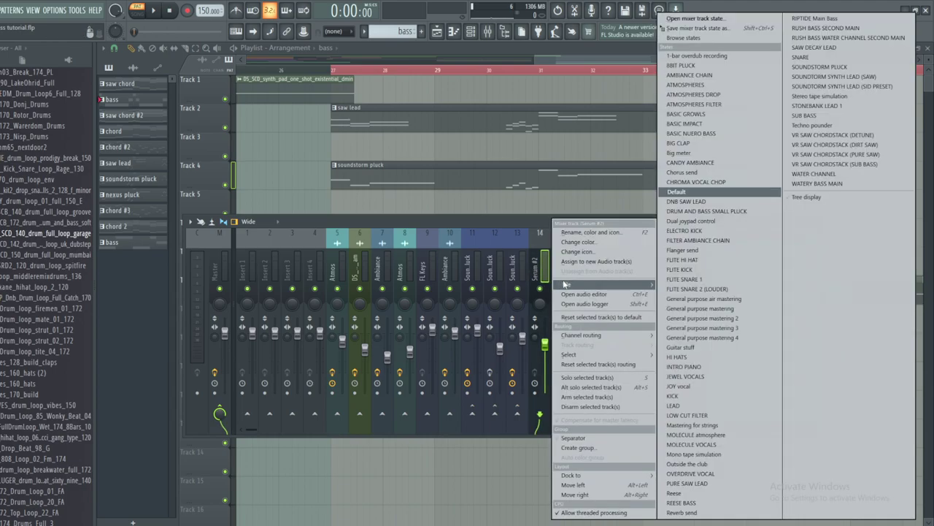
left_click(836, 154)
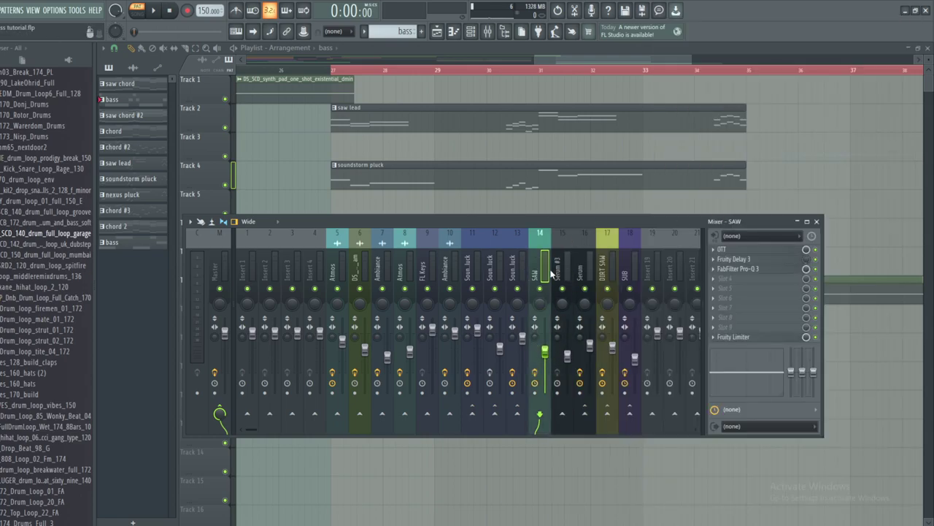
- Load the VR SAW CHORDSTACK (DETUNE) mixer track state onto the Serum #3 mixer track
right_click(560, 273)
mouse_move(600, 284)
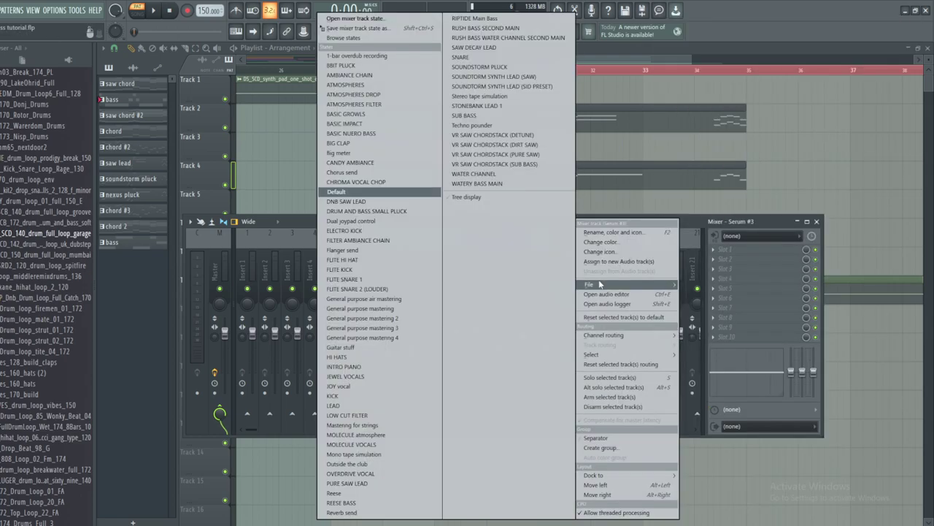
left_click(497, 136)
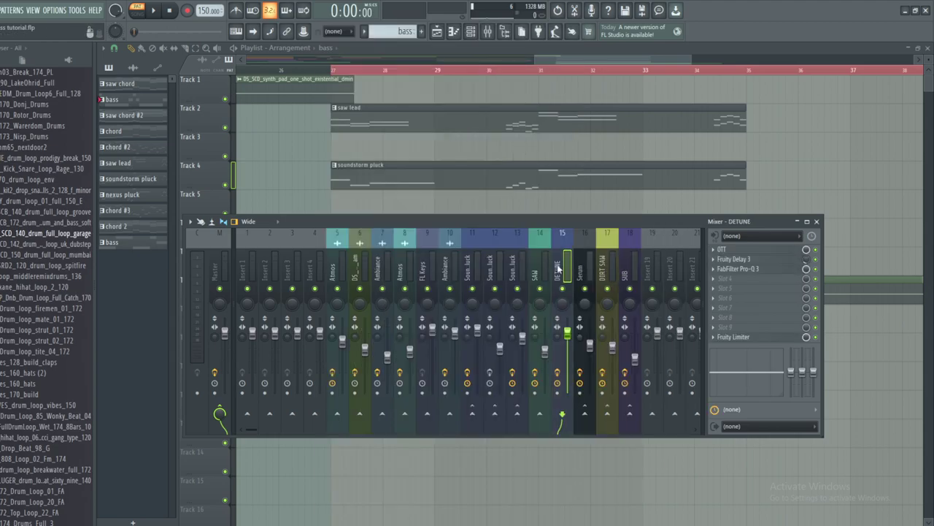
- Examine the low-cut band in the SAW track's FabFilter Pro-Q 3
left_click(734, 270)
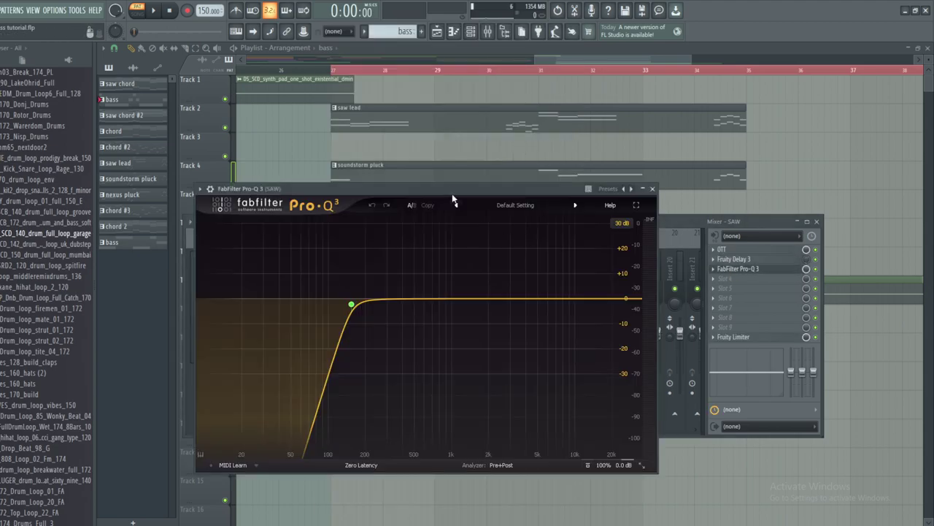
left_click_drag(453, 194, 454, 152)
left_click(350, 259)
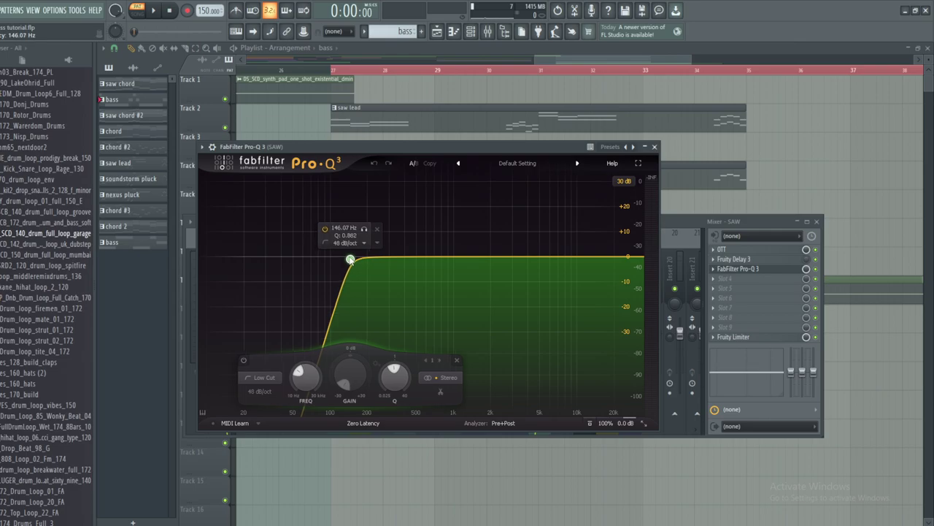
left_click(654, 147)
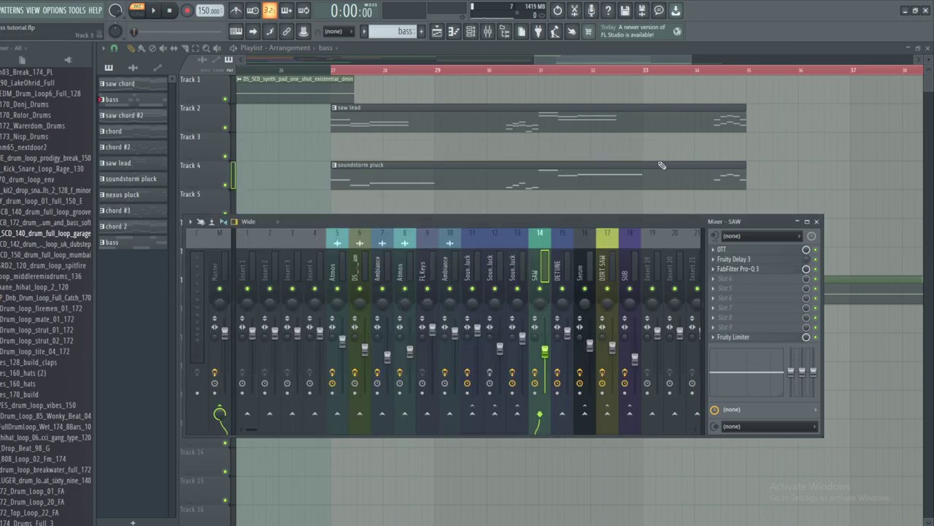
- Examine the OTT, Fruity Delay 3 and Fruity Limiter settings on the SAW mixer track
left_click(730, 249)
left_click_drag(197, 145, 268, 132)
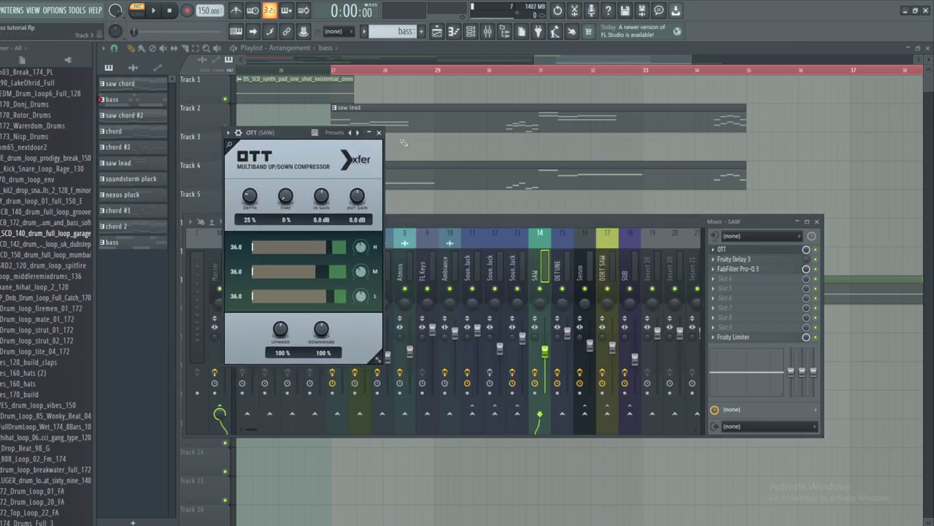
left_click(371, 132)
left_click(379, 132)
left_click(736, 259)
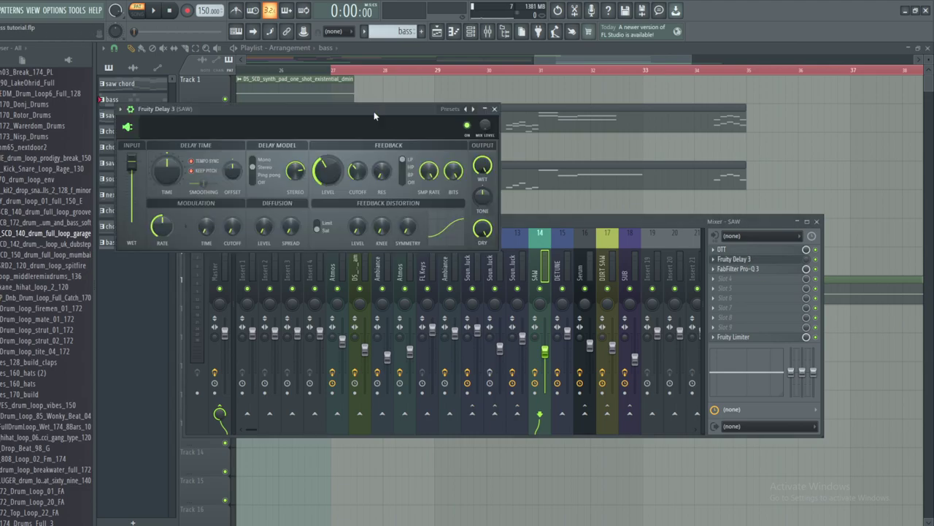
left_click_drag(346, 108, 415, 113)
left_click(567, 111)
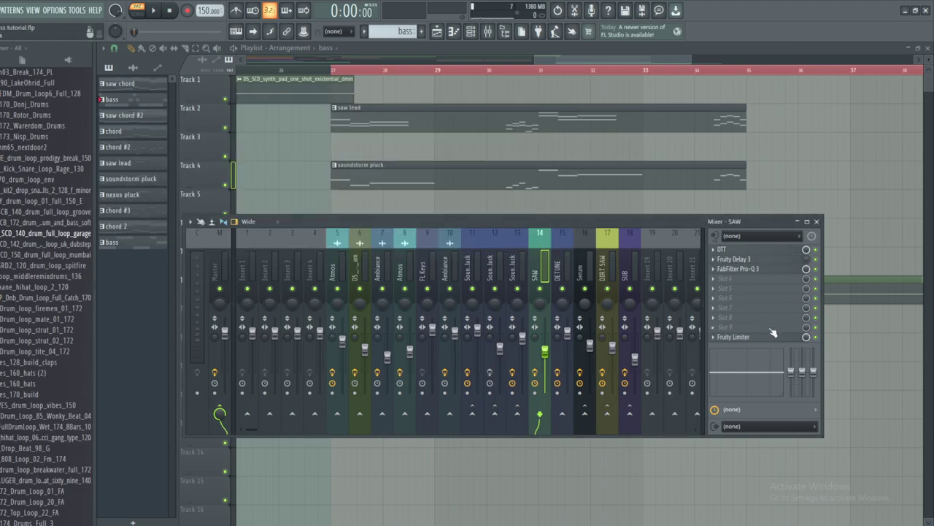
left_click(757, 339)
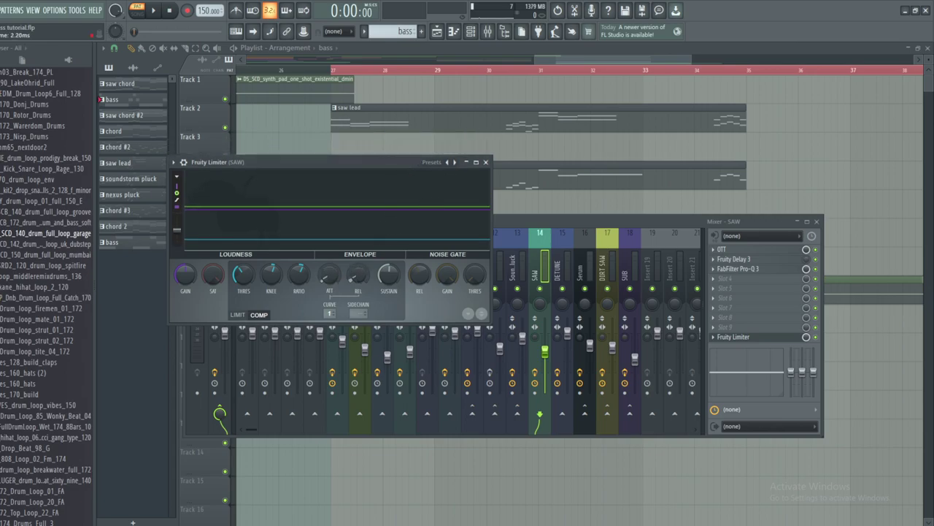
left_click(485, 162)
- Sidechain mixer track Insert 1 to the SAW and DETUNE tracks
left_click(252, 267)
right_click(540, 413)
left_click(562, 442)
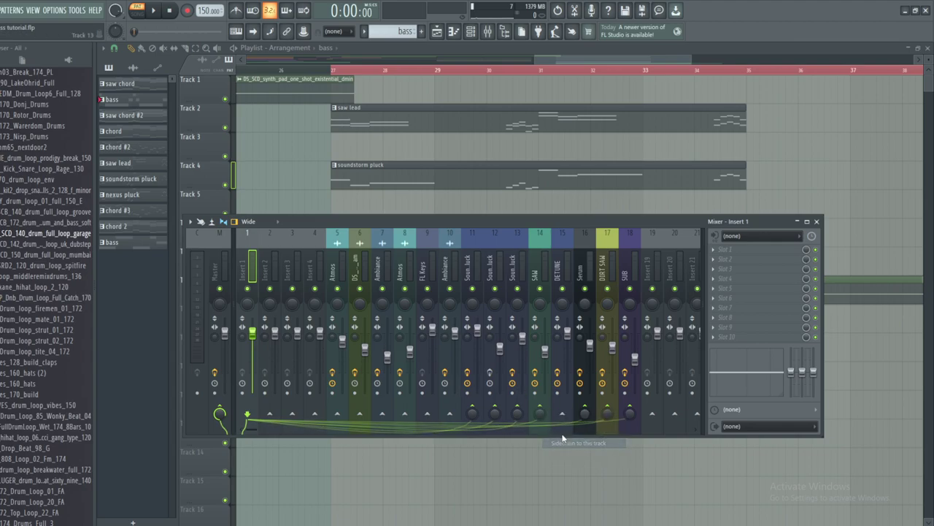
right_click(562, 413)
left_click(587, 441)
- Examine the Fruity Limiter and the FabFilter Pro-Q 3 low cut on the DETUNE mixer track
left_click(570, 255)
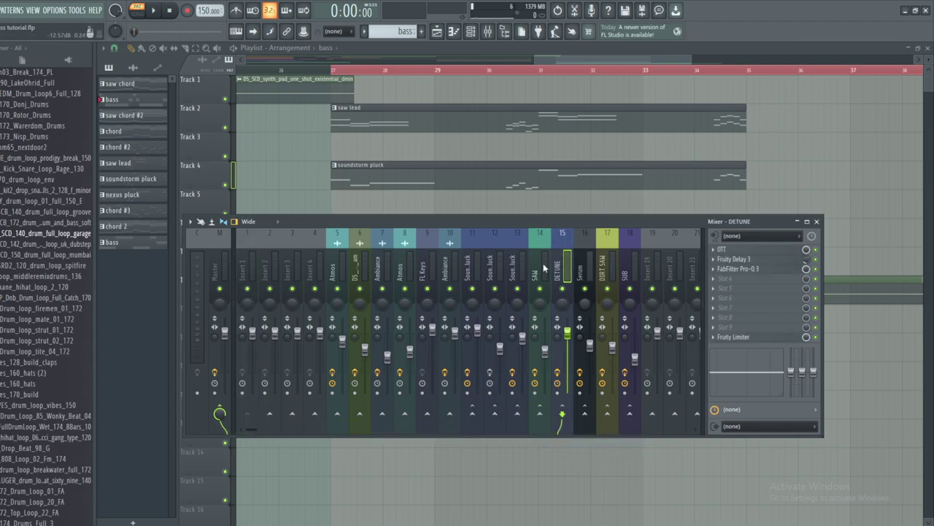
left_click(734, 337)
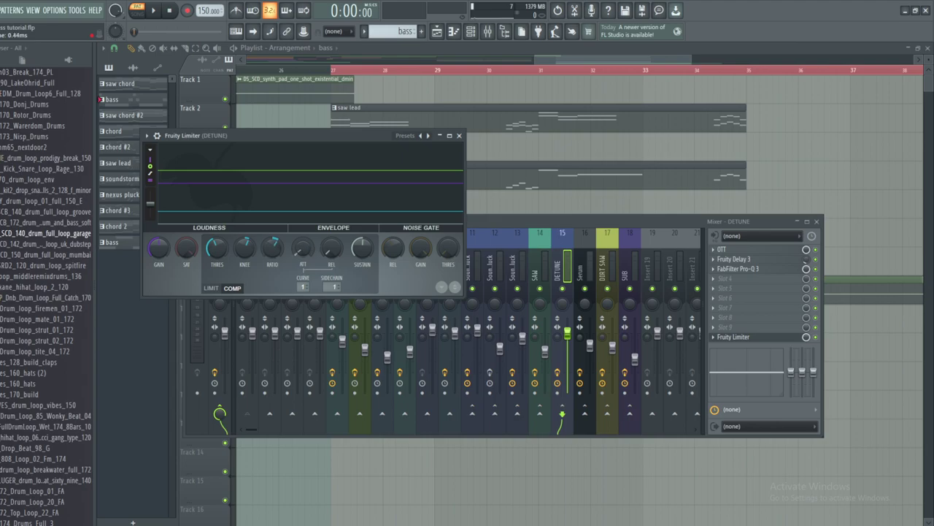
left_click(459, 136)
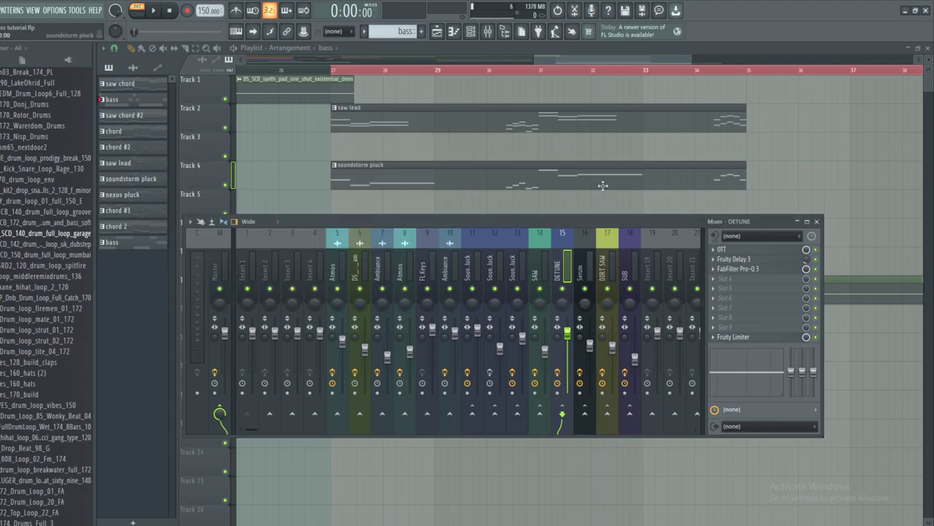
left_click(738, 269)
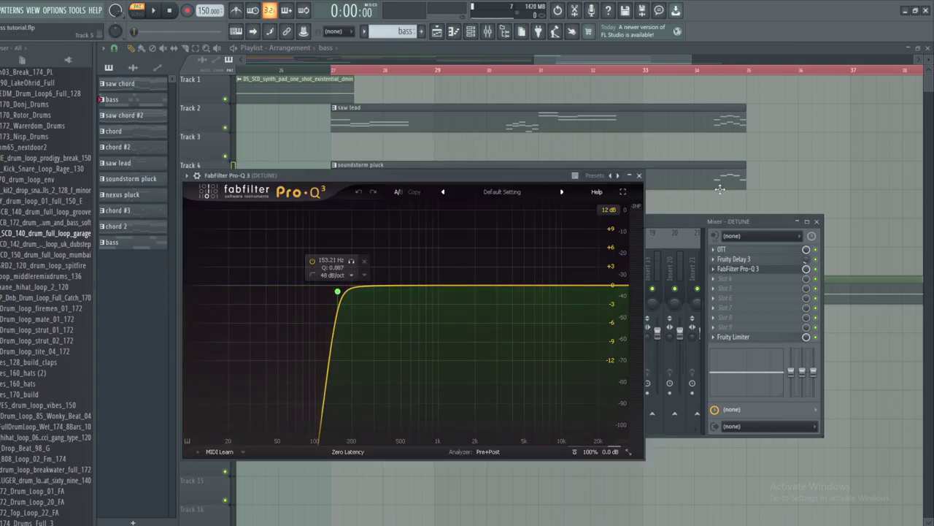
left_click(638, 176)
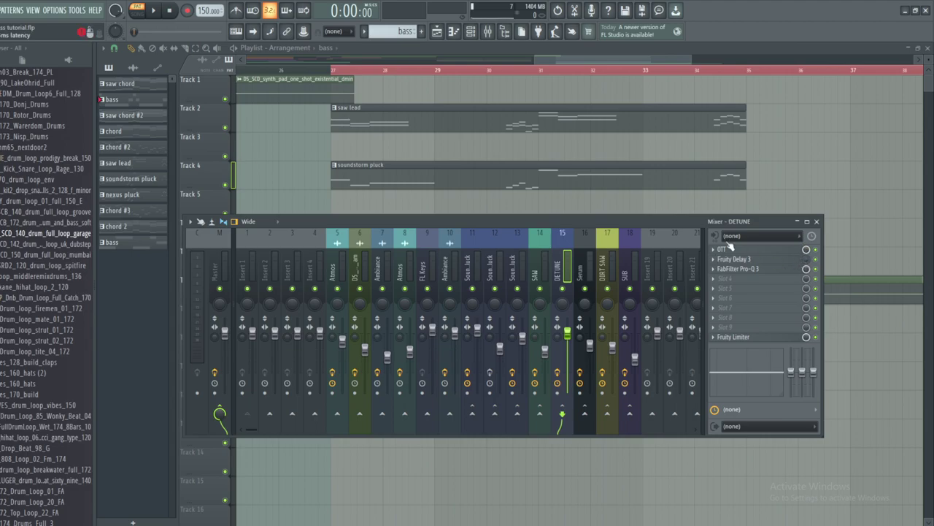
- Rebalance the layer volumes by lowering the DETUNE fader, nudging DIRT SAW up and raising the SUB fader
left_click_drag(545, 356, 545, 352)
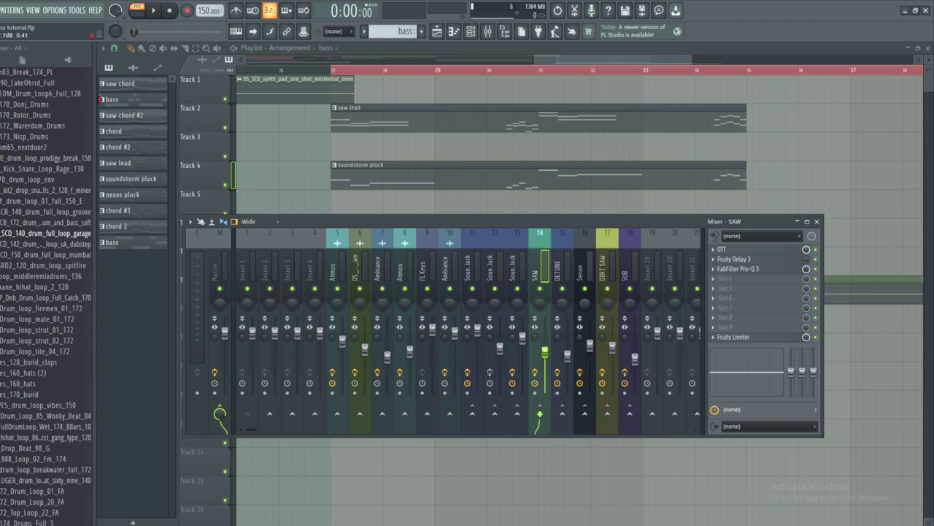
left_click(612, 348)
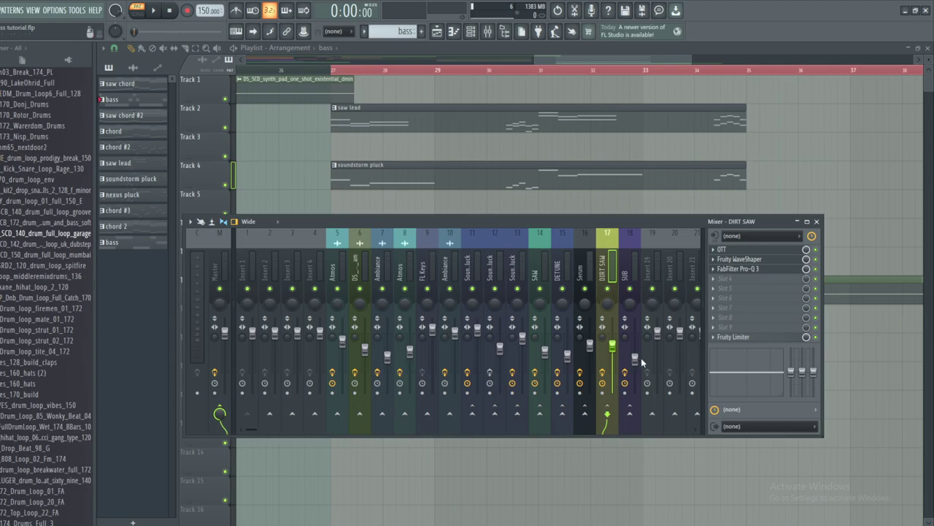
left_click_drag(636, 358, 635, 341)
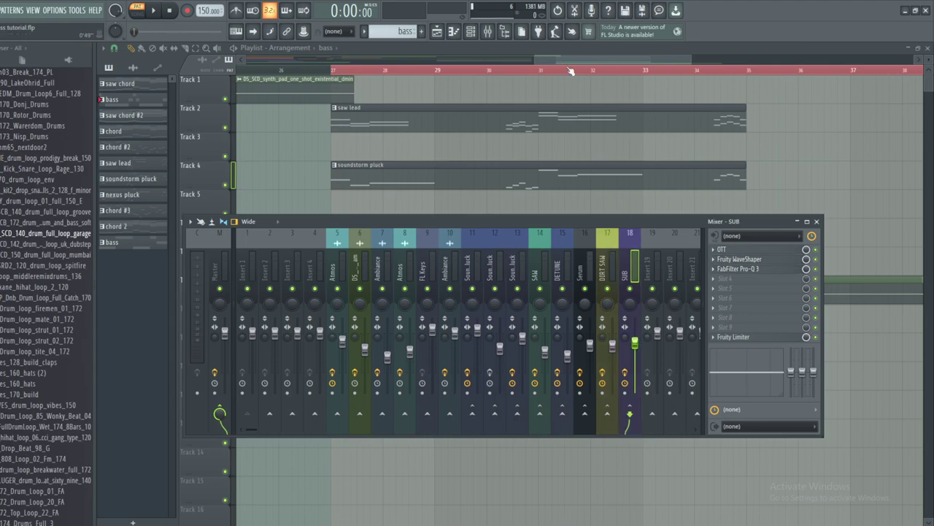
- Play the arrangement from bar 27 while raising the DIRT SAW fader and slightly lowering the SUB fader
key("F9")
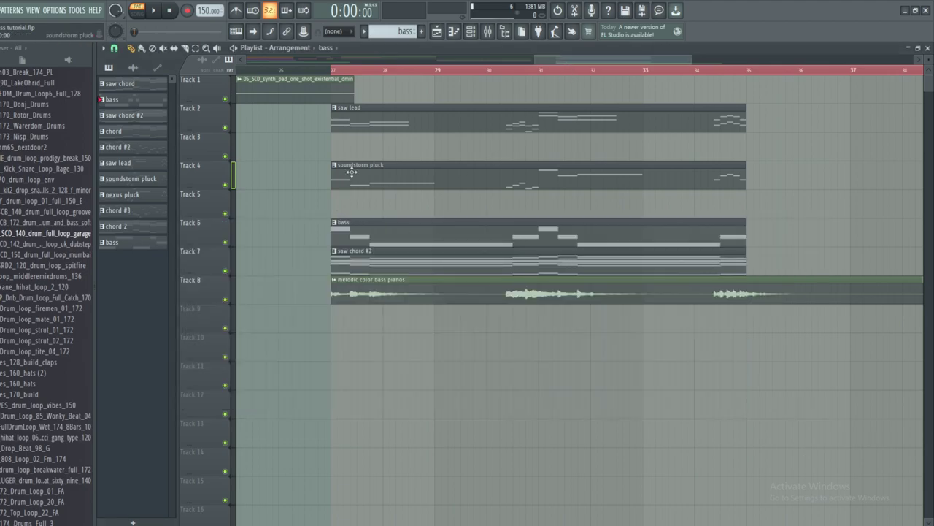
left_click(327, 73)
key("space")
key("F9")
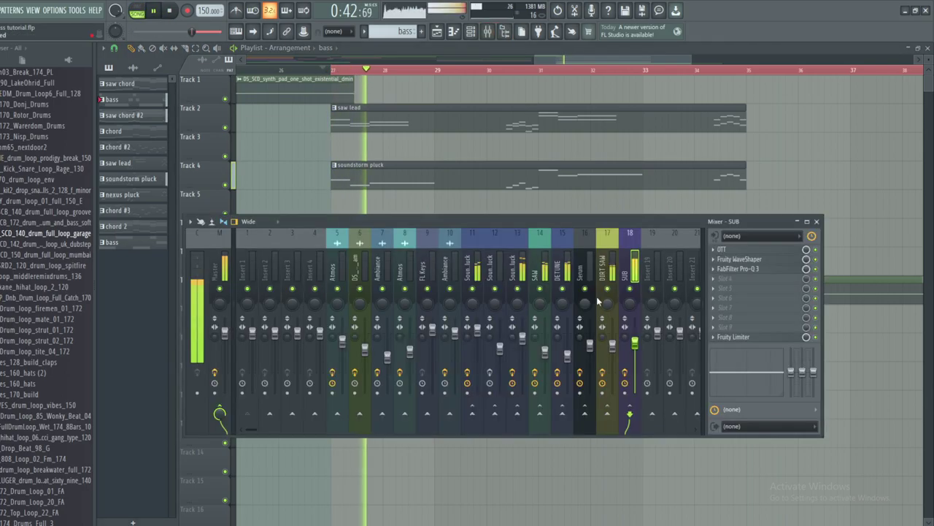
left_click_drag(612, 344, 612, 328)
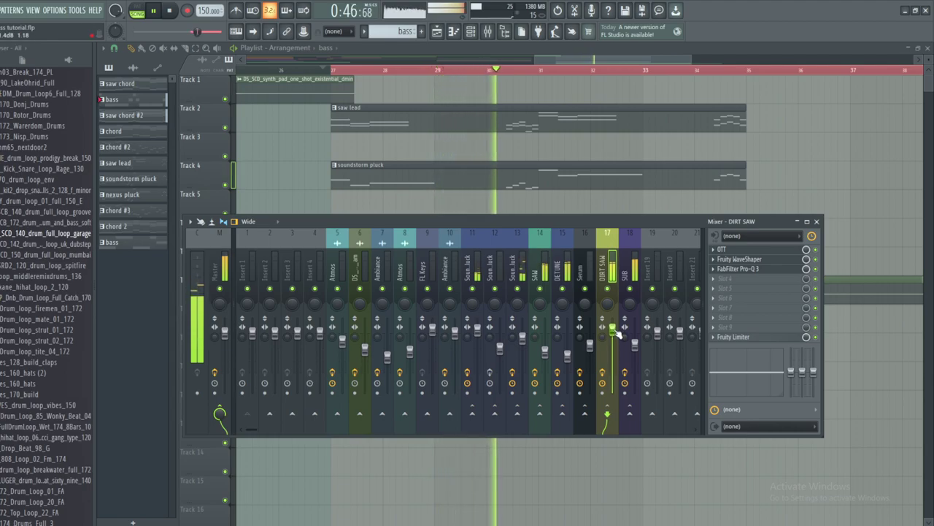
left_click(635, 343)
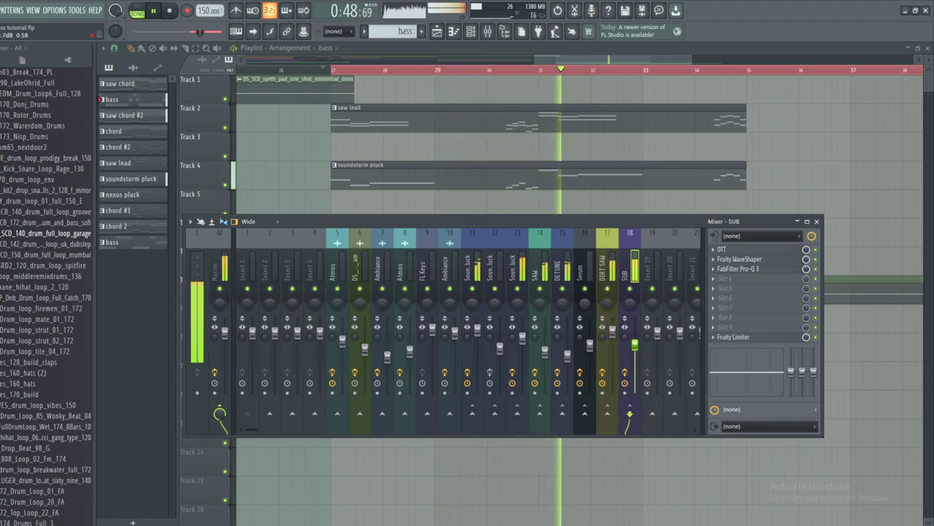
left_click(544, 61)
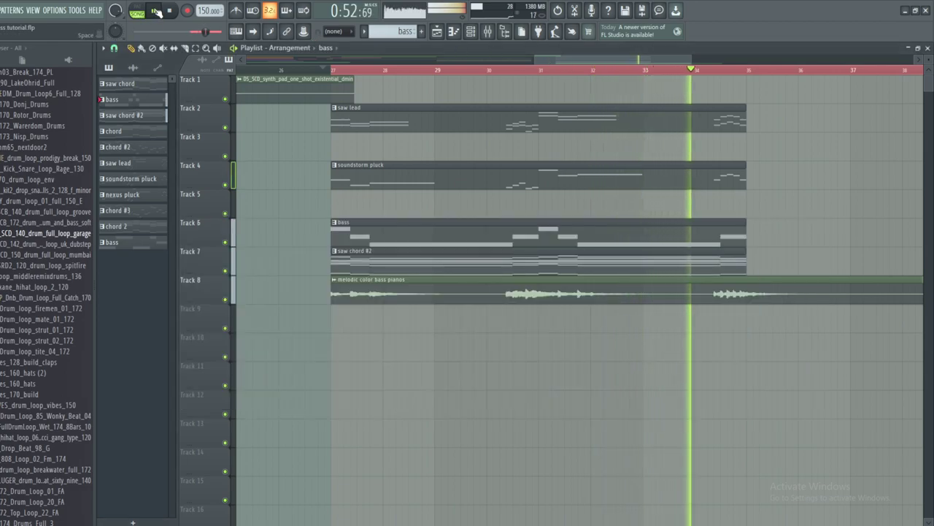
key("space")
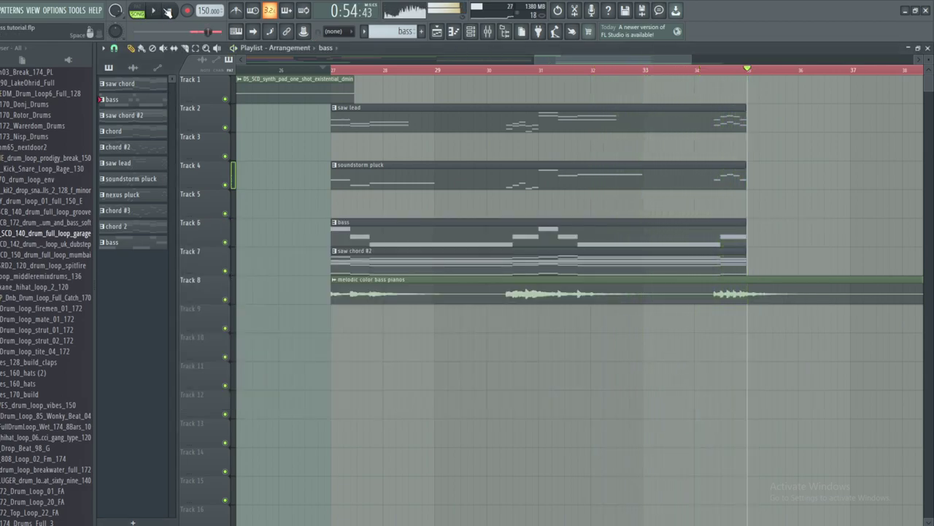
- Show all channels in the Channel rack for the bass pattern and examine Serum #7's oscillator settings during playback
key("F6")
left_click(290, 157)
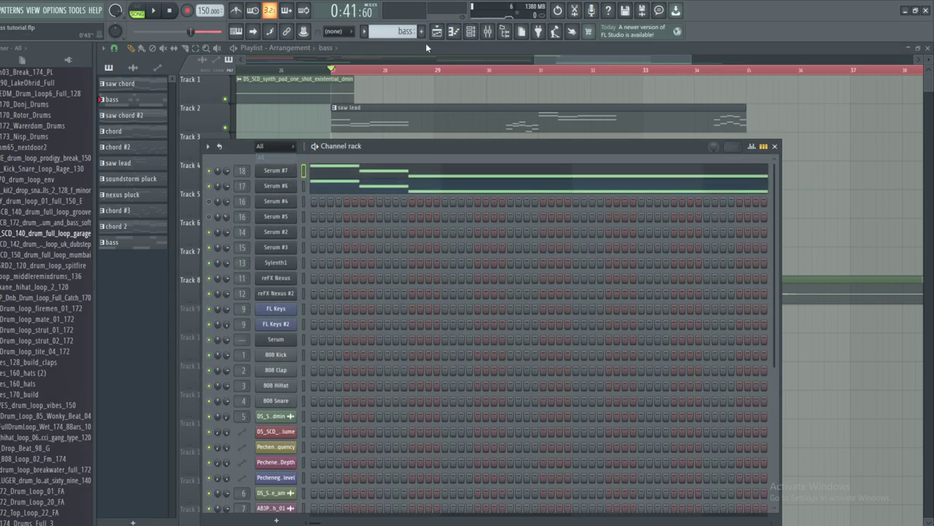
right_click(402, 35)
left_click(418, 48)
left_click(282, 182)
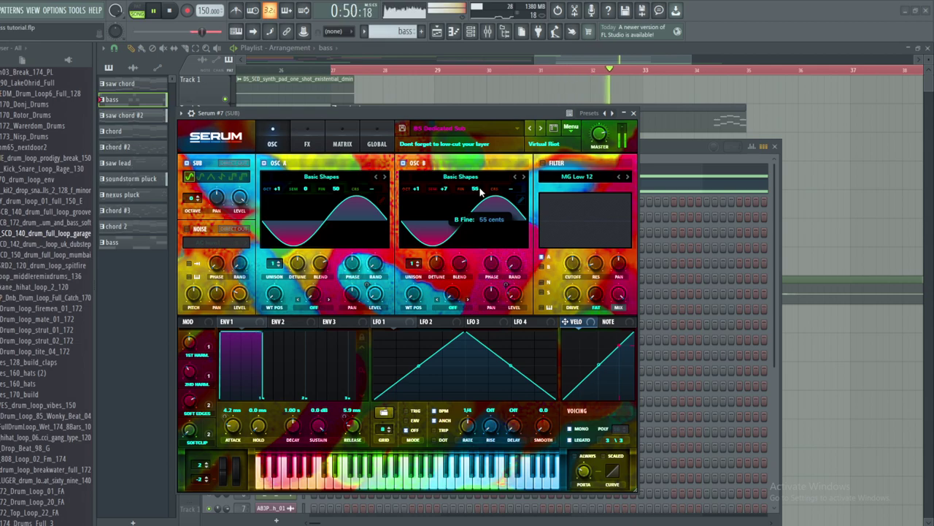
- Stop playback, show the whole arrangement from the first bar and clear the time selection starting at bar 27
left_click(633, 113)
left_click_drag(562, 59, 573, 59)
left_click(154, 10)
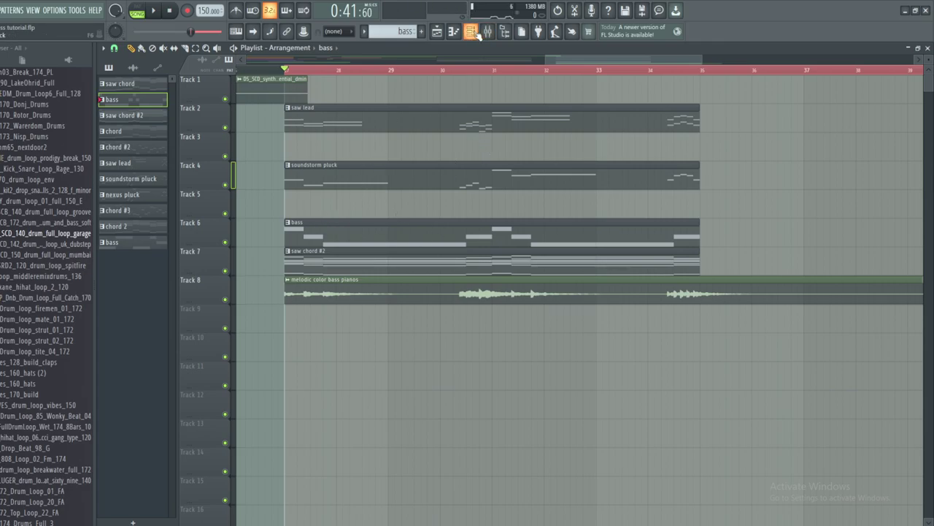
left_click_drag(699, 62, 300, 76)
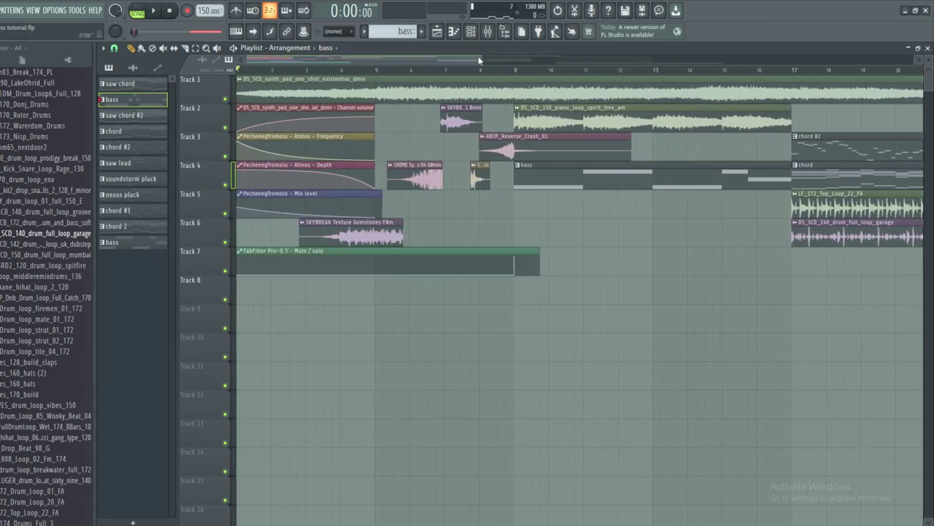
left_click_drag(482, 59, 717, 58)
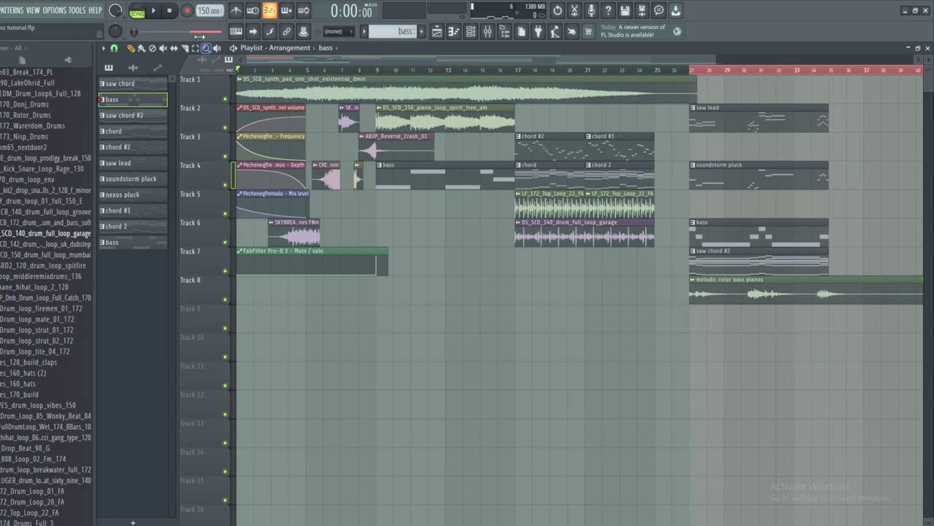
left_click(688, 67)
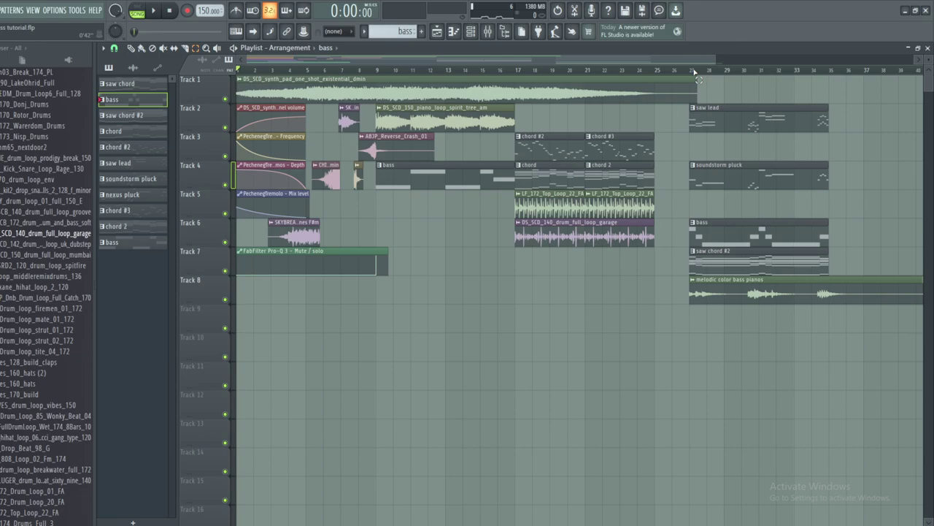
- Play the full arrangement from the start and follow the playhead through to the drop at bar 27
left_click(154, 10)
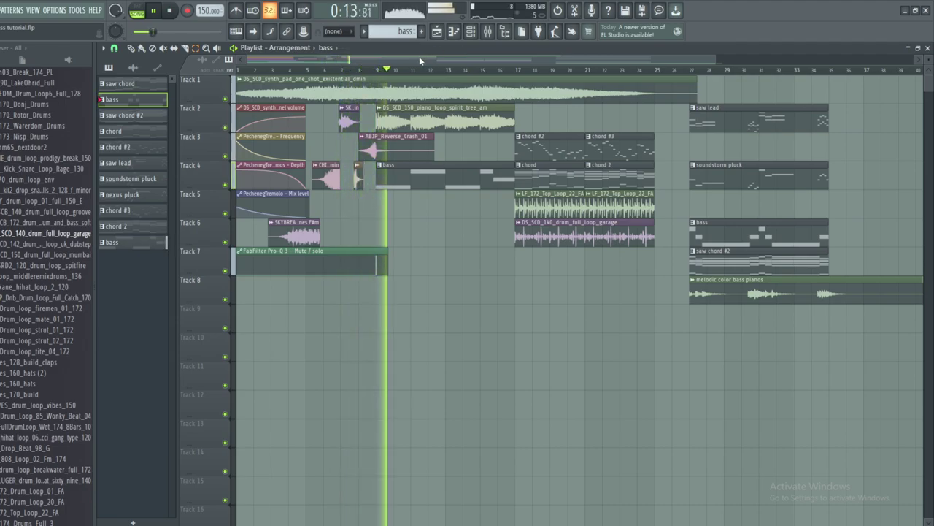
left_click_drag(419, 61, 499, 60)
left_click_drag(797, 60, 606, 31)
left_click_drag(548, 59, 589, 60)
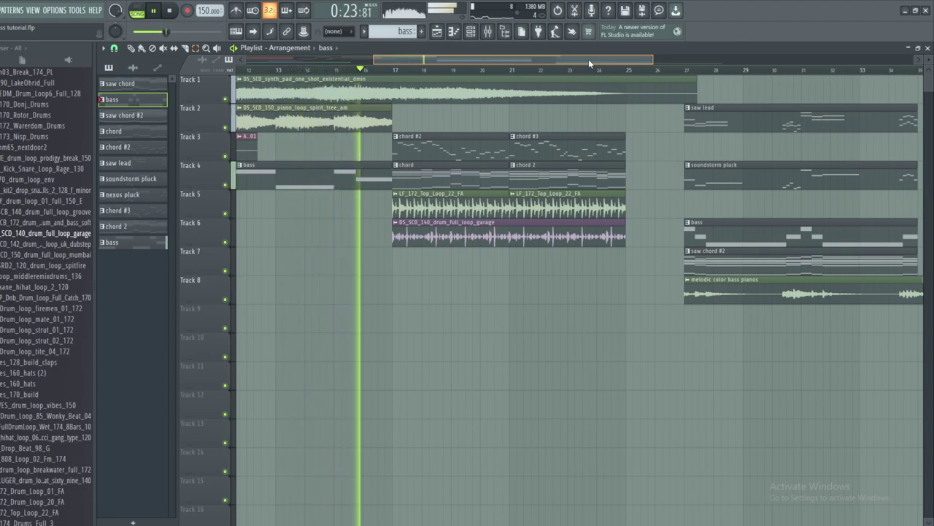
left_click_drag(588, 59, 693, 61)
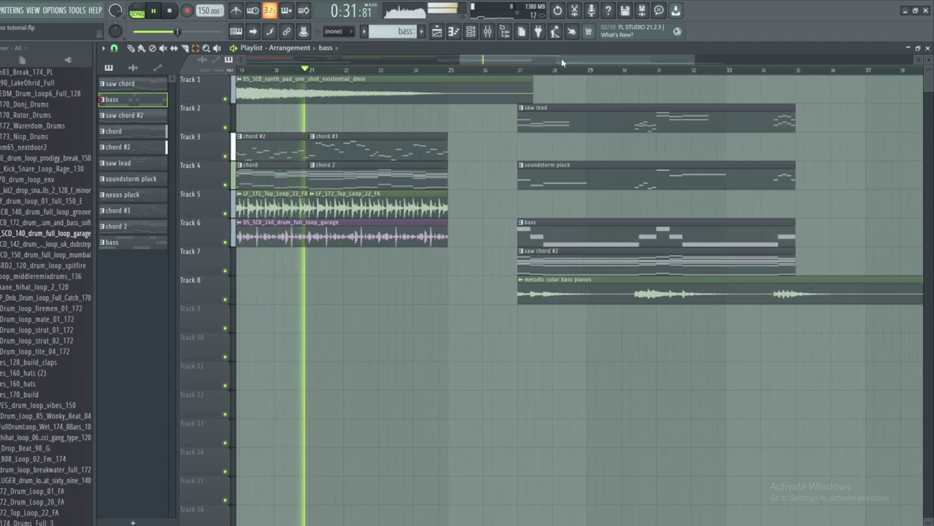
left_click_drag(548, 58, 573, 54)
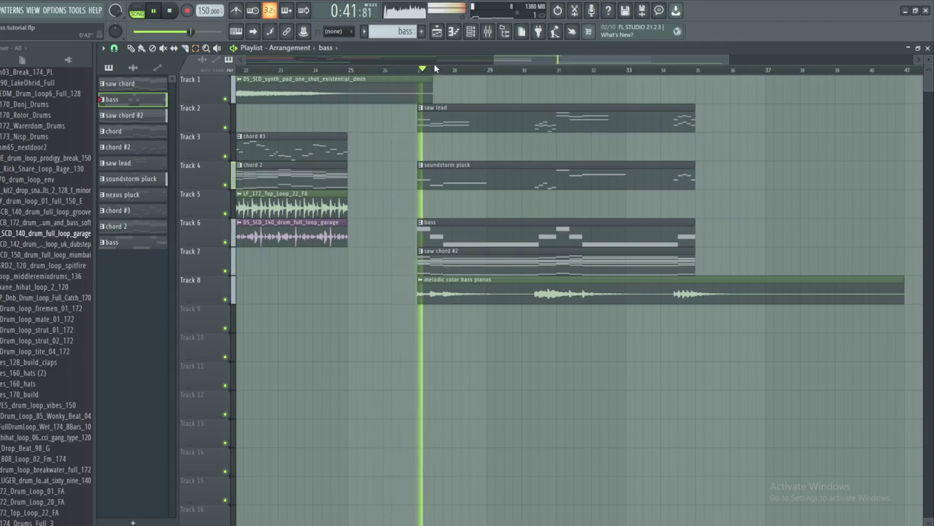
- Mute the SUB mixer track and set the DIRT SAW fader to 0.0 dB during playback
key("F9")
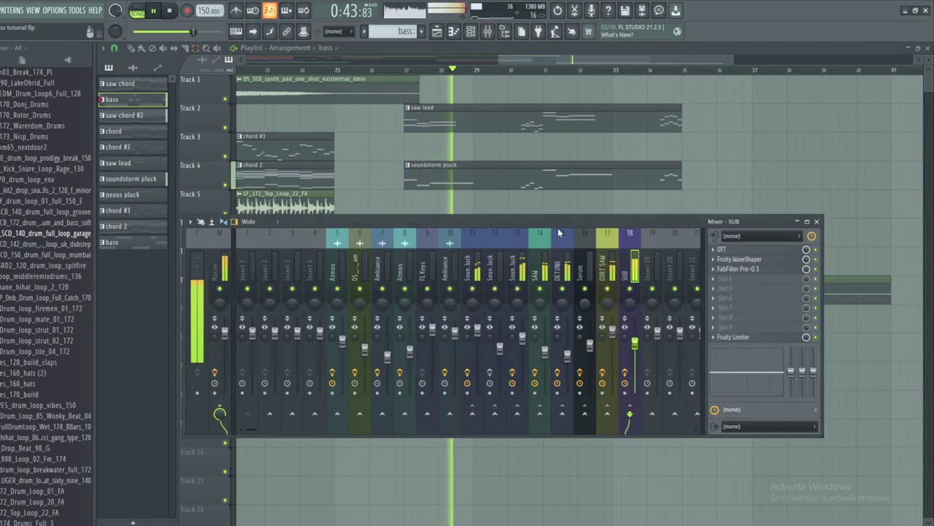
left_click(608, 277)
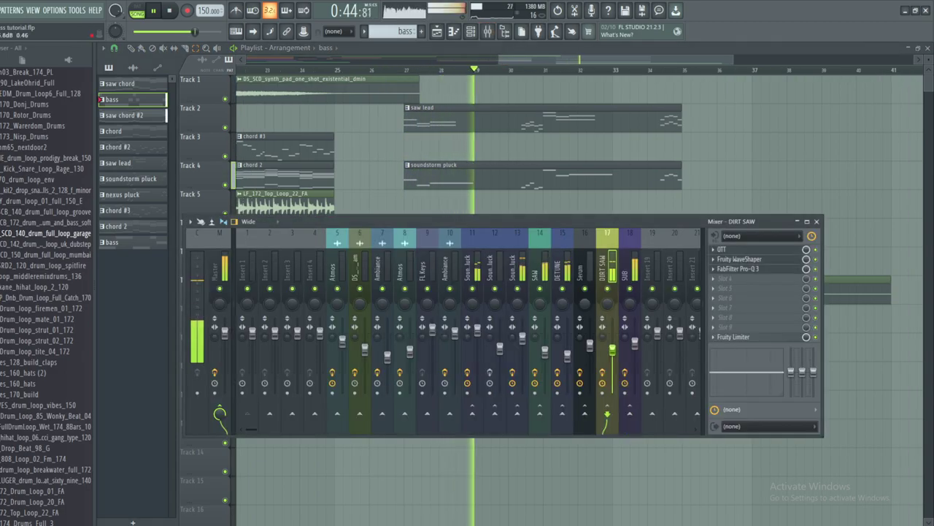
left_click(631, 288)
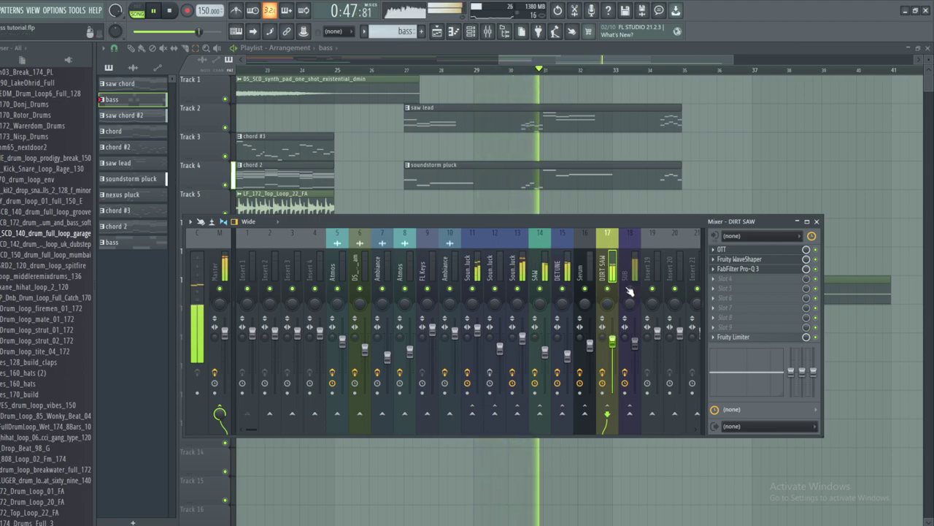
mouse_move(613, 341)
left_mouse_down()
mouse_move(613, 325)
mouse_move(612, 338)
left_mouse_up()
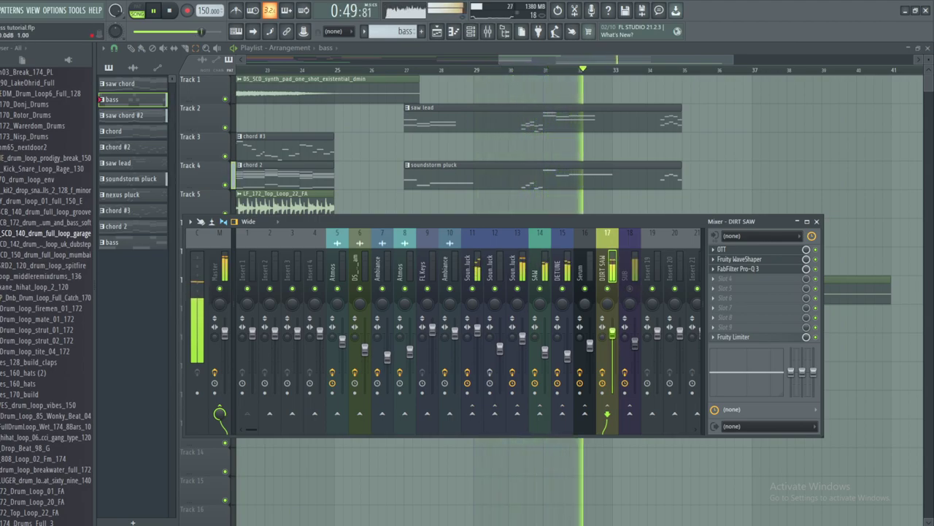
- Examine the Serum #6 dirty saw and Serum #7 sub patches used by the bass pattern
key("F6")
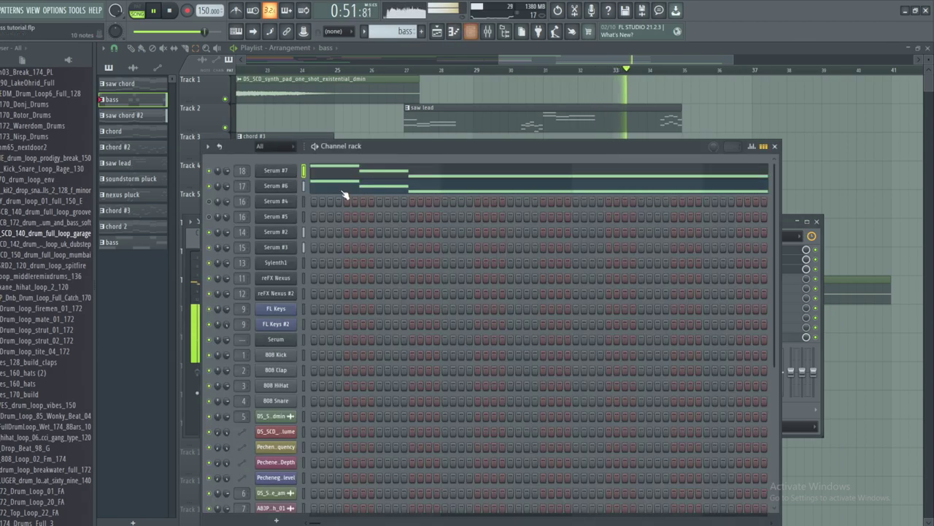
left_click(276, 186)
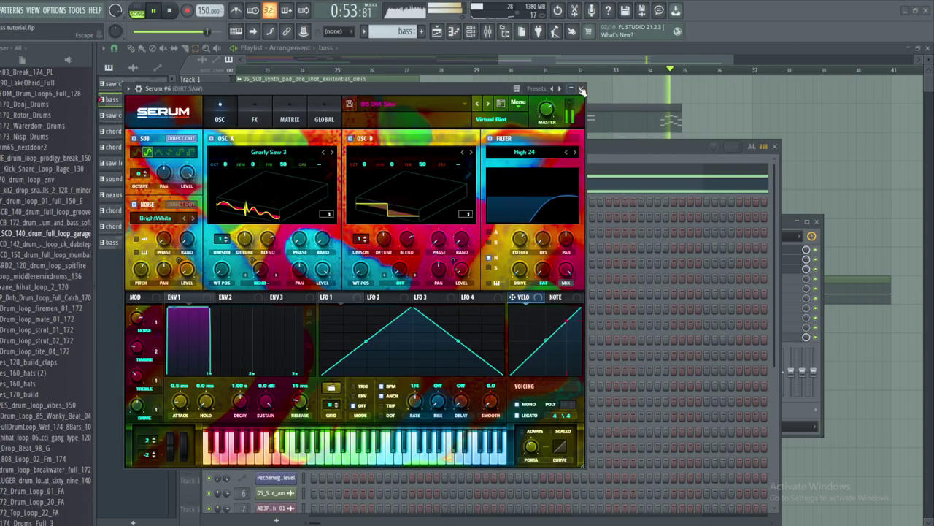
left_click(580, 88)
left_click(276, 171)
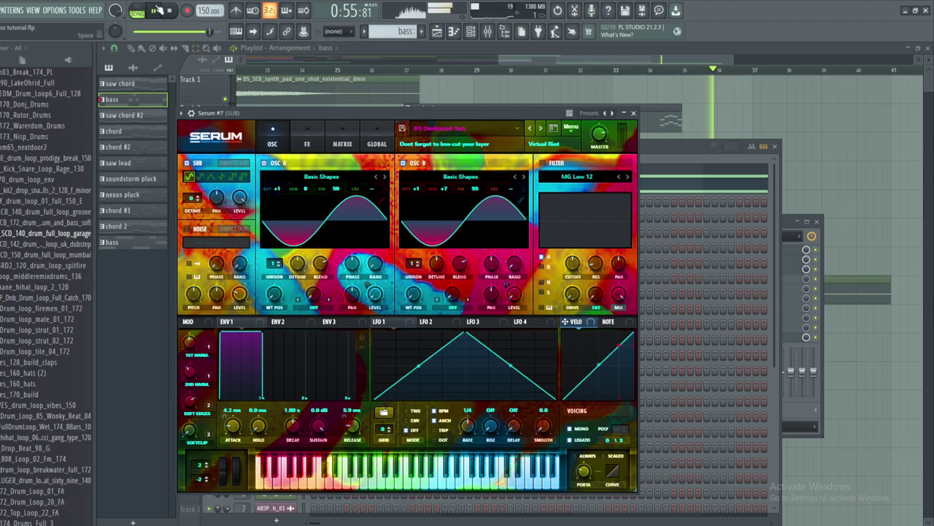
left_click(662, 159)
mouse_move(585, 59)
left_mouse_down()
mouse_move(565, 59)
mouse_move(581, 76)
left_mouse_up()
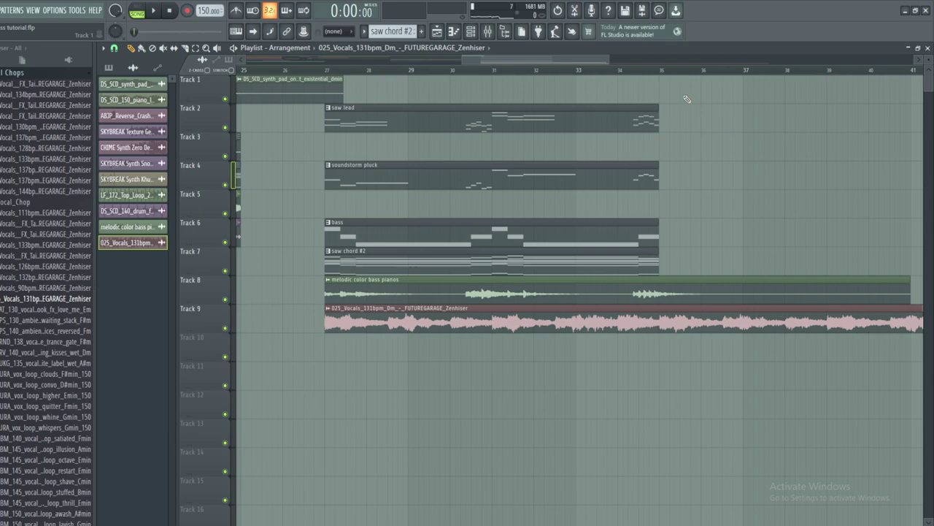
- Examine the oscillator settings of the two sub layers, Serum #7 and Serum #8
left_click(471, 31)
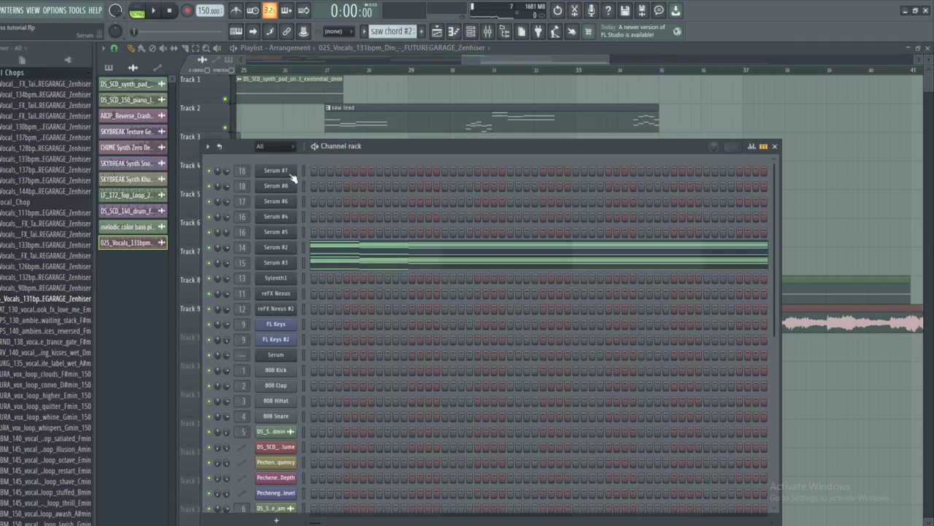
left_click(291, 177)
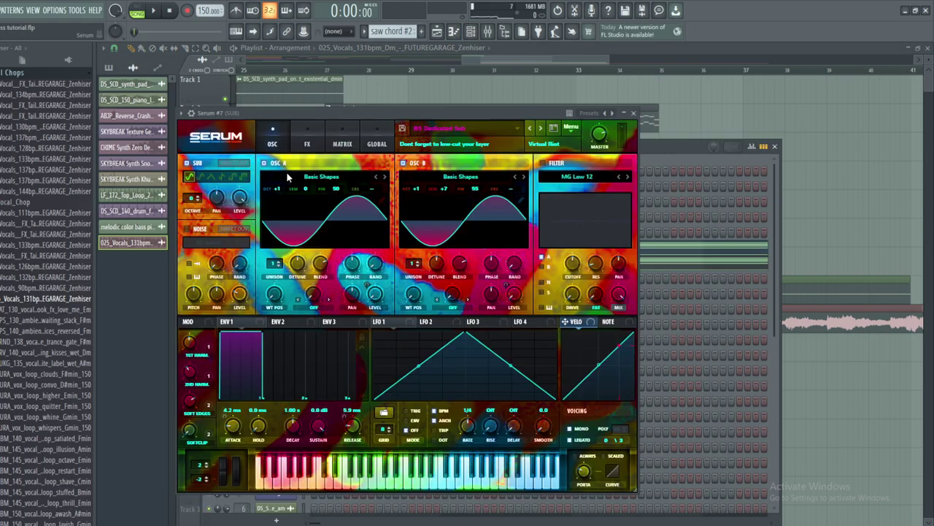
left_click(634, 114)
left_click(291, 186)
left_click_drag(338, 129, 483, 86)
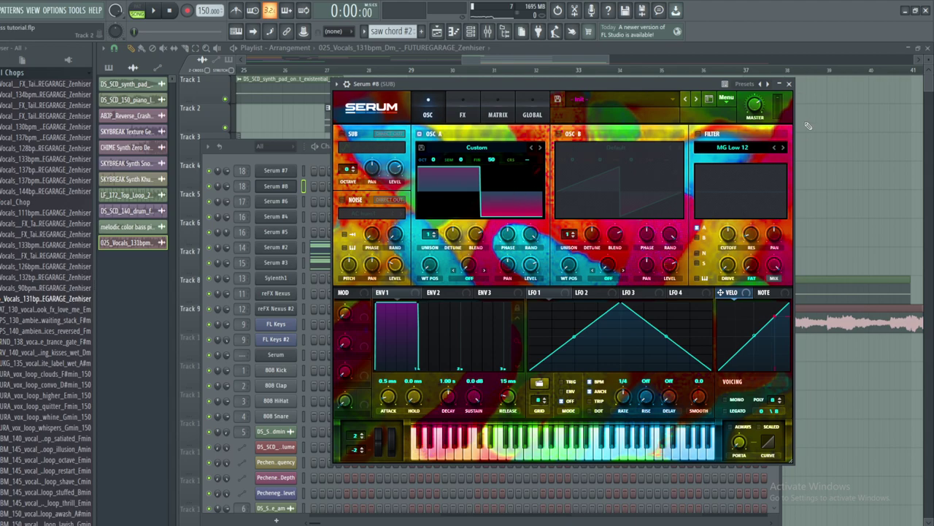
left_click(789, 85)
- Examine the OTT compressor settings on the Master mixer track
left_click(487, 36)
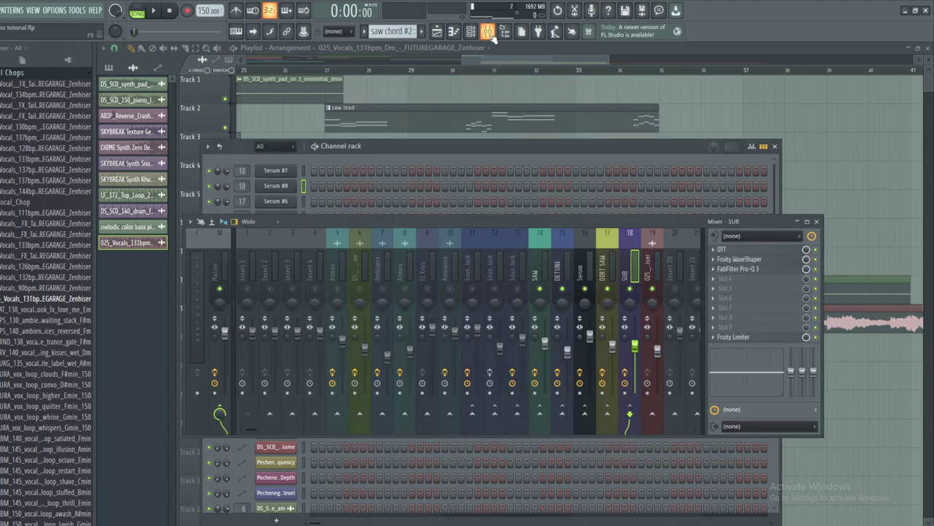
left_click(222, 271)
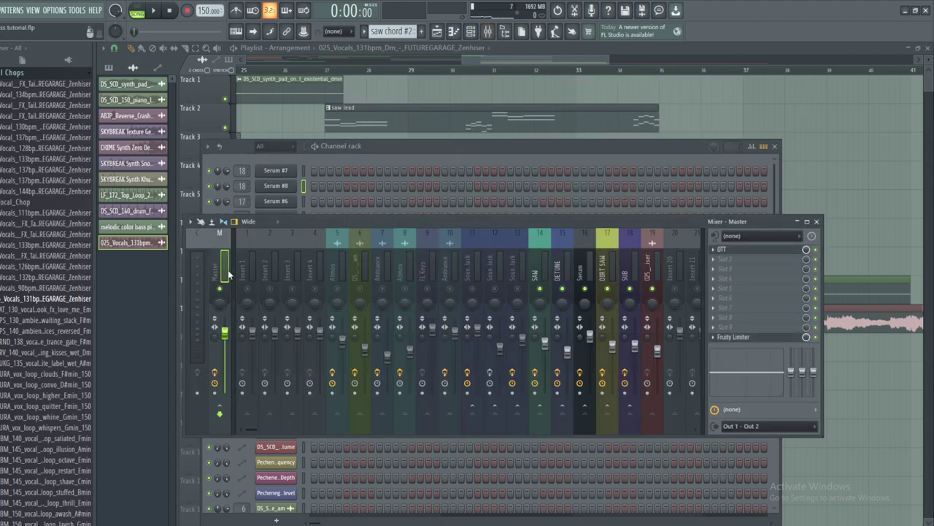
left_click(741, 250)
left_click_drag(193, 131, 476, 128)
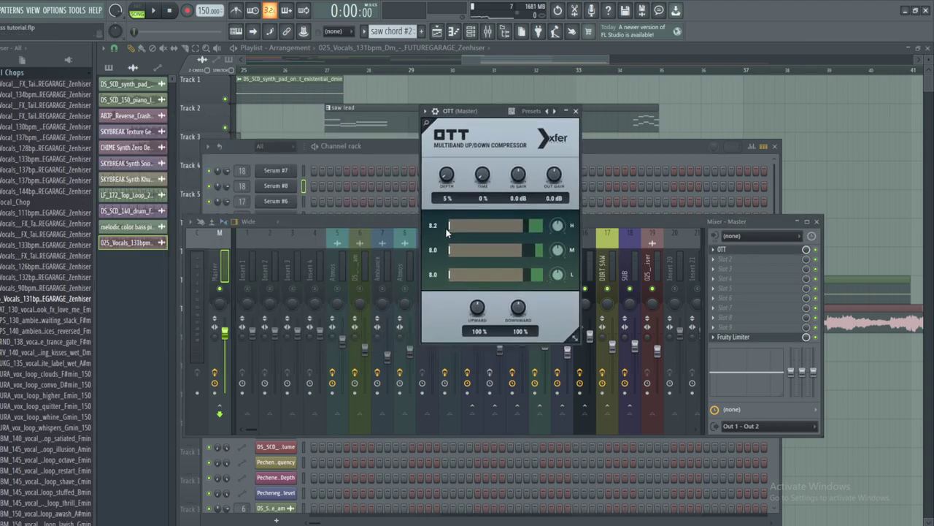
left_click(576, 111)
- Play the arrangement from bar 27, slightly lower the Soundstorm Pluck fader on mixer track 11, and stop playback
left_click(572, 60)
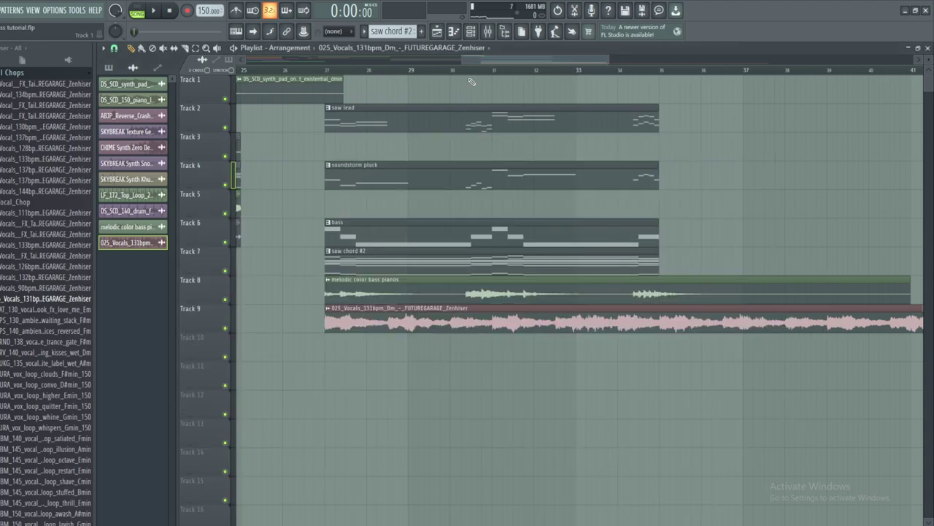
left_click(322, 73)
key("space")
key("F9")
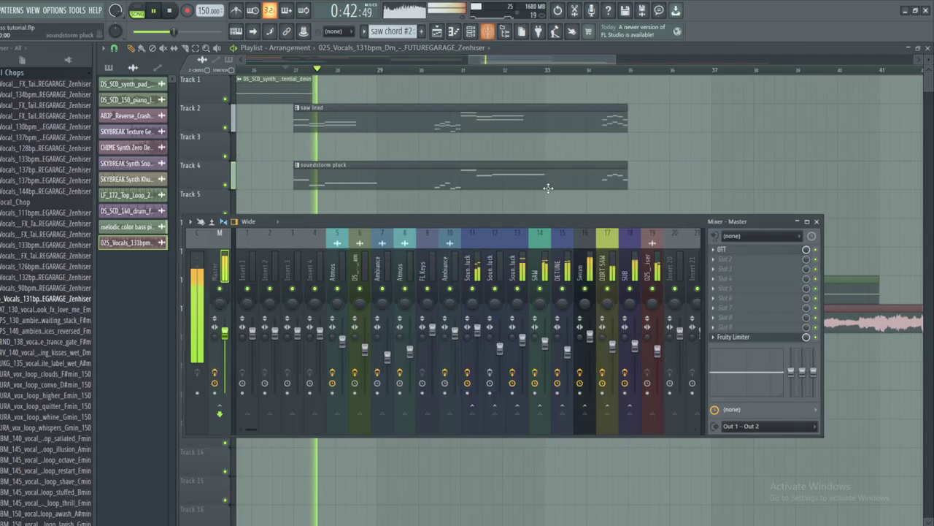
left_click(511, 335)
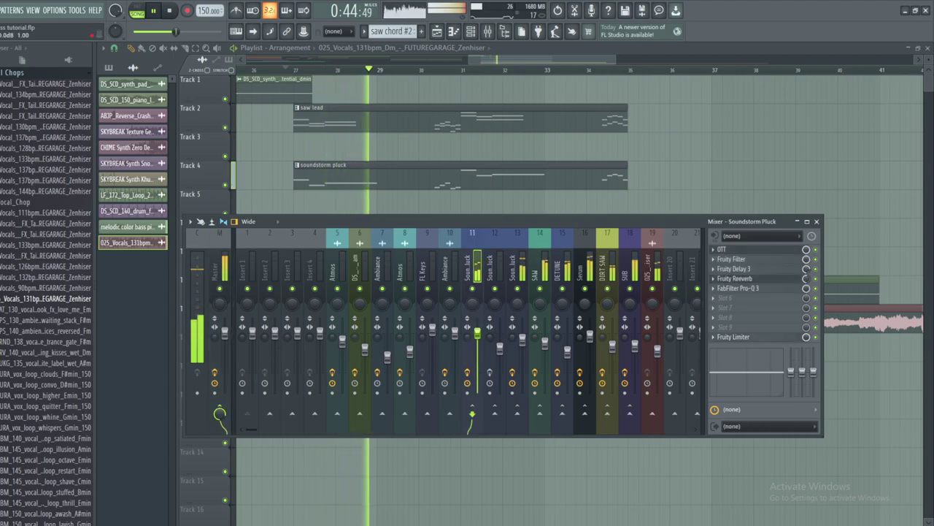
left_click_drag(479, 338, 479, 336)
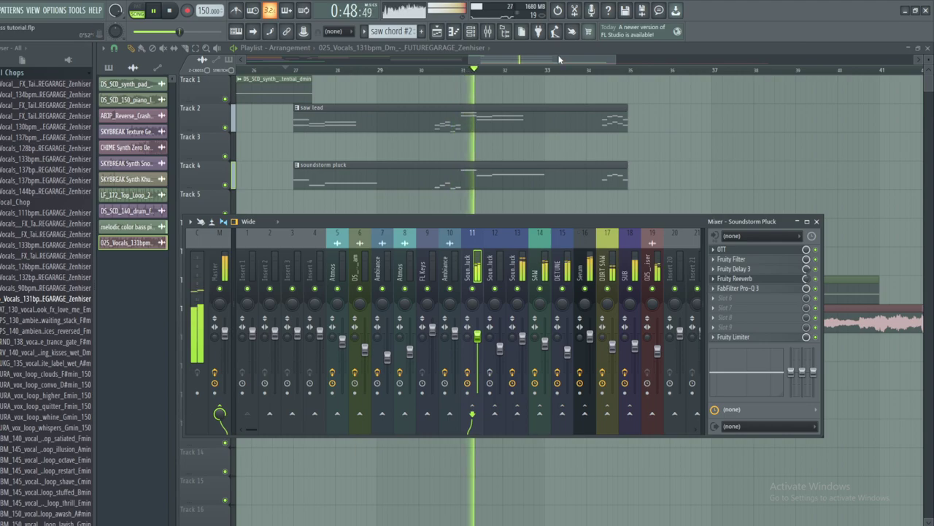
left_click_drag(559, 59, 572, 52)
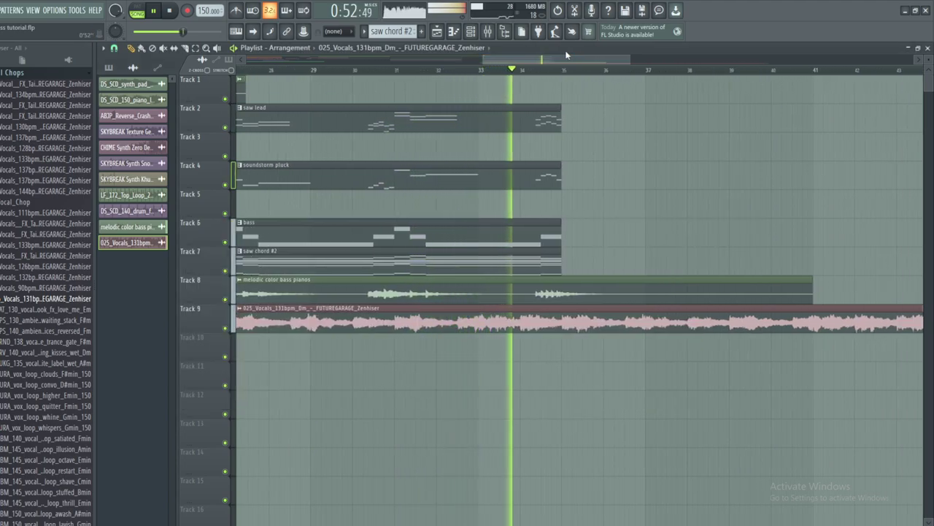
left_click(172, 11)
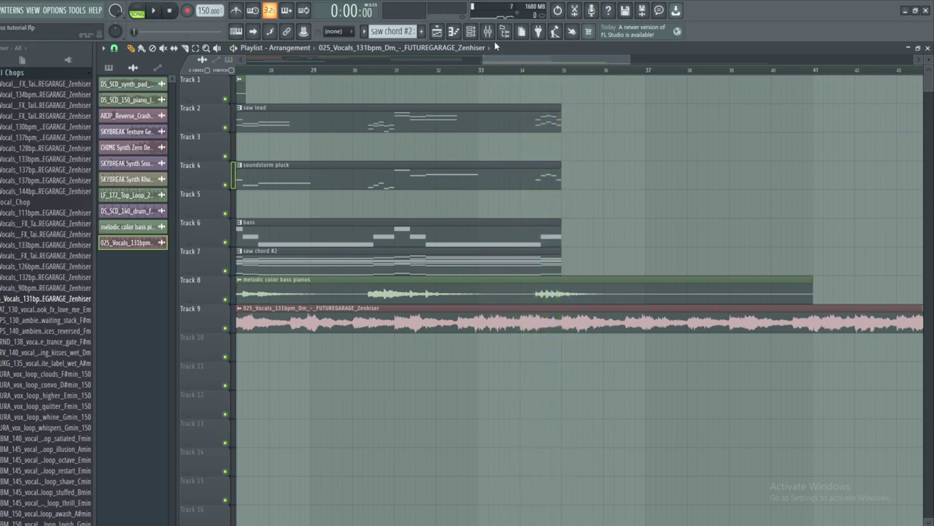
- Solo the 025_Vocals_131bpm vocal track on mixer track 19
left_click(488, 31)
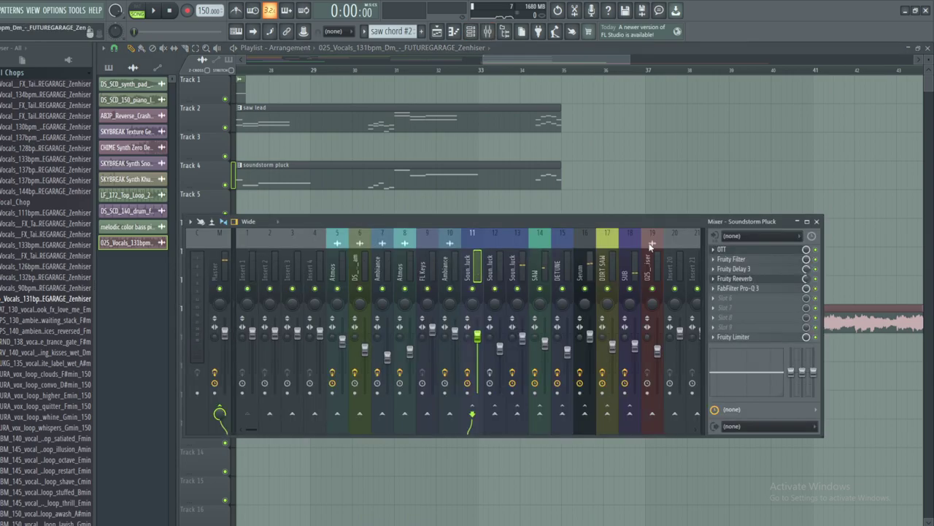
right_click(655, 288)
left_click(653, 268)
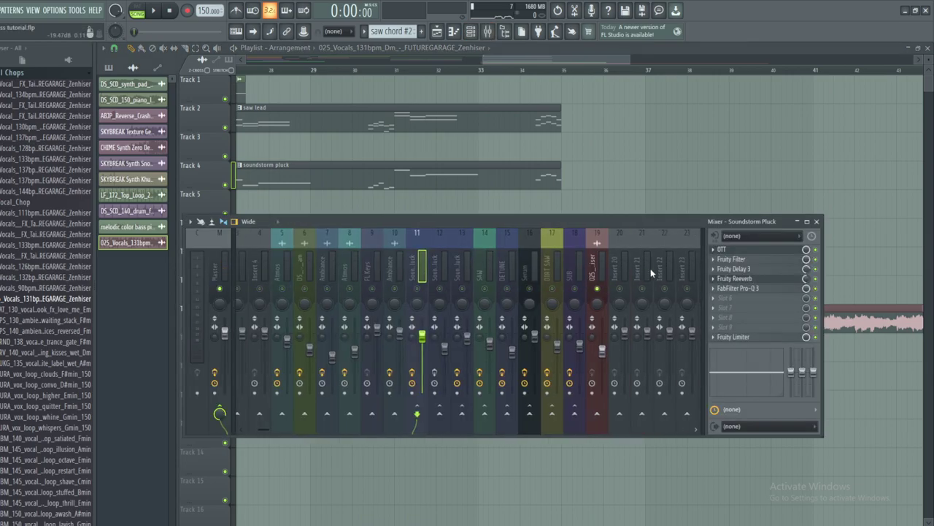
- Play the soloed saw chord #2 and vocal clips from bar 27 while slightly raising the vocal's mixer fader
left_click(153, 10)
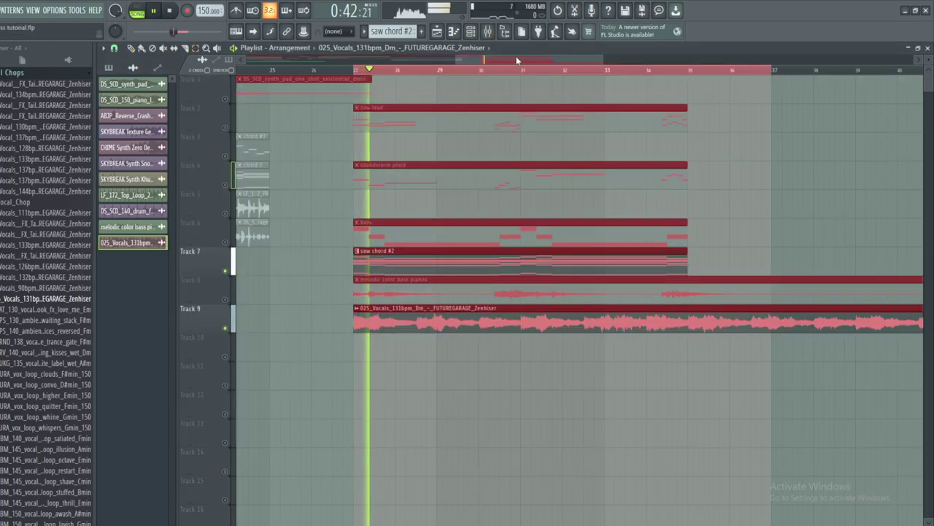
left_click_drag(517, 60, 532, 60)
key("F9")
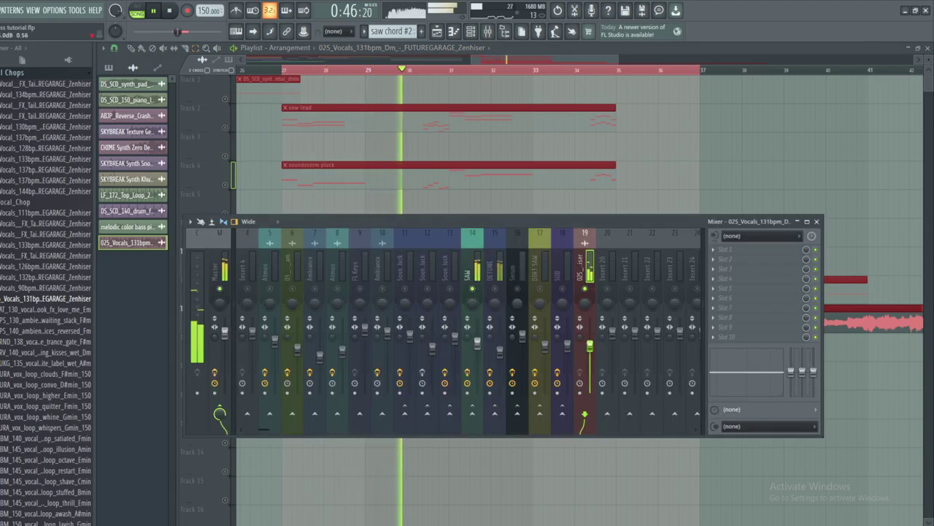
key("F9")
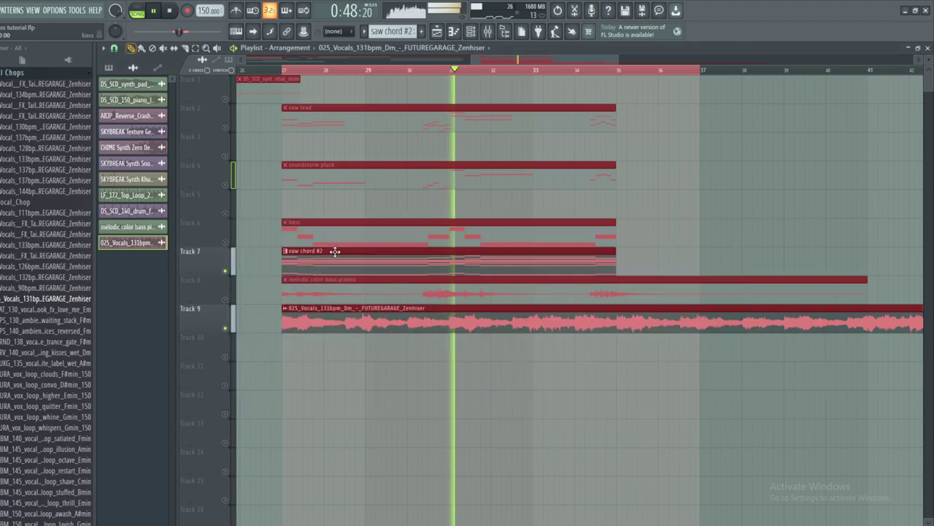
left_click_drag(577, 59, 622, 60)
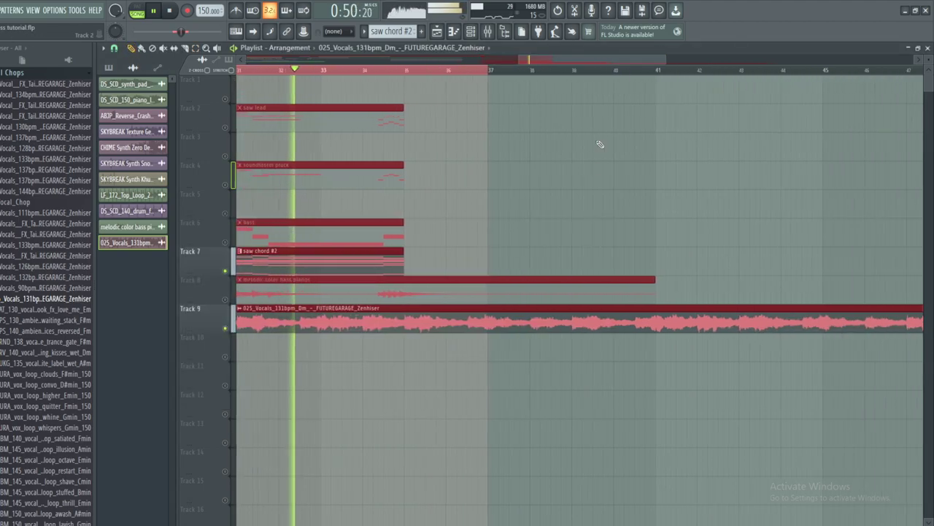
- Apply medium grid-slicing to the Future Garage vocal sample loaded in Slicex
left_click(536, 179)
left_click(513, 169)
left_click_drag(513, 166, 485, 167)
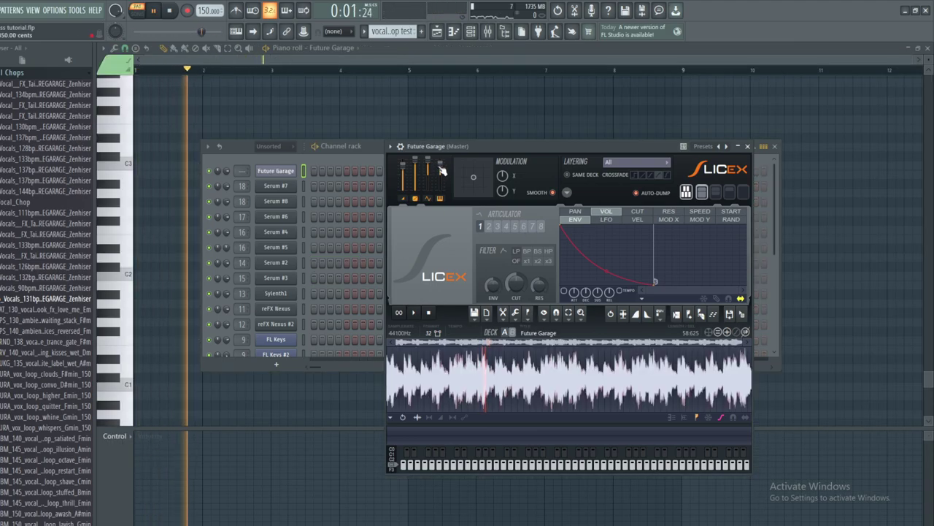
left_click(527, 312)
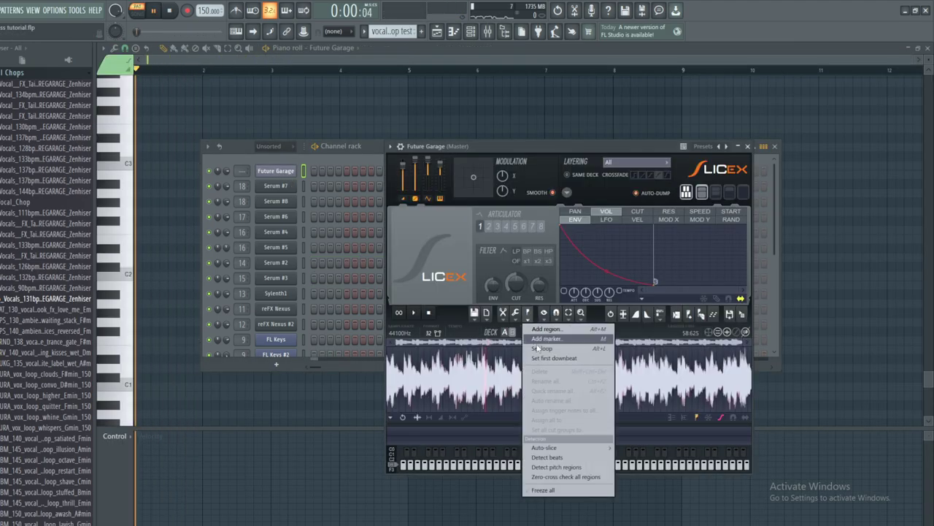
mouse_move(577, 448)
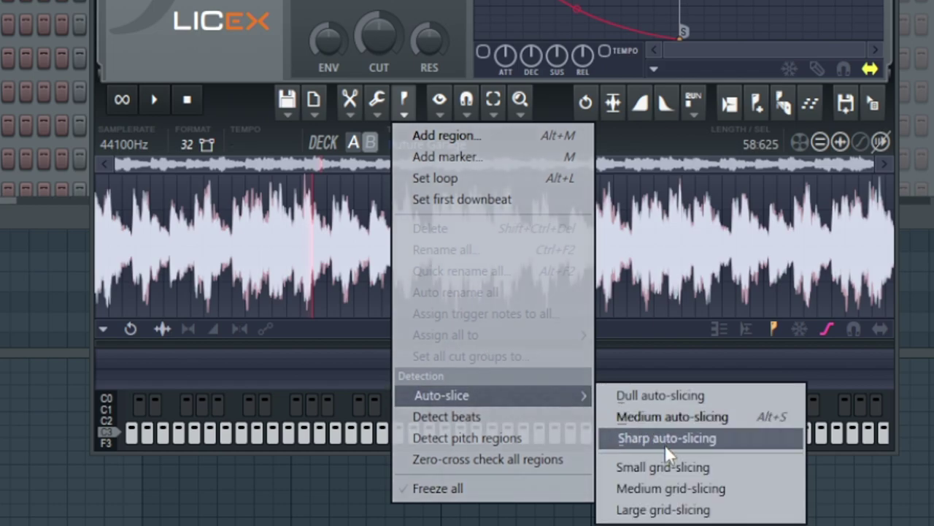
left_click(661, 485)
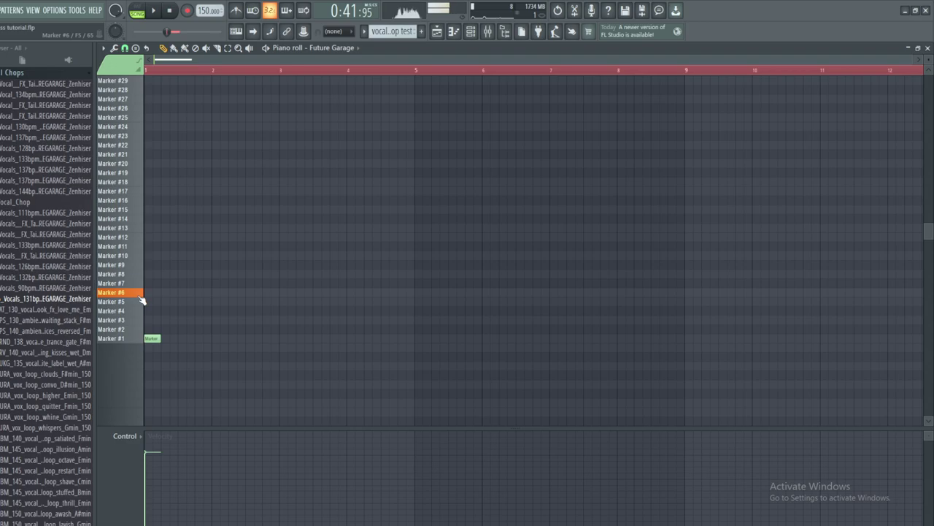
- While playing from bar 17, shorten the vocal chop test pattern's Marker #58 note and move its Marker #39 note down to Marker #36
scroll(141, 138, "up", 5)
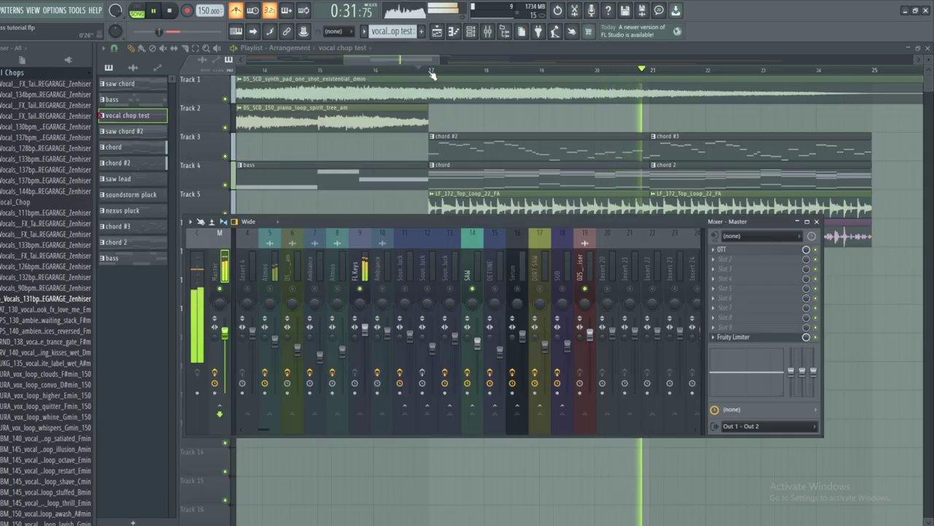
left_click(431, 71)
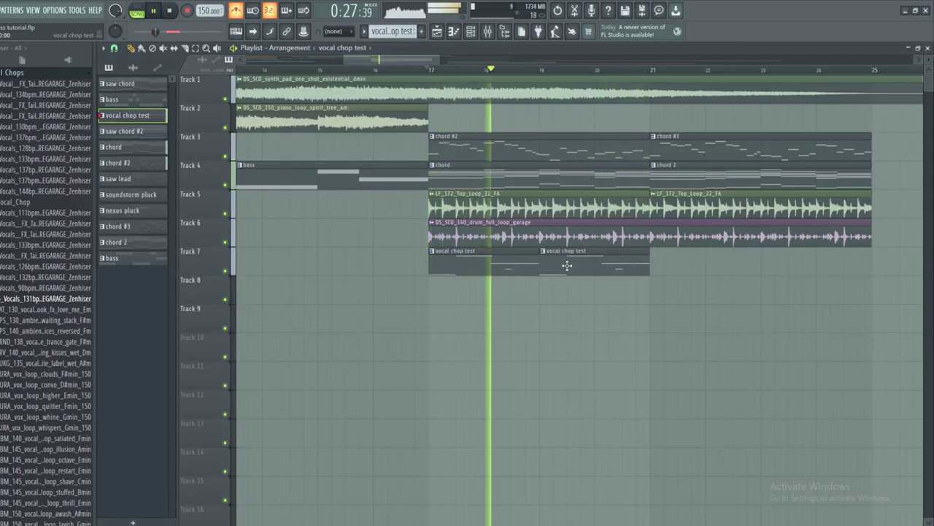
double_click(568, 265)
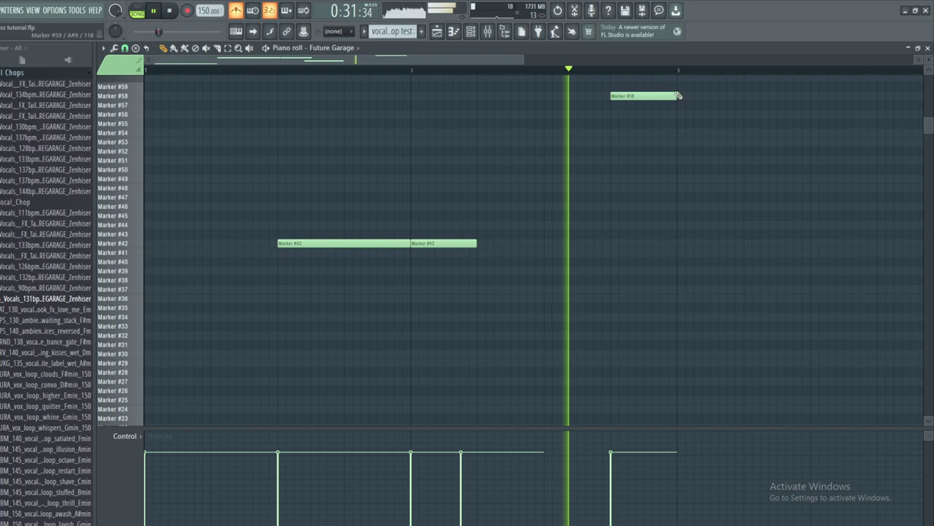
left_click_drag(677, 96, 643, 96)
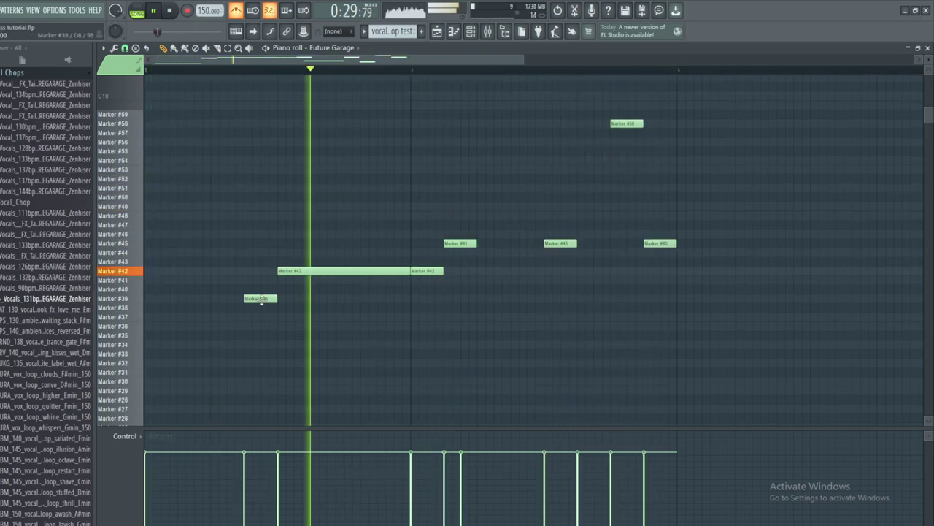
mouse_move(260, 298)
left_mouse_down()
mouse_move(252, 326)
mouse_move(309, 327)
left_mouse_up()
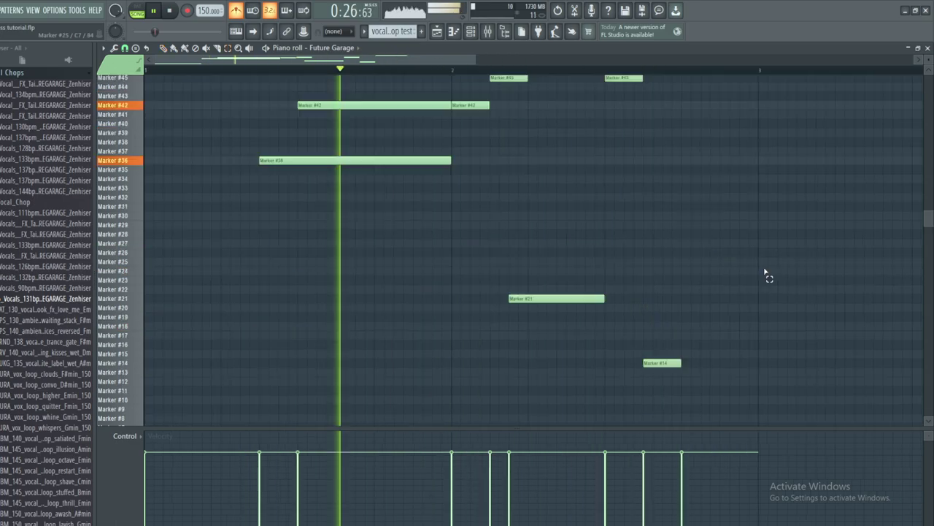
- Duplicate the two-bar vocal chop notes into bars 3 and 4 of the pattern and return to the playlist
scroll(774, 292, "down", 3)
scroll(694, 211, "up", 8)
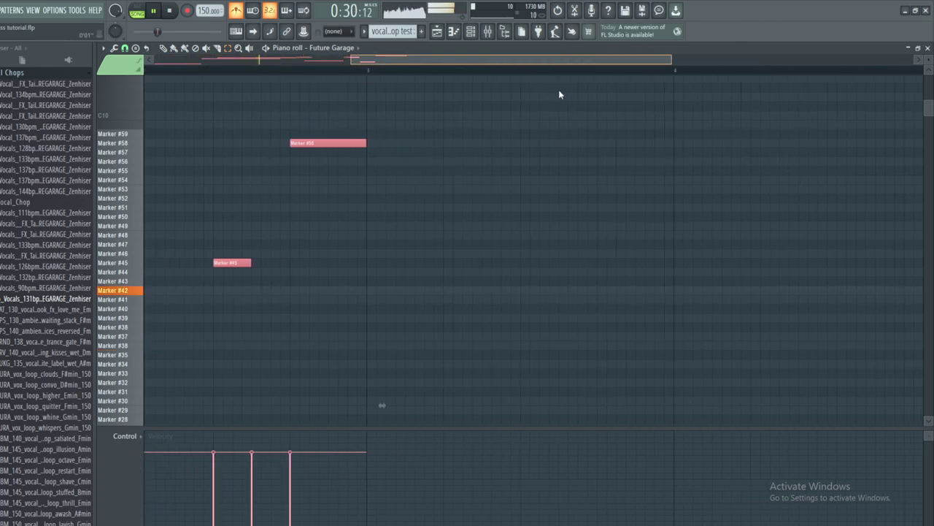
left_click(536, 150, "ctrl")
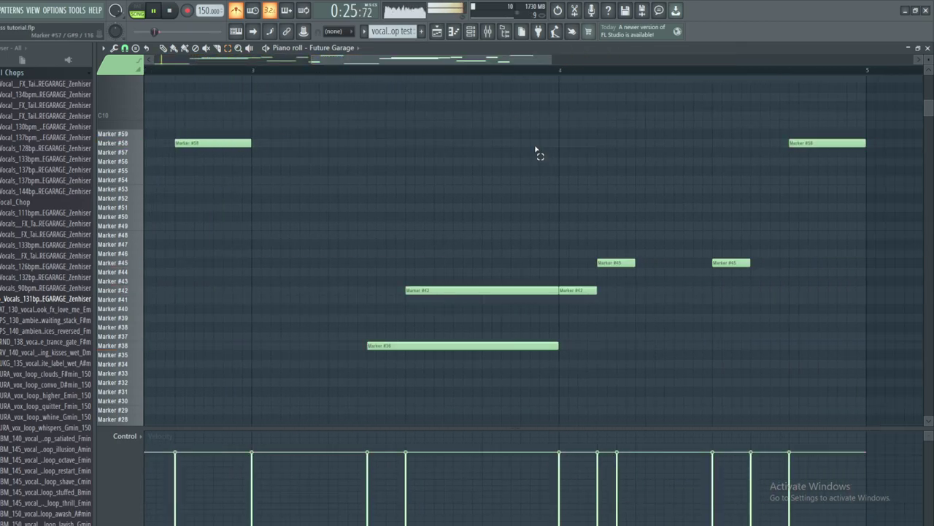
key("F5")
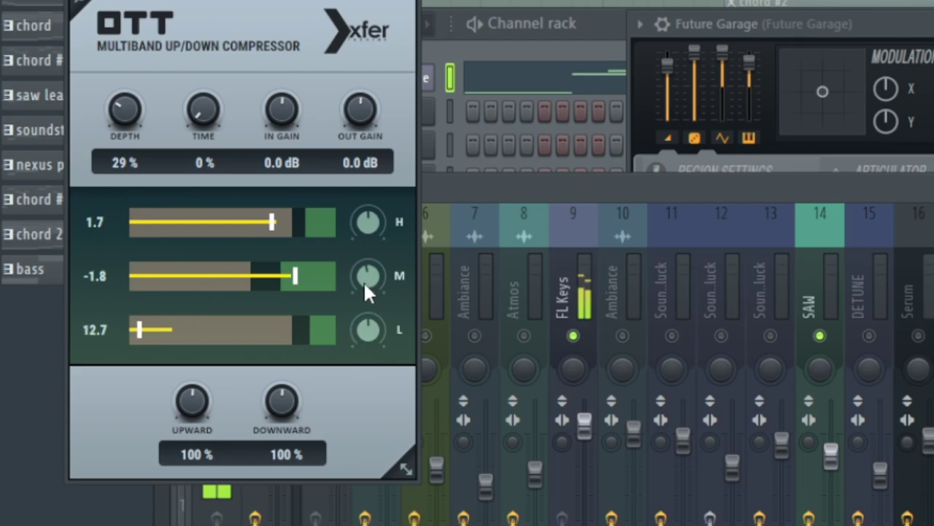
- Add Fruity Delay 3 in ping pong mode to slot 2 of the Future Garage mixer track and lower its mix level
left_click(716, 260)
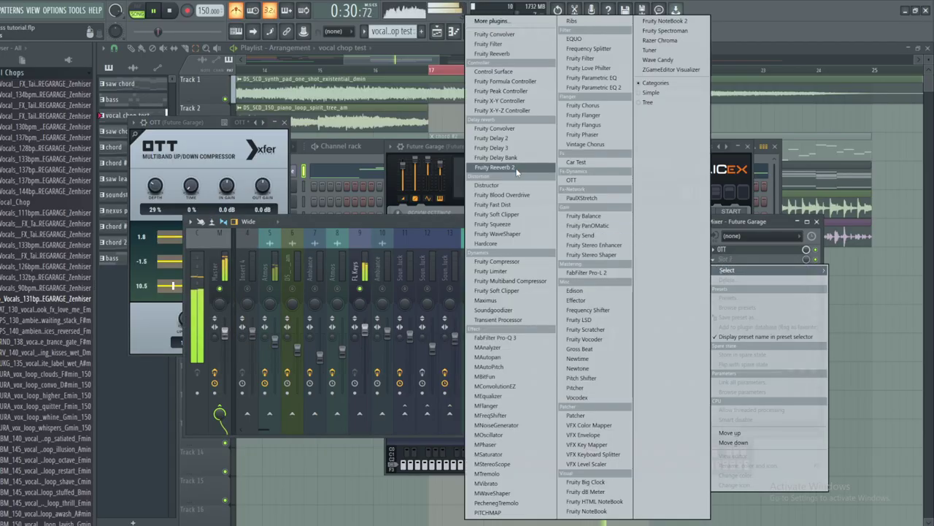
left_click(517, 148)
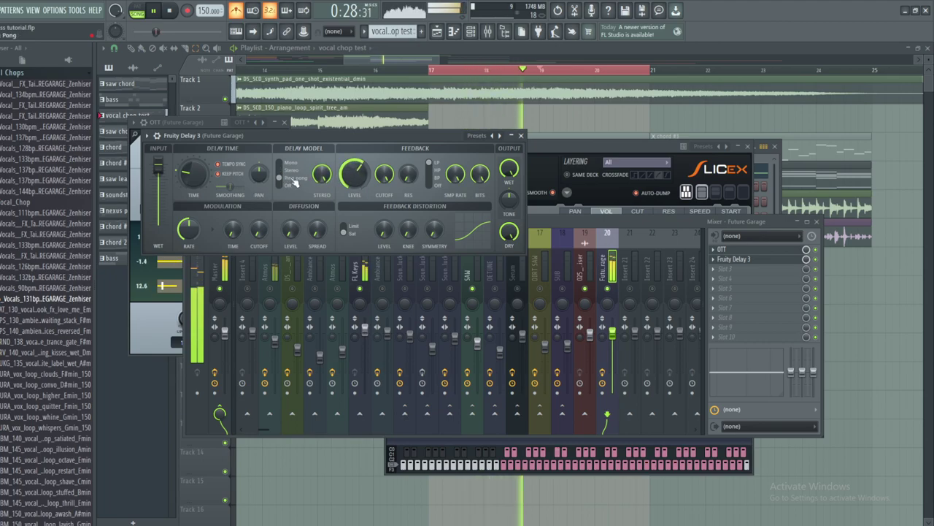
left_click(815, 259)
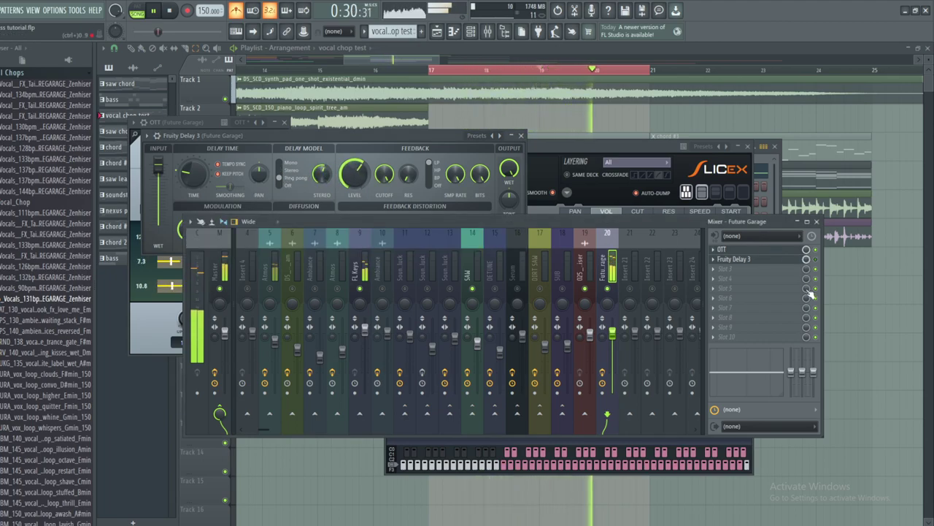
- Add Fruity Reeverb to slot 3 of the Future Garage track, with a 947 Hz low cut and a reduced mix level
left_click(776, 269)
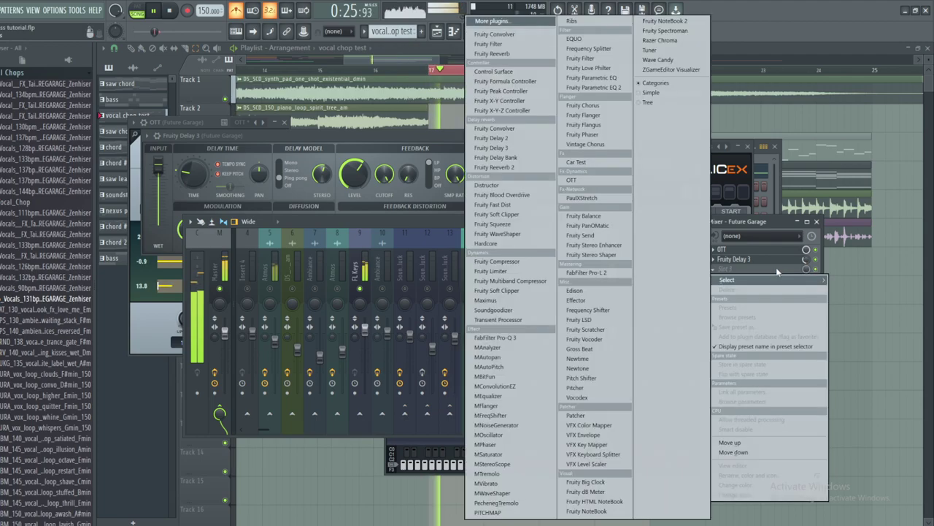
left_click(511, 151)
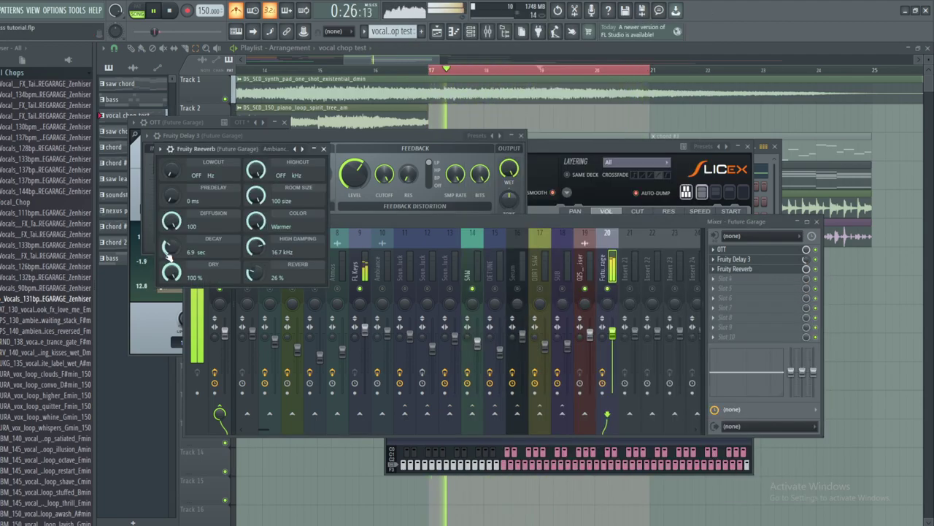
left_click(793, 266)
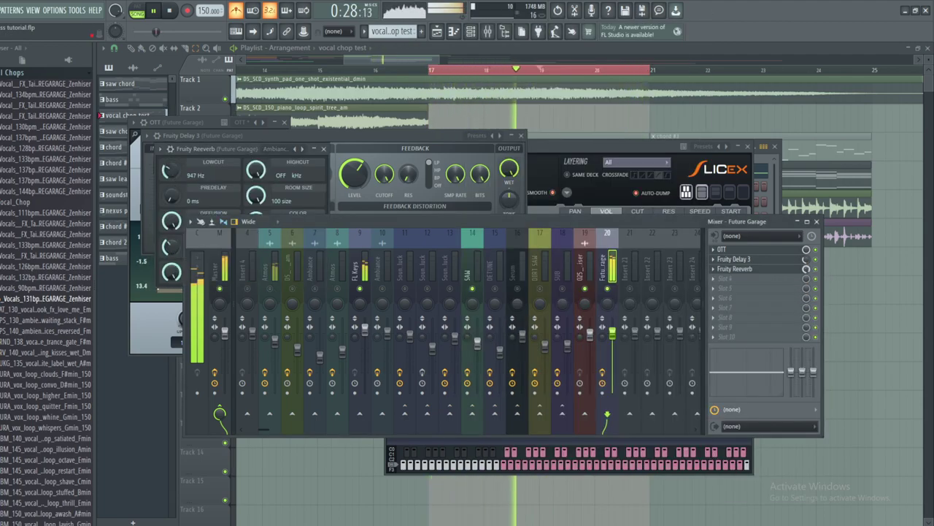
- Add FabFilter Pro-Q 3 to slot 4 of the Future Garage mixer track and shape its EQ curve
left_click(724, 279)
mouse_move(727, 289)
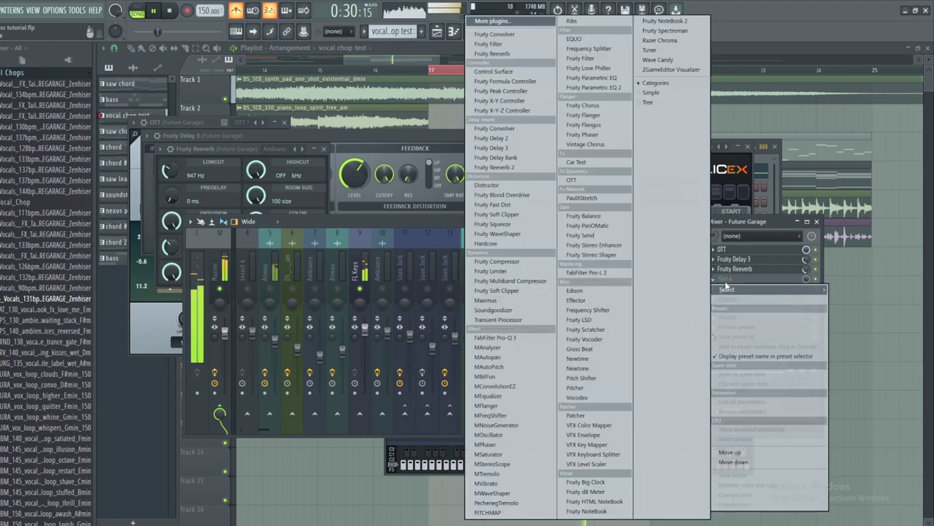
left_click(522, 339)
left_click_drag(349, 276, 328, 309)
right_click(329, 309)
left_click(445, 378)
left_click(237, 406)
left_click(255, 471)
left_click_drag(329, 272, 324, 275)
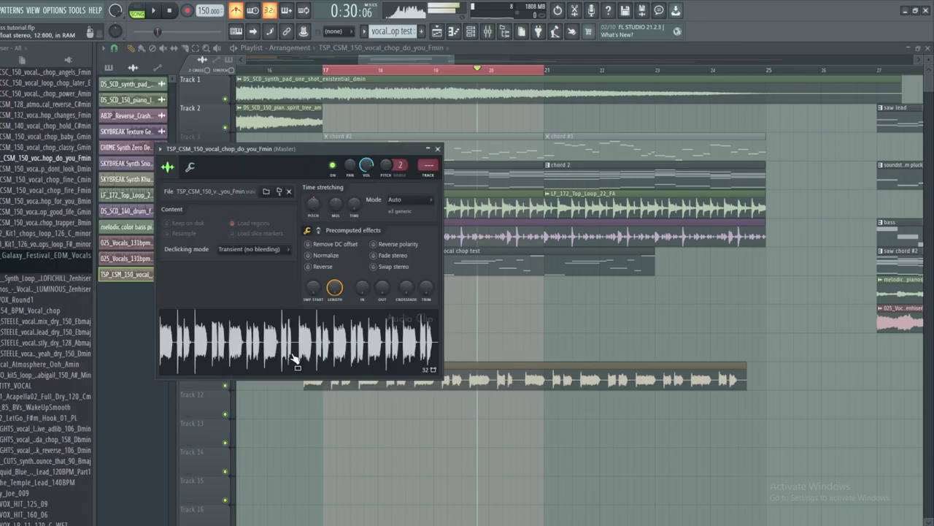
- Try the TSP_CSM_150 vocal chops in the playlist and place short trimmed do_you and good_life chops on track 9 within bar 20
key("Escape")
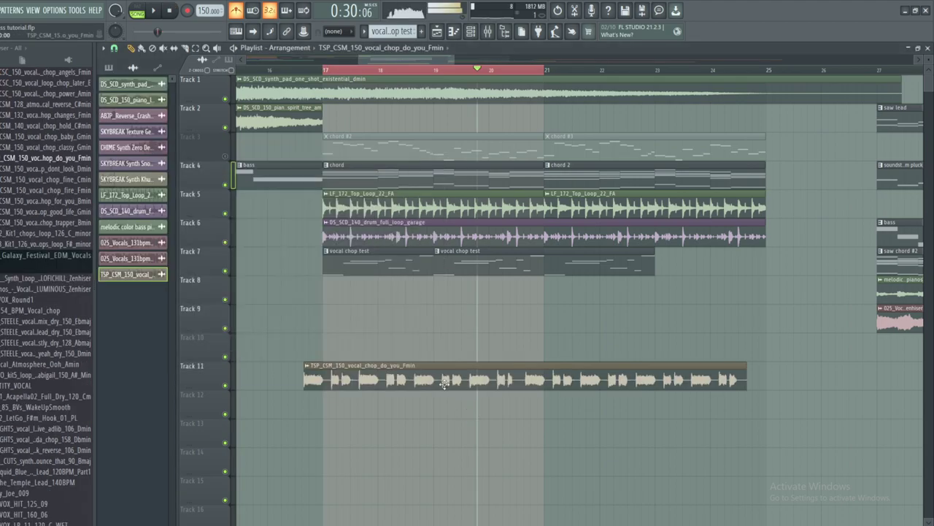
left_click_drag(444, 385, 464, 381)
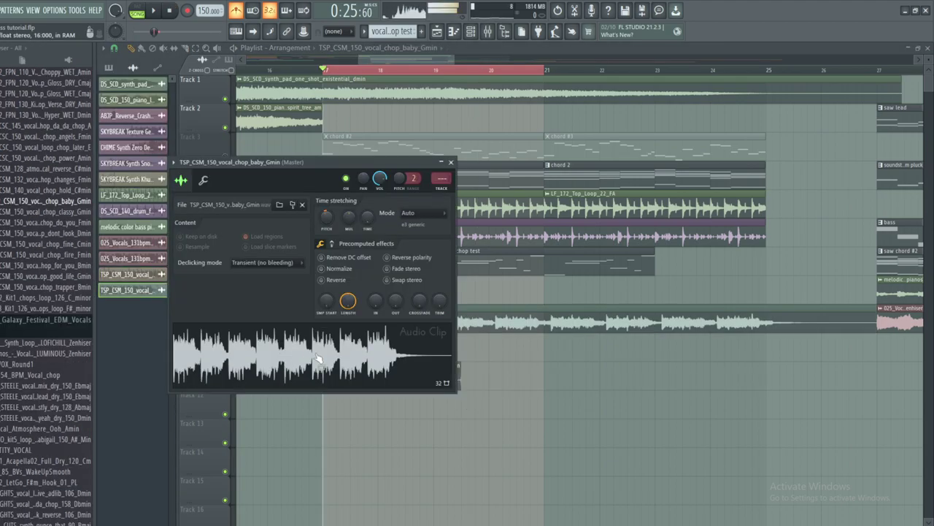
key("Escape")
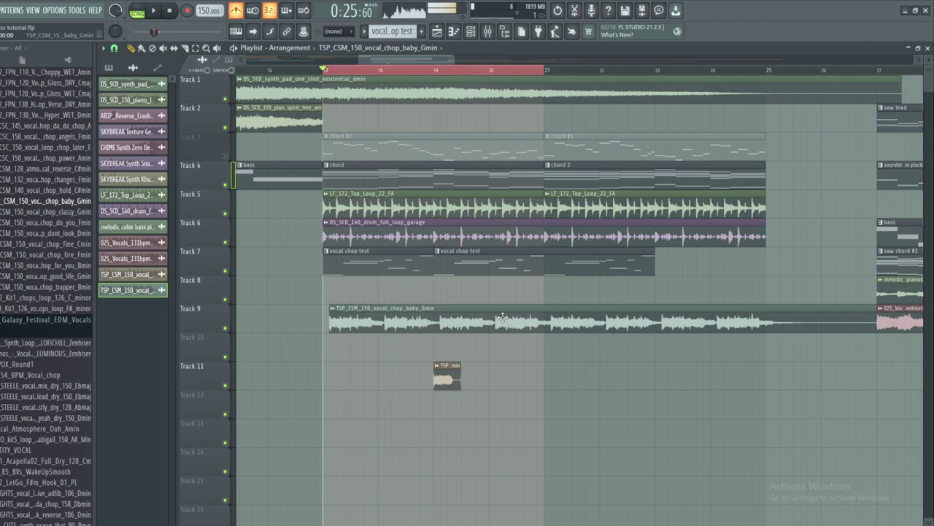
left_click_drag(495, 325, 495, 408)
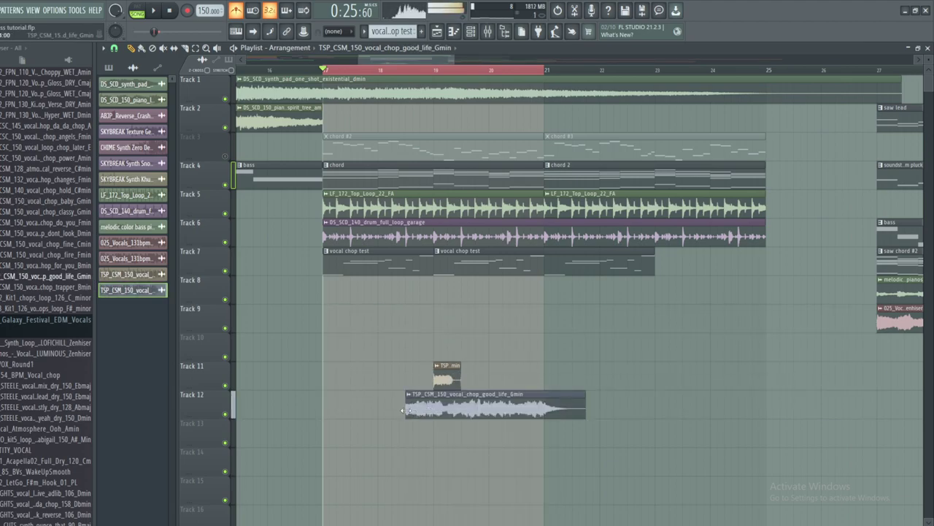
left_click_drag(520, 419, 516, 419)
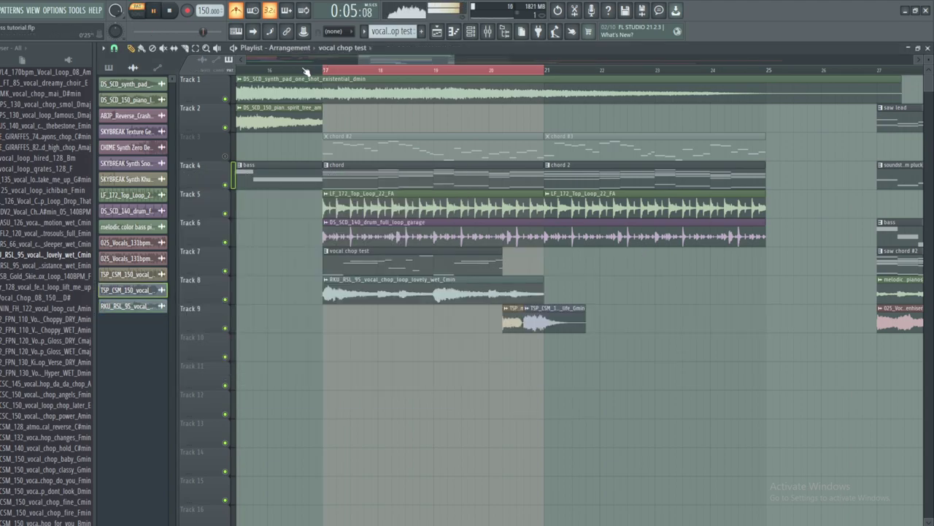
- Play the arrangement from bar 17 to hear the layered vocal chops, and stop playback
left_click(314, 70)
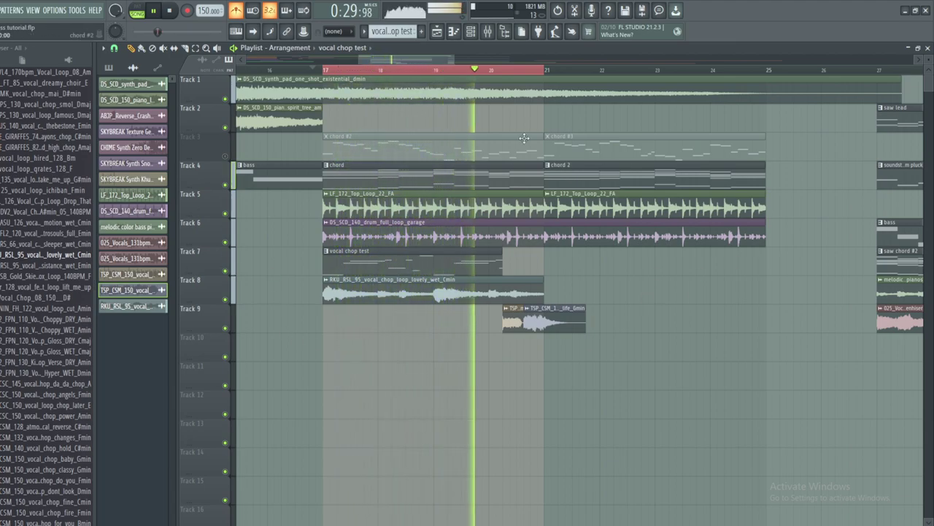
left_click(169, 12)
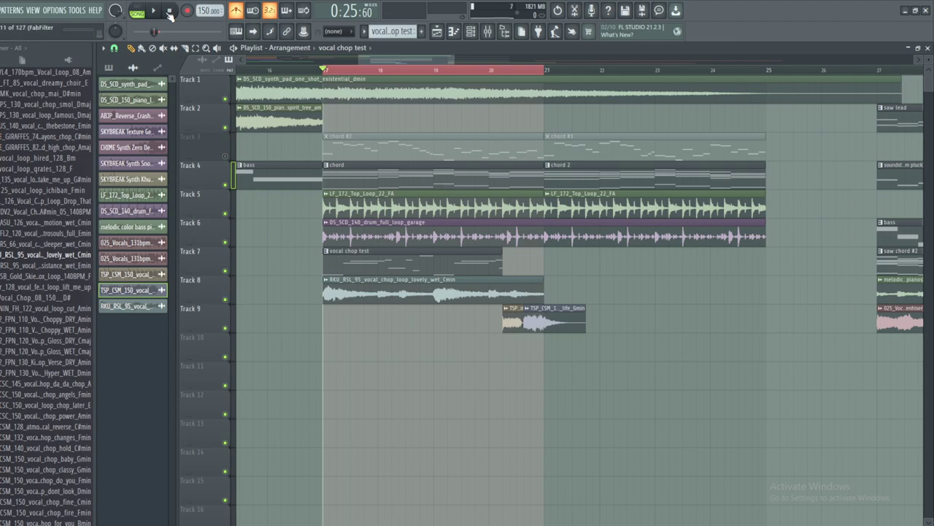
key("space")
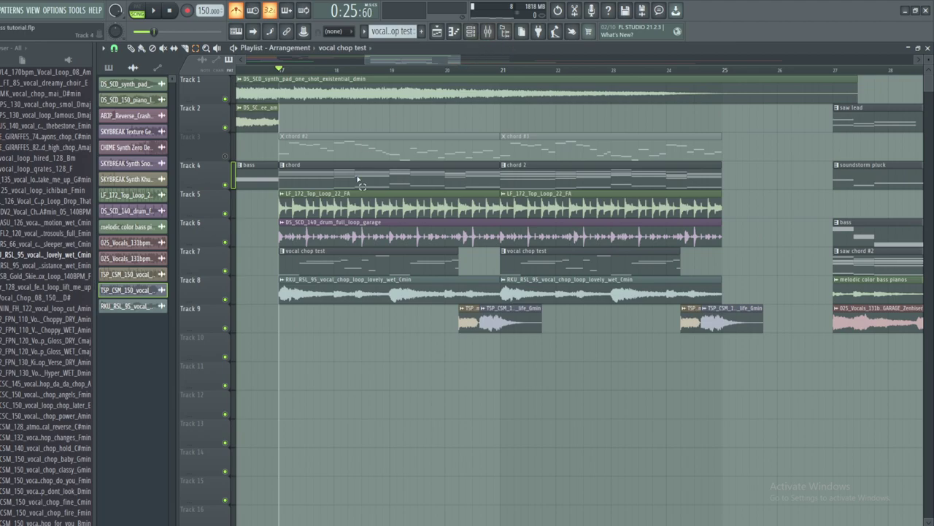
- Preview the RKU_RSL_95_vocal_chop_loop_lovely_wet_Cmin clip and route its channel to mixer track 21
left_click(283, 280)
left_click(299, 298)
left_click(282, 280)
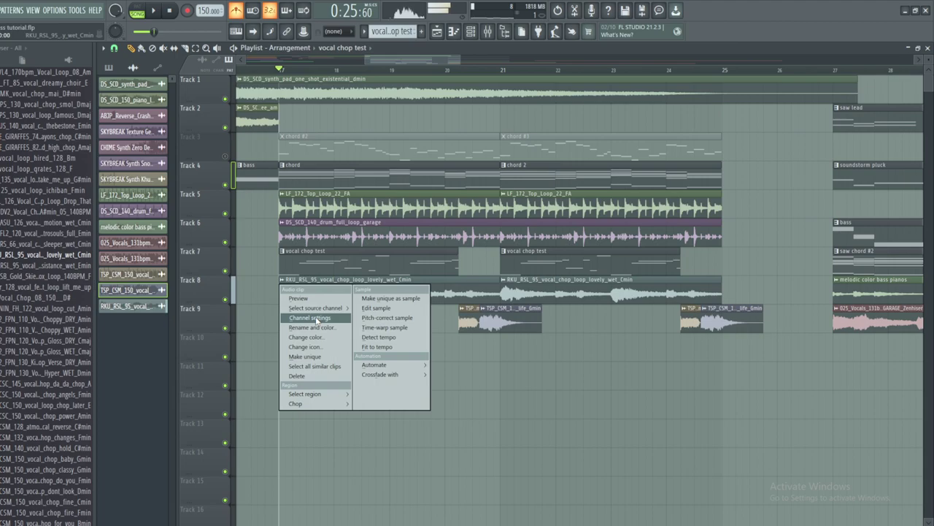
left_click(314, 318)
left_click(187, 176)
left_click(321, 211)
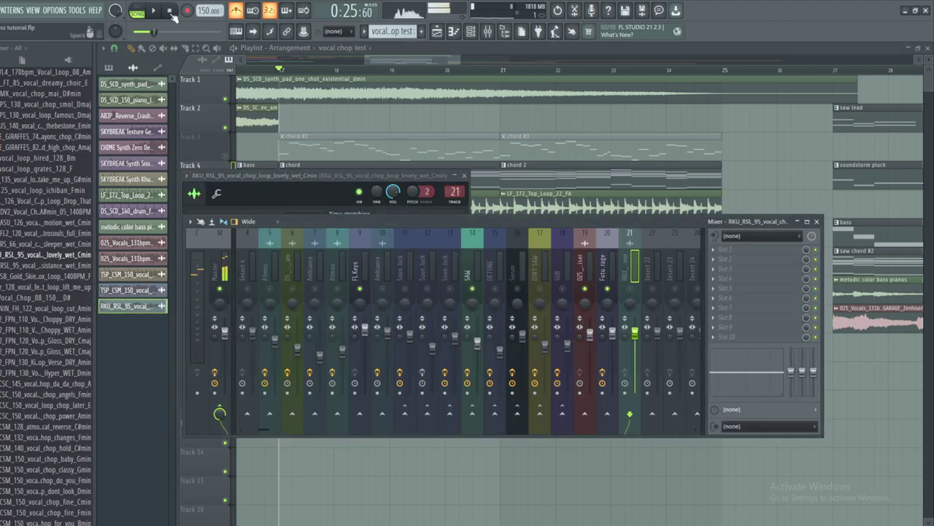
- Close the channel and mixer windows and preview the two TSP_CSM_150 vocal chop clips on track 9
left_click(450, 137)
left_click(465, 311)
left_click(482, 327)
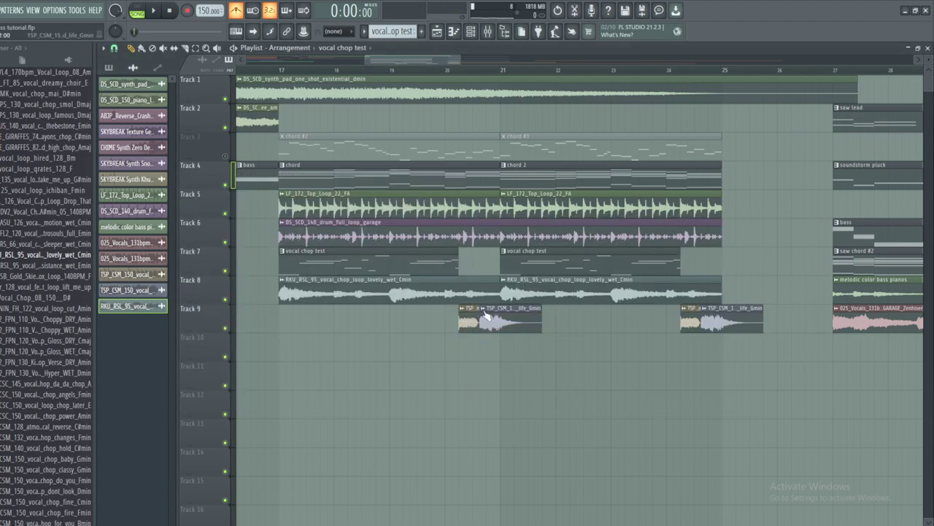
right_click(484, 314)
left_click(503, 327)
- Play from just before bar 17 and slightly lower the Future Garage fader on track 20 while fine-tuning the Atmos fader on track 21
key("space")
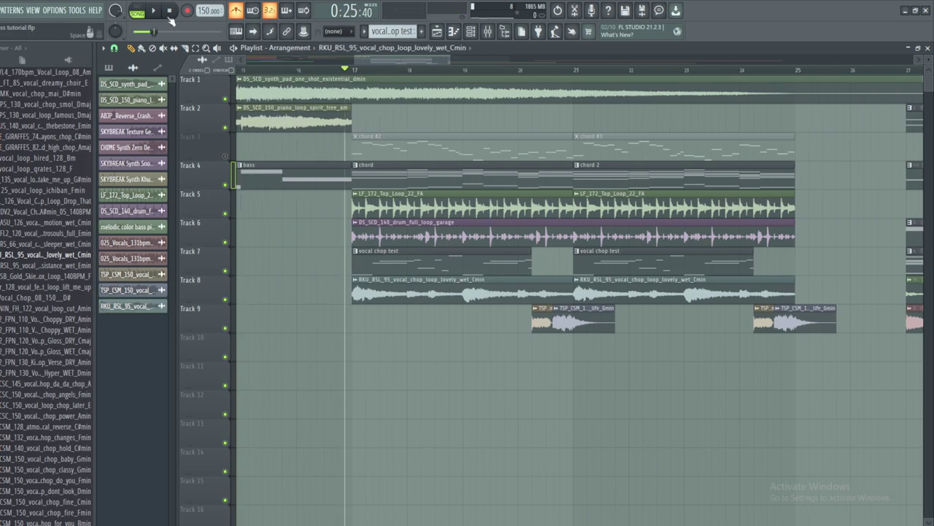
left_click(487, 31)
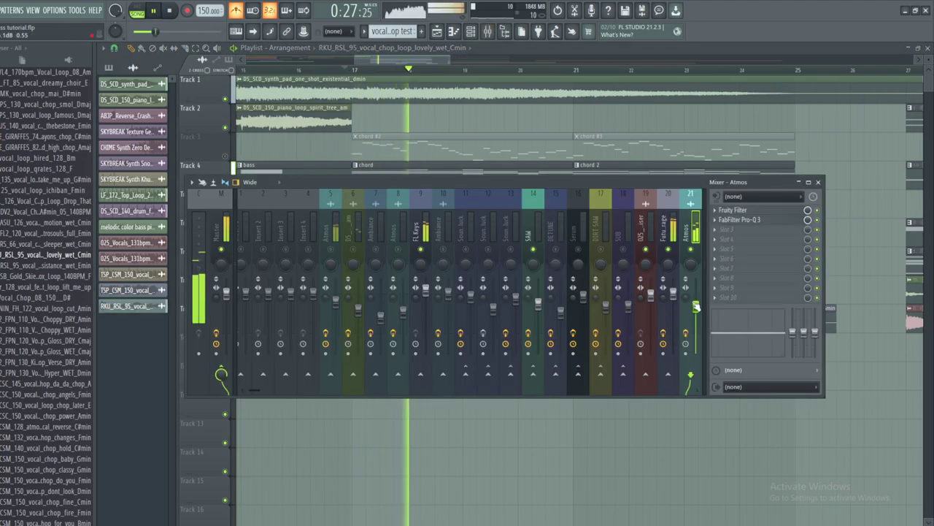
left_click(677, 298)
left_click(689, 311)
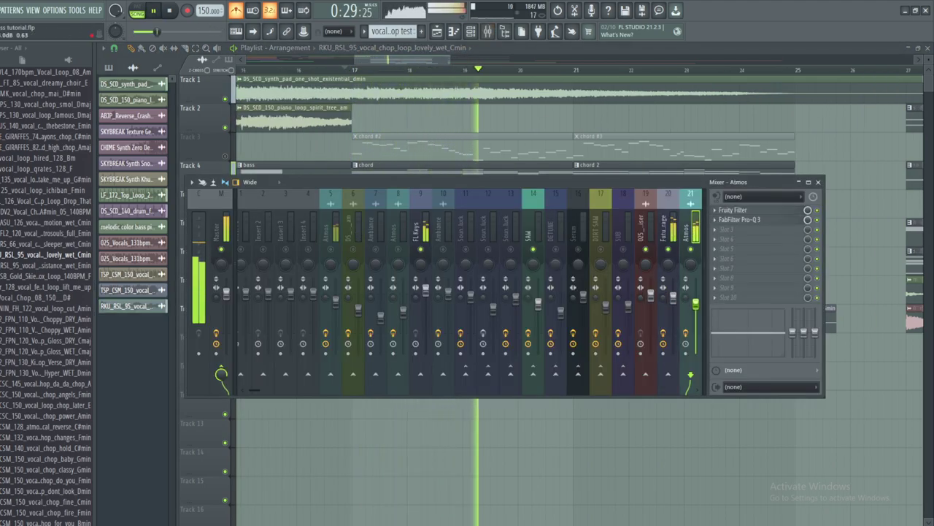
left_click_drag(695, 306, 695, 308)
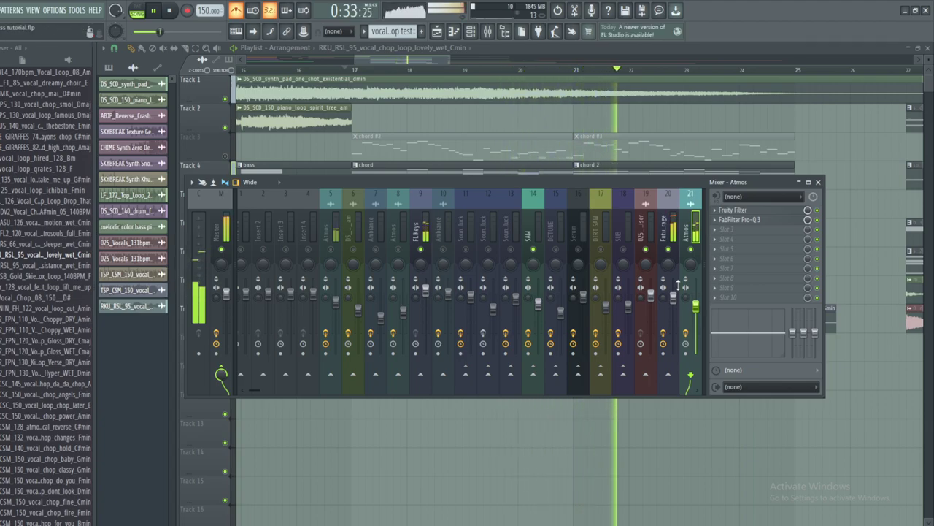
- Close the mixer, select the first TSP_CSM_150 vocal clip on track 9 and listen through the layered vocal chops past bar 24
left_click_drag(427, 61, 446, 61)
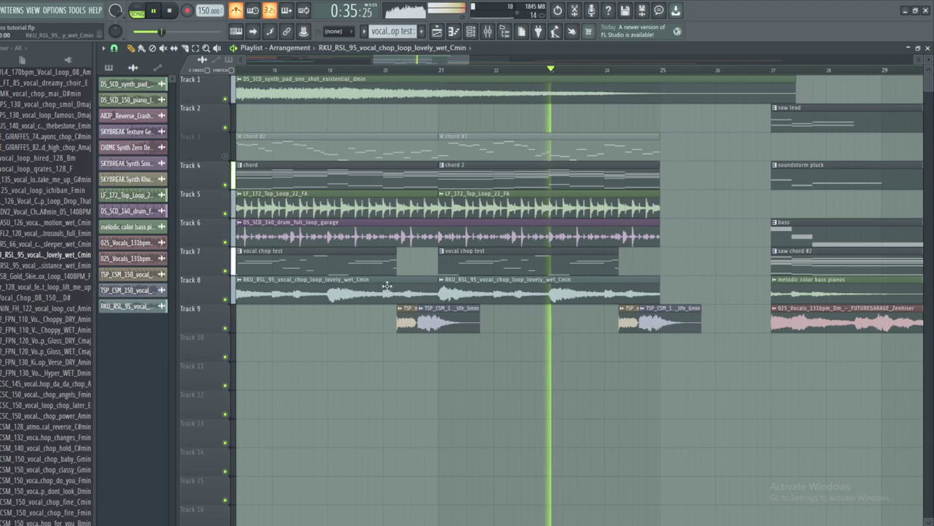
left_click(401, 309)
left_click(601, 384)
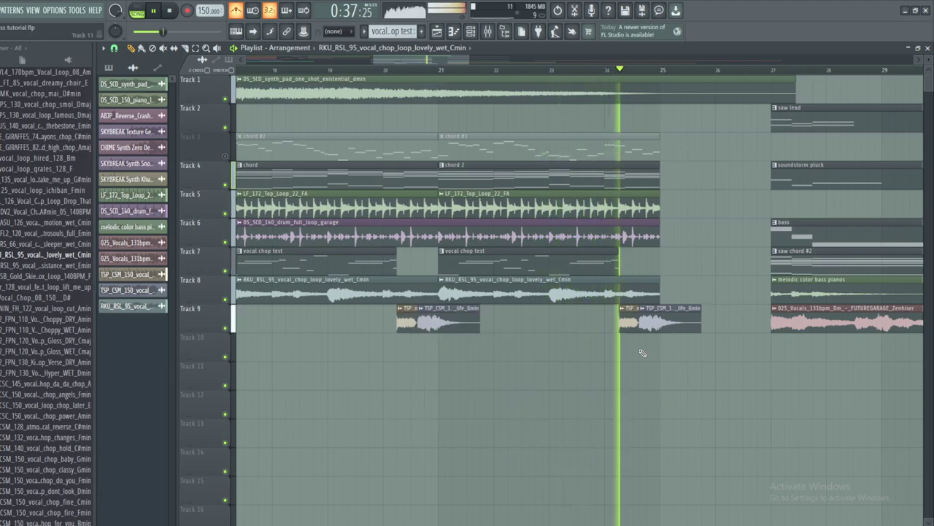
left_click_drag(406, 62, 498, 58)
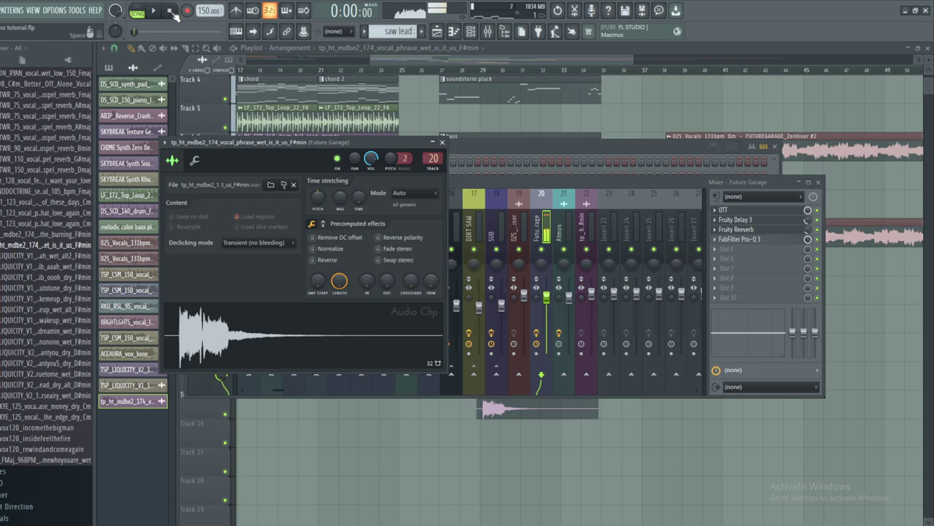
- Route the tp_ht_mdbe2_174_vocal_phrase_wet channel to a free mixer track and apply the Ambiance chain with Fruity Reeverb and FabFilter Pro-Q 3
left_click(166, 142)
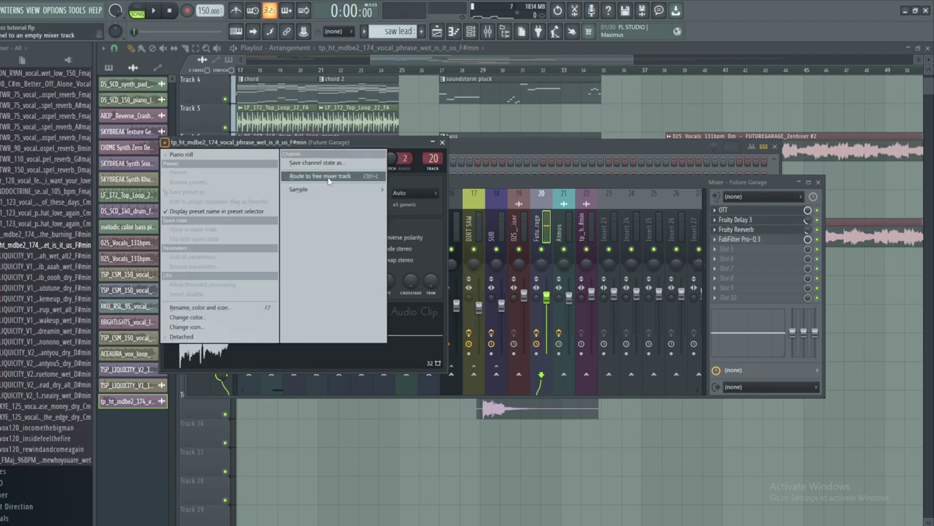
left_click(328, 177)
right_click(621, 193)
mouse_move(653, 253)
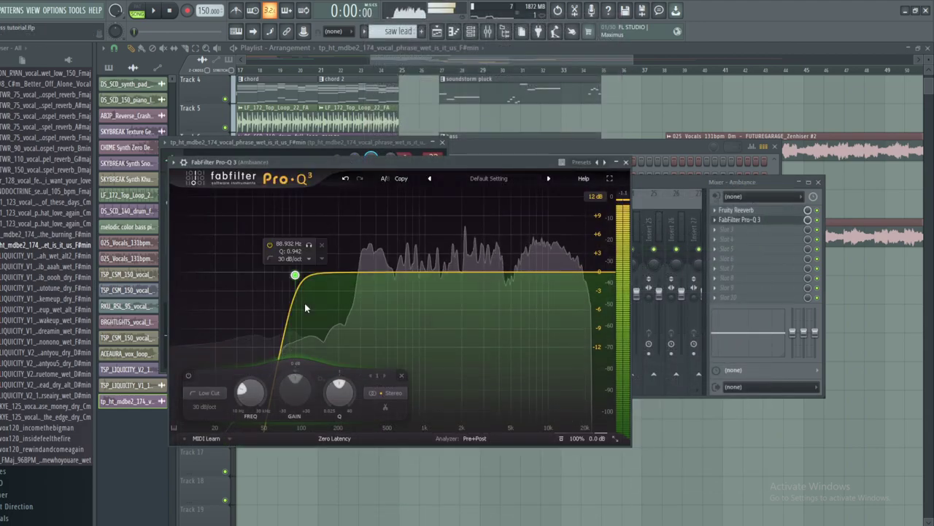
- Set the Ambiance track's Pro-Q 3 low cut to about 238 Hz and insert OTT in the slot above Fruity Reeverb
left_click_drag(297, 275, 349, 281)
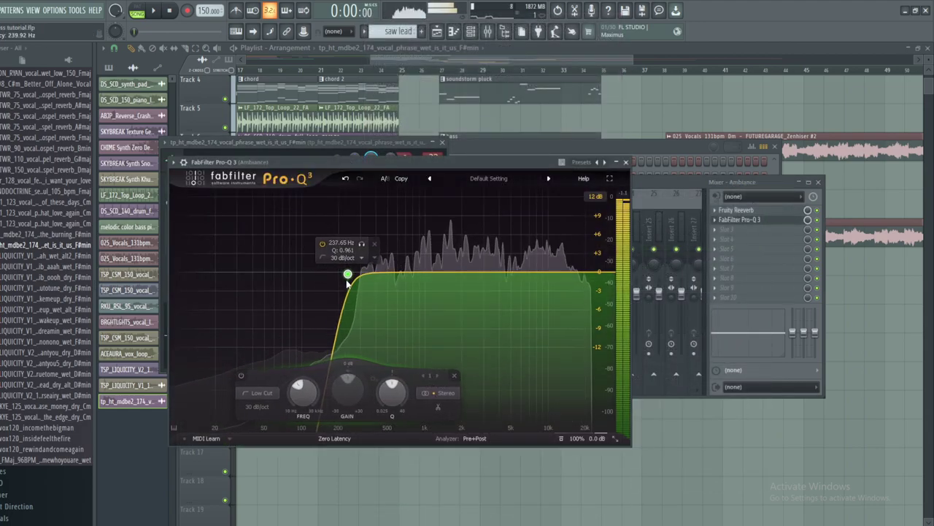
left_click_drag(737, 209, 739, 222)
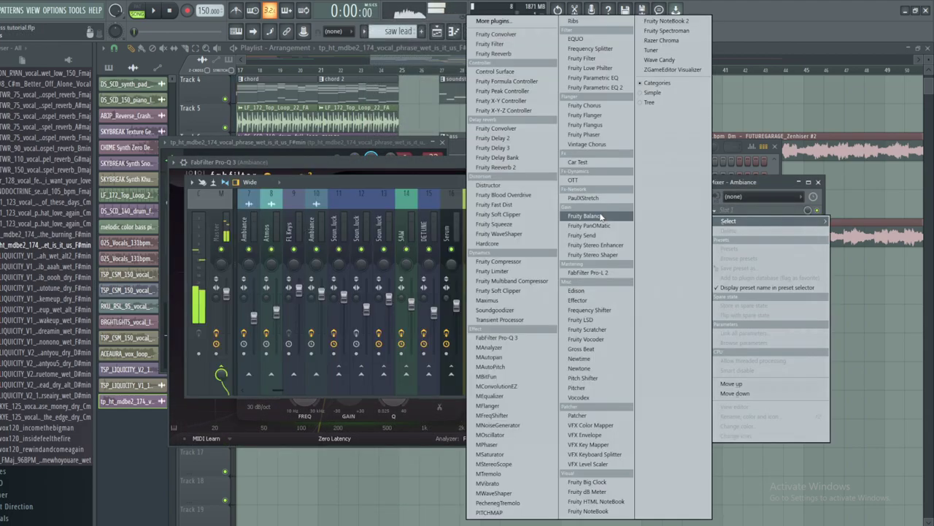
left_click(580, 183)
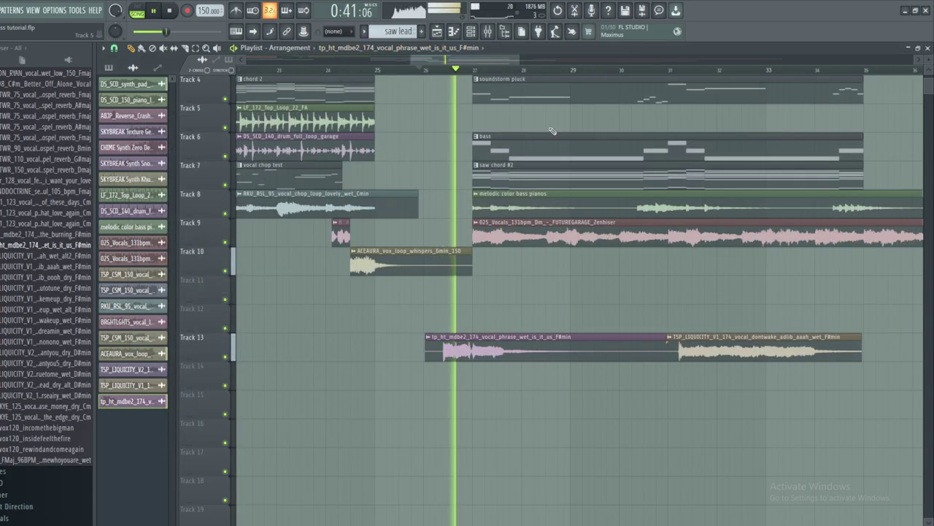
- Set the SAW track's Pro-Q 3 low cut slope to 48 dB/oct and fine-tune the SAW fader during playback
key("F9")
left_click(402, 224)
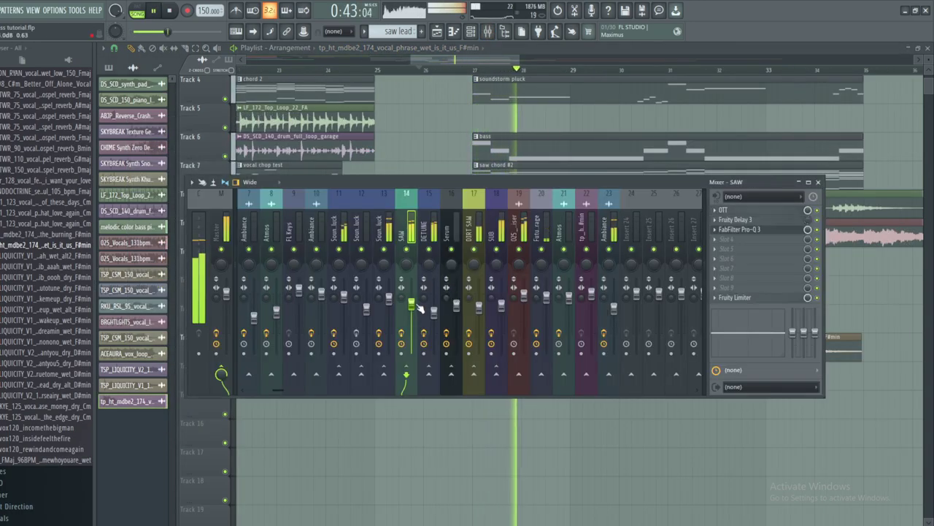
left_click(759, 230)
mouse_move(358, 262)
left_mouse_down()
mouse_move(380, 258)
mouse_move(362, 268)
left_mouse_up()
left_click(281, 391)
left_click(295, 471)
left_click(655, 147)
left_click(422, 310)
left_click_drag(411, 309, 411, 303)
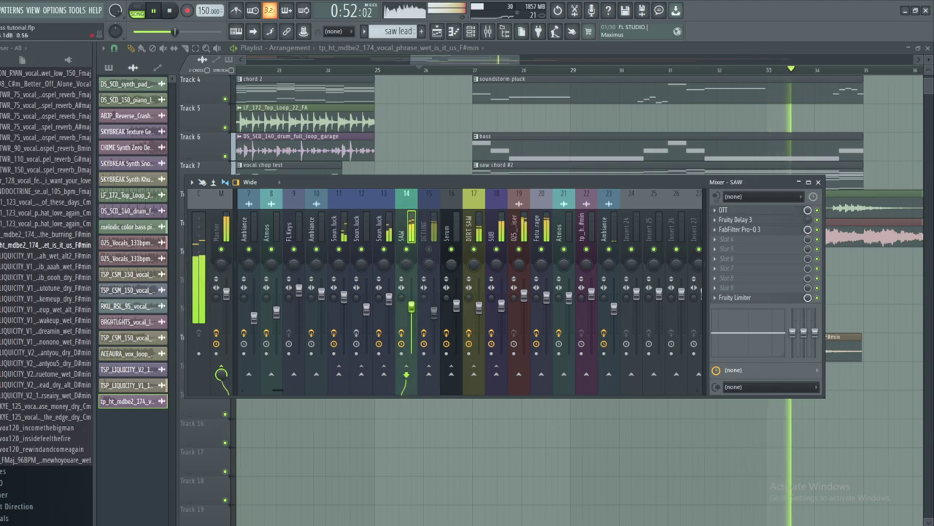
- Set the SAW track's Pro-Q 3 low cut to a 72 dB/oct slope at about 204 Hz and close the equalizer
left_click(727, 230)
mouse_move(362, 267)
left_mouse_down()
mouse_move(383, 261)
mouse_move(371, 263)
left_mouse_up()
left_click(290, 391)
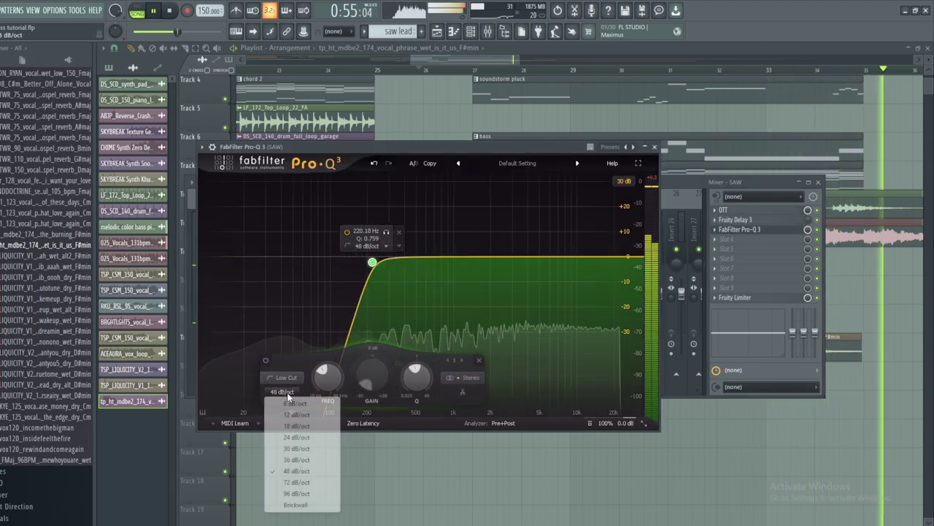
left_click(292, 481)
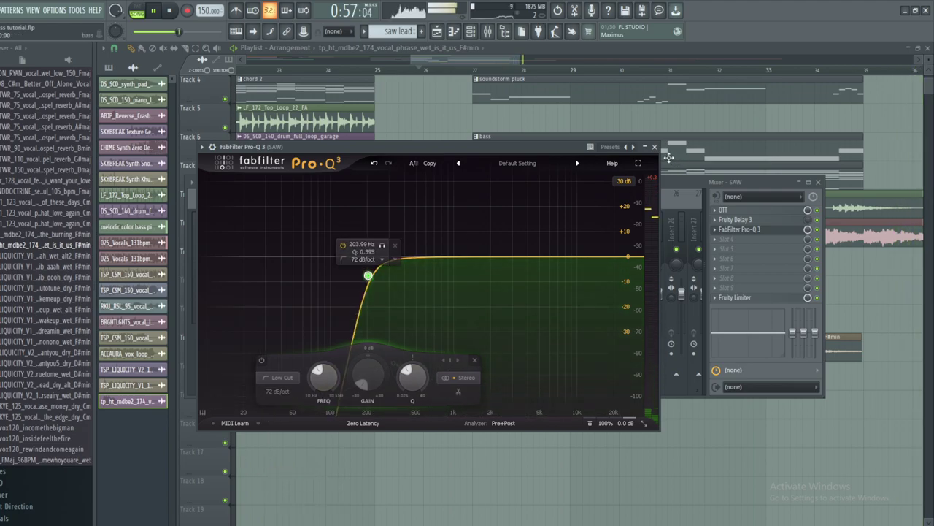
left_click(654, 147)
left_click(489, 309)
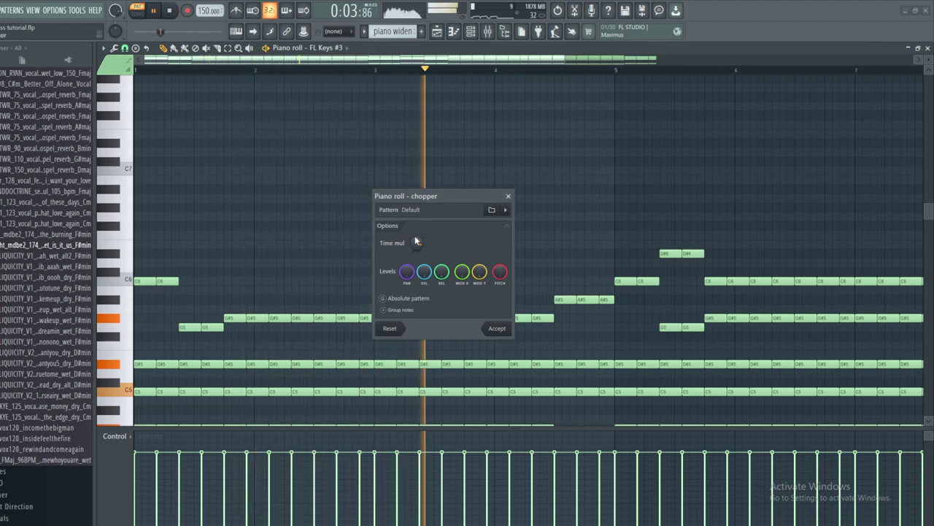
- Apply the chopper to the FL Keys #3 chord notes and place the piano widen pattern on playlist track 5 at bar 27
left_click(496, 328)
left_click(474, 34)
key("space")
left_click_drag(479, 60, 470, 58)
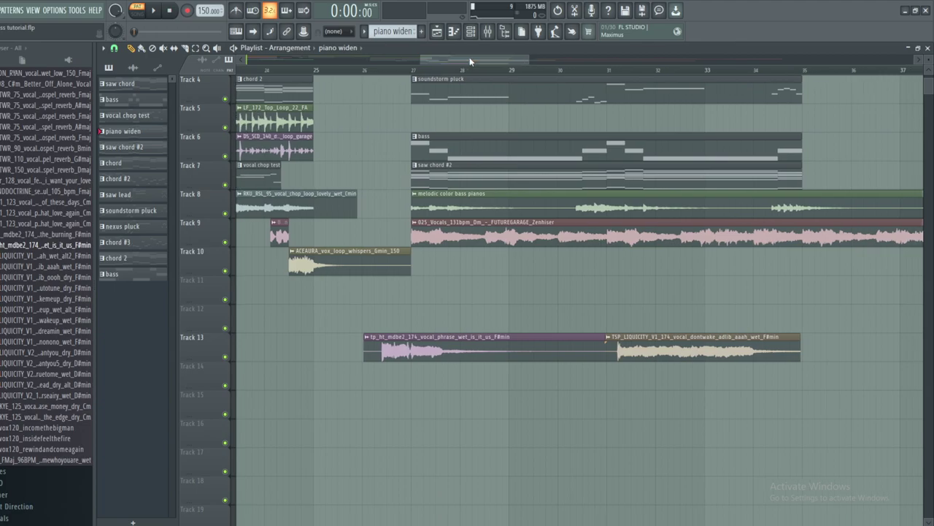
scroll(413, 182, "up", 2)
left_click(409, 173)
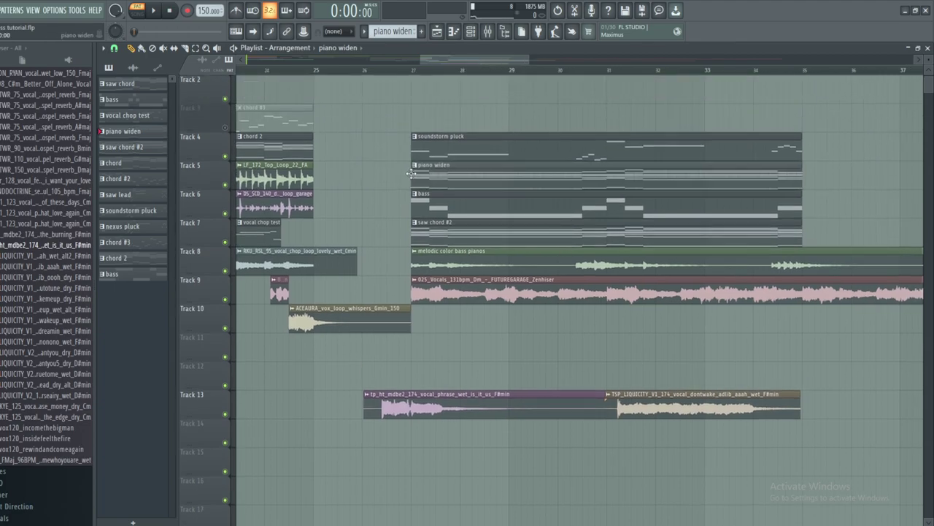
- Play the piano widen pattern on its own to hear the chopped FL Keys #3 channel, and open the mixer
left_click(472, 32)
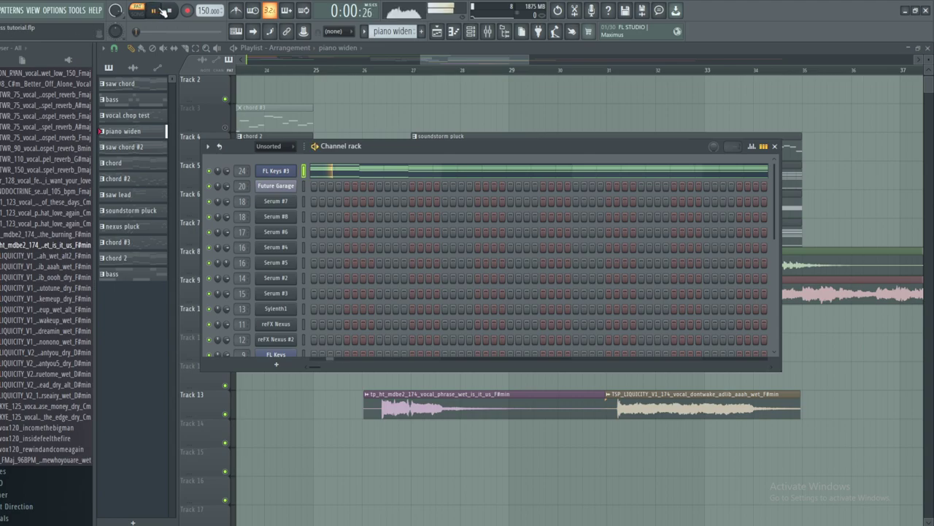
key("F6")
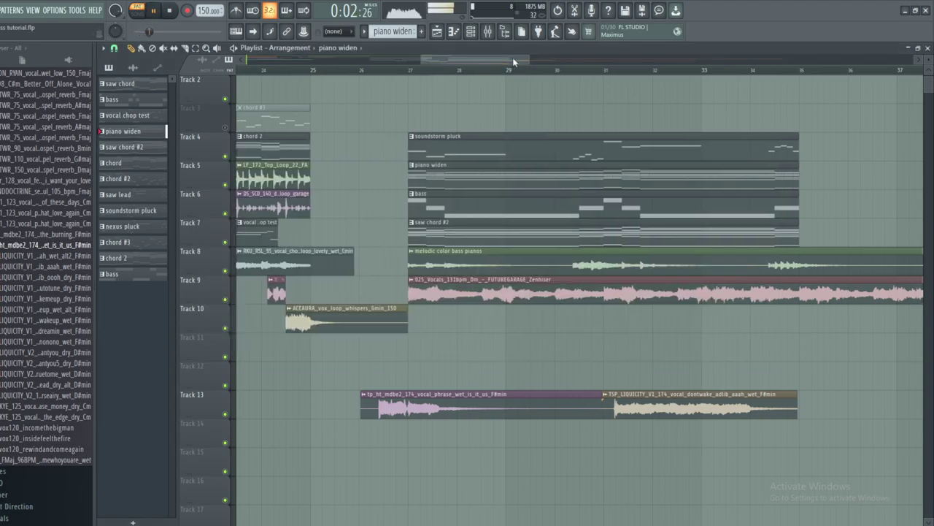
left_click(489, 33)
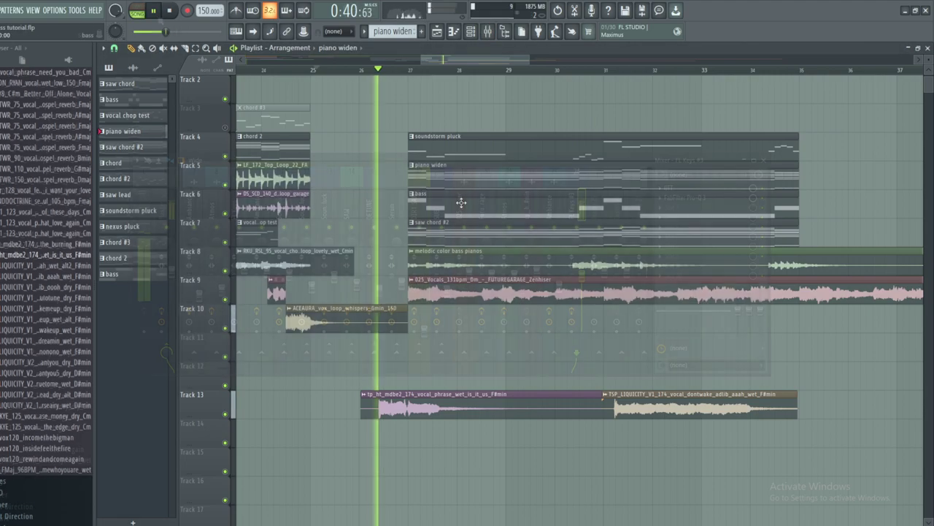
- Fine-tune the Future Garage fader on mixer track 20 while the arrangement plays from bar 26, and stop playback
key("F9")
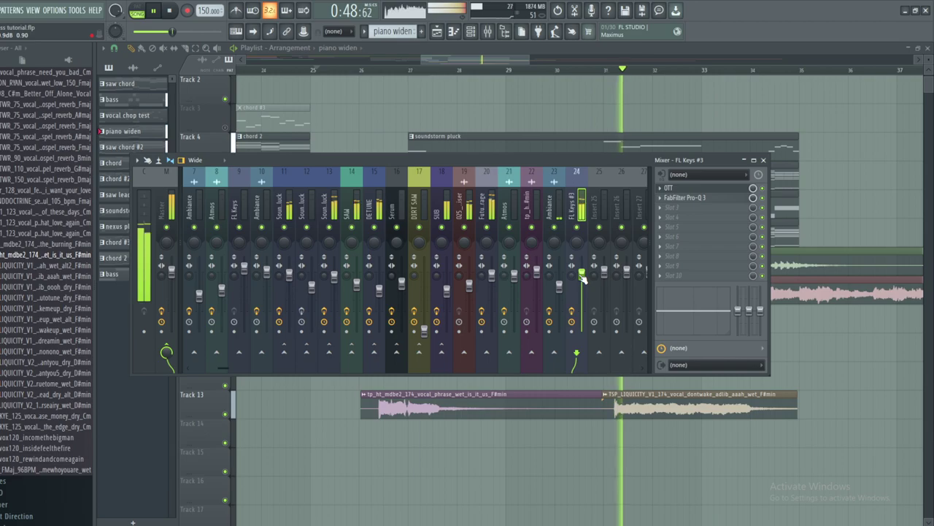
left_click(492, 277)
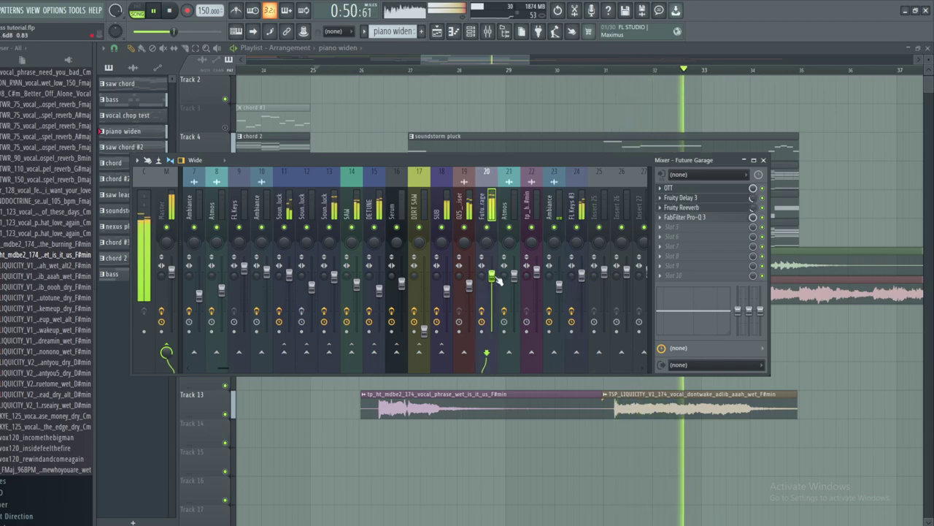
left_click_drag(447, 59, 494, 64)
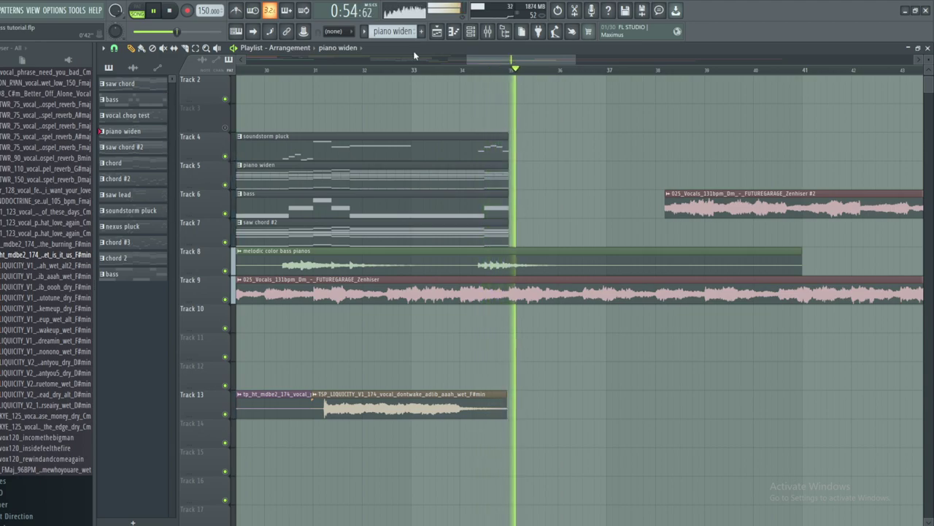
left_click(168, 10)
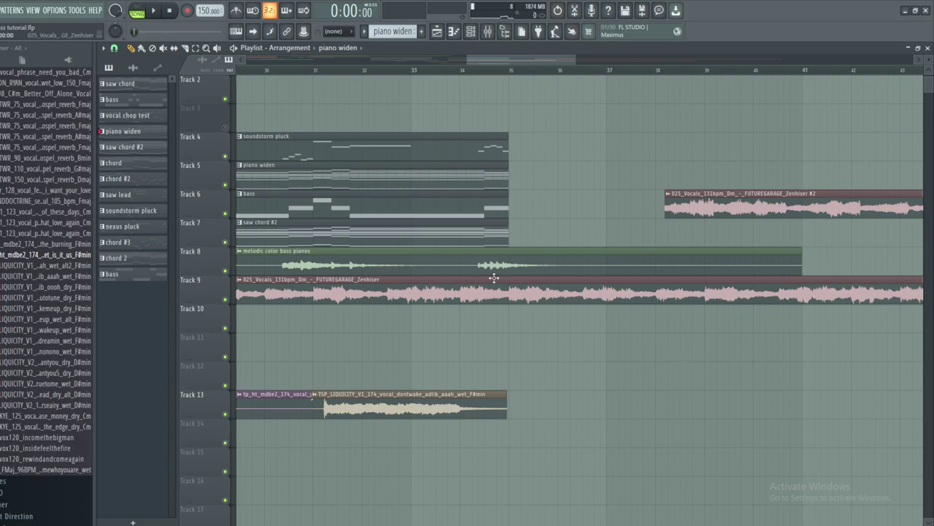
- Replace the 025_Vocals_131bpm clip on track 9 with its #2 version starting at bar 27, and preview that clip
left_click_drag(559, 64, 515, 77)
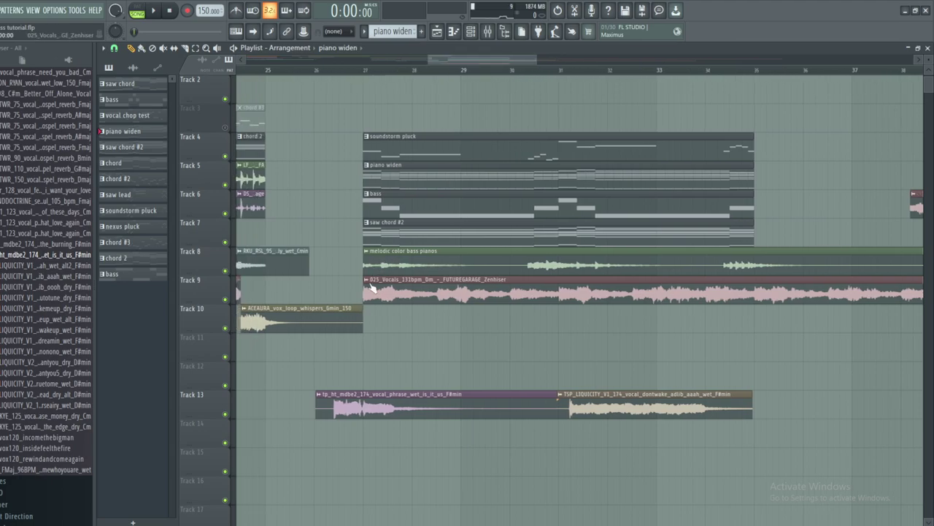
right_click(373, 288)
left_click(395, 299)
left_click_drag(523, 59, 529, 56)
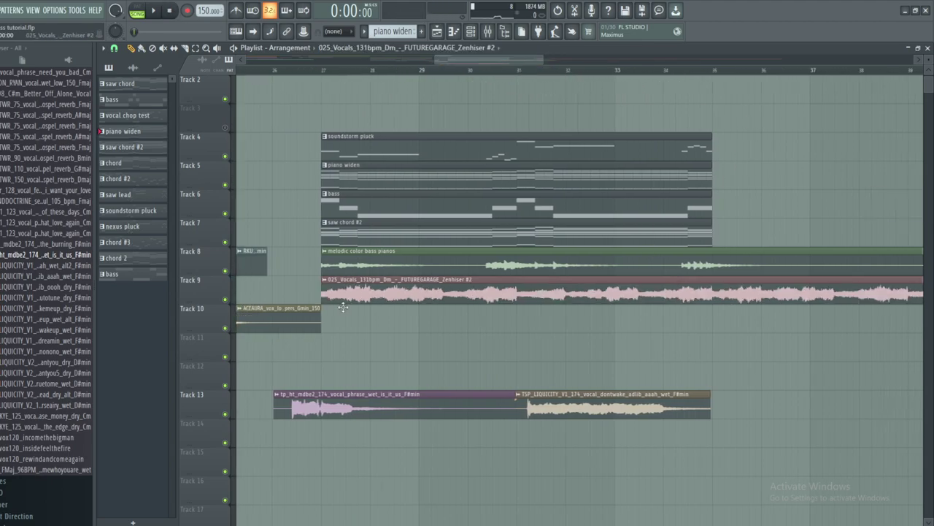
left_click(325, 279)
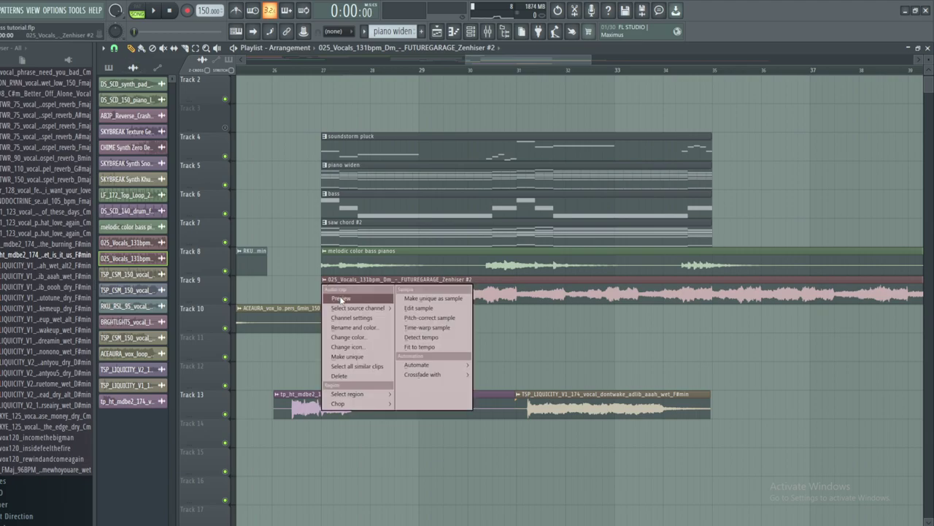
left_click(340, 299)
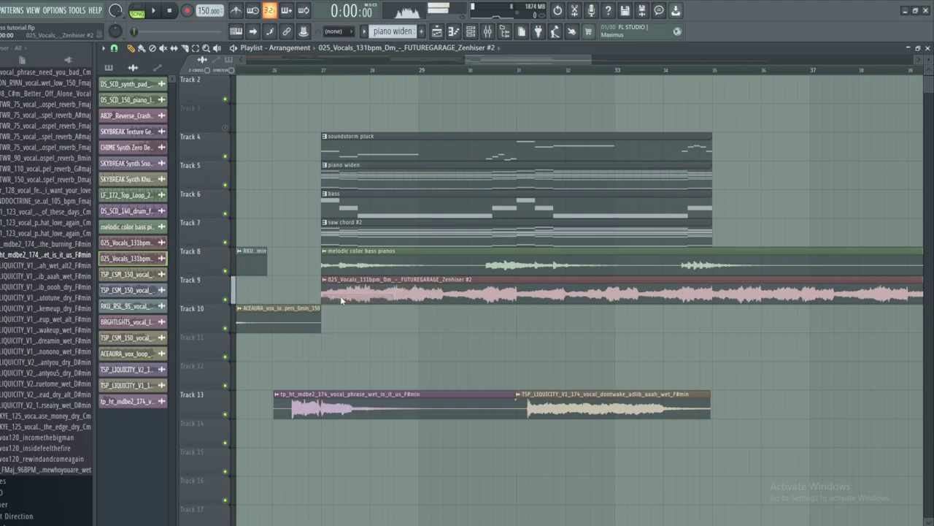
- Play from just before bar 27 and readjust the Pro-Q 3 band on the DETUNE mixer track
left_click(300, 70)
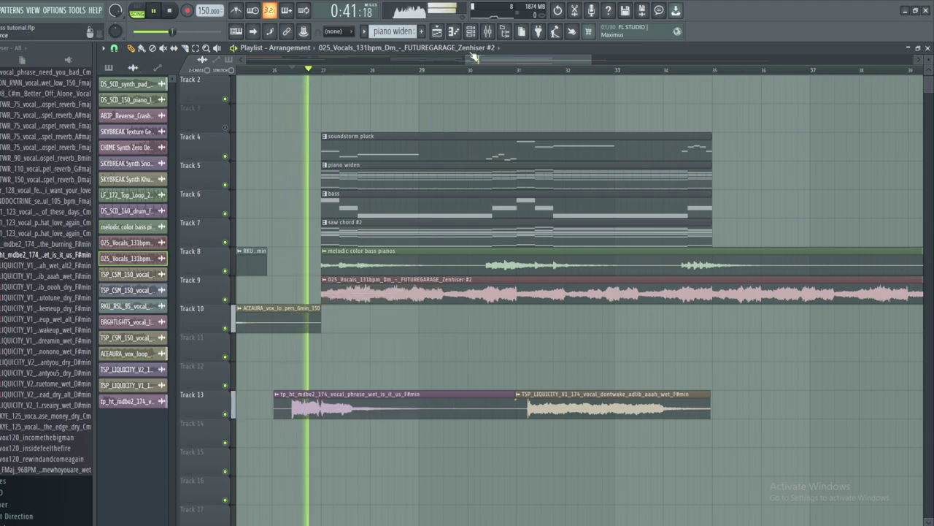
key("F9")
left_click(374, 241)
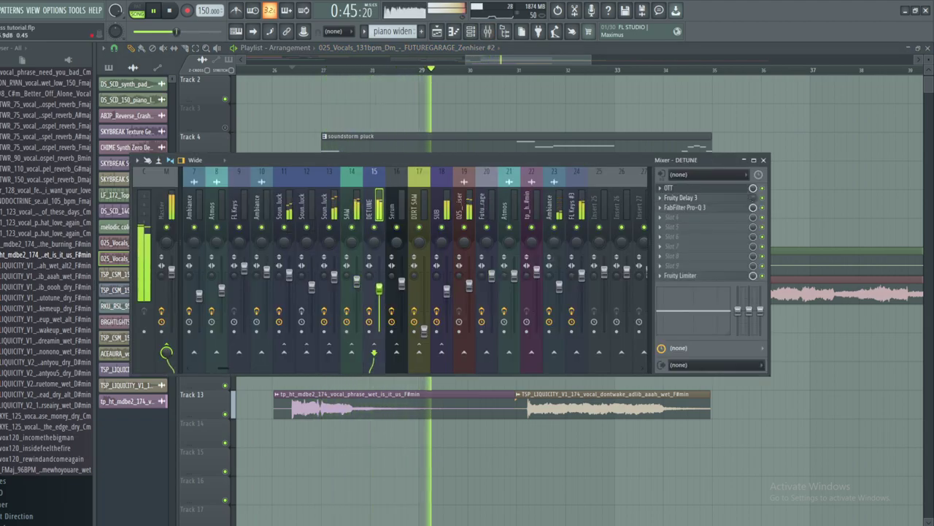
left_click(686, 207)
left_click_drag(335, 290, 342, 310)
left_click(639, 175)
- Route the TSP_LIQUICITY_V1_174_vocal_dontwake_adlib clip to mixer track 23 and inspect the Fruity Reeverb on that track
left_click_drag(514, 60, 525, 60)
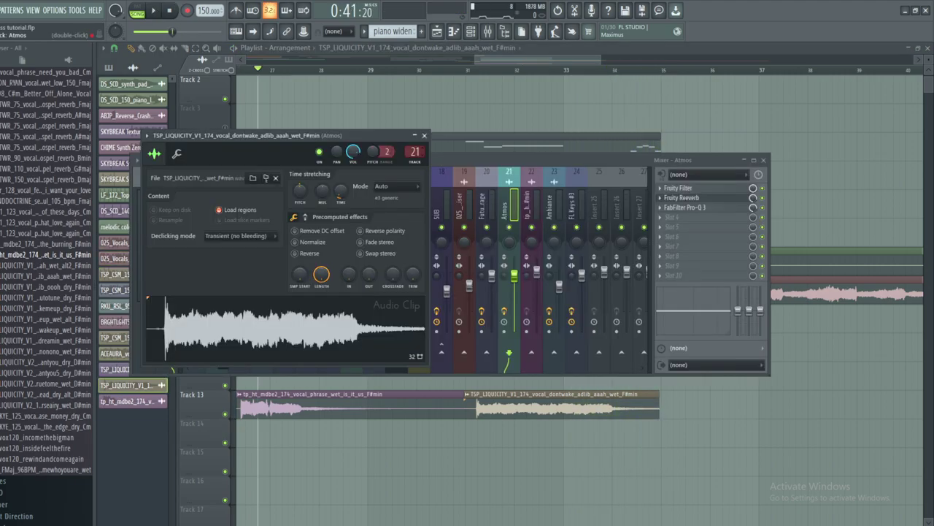
left_click_drag(415, 152, 415, 139)
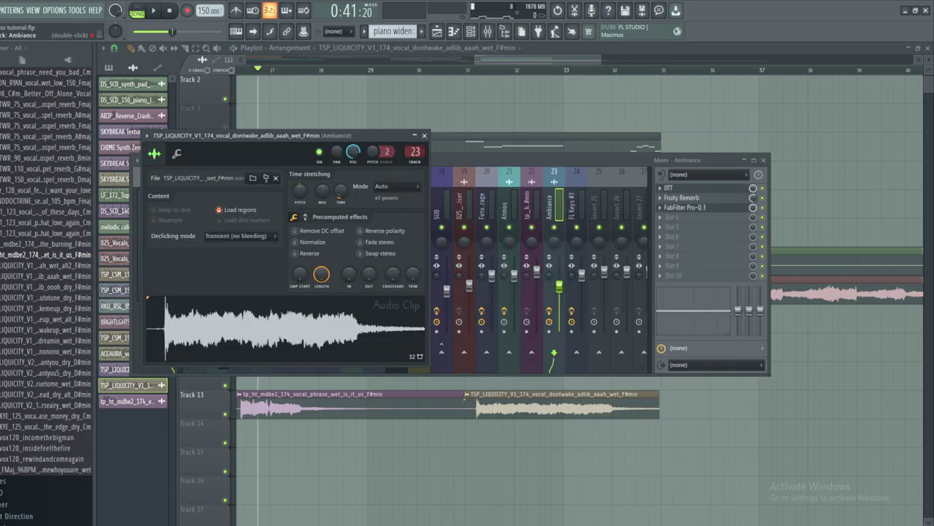
left_click(708, 200)
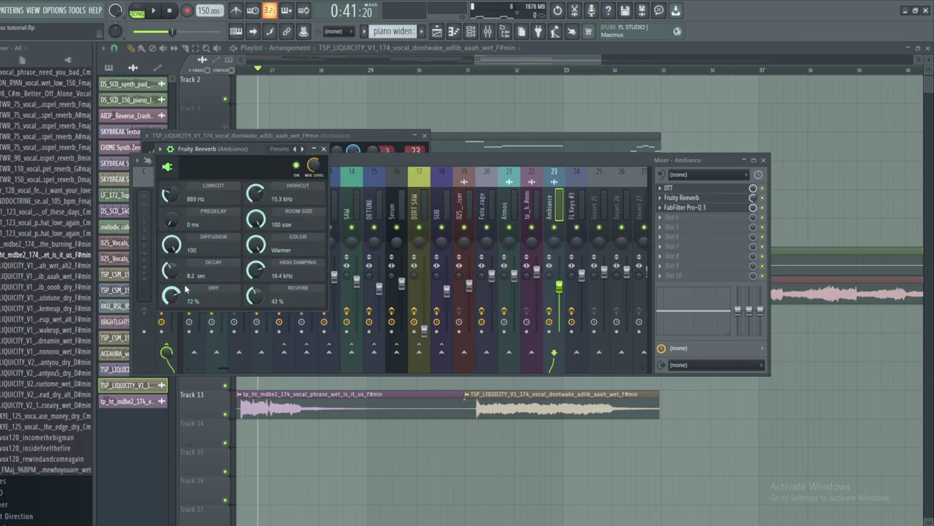
left_click(519, 62)
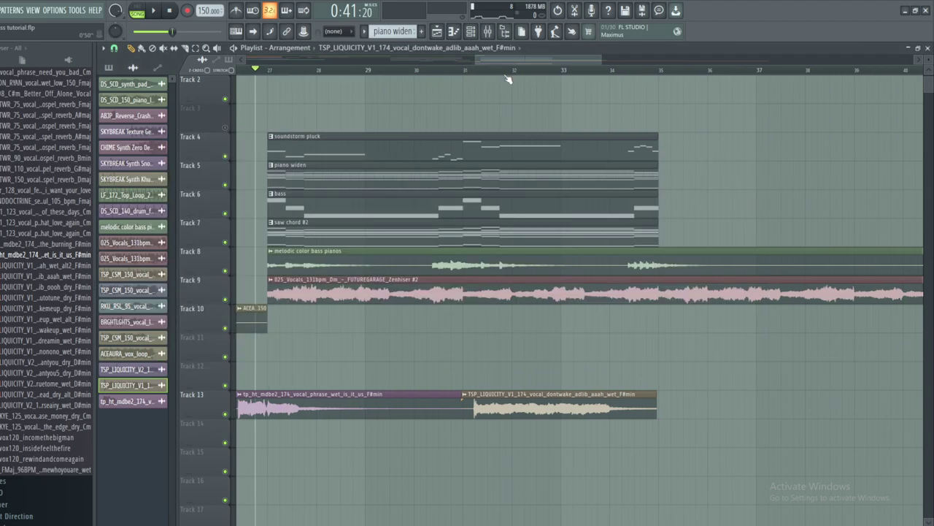
- Raise the Ambiance fader on mixer track 23 and set its Pro-Q 3 low cut to about 342 Hz during playback
left_click(488, 31)
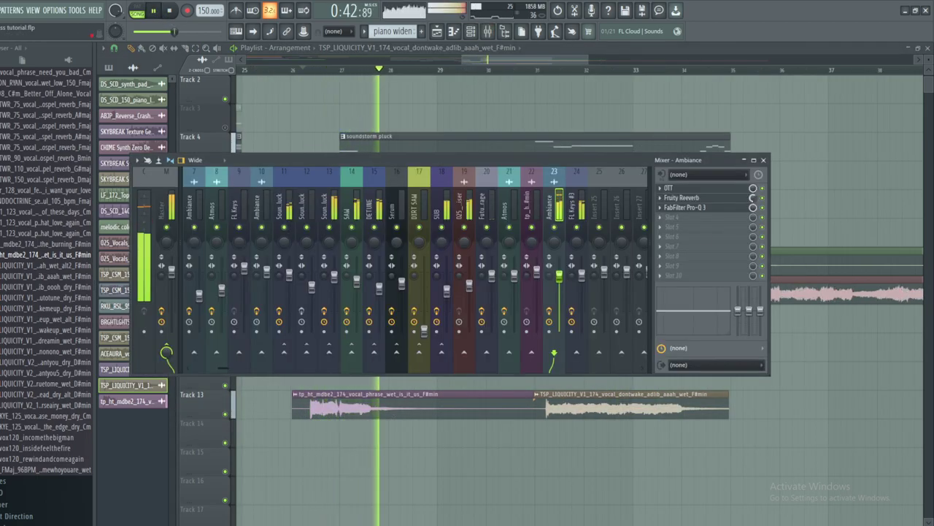
left_click(701, 207)
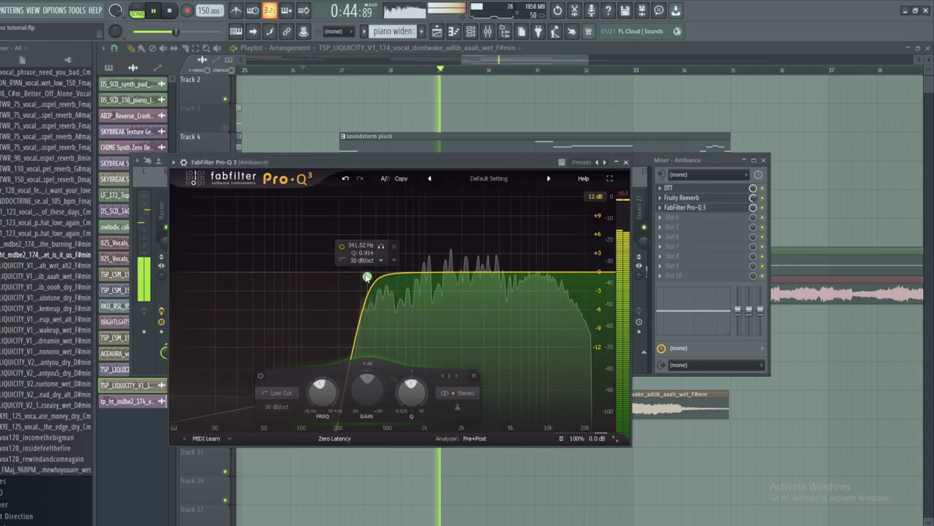
left_click(626, 162)
left_click_drag(533, 58, 556, 61)
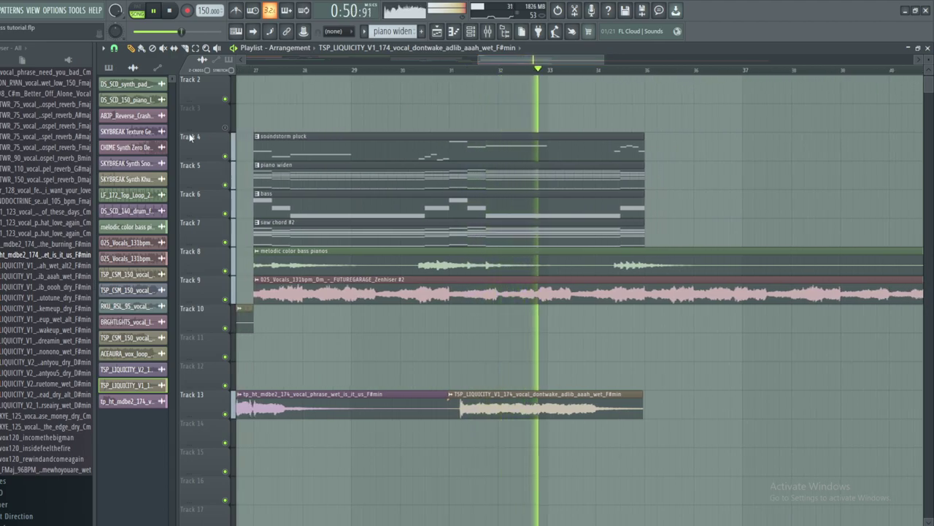
- Stop playback and raise the fader of the SUB mixer track slightly
key("space")
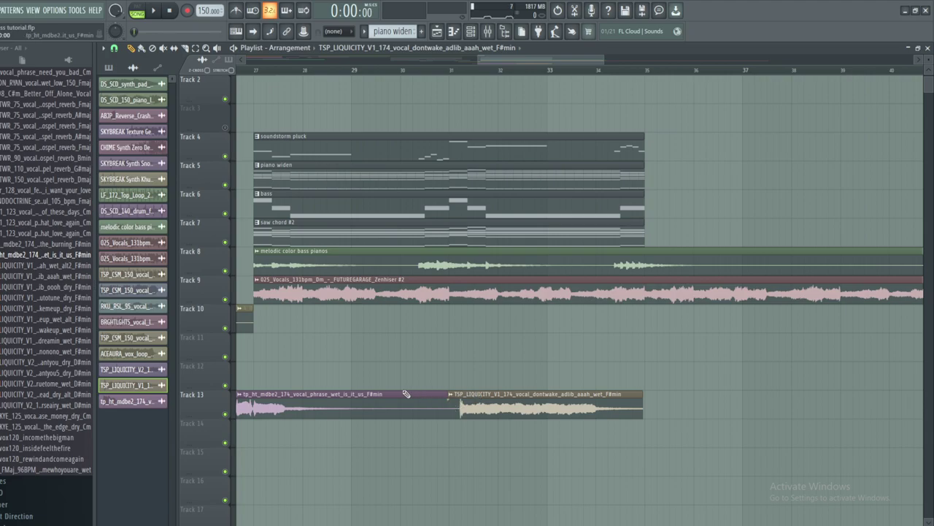
left_click_drag(496, 58, 480, 54)
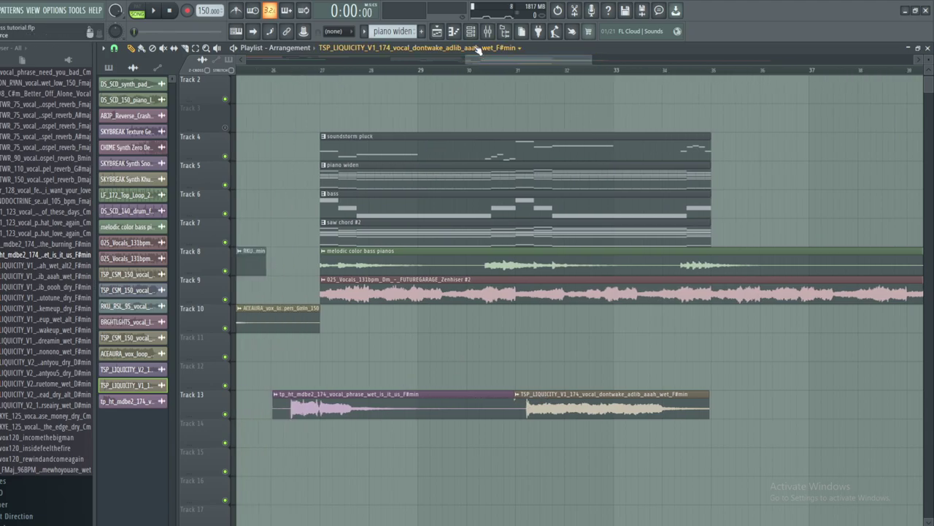
left_click(498, 32)
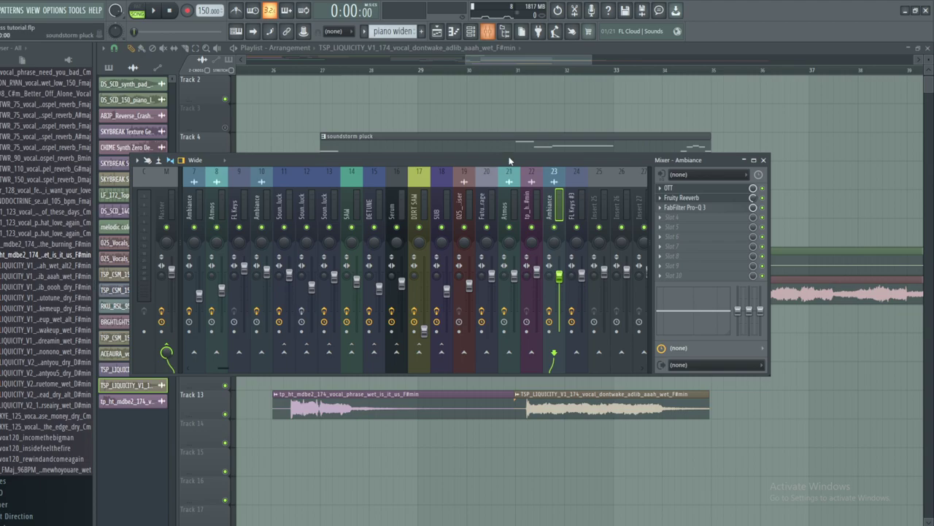
left_click(446, 292)
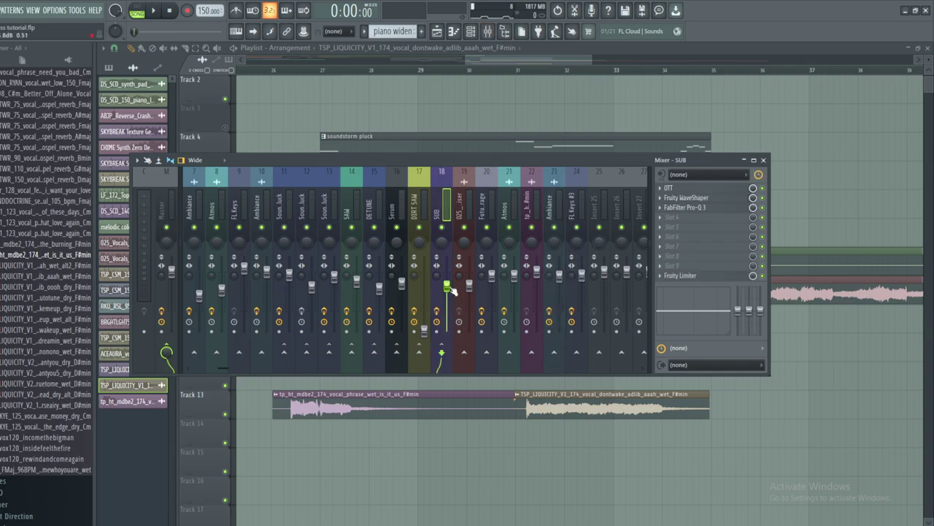
key("F9")
- Place the BOS_DLL_174_Drum_Loop_Toppy_Crash sample on playlist track 3, starting at bar 27
scroll(62, 196, "up", 10)
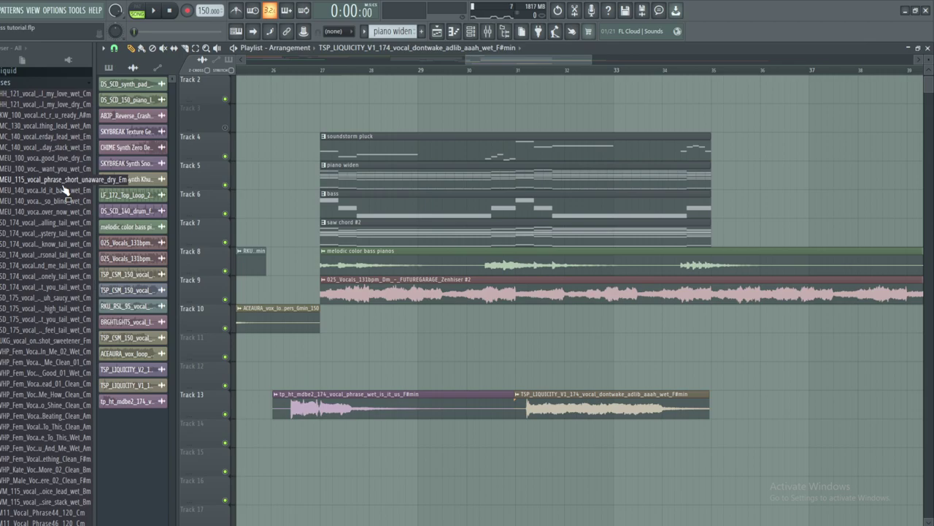
scroll(66, 190, "down", 10)
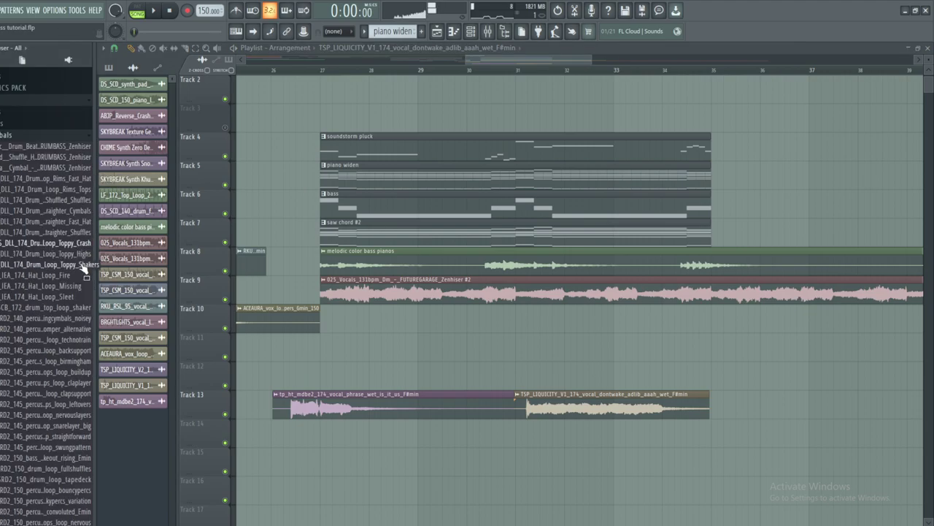
left_click_drag(201, 174, 336, 120)
- Fit the Toppy_Crash drum loop to the project tempo, using 174 BPM as its original tempo
left_click(324, 108)
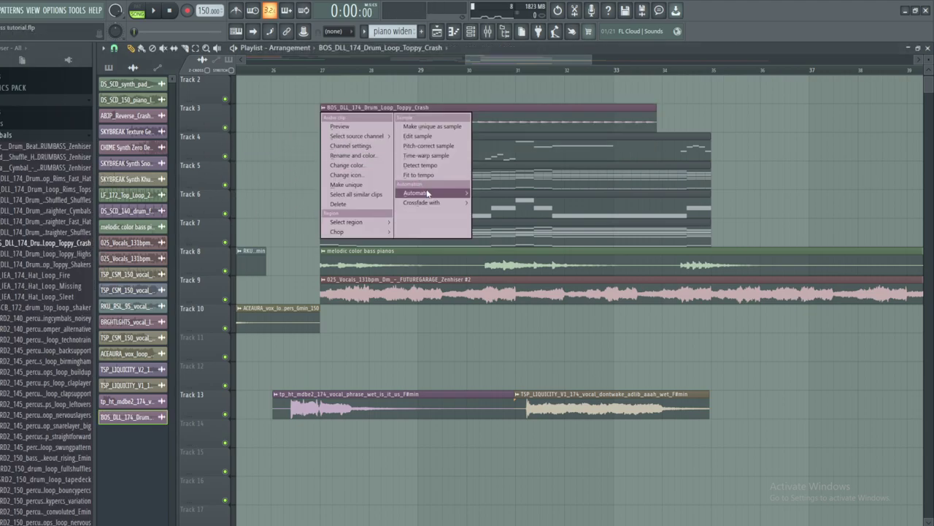
left_click(421, 165)
left_click(453, 383)
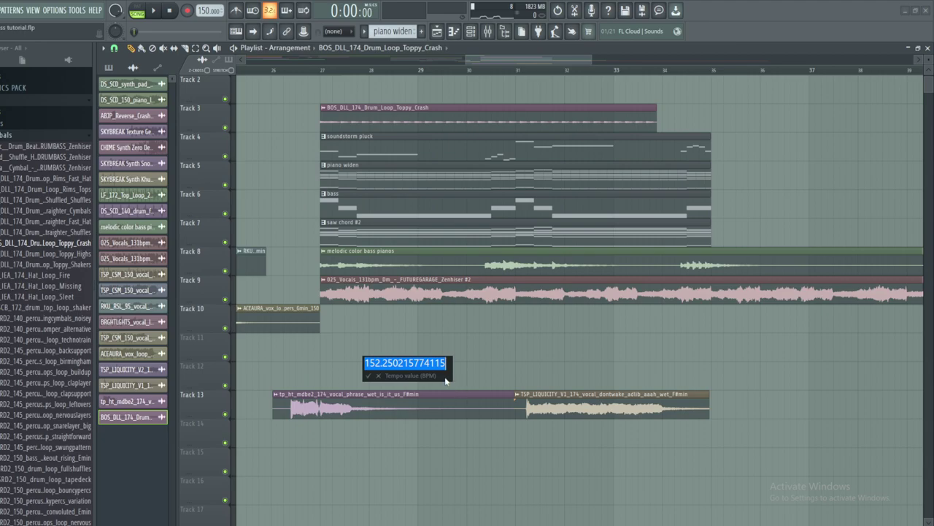
type("174")
key("Return")
- Route the Toppy_Crash loop to mixer track 25 and load the HI HATS chain with OTT, Pro-Q 3 and Fruity Limiter
key("F9")
scroll(219, 204, "up", 4)
left_click(198, 198)
scroll(267, 196, "down", 7)
right_click(462, 354)
left_click(492, 383)
left_click(459, 208)
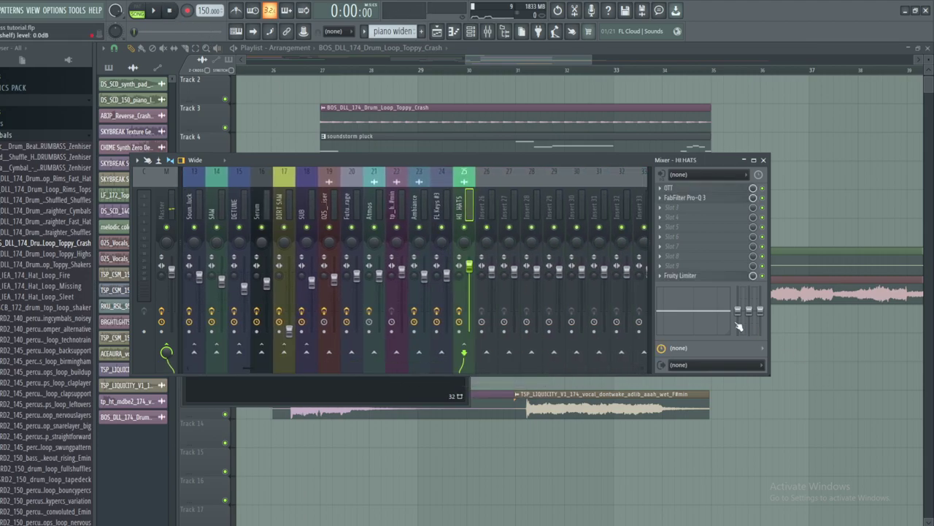
- Examine the Fruity Limiter, OTT and Pro-Q 3 settings on the HI HATS mixer track
left_click(686, 275)
left_click(475, 161)
left_click(701, 189)
left_click_drag(227, 159, 451, 129)
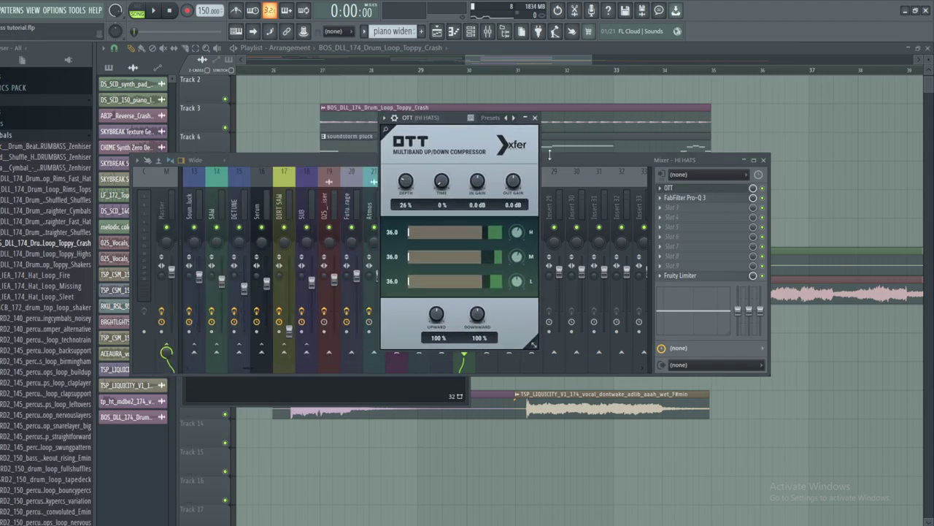
left_click(678, 198)
left_click_drag(417, 164, 616, 154)
left_click_drag(425, 122, 287, 121)
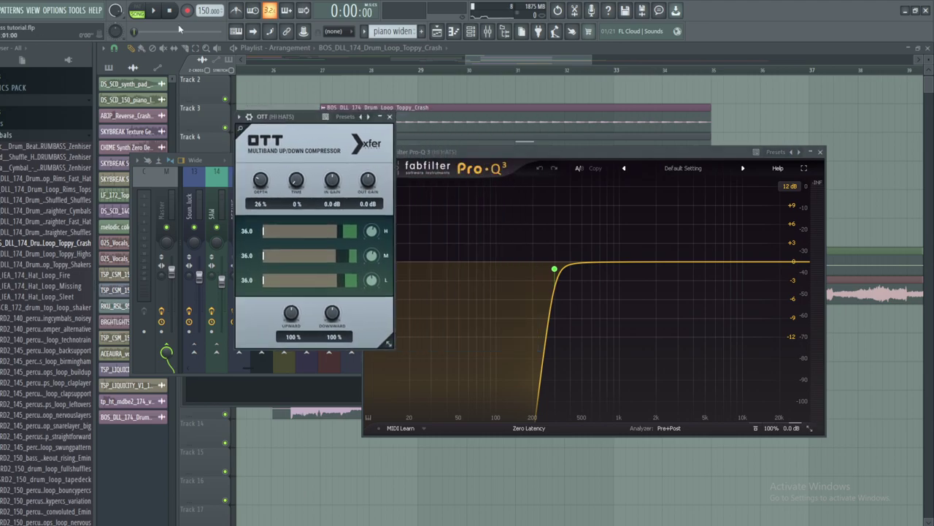
key("F12")
key("F9")
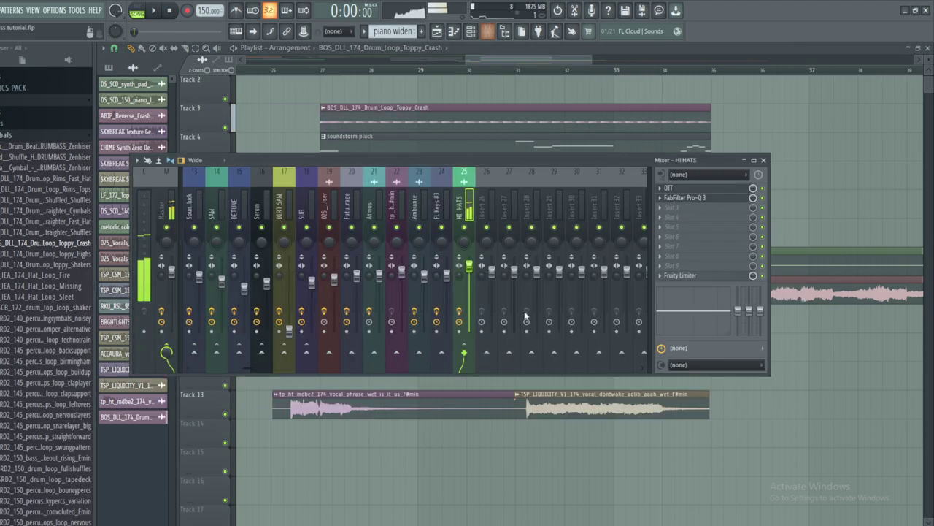
left_click(689, 190)
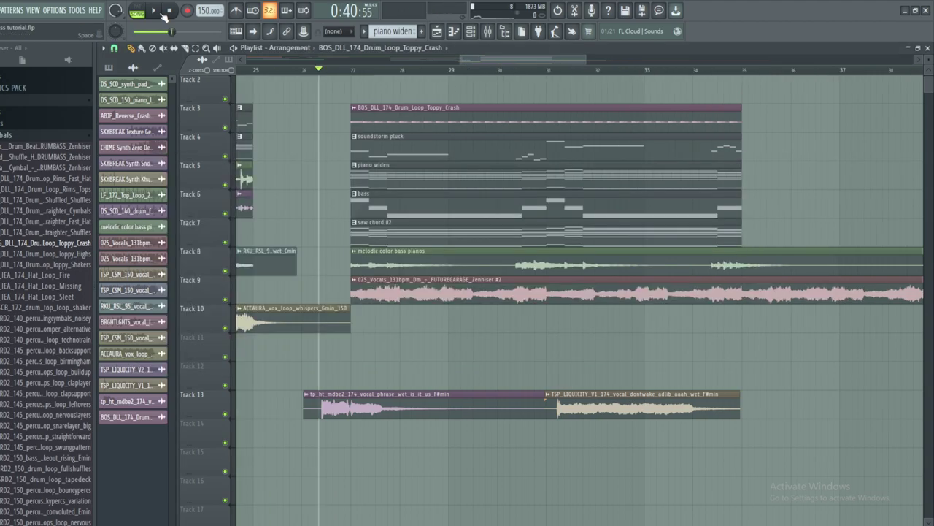
- Play from just before bar 27 and raise the HI HATS fader to balance the drum loop
left_click(155, 10)
key("F9")
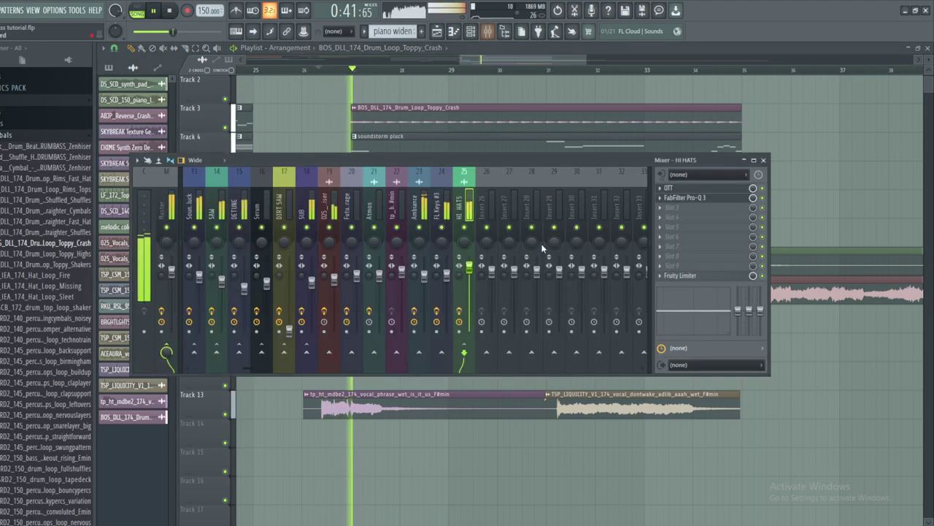
left_click_drag(470, 267, 470, 257)
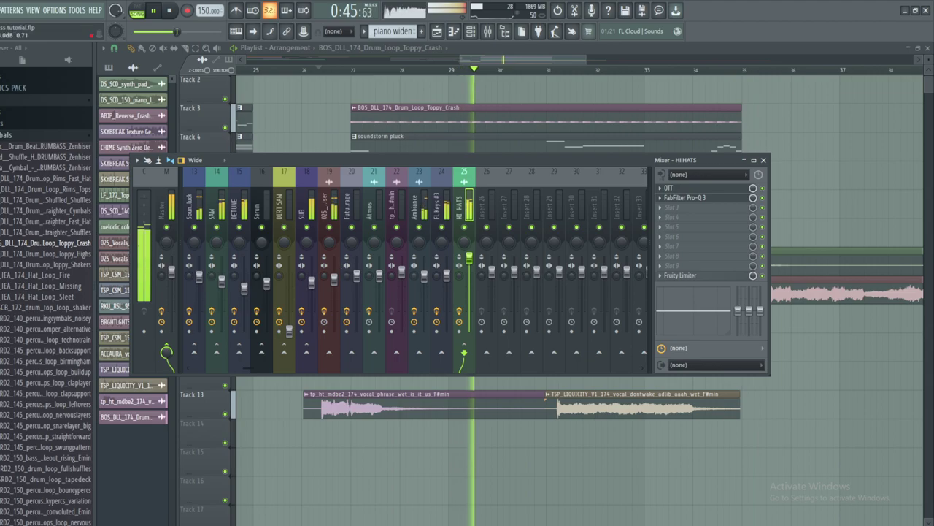
left_click(334, 283)
- Readjust the FL Keys #3 fader during playback and edit the Pro-Q 3 on that track
left_click(447, 264)
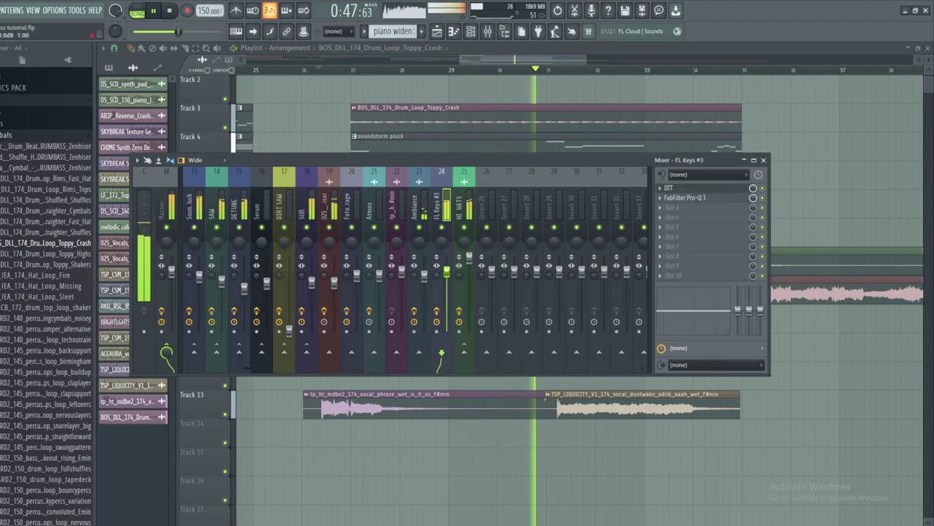
left_click_drag(446, 264, 447, 276)
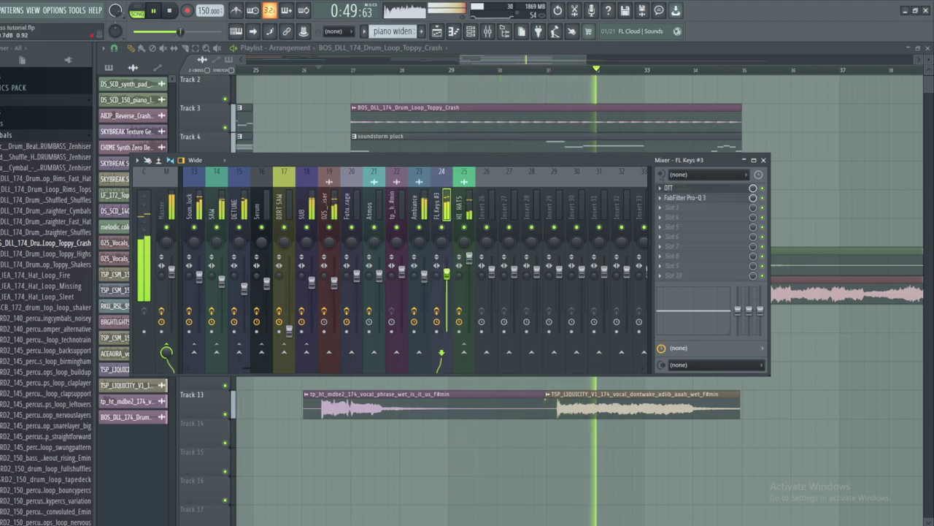
left_click(684, 198)
left_click_drag(272, 242, 295, 246)
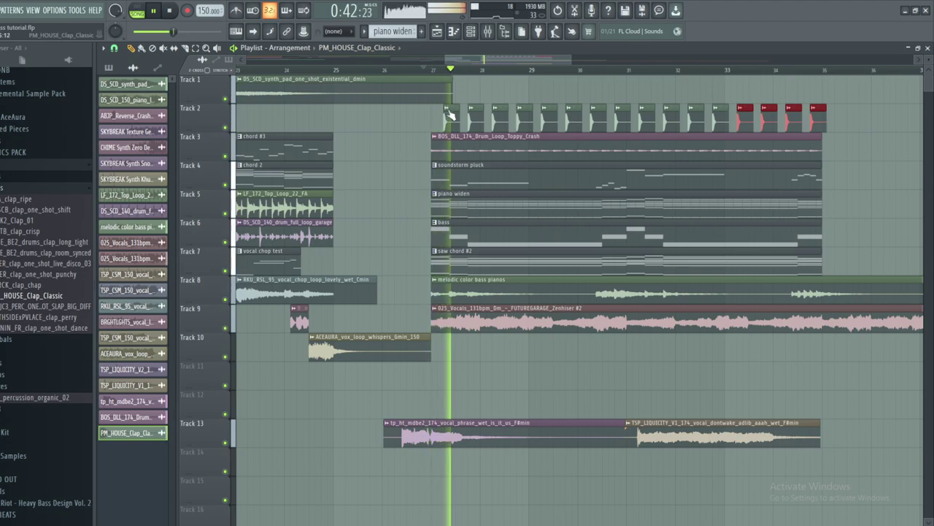
- Route the PM_HOUSE_Clap_Classic clips on track 2 to mixer track 26
right_click(446, 115)
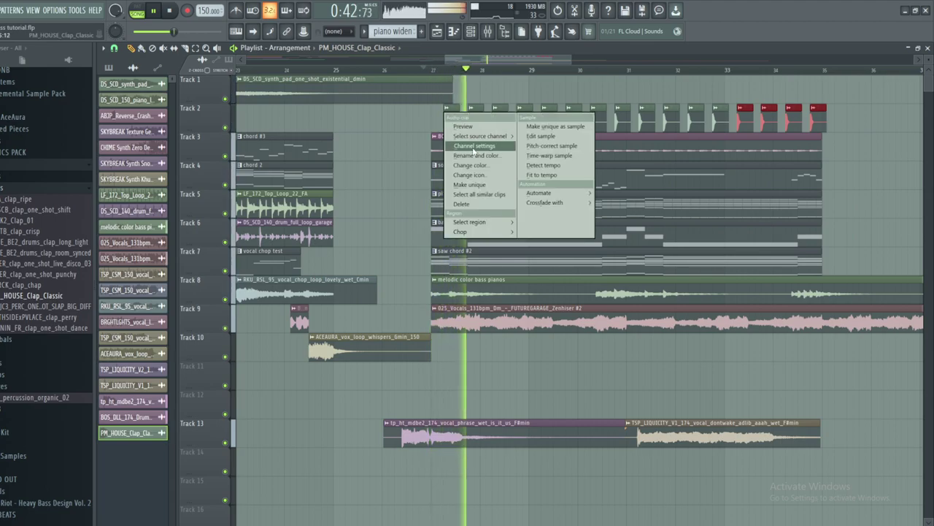
left_click(474, 146)
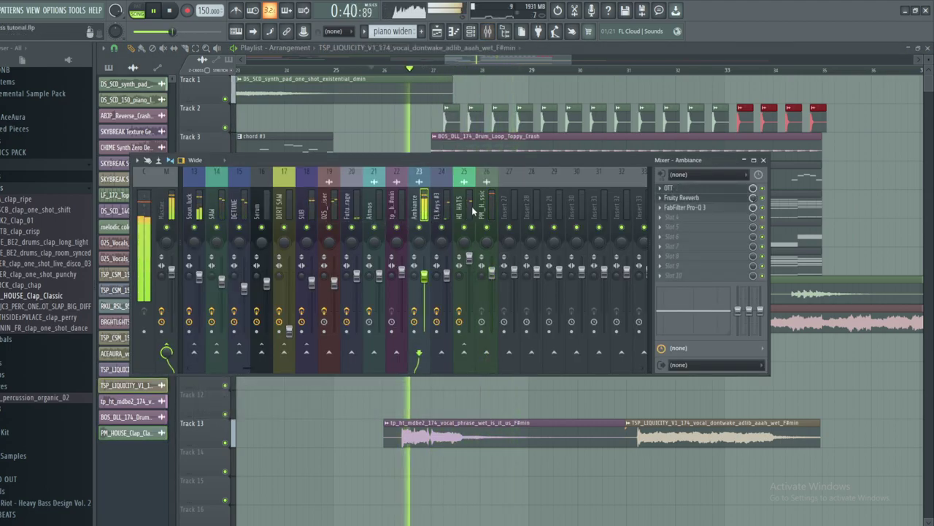
- Lower the Ambiance fader on mixer track 23 slightly and move its Fruity Reeverb and Pro-Q 3 down one slot each
left_click_drag(423, 275, 423, 279)
scroll(696, 207, "down", 1)
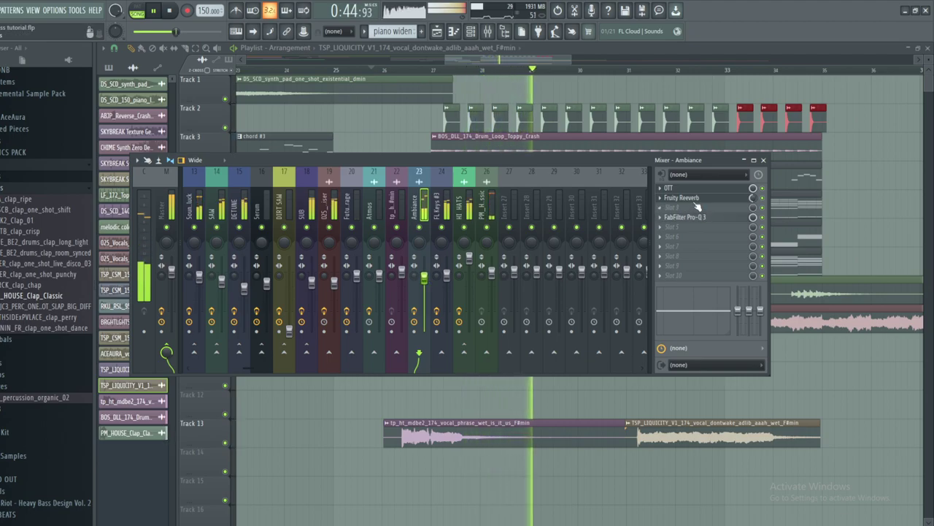
left_click_drag(686, 198, 694, 208)
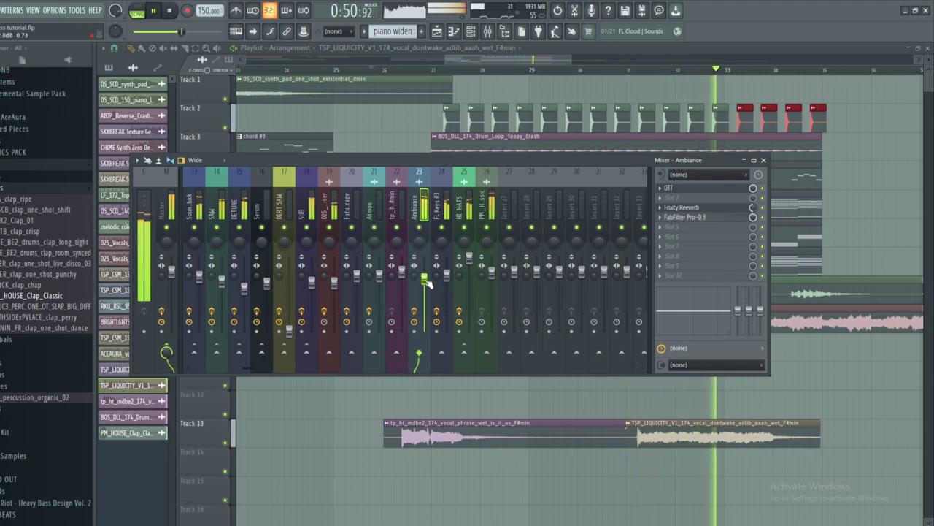
- Lower the clap's mixer fader and add a Pro-Q 3 low cut at about 194 Hz with a 72 dB/oct slope
left_click_drag(492, 273, 491, 281)
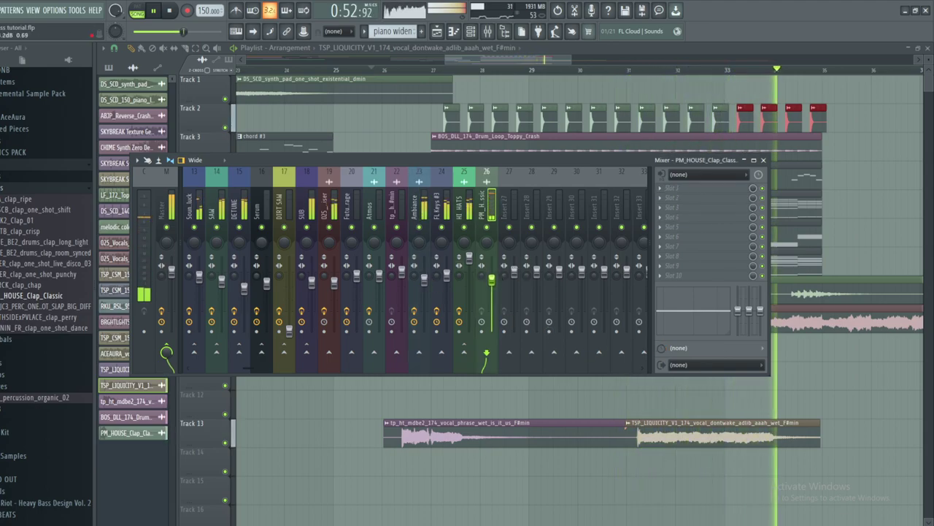
key("space")
left_click(665, 190)
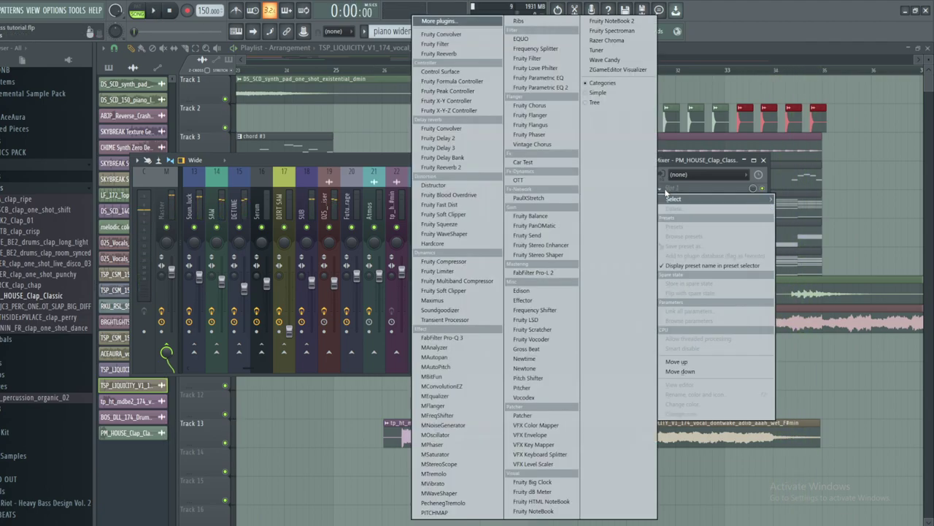
left_click(445, 336)
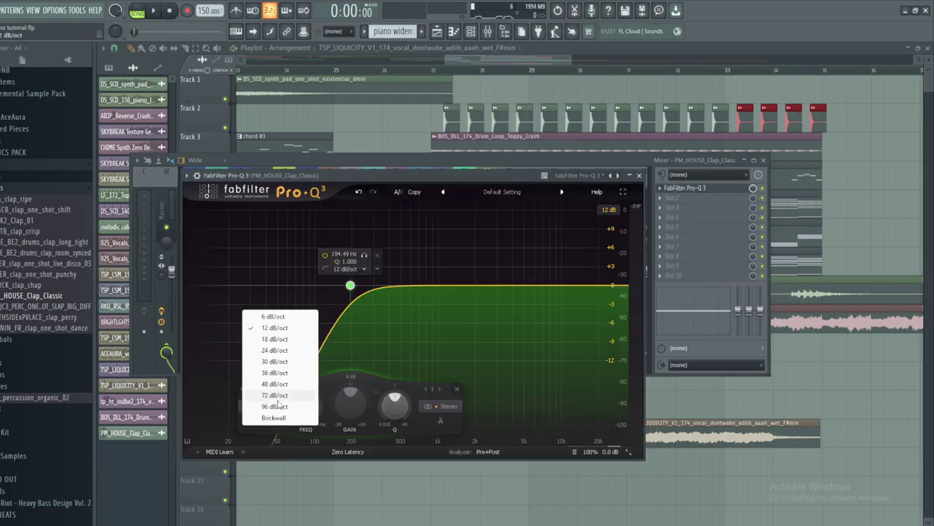
left_click(279, 396)
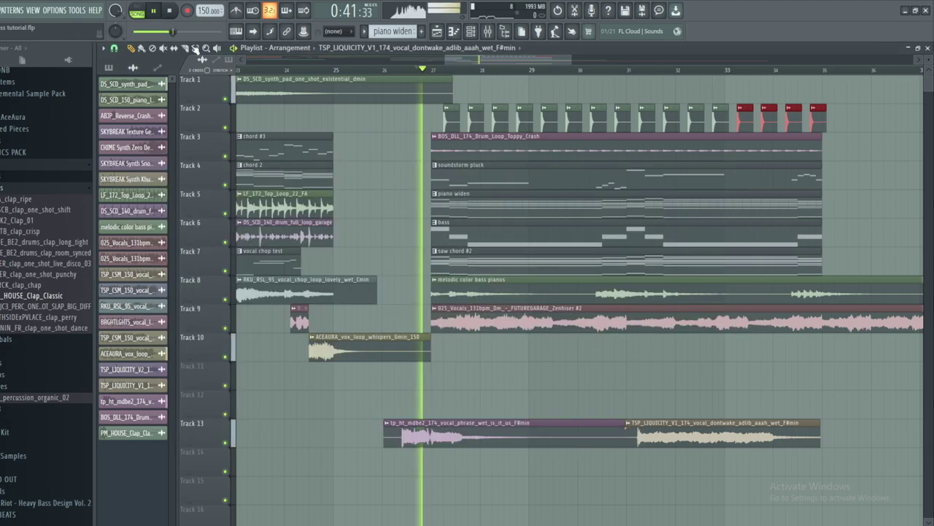
- Add an OTT with 20% depth ahead of the clap's Pro-Q 3 and raise the HI HATS fader slightly
key("F9")
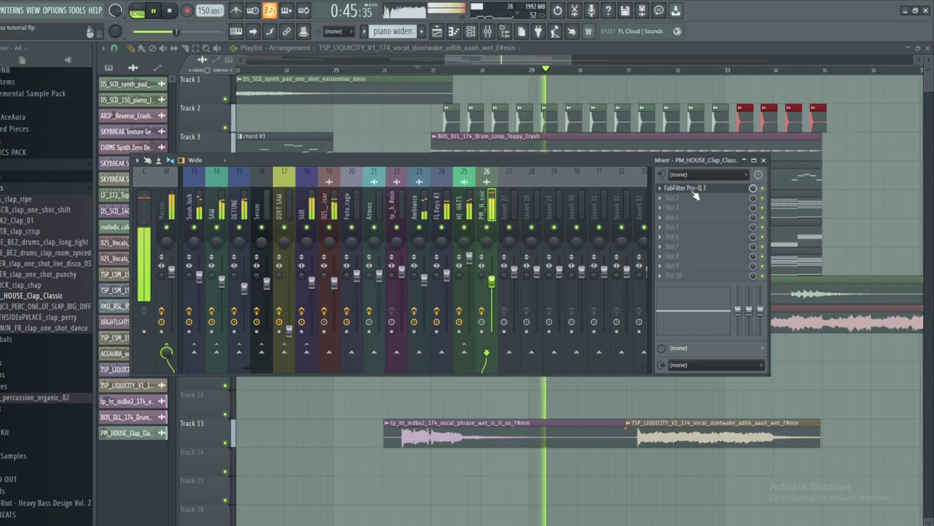
left_click(668, 197)
left_click(523, 180)
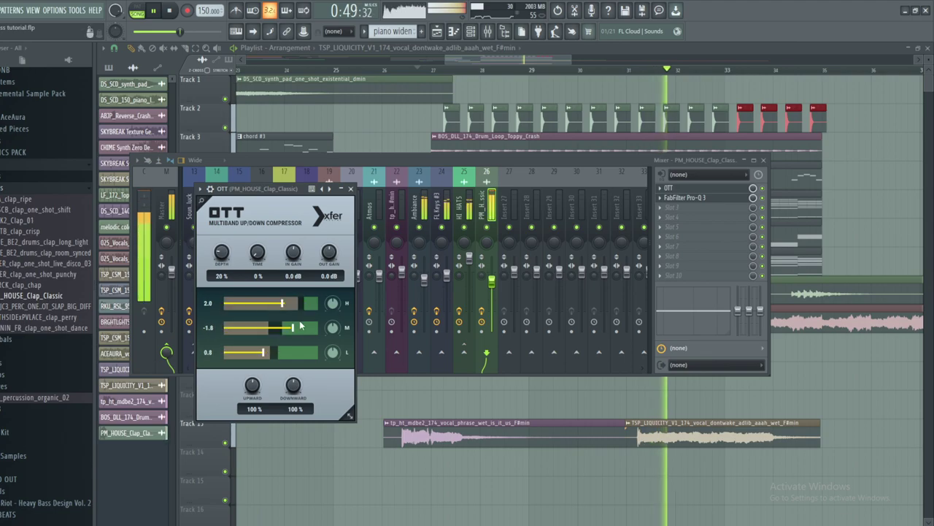
left_click_drag(470, 259, 469, 256)
left_click(486, 206)
left_click(334, 384)
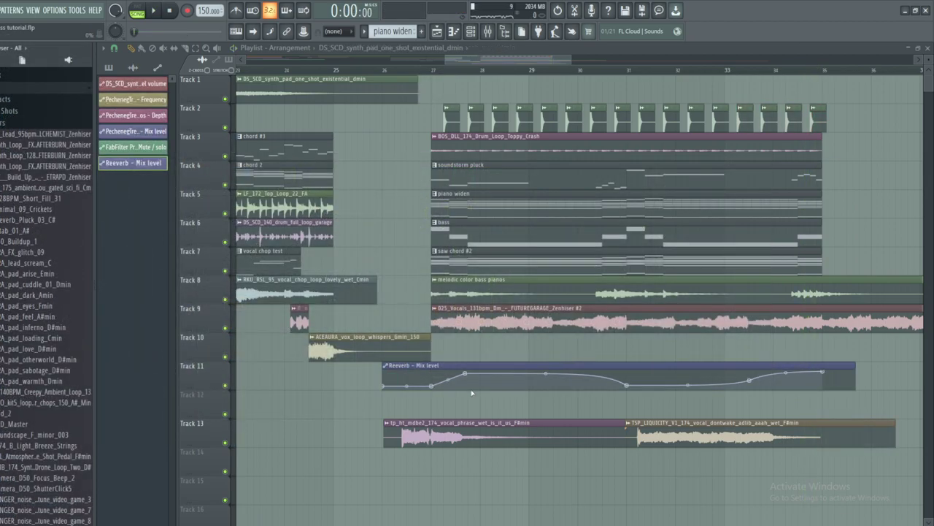
- Check the Ambiance mixer track and audition the Reeverb mix automation with the track 13 vocals from bar 26, muting the other tracks
left_click(488, 31)
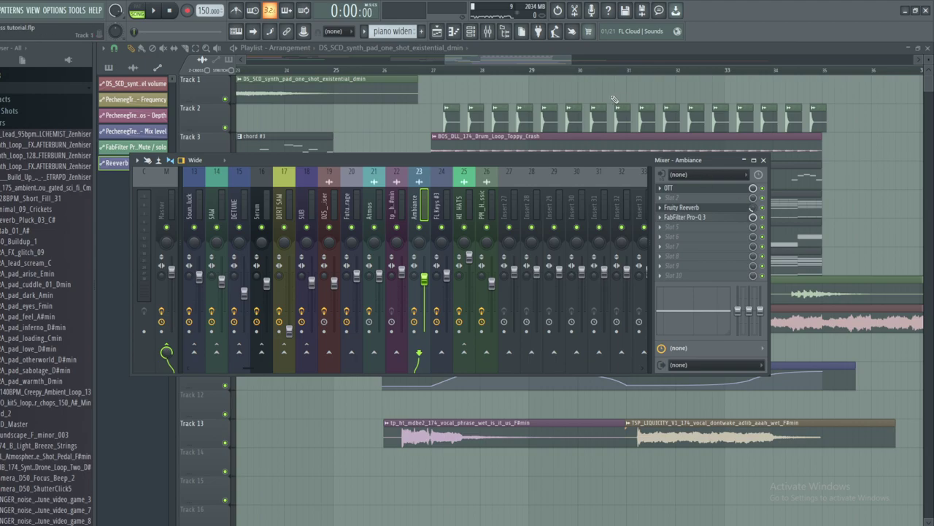
key("F9")
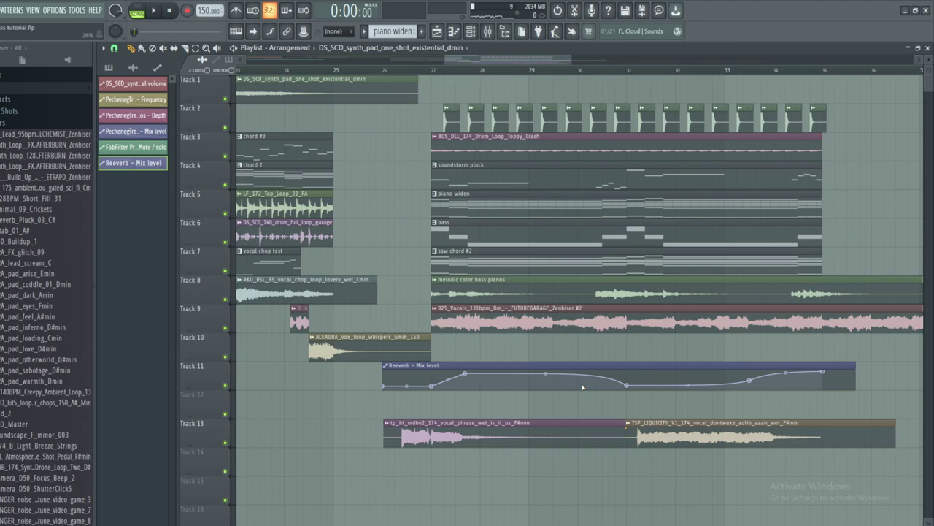
left_click(380, 69)
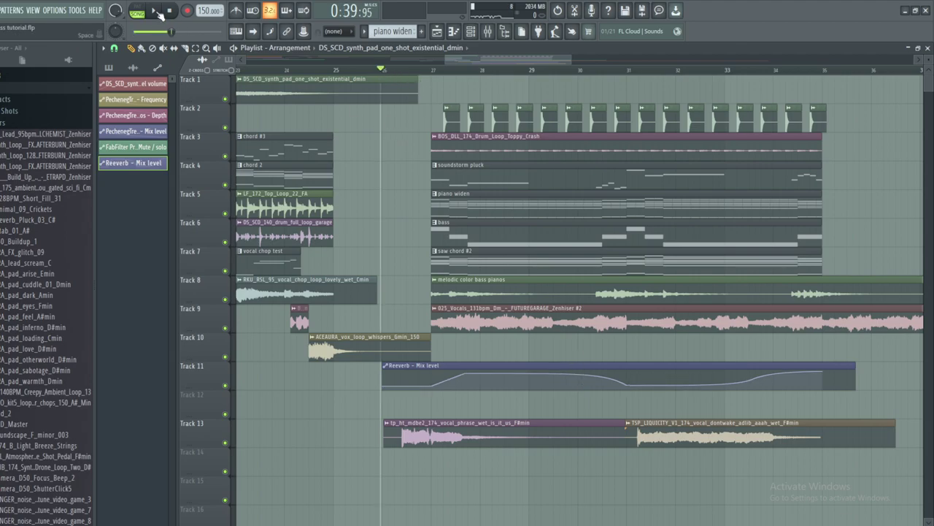
right_click(224, 385)
left_click(225, 443)
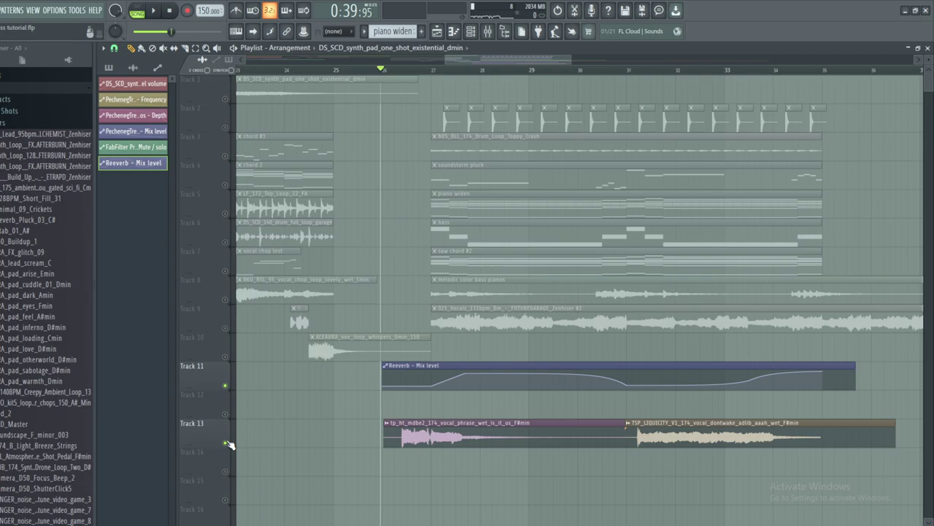
left_click(225, 213)
key("space")
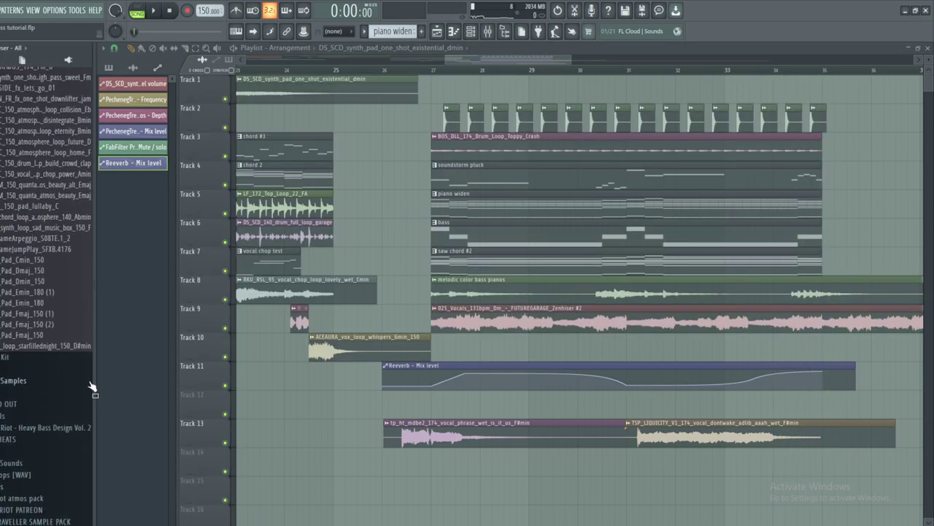
- Add the VR_pad_loop_starfillednight_150_D#min sample at bar 27 below the track 13 vocals and route it to a free mixer track
left_click_drag(39, 347, 436, 341)
left_click(122, 109)
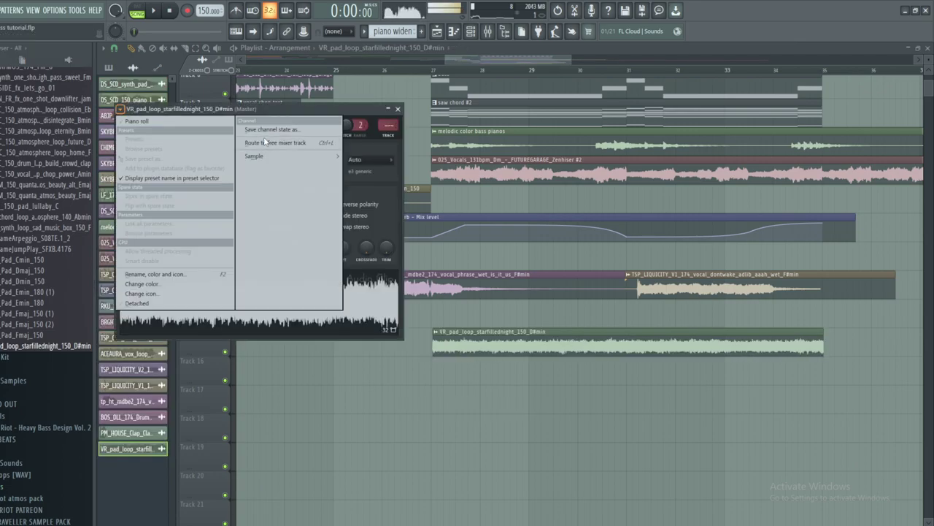
left_click(260, 143)
- Load the ATMOSPHERES mixer track state on the pad's track 27 and check its Pro-Q 3 low cut
right_click(513, 207)
mouse_move(535, 233)
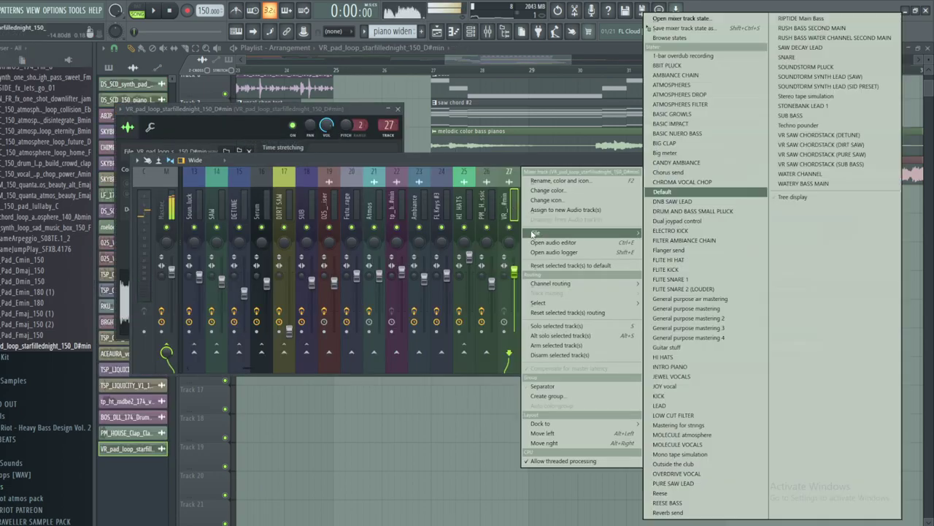
left_click(677, 86)
left_click(701, 188)
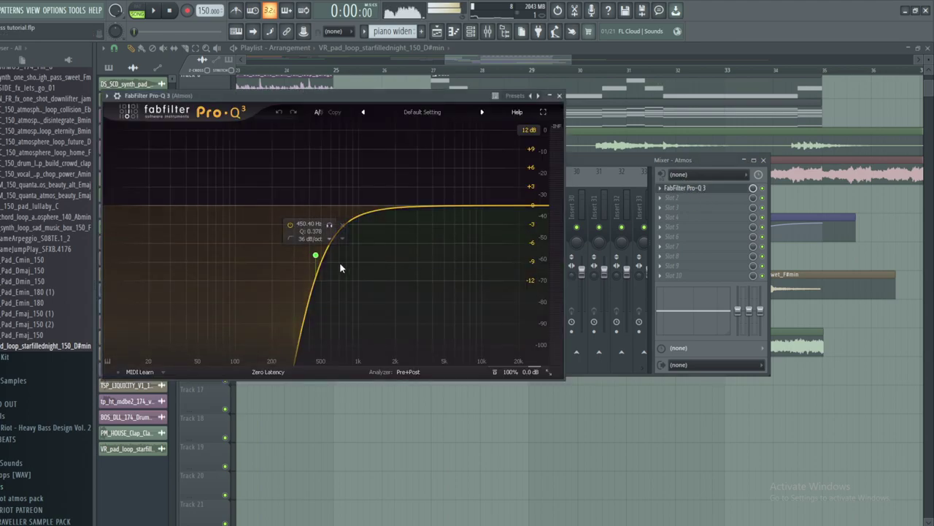
left_click(559, 95)
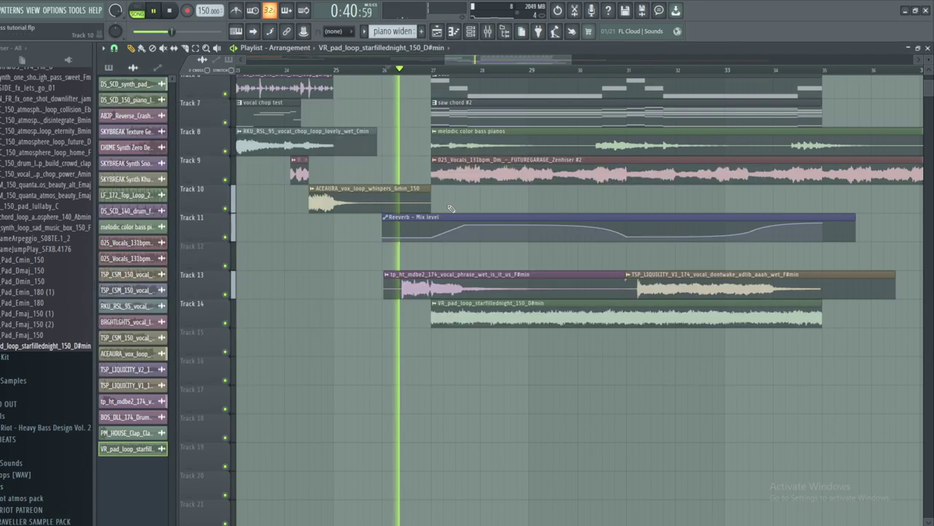
- Lower the Atmos fader on mixer track 27 while playing the drop
key("F9")
left_click_drag(508, 302, 514, 289)
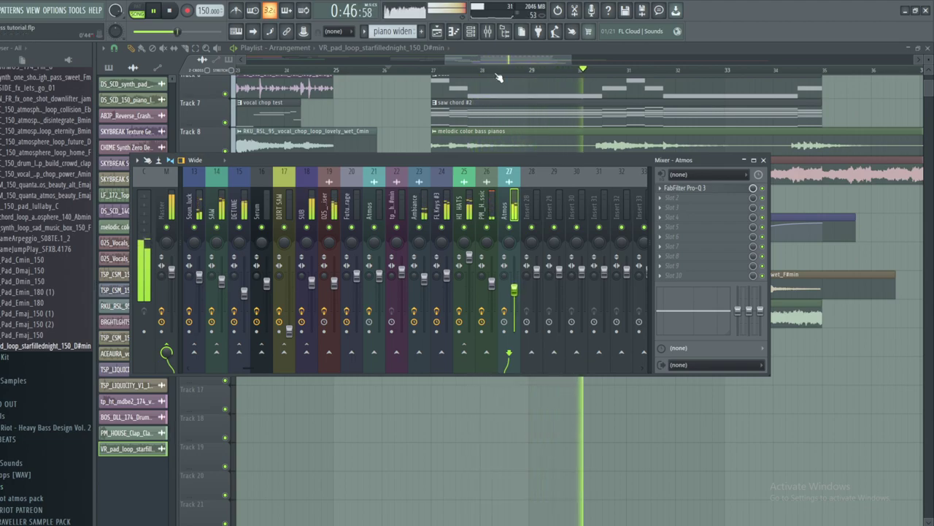
key("F9")
scroll(722, 356, "up", 3)
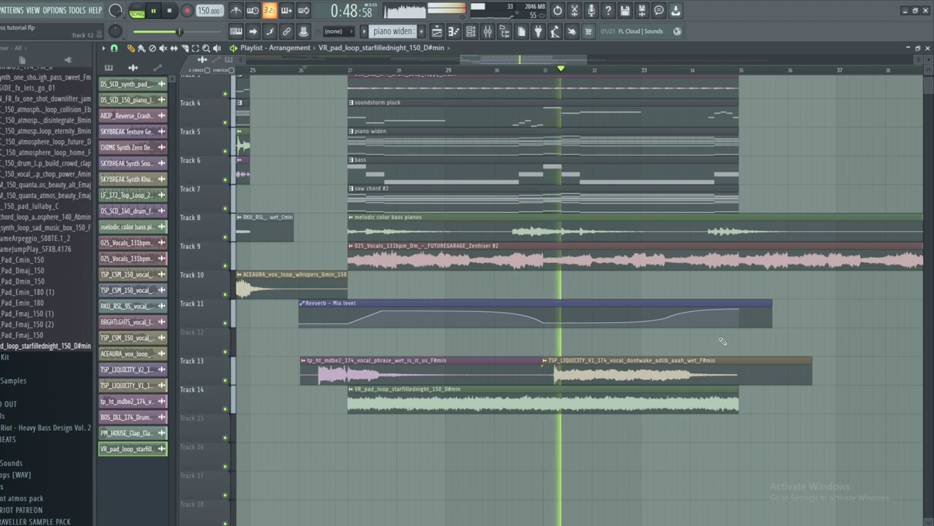
- Check the Ambiance mixer track and chop the FL Keys #3 notes of the piano widen pattern into short repeated notes
left_click(487, 31)
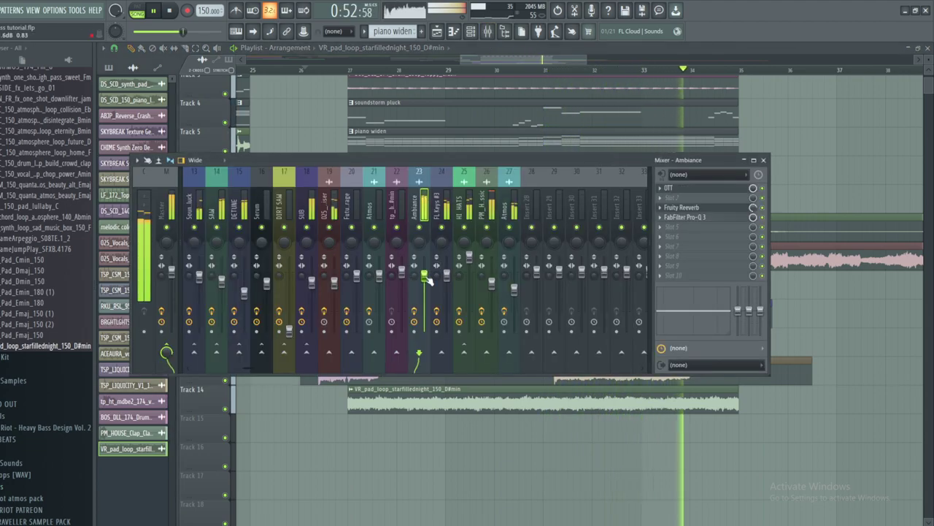
left_click(470, 31)
left_click(454, 31)
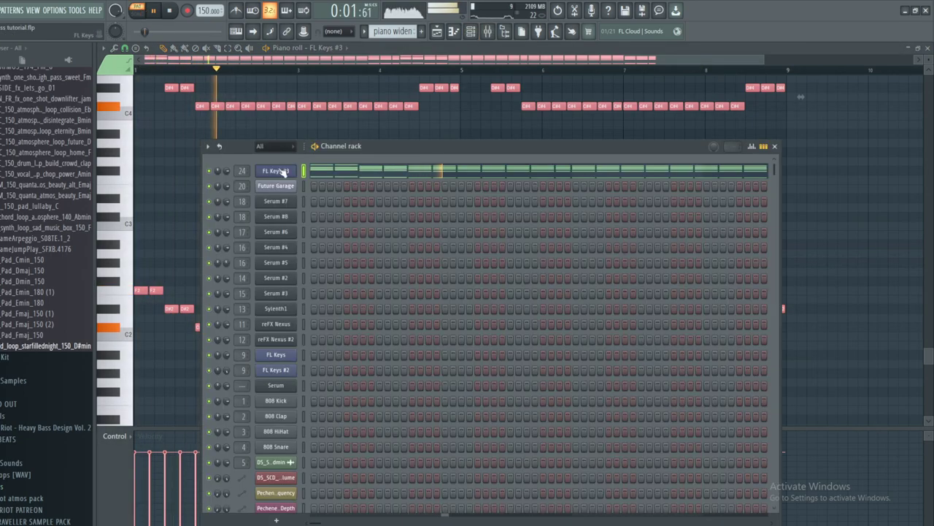
left_click(276, 171)
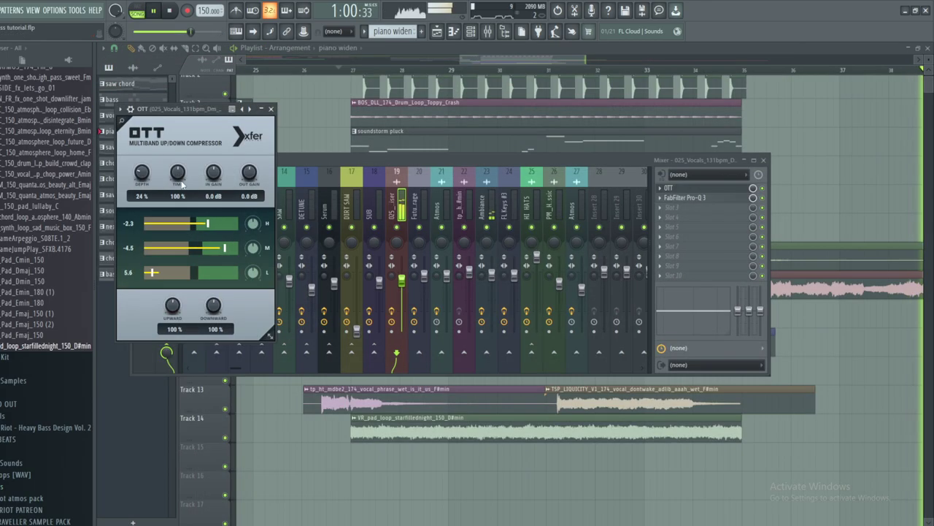
- Reduce the Time of the OTT on the 025_Vocals mixer track 19 and fine-tune that track's fader
left_click_drag(181, 185, 180, 227)
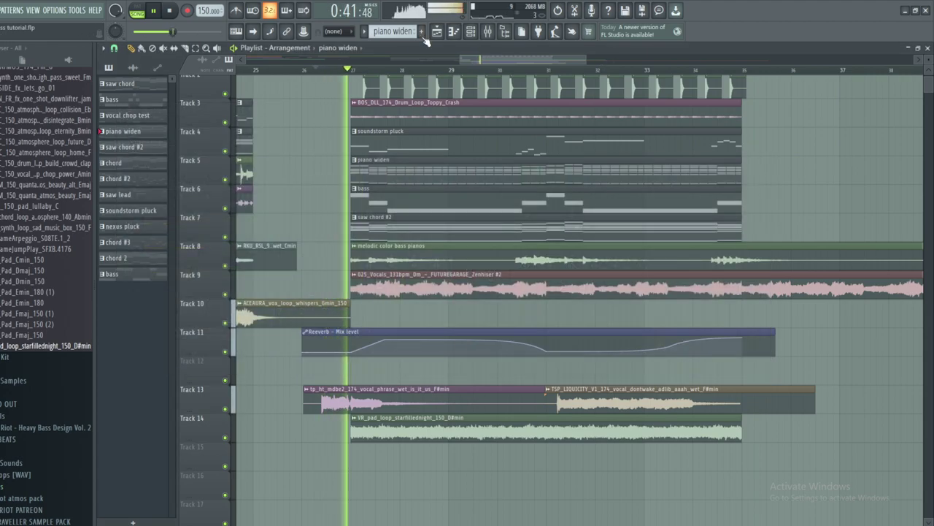
left_click(488, 32)
left_click_drag(402, 287, 402, 280)
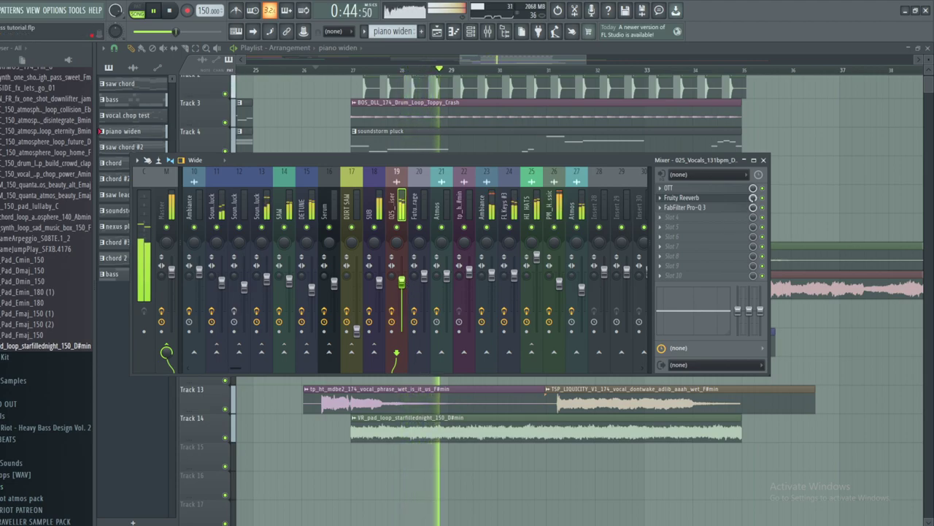
- Set the dry level of the 025_Vocals track's Fruity Reeverb to 100% and adjust the effect's slot mix level
left_click(704, 198)
mouse_move(144, 245)
left_mouse_down()
mouse_move(144, 215)
mouse_move(145, 233)
left_mouse_up()
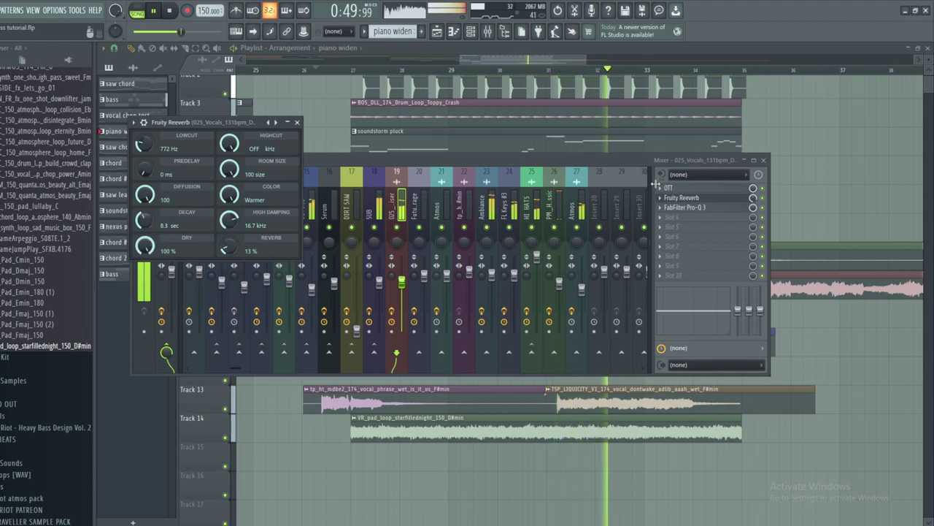
left_click(755, 200)
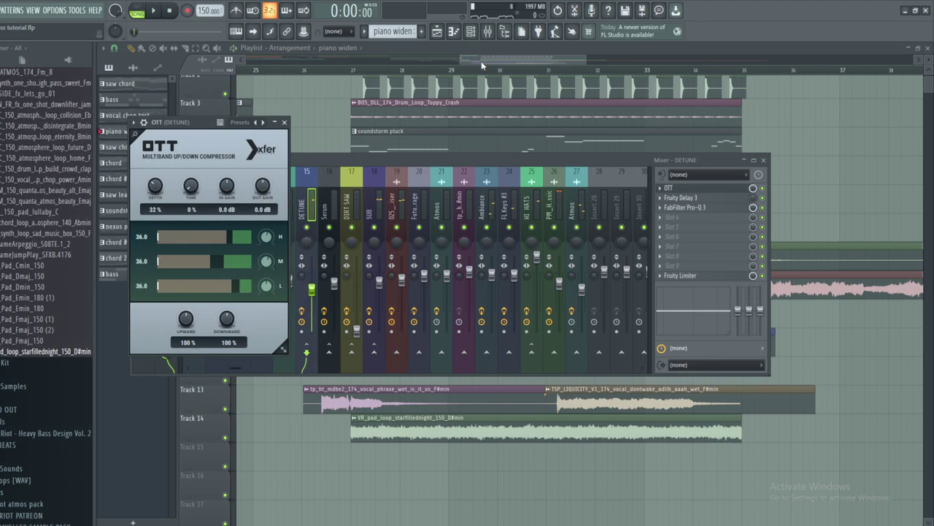
- Review the arrangement's earlier section around bar 17, start playback, and enlarge the flying whale painting in the image viewer
mouse_move(507, 57)
left_mouse_down()
mouse_move(429, 64)
mouse_move(488, 56)
left_mouse_up()
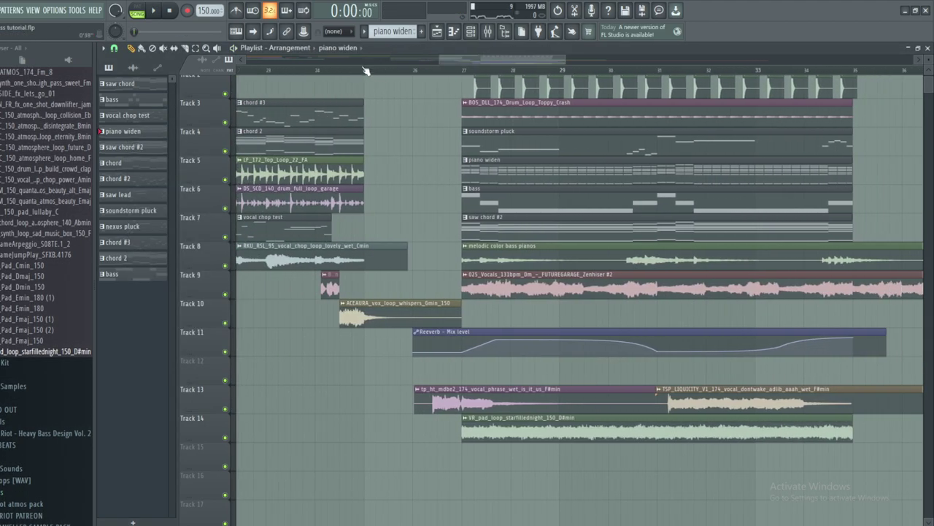
scroll(451, 63, "left", 7)
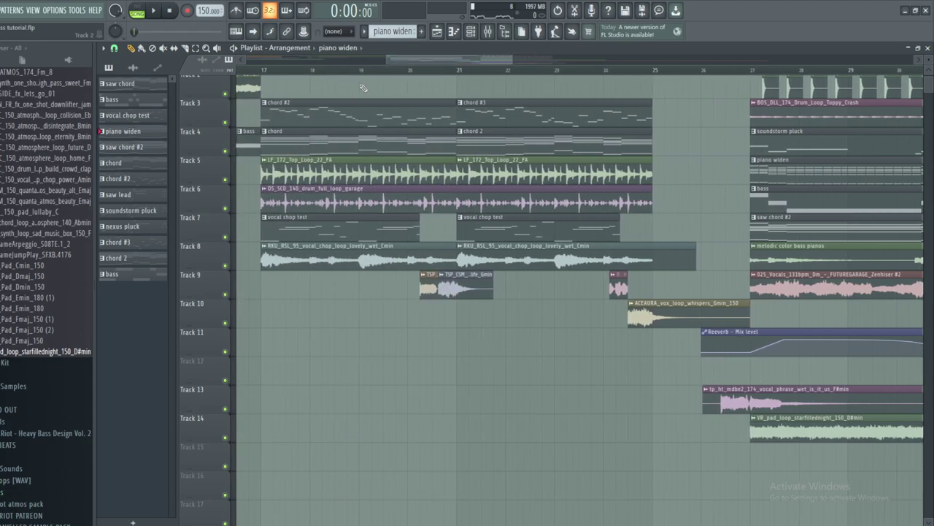
left_click(310, 71)
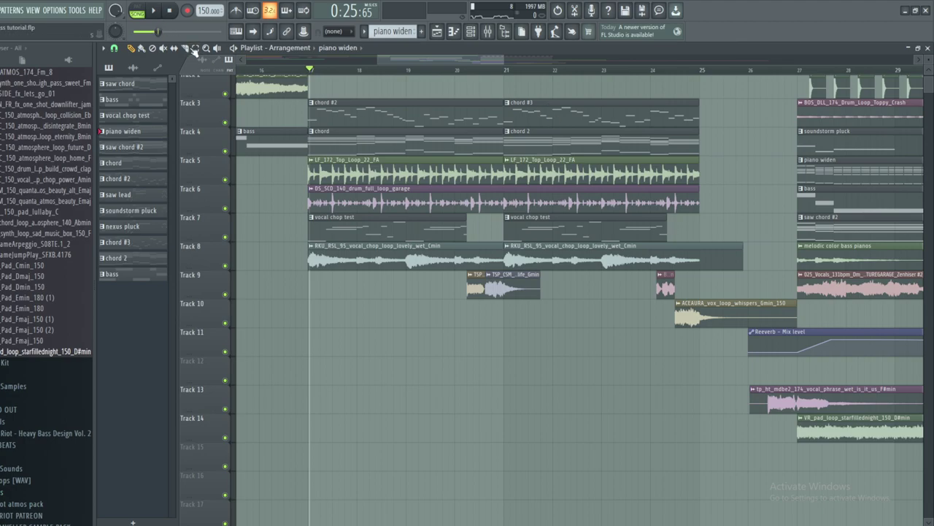
left_click_drag(404, 61, 363, 63)
left_click(353, 70)
key("space")
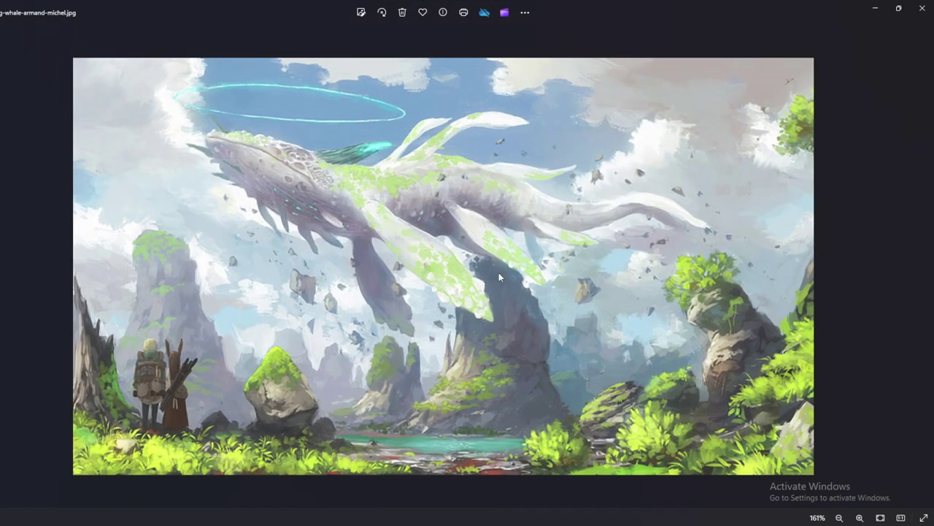
scroll(499, 273, "up", 2)
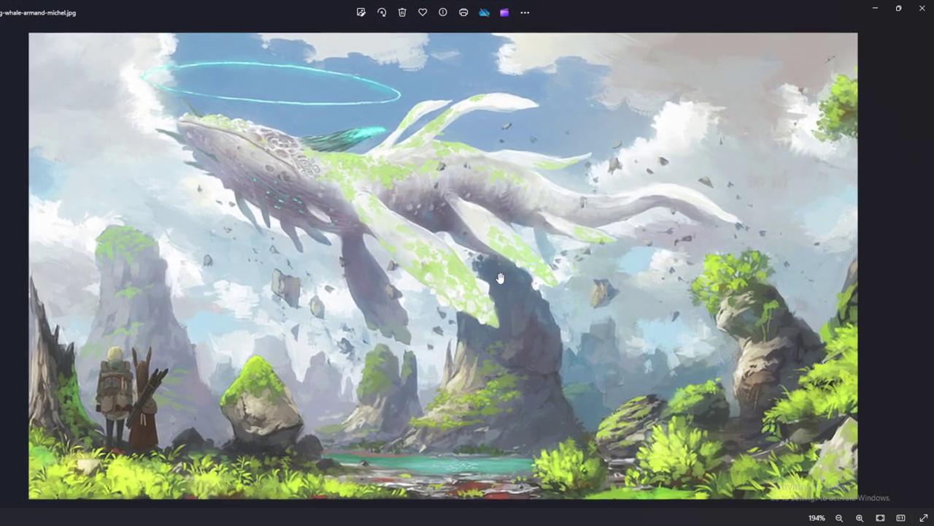
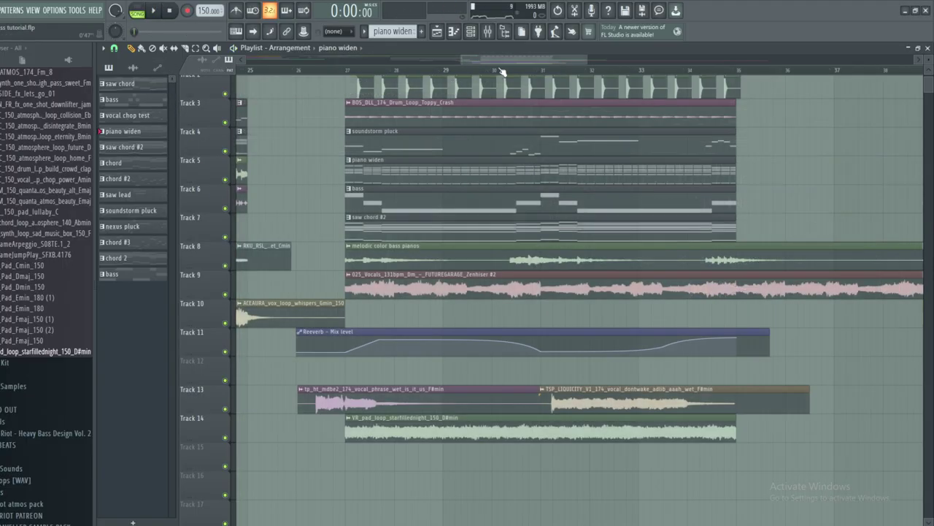
- Copy the Serum #2 chord notes from the saw chord #2 pattern into a new serum arp pattern on Serum #9
scroll(631, 214, "up", 2)
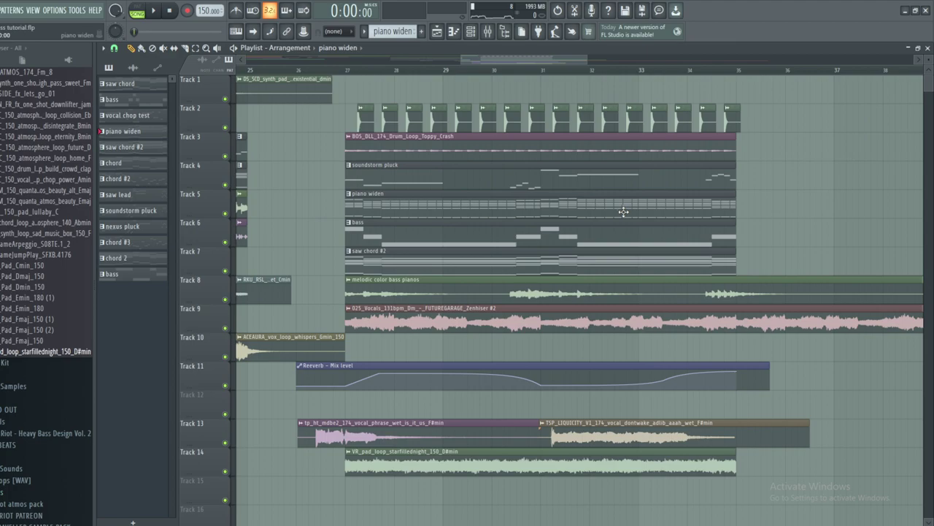
left_click(470, 31)
right_click(295, 276)
left_click(427, 289)
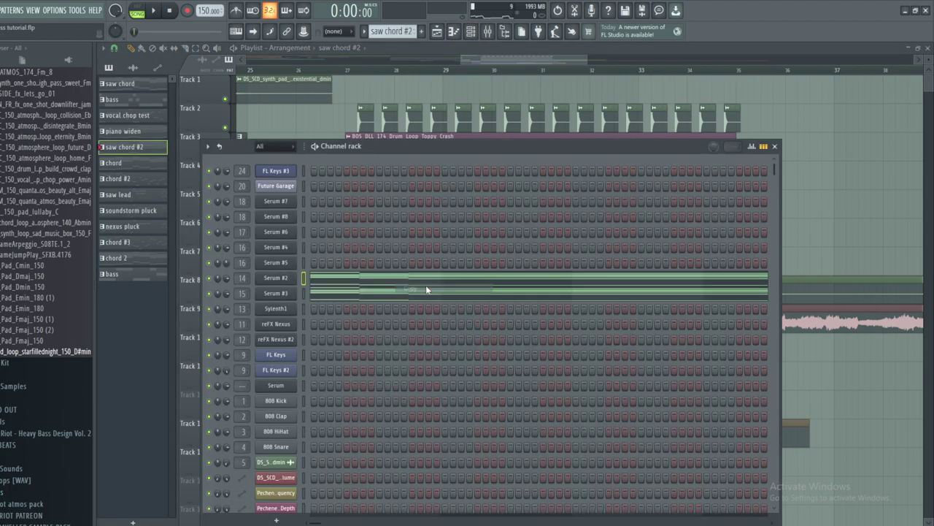
left_click(391, 34)
left_click(486, 136)
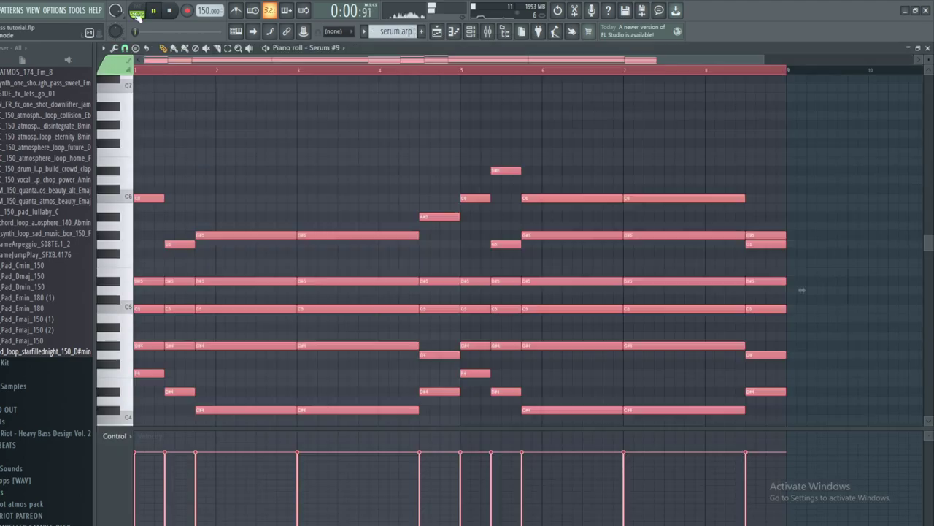
- Arpeggiate the Serum #9 chord notes in the serum arp pattern over a range of 2 with Block sync
key("space")
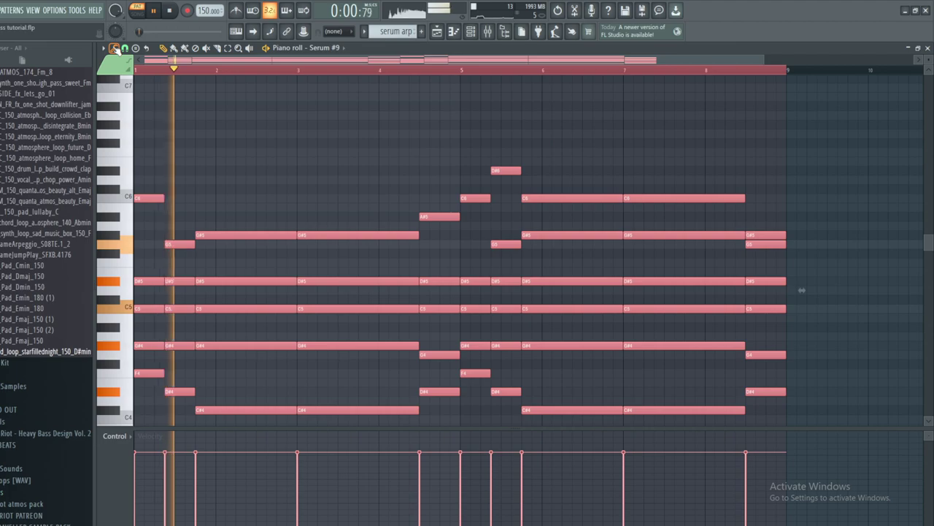
left_click(106, 49)
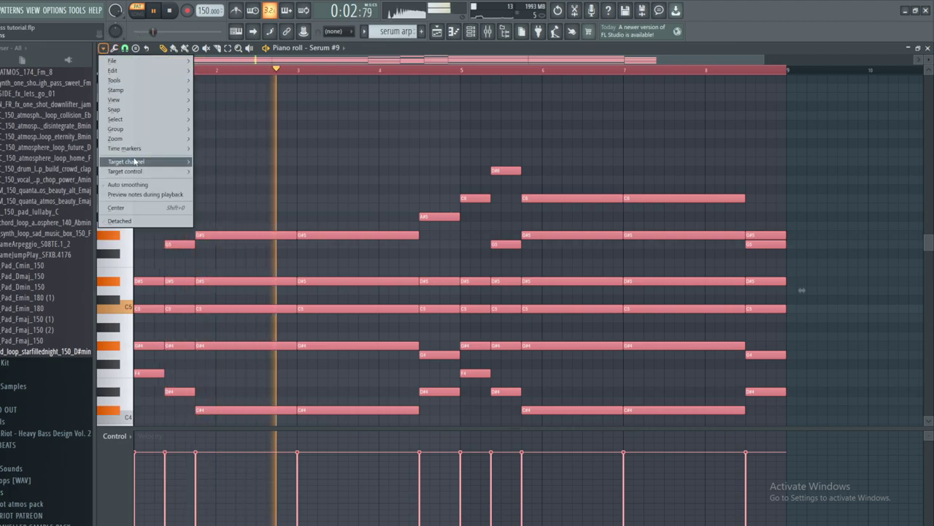
mouse_move(115, 80)
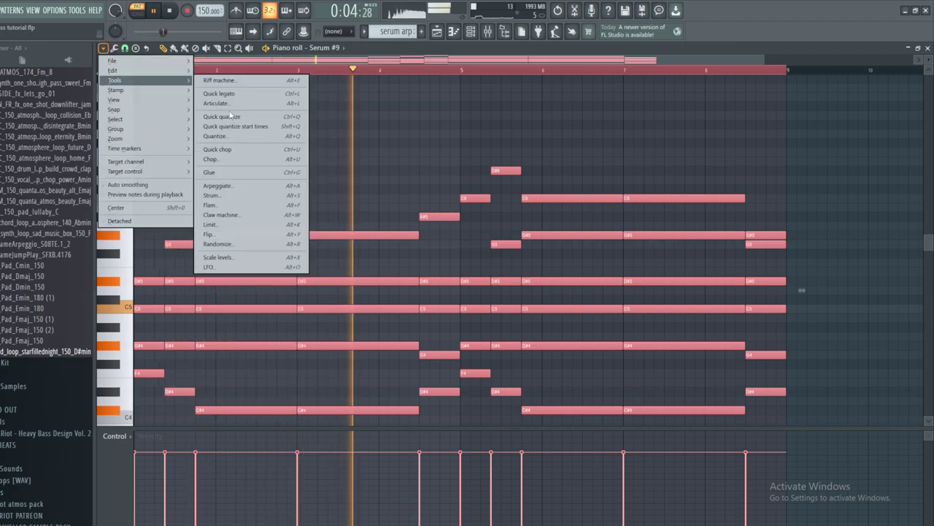
left_click(217, 186)
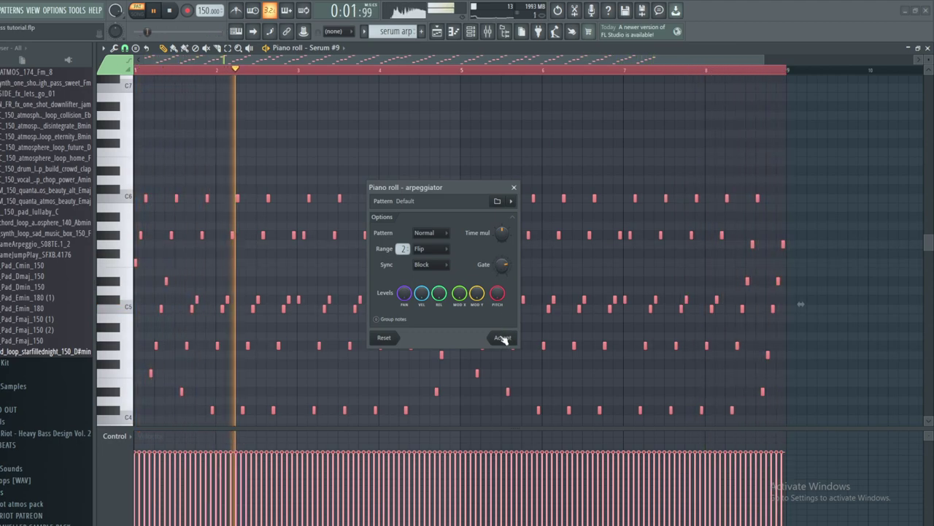
left_click(428, 233)
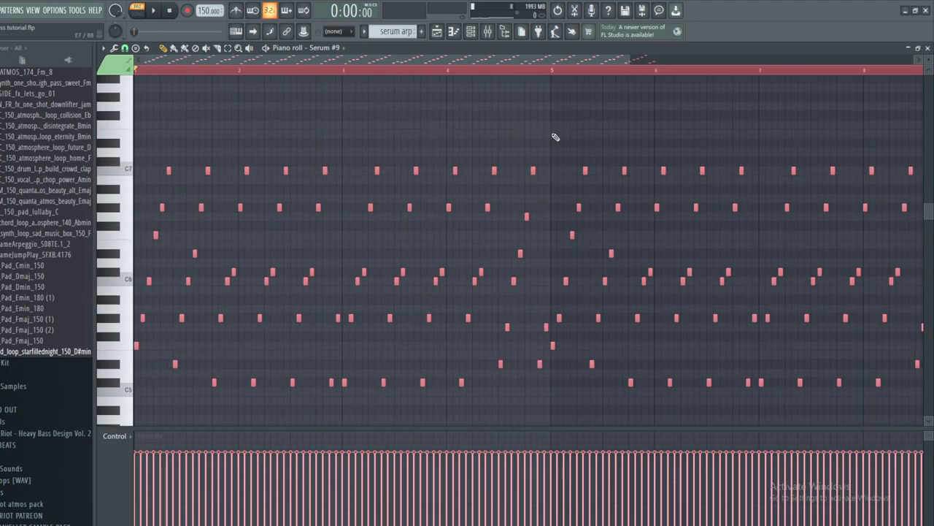
- Load the DRUM AND BASS SMALL PLUCK mixer track state on the Serum #9 arp's track 28 and open its Fruity Delay 3
left_click(156, 10)
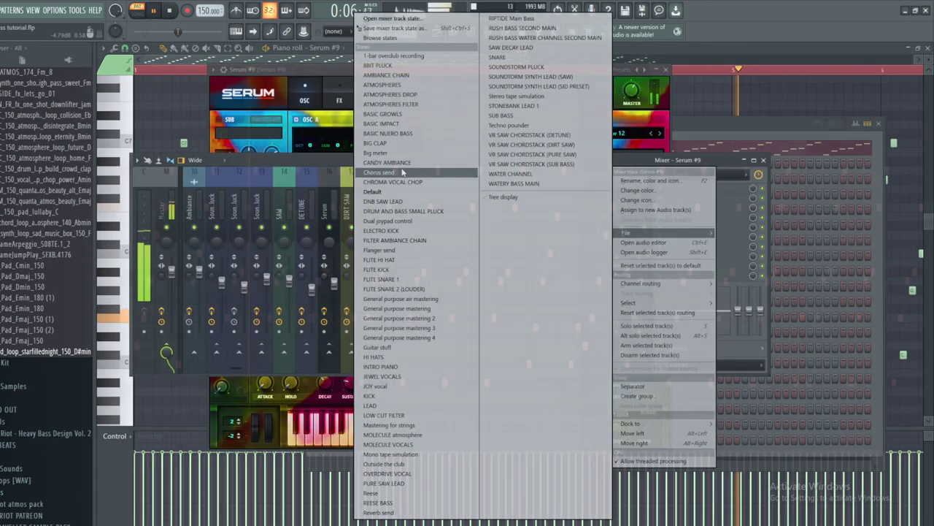
left_click(409, 211)
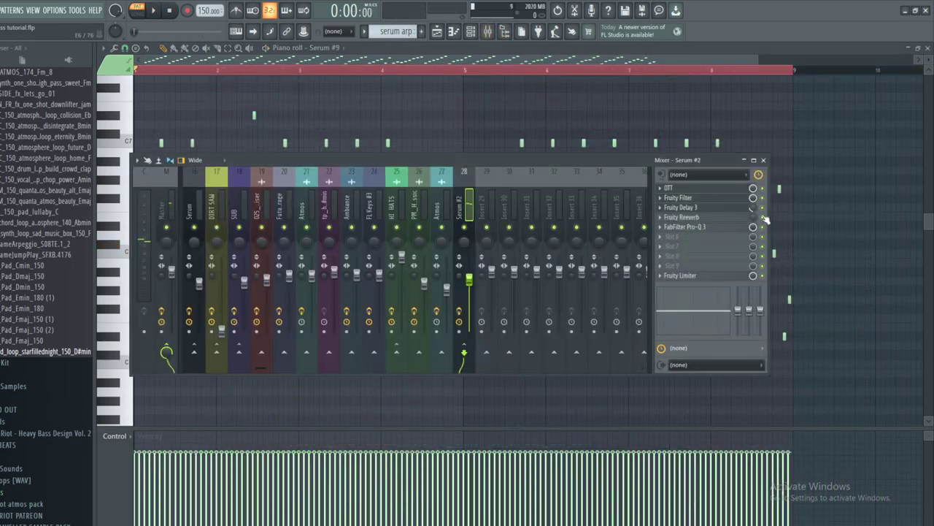
left_click(721, 208)
left_click_drag(305, 144, 311, 130)
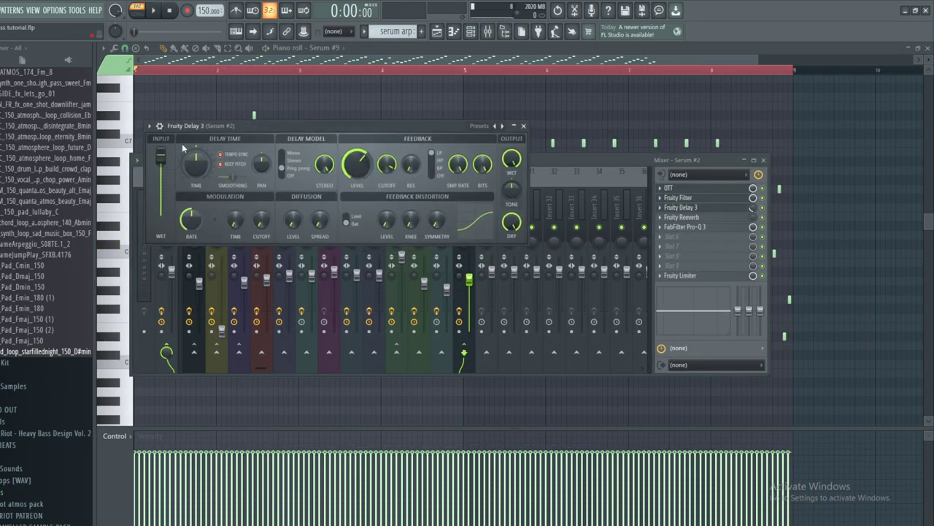
- Examine the Pro-Q 3, Fruity Reeverb, Fruity Filter and OTT settings of the pluck chain on mixer track 28
left_click(679, 227)
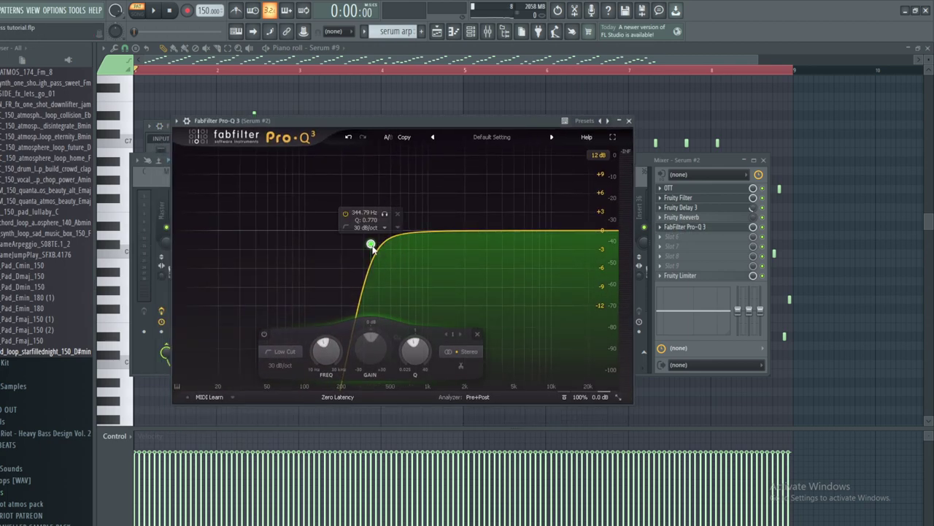
left_click(628, 121)
left_click(701, 218)
left_click_drag(245, 163, 400, 183)
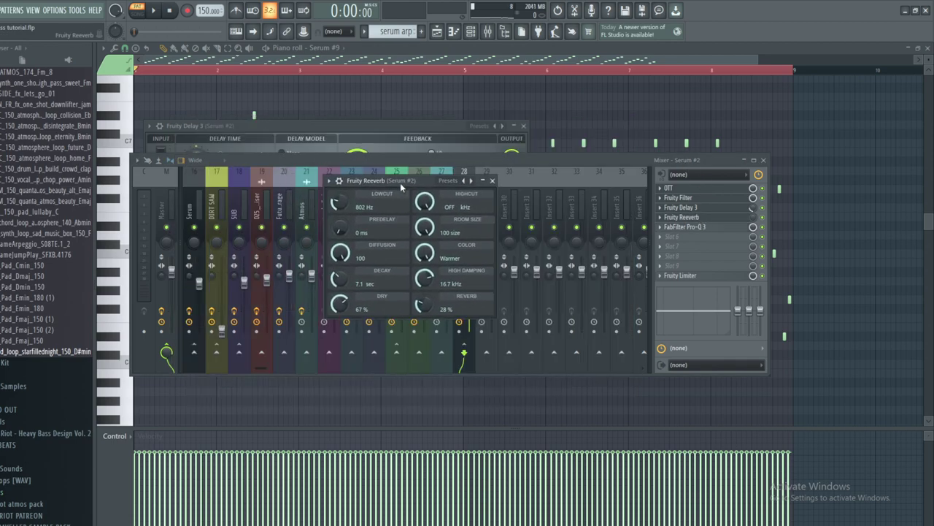
left_click(495, 180)
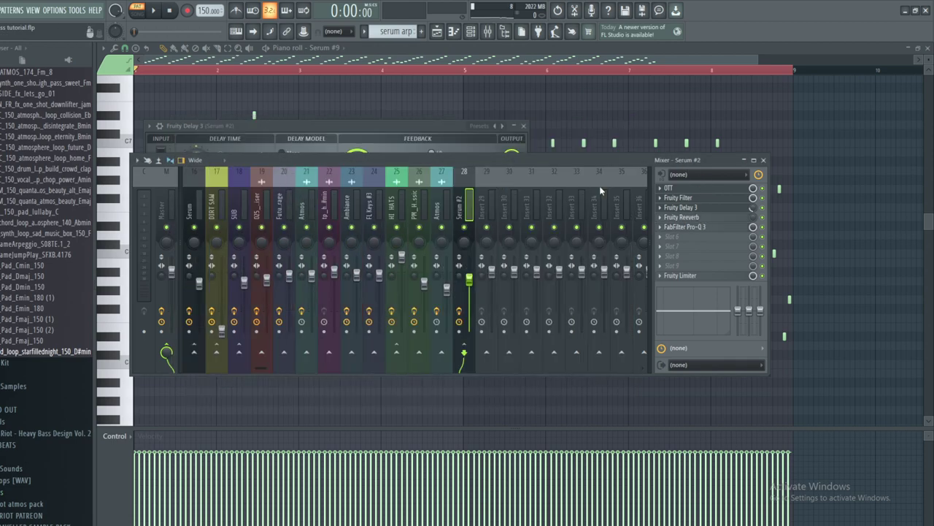
left_click(699, 198)
left_click(381, 122)
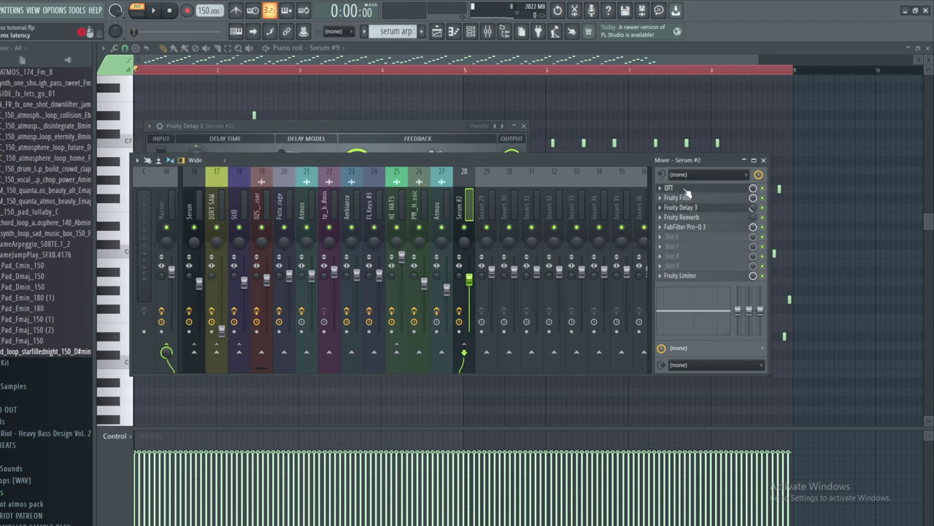
left_click(678, 192)
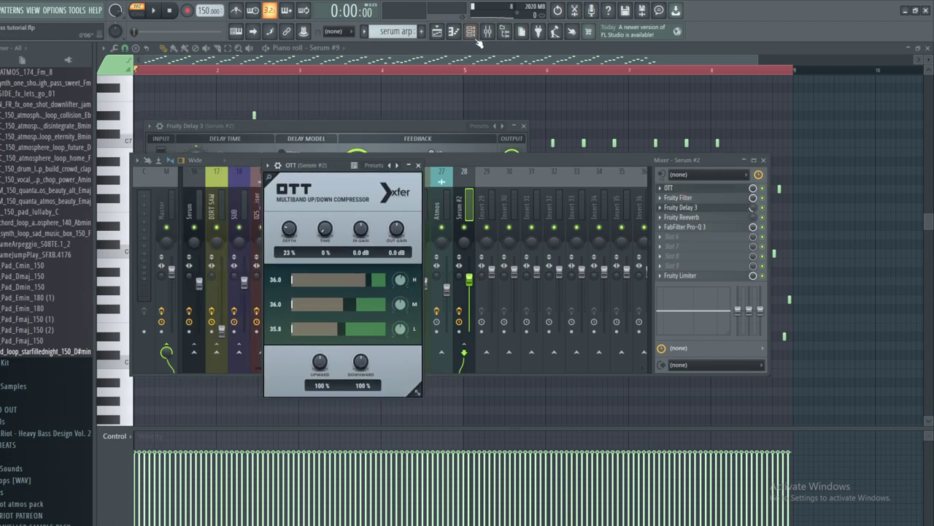
- Place the serum arp pattern on Track 1 of the playlist, starting at bar 27 above the drop layers
left_click(470, 31)
left_click(381, 149)
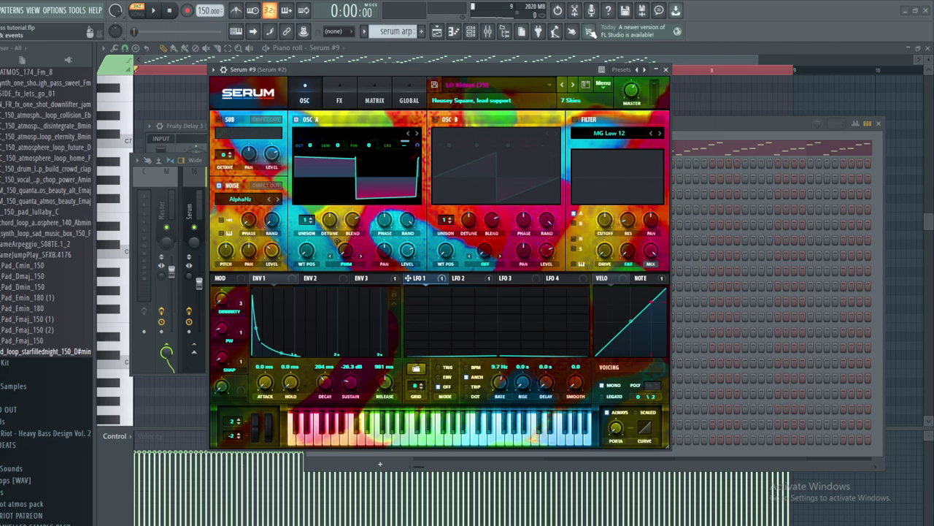
left_click(441, 32)
left_click(349, 88)
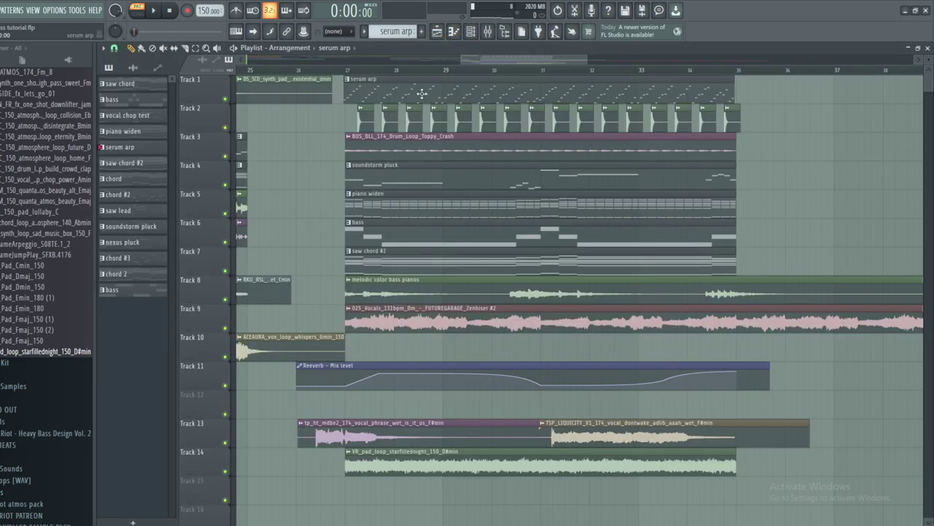
left_click_drag(492, 61, 476, 63)
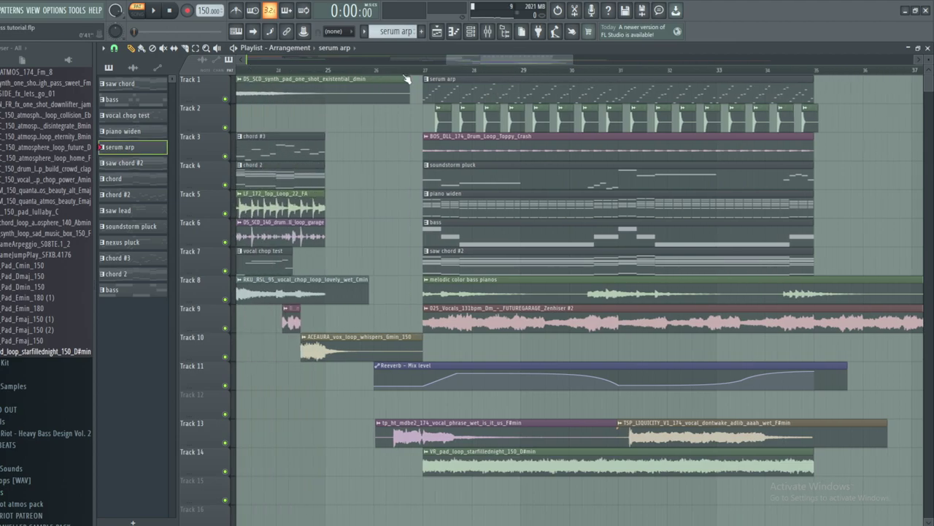
- Play the drop and set the Pro-Q 3 low cut on mixer track 28 to about 438 Hz with Q 0.656
key("space")
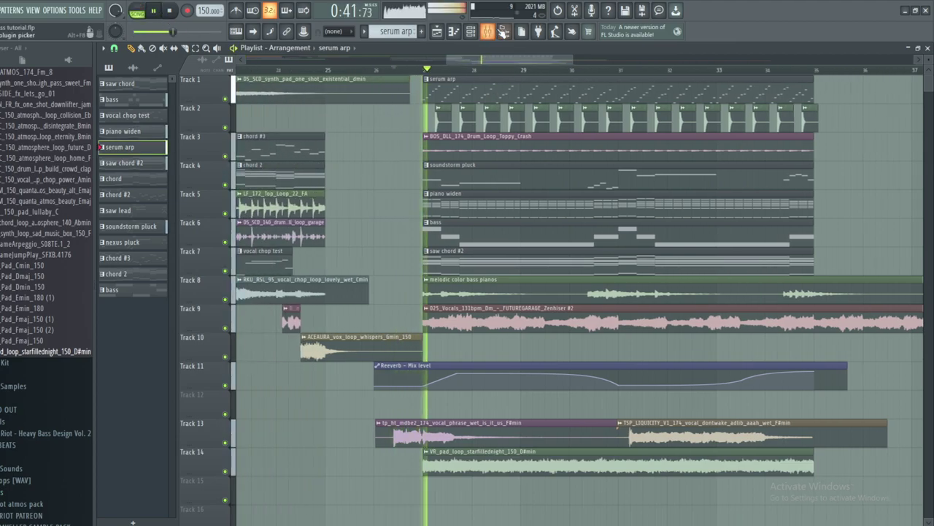
key("F9")
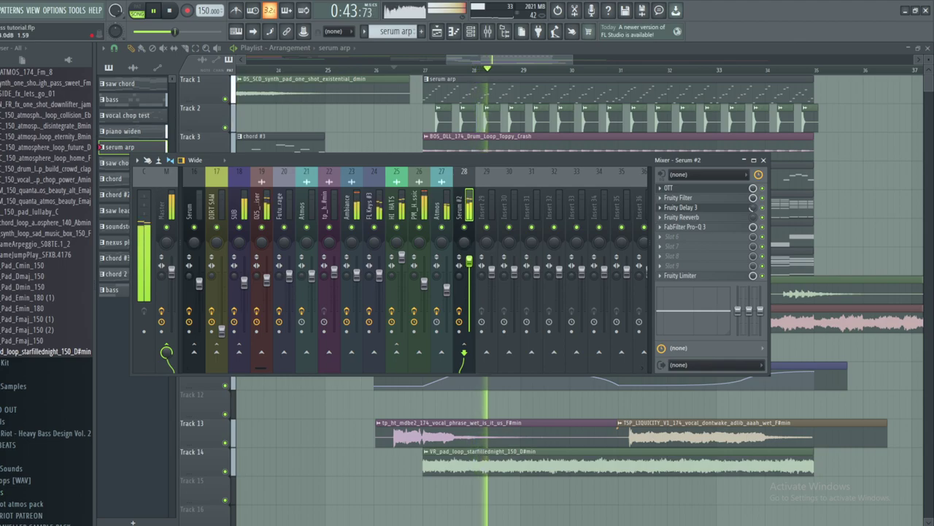
left_click(685, 226)
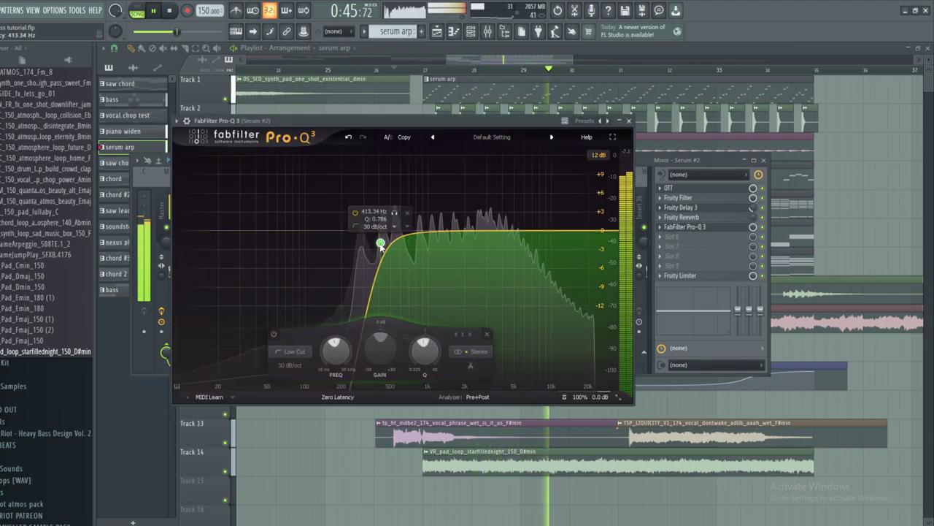
left_click_drag(381, 239, 383, 252)
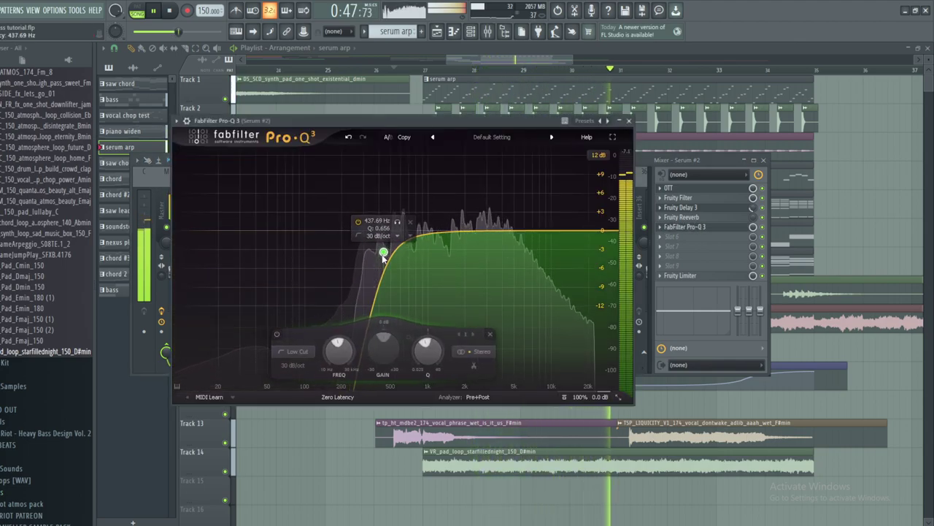
left_click(628, 120)
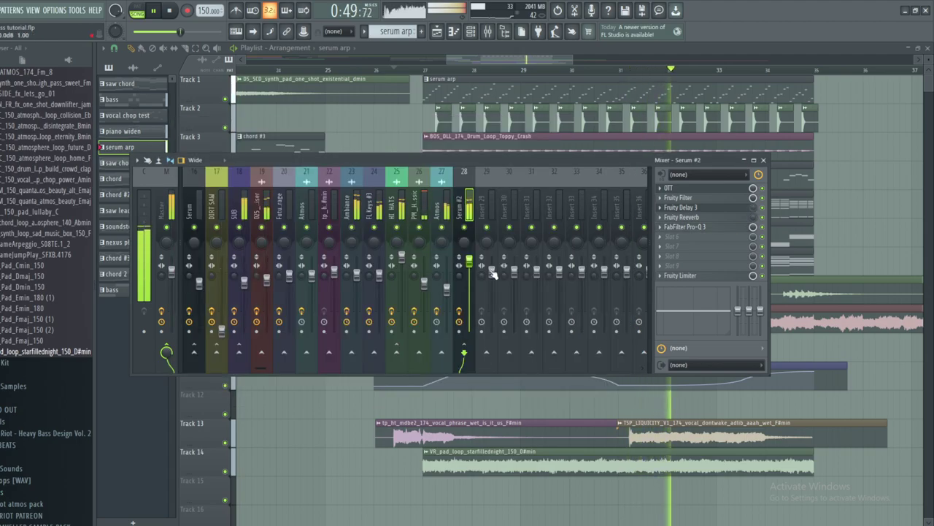
- Set the serum arp's level on mixer track 28 to about -0.4 dB and stop playback
left_click_drag(468, 265, 473, 277)
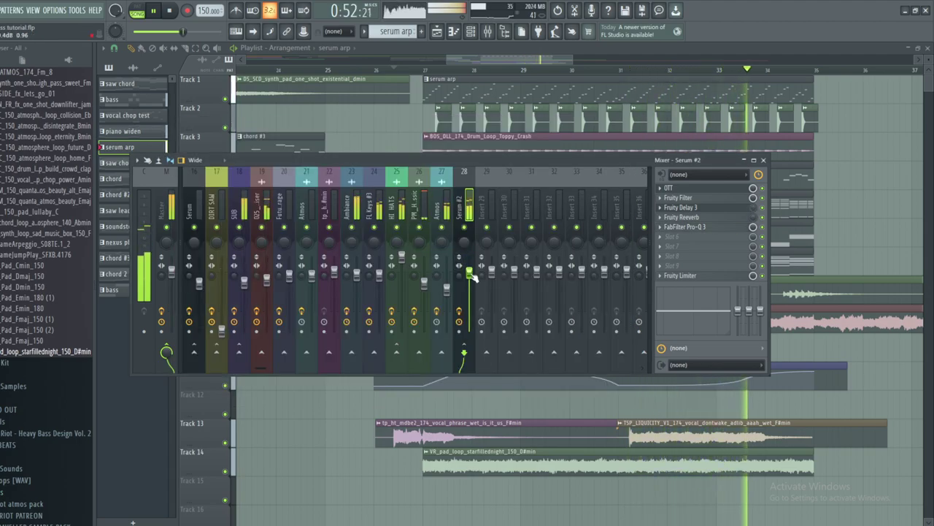
left_click(168, 11)
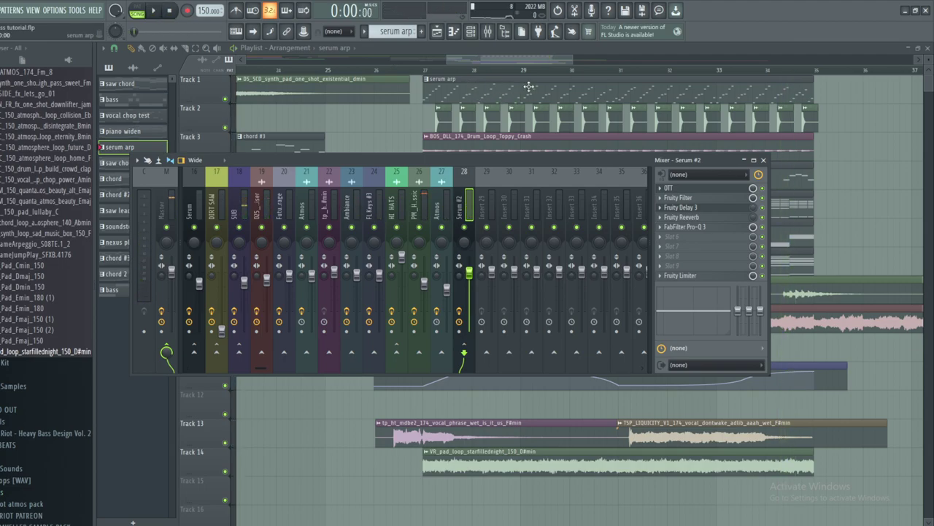
left_click(400, 70)
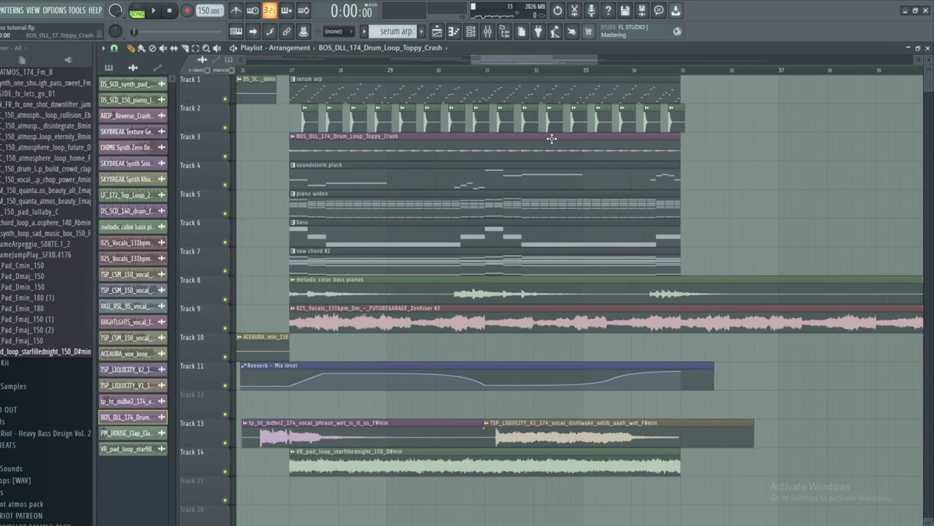
- Route the ancient choir pad sample through the Atmos mixer track with its low-cut EQ and place its clip on Track 15 at bar 27
scroll(172, 332, "down", 4)
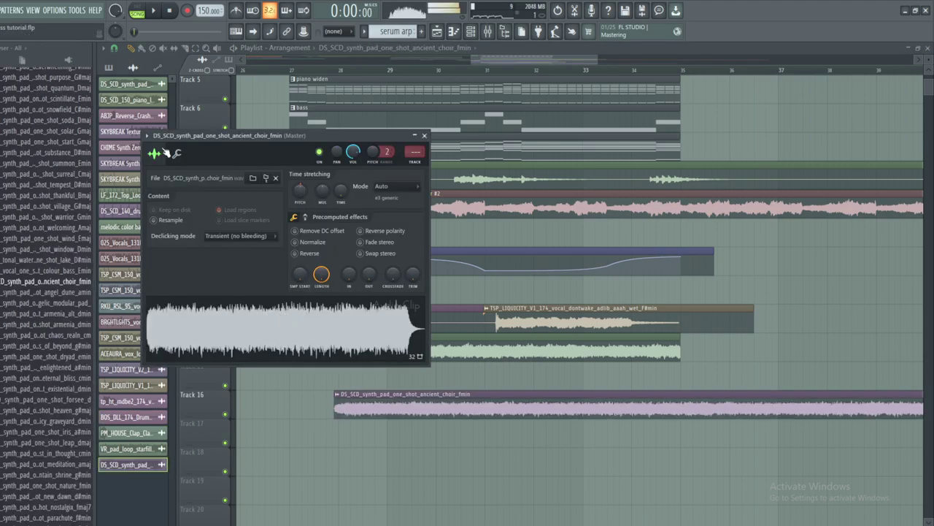
left_click(147, 135)
left_click(308, 170)
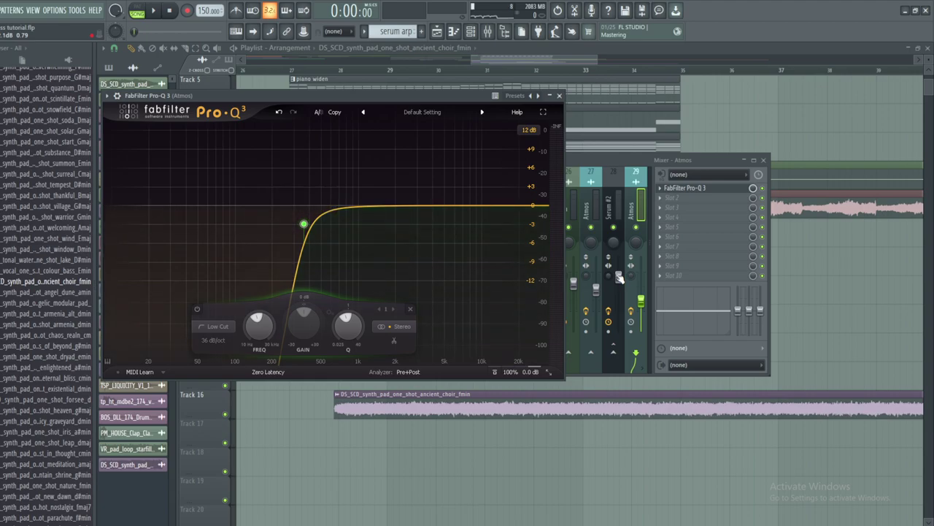
left_click(343, 408)
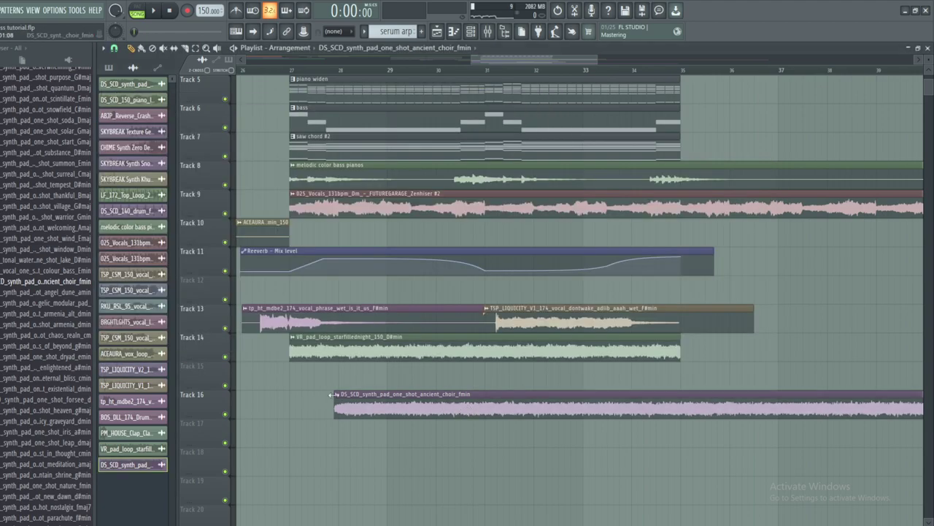
left_click(336, 394)
left_click(363, 408)
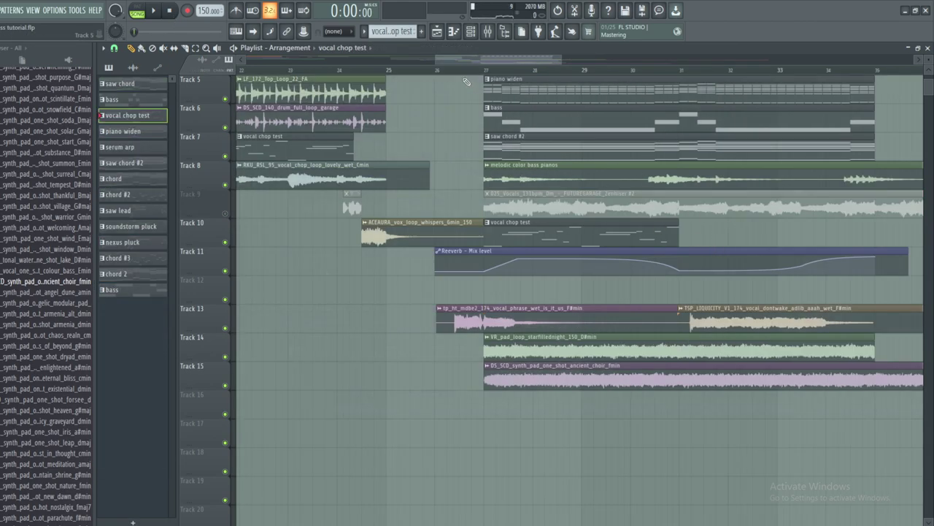
- Add a second vocal chop test pattern on Track 10 at bar 31 and audition it with only Tracks 5 and 10 enabled
left_click(684, 235)
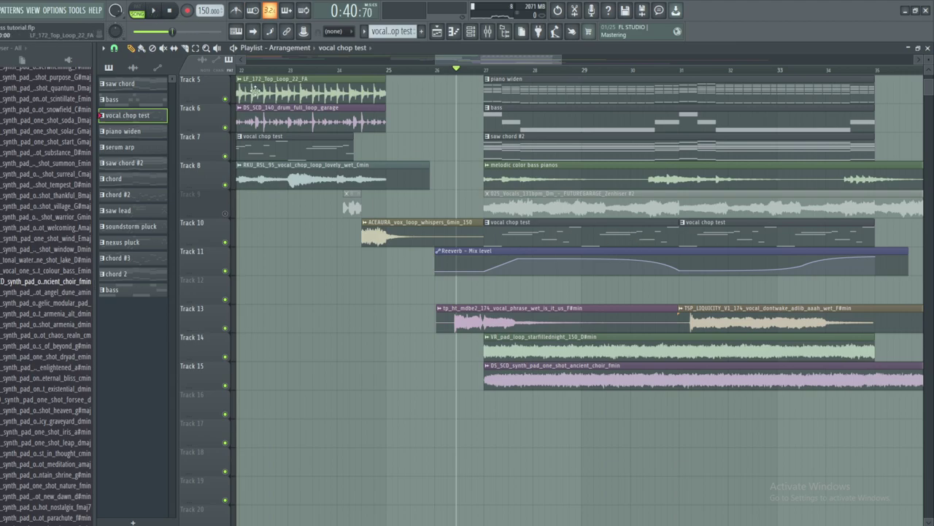
right_click(227, 100)
left_click(226, 242)
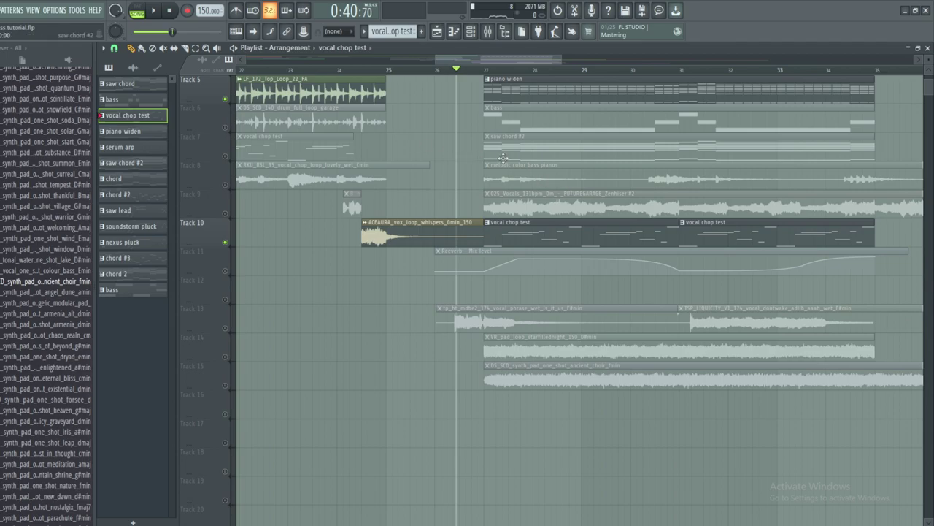
left_click(154, 10)
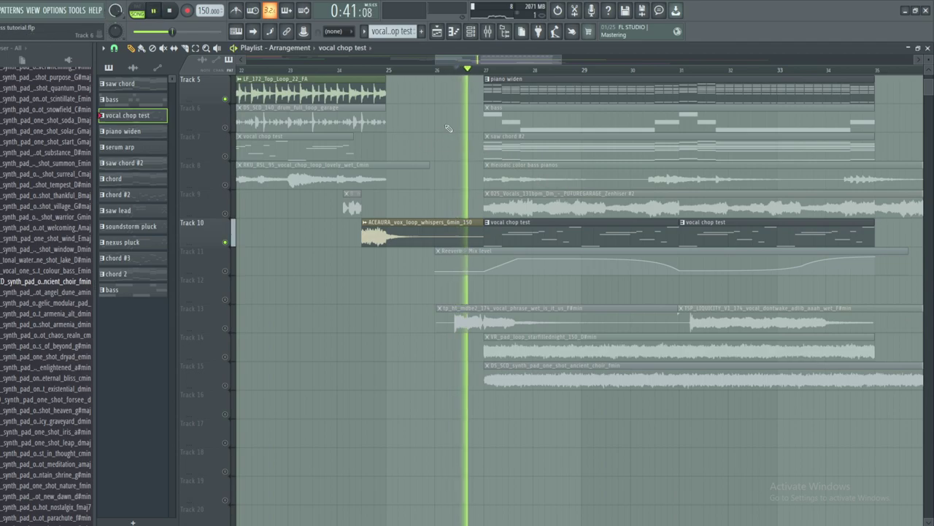
left_click_drag(519, 60, 529, 58)
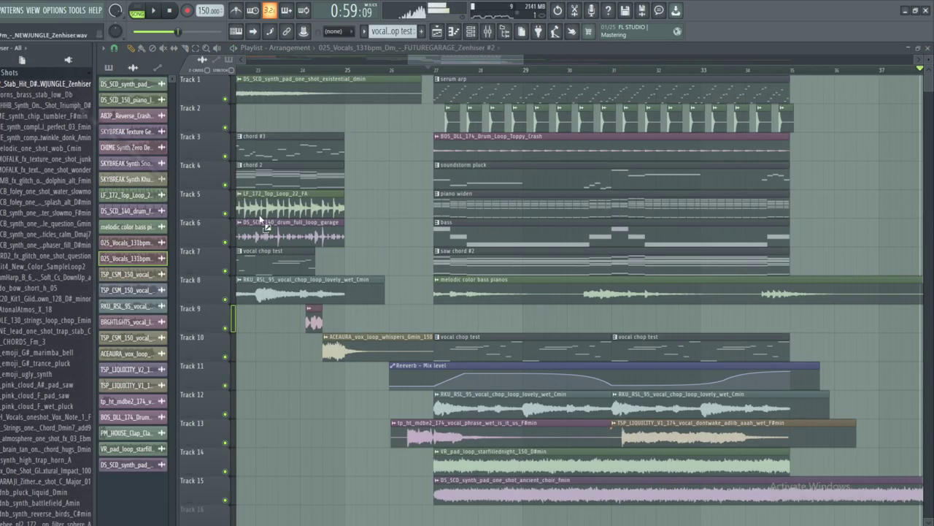
- Place the 002_Stab_Hit_D#m_-_NEWJUNGLE_Zenhiser sample on Track 9 just after bar 26 and open its channel settings
left_click_drag(627, 322, 400, 311)
left_click(400, 309)
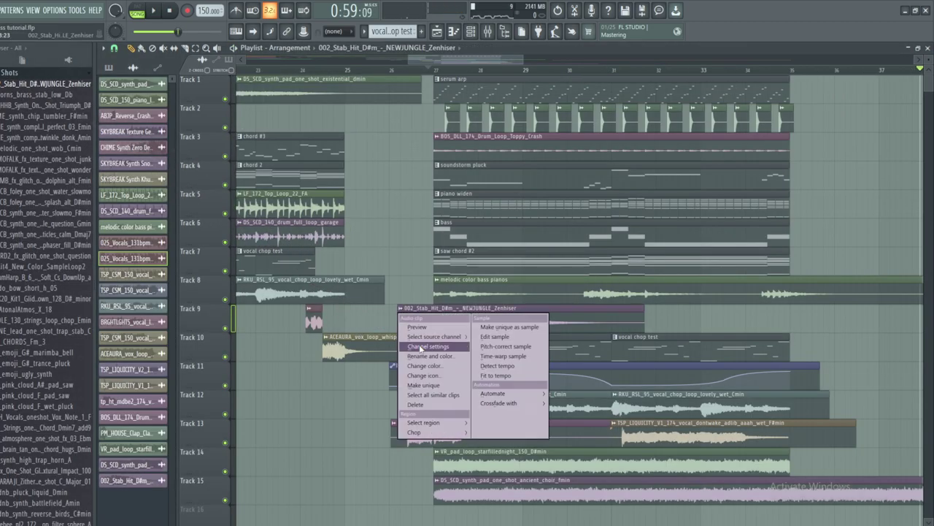
left_click(419, 348)
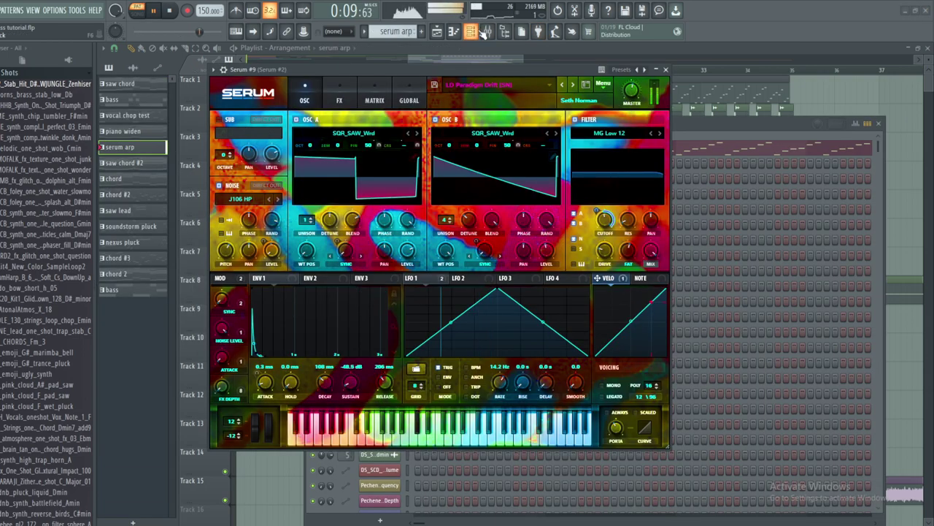
- Review the Serum #9 effects while the arrangement plays and lower the volume of the Serum #2 mixer track
left_click(487, 32)
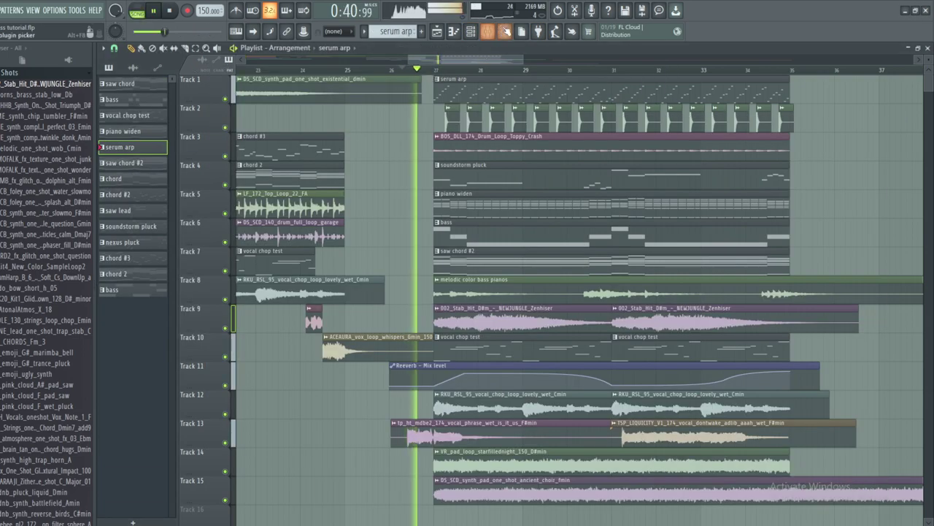
left_click(487, 32)
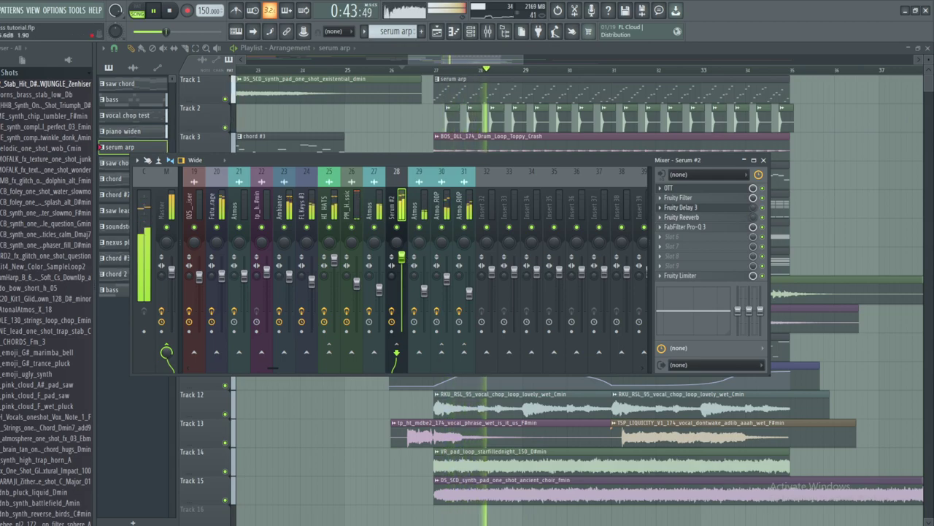
left_click(471, 31)
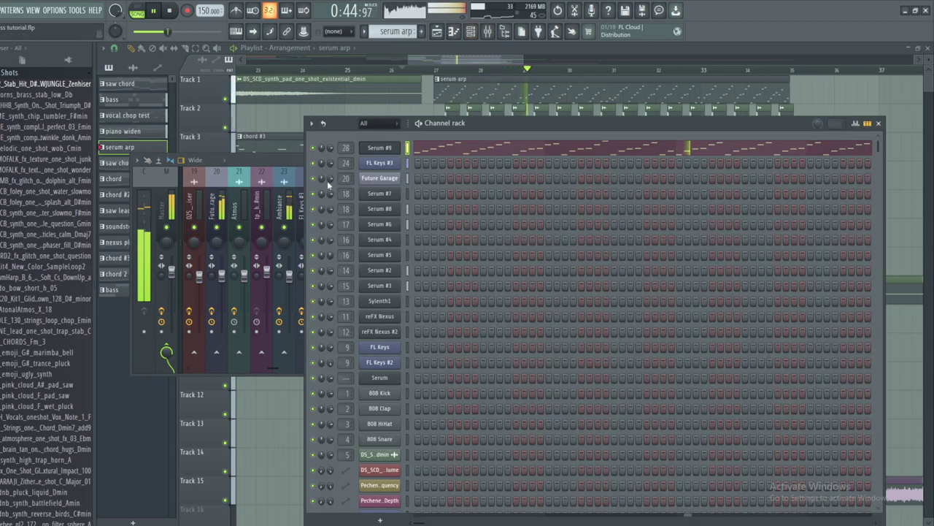
left_click(379, 149)
left_click(340, 96)
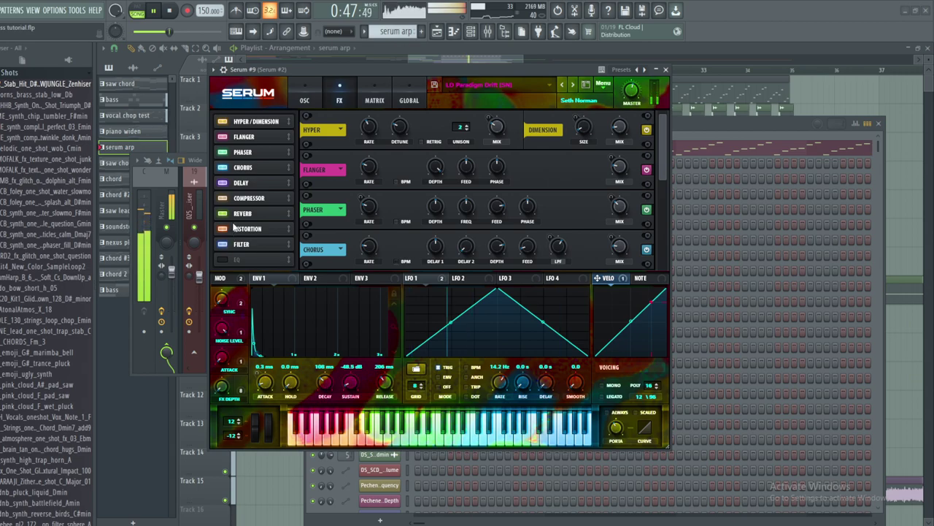
left_click(487, 31)
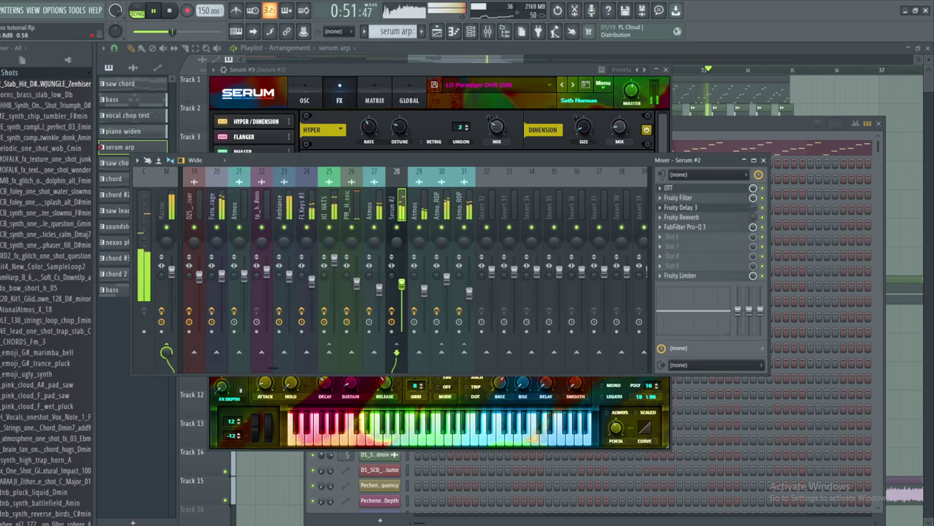
- Deepen the dip around 4.7 kHz in the FabFilter Pro-Q 3 on the Ambiance mixer track
left_click(289, 209)
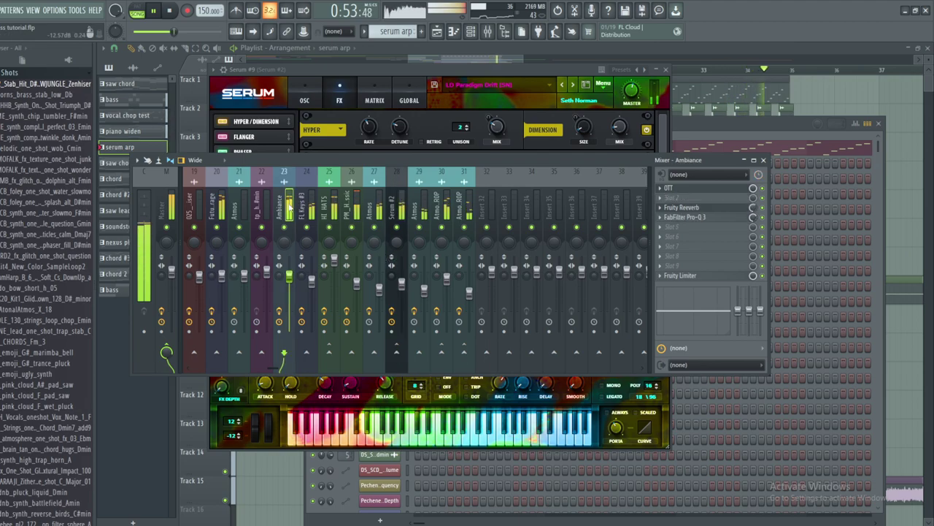
left_click(685, 217)
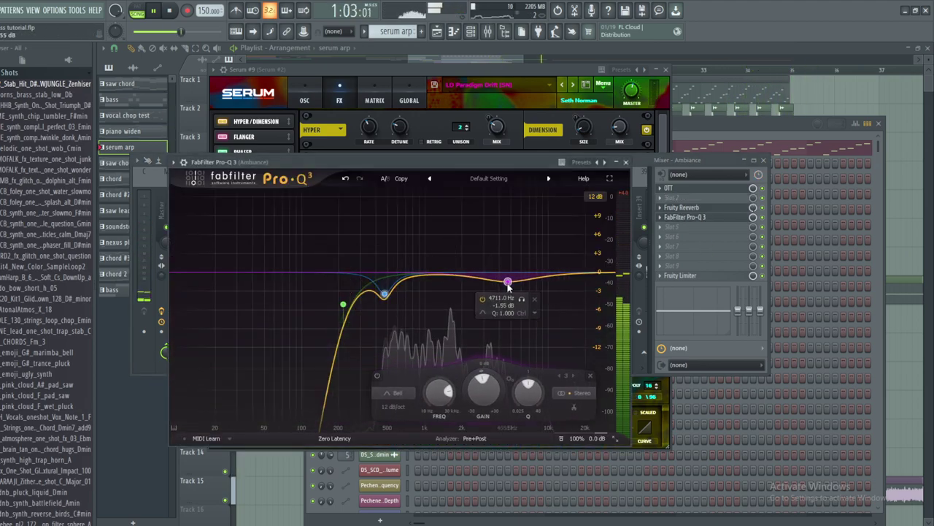
mouse_move(508, 282)
left_mouse_down()
mouse_move(511, 314)
mouse_move(511, 300)
left_mouse_up()
- Replay the arrangement from just before bar 26 and slightly raise the HI HATS and PM_HOUSE_Clap mixer track volumes
left_click(437, 32)
left_click(388, 69)
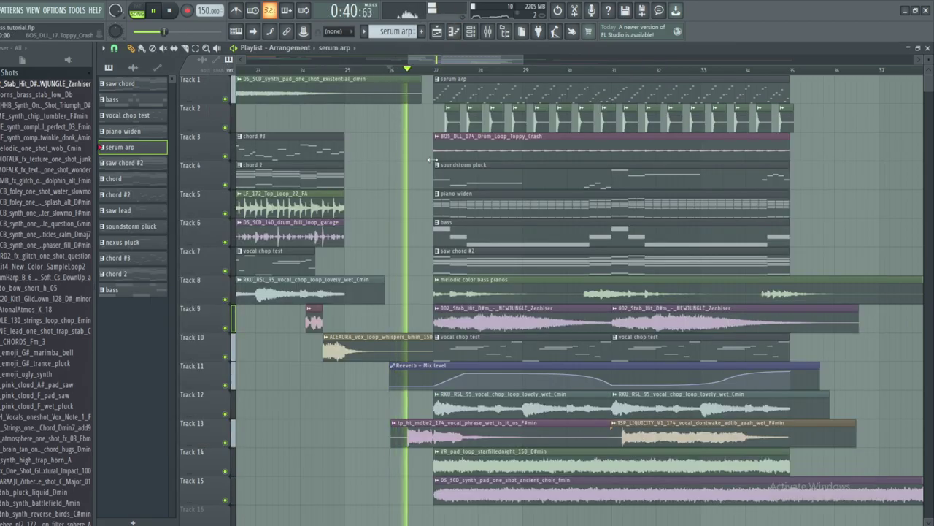
left_click(487, 32)
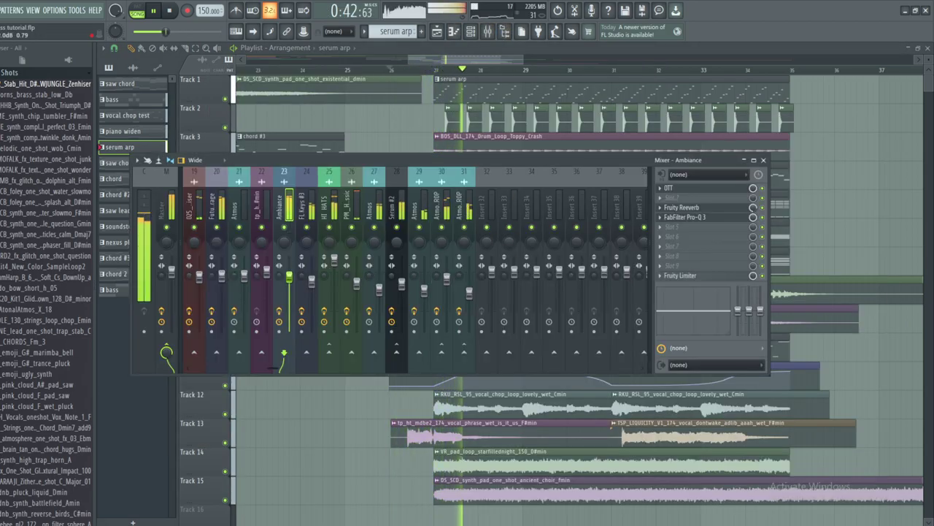
scroll(345, 218, "up", 9)
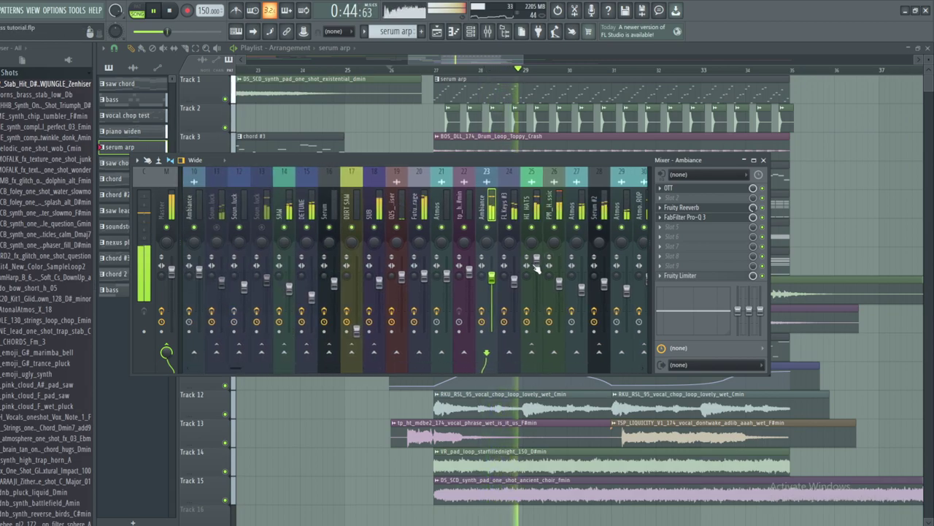
left_click_drag(537, 261, 537, 257)
left_click(559, 283)
left_click(559, 284)
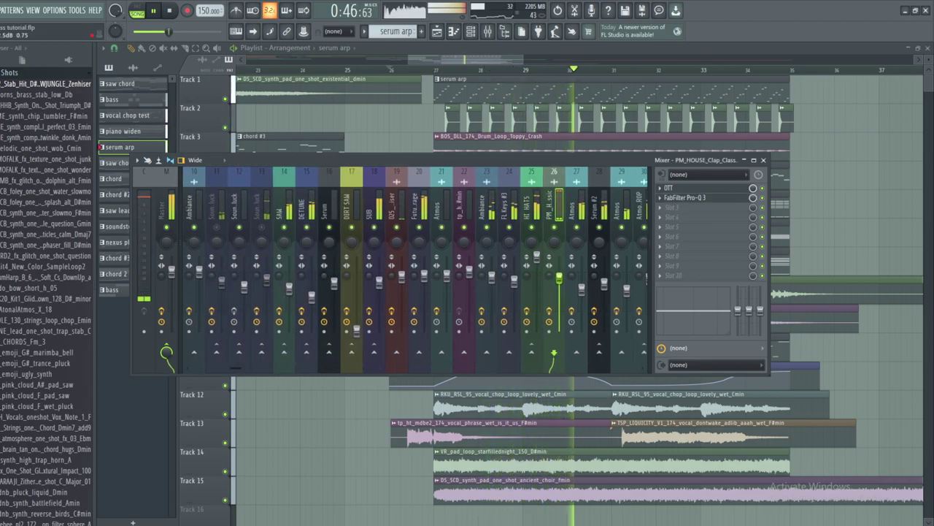
- Set the low cut in the clap track's FabFilter Pro-Q 3 to about 806 Hz at 36 dB/oct
left_click(679, 198)
left_click_drag(359, 292, 426, 291)
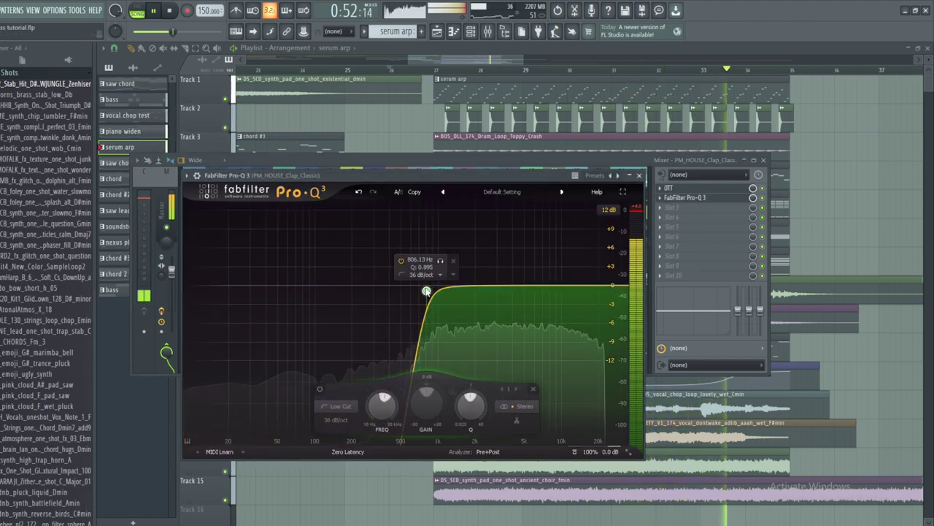
left_click(639, 175)
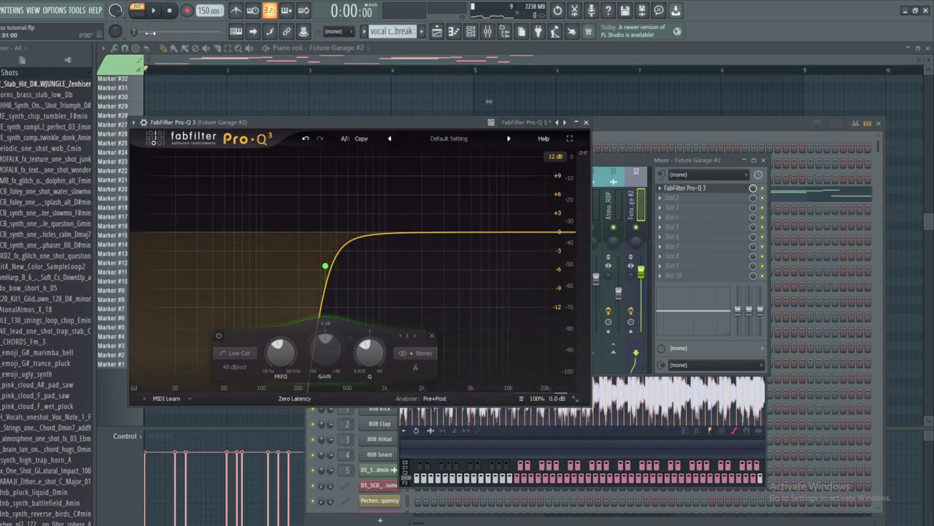
- Insert OTT ahead of the EQ on the Future Garage #2 mixer track during playback, set its time to 0% and reduce its depth
left_click_drag(632, 162, 658, 164)
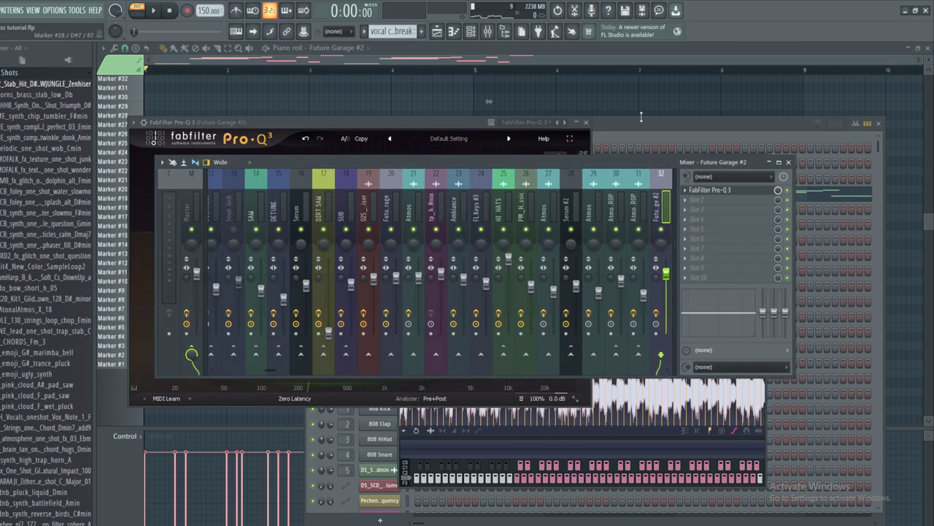
left_click(670, 132)
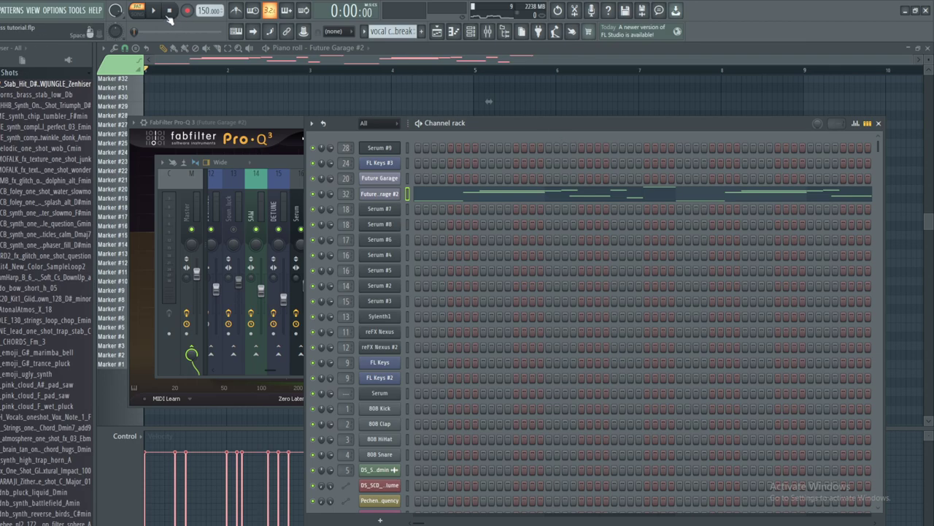
key("space")
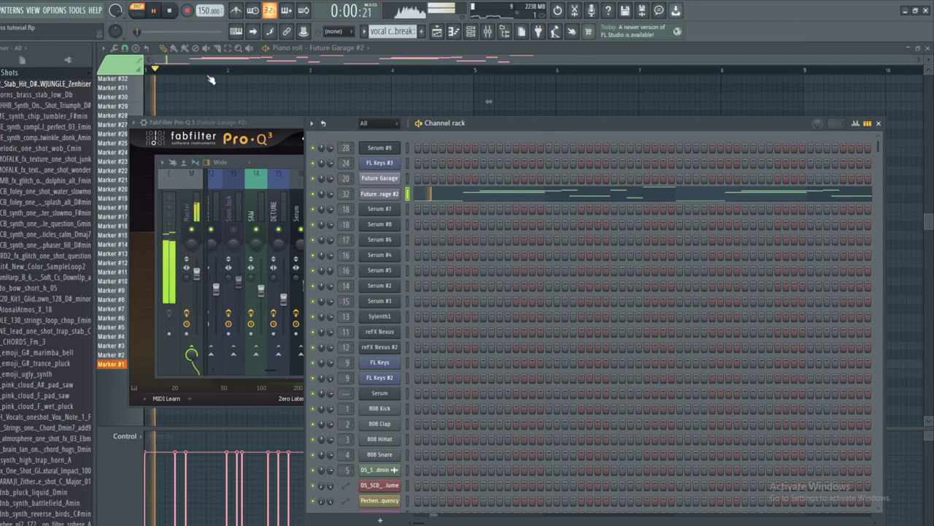
left_click(489, 33)
left_click(700, 192)
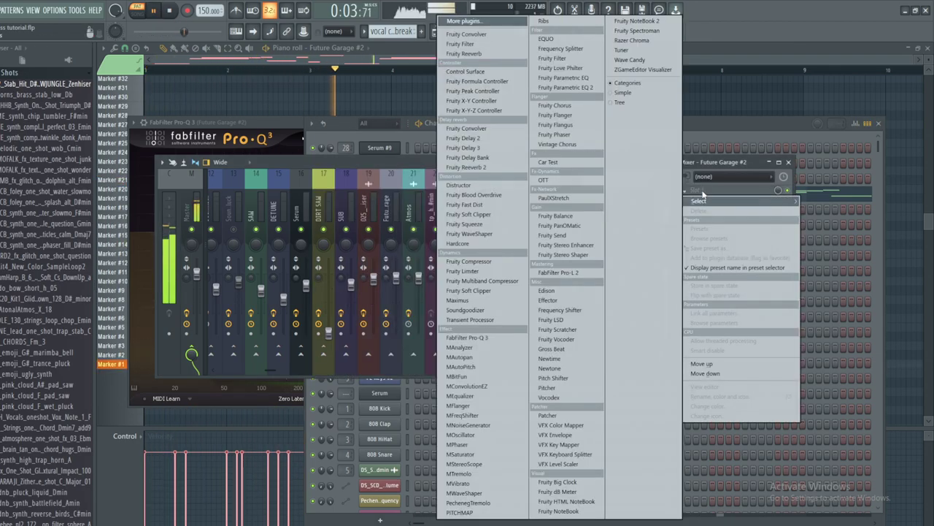
left_click(543, 179)
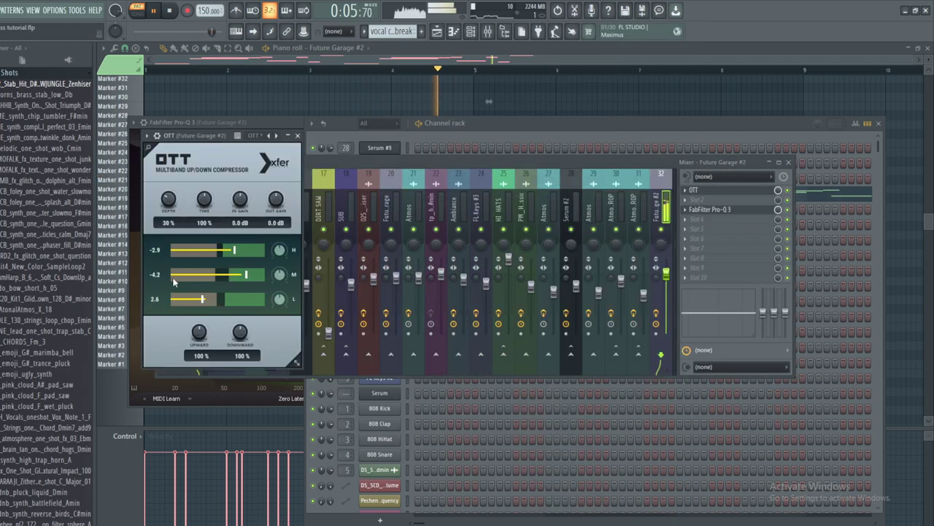
left_click_drag(207, 222, 280, 261)
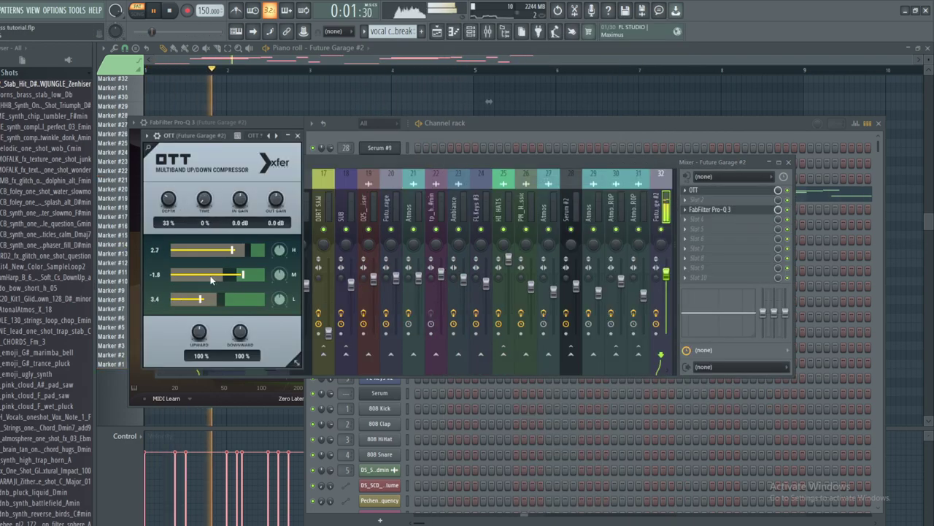
left_click_drag(170, 200, 169, 211)
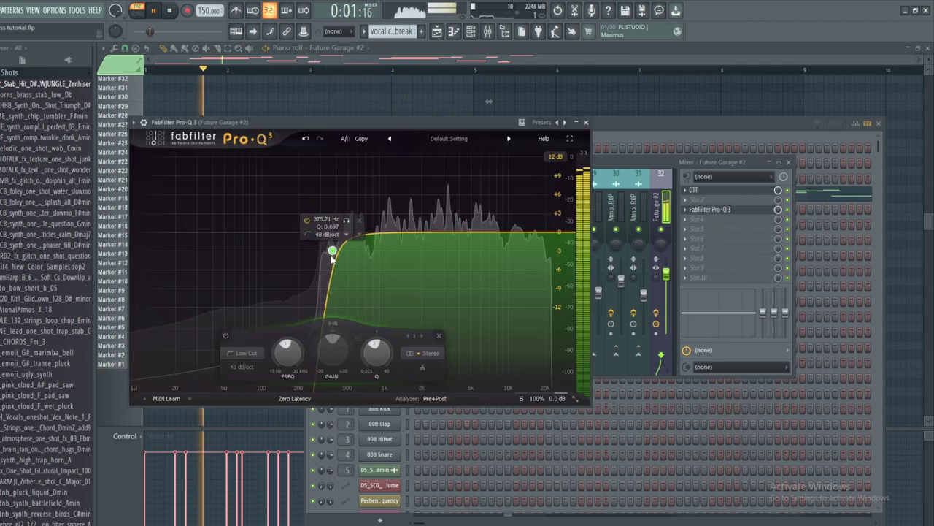
- Set the low cut in Future Garage #2's FabFilter Pro-Q 3 to about 329 Hz with a Q of about 0.44
left_click_drag(331, 252, 326, 274)
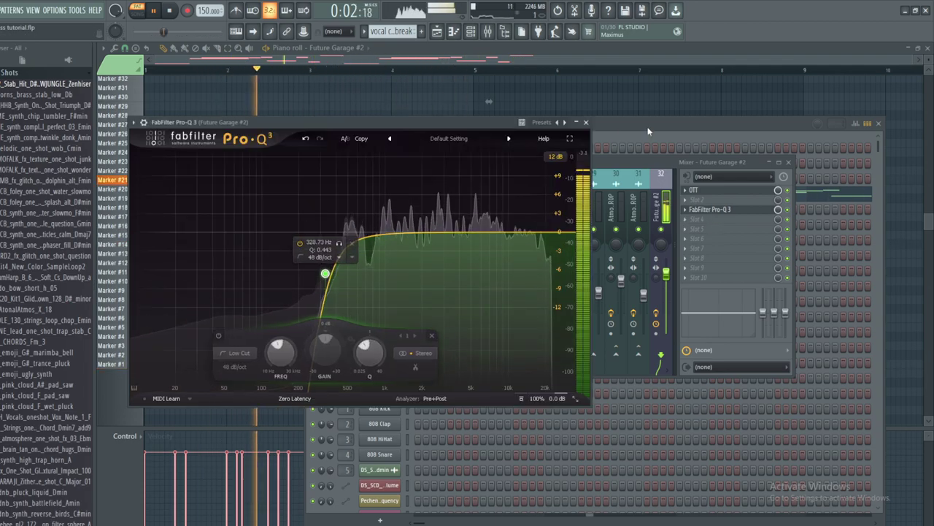
left_click(587, 123)
- Add Fruity Limiter to the last effect slot of the Future Garage #2 mixer track and load its sidechain preset
left_click(713, 198)
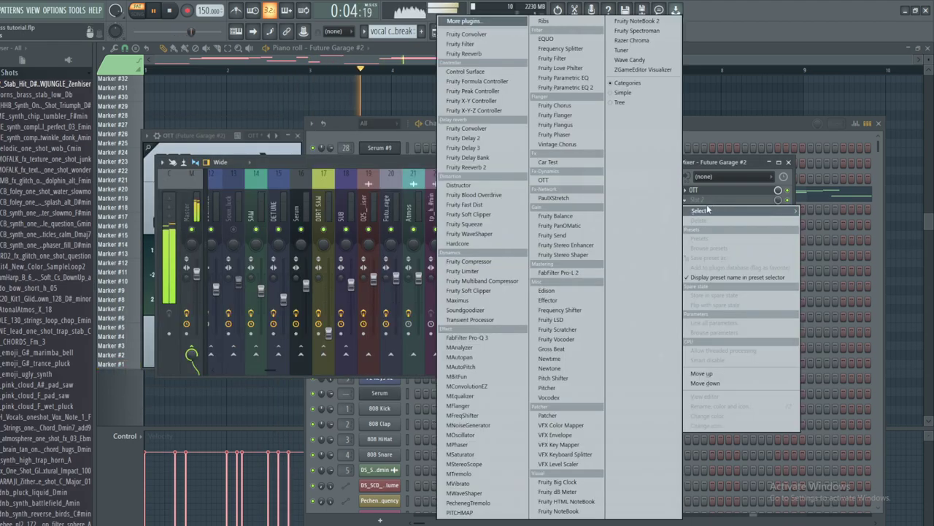
left_click(725, 165)
left_click(704, 287)
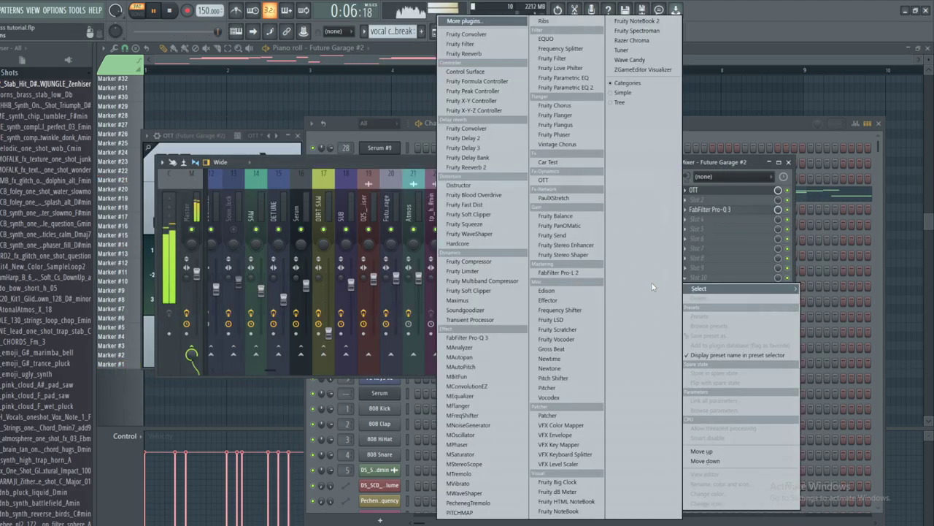
left_click(463, 271)
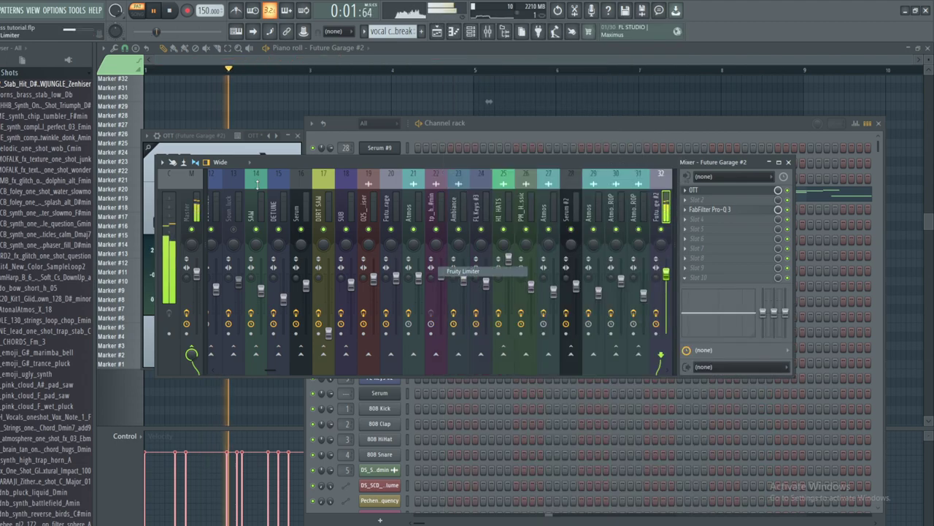
left_click(146, 135)
mouse_move(164, 175)
left_click(286, 311)
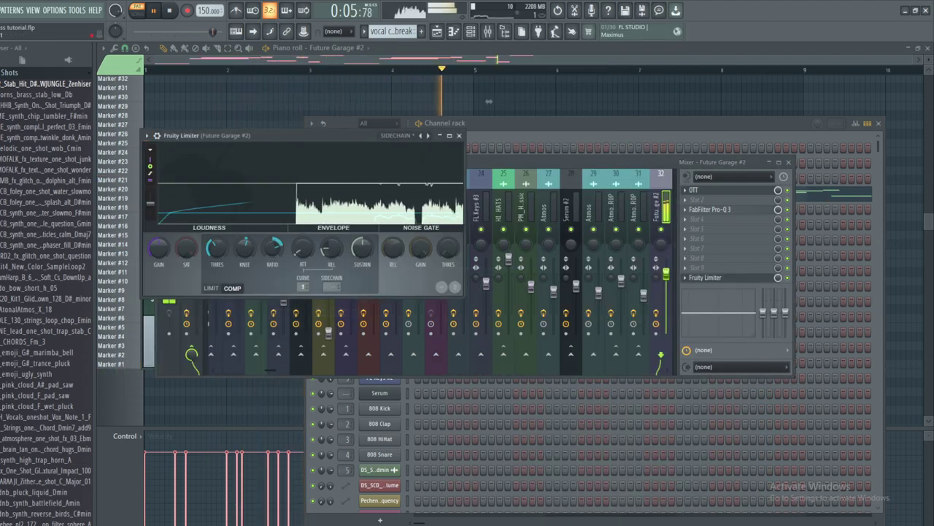
- Route the Insert 2 mixer track to the Future Garage #2 track as a sidechain source
left_click(520, 161)
scroll(292, 197, "up", 11)
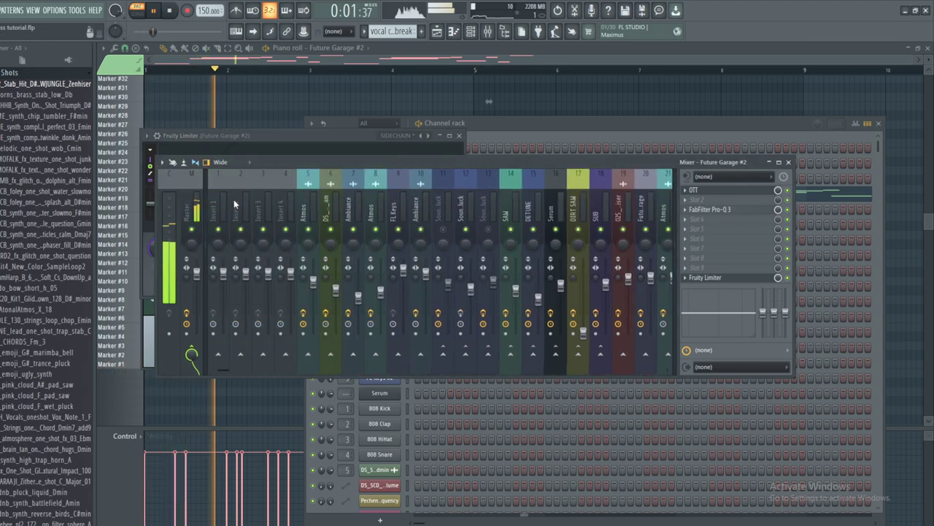
left_click(235, 202)
scroll(294, 188, "down", 8)
scroll(293, 188, "down", 7)
right_click(580, 354)
left_click(606, 381)
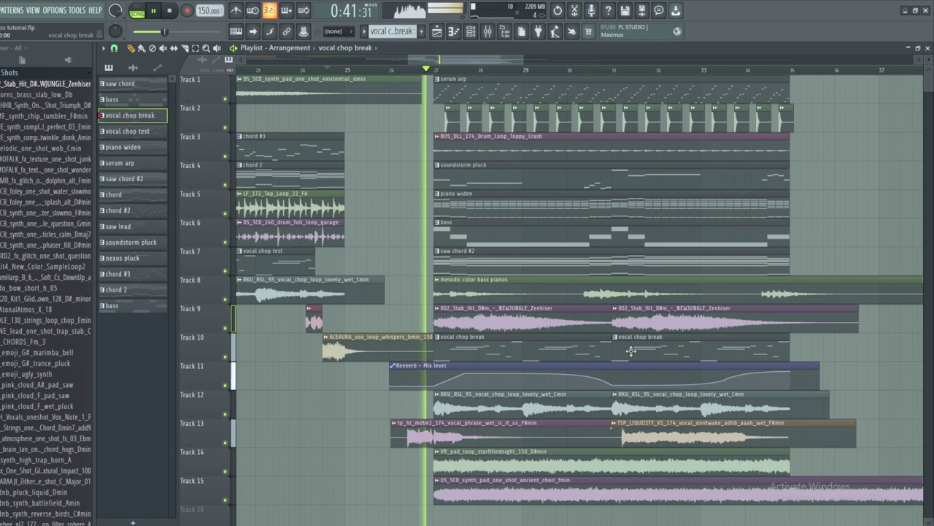
- Play the drop in the arrangement and set the Future Garage #2 mixer level to about 0.1 dB, checking its OTT
scroll(369, 238, "up", 3)
scroll(369, 238, "up", 4)
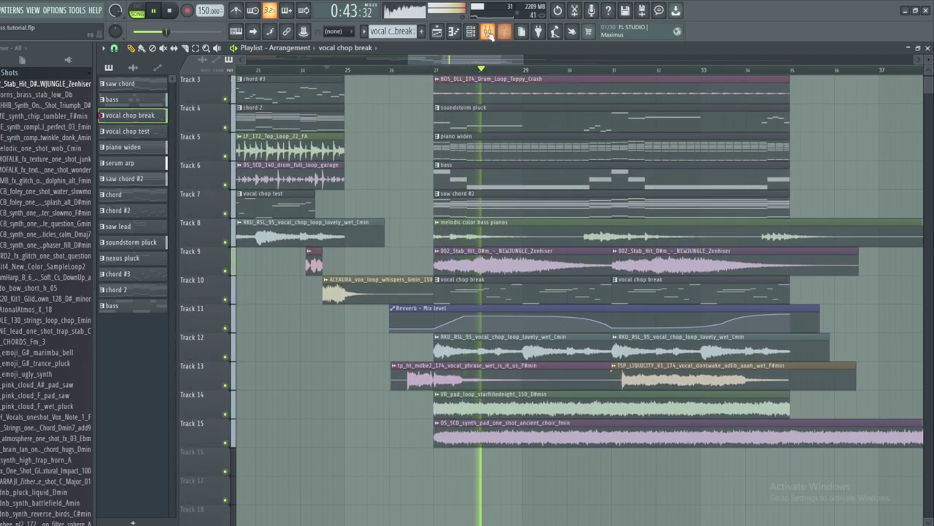
left_click(487, 30)
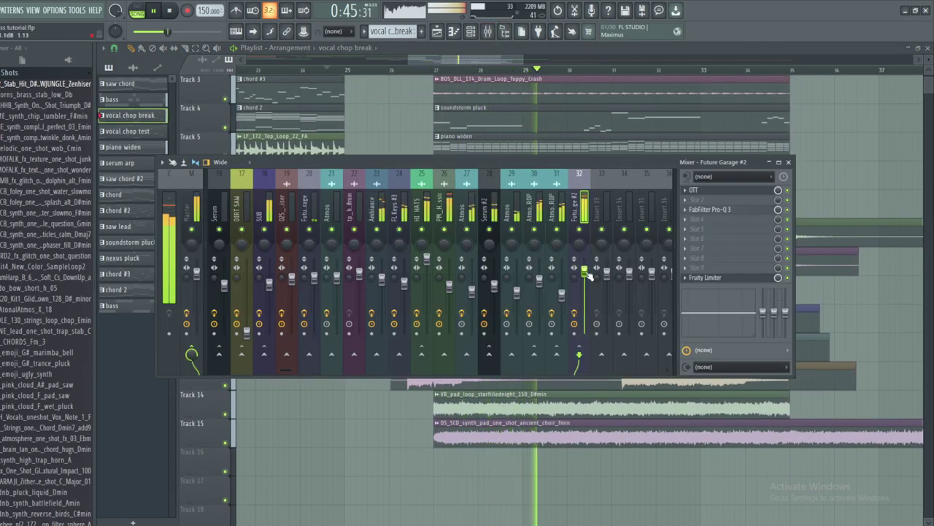
left_click(699, 192)
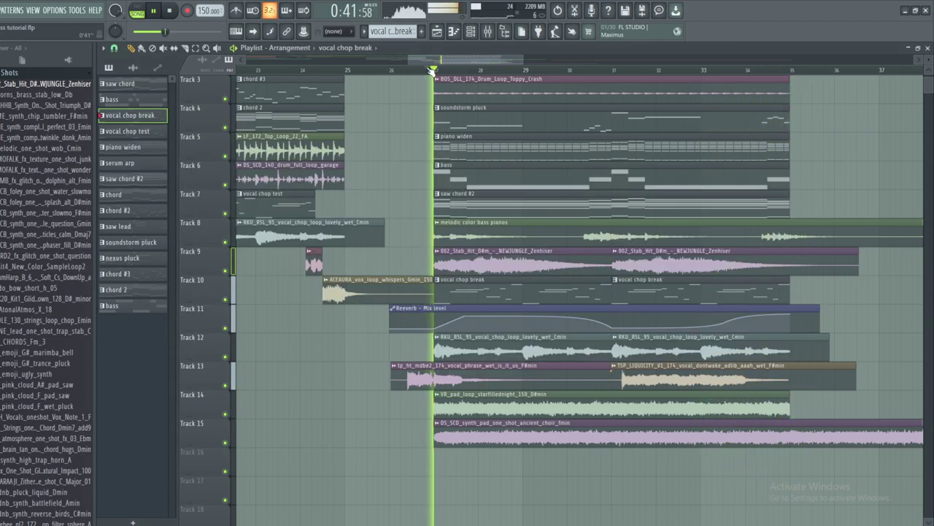
left_click(488, 32)
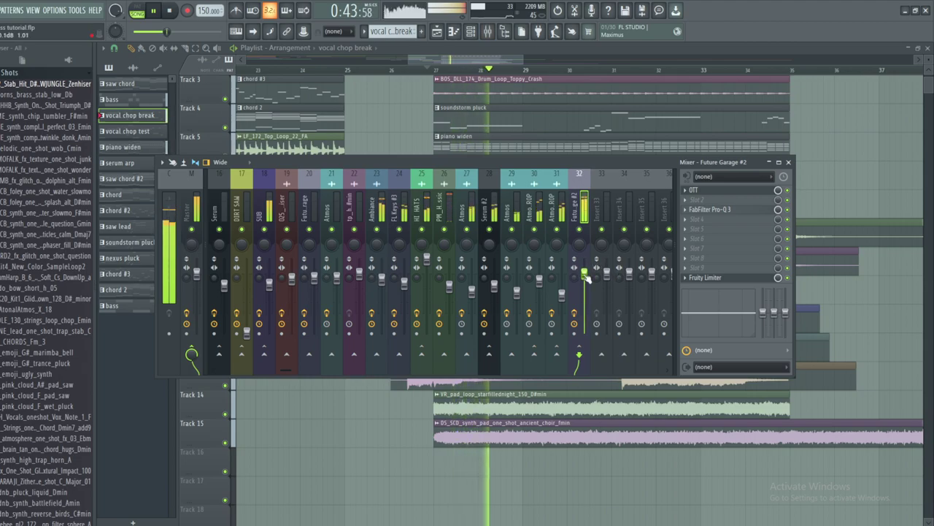
- Raise the FL Keys #3 mixer level, lower DETUNE and HI HATS, and open the HI HATS track's FabFilter Pro-Q 3
scroll(511, 244, "up", 3)
left_click_drag(472, 284, 471, 258)
left_click(268, 299)
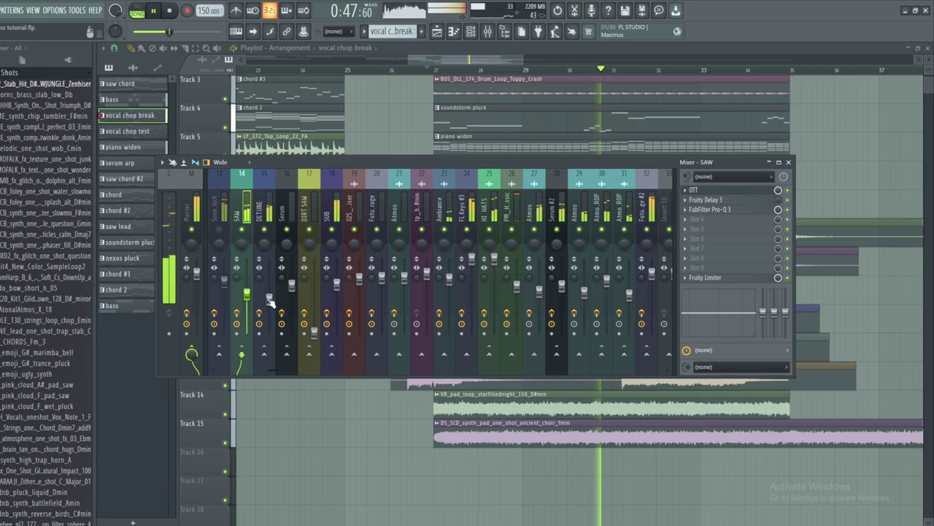
left_click(247, 296)
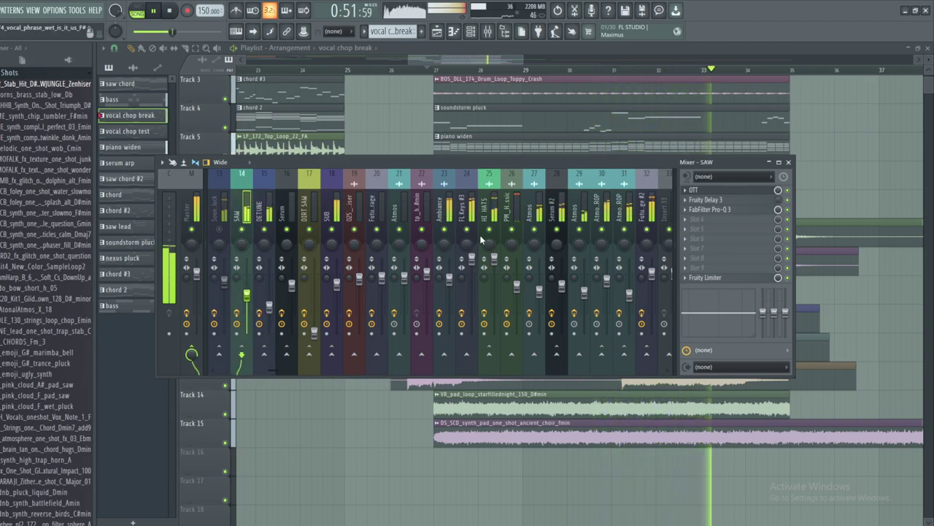
left_click(498, 266)
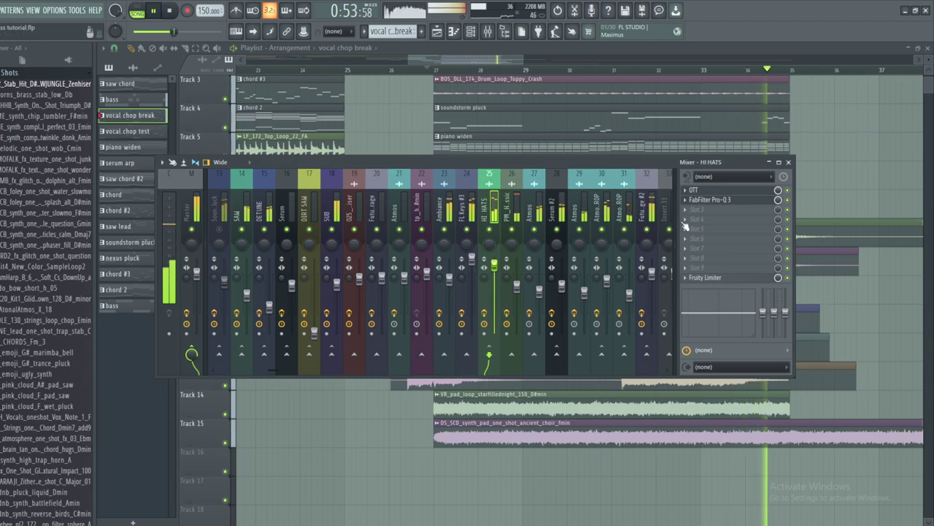
left_click(732, 203)
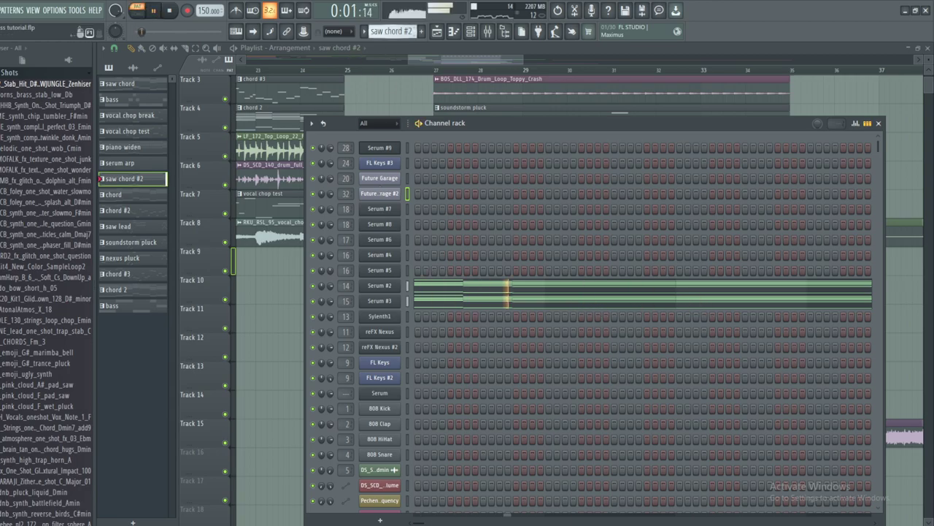
- Chop the Serum #2 chord notes in the saw chord #2 pattern into short repeats with the chopper's Default pattern
right_click(387, 33)
left_click(484, 290)
left_click(484, 291)
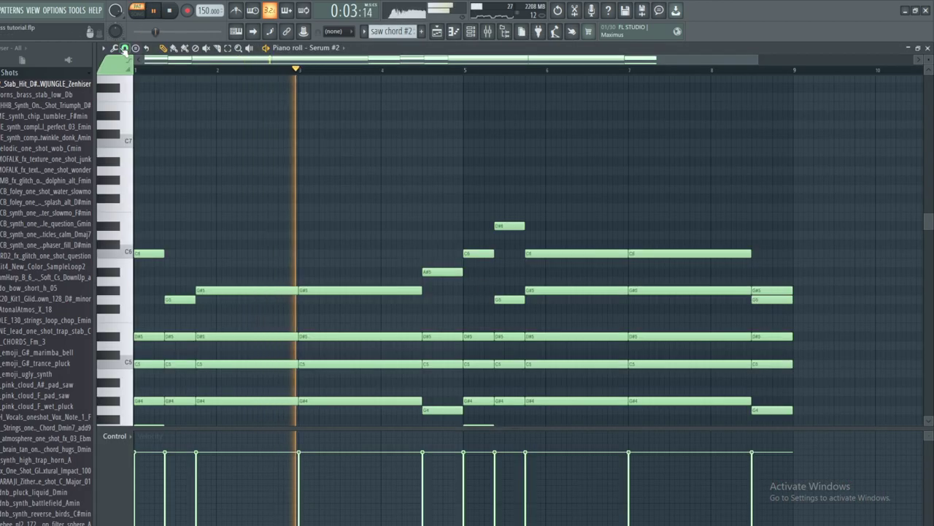
left_click(124, 48)
left_click(146, 138)
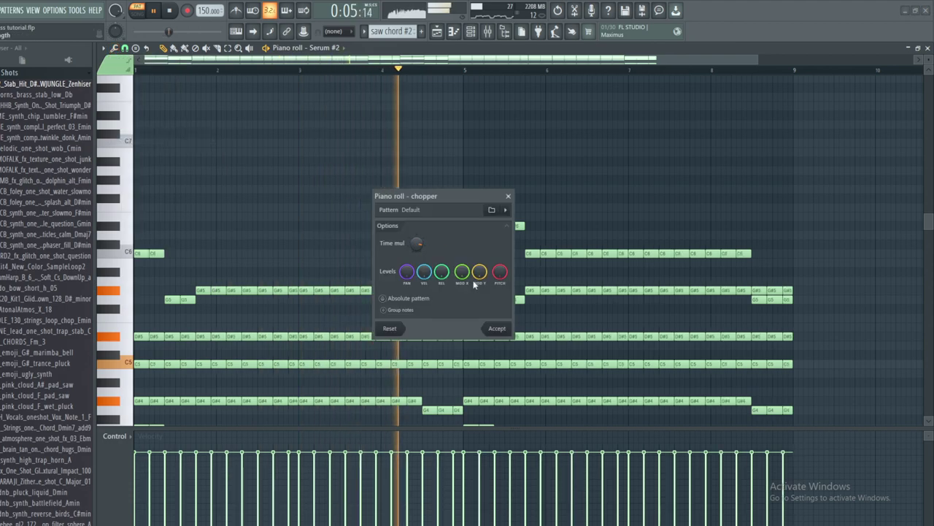
left_click(497, 328)
- Copy the chopped notes from the Serum #2 channel and paste them into Serum #3
scroll(413, 236, "down", 3)
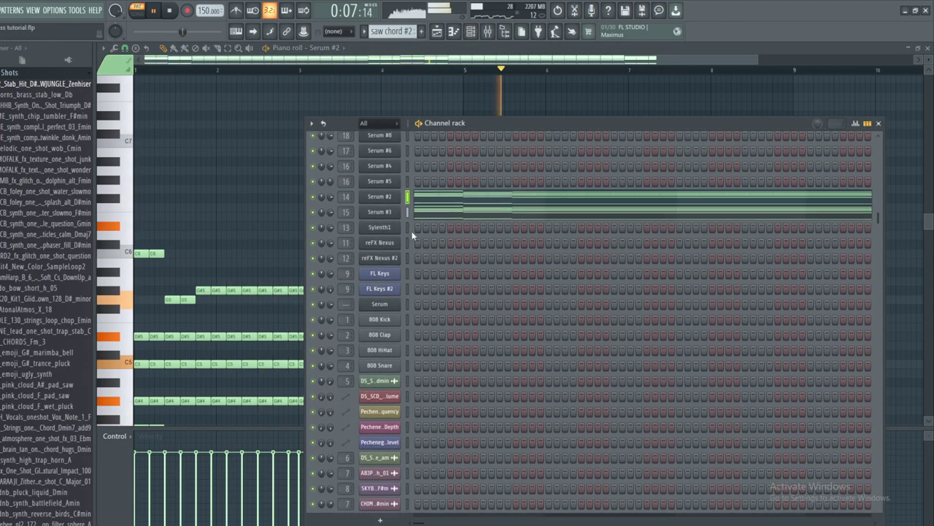
left_click(386, 198)
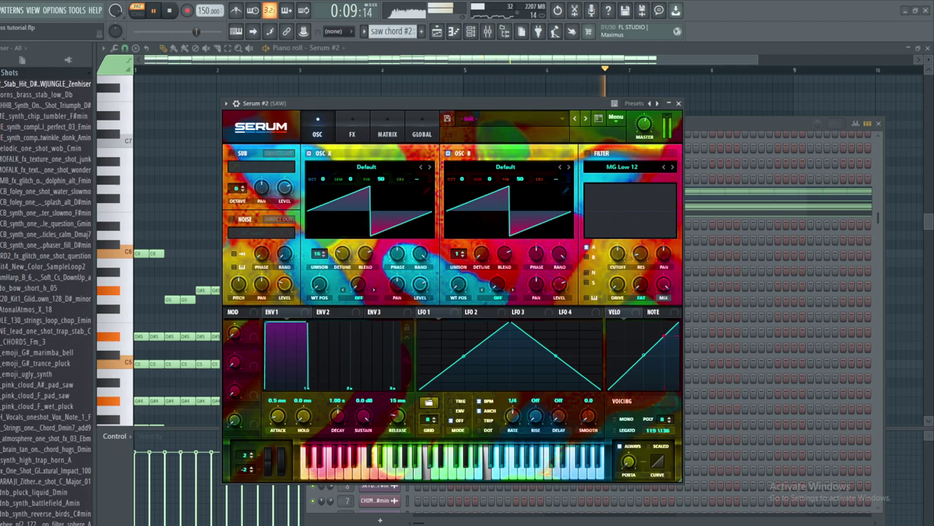
left_click(678, 103)
right_click(390, 196)
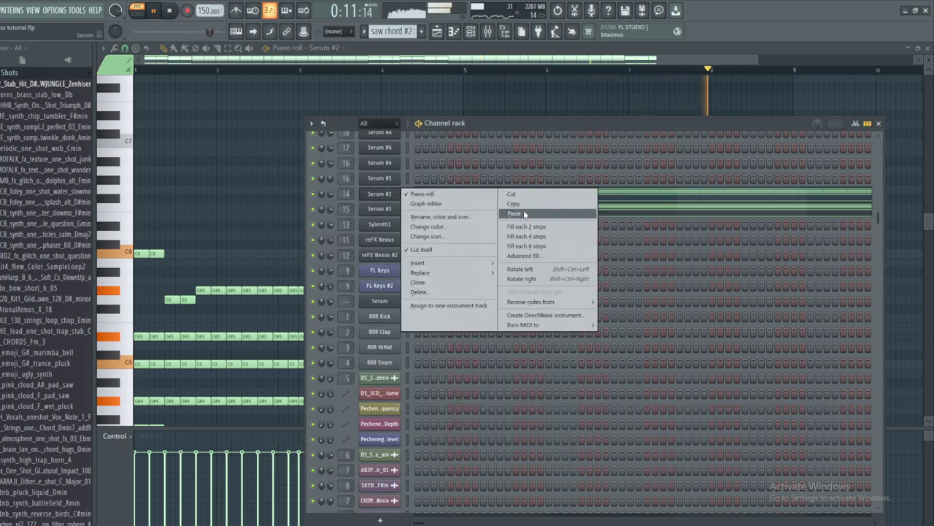
left_click(515, 204)
right_click(394, 211)
left_click(509, 230)
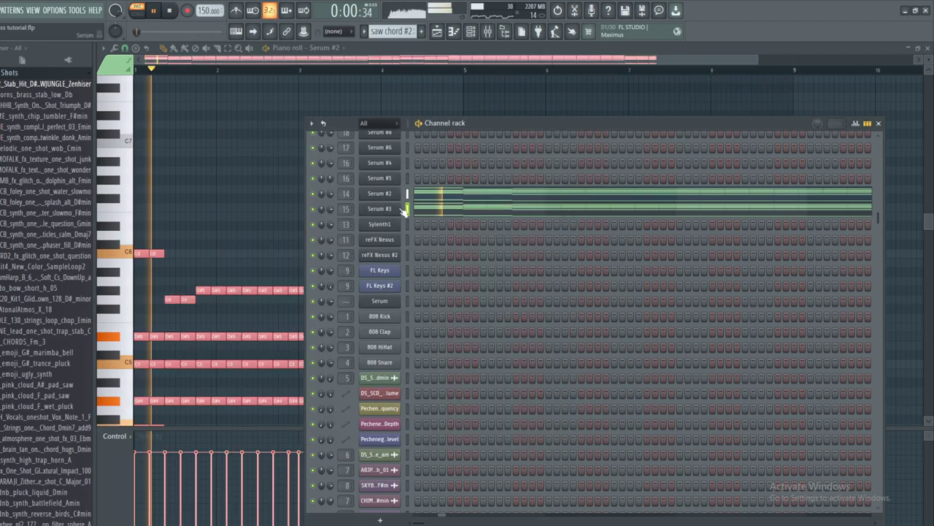
- Set Envelope 1 decay, sustain and release to 632 ms, -39.1 dB, 97 ms in Serum #3 and 1.19 s, -32.1 dB, 101 ms in Serum #2
left_click(380, 208)
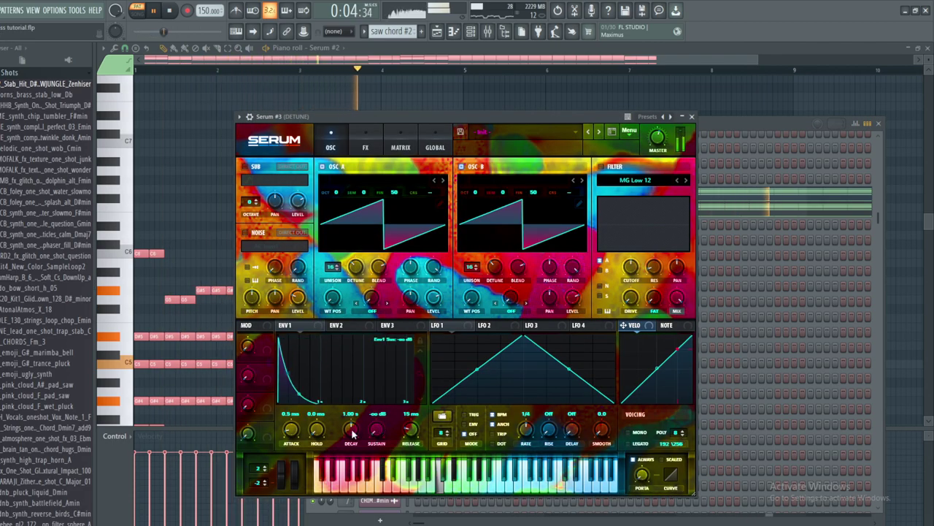
mouse_move(283, 395)
left_mouse_down()
mouse_move(294, 372)
mouse_move(299, 403)
left_mouse_up()
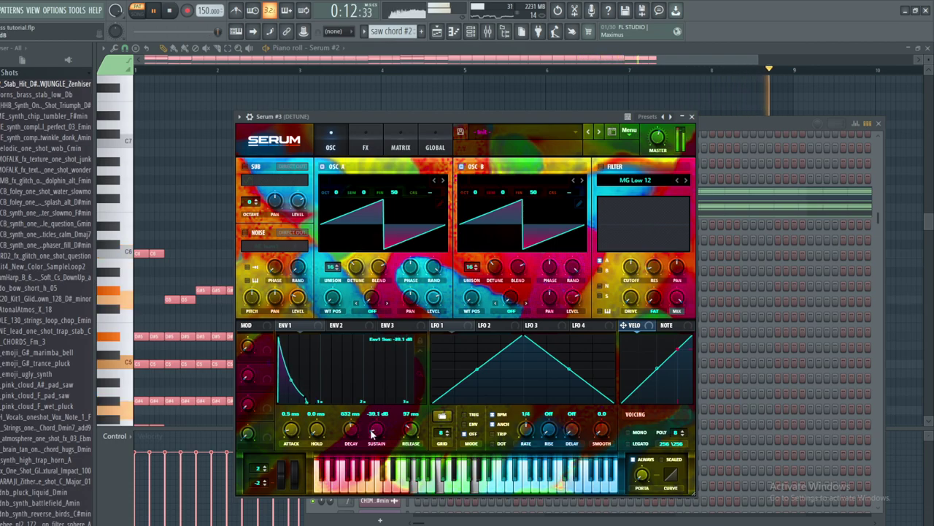
left_click(706, 135)
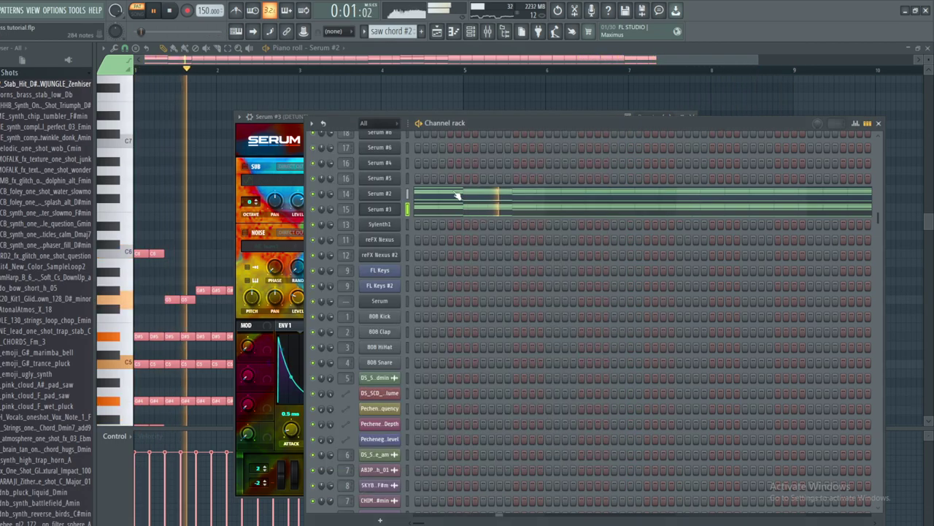
left_click(383, 195)
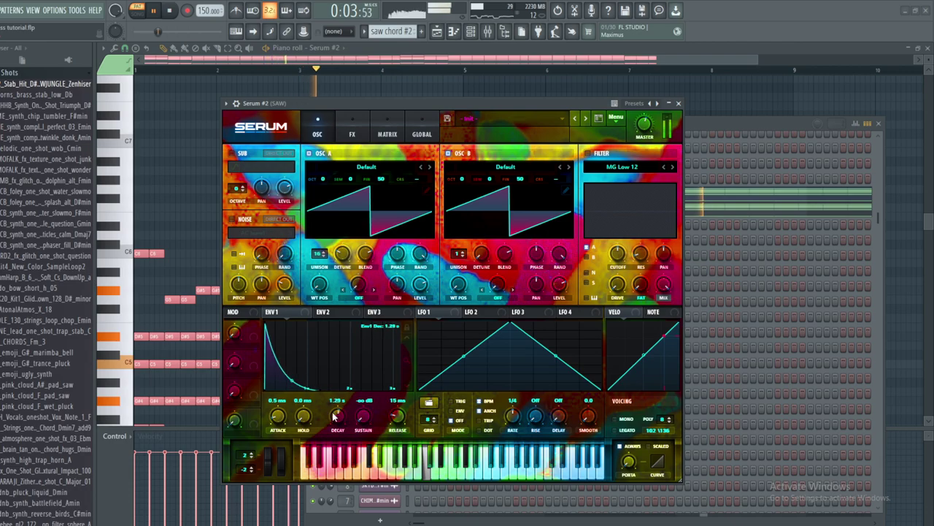
left_click_drag(363, 414, 364, 395)
- Raise the SAW and DETUNE mixer levels and shift the low cut slightly lower in DETUNE's FabFilter Pro-Q 3
left_click(487, 31)
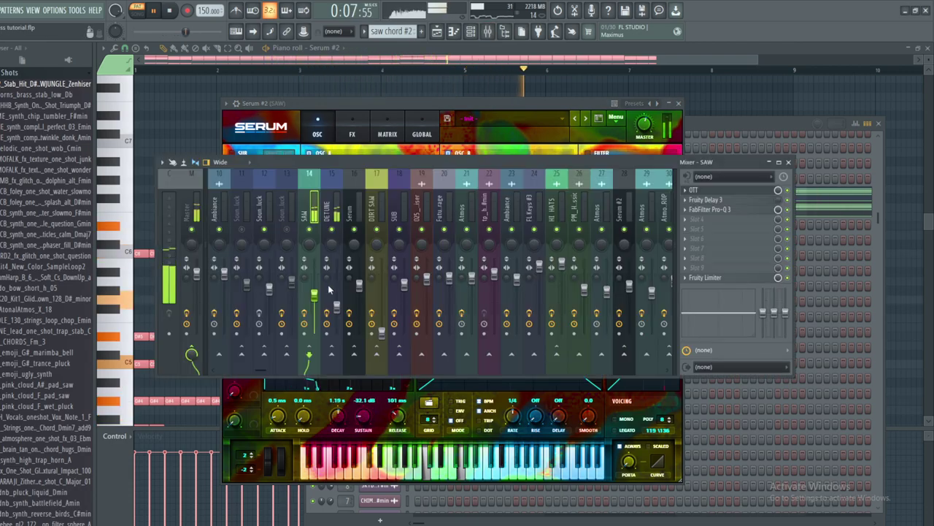
left_click_drag(314, 294, 314, 288)
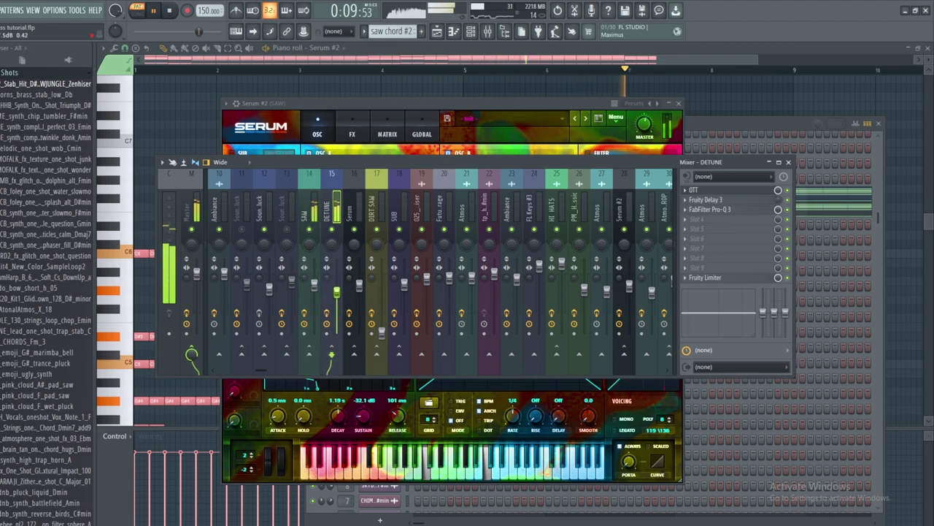
left_click(703, 209)
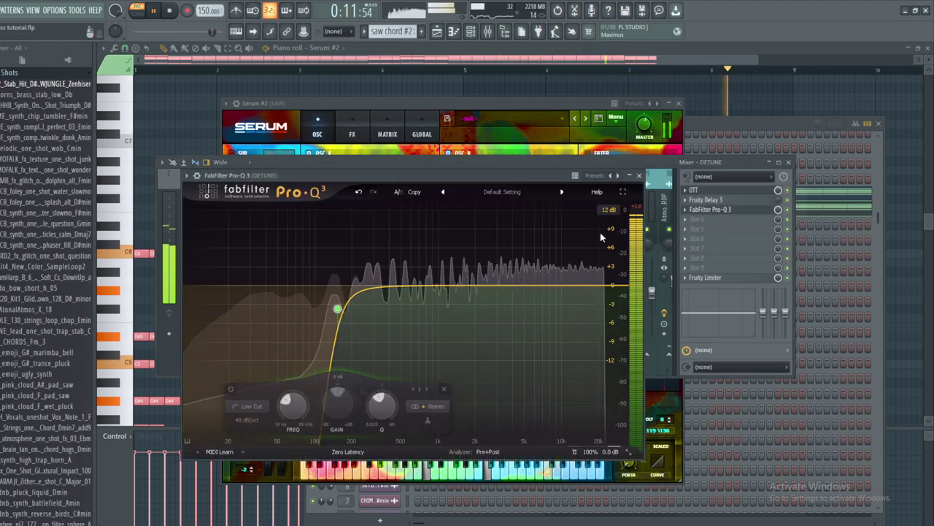
mouse_move(338, 311)
left_mouse_down()
mouse_move(325, 288)
mouse_move(336, 313)
left_mouse_up()
left_click(640, 177)
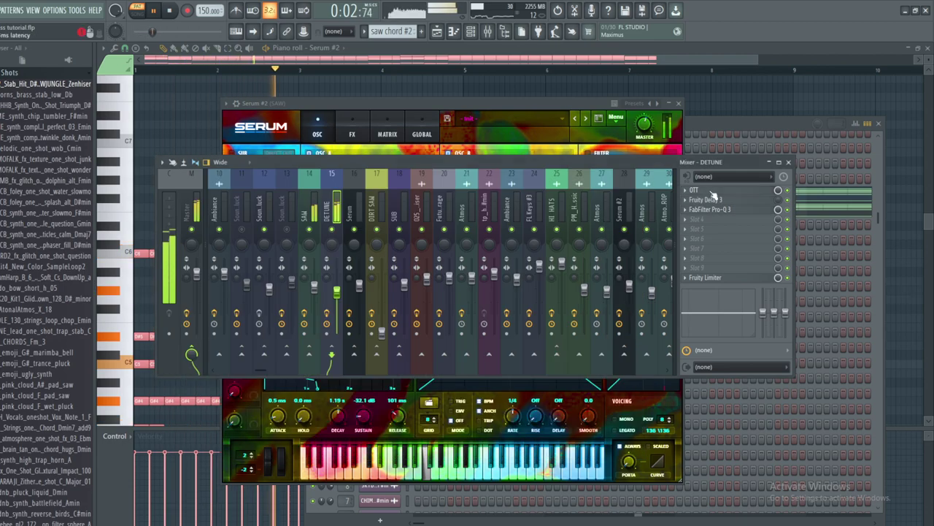
- Adjust OTT on the DETUNE and SAW mixer tracks with depths of 39% and 41%, and lower DETUNE's level slightly
left_click(694, 190)
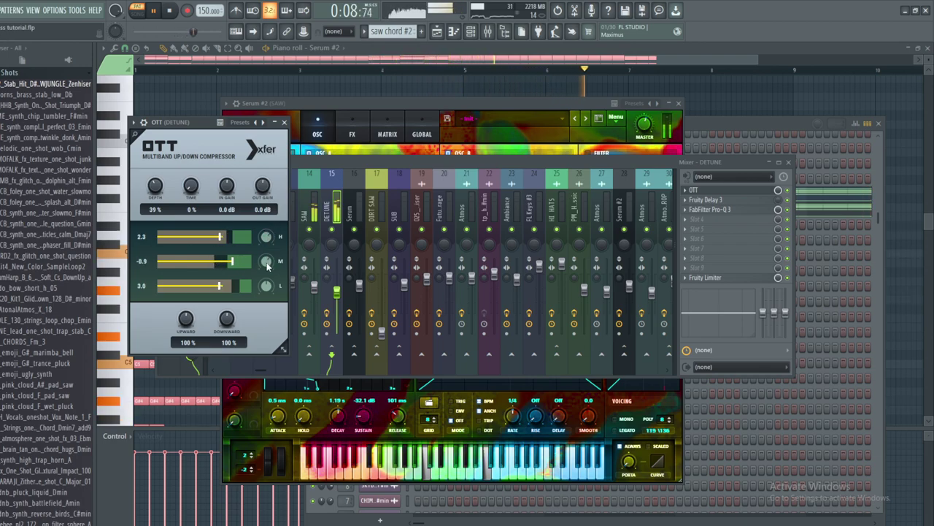
left_click(335, 294)
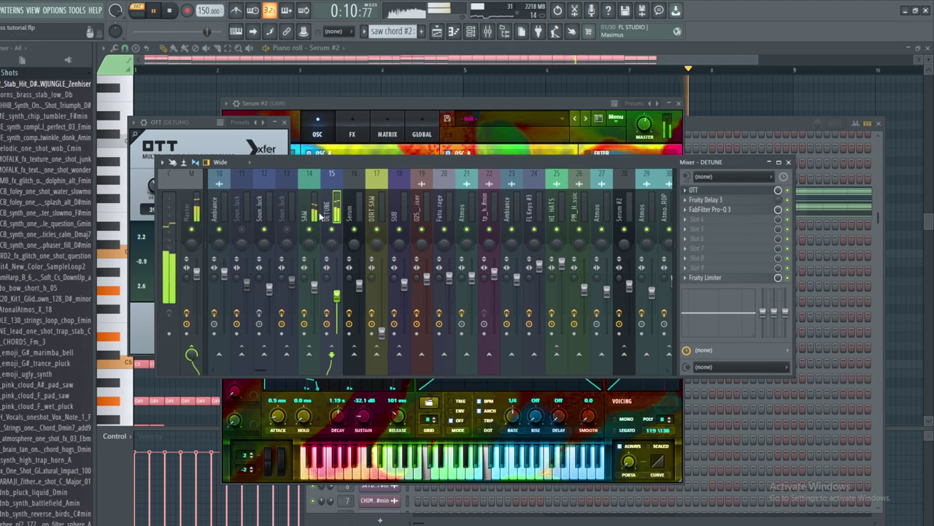
left_click(705, 191)
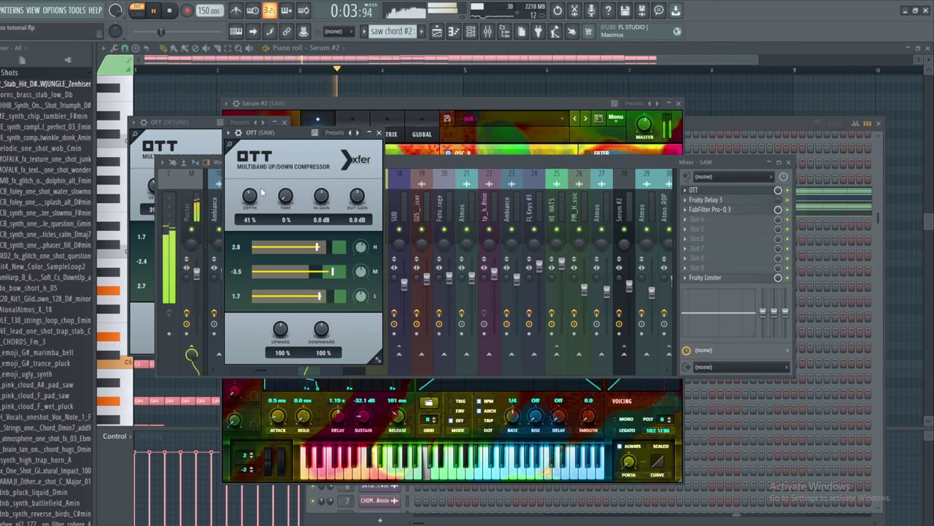
- Replay the arrangement from just before the drop, lower the FL Keys #3 level and rebalance the SAW and DETUNE mixer tracks
left_click(437, 31)
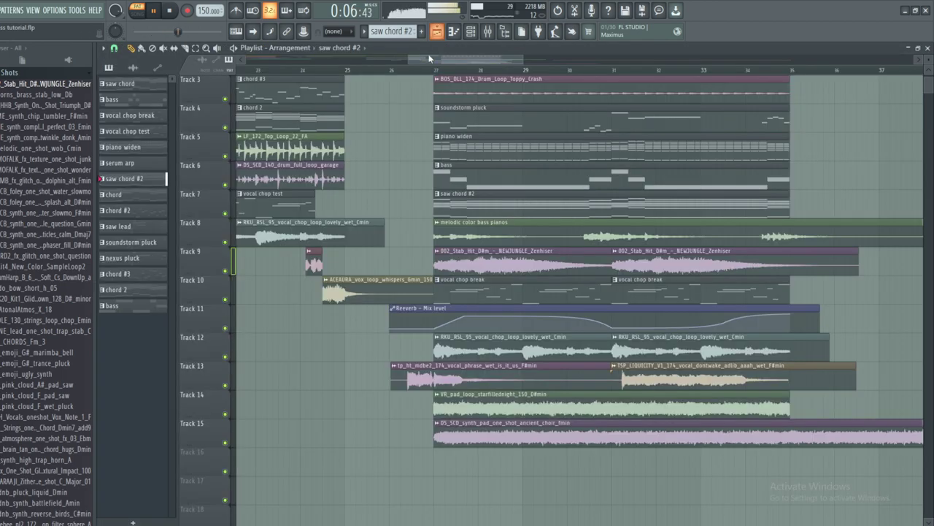
left_click(387, 72)
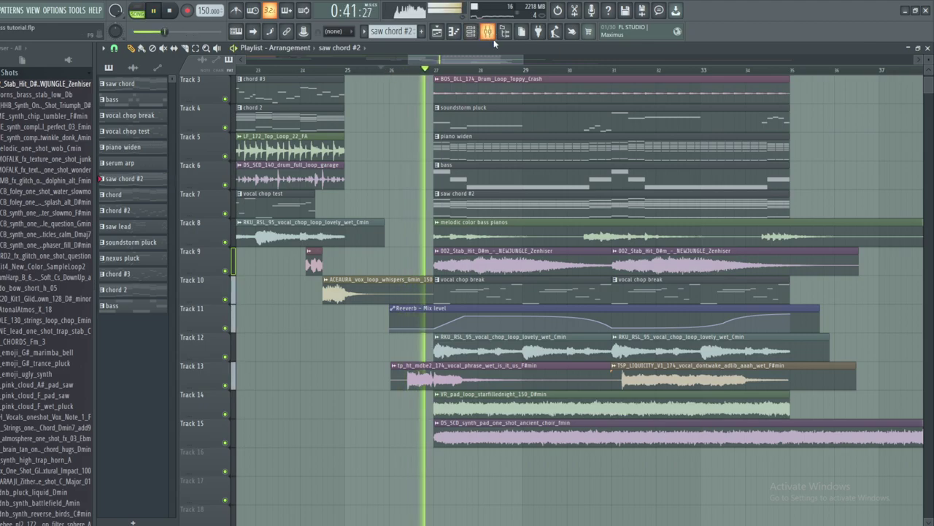
key("F9")
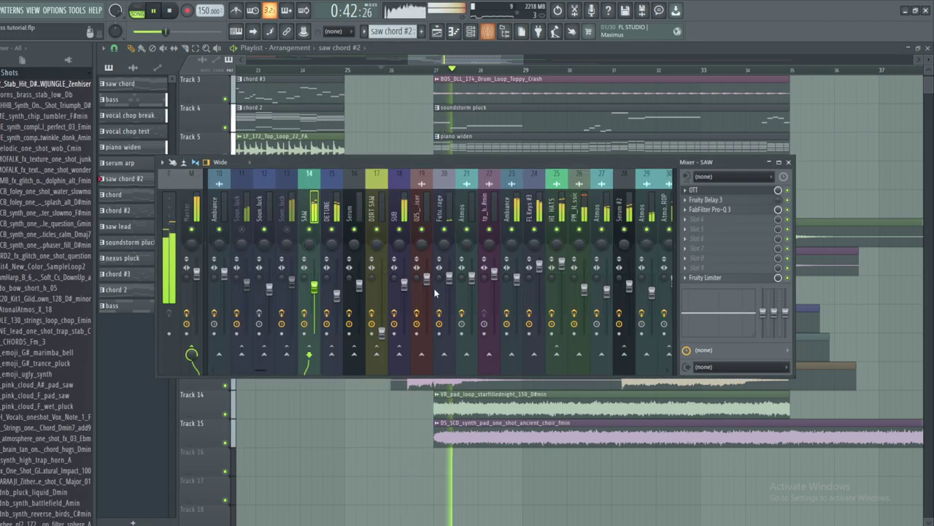
left_click_drag(336, 294, 336, 283)
left_click(314, 289)
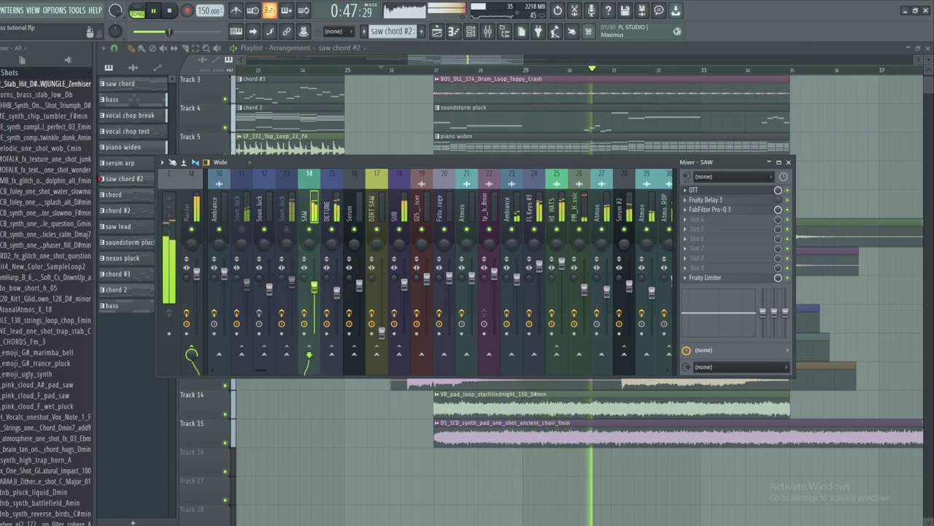
left_click_drag(541, 266, 540, 278)
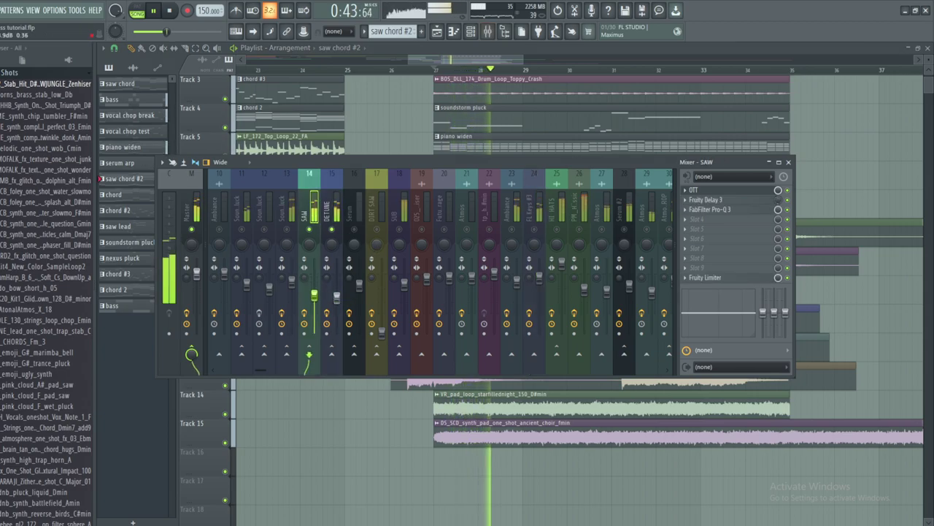
- Raise the DETUNE mixer level slightly and adjust the mid band threshold in its OTT
left_click_drag(336, 297, 337, 293)
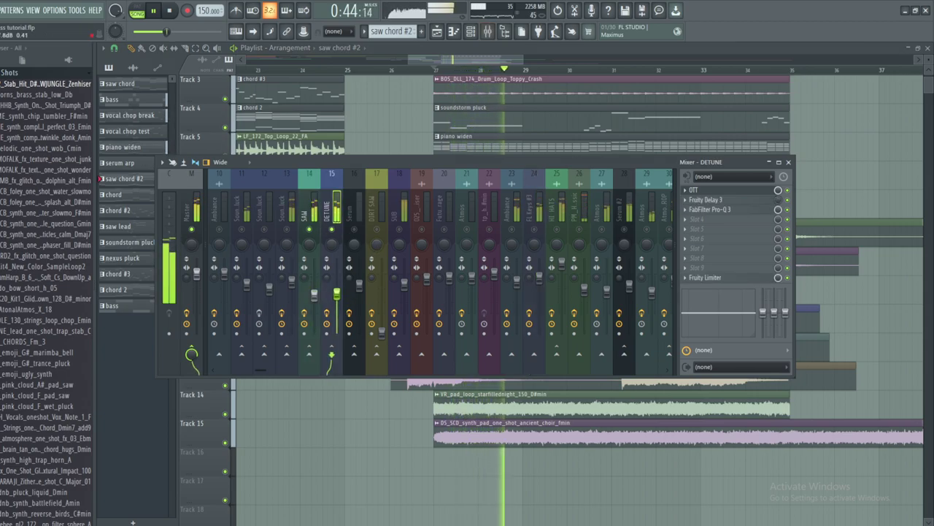
left_click(694, 189)
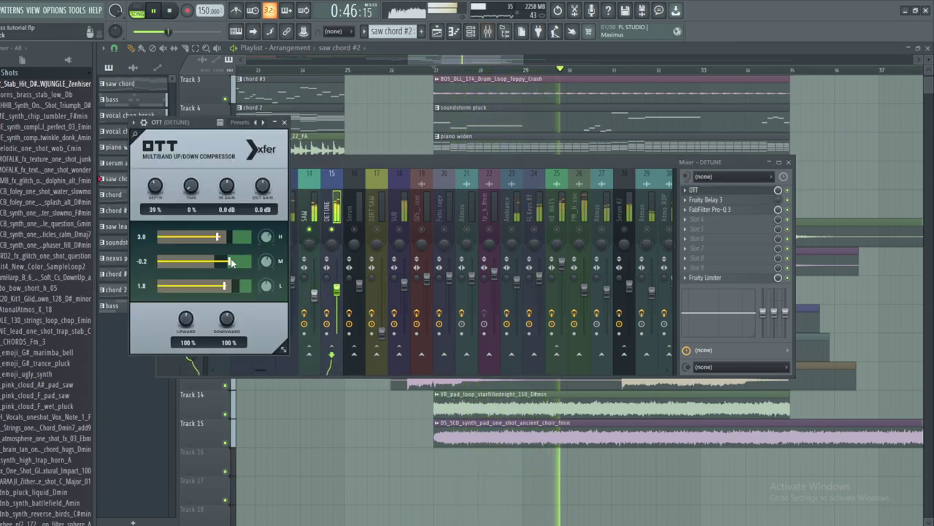
left_click_drag(229, 266, 231, 247)
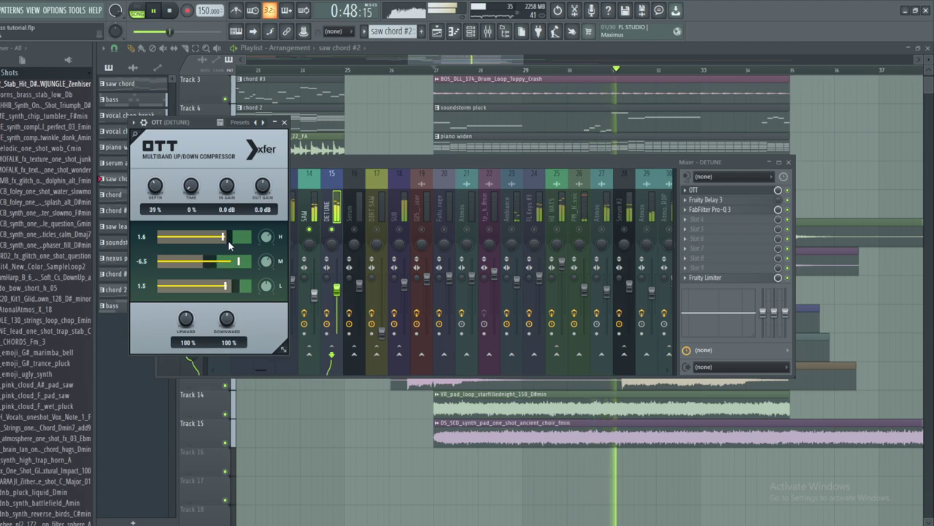
- Open the OTT settings on the SAW mixer track
left_click(312, 199)
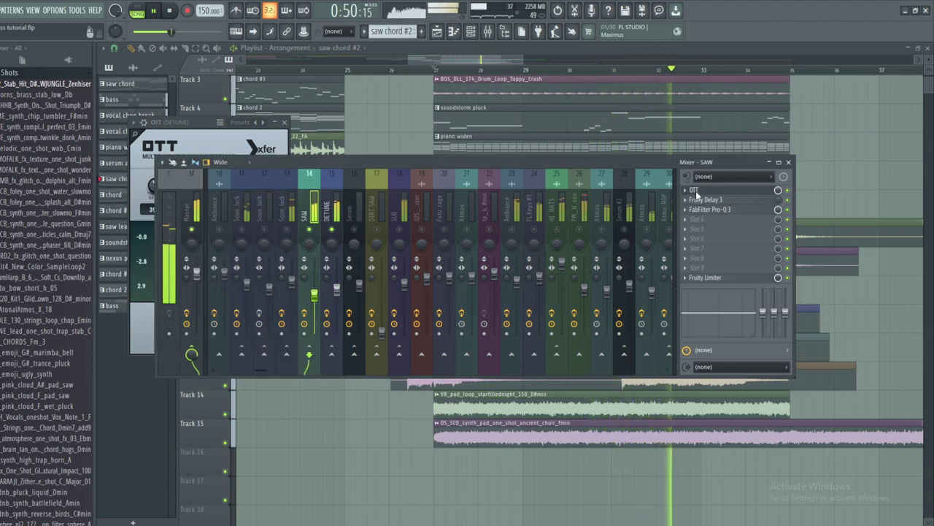
left_click(695, 189)
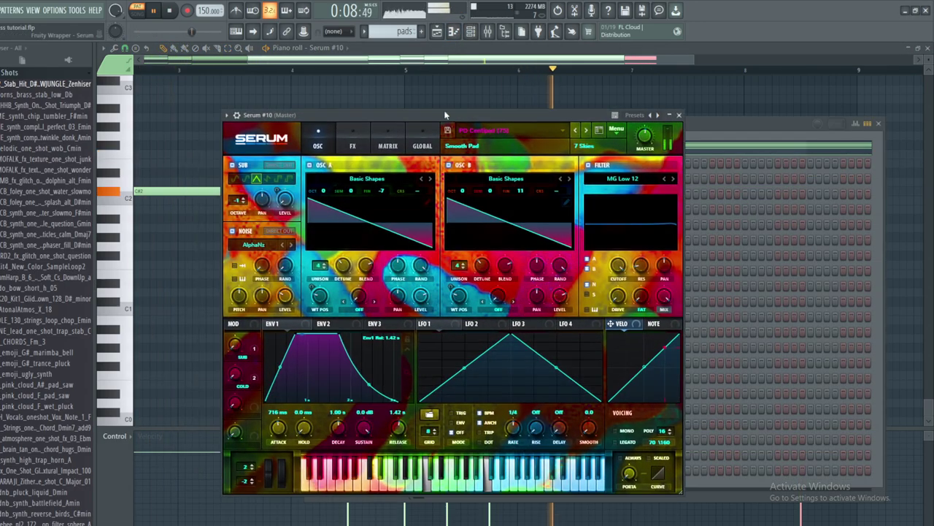
- Adjust the pad Serum #10's master volume and set the fine tuning to 61 cents on oscillator B and 43 cents on oscillator A
mouse_move(644, 140)
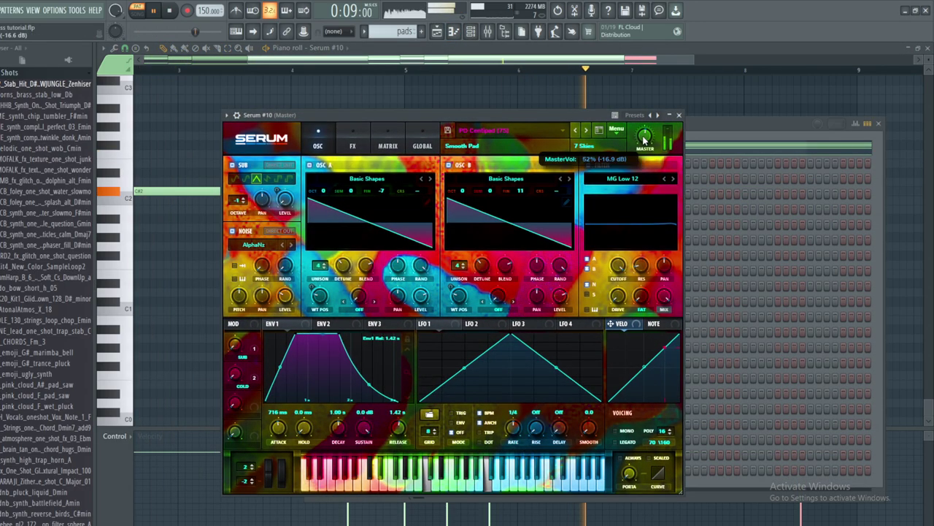
left_click_drag(648, 132, 648, 135)
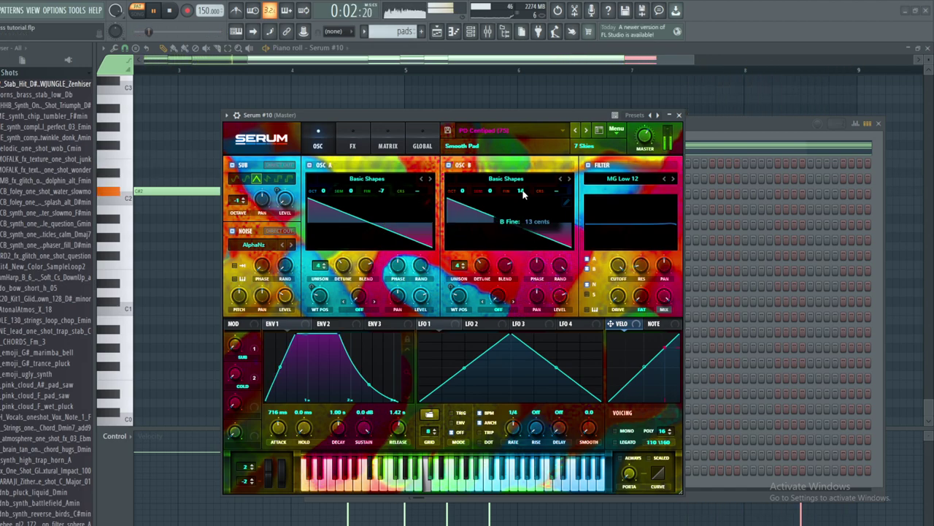
left_click_drag(531, 188, 534, 181)
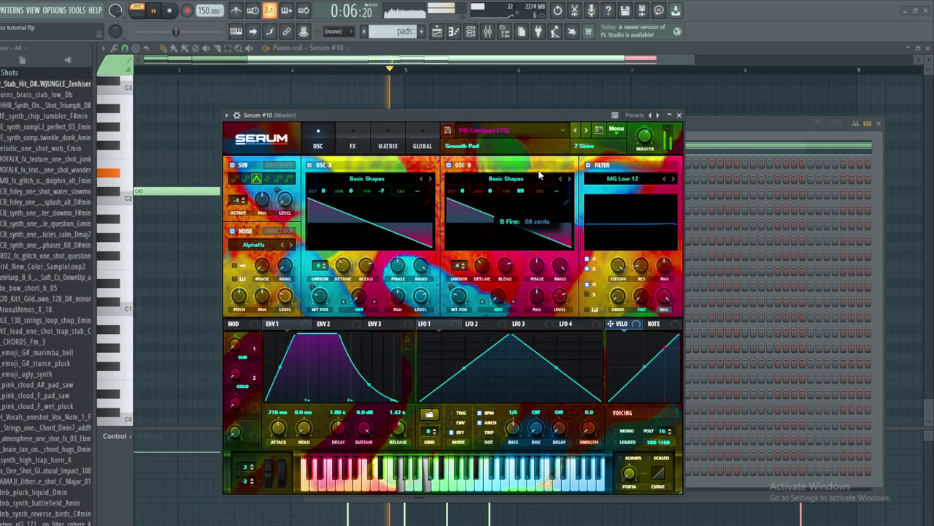
left_click_drag(536, 173, 536, 172)
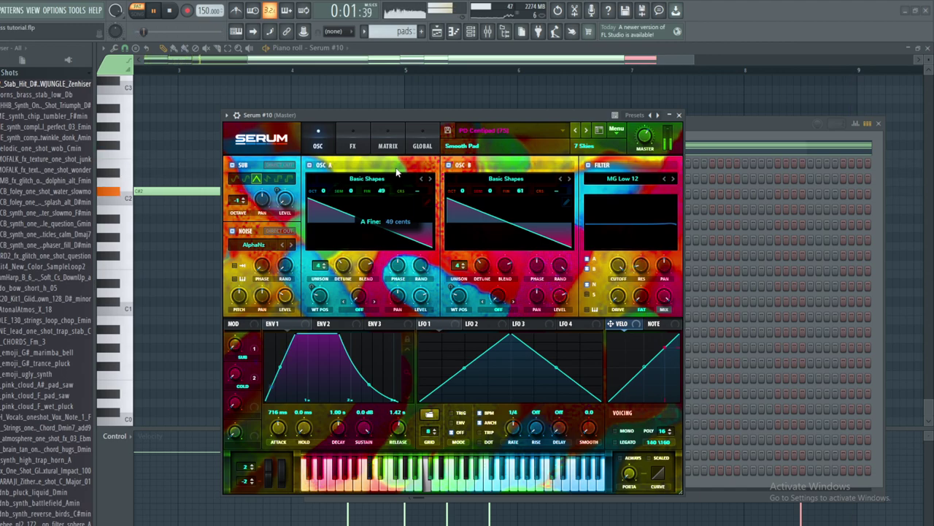
left_click_drag(394, 174, 395, 176)
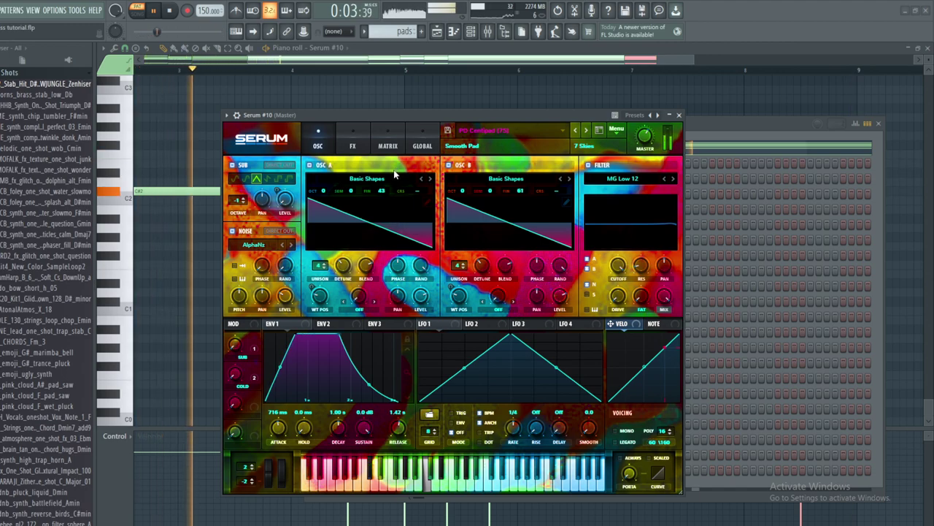
left_click(227, 115)
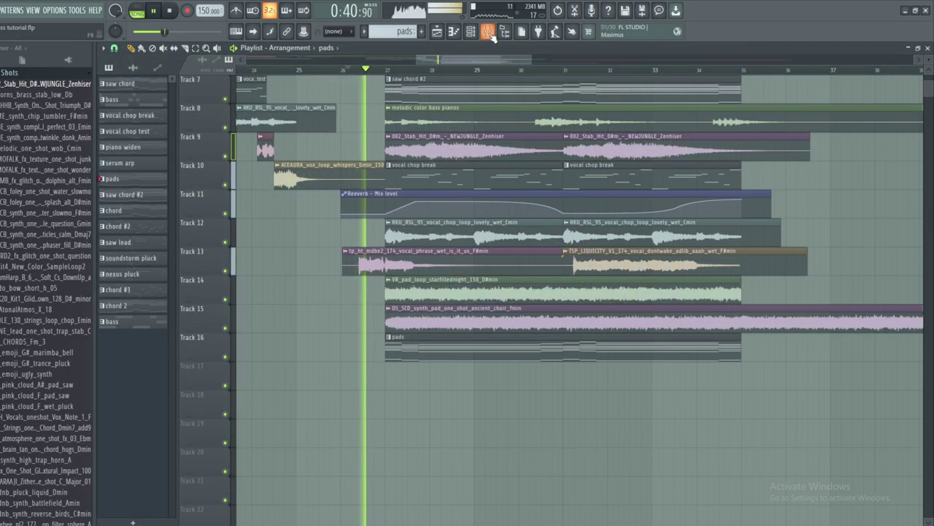
- Play the drop with the new pads and check the DETUNE and SUB tracks in the mixer
key("F9")
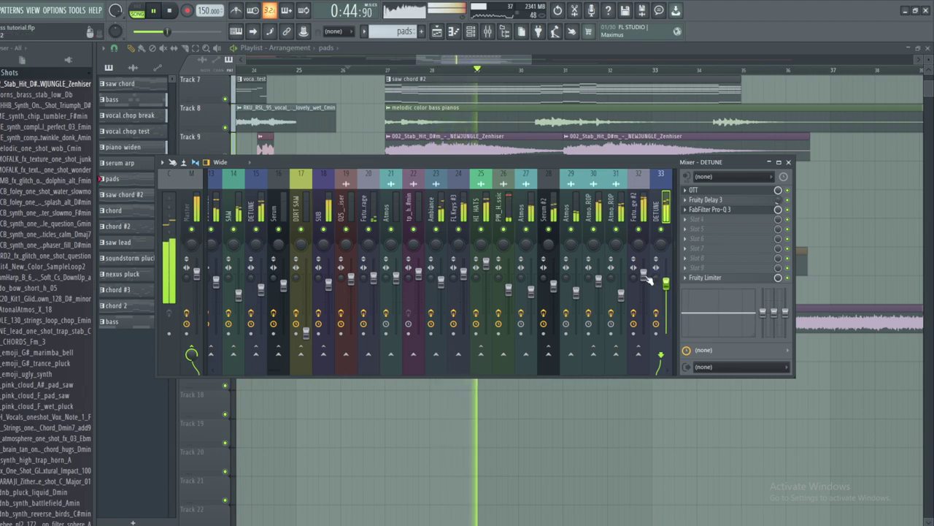
key("Left")
left_click(321, 208)
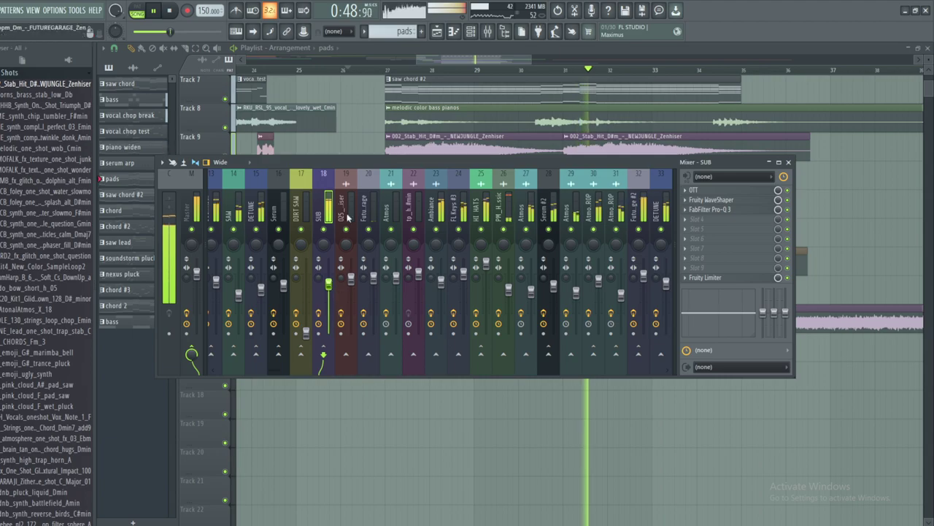
key("F9")
- Open the bass pattern from the playlist and chop Serum #8's long notes into short equal slices
scroll(443, 194, "up", 5)
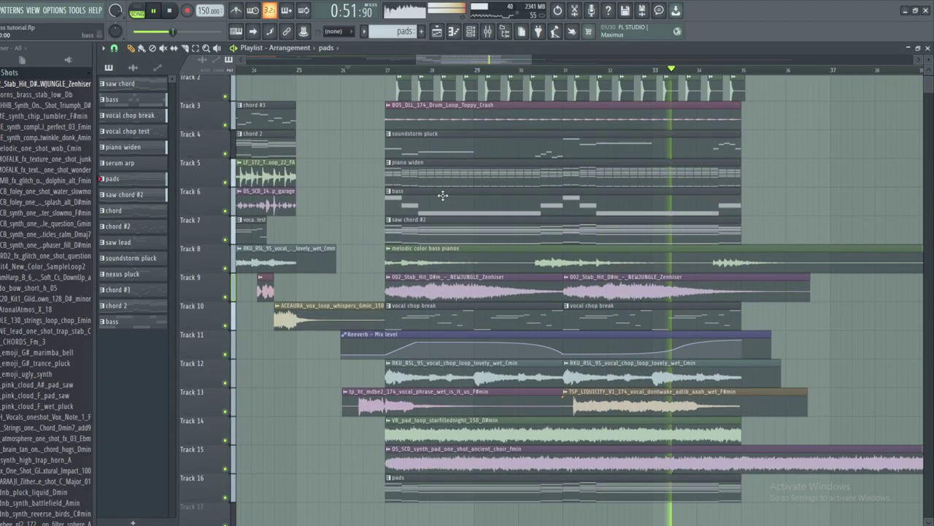
double_click(442, 200)
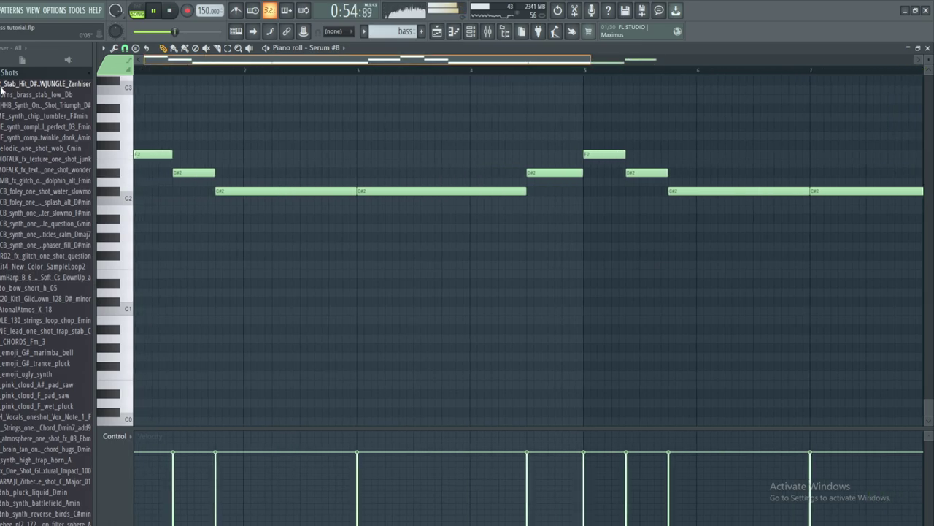
left_click(114, 48)
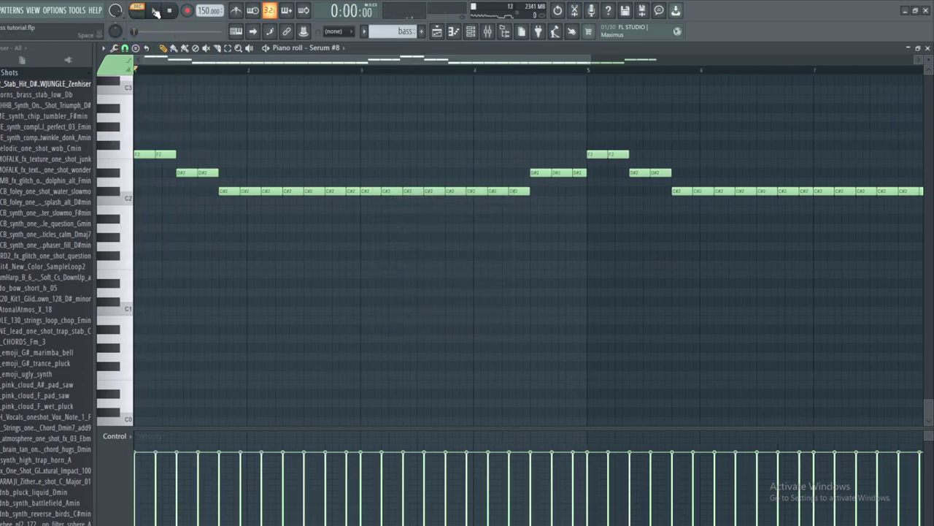
- Shorten all of Serum #8's chopped bass notes to leave gaps between them
key("F6")
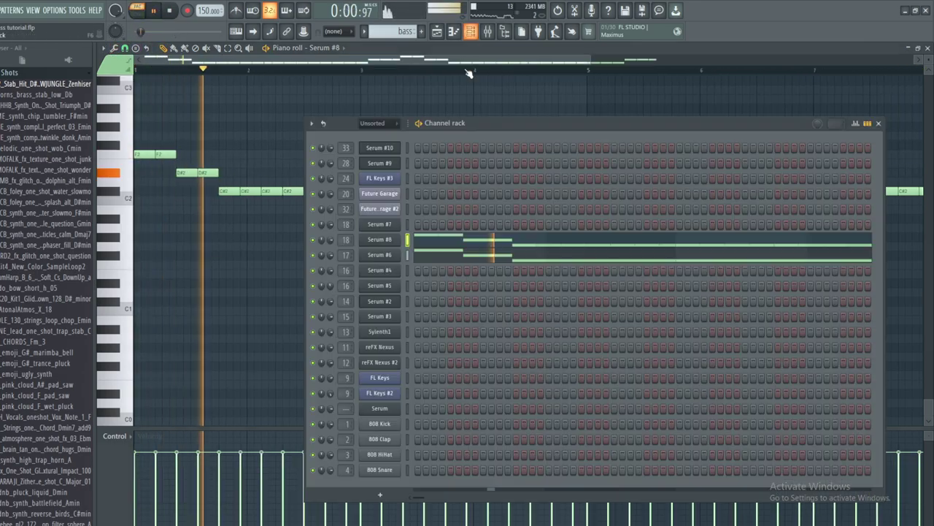
left_click(442, 245)
left_click(442, 245)
key("ctrl+a")
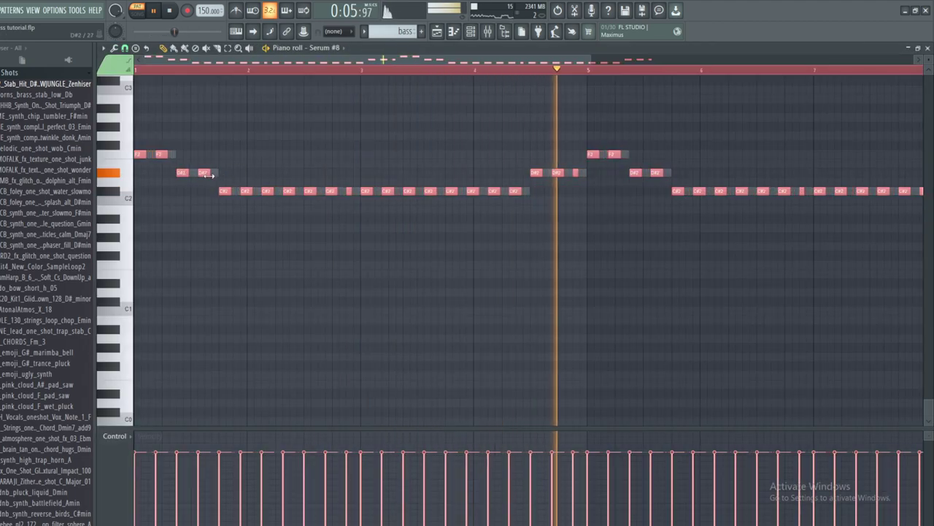
- Open the Serum #8 sub bass and adjust the release of its first envelope
left_click(472, 31)
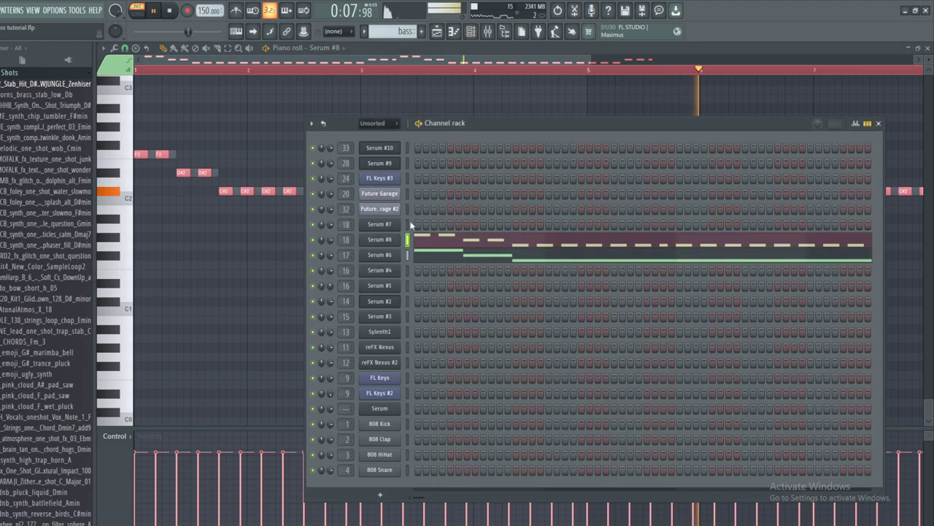
left_click(400, 211)
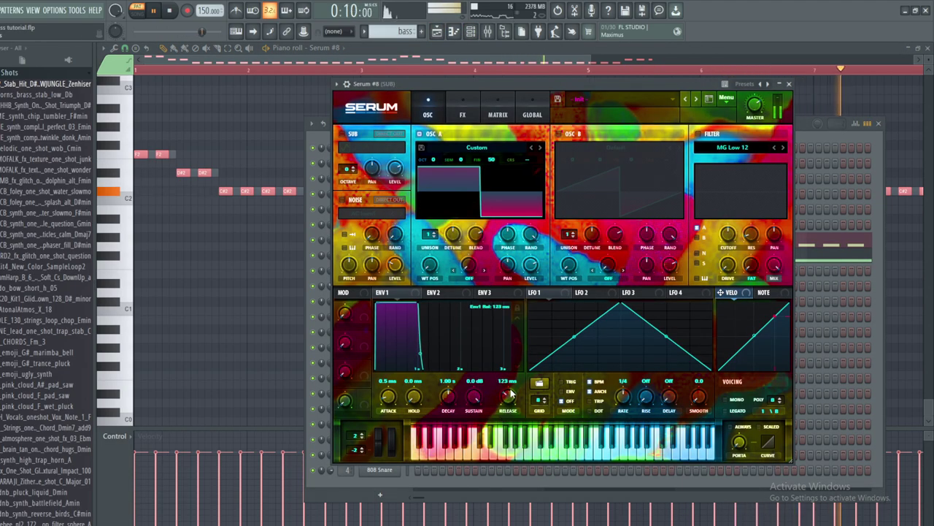
left_click_drag(510, 393, 510, 396)
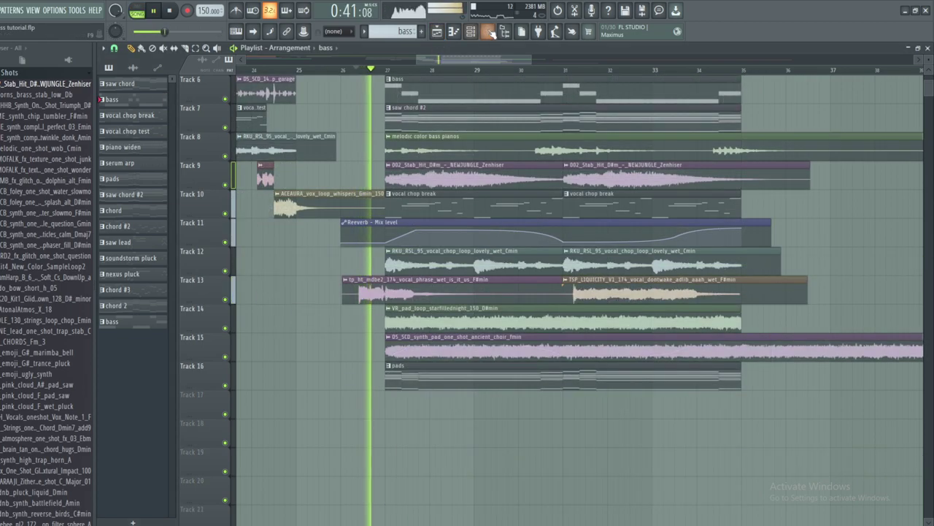
- Replay the drop, recheck the chopped Serum #8 bass notes and set the synth's envelope 1 release to 150 ms
key("F9")
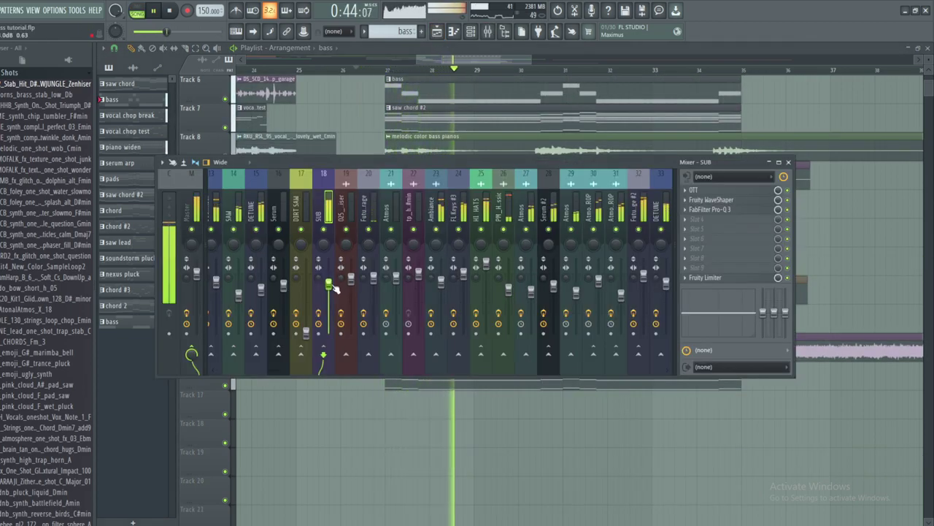
left_click(471, 31)
left_click(465, 248)
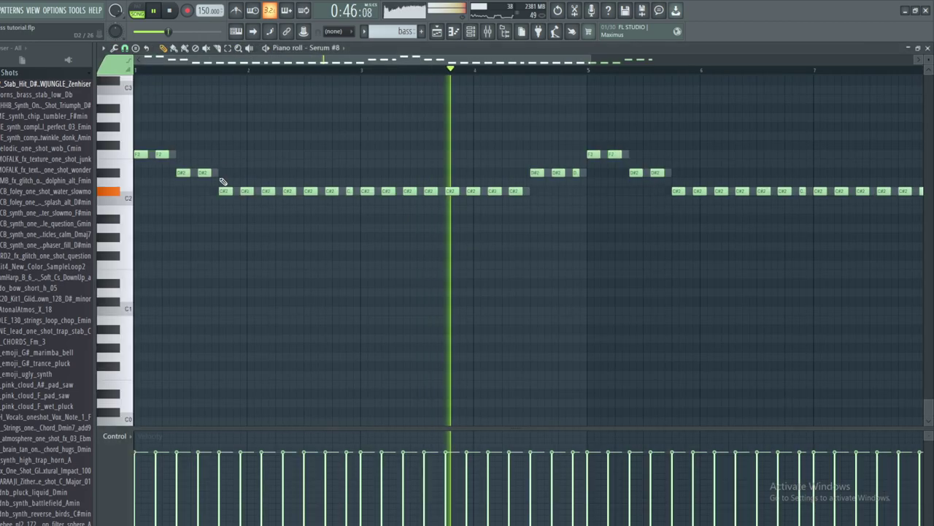
key("F6")
left_click(387, 241)
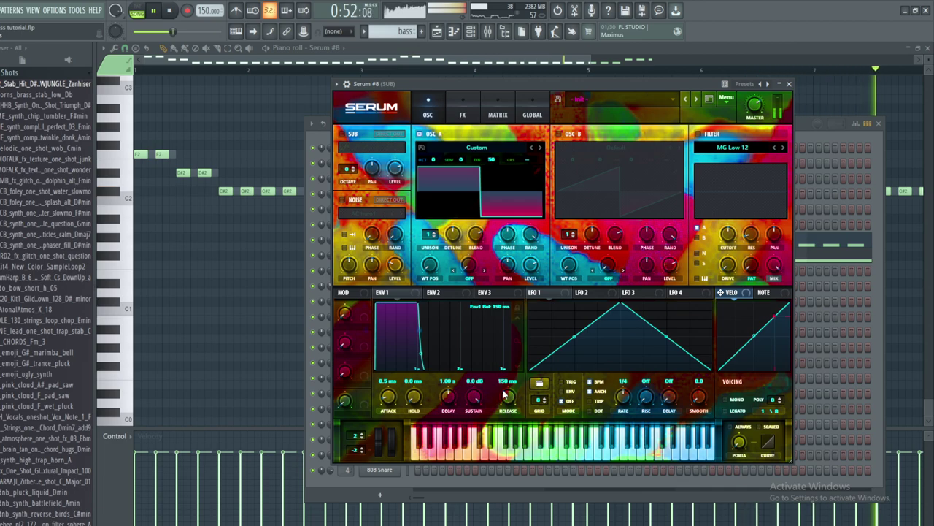
key("F9")
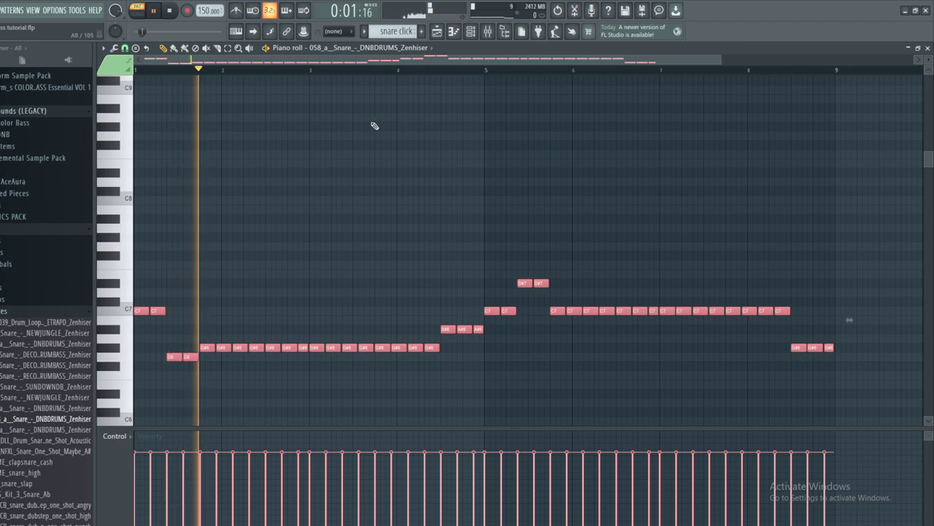
- Route the snare click sample to mixer track 35 and place its pattern on a soloed Track 17 at bar 27
key("F6")
left_click(337, 175)
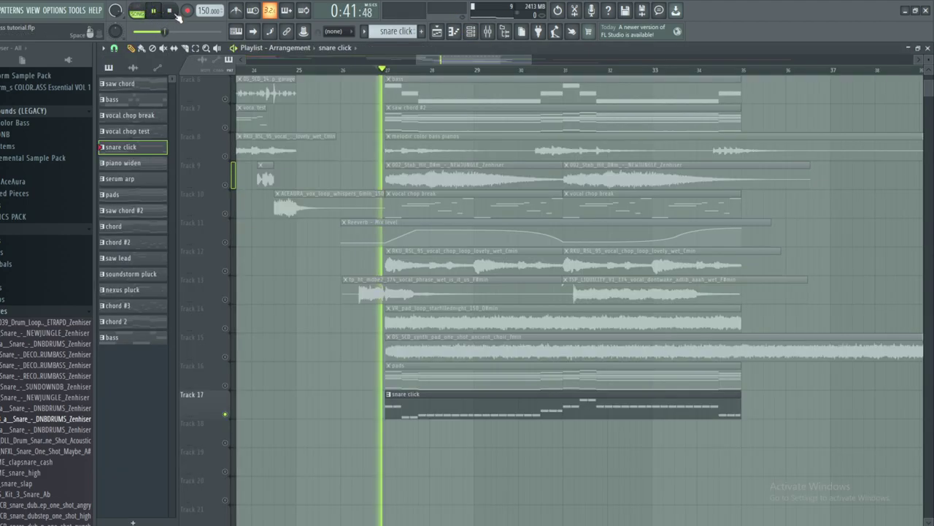
- Add FabFilter Pro-Q 3 to the snare click's mixer track with a 48 dB/oct low cut at about 490 Hz
key("F9")
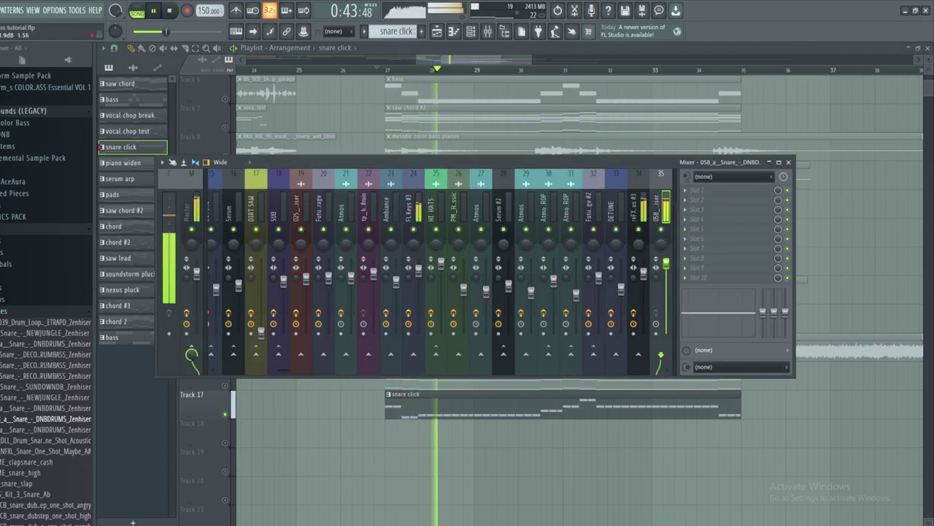
left_click(699, 191)
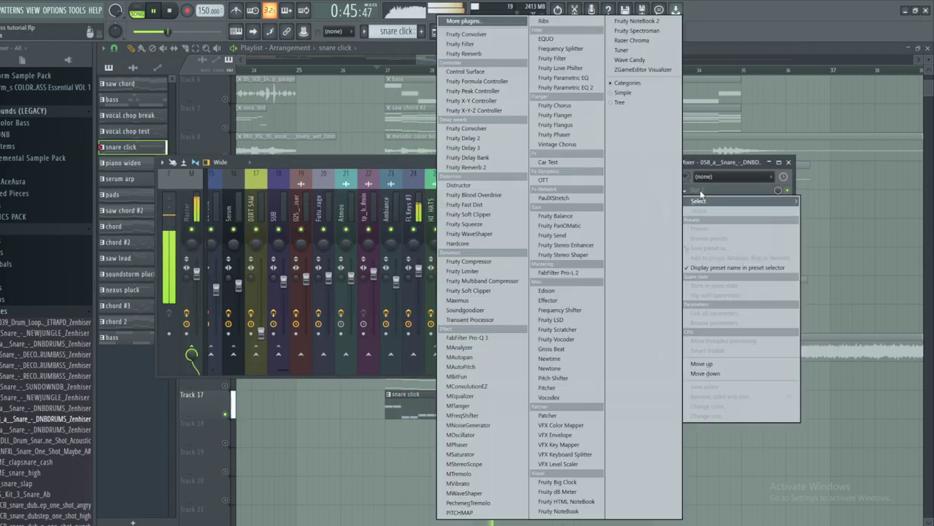
left_click(482, 338)
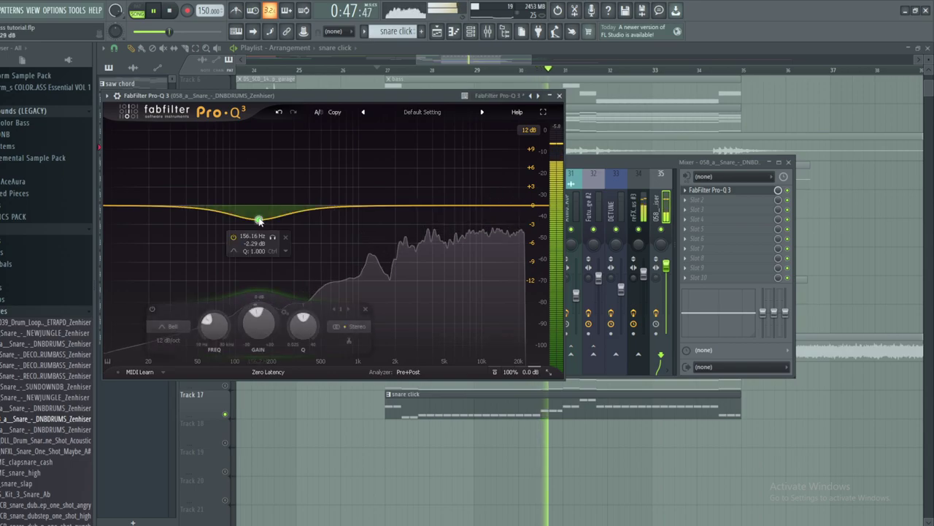
left_click(363, 202)
left_click_drag(363, 202, 320, 207)
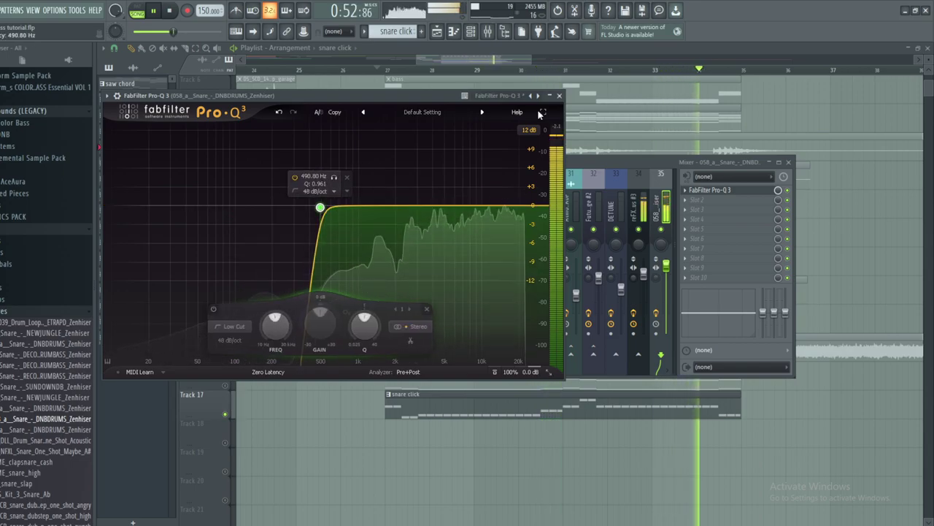
left_click(558, 96)
- Unmute the saw chords on Track 7 and the bass on Track 6, replay the drop and lower the SUB level slightly
left_click(225, 128)
left_click(385, 69)
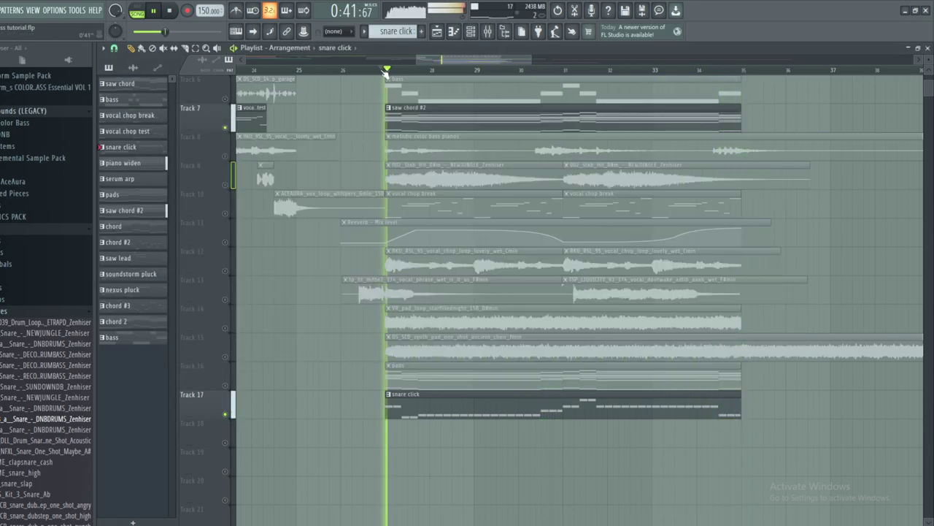
left_click(225, 99)
left_click(492, 33)
left_click(496, 36)
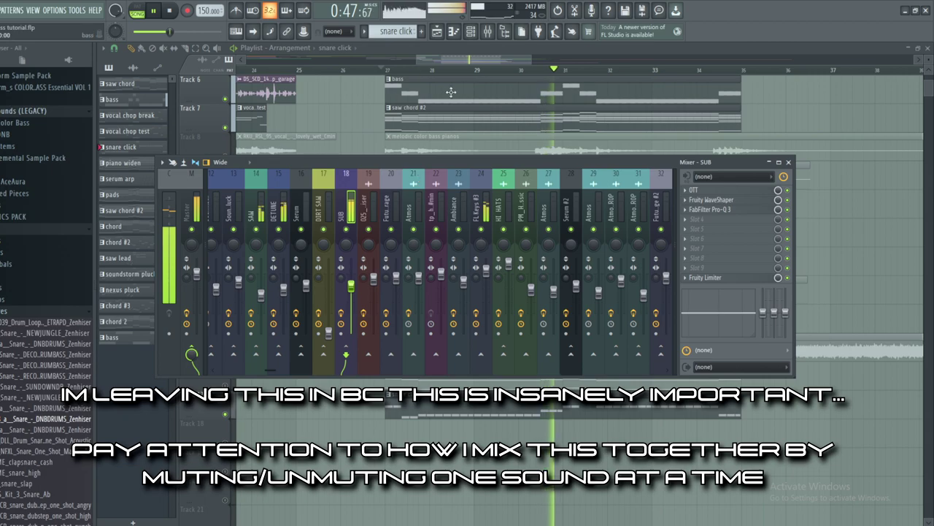
key("F9")
- Unmute the stab hits on Track 9 and adjust the Pro-Q 3 low cut and level of their Atmos DROP mixer track
left_click(379, 71)
left_click(389, 165)
left_click(418, 205)
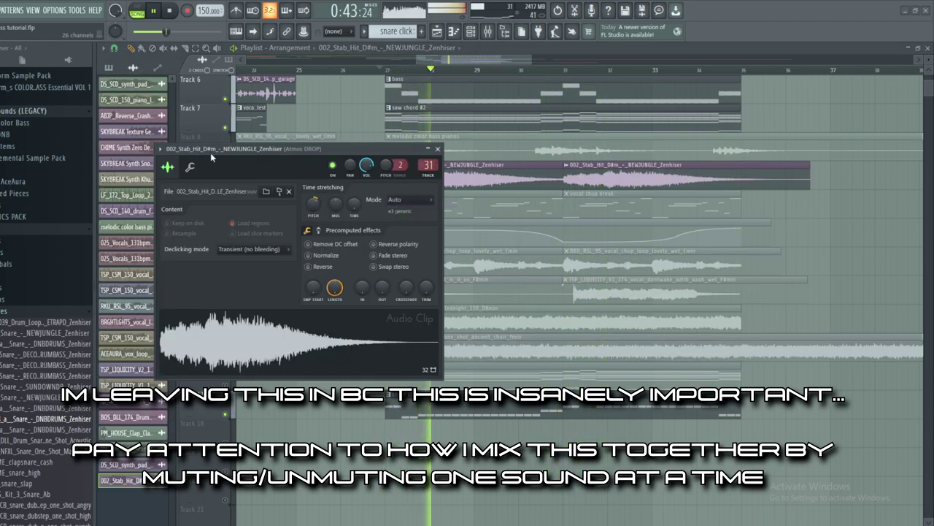
left_click(489, 30)
left_click(728, 193)
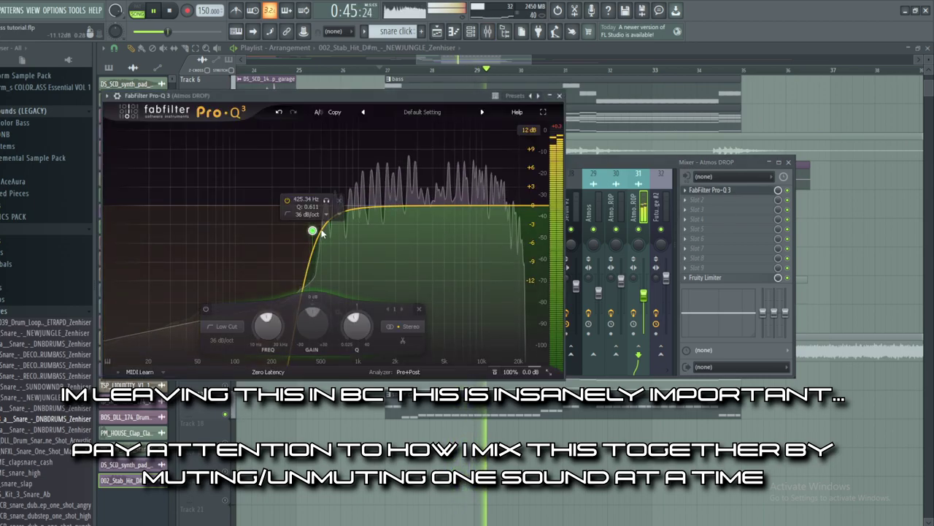
left_click(647, 302)
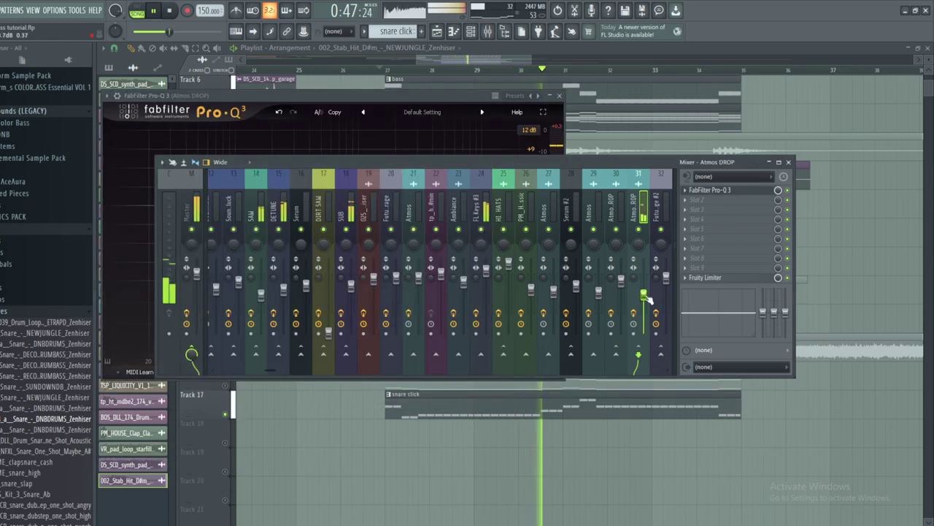
left_click(561, 97)
left_click(489, 31)
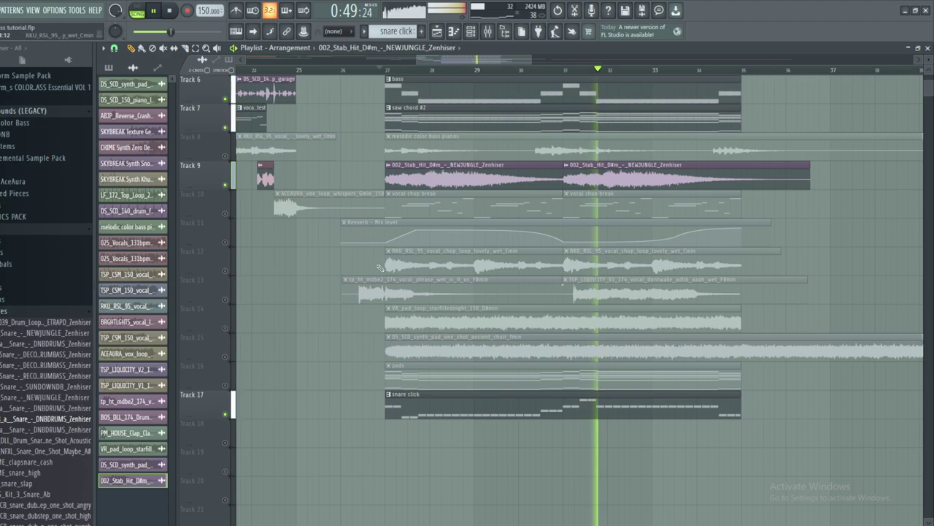
- Unmute the vocal chop loops on Track 12, then raise the Pro-Q 3 low cut and the level of Atmos DROP mixer track 30
left_click(225, 270)
left_click(386, 69)
left_click(488, 33)
left_click(488, 32)
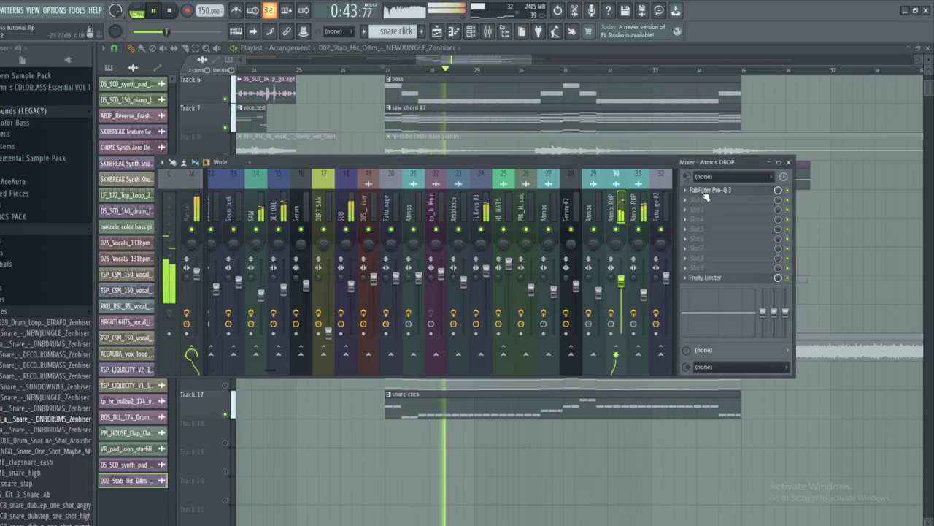
left_click(710, 190)
left_click_drag(288, 222, 311, 241)
left_click_drag(620, 281, 620, 277)
left_click(560, 95)
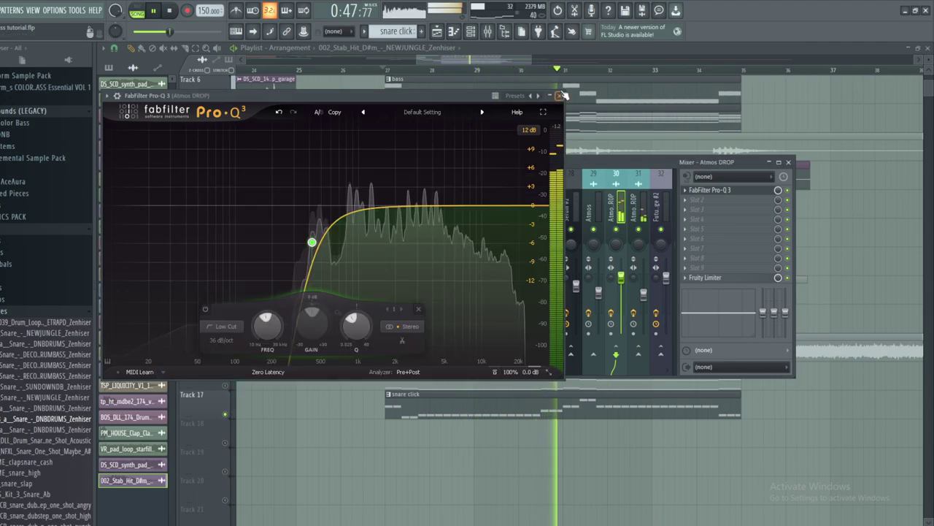
- Unmute the starfilled night pad loop on Track 14, replay the drop and slightly raise Atmos mixer track 27
left_click(468, 55)
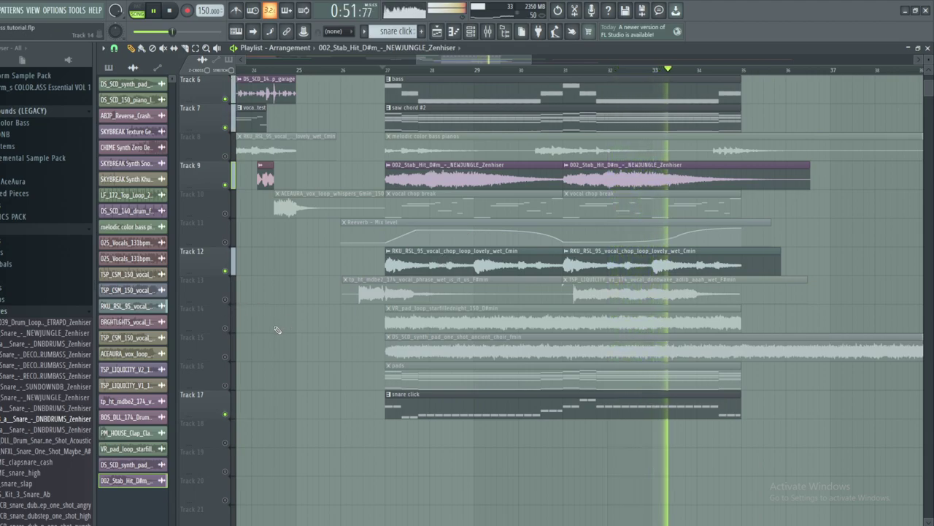
left_click(225, 330)
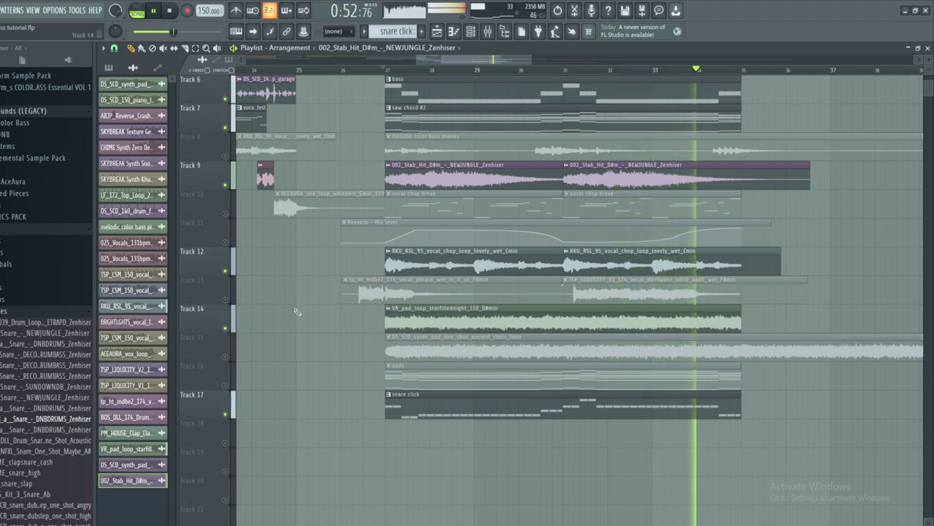
left_click(385, 71)
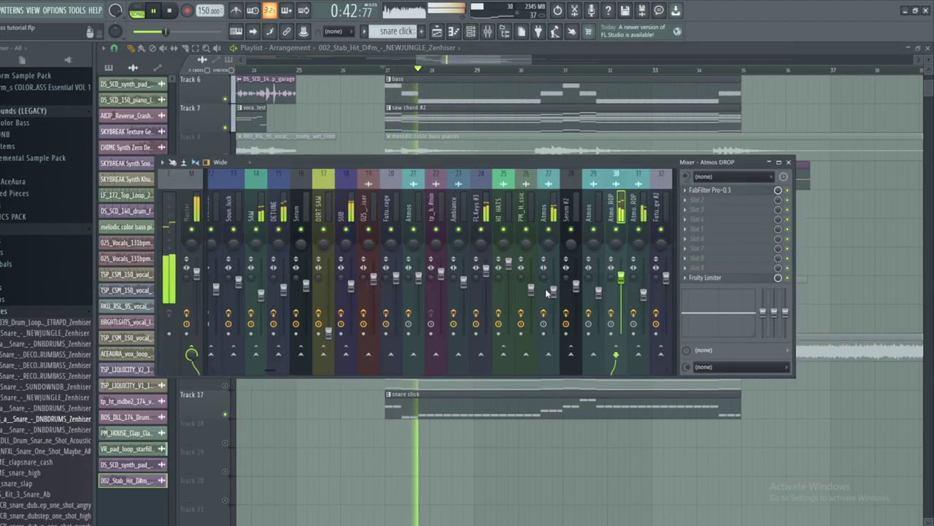
left_click(553, 285)
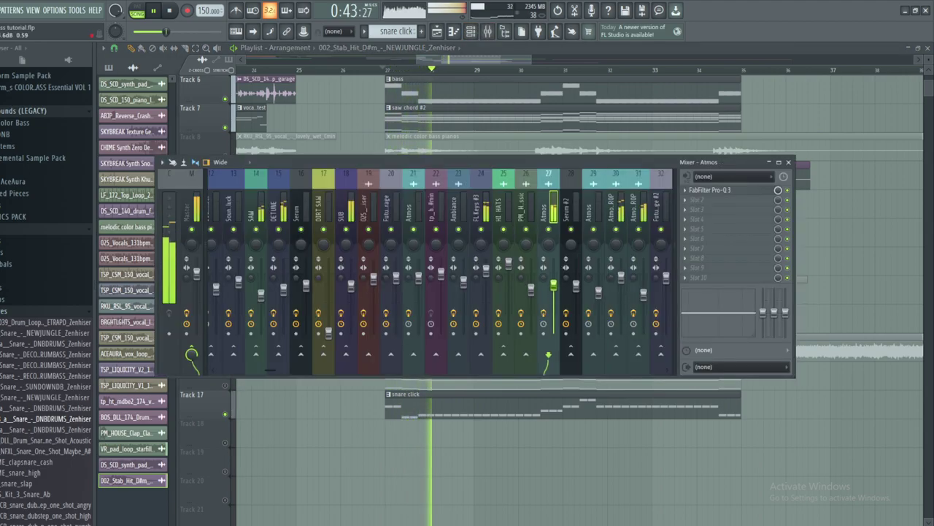
- Raise the Pro-Q 3 low cut on Atmos mixer track 27 to about 429 Hz
left_click(724, 192)
mouse_move(300, 248)
left_mouse_down()
mouse_move(309, 226)
mouse_move(313, 248)
left_mouse_up()
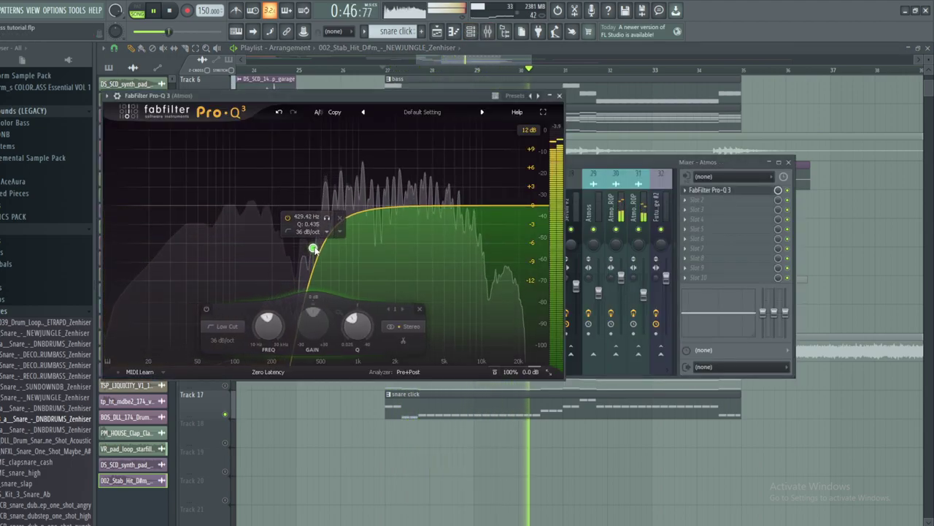
key("Escape")
key("Escape")
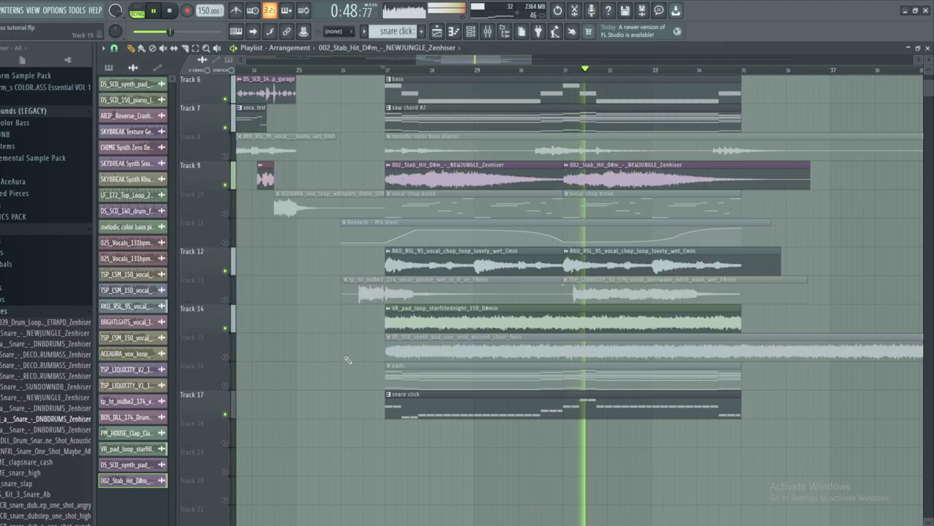
- Unmute the ancient choir pad on Track 15 and replay the drop from bar 27 with the mixer open
left_click(225, 357)
left_click(389, 70)
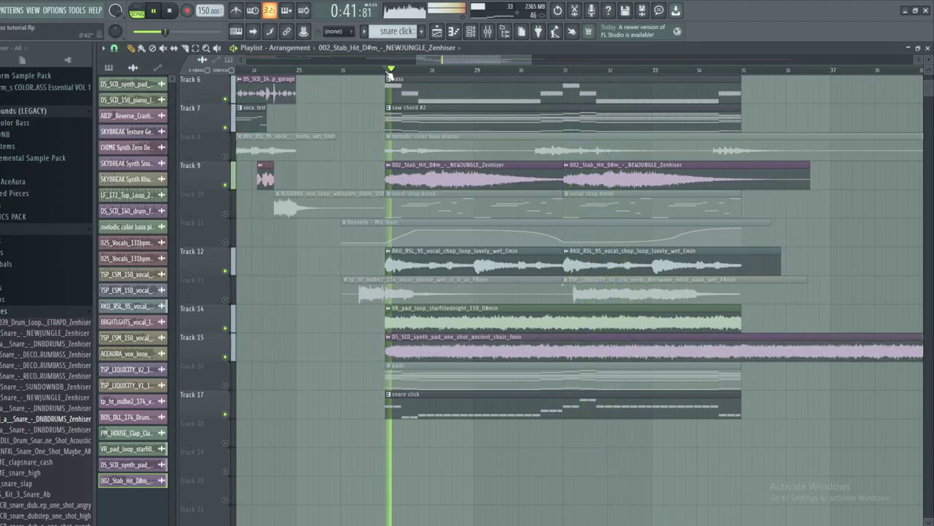
left_click(487, 30)
scroll(612, 214, "down", 3)
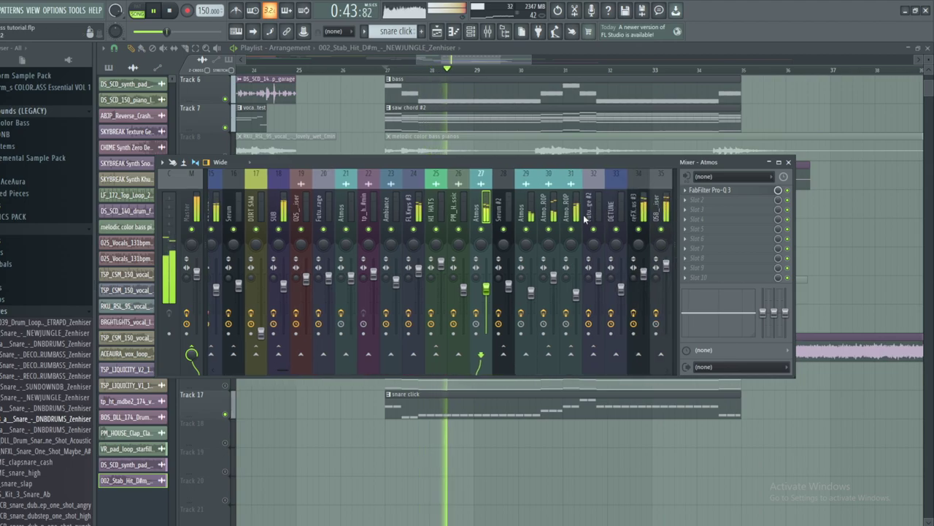
left_click(566, 218)
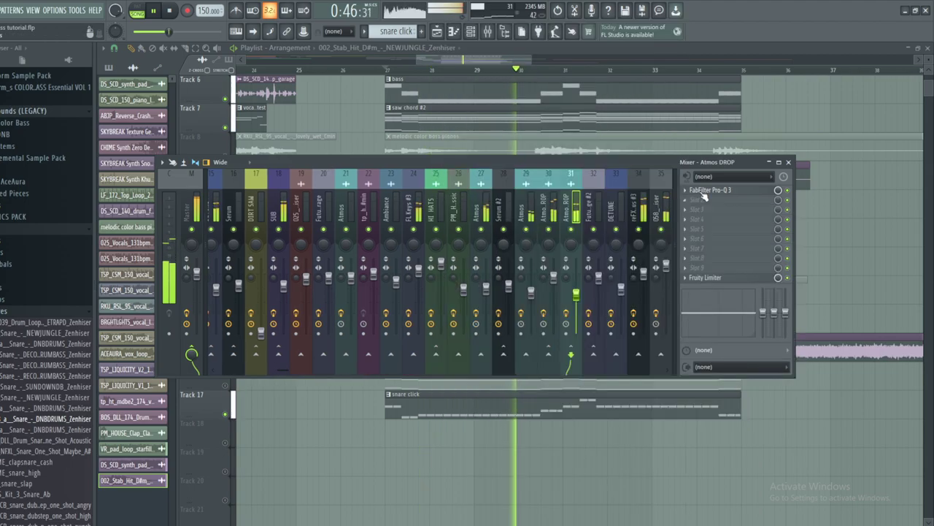
left_click(702, 192)
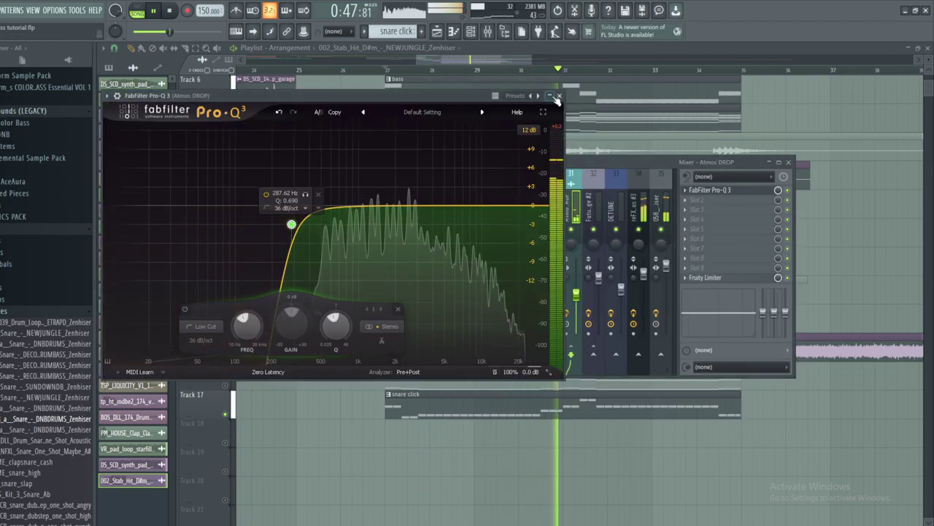
left_click(557, 97)
- Rebalance the level of Atmos mixer track 29, then reposition its Pro-Q 3 low cut and set the slope to 48 dB/oct
left_click(528, 296)
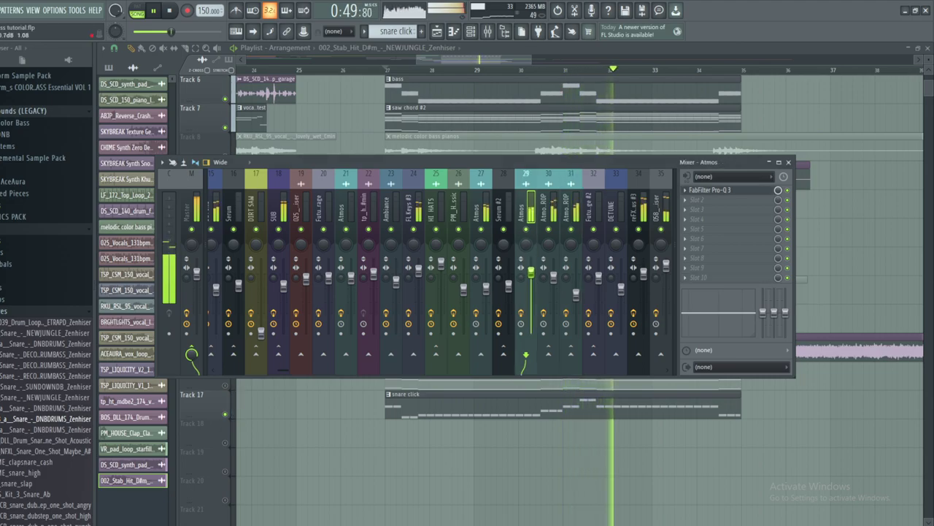
left_click_drag(531, 266, 531, 290)
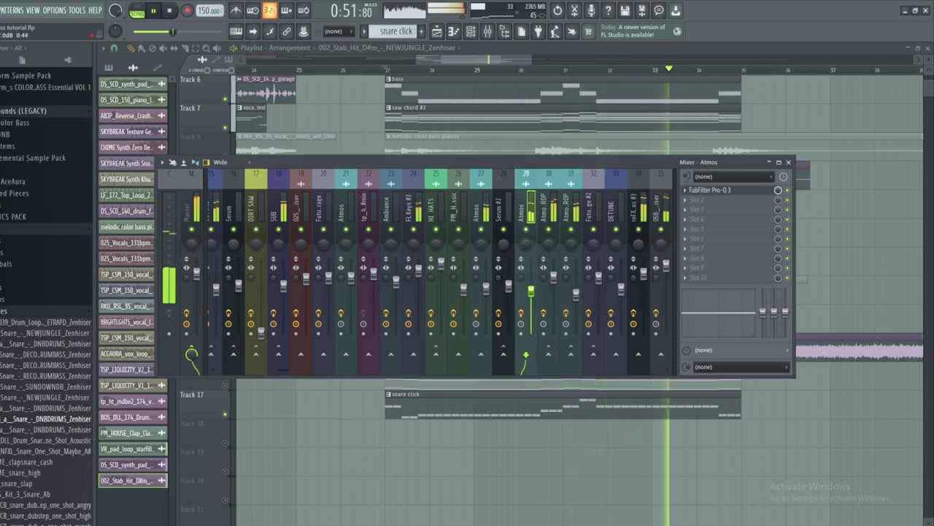
left_click(706, 192)
left_click_drag(351, 251, 338, 220)
left_click(247, 346)
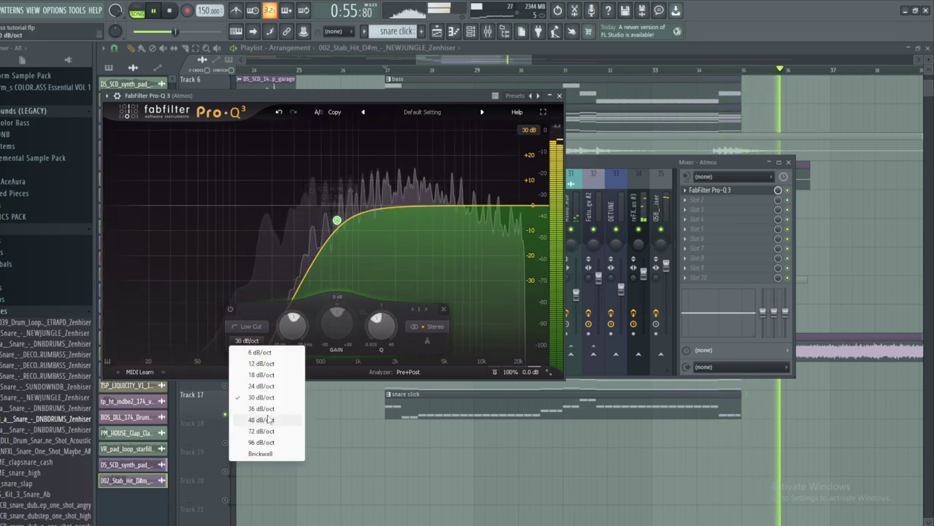
left_click(267, 417)
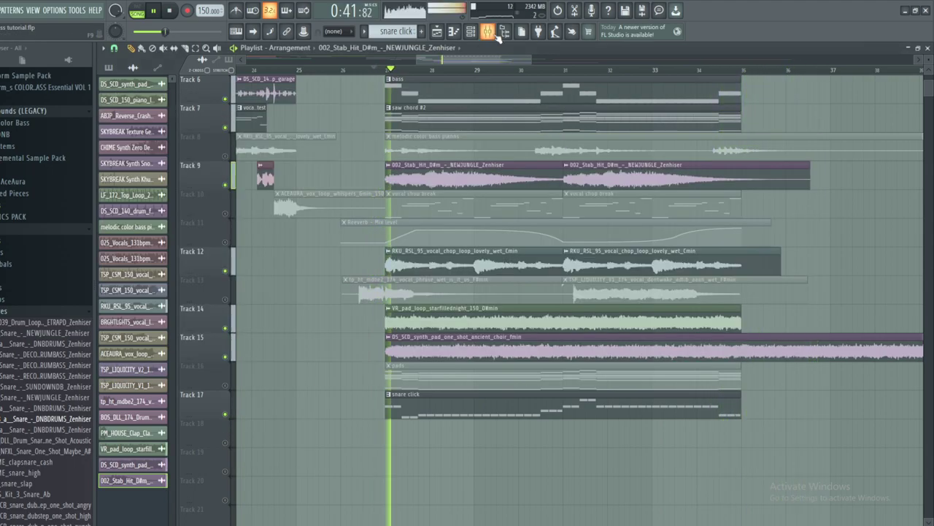
- Fine-tune the level of the SUB mixer track while the drop plays
key("F9")
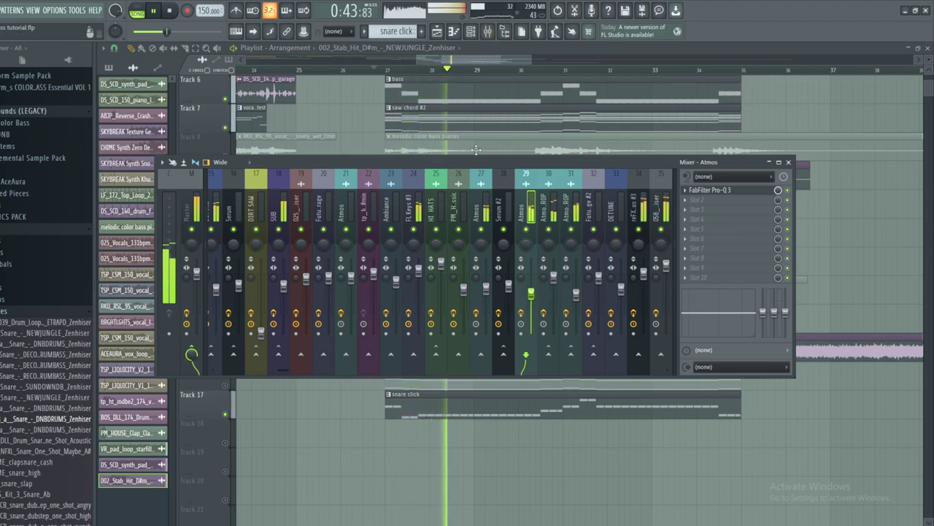
scroll(413, 272, "up", 6)
left_click(412, 272)
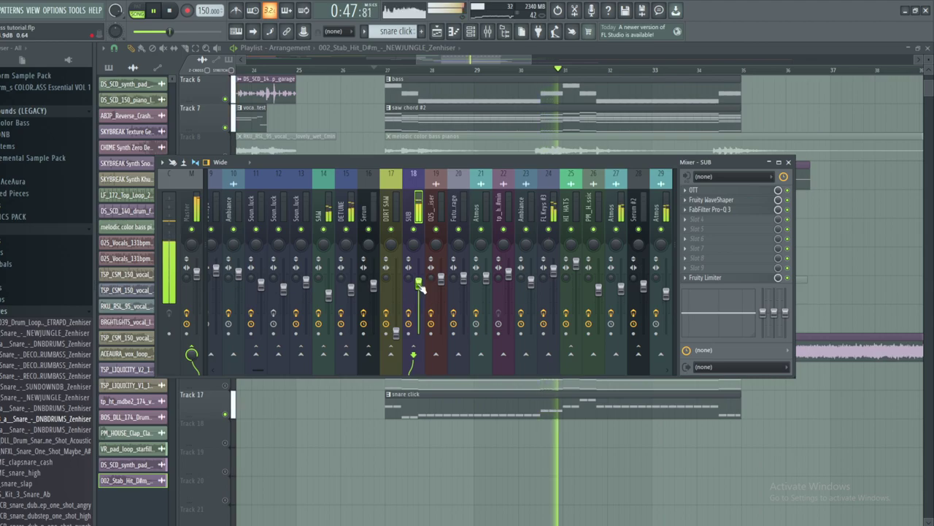
key("F9")
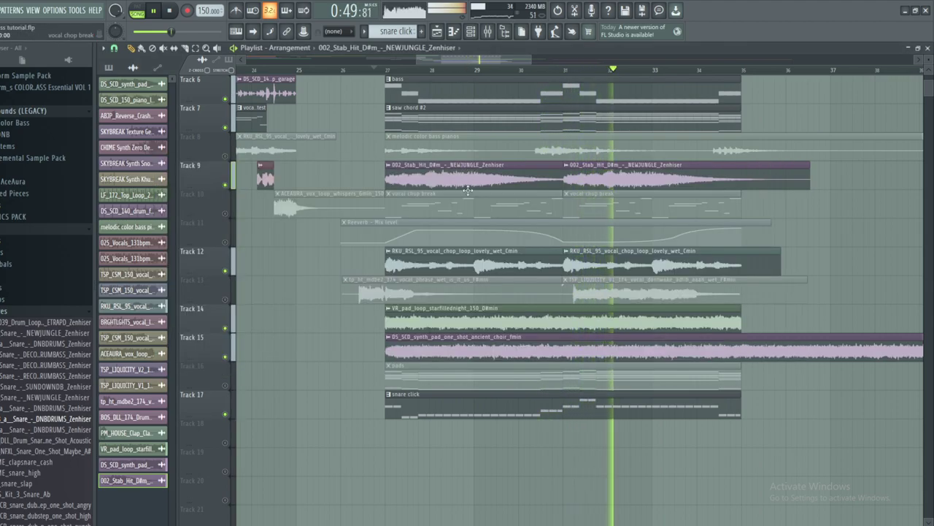
- Unmute the Toppy Crash drum loop on Track 3, replay the drop and slightly lower the HI HATS mixer track
scroll(259, 268, "up", 1)
scroll(259, 268, "up", 4)
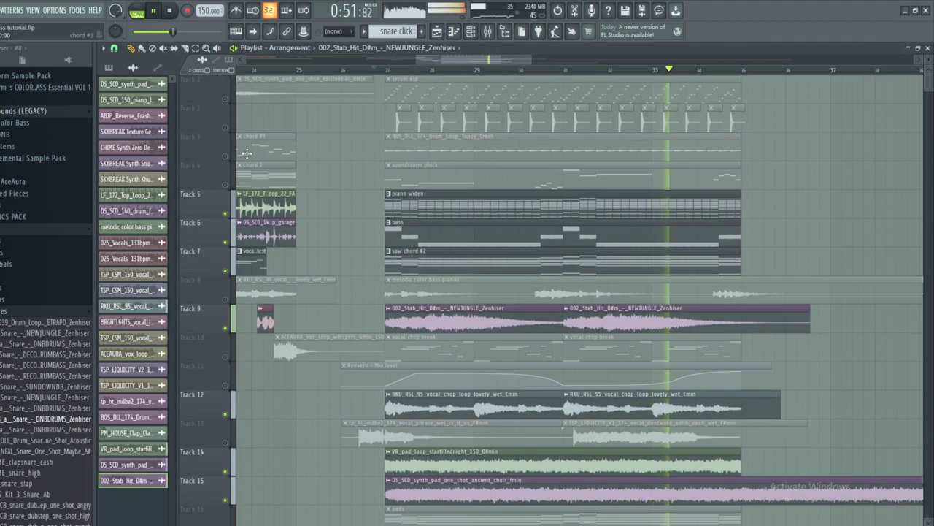
key("F9")
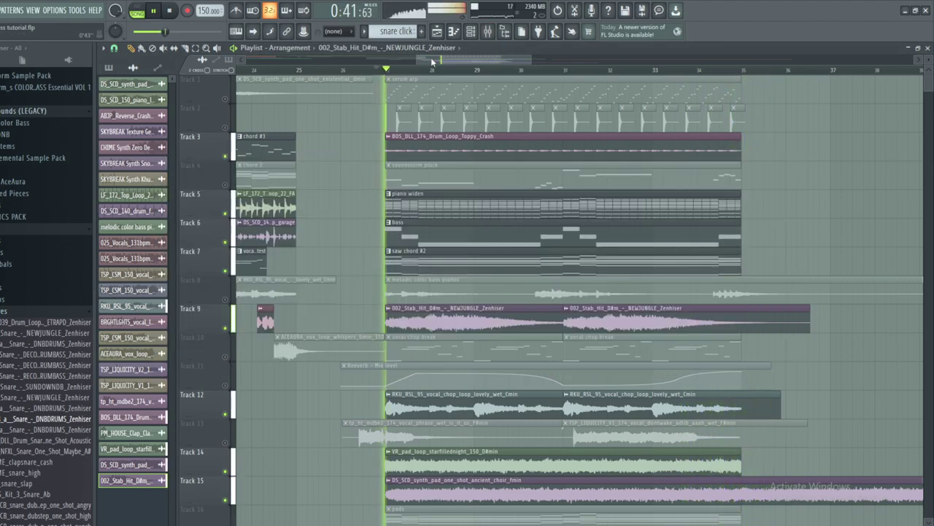
left_click(487, 34)
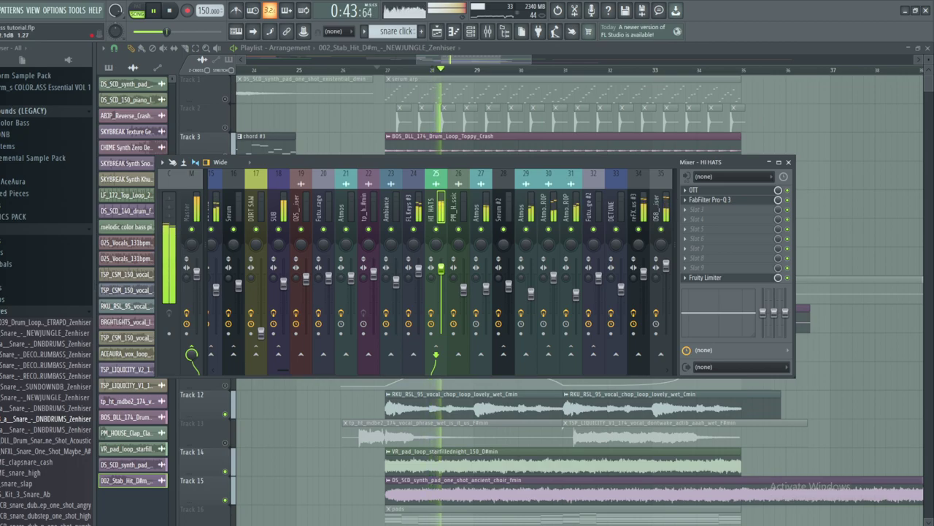
- Unmute the serum arp on Track 1 and raise the level of the Serum #2 mixer track
left_click(225, 99)
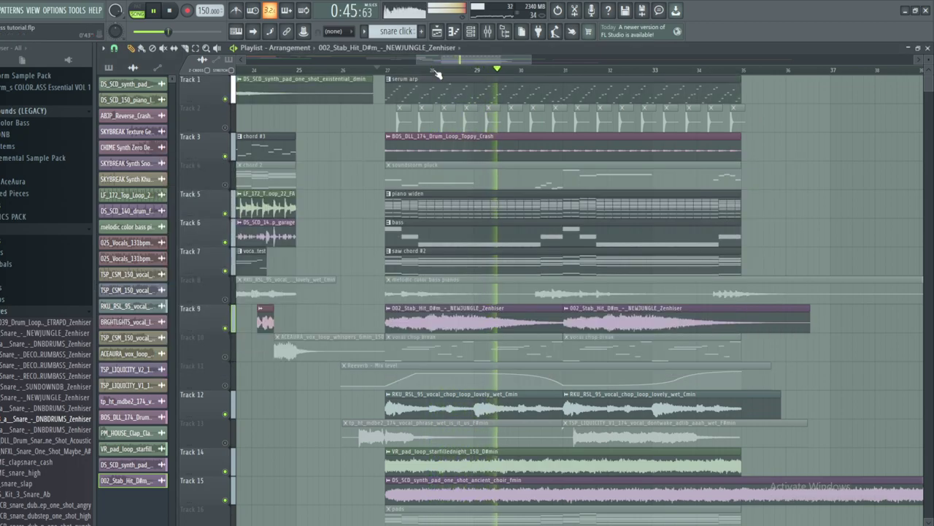
left_click(487, 31)
left_click(509, 285)
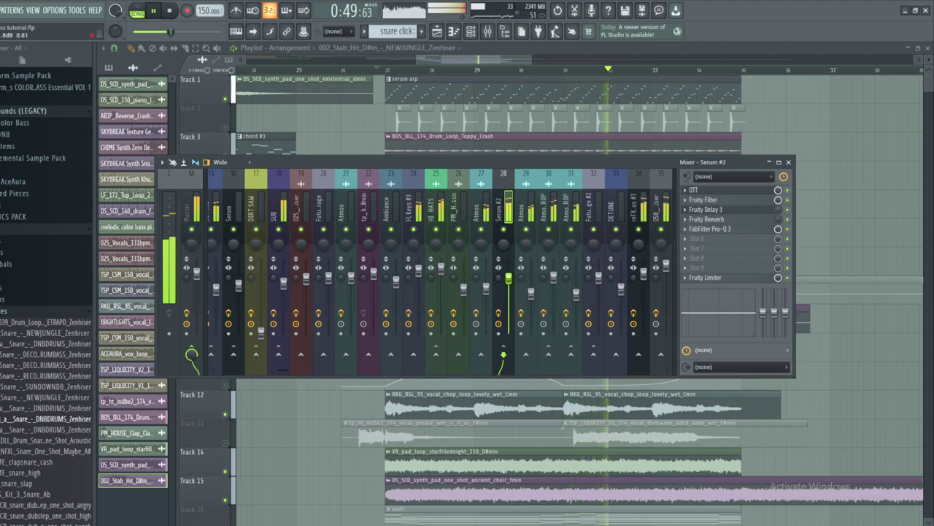
- Shift the Pro-Q 3 band on the Serum #2 mixer track to a slightly higher frequency
left_click(724, 230)
left_click_drag(384, 252, 397, 237)
key("Escape")
key("Escape")
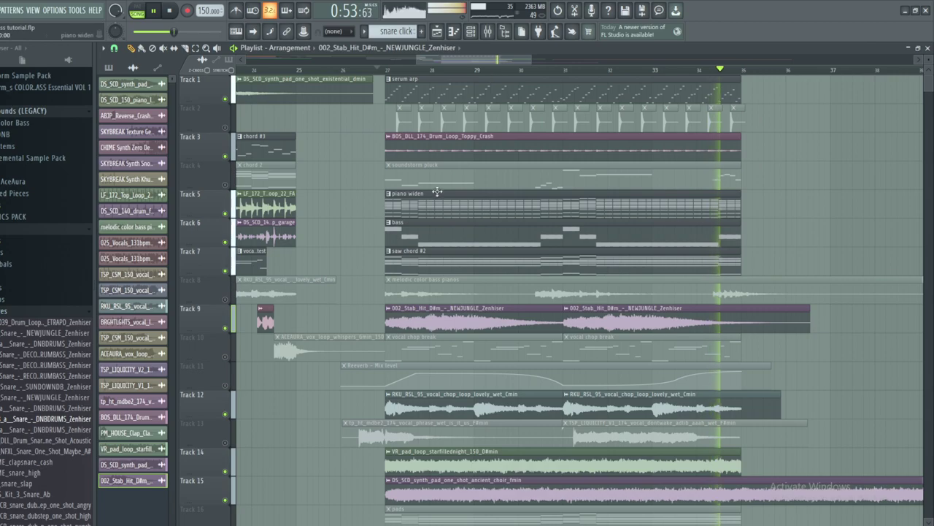
- Unmute the melodic color bass pianos on Track 8, replay the drop and raise Soundstorm Pluck mixer track 11
left_click(388, 69)
key("F9")
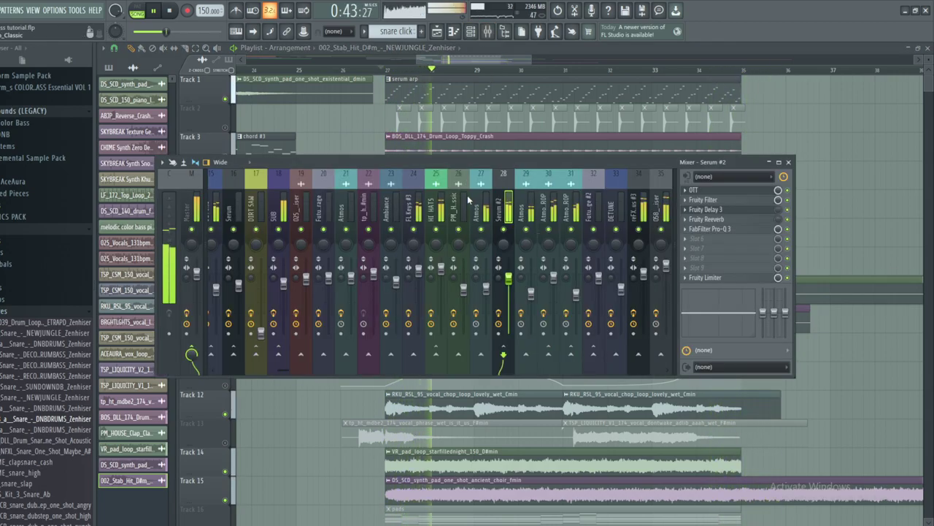
scroll(469, 199, "up", 7)
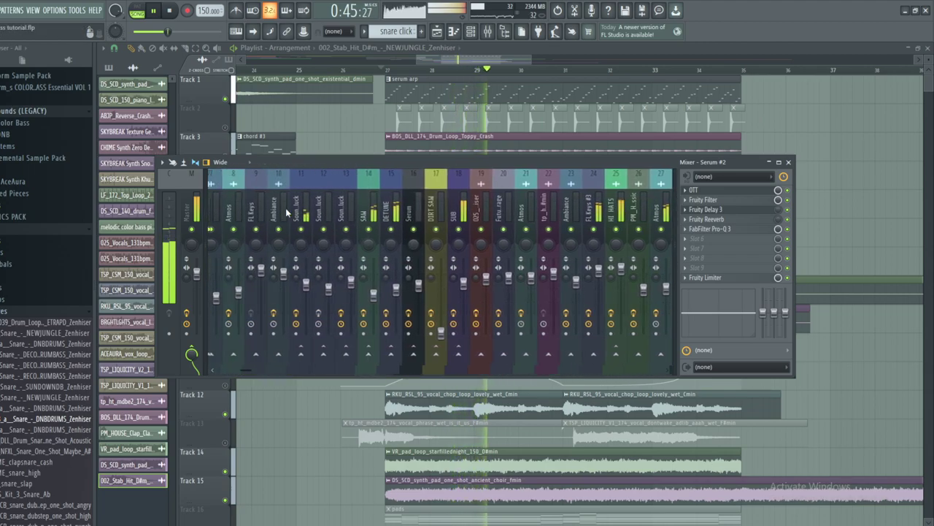
left_click(323, 212)
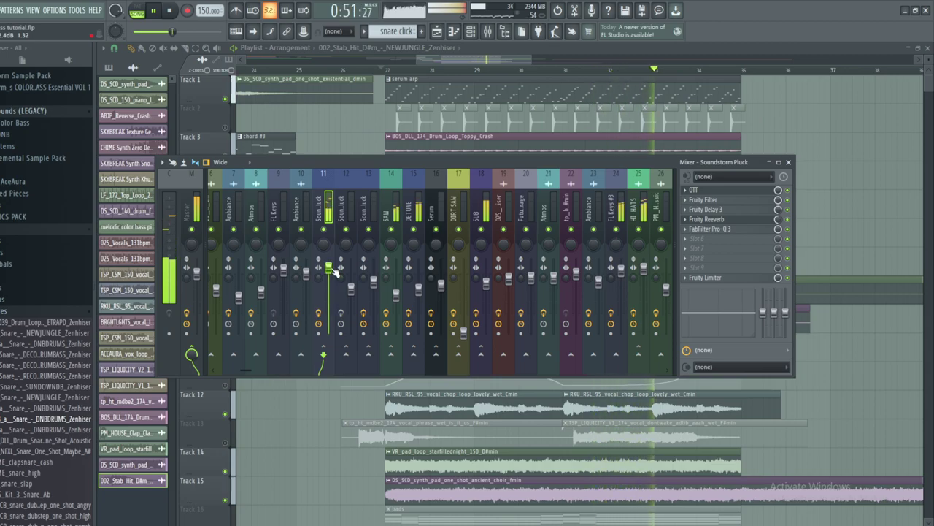
key("F9")
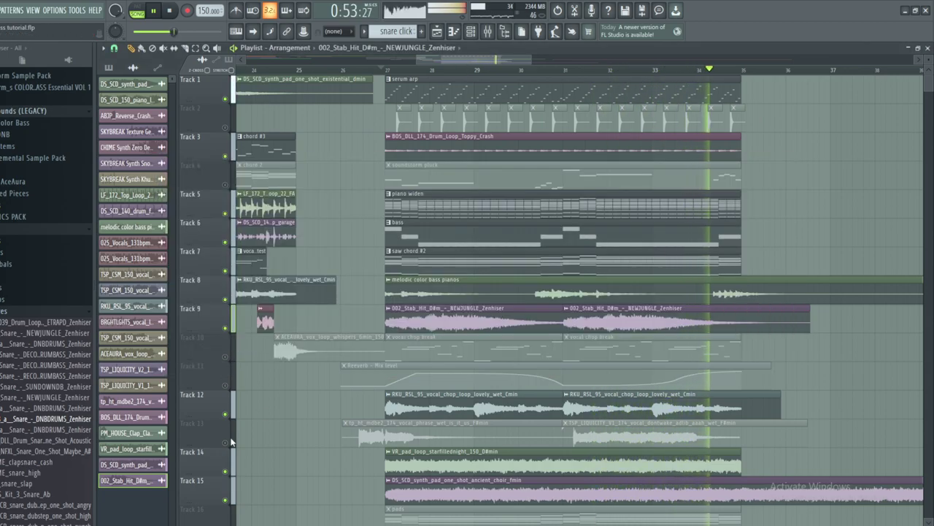
- Unmute the soundstorm pluck on Track 4, replay the drop and rebalance Soundstorm Pluck mixer tracks 11 and 13
left_click(225, 185)
left_click(386, 69)
left_click(471, 32)
left_click(473, 33)
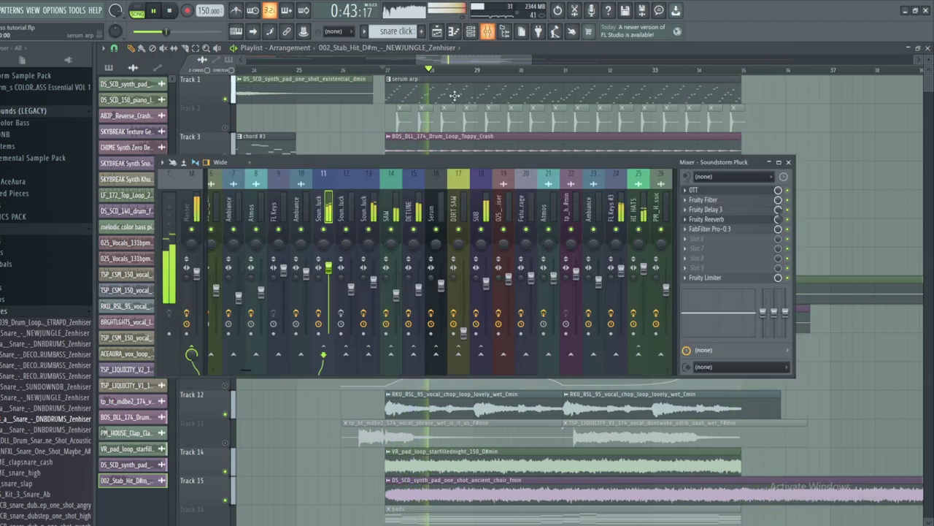
left_click(373, 289)
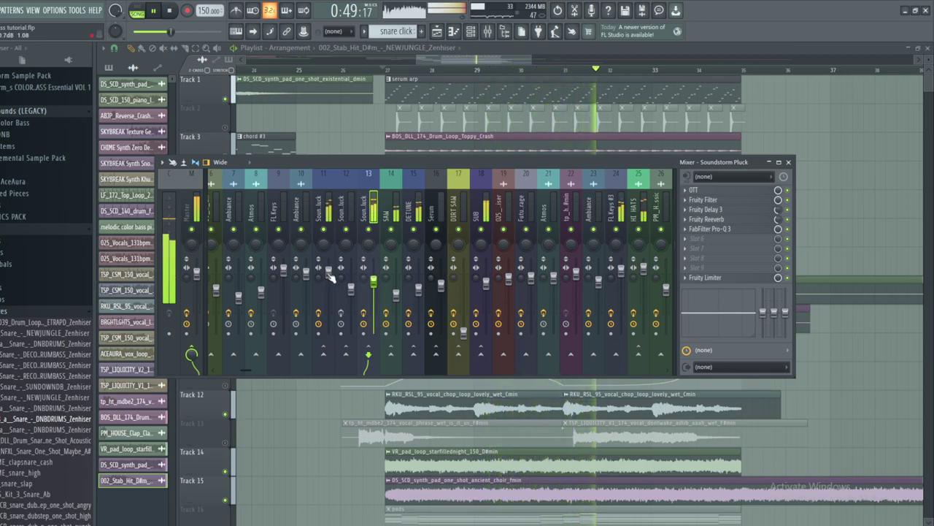
left_click(701, 190)
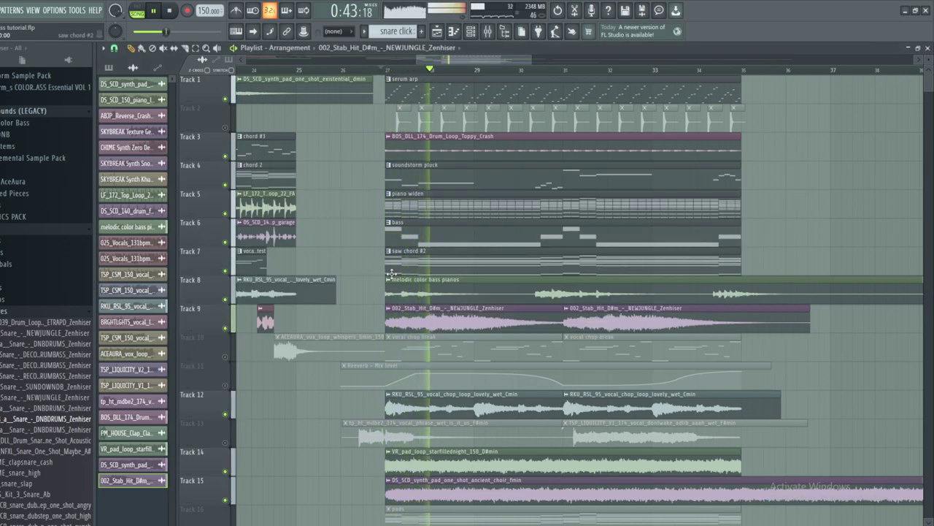
- Unmute the claps on Track 2 and raise the level of the PM_HOUSE_Clap_Classic mixer track
left_click(225, 127)
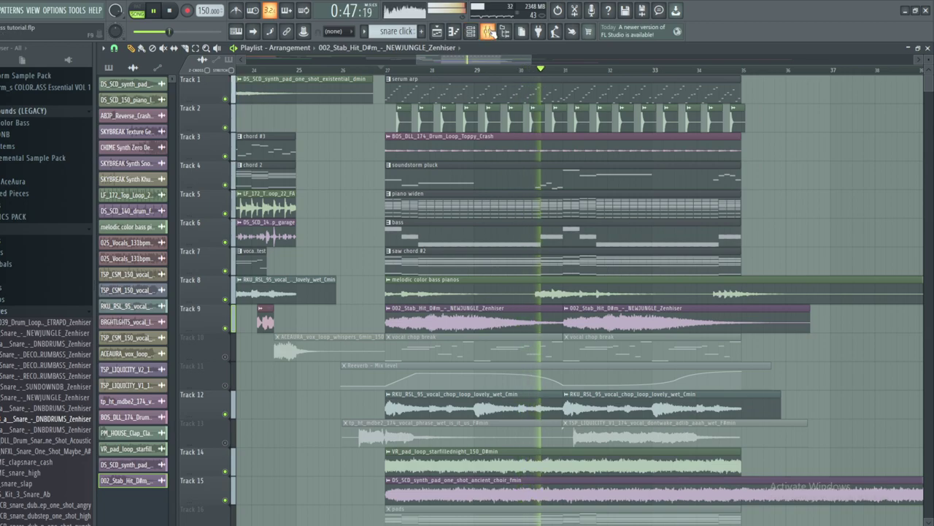
left_click(487, 31)
left_click(666, 289)
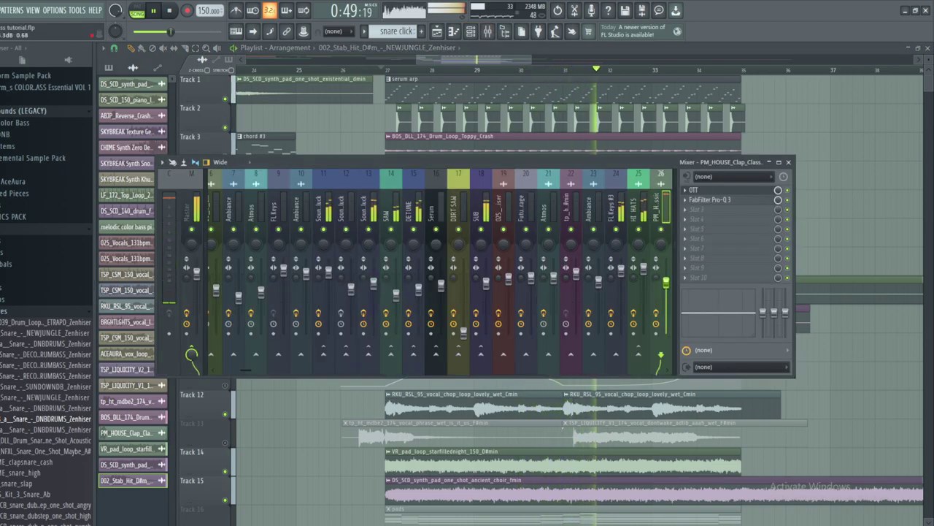
- Set the Pro-Q 3 low cut on the PM_HOUSE_Clap_Classic mixer track to about 316 Hz
left_click(705, 200)
left_click_drag(434, 292, 382, 287)
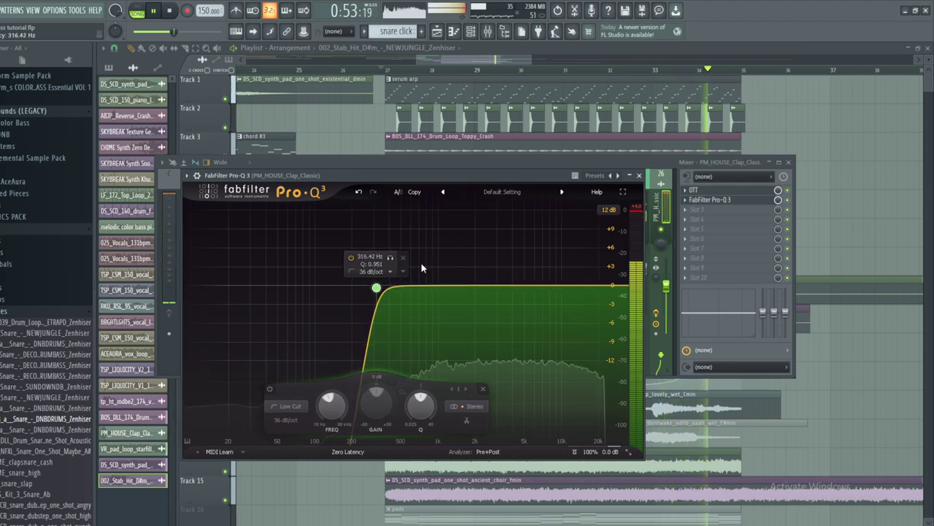
left_click(639, 175)
- Unmute the pads on Track 16 and the snare click on Track 17 and replay the drop
left_click(501, 69)
scroll(466, 256, "down", 4)
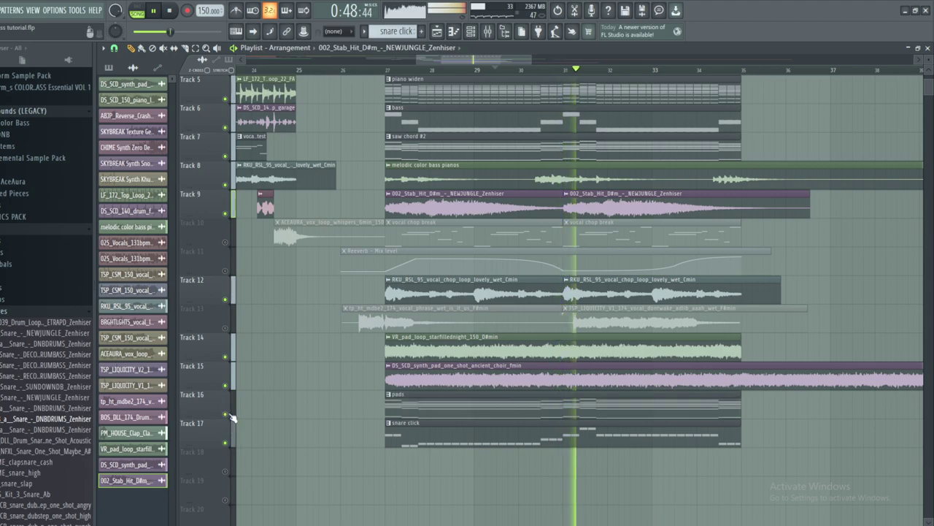
left_click(386, 69)
- Raise the Pro-Q 3 low cut frequency slightly on DETUNE mixer track 33
left_click(487, 31)
scroll(538, 209, "down", 8)
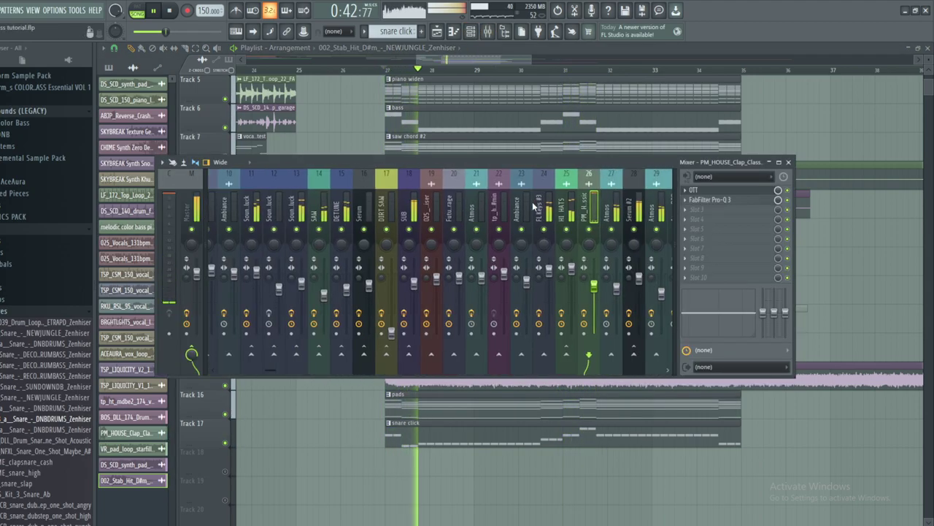
left_click(487, 289)
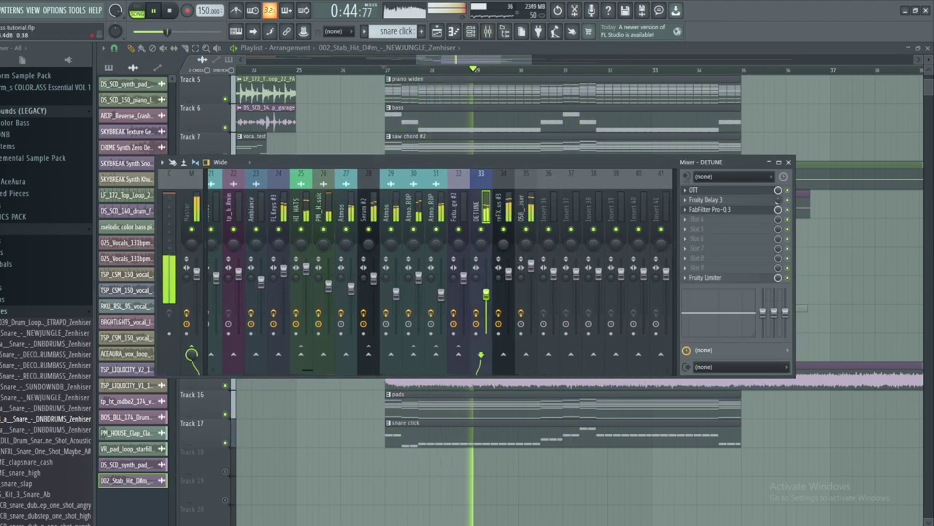
left_click(702, 209)
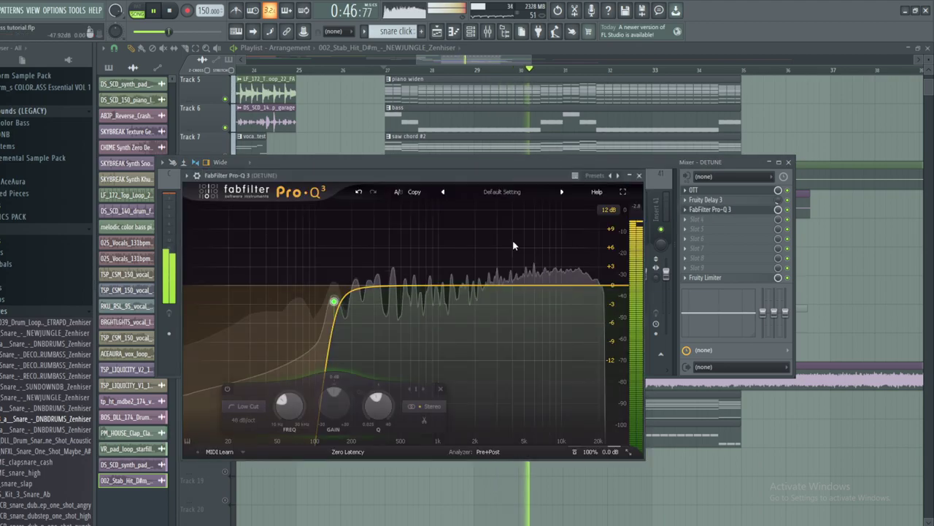
mouse_move(335, 302)
left_mouse_down()
mouse_move(347, 287)
mouse_move(343, 303)
left_mouse_up()
left_click(639, 175)
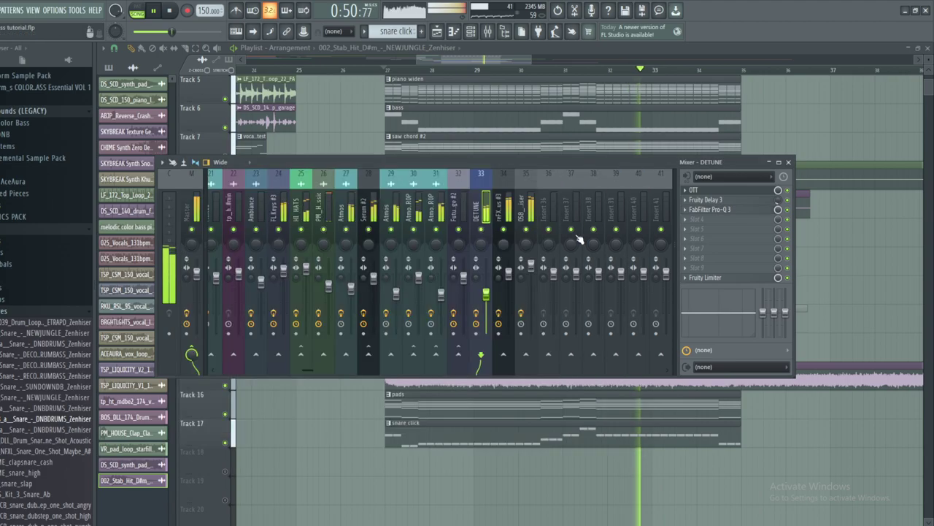
- Unmute the vocal chop break on Track 10 and replay the drop
left_click(484, 61)
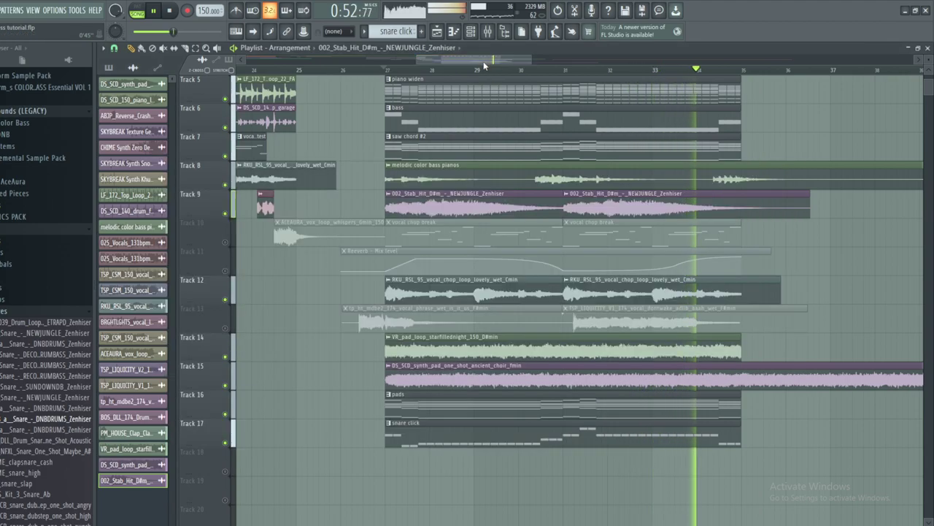
left_click(224, 242)
left_click(370, 69)
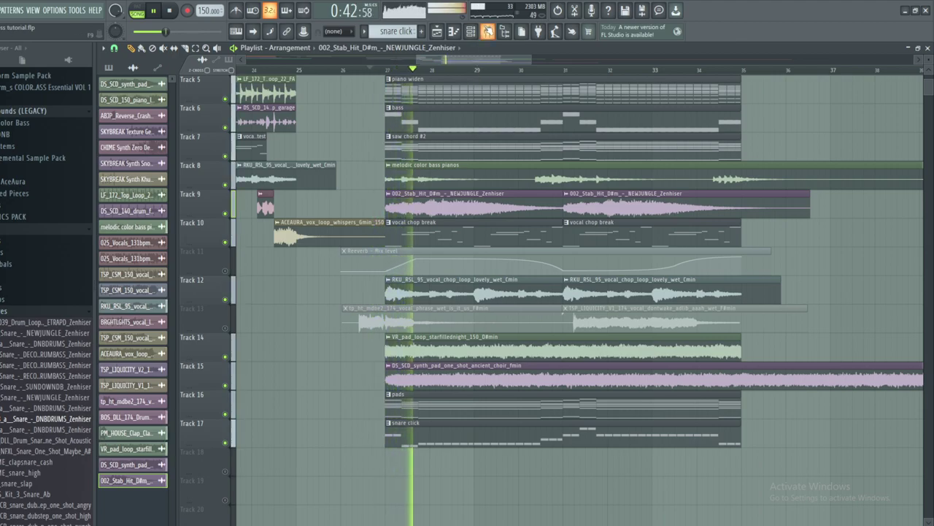
- Add a second OTT to the Future Garage #2 mixer track and set its depth to 22%
left_click(488, 30)
left_click(454, 208)
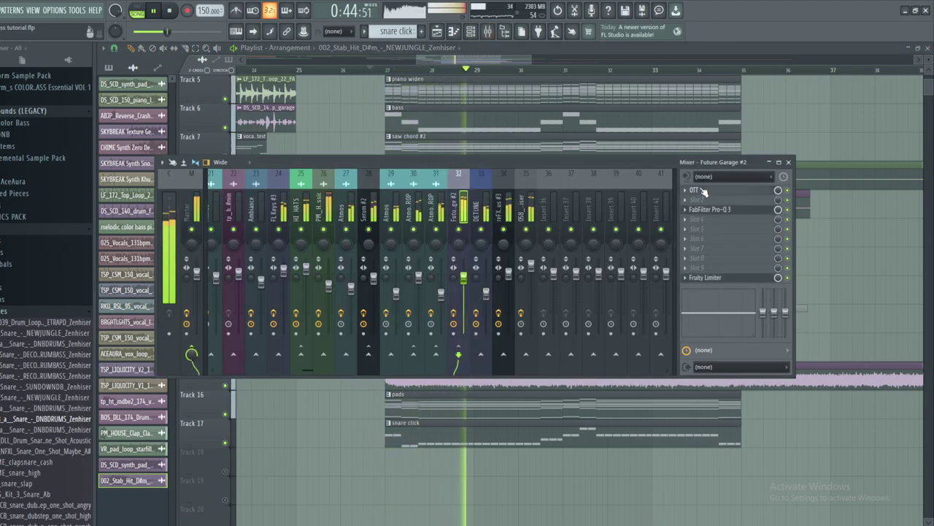
left_click(695, 190)
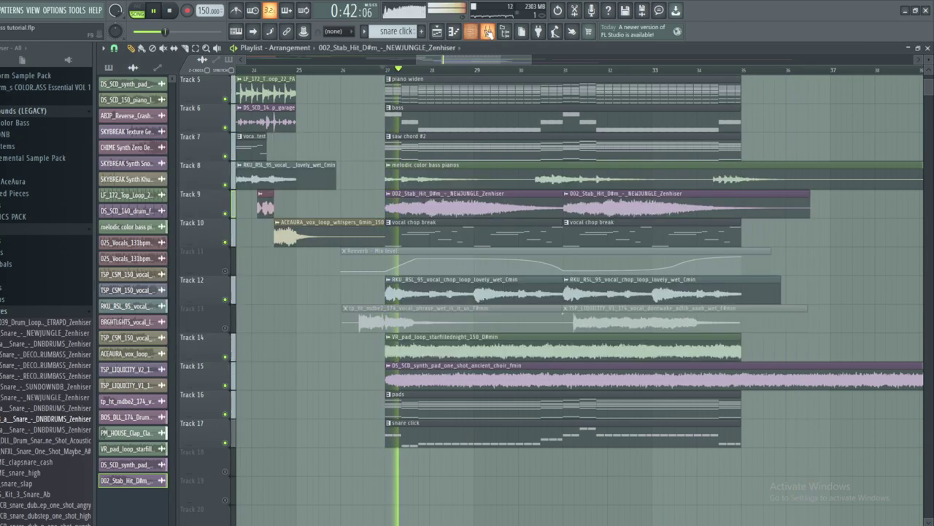
key("F9")
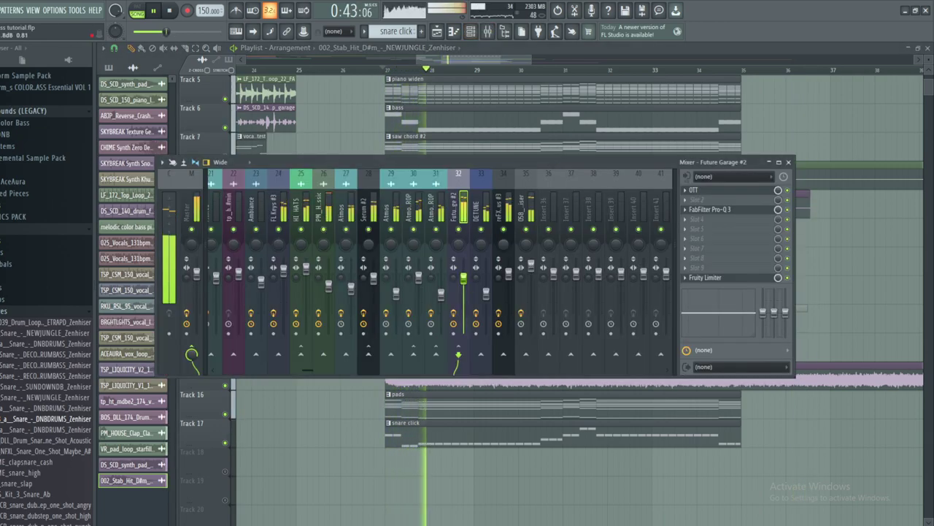
left_click(703, 197)
left_click(582, 184)
left_click_drag(182, 212, 181, 282)
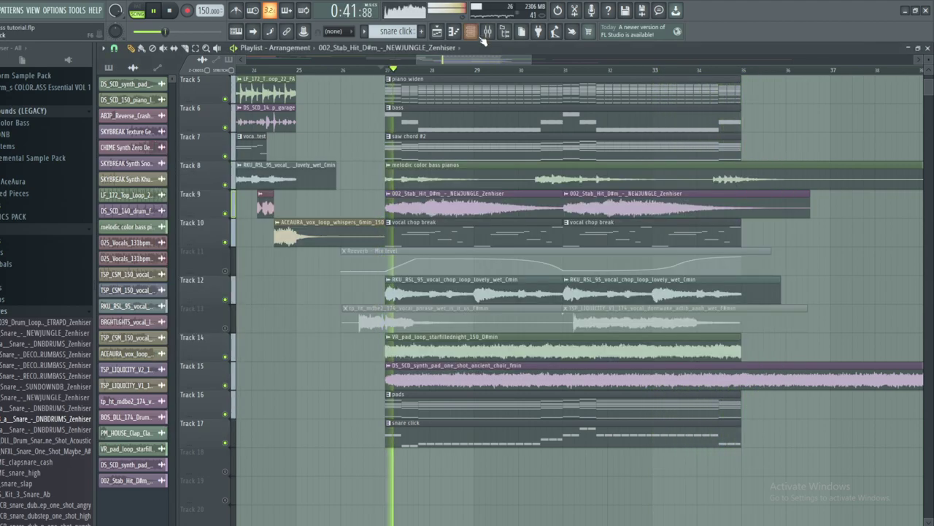
key("F9")
left_click(699, 201)
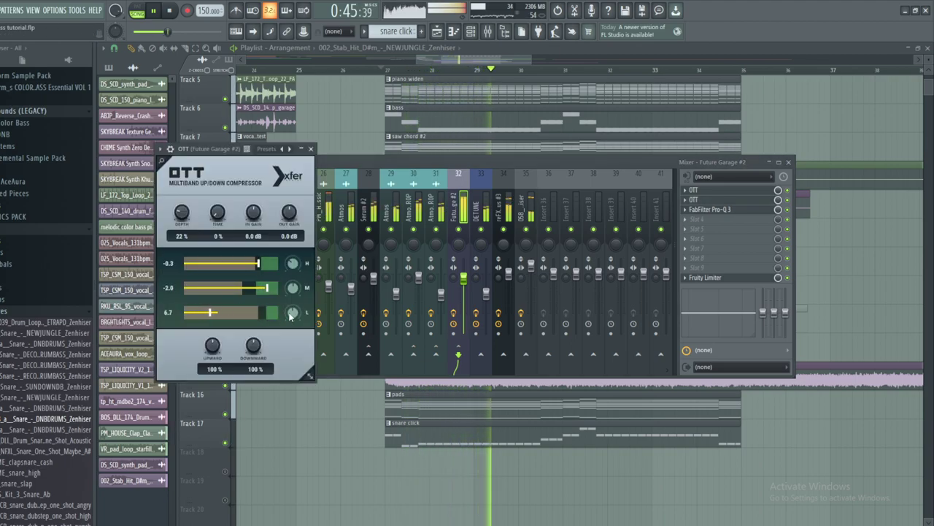
- Set the Future Garage #2 Pro-Q 3 low cut to about 261 Hz and its bell to 417 Hz, +4.73 dB and Q 2.833
left_click(712, 210)
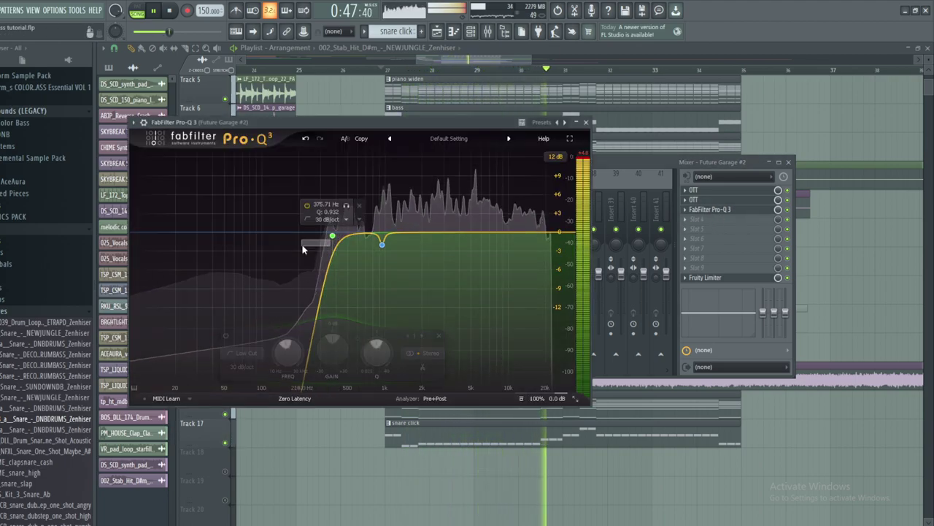
left_click_drag(333, 239, 303, 241)
left_click_drag(382, 243, 338, 202)
scroll(338, 204, "down", 5)
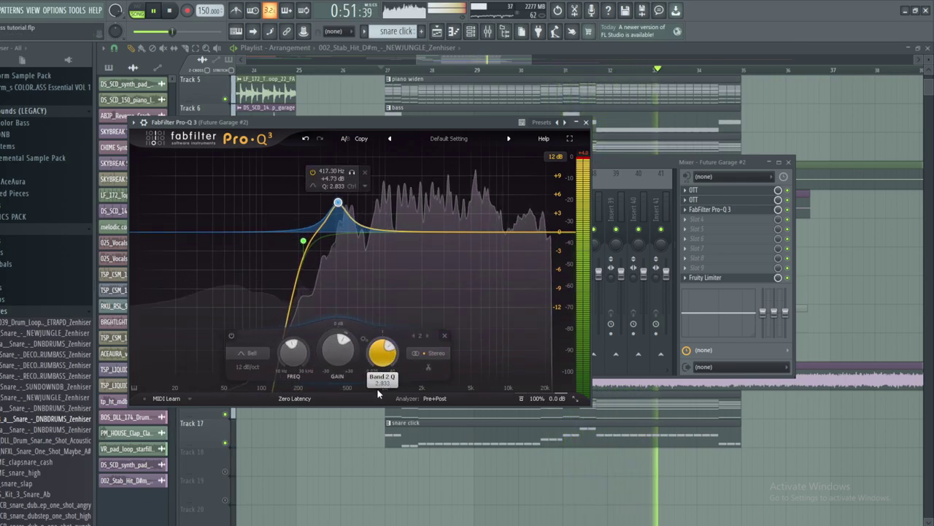
mouse_move(303, 241)
left_mouse_down()
mouse_move(309, 267)
mouse_move(311, 254)
left_mouse_up()
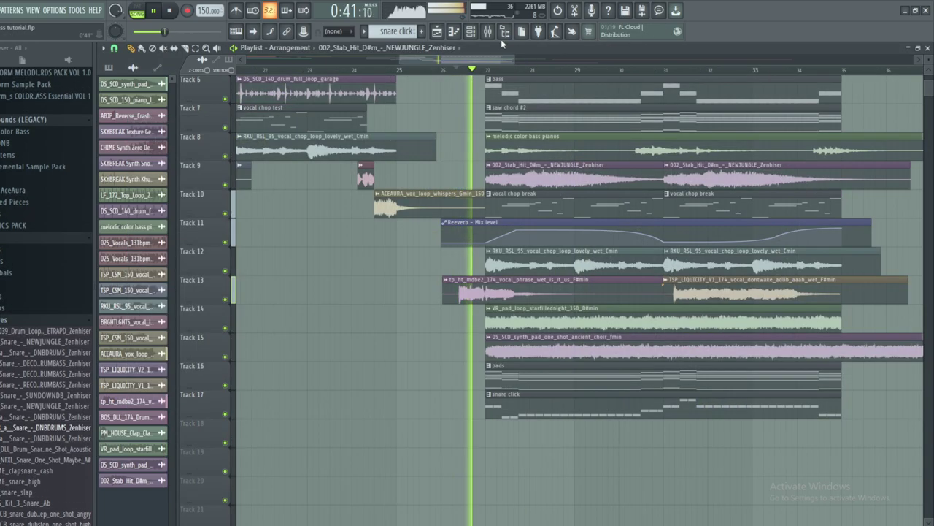
- Raise the level of Ambiance mixer track 23 slightly and check the Pro-Q 3 on the Future Garage #2 mixer track
key("F9")
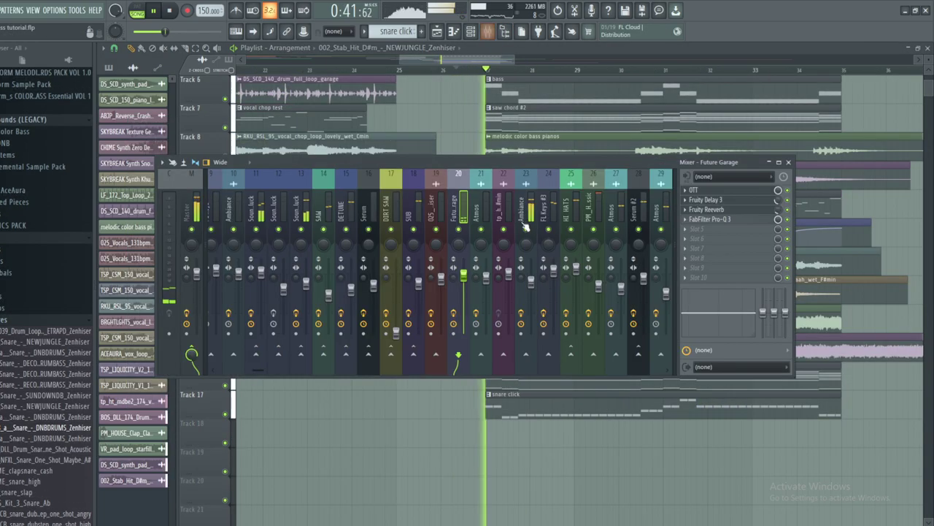
left_click(531, 272)
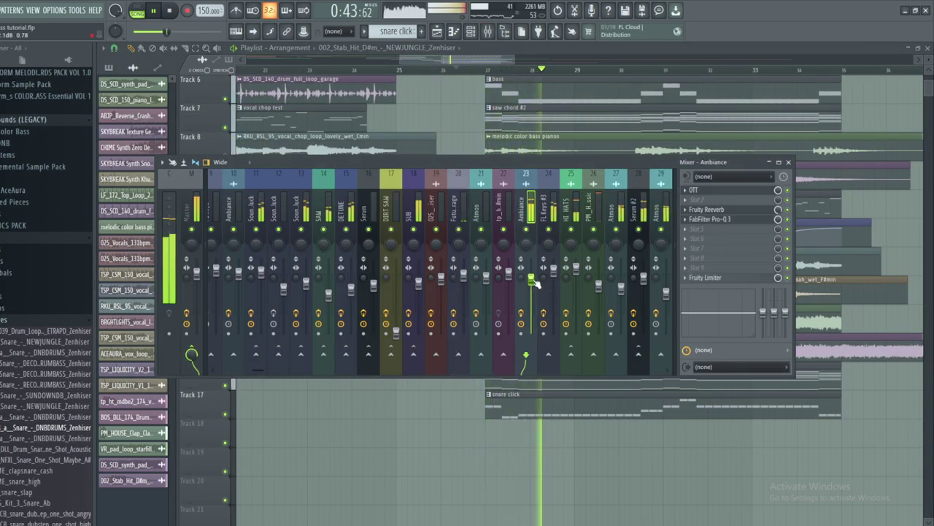
left_click(555, 248)
scroll(554, 246, "down", 3)
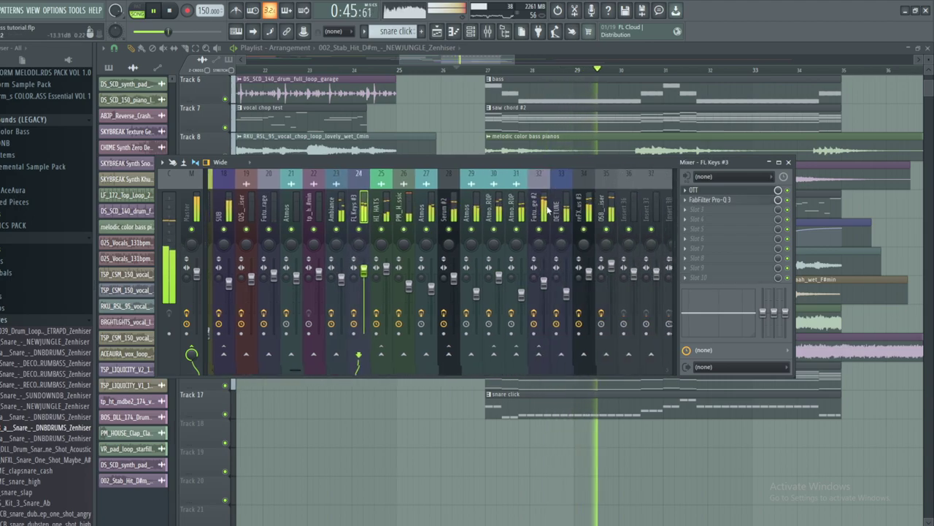
left_click(531, 272)
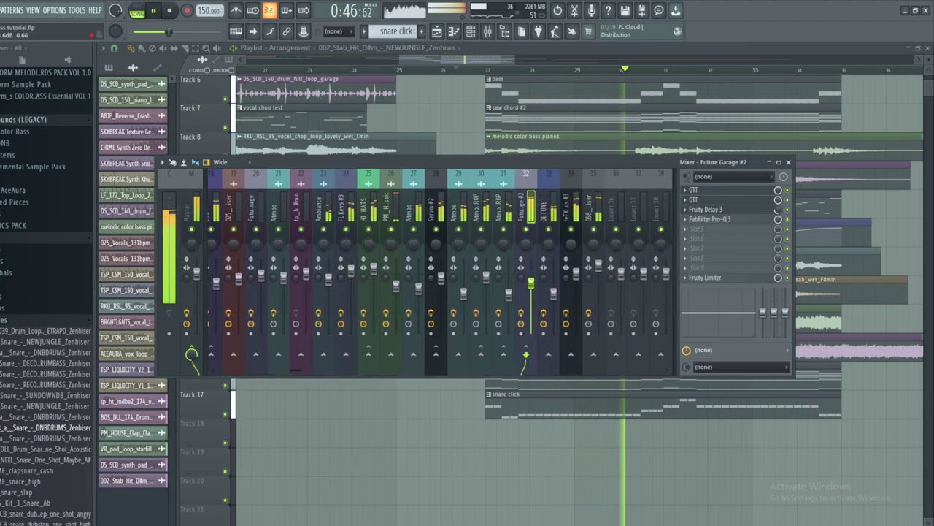
left_click(709, 219)
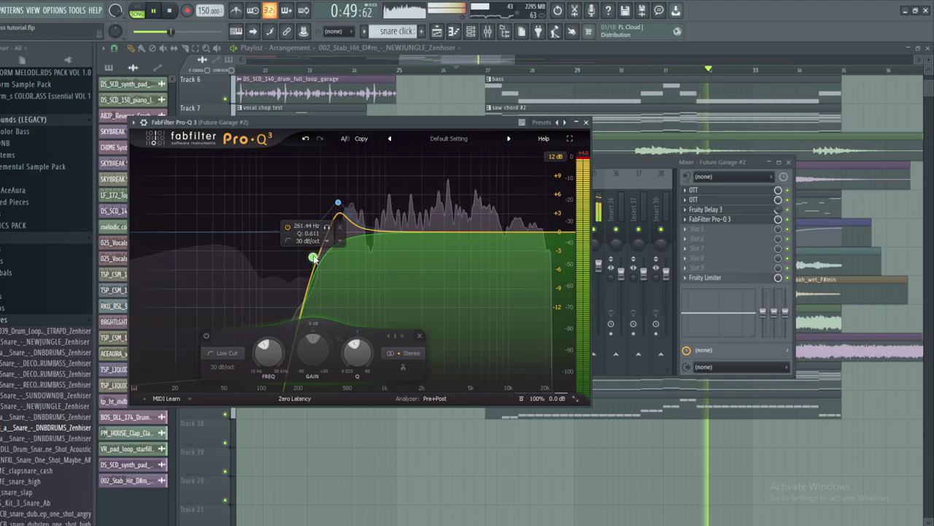
left_click(586, 122)
left_click_drag(484, 61, 489, 61)
left_click(641, 281)
left_click(646, 319)
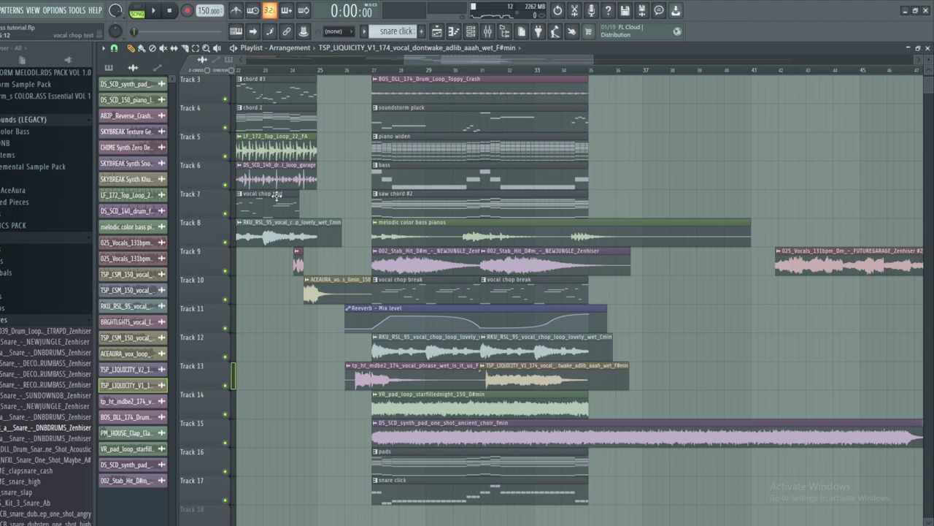
- Place C - SHC2 - Melodic Loop 19 from the UK Hardcore Vol. 2 pack on Track 18, spanning bars 27 to 35
scroll(42, 241, "up", 10)
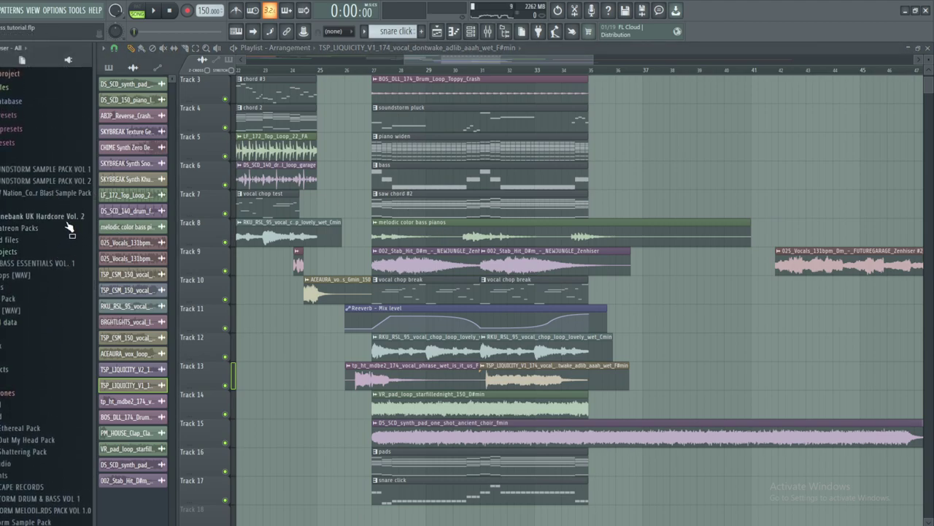
left_click(66, 221)
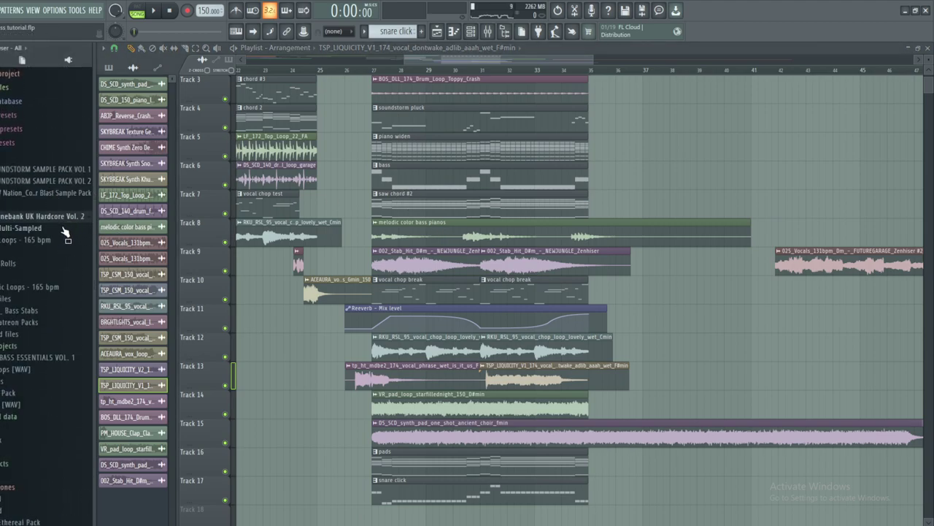
left_click(24, 287)
scroll(29, 256, "down", 5)
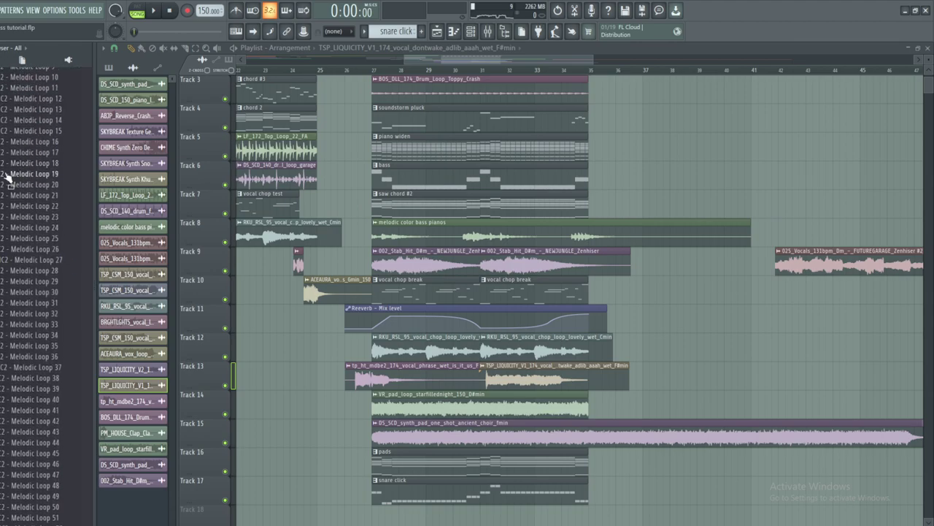
left_click_drag(9, 182, 645, 182)
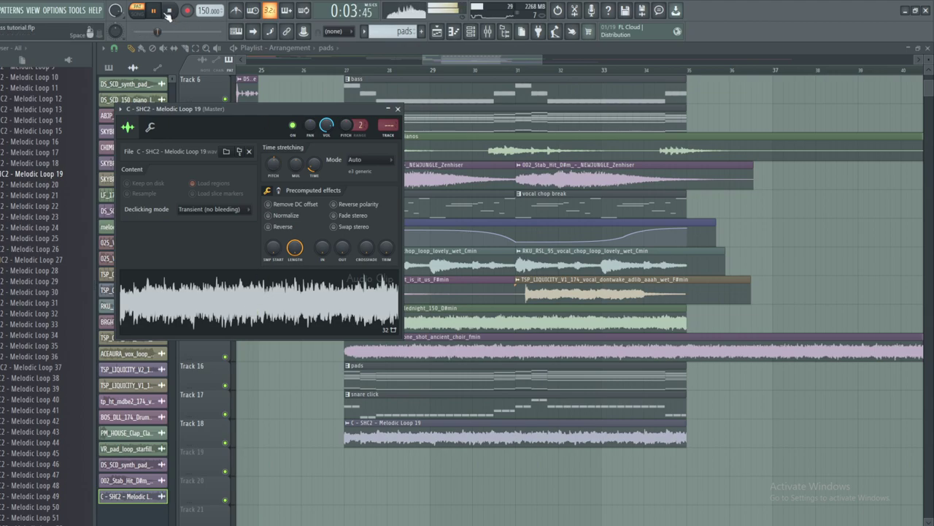
left_click(398, 109)
scroll(394, 109, "left", 1)
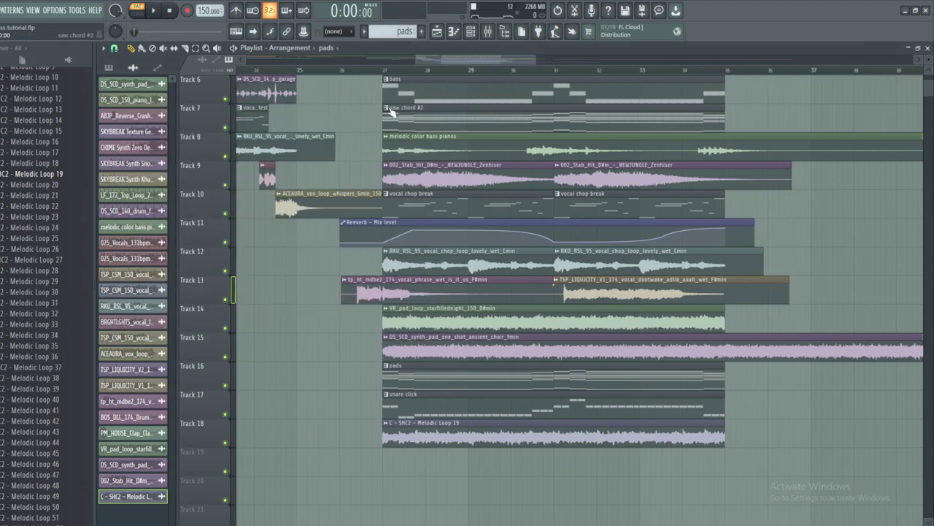
- Play the piano widen pattern and preview the Melodic Loop 19 clip against it
scroll(387, 110, "up", 3)
left_click(389, 167)
left_click(404, 187)
scroll(476, 316, "down", 3)
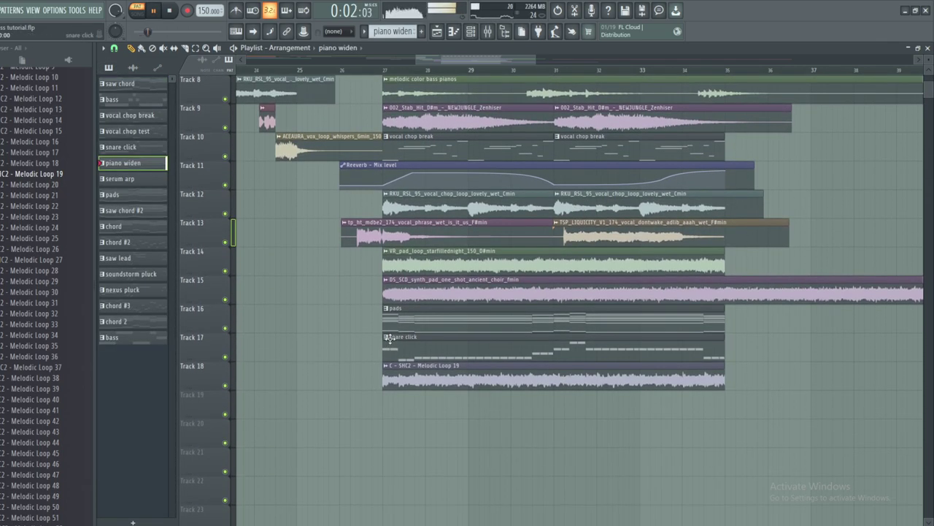
left_click(391, 368)
left_click(405, 384)
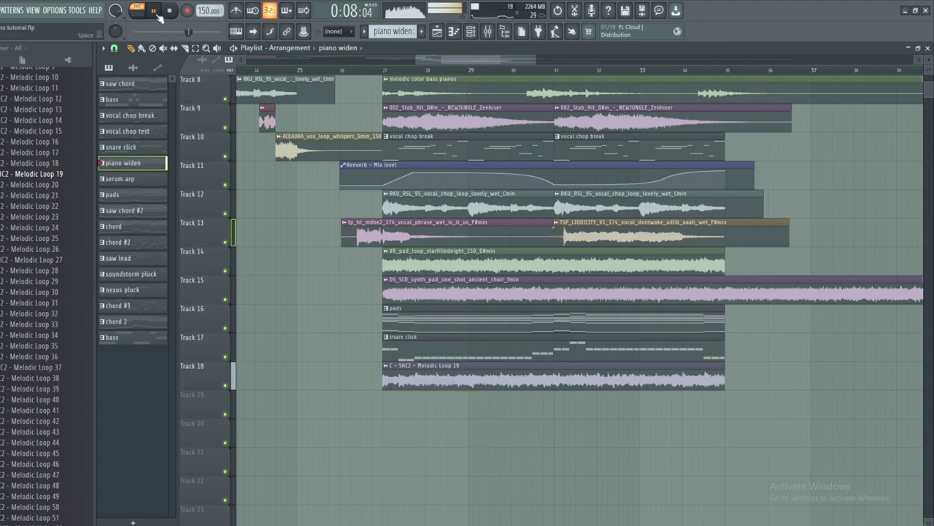
left_click(443, 378)
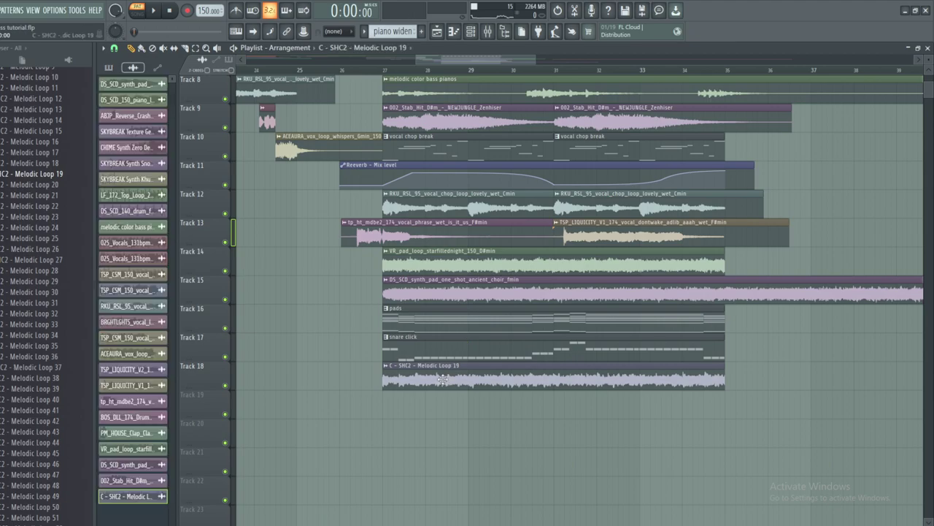
- Duplicate Melodic Loop 19 as a separate audio clip on Tracks 18 and 19 and preview both against the pads pattern
left_click(387, 368)
left_click(121, 109)
left_click(271, 150)
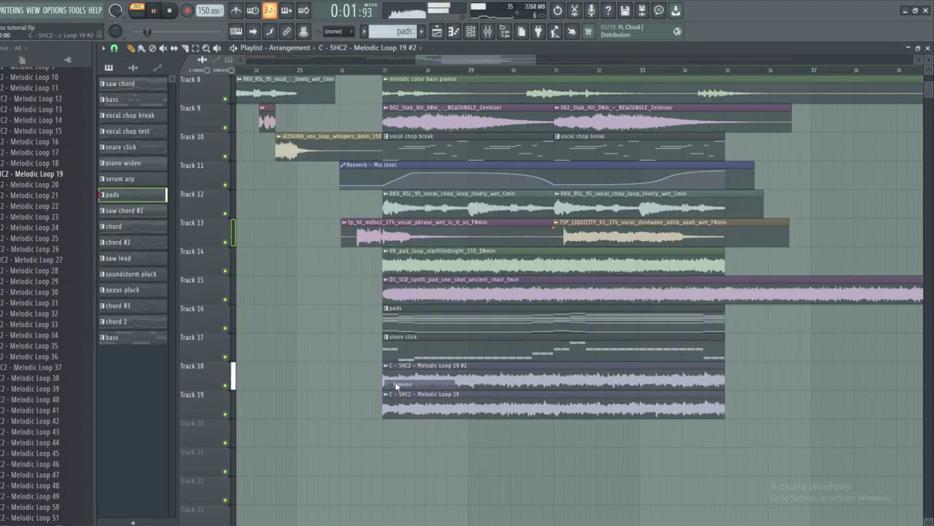
left_click(387, 394)
left_click(392, 404)
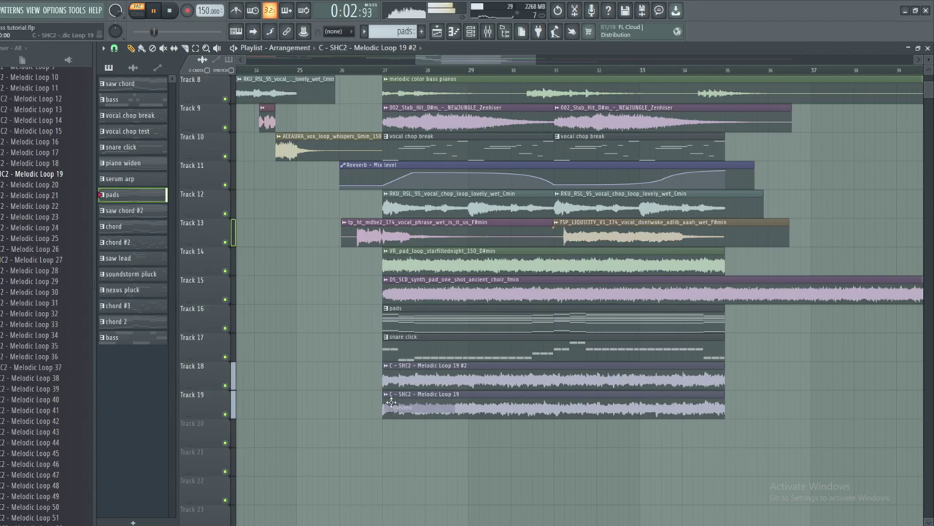
- Adjust the time-stretching pitch of the Track 19 Melodic Loop 19 clip and route it to mixer track 36
left_click(386, 395)
left_click(401, 426)
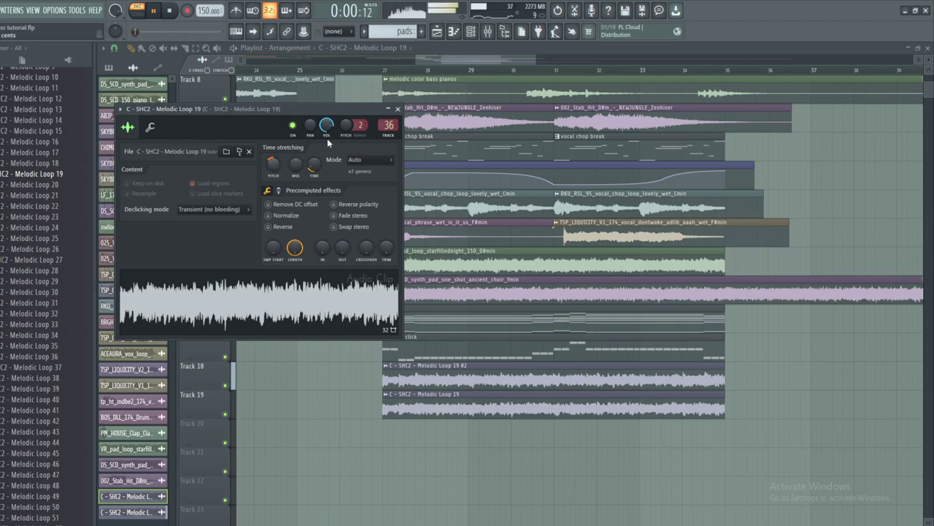
key("space")
key("Escape")
- Load the saved Atmos mixer track state onto mixer track 36 and open its Pro-Q 3
key("F9")
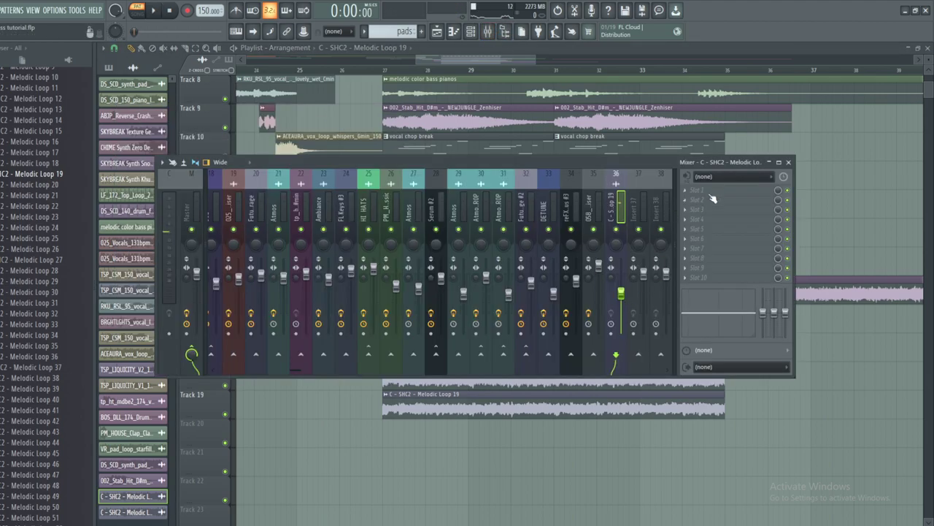
left_click(712, 199)
key("Escape")
right_click(624, 212)
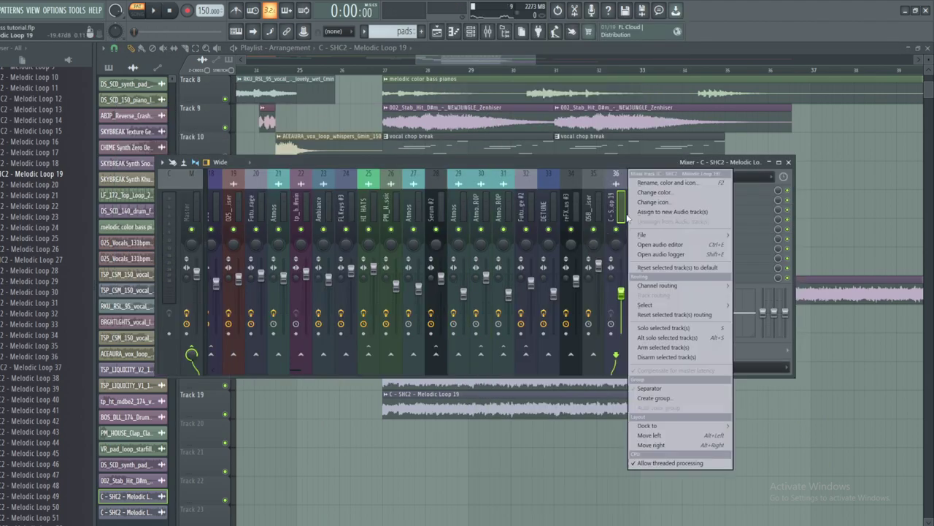
mouse_move(657, 236)
left_click(415, 85)
left_click(719, 191)
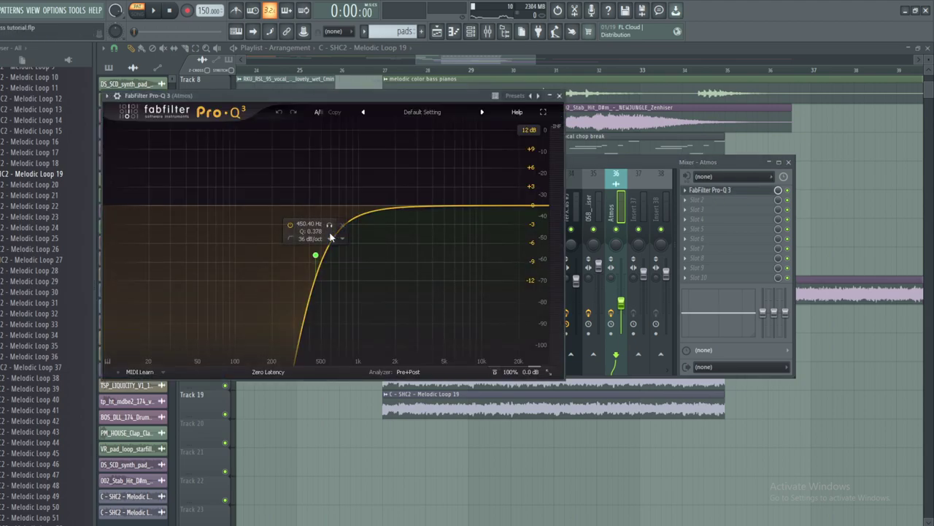
- Lower the Atmos low cut to about 405 Hz with a Q of about 0.32 in Pro-Q 3
mouse_move(316, 255)
left_mouse_down()
mouse_move(301, 245)
mouse_move(310, 263)
left_mouse_up()
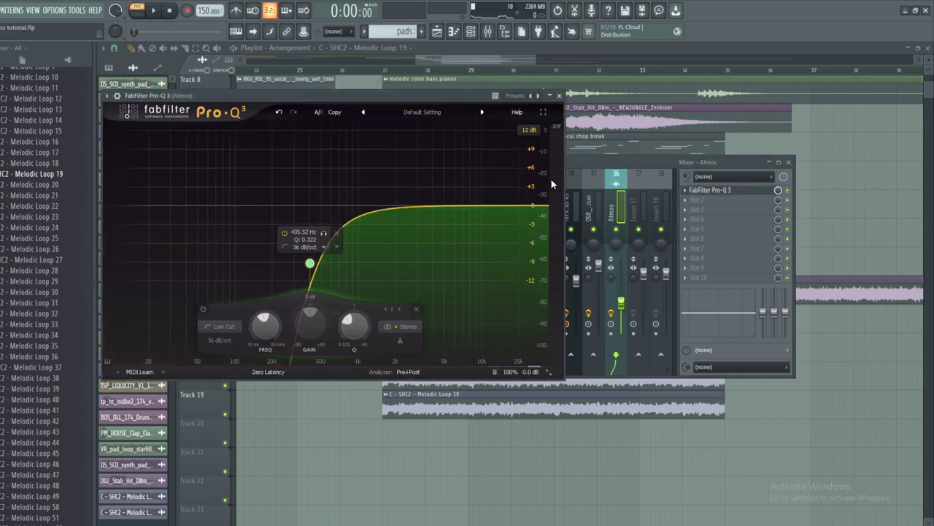
key("F9")
left_click_drag(472, 62, 471, 63)
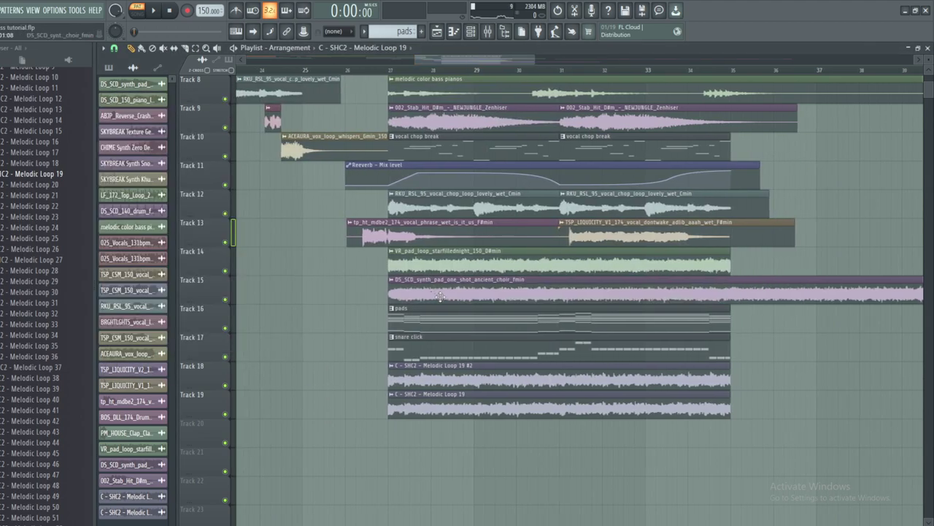
- Audition minor samples from the Virtual Riot atmospheres pack and place G#m_Dreamstep on an empty playlist track near bar 27
scroll(436, 294, "down", 3)
scroll(64, 312, "down", 10)
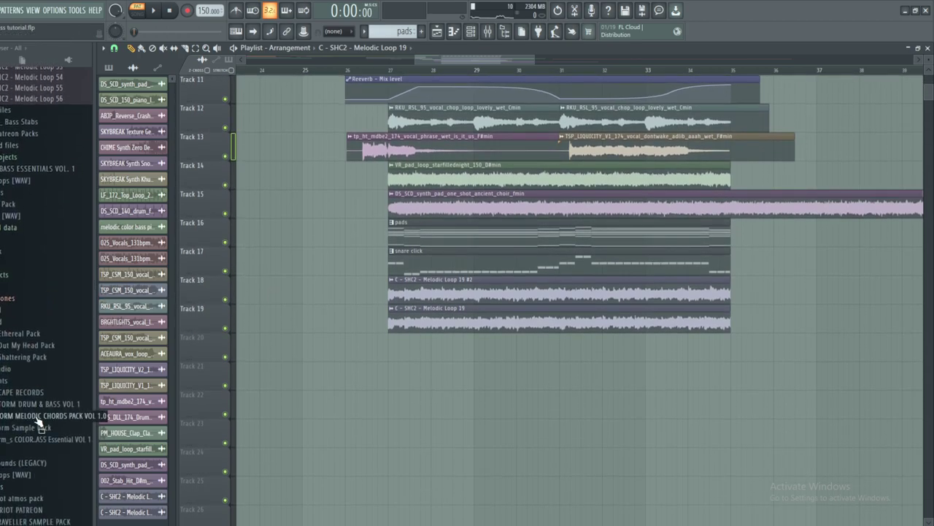
left_click(36, 499)
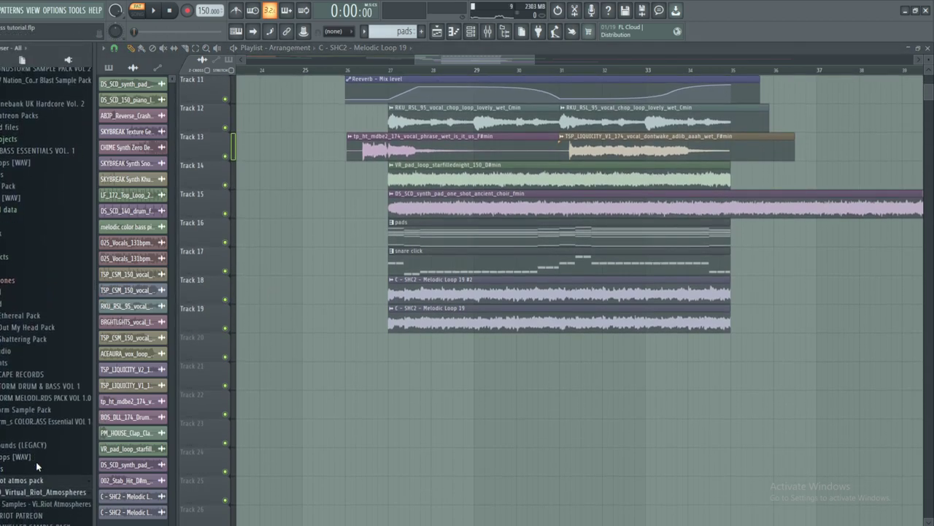
left_click(41, 502)
left_click(36, 501)
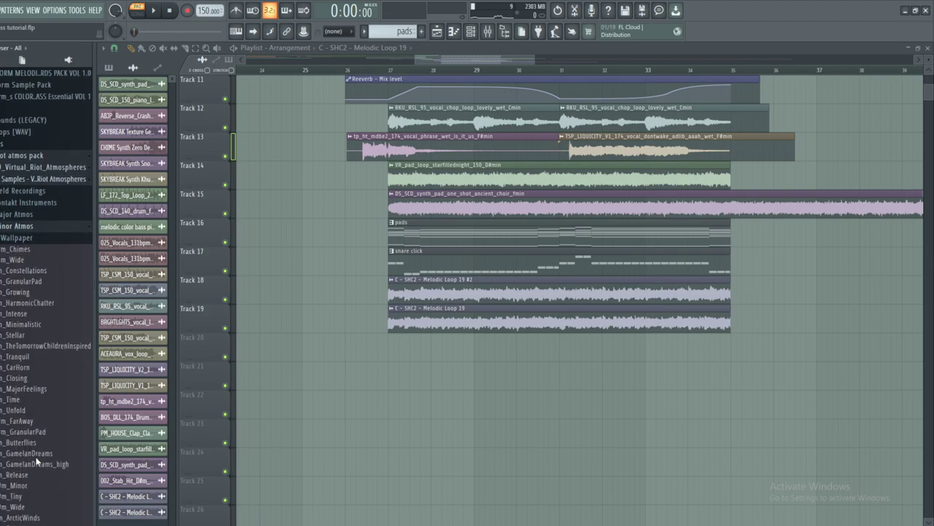
scroll(37, 460, "down", 10)
left_click(31, 362)
left_click(34, 384)
left_click(39, 371)
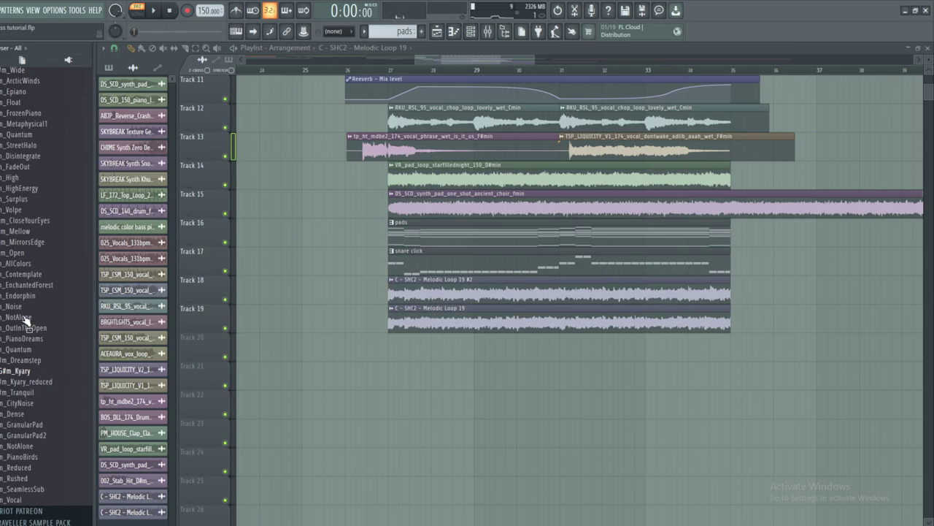
left_click_drag(17, 362, 388, 404)
- Route the G#m_Dreamstep channel to a free mixer track and move its clip up to Track 20
left_click(386, 395)
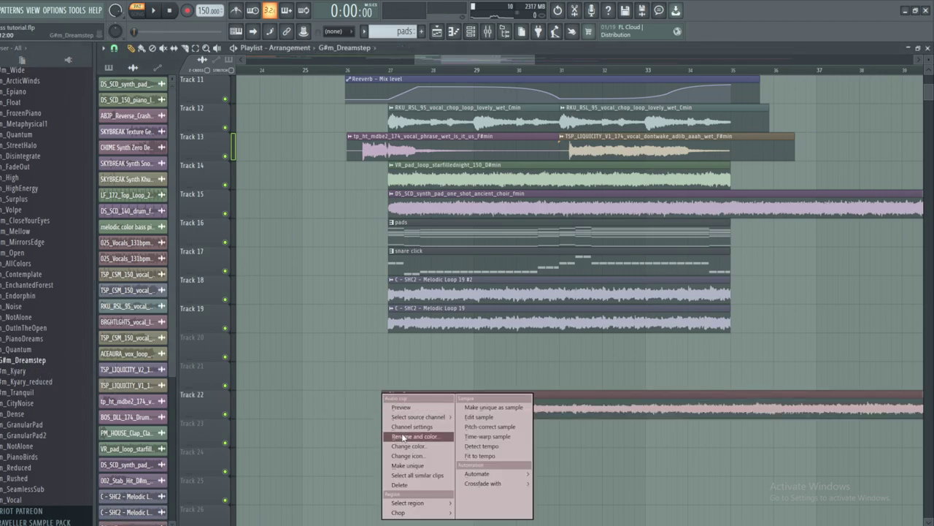
left_click(405, 427)
left_click(156, 156)
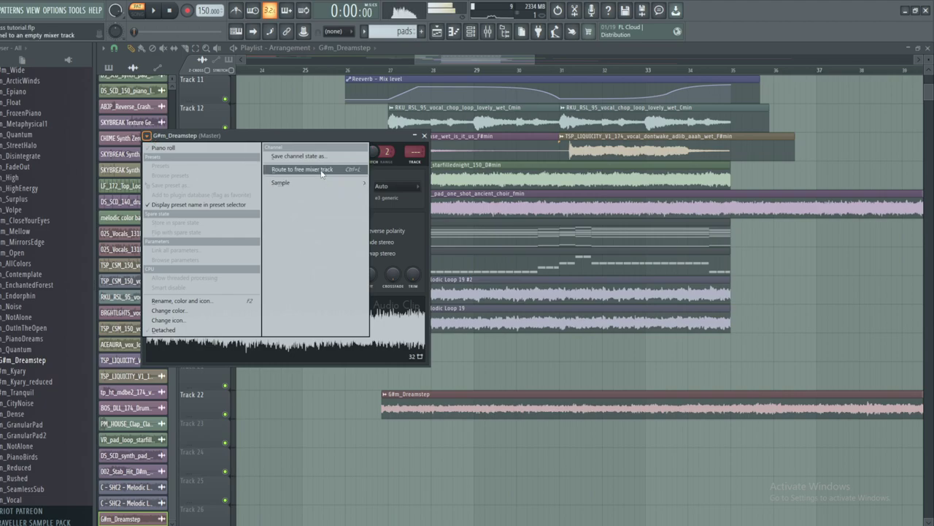
left_click(386, 173)
left_click_drag(406, 410, 409, 352)
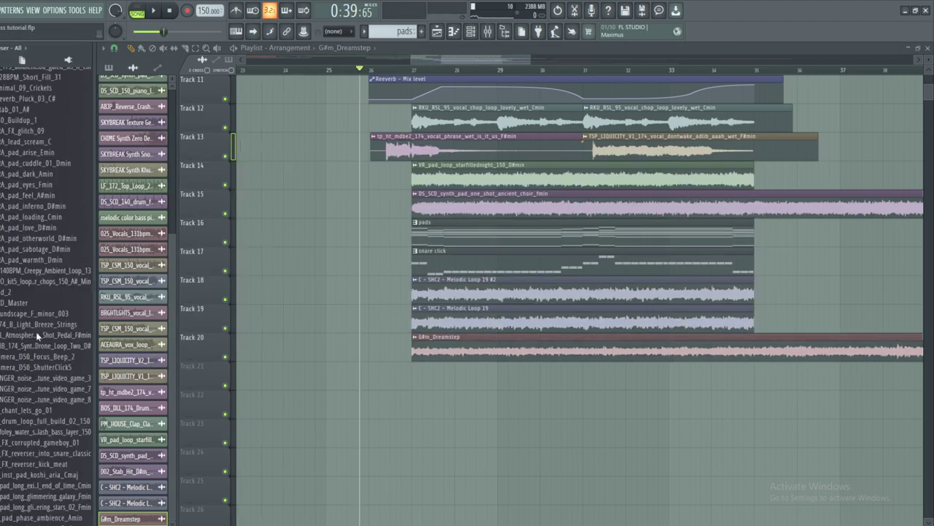
- Place the CHIME_FX_reverser_kick_meat sample on Track 2 just before bar 27 and open its channel settings
scroll(36, 330, "down", 3)
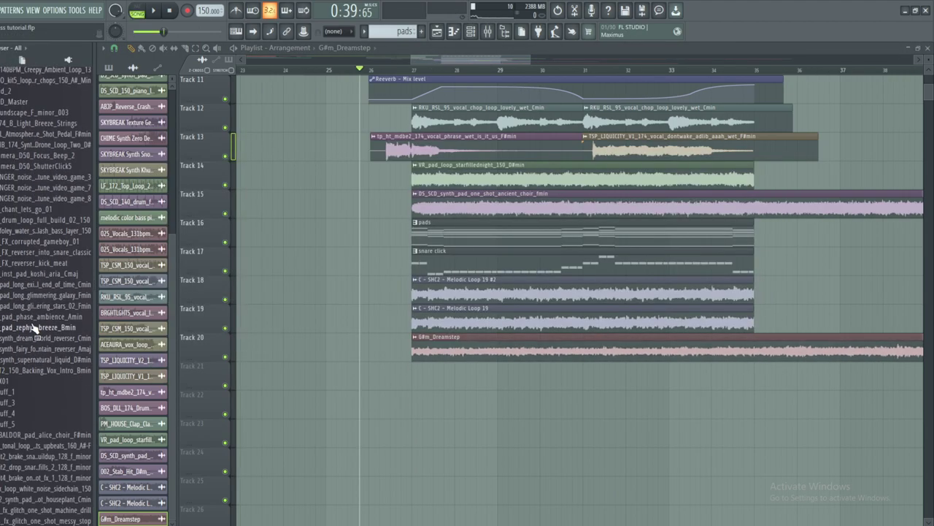
left_click_drag(54, 269, 404, 129)
scroll(366, 340, "up", 5)
left_click(405, 109)
left_click(429, 146)
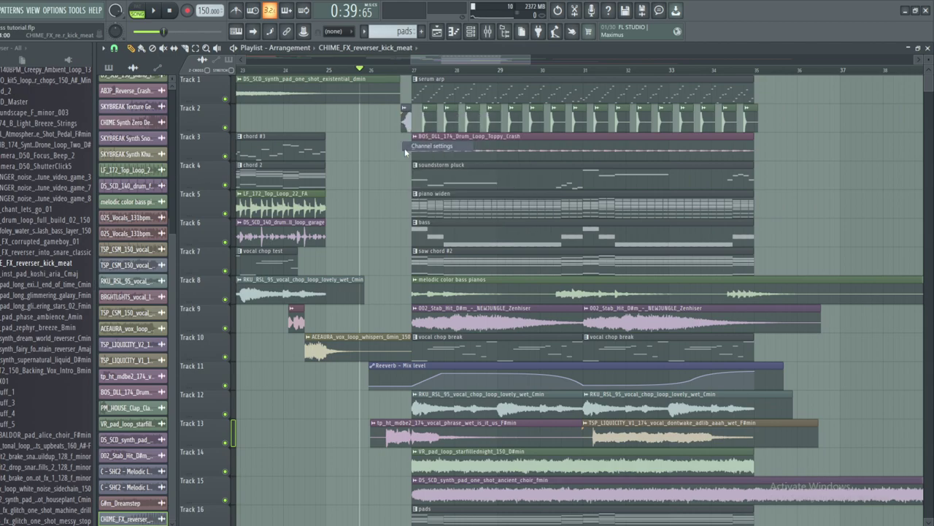
- Play the arrangement from shortly before bar 27 and listen to the drop with the added layers
left_click(384, 70)
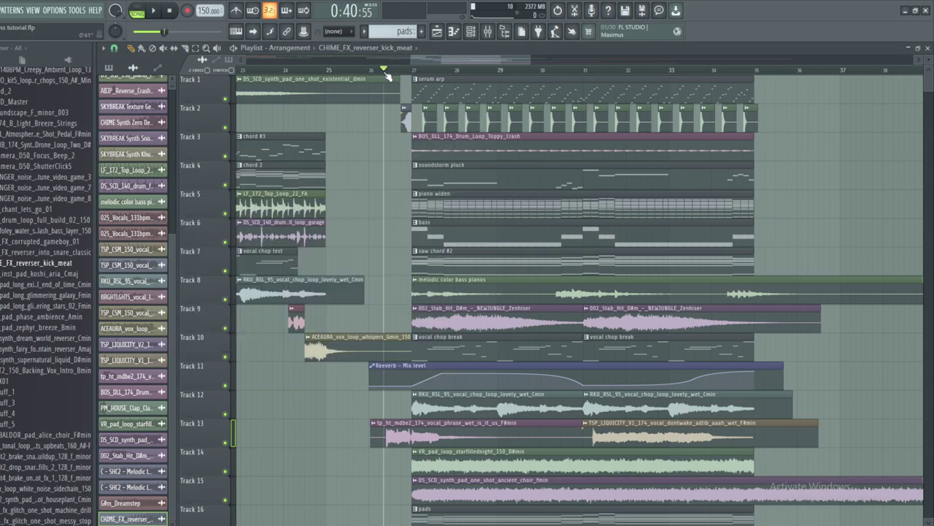
left_click(154, 12)
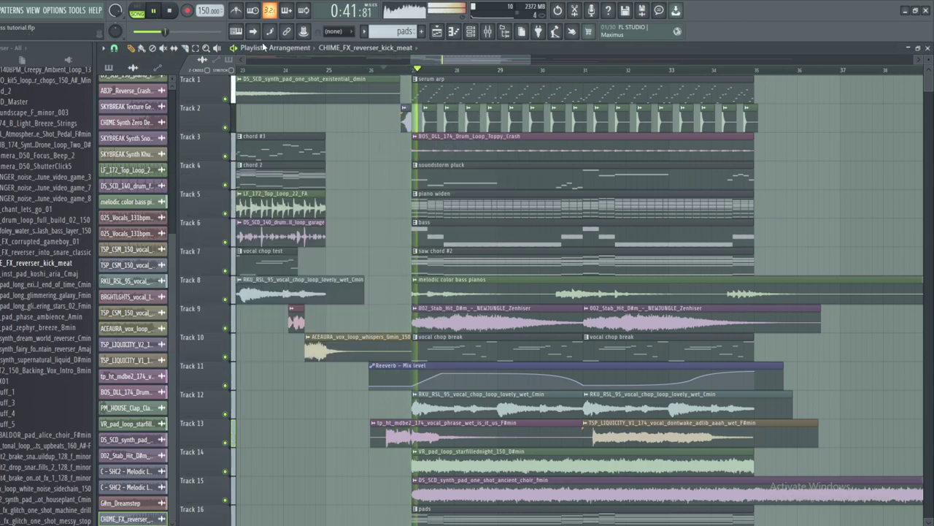
left_click_drag(441, 60, 447, 60)
scroll(519, 248, "down", 7)
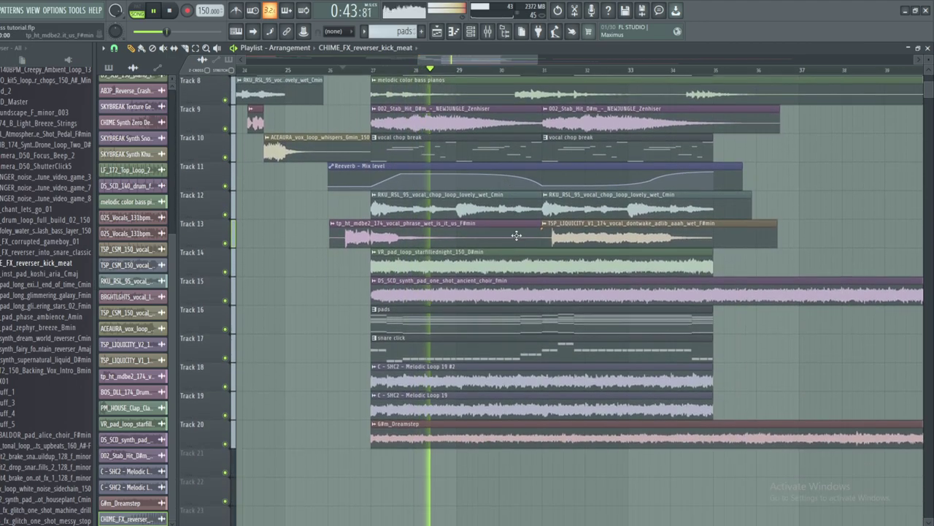
left_click_drag(507, 59, 519, 60)
- Raise the low cut in the Future Garage #2 Pro-Q 3 and add a bell boost of about 2.3 dB near 515 Hz
left_click(487, 33)
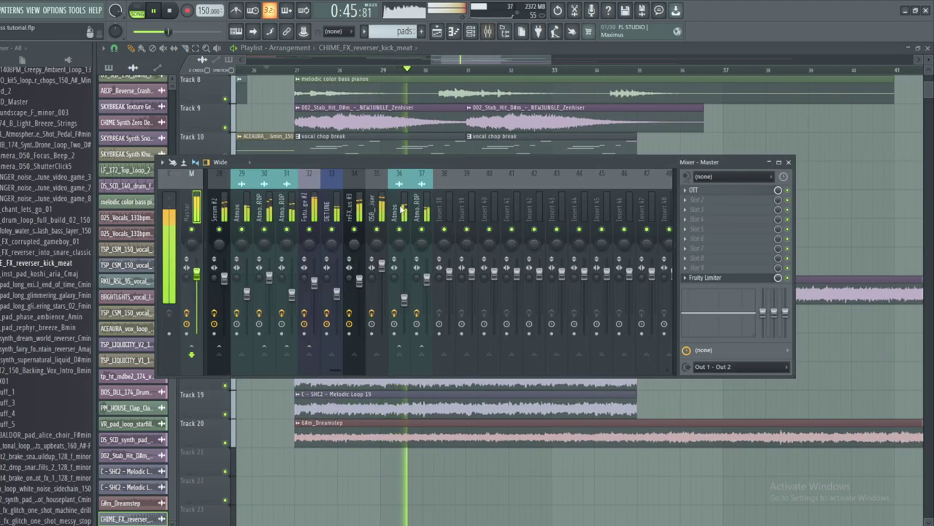
scroll(401, 210, "up", 3)
left_click(374, 212)
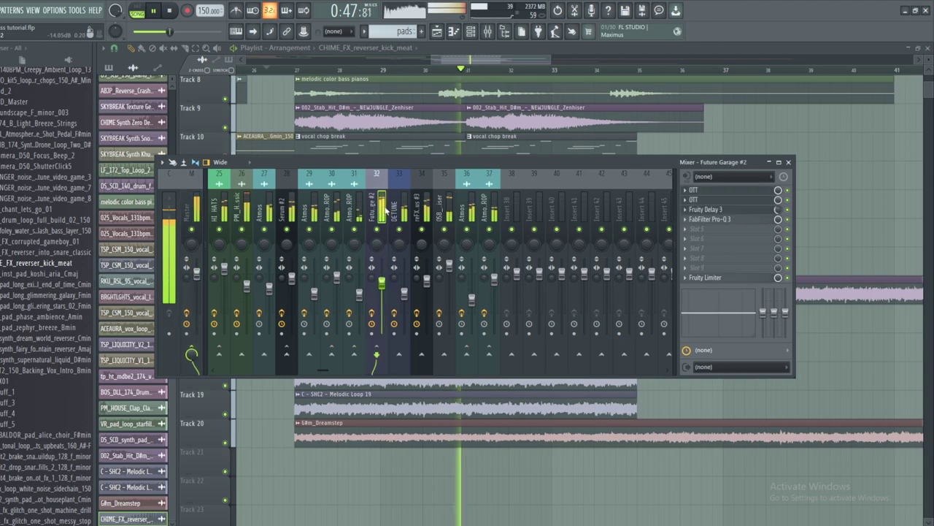
left_click(735, 220)
mouse_move(314, 257)
left_mouse_down()
mouse_move(328, 232)
mouse_move(326, 245)
left_mouse_up()
left_click_drag(338, 202, 350, 217)
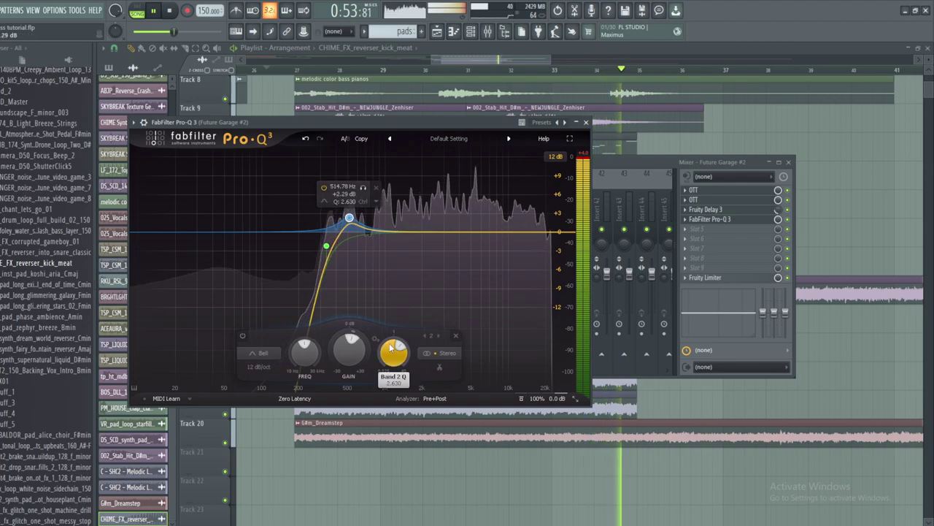
left_click_drag(394, 347, 388, 359)
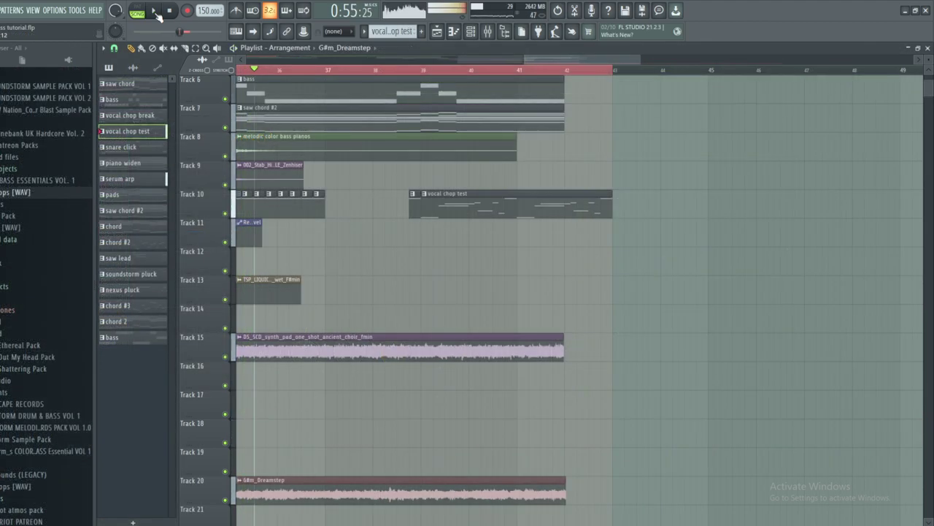
- Place a Future Garage channel volume automation clip on Track 12 from bar 35, shaped as a dip followed by a gradual rise
scroll(562, 79, "up", 3)
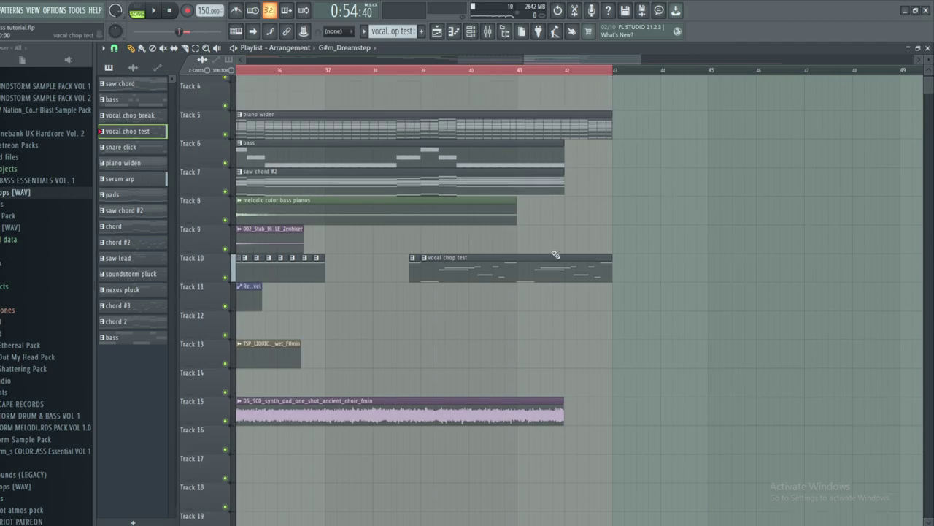
left_click_drag(574, 58, 532, 73)
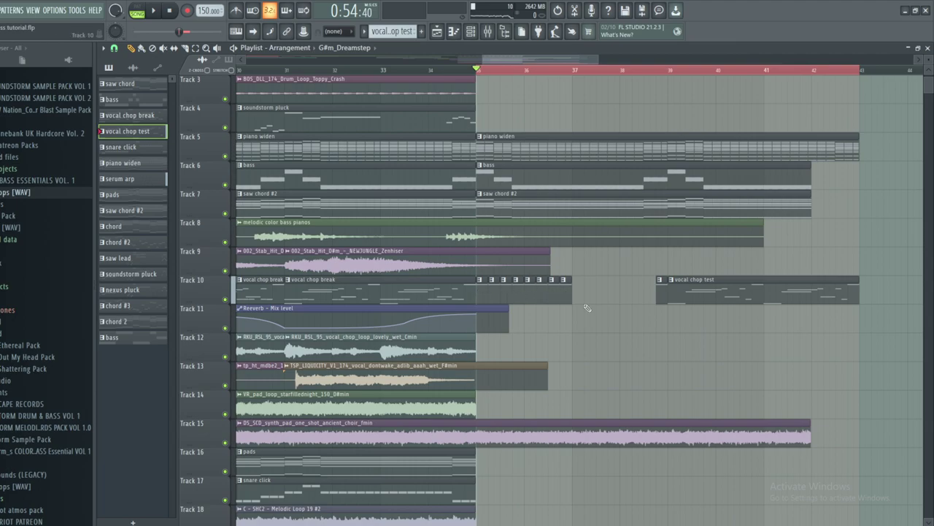
scroll(536, 331, "down", 10)
left_click_drag(542, 377, 541, 331)
scroll(560, 277, "up", 9)
left_click_drag(565, 57, 581, 79)
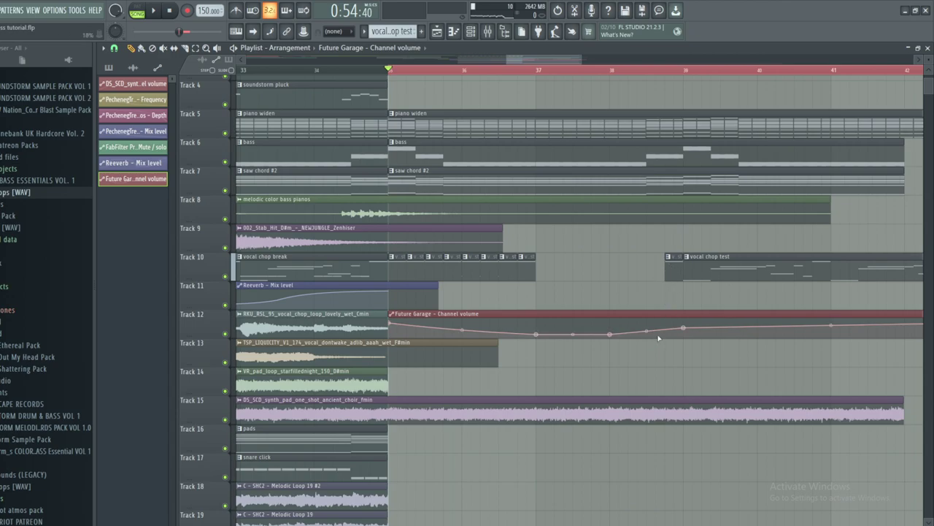
left_click_drag(528, 61, 544, 60)
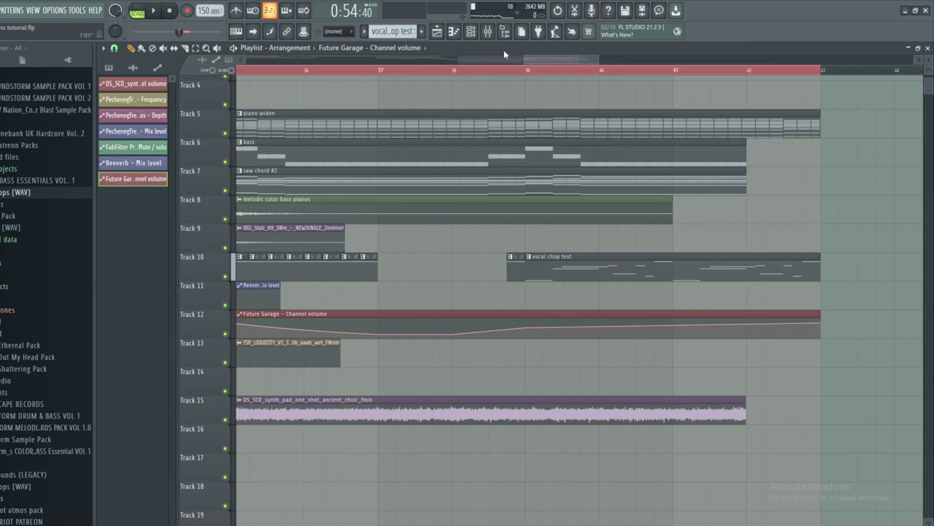
left_click_drag(524, 59, 500, 59)
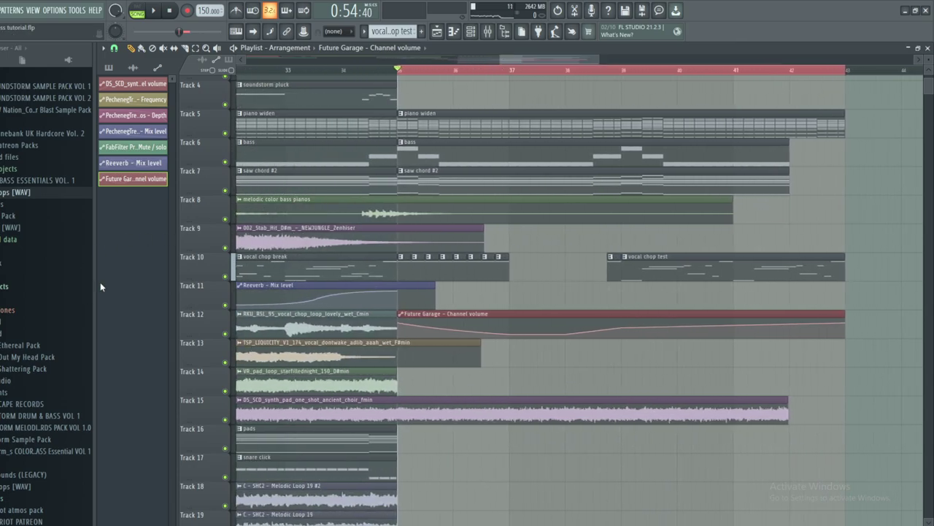
- Audition build-up samples in the browser and place DS_SCD_150_drum_full_build_demolition on Track 4 at bar 35
scroll(616, 148, "up", 3)
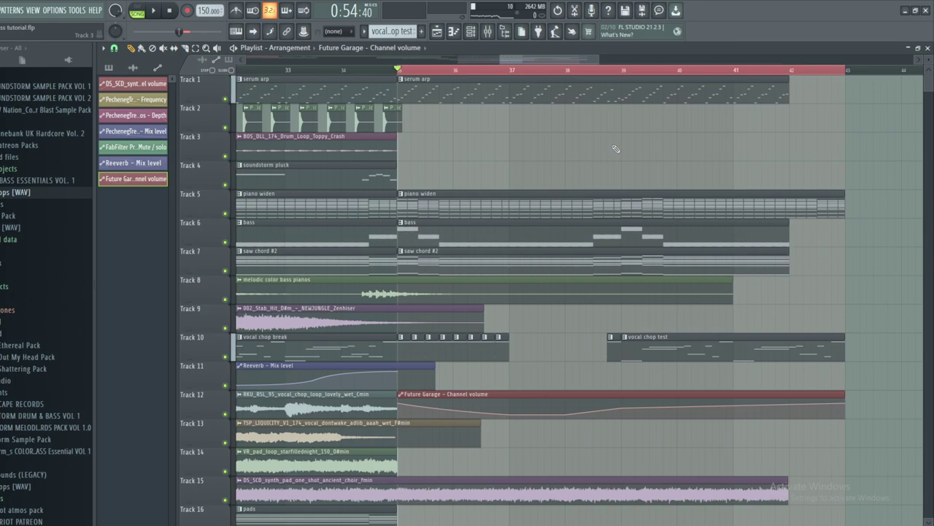
scroll(14, 387, "down", 6)
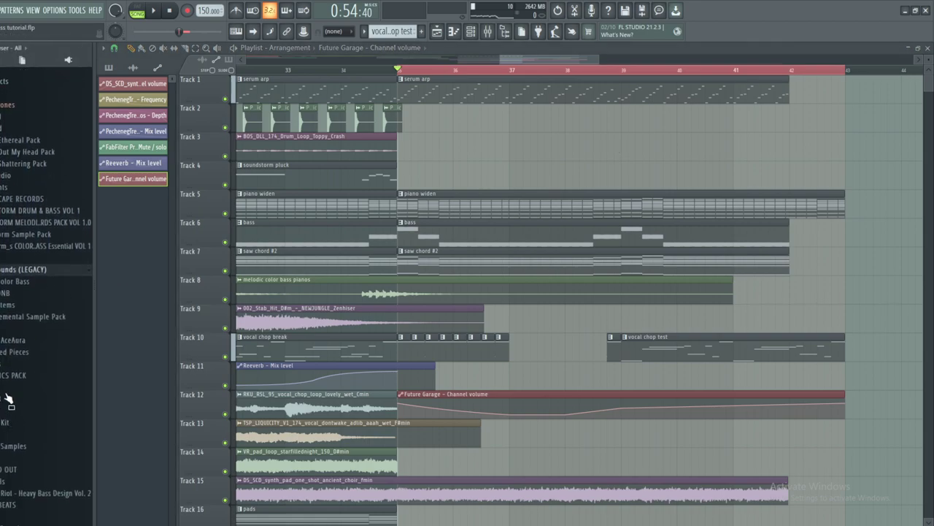
left_click(9, 390)
scroll(9, 387, "down", 4)
left_click(20, 312)
scroll(32, 228, "down", 1)
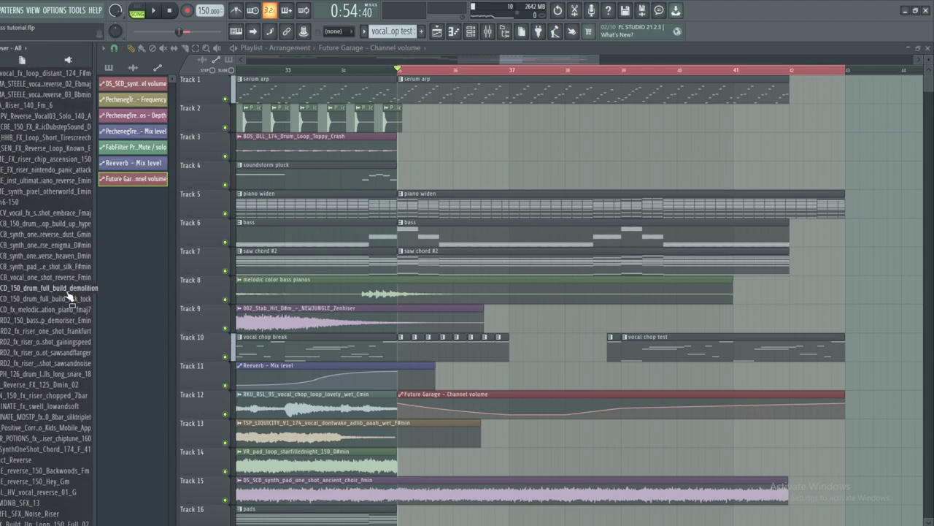
scroll(66, 292, "down", 2)
scroll(65, 289, "down", 2)
scroll(65, 281, "up", 2)
left_click(57, 236)
left_click_drag(57, 225, 403, 173)
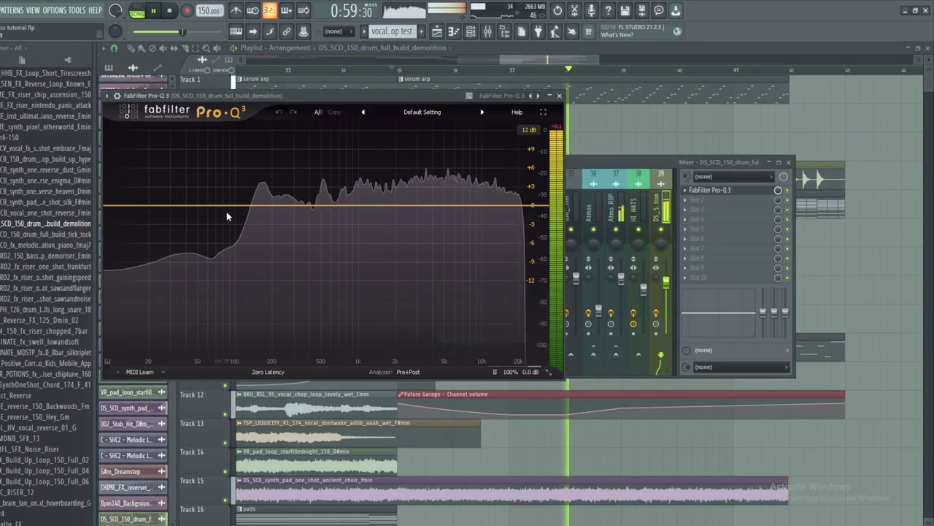
- Add a 72 dB/oct low cut at about 46 Hz with a Q of about 0.51 to the drum build's Pro-Q 3
left_click_drag(227, 211, 226, 232)
right_click(227, 232)
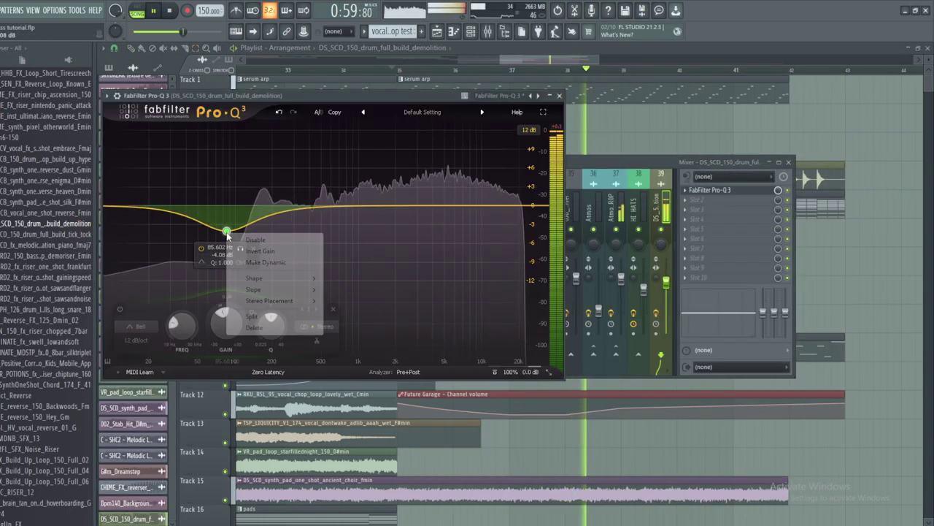
mouse_move(263, 279)
left_click(344, 304)
left_click(136, 340)
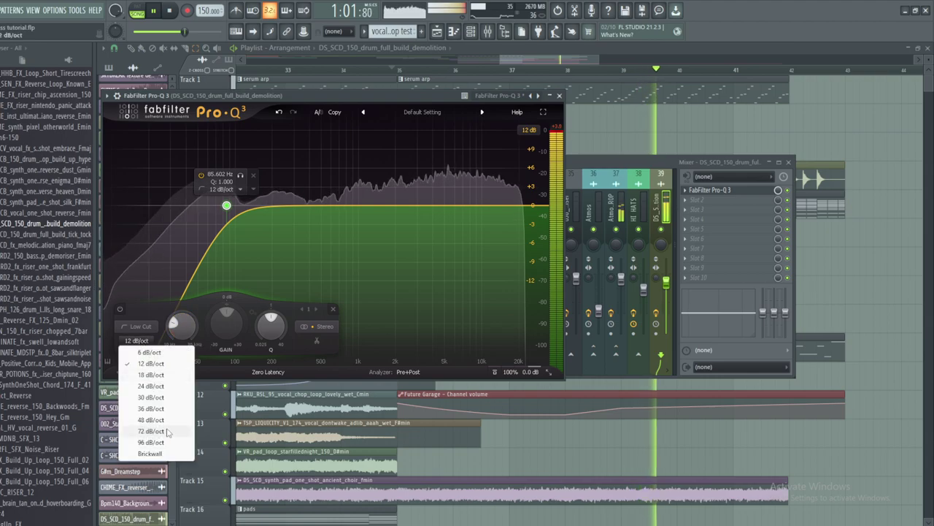
left_click(167, 431)
left_click_drag(226, 205, 193, 240)
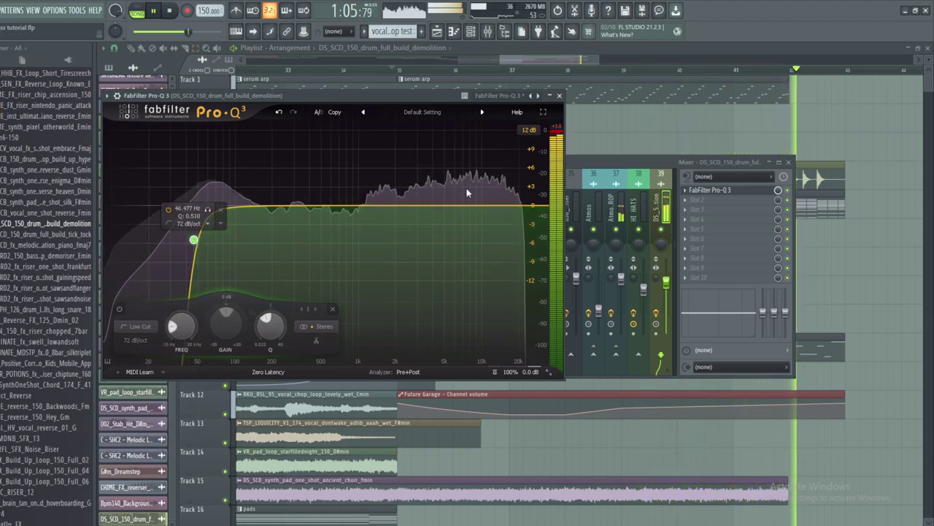
left_click(559, 95)
key("F9")
key("space")
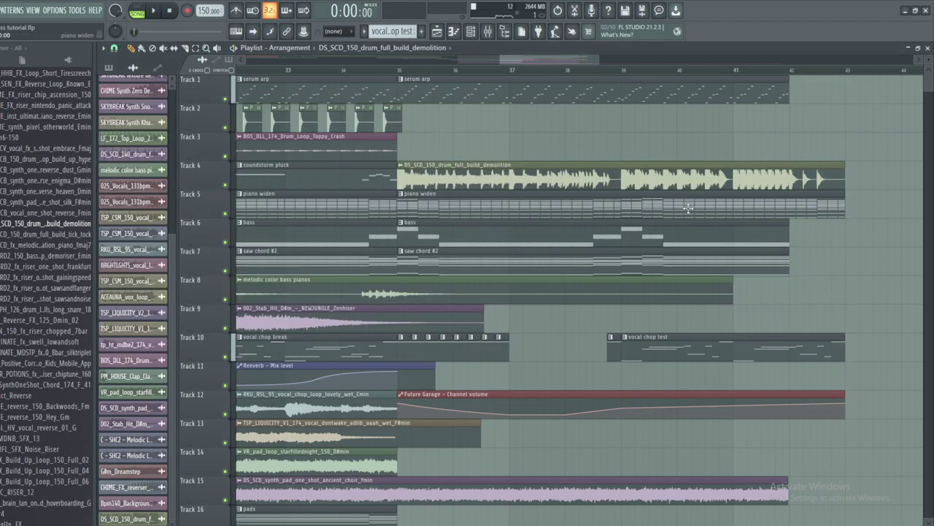
- Select the piano widen pattern, open the FL Keys #3 piano roll and insert a new empty pattern
left_click(753, 210)
left_click(471, 33)
right_click(406, 221)
left_click(511, 234)
right_click(389, 26)
left_click(480, 134)
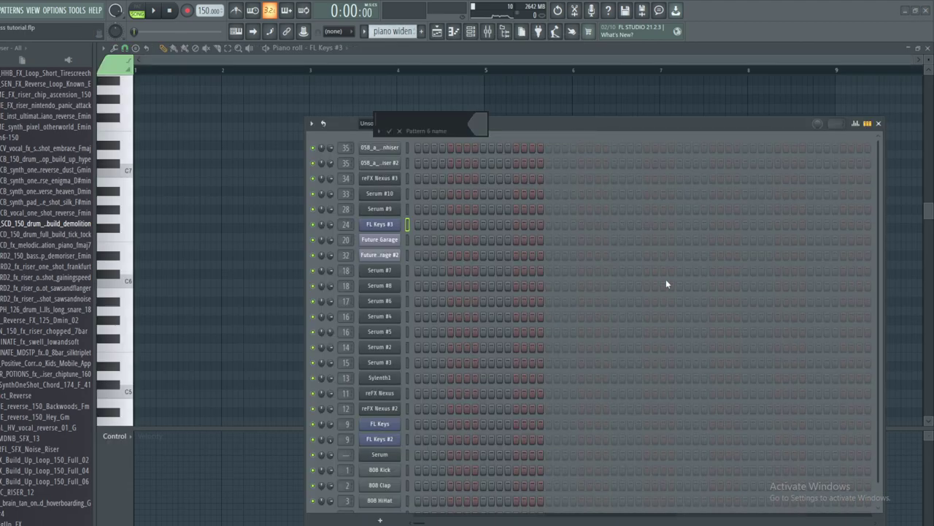
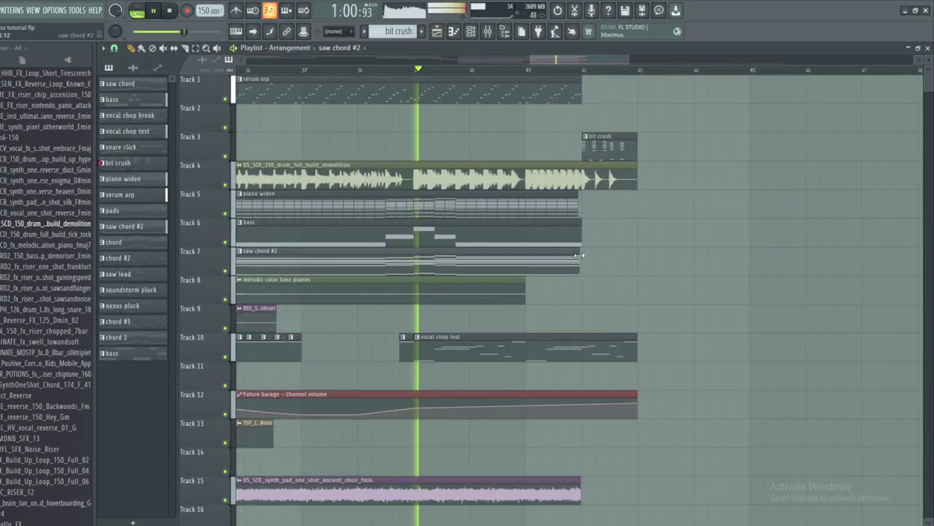
- Trim the Track 6 bass clip to end just before bar 42 and the Track 4 drum build clip to end at bar 42
left_click_drag(582, 238, 577, 238)
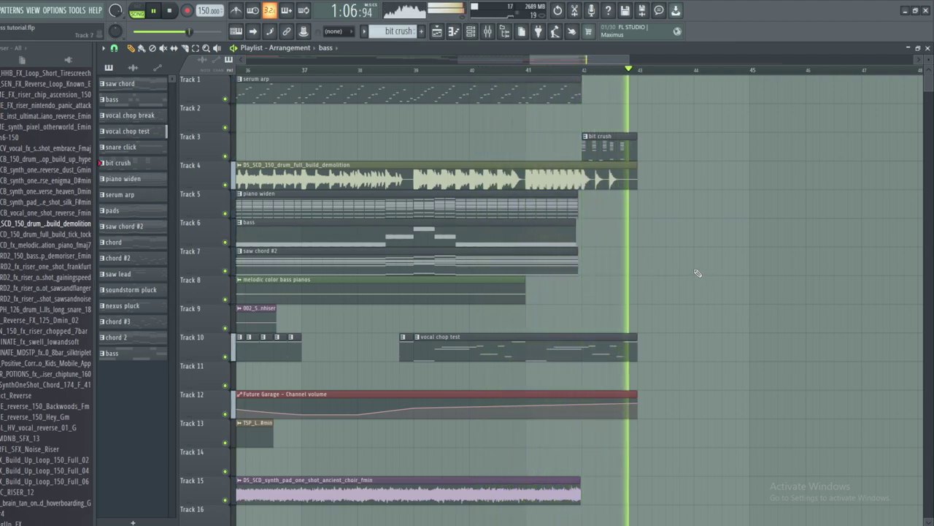
left_click(156, 13)
left_click_drag(637, 177, 582, 178)
left_click(537, 70)
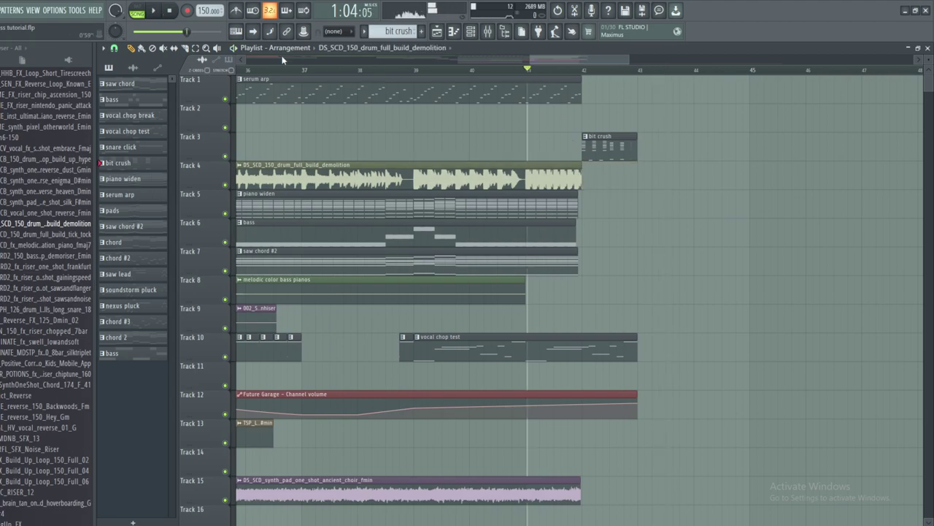
- Play the end of the build-up through the bit crush section and stop playback
left_click(154, 11)
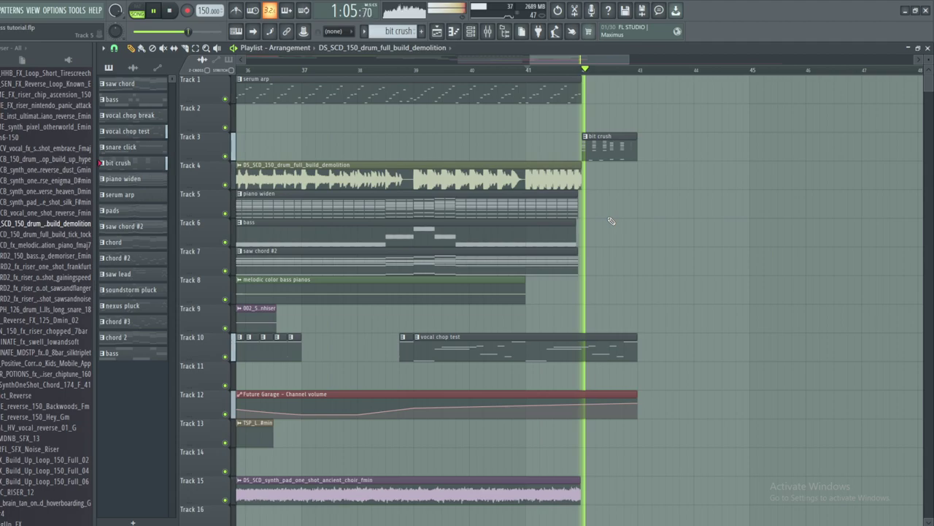
left_click(154, 11)
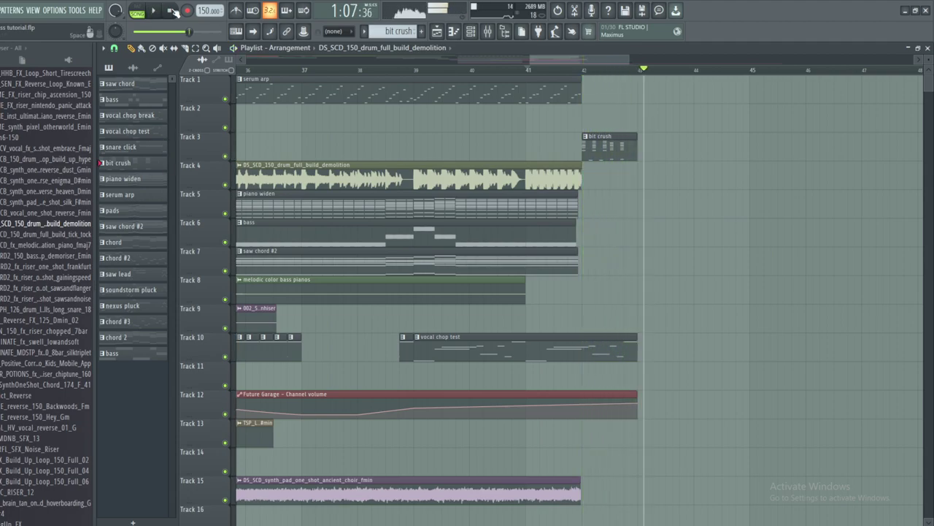
left_click(173, 11)
- Select the playlist time range from bar 35 to bar 43
scroll(531, 78, "down", 3)
scroll(531, 78, "left", 2)
scroll(709, 282, "up", 3)
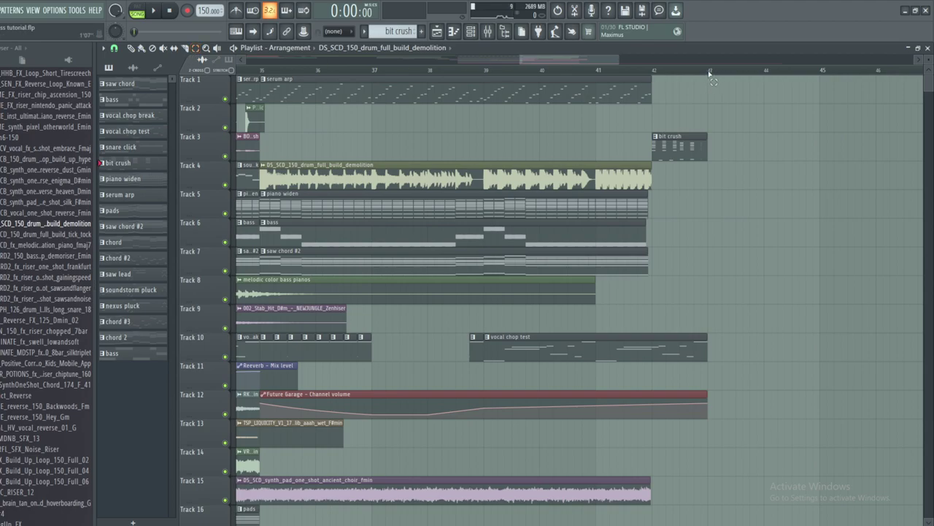
left_click_drag(709, 75, 280, 86)
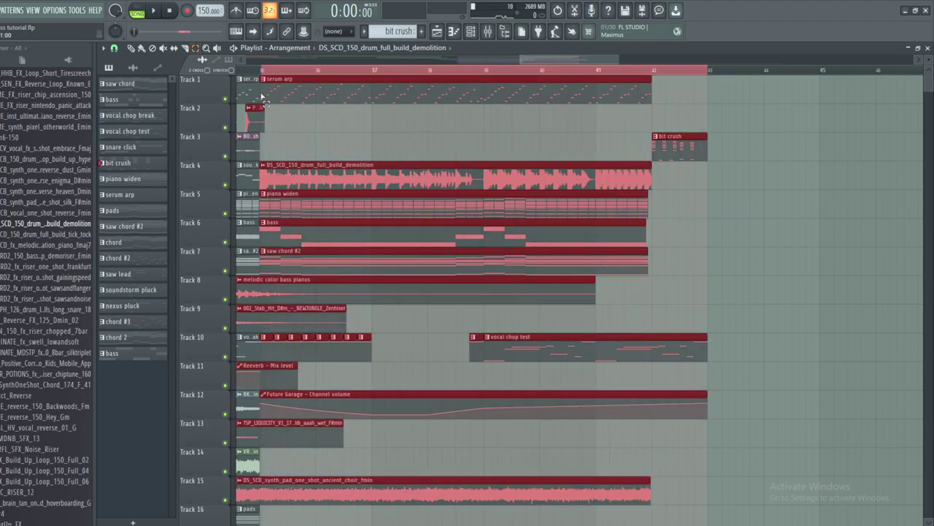
key("space")
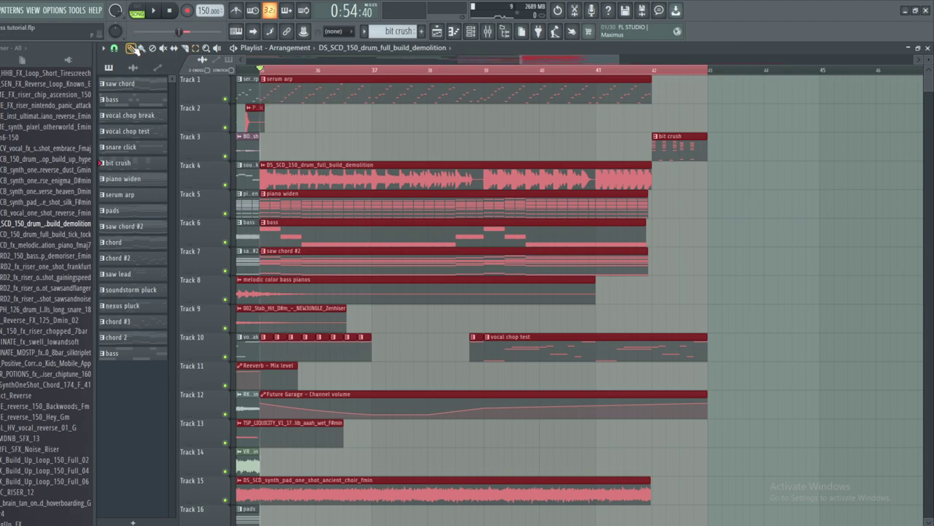
- Place another BOS_DLL_174_Drum_Loop_Toppy_Crash clip on Track 3 from bar 35 to bar 42, moving the bit crush clip up to Track 2
left_click(247, 149)
left_click(264, 150)
mouse_move(264, 151)
left_mouse_down()
mouse_move(267, 115)
mouse_move(261, 151)
left_mouse_up()
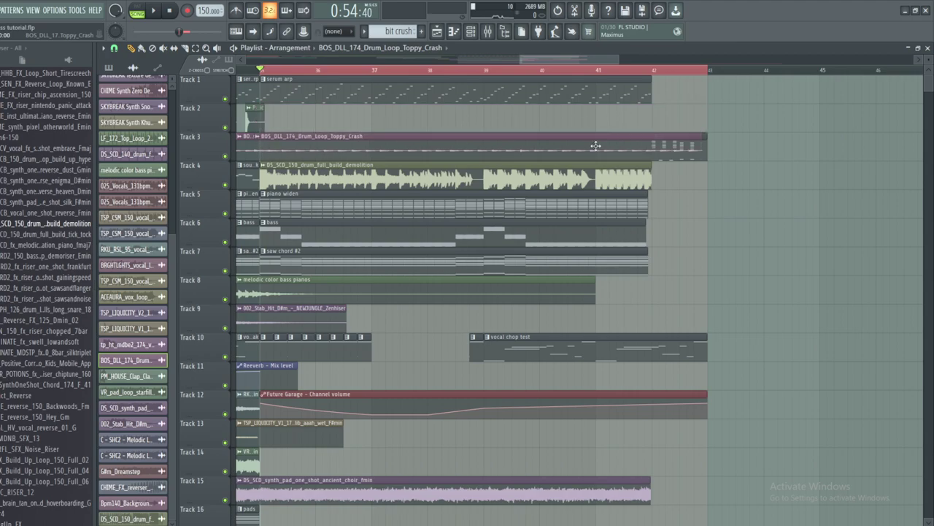
left_click_drag(595, 146, 596, 174)
left_click_drag(657, 139, 659, 109)
left_click_drag(672, 168, 654, 146)
- Add Fruity Parametric EQ 2 in the Master mixer track's slot 2
left_click(487, 30)
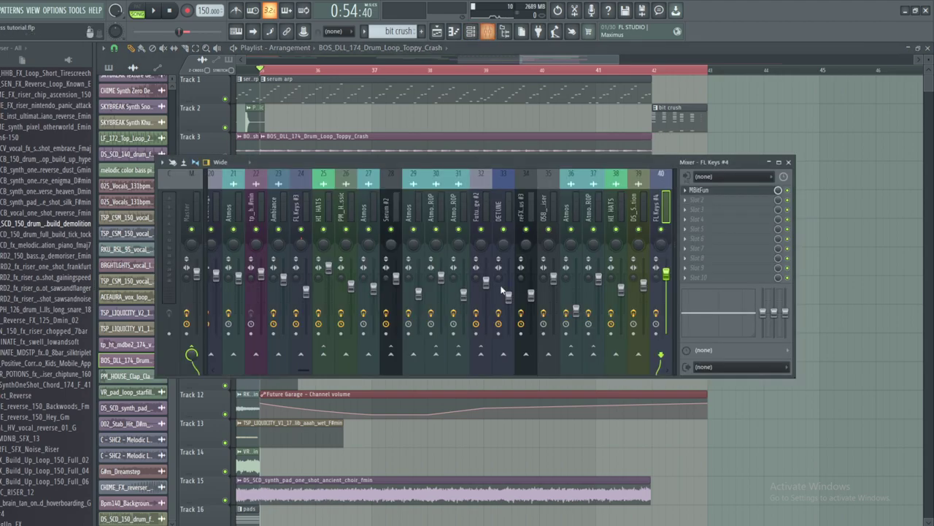
left_click(203, 210)
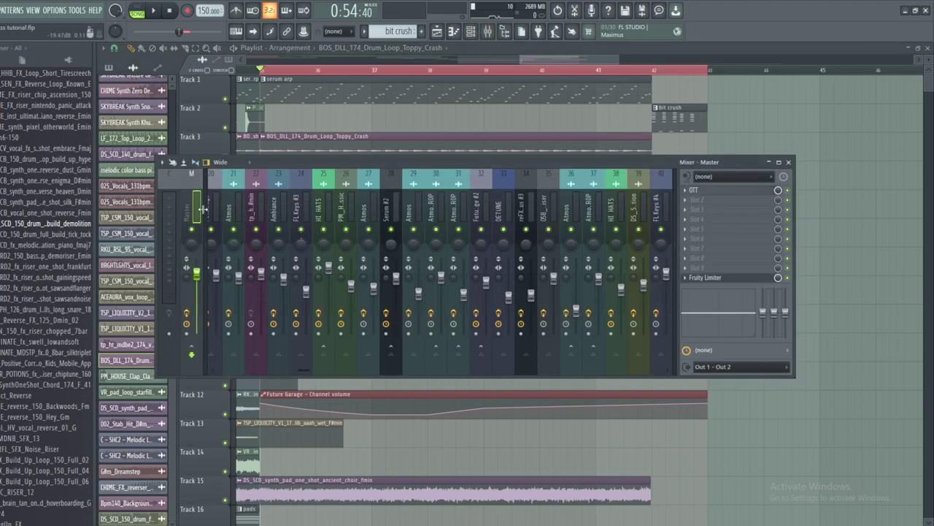
left_click(714, 200)
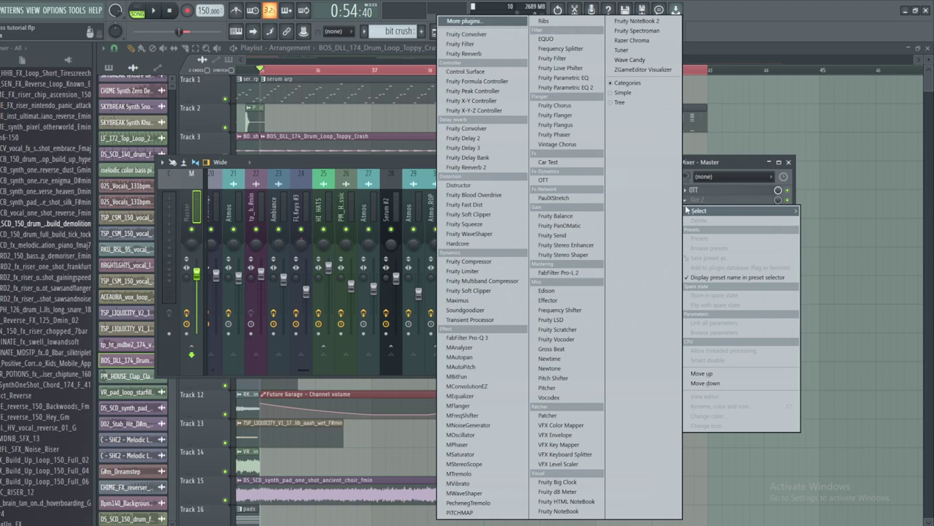
left_click(565, 87)
left_click_drag(303, 148, 424, 134)
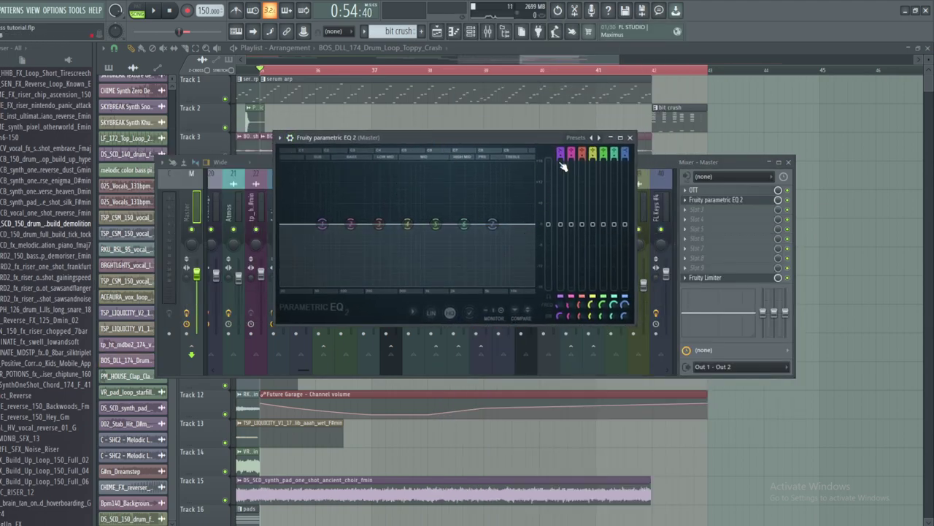
- Set band 1 of the Master EQ to high pass and lower its frequency to nearly the minimum
mouse_move(561, 152)
left_mouse_down()
mouse_move(560, 178)
mouse_move(561, 170)
left_mouse_up()
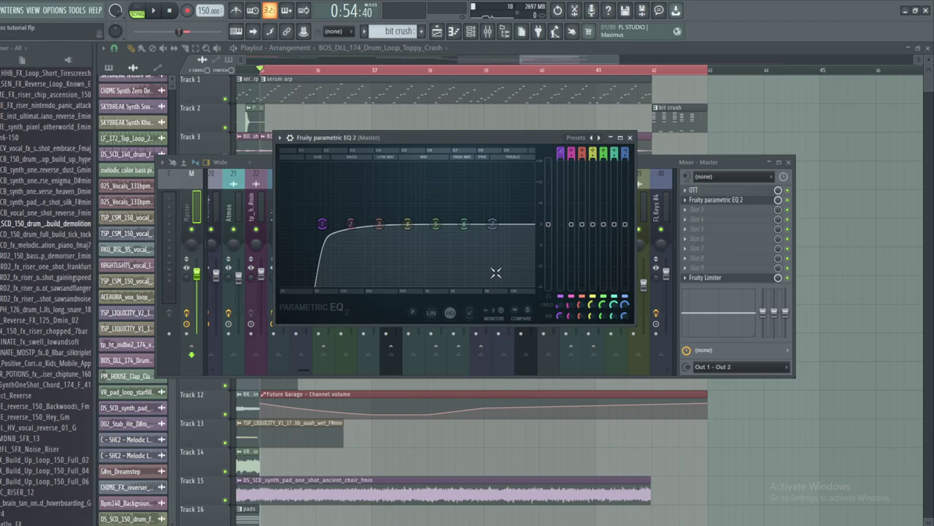
left_click_drag(318, 224, 285, 223)
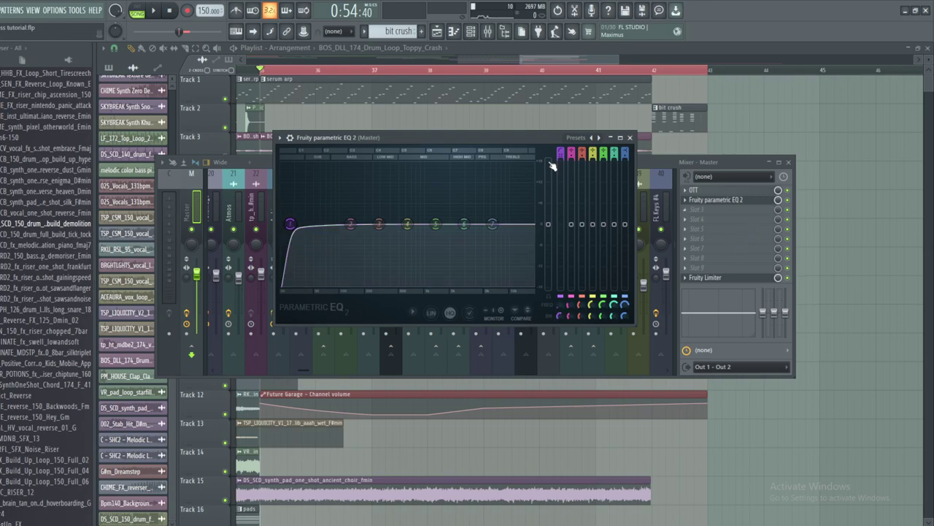
left_click_drag(514, 137, 586, 116)
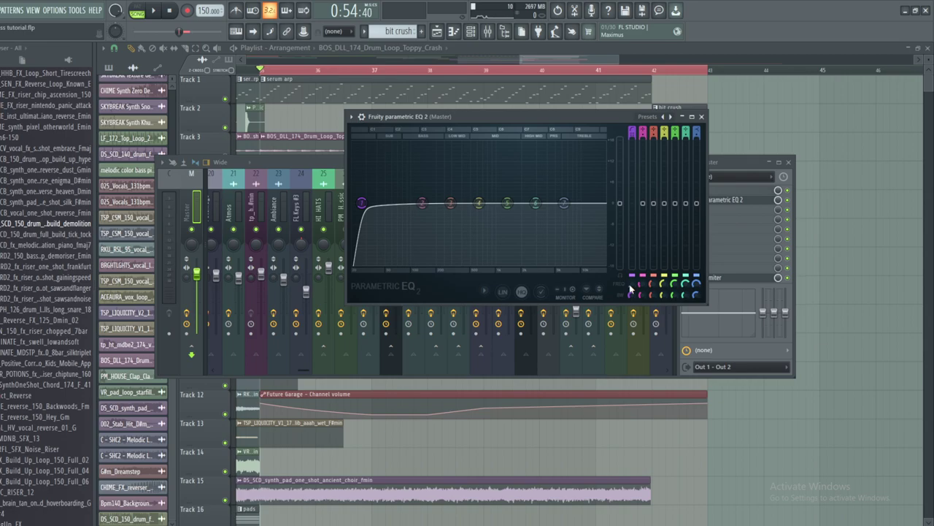
mouse_move(362, 203)
left_mouse_down()
mouse_move(389, 203)
mouse_move(352, 203)
left_mouse_up()
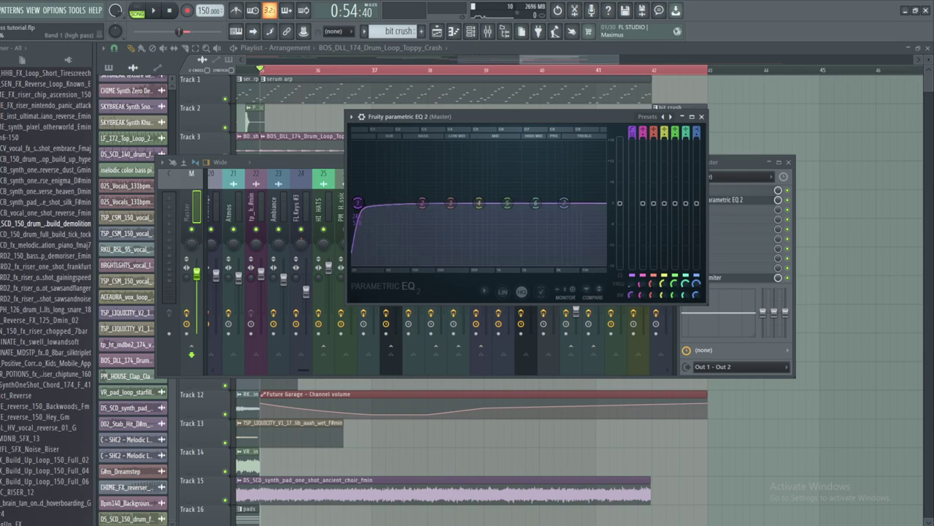
- Create an automation clip for the Master EQ's band 1 frequency spanning bars 35 to 43
right_click(631, 291)
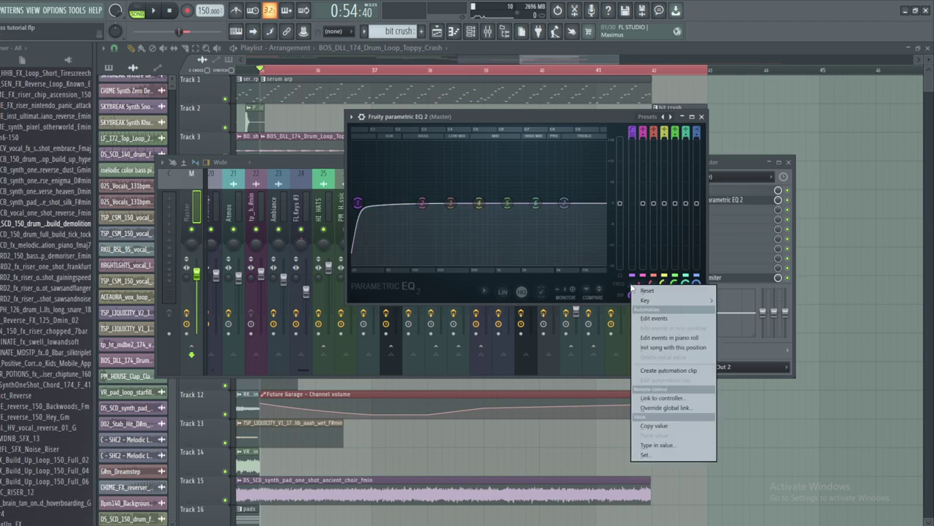
left_click(668, 370)
left_click(549, 60)
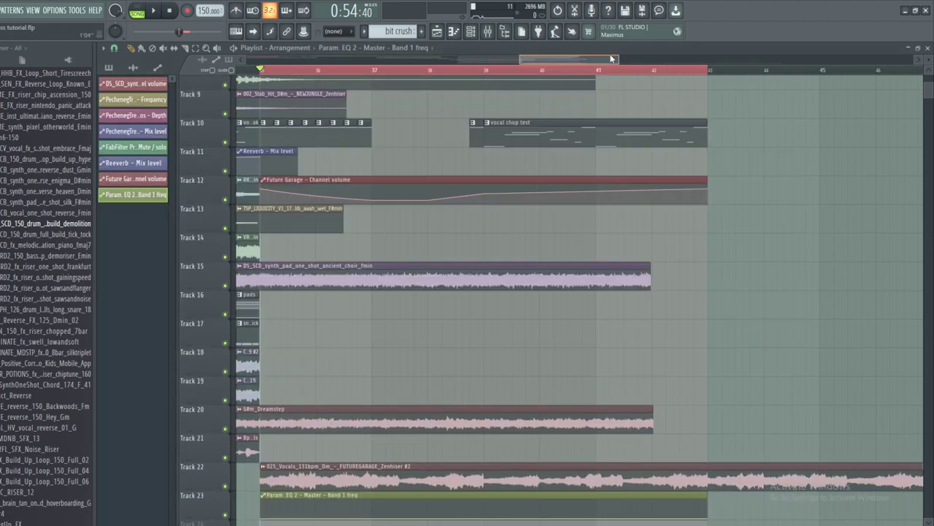
scroll(661, 198, "down", 7)
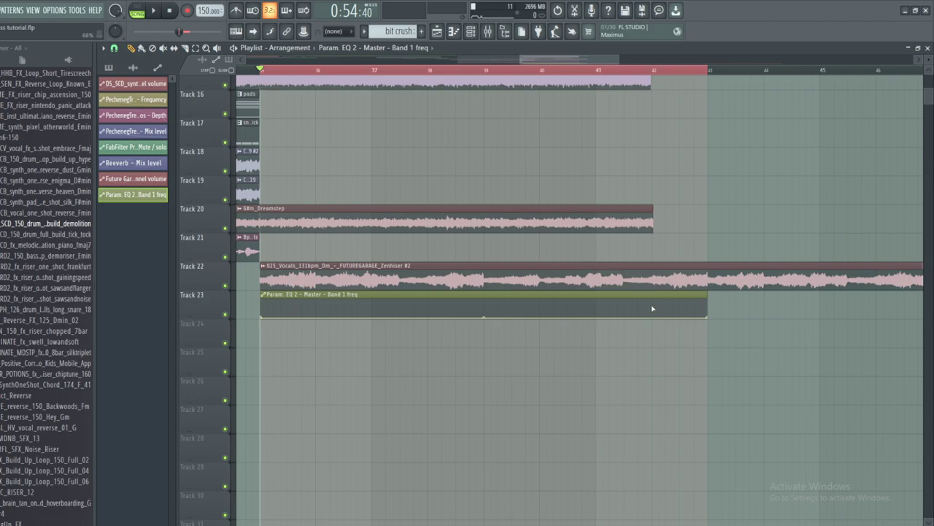
scroll(675, 296, "up", 5)
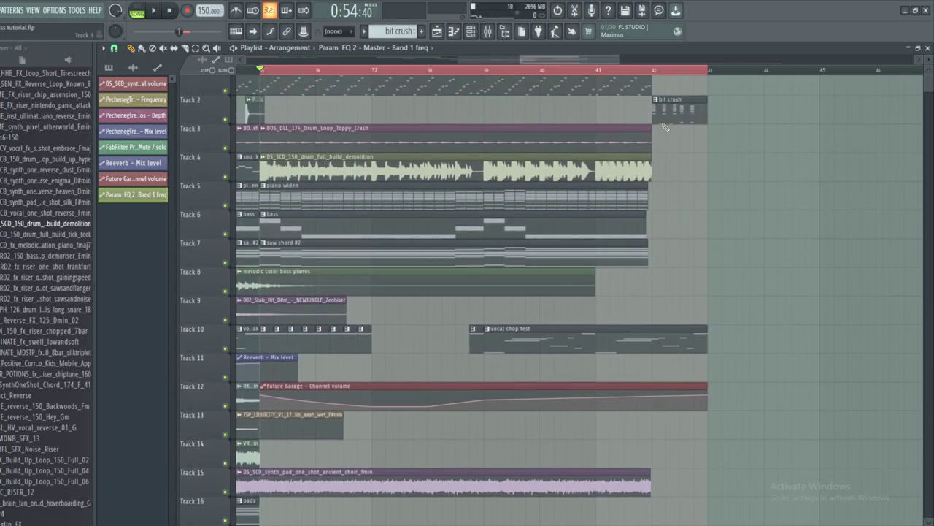
scroll(694, 265, "down", 5)
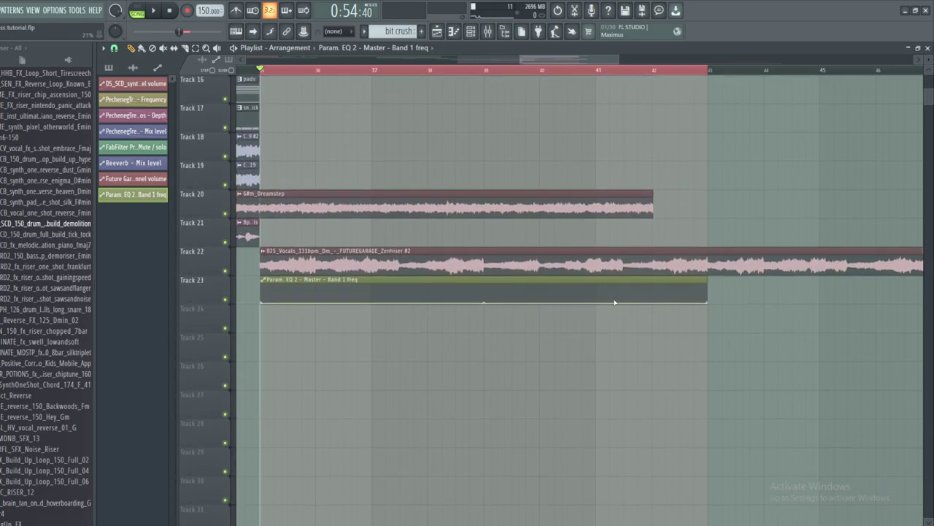
- Shape the band 1 frequency automation to rise from about bar 40 to bar 42, fall at bar 43, and extend the clip past bar 43
right_click(541, 303)
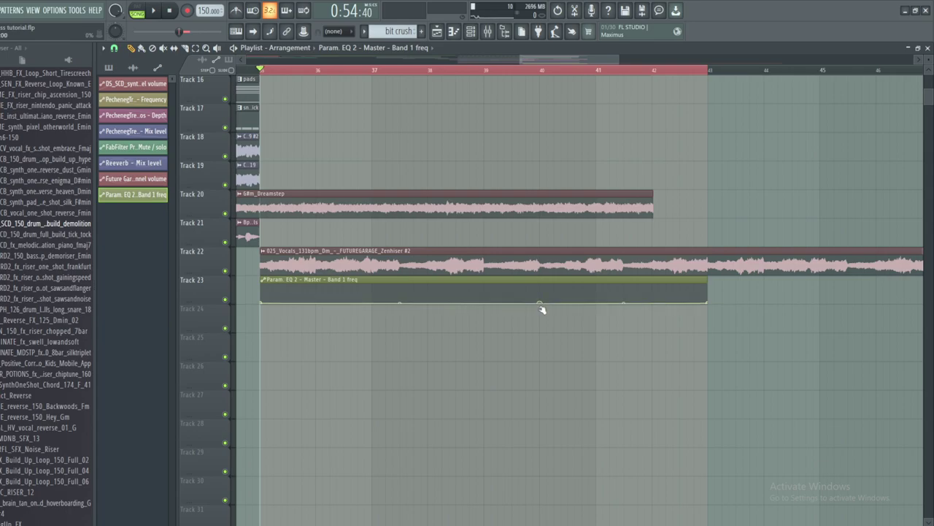
right_click(650, 300)
left_click_drag(566, 300, 663, 299)
left_click_drag(679, 297, 714, 282)
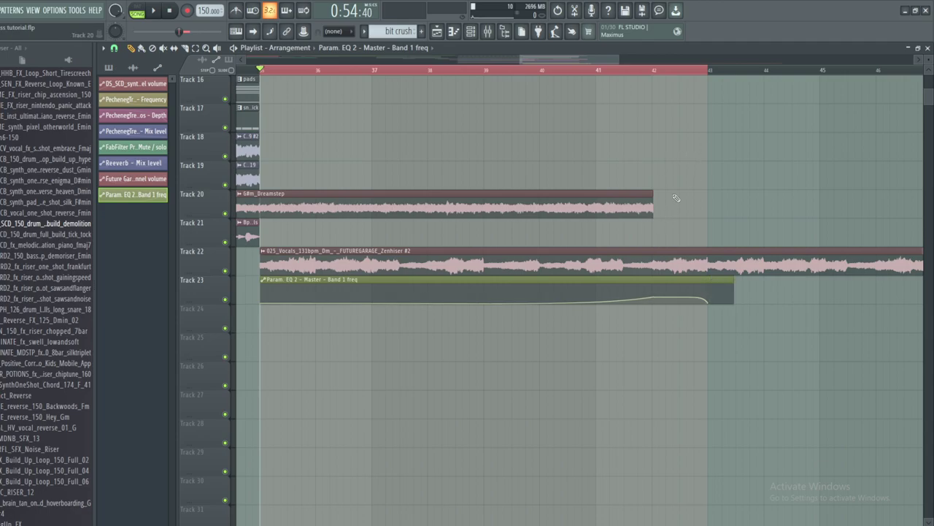
- Create a mix level automation clip for the Master's Parametric EQ 2 and extend it to just before bar 44
left_click(488, 32)
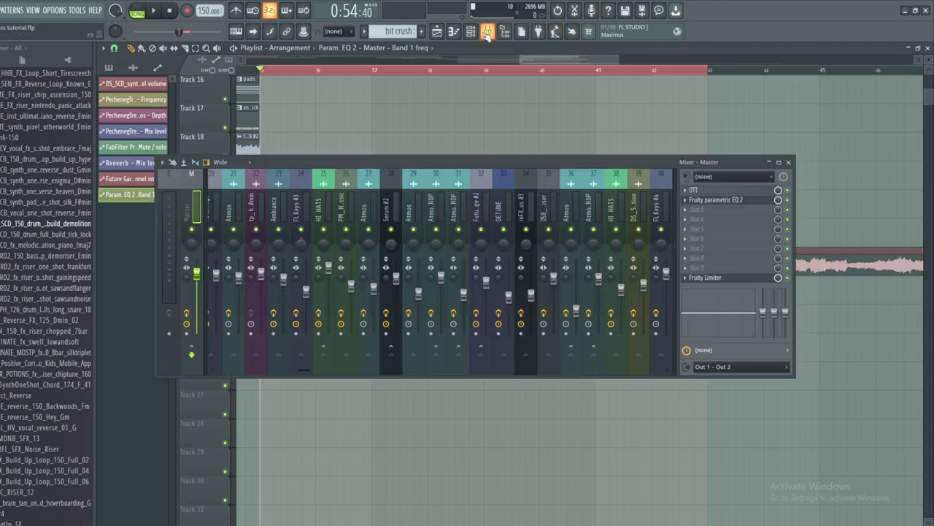
left_click(774, 199)
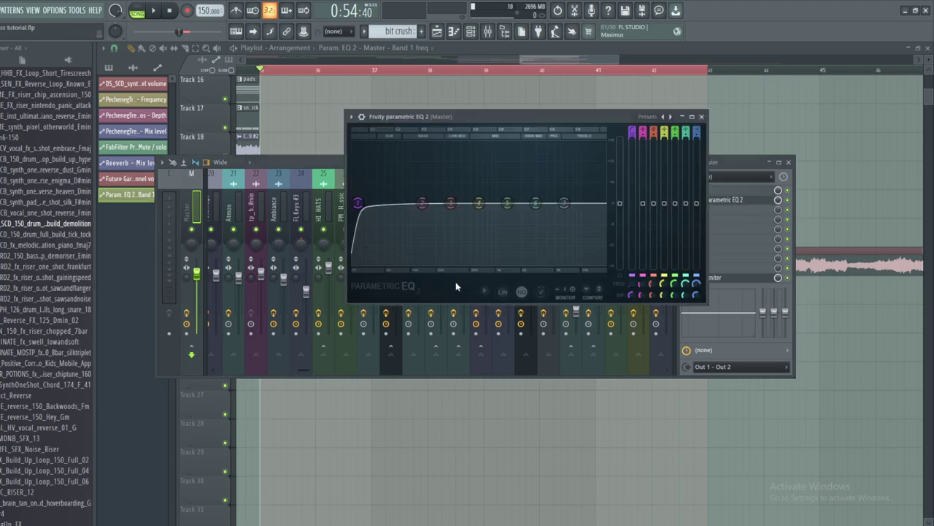
mouse_move(480, 119)
left_mouse_down()
mouse_move(461, 137)
mouse_move(472, 135)
left_mouse_up()
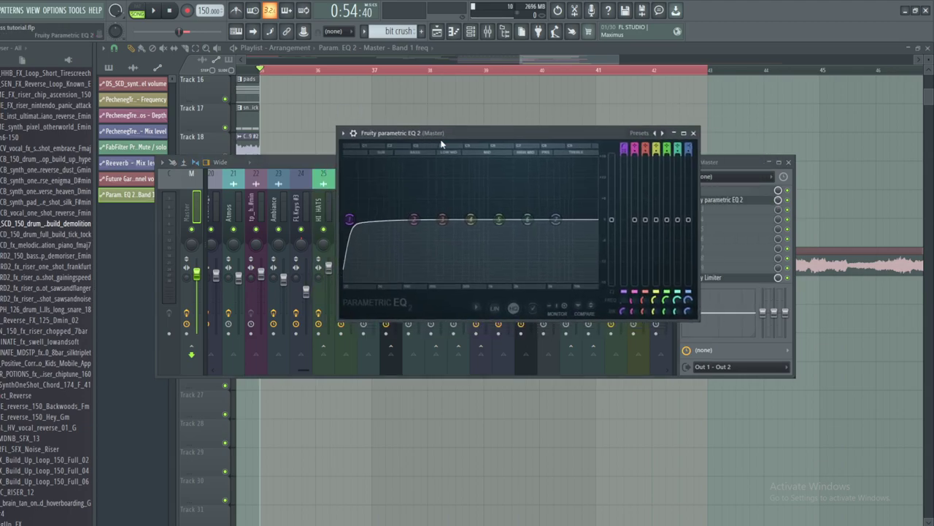
left_click(694, 134)
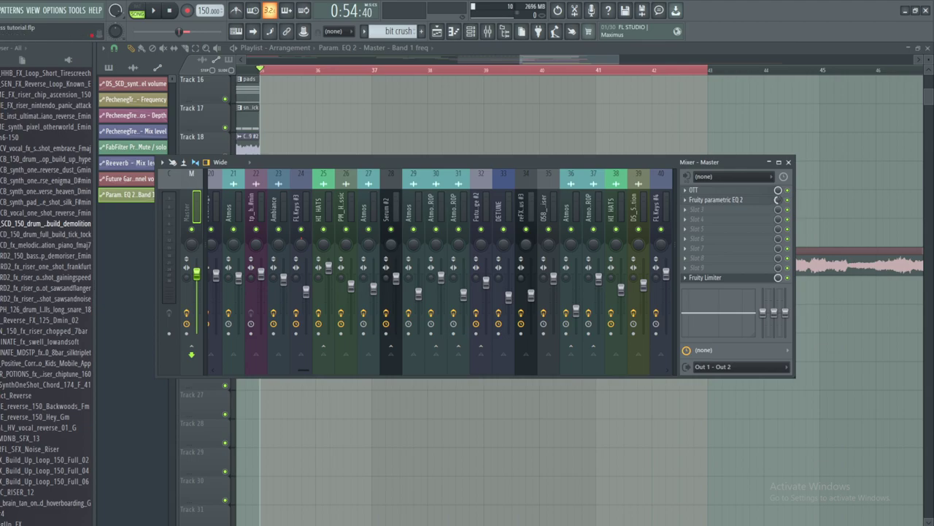
right_click(777, 206)
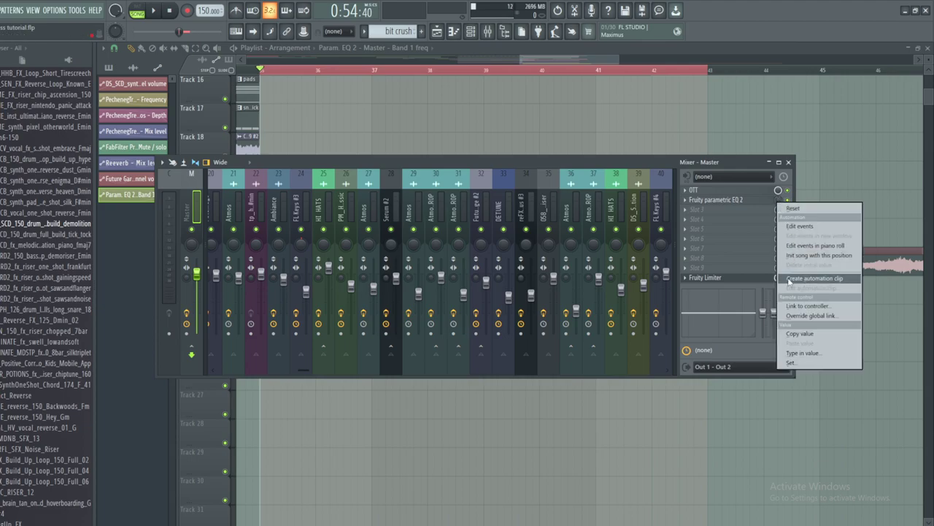
left_click(817, 281)
key("F9")
left_click_drag(262, 331, 261, 310)
left_click_drag(723, 331, 778, 311)
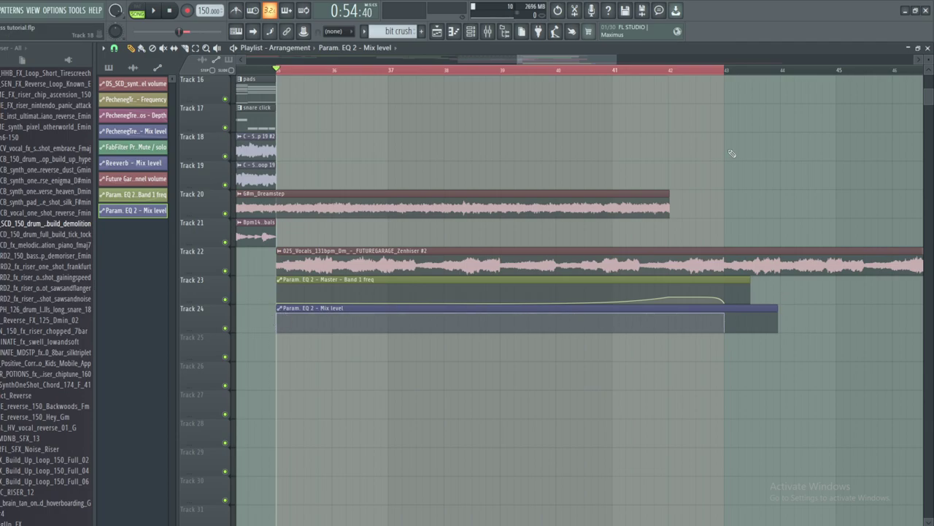
- Insert Fruity Stereo Enhancer on the Master mixer track between OTT and Parametric EQ 2
scroll(745, 175, "up", 3)
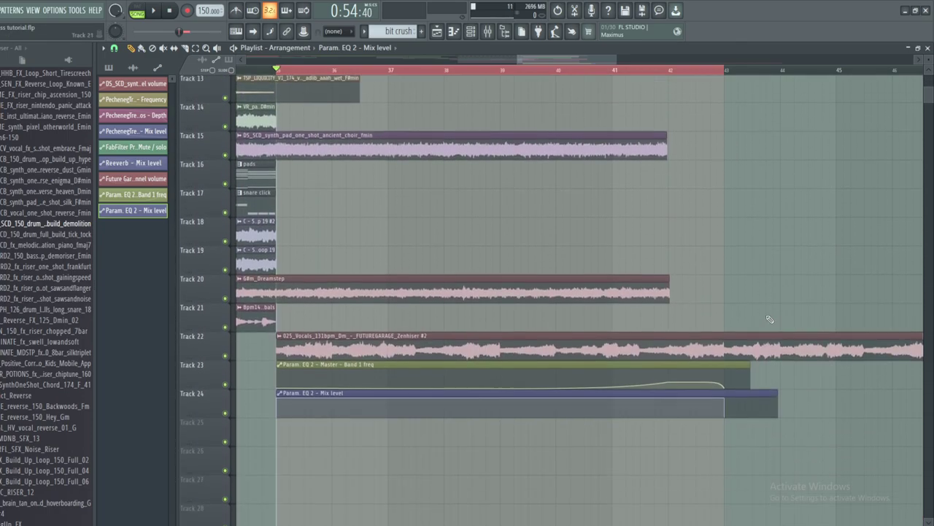
scroll(769, 319, "down", 4)
key("F9")
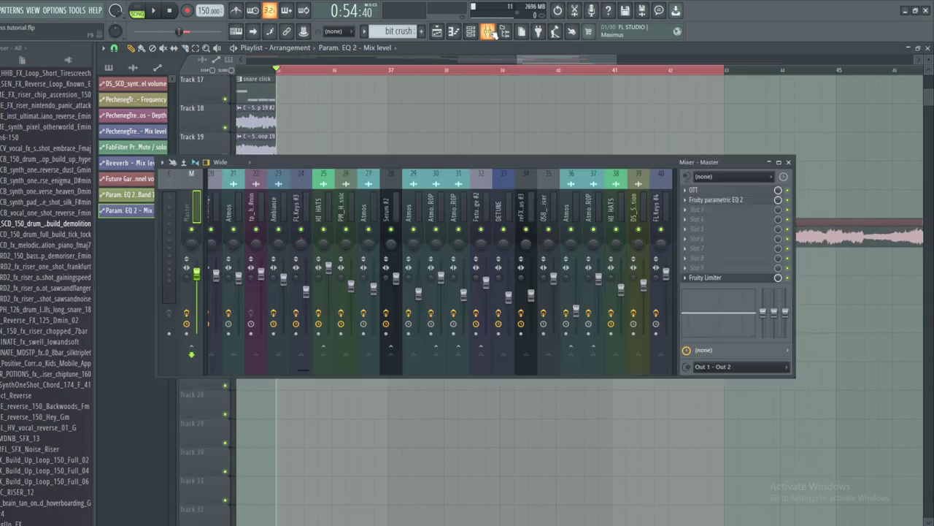
left_click(693, 200)
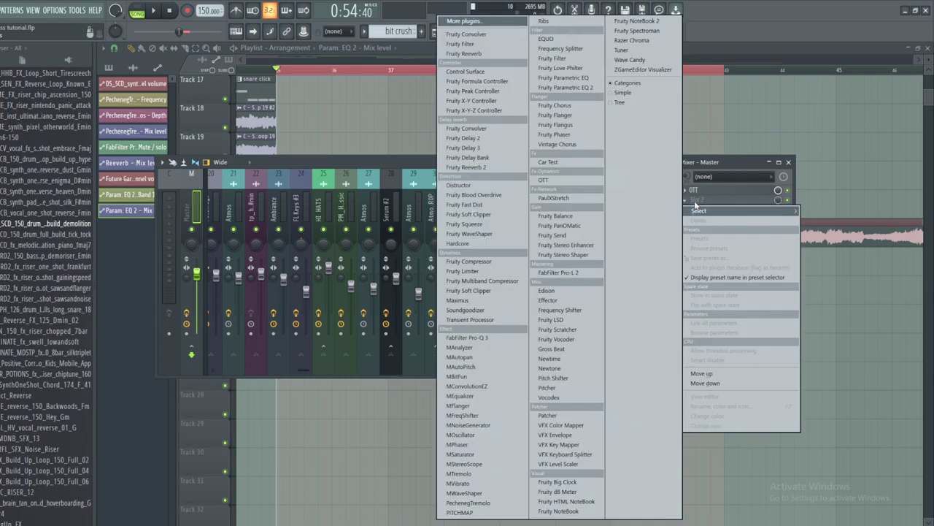
left_click(590, 248)
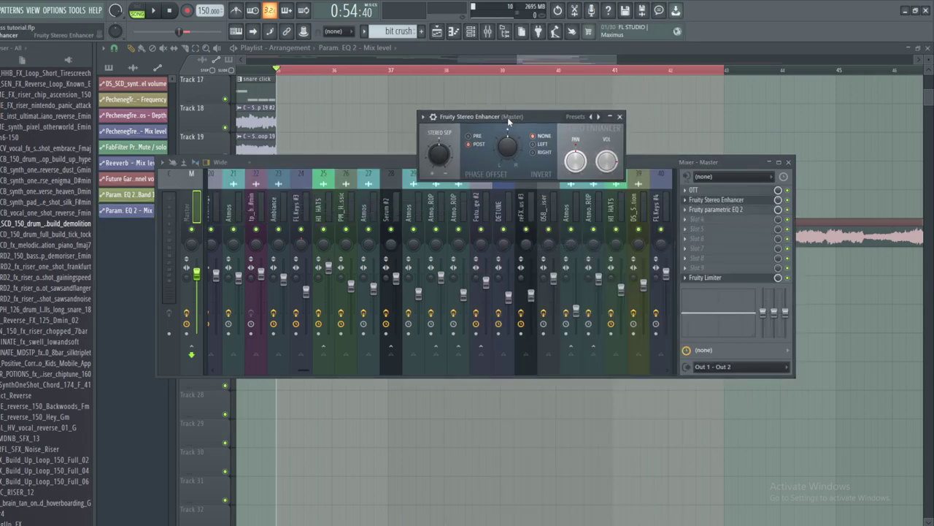
- Create an automation clip for the Stereo Enhancer's stereo separation over bars 35 to 43
right_click(439, 154)
left_click(441, 158)
right_click(439, 159)
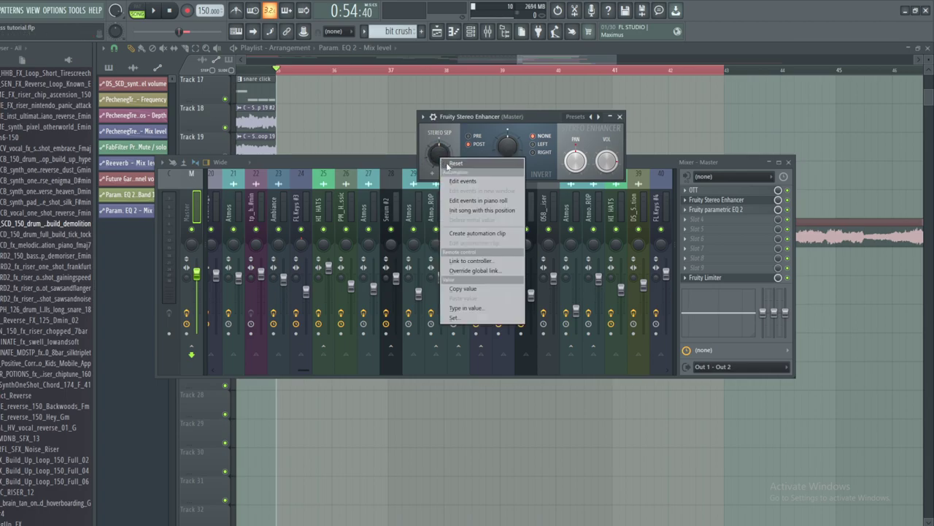
left_click(483, 238)
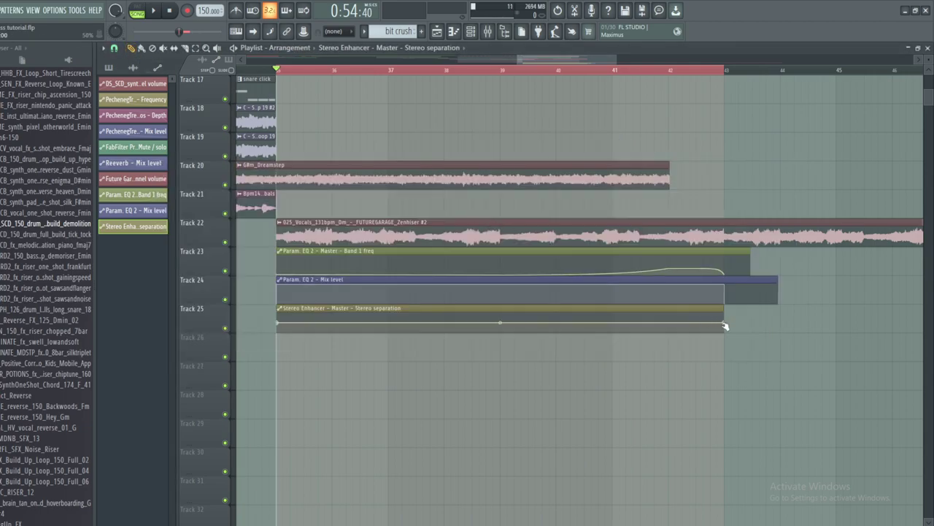
- Extend the stereo separation clip slightly past bar 43, add a 50% point at bar 41 and raise a point at bar 42
right_click(725, 326)
left_click(759, 486)
left_click_drag(720, 309, 736, 310)
right_click(613, 323)
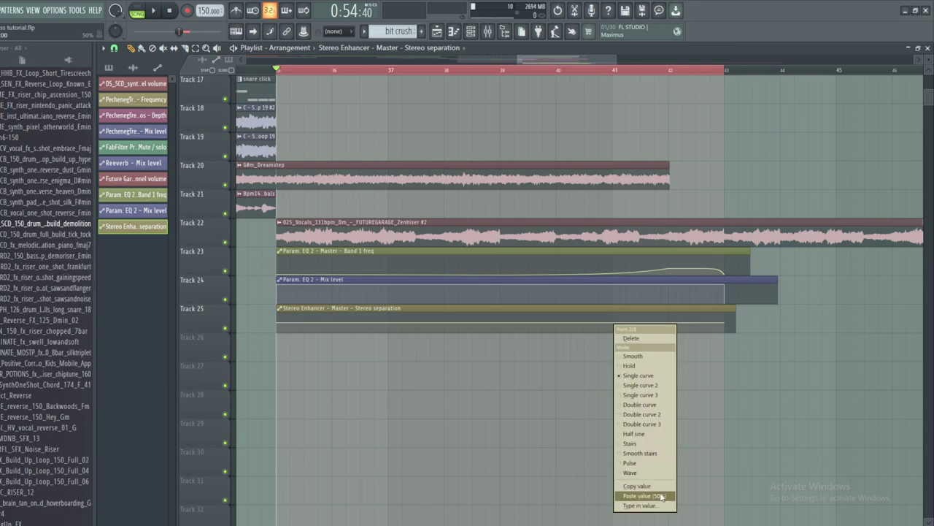
left_click(632, 496)
left_click_drag(670, 322, 670, 315)
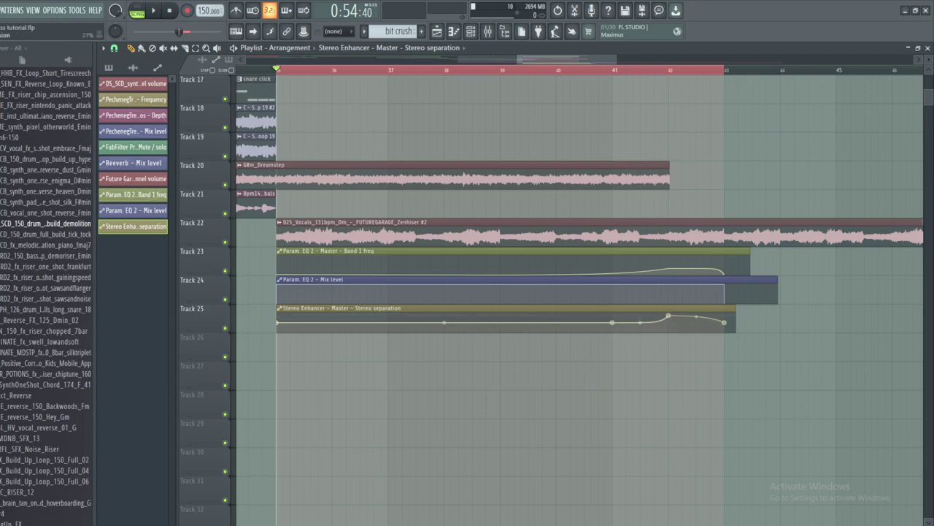
- Fine-tune the raised stereo separation point at bar 42 and play back the transition from there
left_click_drag(673, 319, 671, 317)
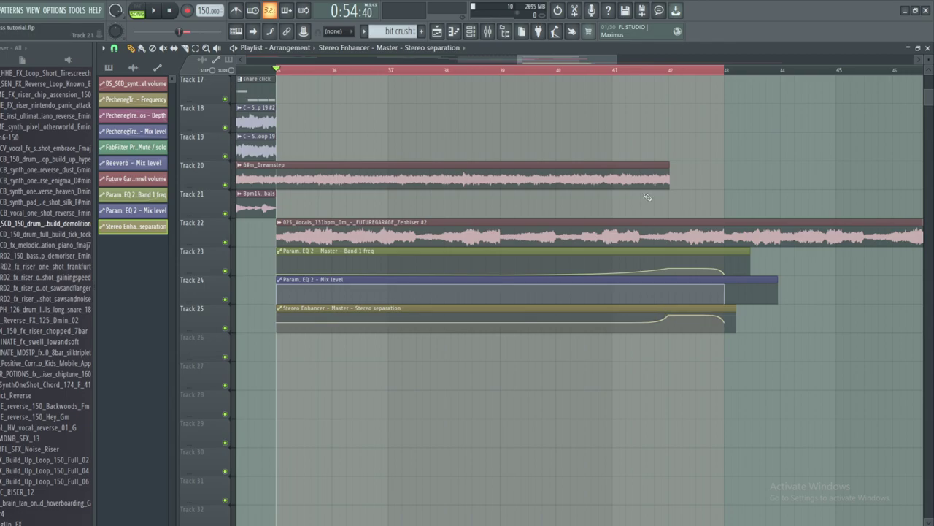
left_click(670, 70)
left_click(156, 11)
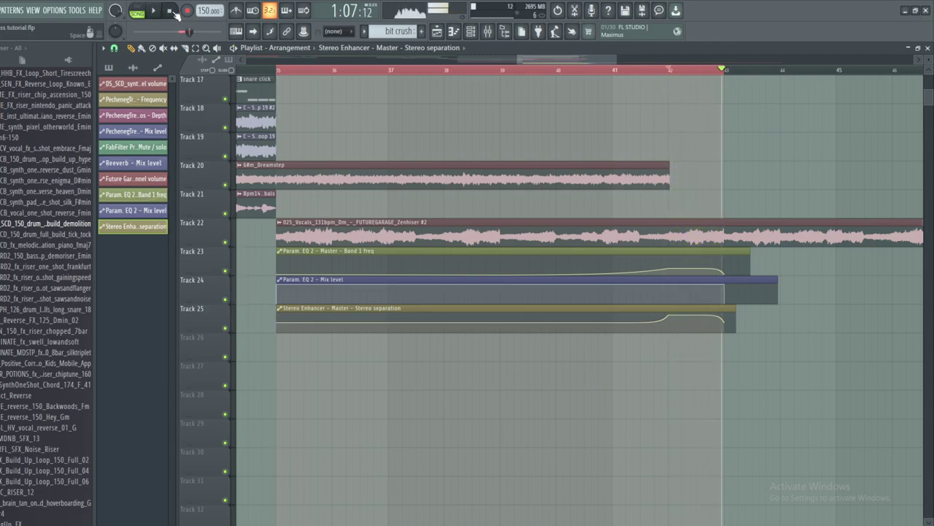
left_click(169, 11)
- Shorten the stereo separation clip to before bar 41, audition the transition from bar 42 without it, and extend the clip past bar 43 again
left_click_drag(735, 309, 601, 310)
left_click(671, 72)
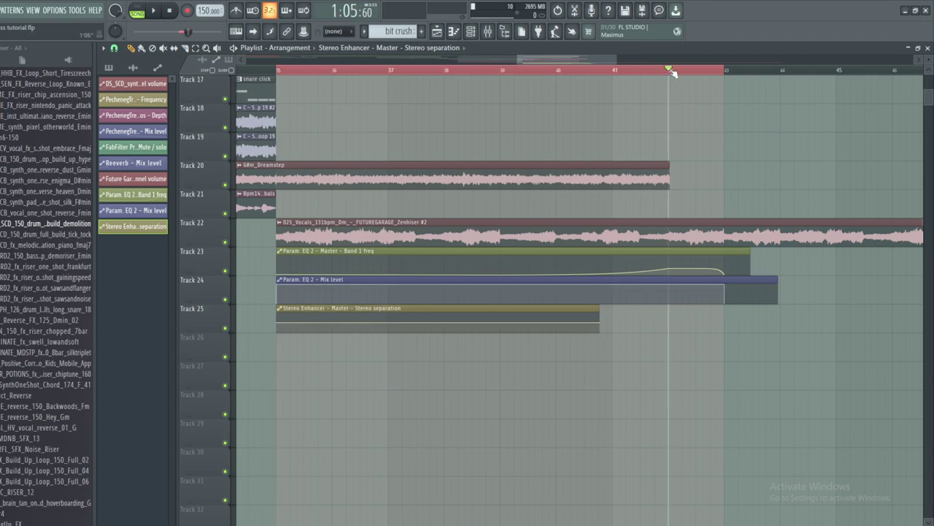
left_click(153, 11)
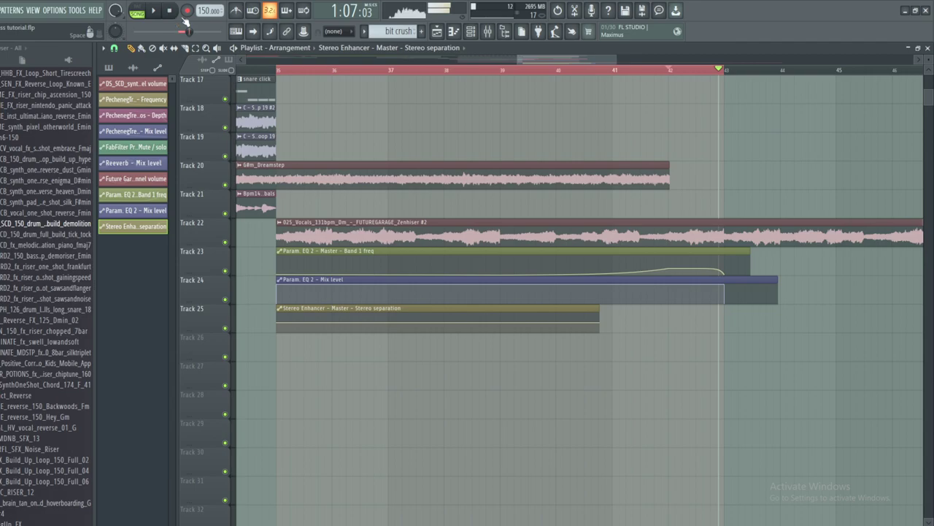
left_click(169, 11)
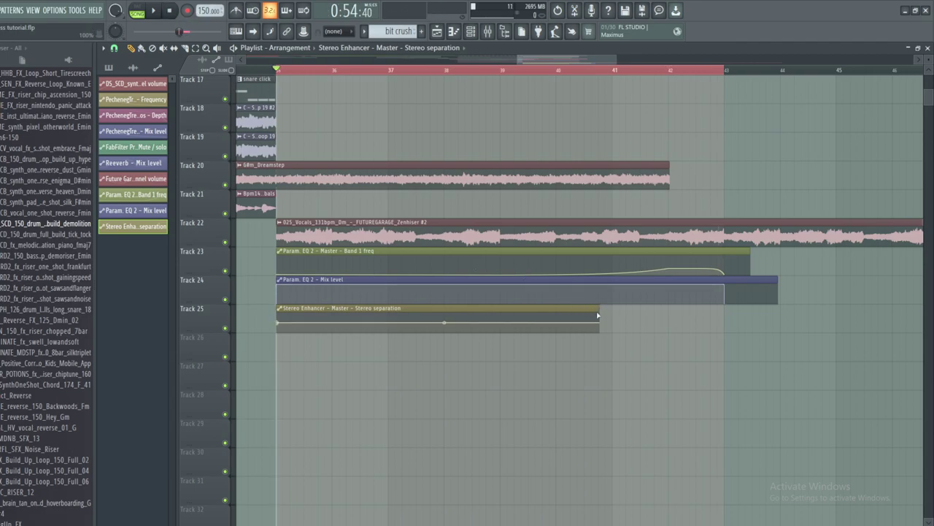
left_click_drag(597, 315, 750, 315)
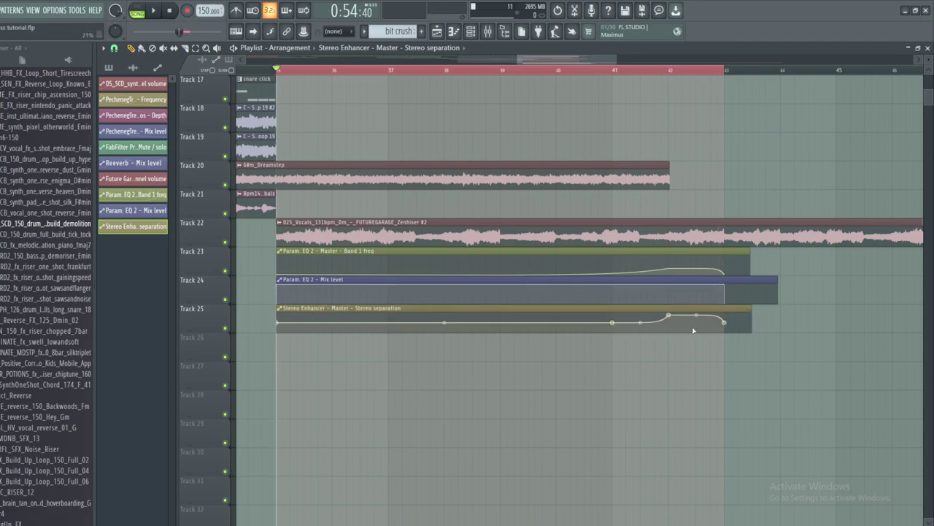
- Create an automation clip for the Master mixer track's volume
left_click(488, 31)
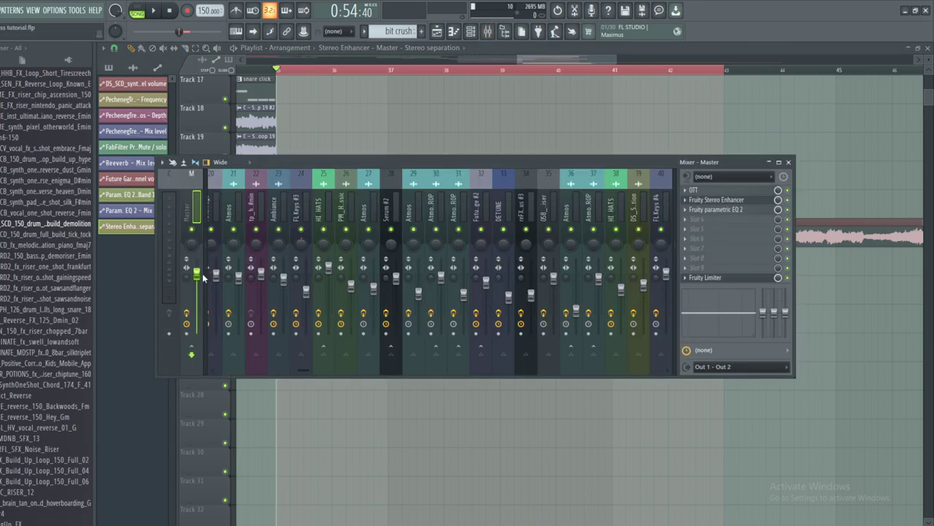
mouse_move(286, 167)
left_mouse_down()
mouse_move(297, 171)
mouse_move(284, 179)
left_mouse_up()
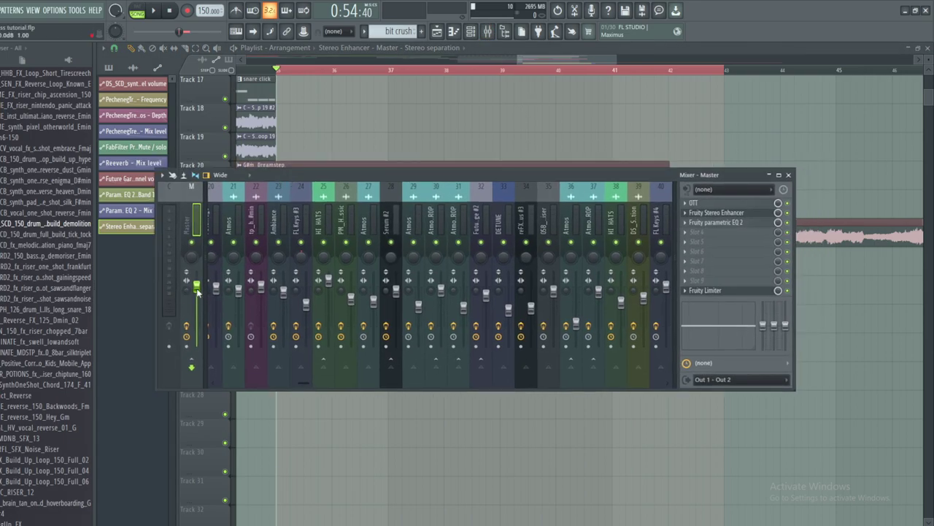
right_click(197, 290)
left_click(243, 366)
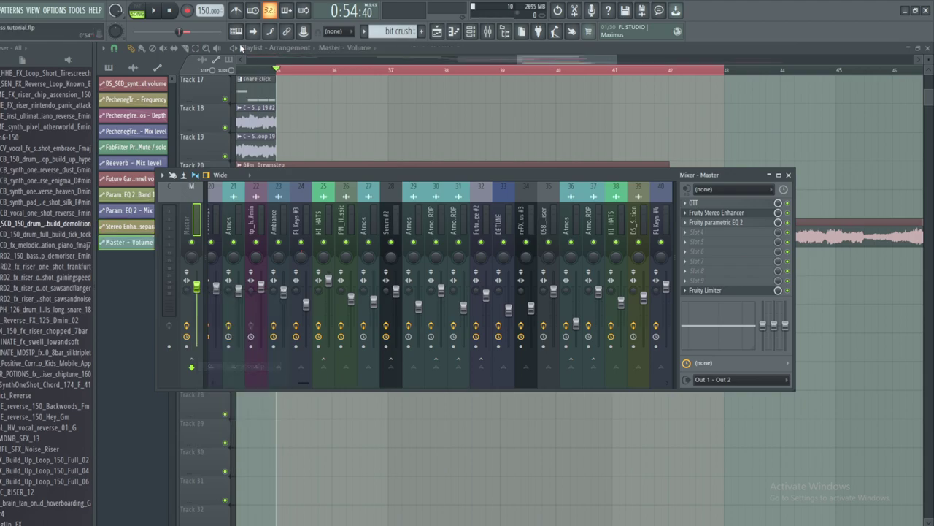
- Move the Master volume automation clip at bar 1 down to Track 50
left_click(129, 48)
left_click_drag(334, 338, 2, 342)
scroll(576, 292, "left", 8)
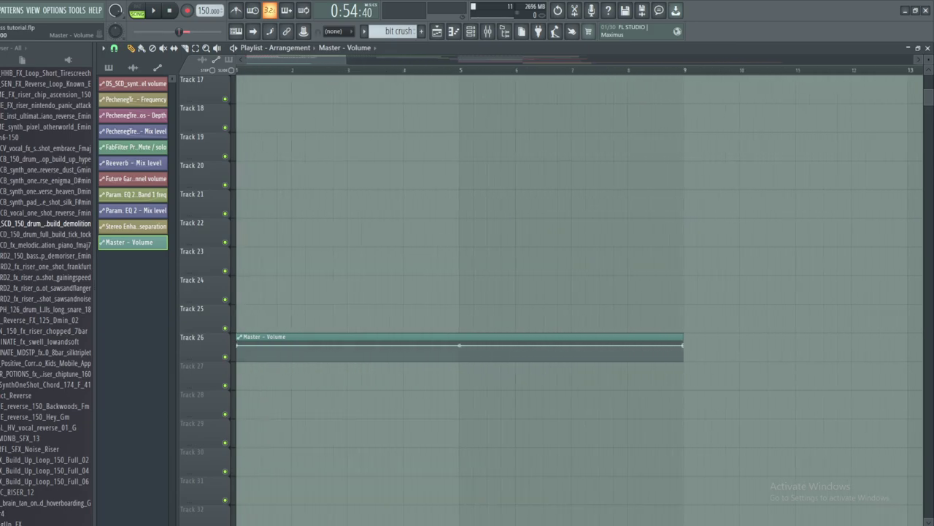
scroll(577, 292, "down", 6)
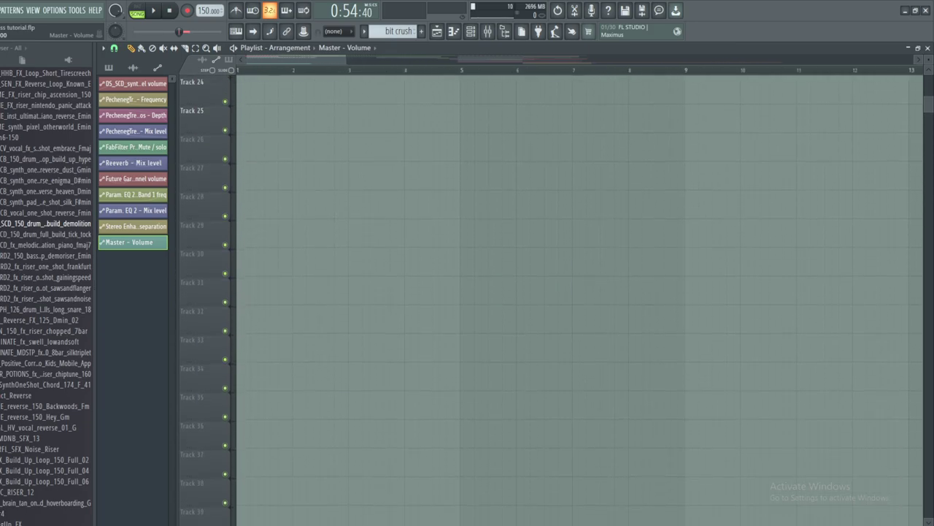
left_click_drag(2, 523, 31, 309)
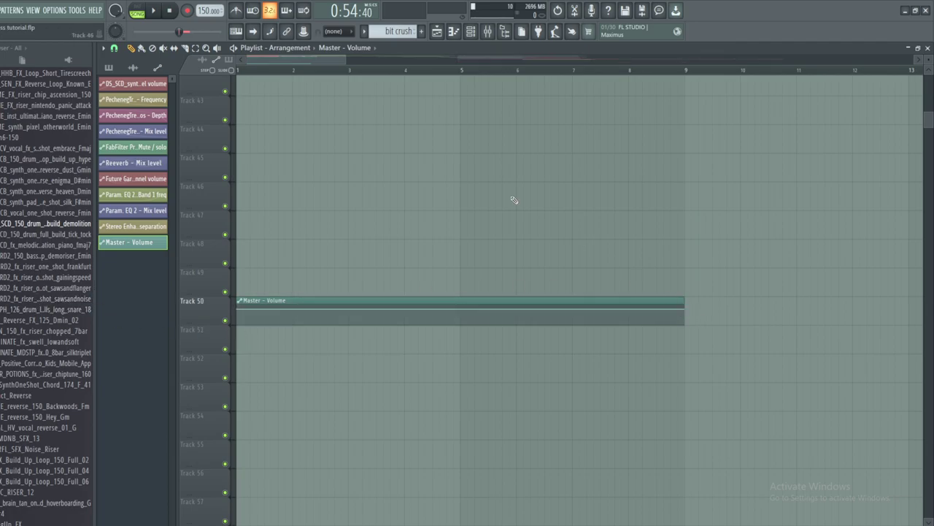
left_click_drag(316, 60, 582, 88)
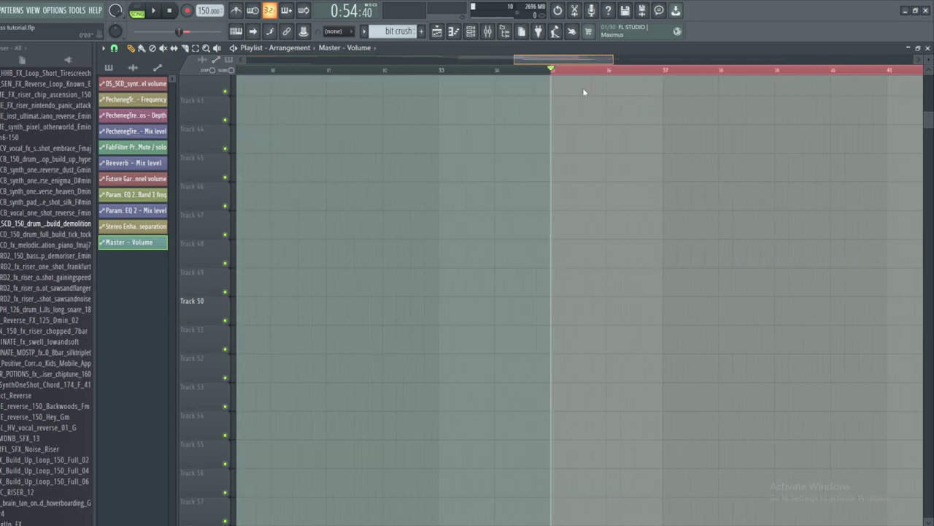
left_click(307, 321)
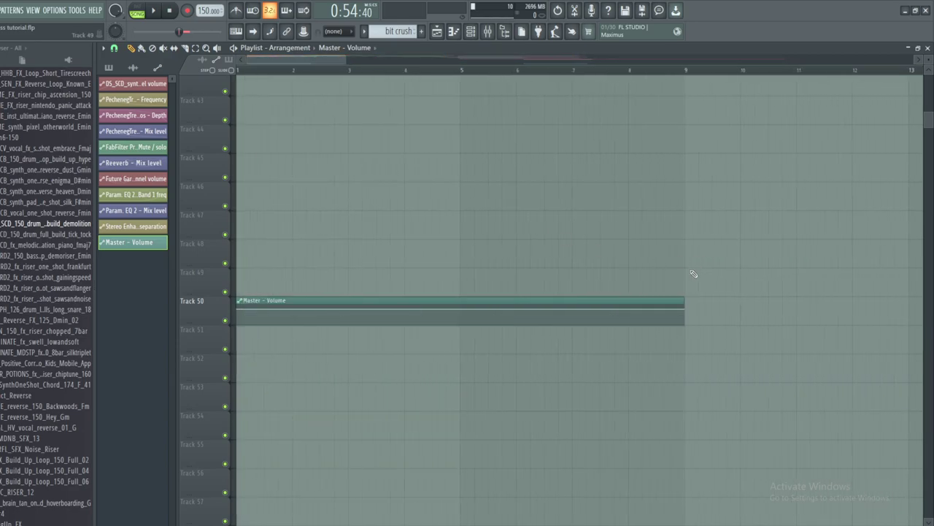
- Lower the Master volume clip's start point to about 74% and match its end point to that value
mouse_move(241, 309)
left_click_drag(239, 309, 236, 311)
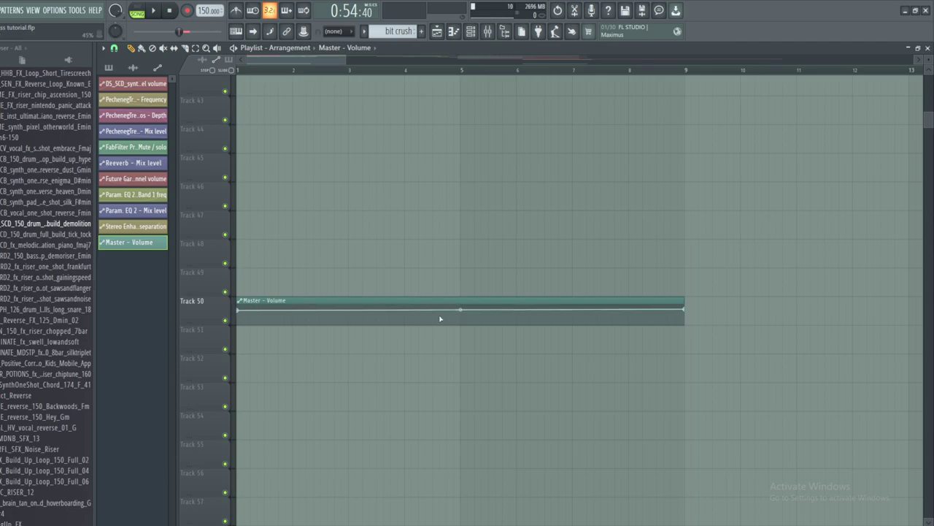
left_click_drag(461, 310, 461, 309)
right_click(241, 312)
right_click(683, 311)
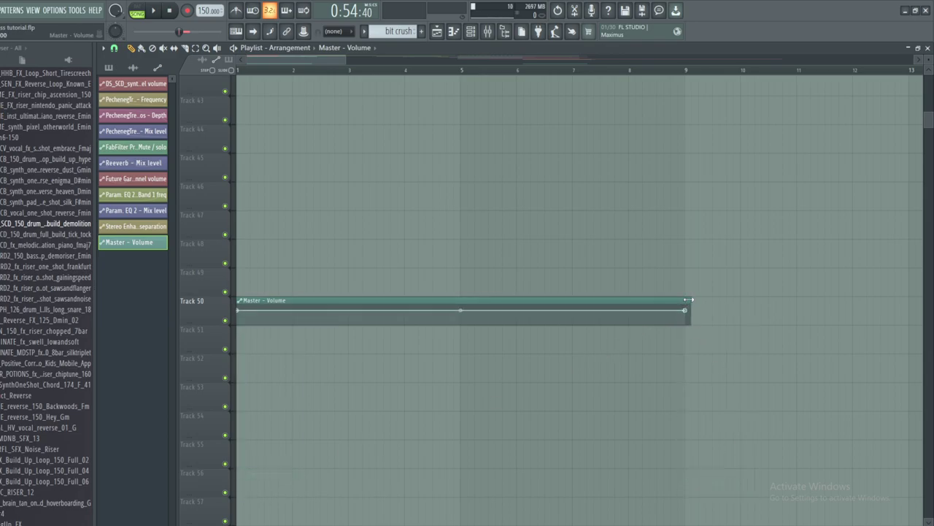
- Place a copy of the Master volume clip on Track 50 at bar 35 and extend it slightly past bar 43
left_click_drag(313, 60, 573, 70)
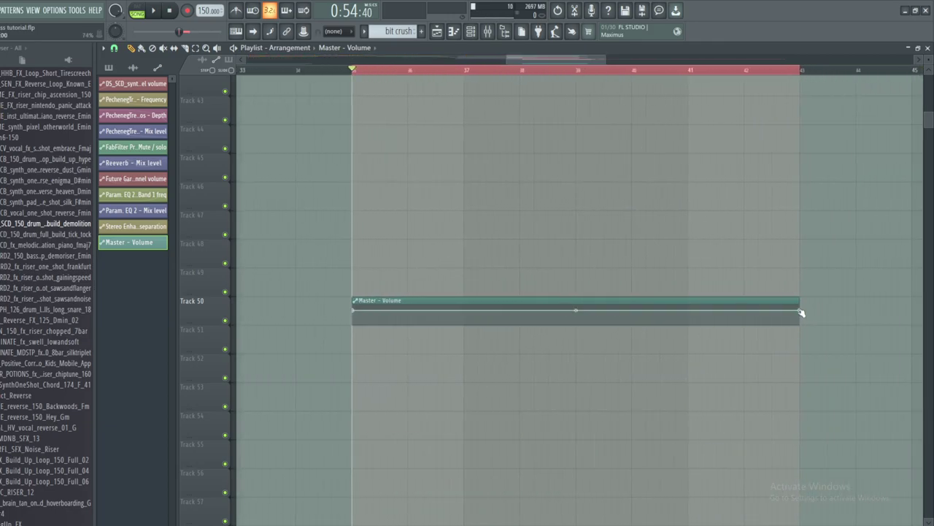
right_click(800, 312)
left_click(796, 299)
- Set the Master volume automation point at bar 43 to 0.8
left_click_drag(802, 311, 802, 310)
right_click(802, 311)
left_click(838, 493)
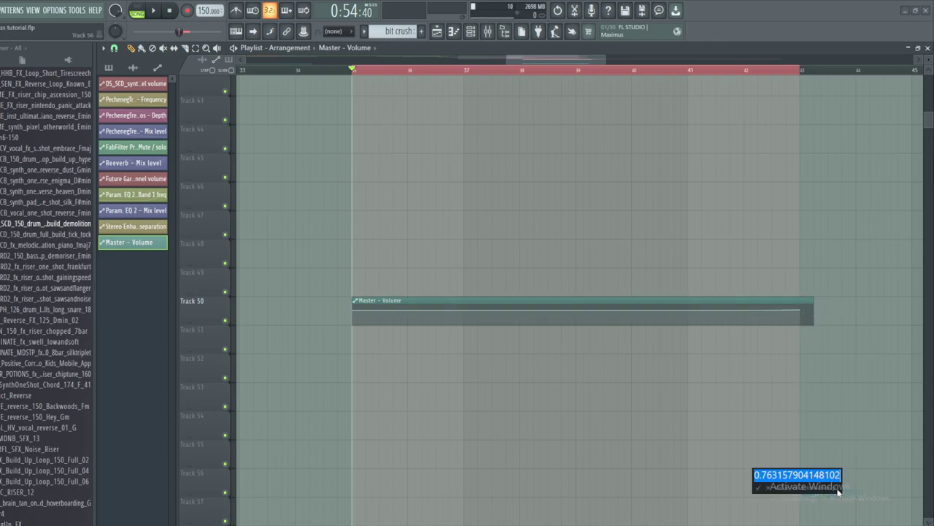
type("0")
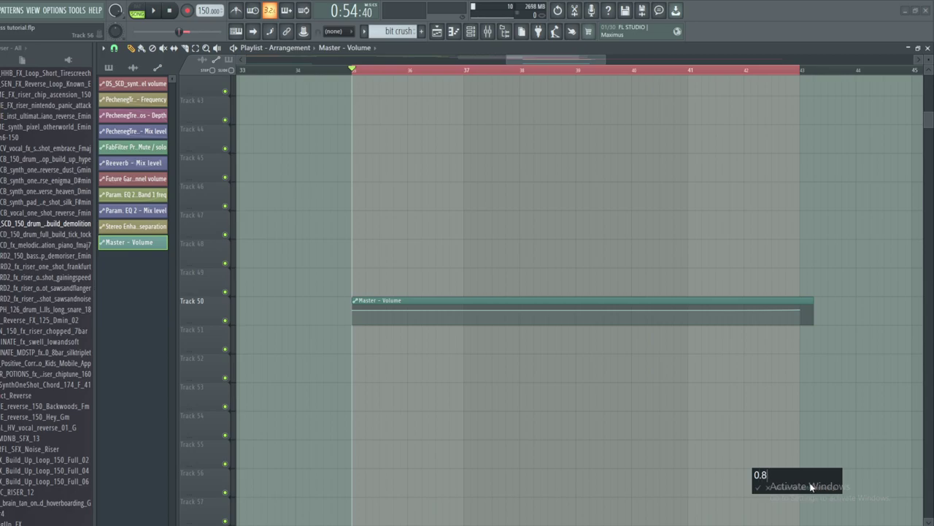
type(".8")
key("Return")
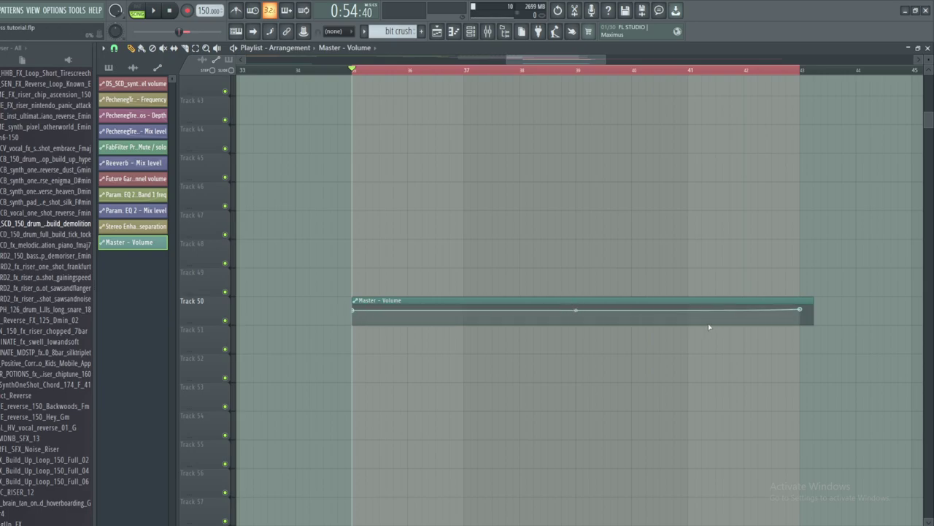
- Copy the start point's value and paste it onto a new Master volume point at bar 42
right_click(354, 310)
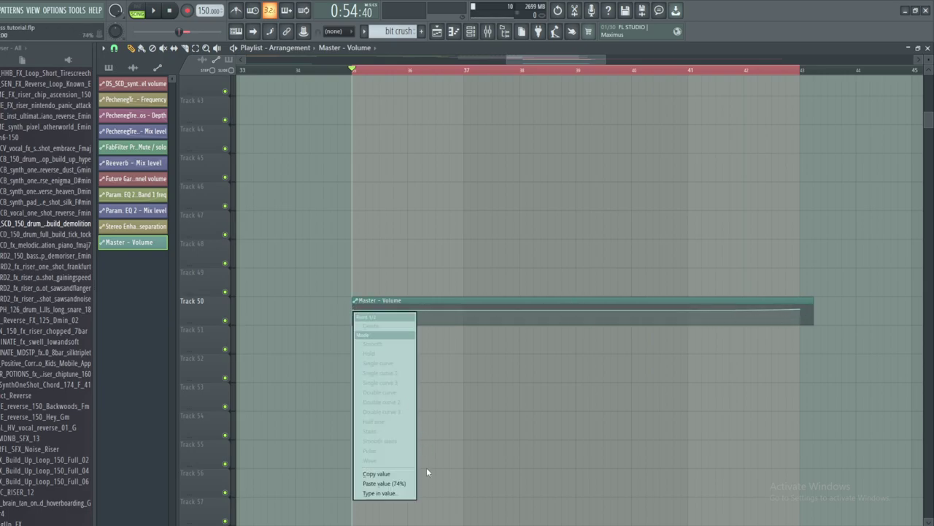
left_click(398, 475)
mouse_move(752, 317)
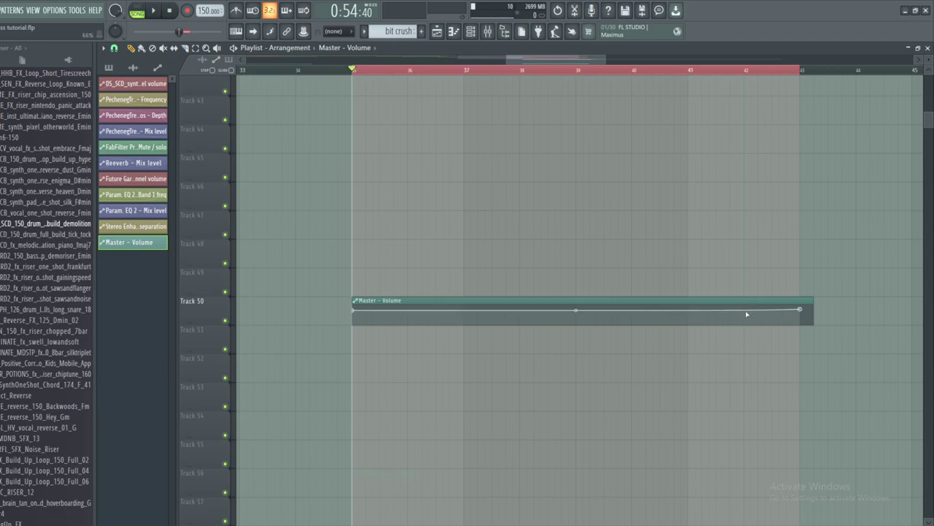
right_click(744, 310)
left_click(775, 483)
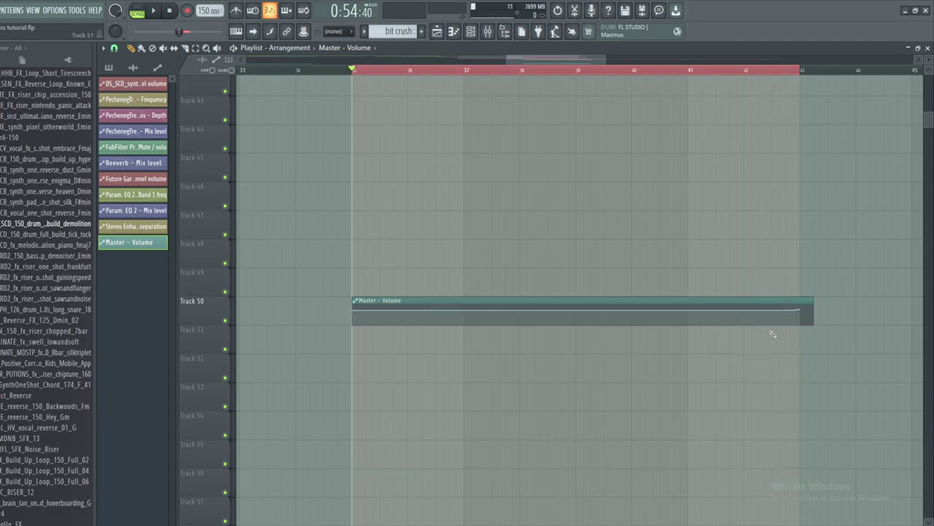
- Clear the time selection over bars 35 to 43 and shorten the Master volume clip at bar 1
scroll(773, 333, "up", 7)
scroll(780, 369, "down", 7)
left_click_drag(505, 58, 236, 55)
key("ctrl+d")
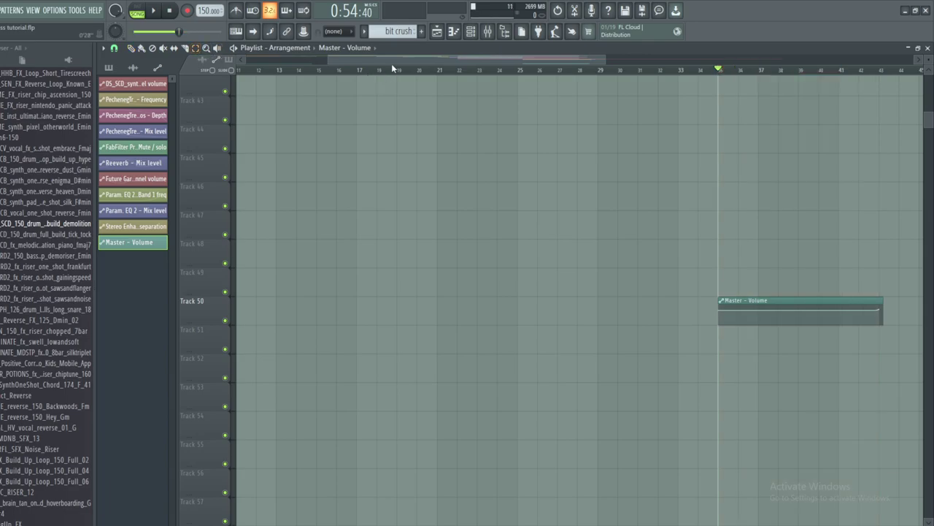
left_click_drag(392, 61, 203, 98)
scroll(470, 279, "up", 1)
scroll(437, 379, "down", 1)
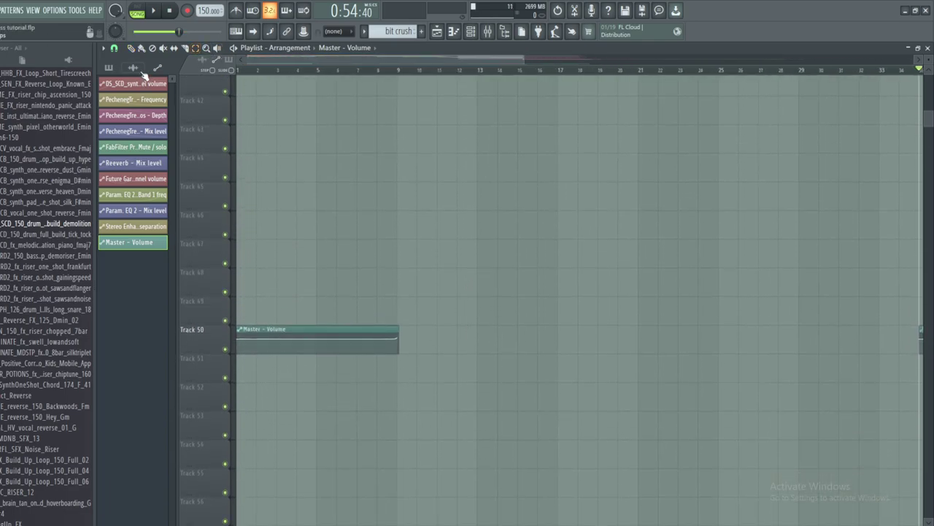
left_click_drag(395, 330, 369, 332)
- Review the arrangement around bars 33 to 43 and preview the RIOT_fx_riser_8bar_sustained_150 sample in the browser
left_click_drag(292, 61, 369, 73)
scroll(461, 255, "up", 3)
scroll(674, 223, "up", 7)
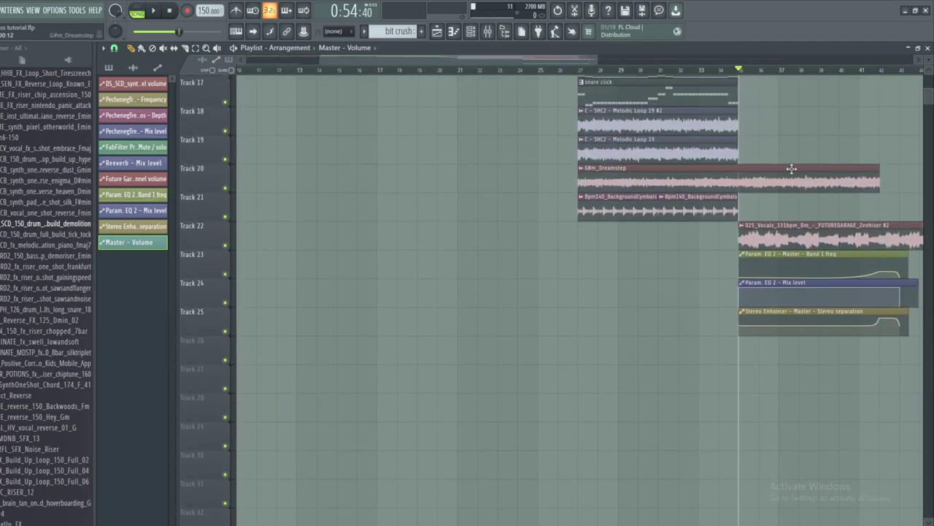
scroll(847, 336, "up", 1)
left_click_drag(542, 62, 691, 59)
scroll(687, 227, "up", 2)
scroll(647, 132, "up", 2)
left_click_drag(779, 61, 597, 78)
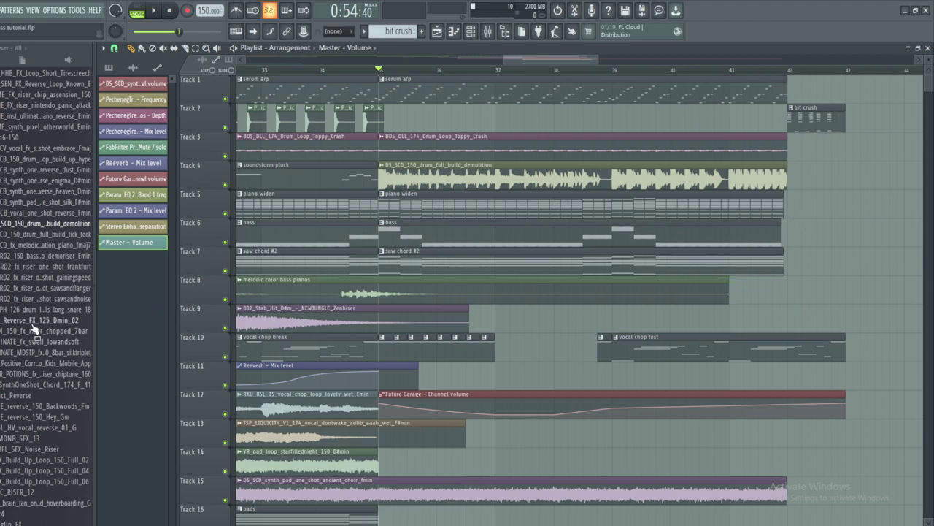
scroll(47, 334, "down", 7)
scroll(48, 334, "down", 7)
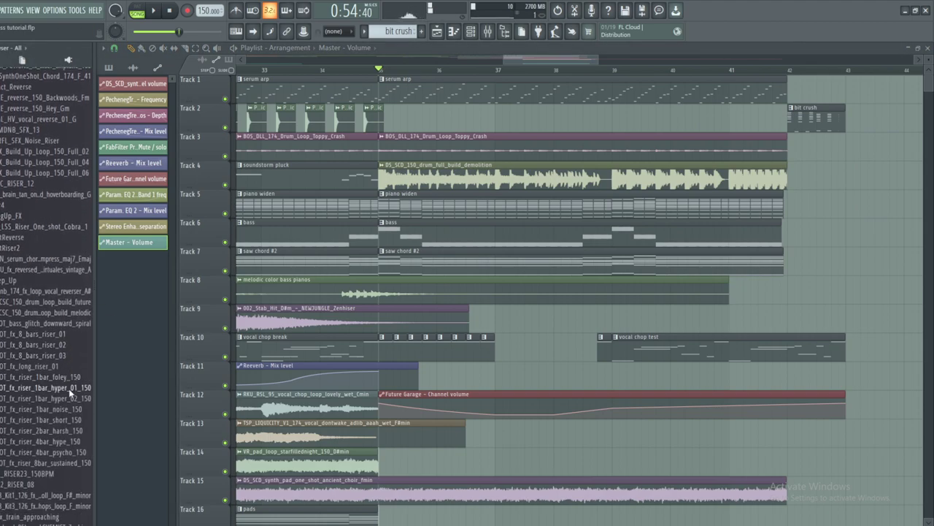
left_click(78, 319)
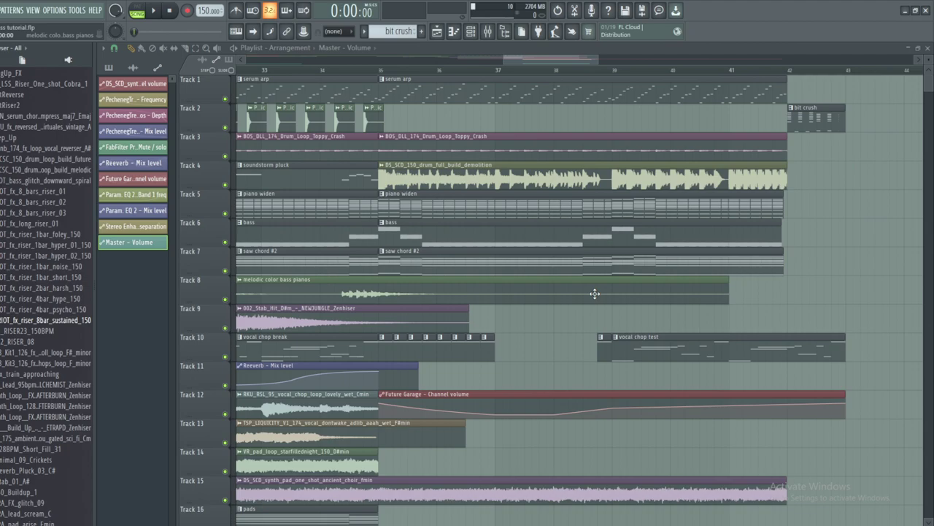
- Look over the whole arrangement from bar 1 and save the project
left_click_drag(505, 61, 85, 54)
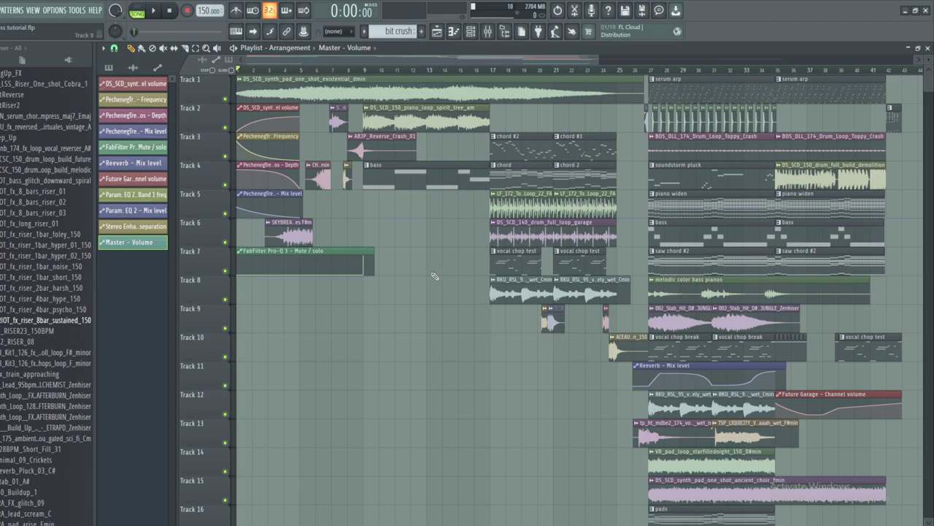
left_click_drag(474, 59, 592, 67)
scroll(625, 317, "down", 7)
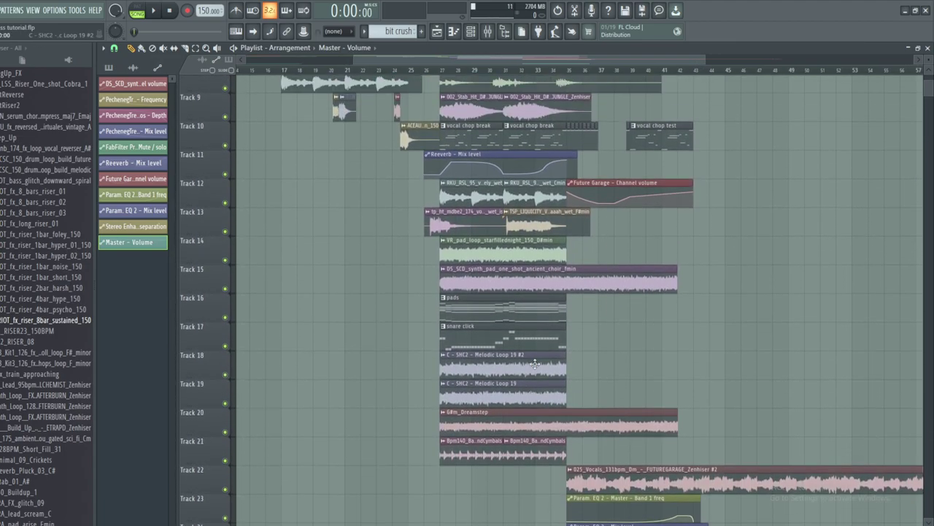
scroll(536, 362, "up", 6)
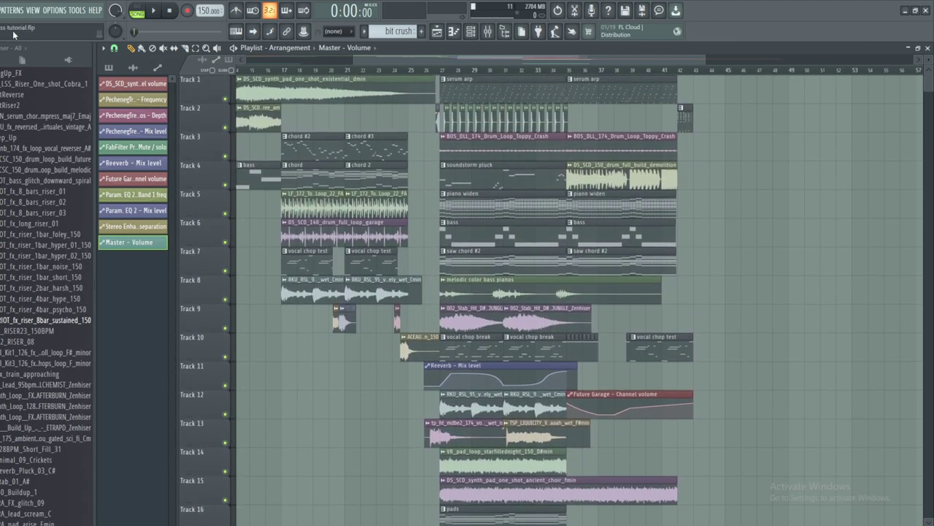
left_click(1, 10)
left_click(29, 58)
- Place the ELIMINATE_fx_swell_lowandsoft sample on Track 12 from about bar 23, leading into the drop at bar 27
scroll(381, 68, "left", 5)
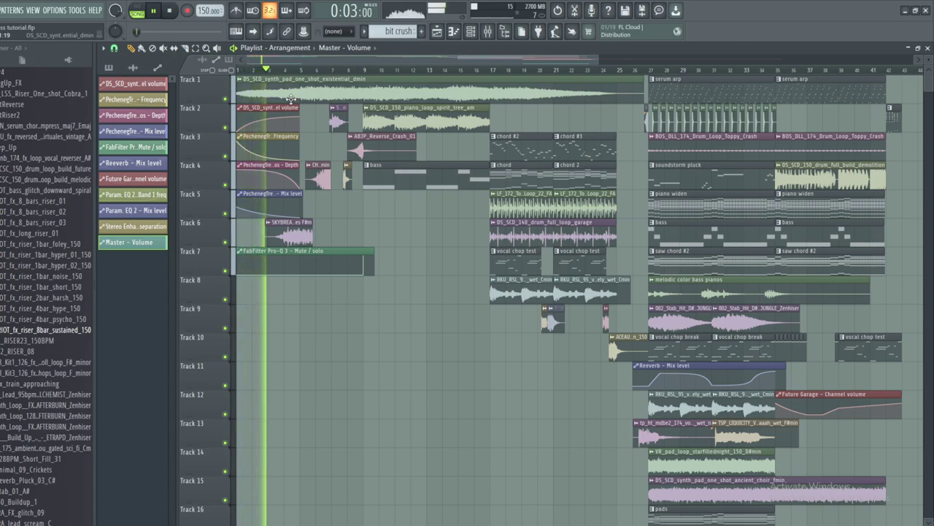
scroll(64, 151, "up", 8)
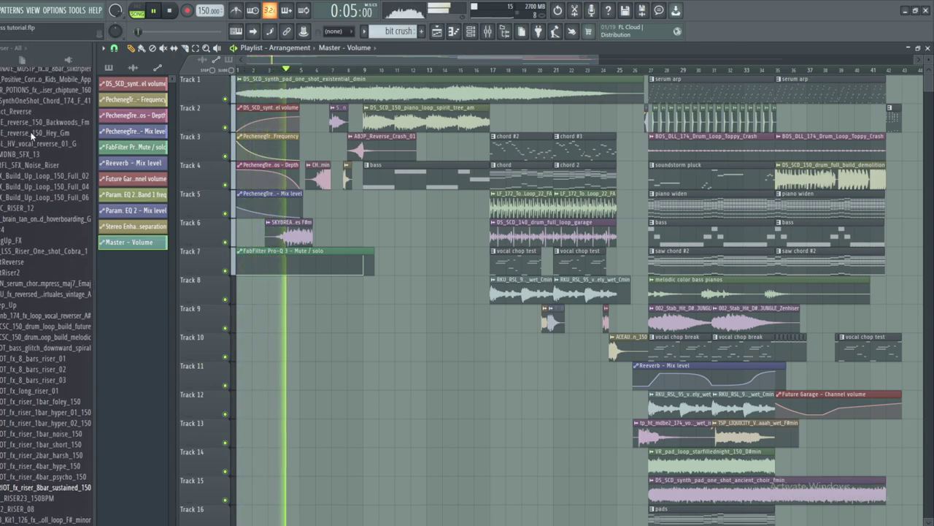
left_click_drag(66, 155, 587, 406)
left_click_drag(582, 59, 532, 95)
scroll(417, 258, "down", 4)
scroll(417, 257, "down", 5)
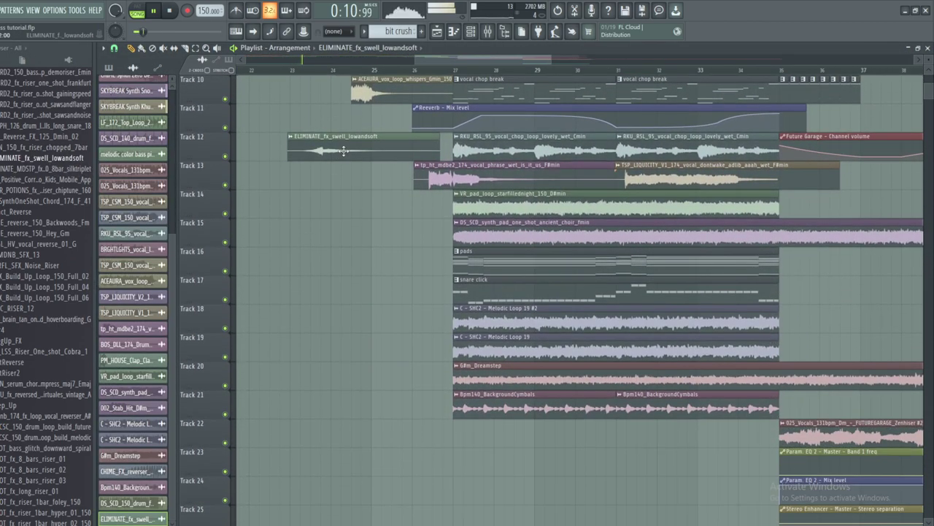
- Move the ELIMINATE_fx_swell_lowandsoft clip from Track 12 to Track 22, starting at bar 26 just before the drop
left_click_drag(343, 147, 474, 430)
left_click(409, 422)
left_click(511, 456)
left_click(444, 368)
type("1")
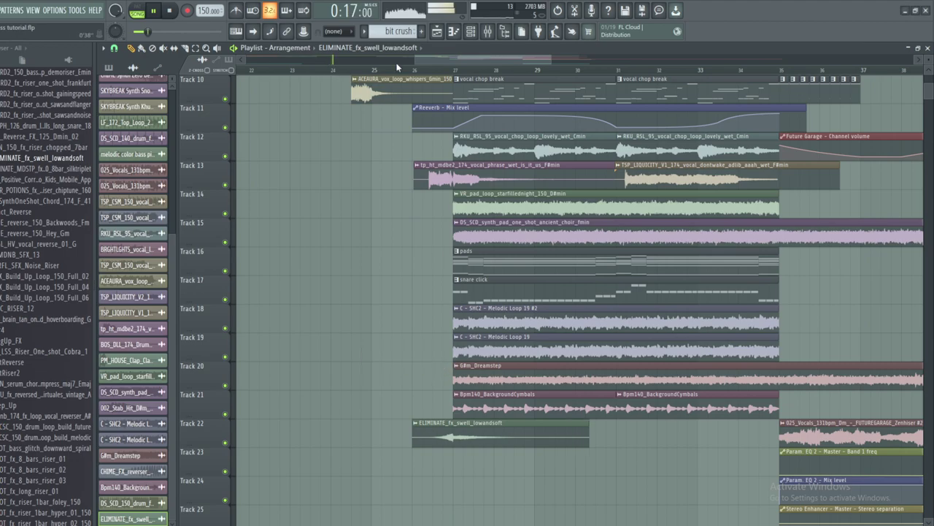
- Follow the playback through the arrangement from the intro to the end of the drop around bar 43 and stop it
left_click_drag(414, 64, 29, 100)
scroll(487, 269, "up", 8)
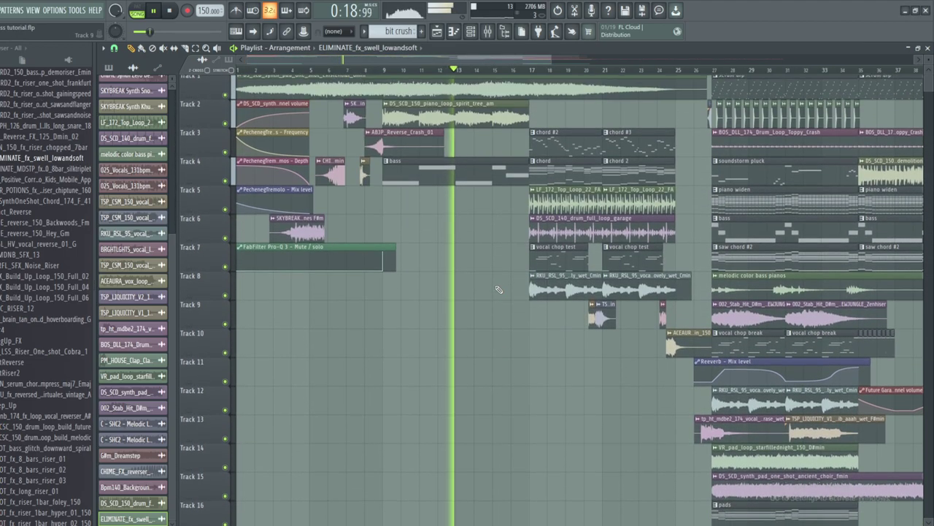
left_click_drag(459, 54, 579, 54)
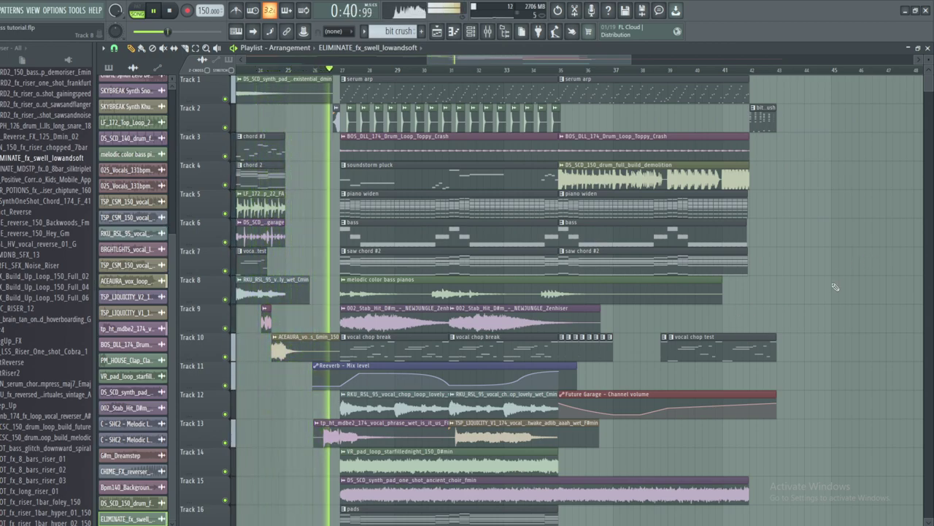
left_click_drag(500, 61, 517, 60)
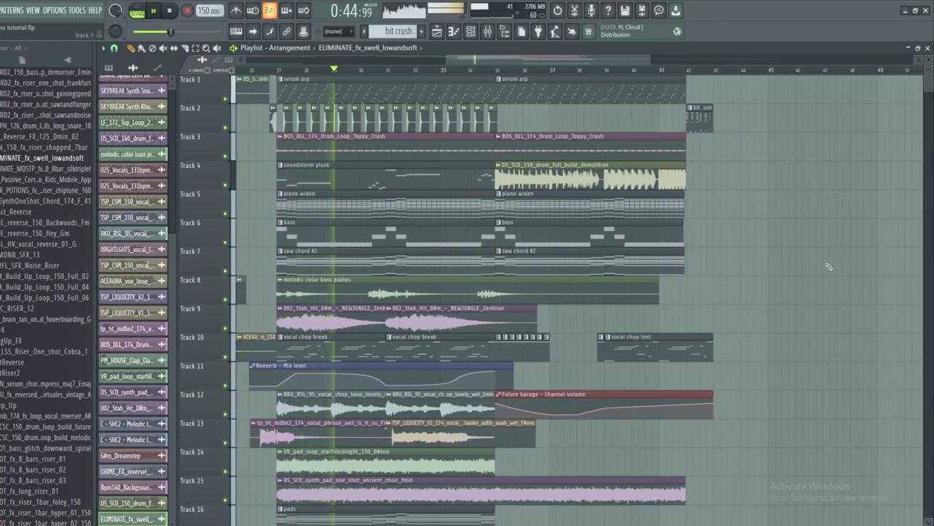
mouse_move(620, 59)
left_mouse_down()
mouse_move(645, 60)
mouse_move(608, 59)
left_mouse_up()
left_click_drag(539, 62, 561, 63)
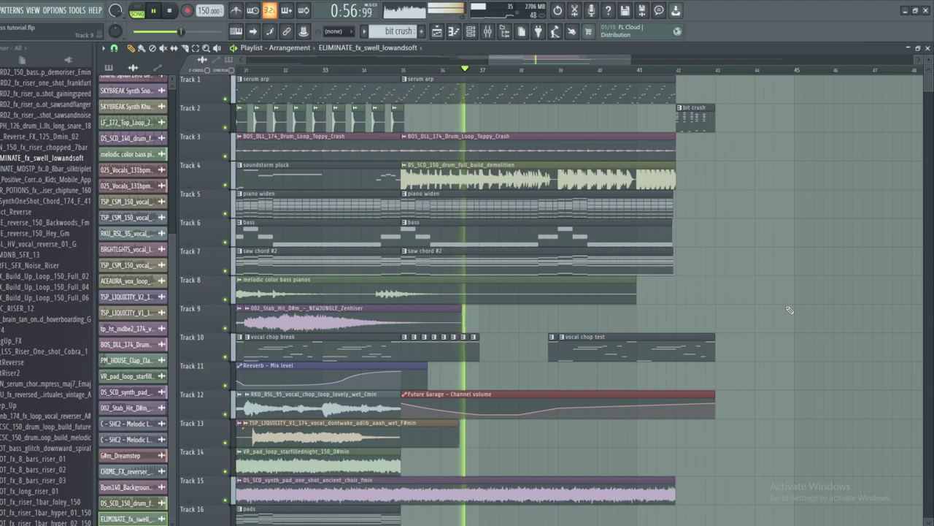
left_click_drag(569, 60, 598, 64)
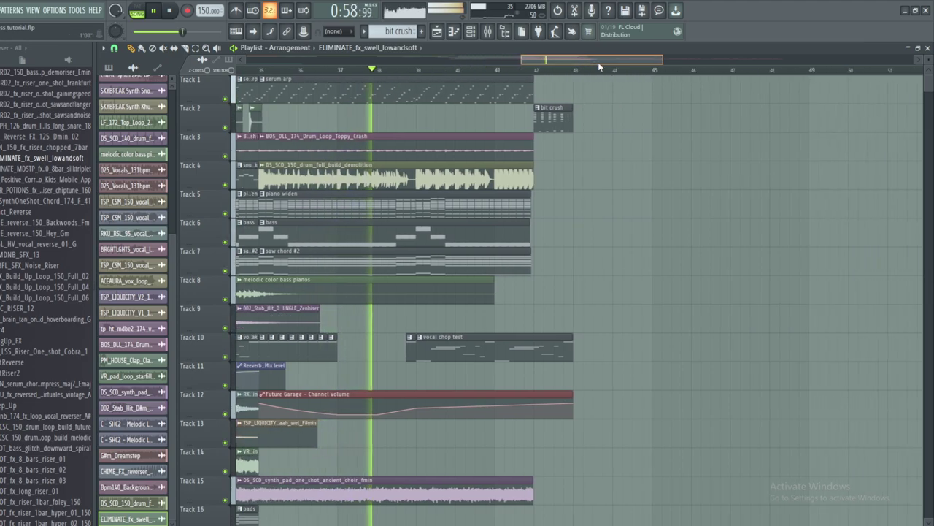
scroll(598, 62, "right", 1)
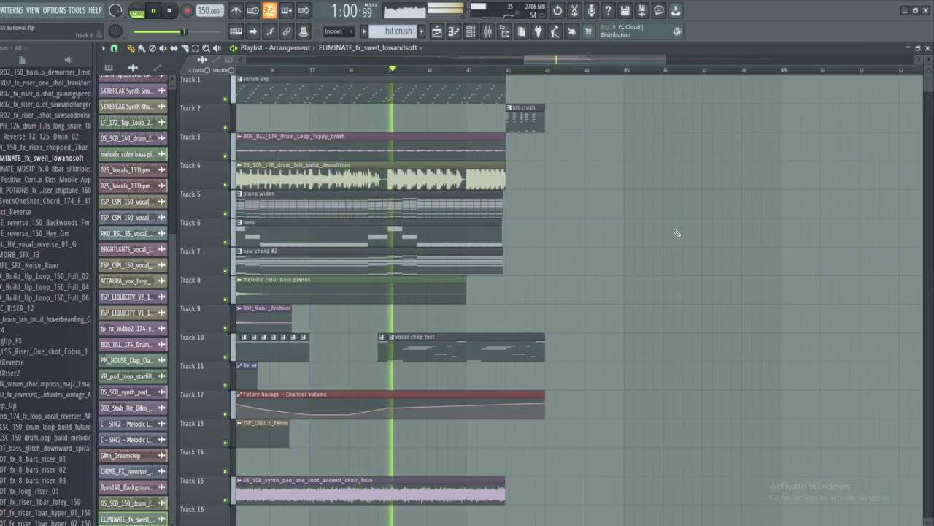
scroll(581, 59, "right", 1)
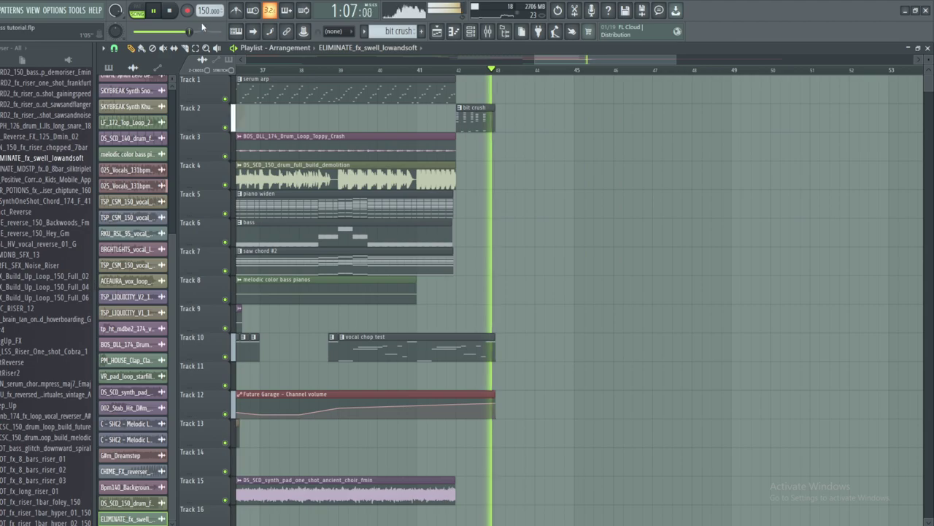
left_click(157, 13)
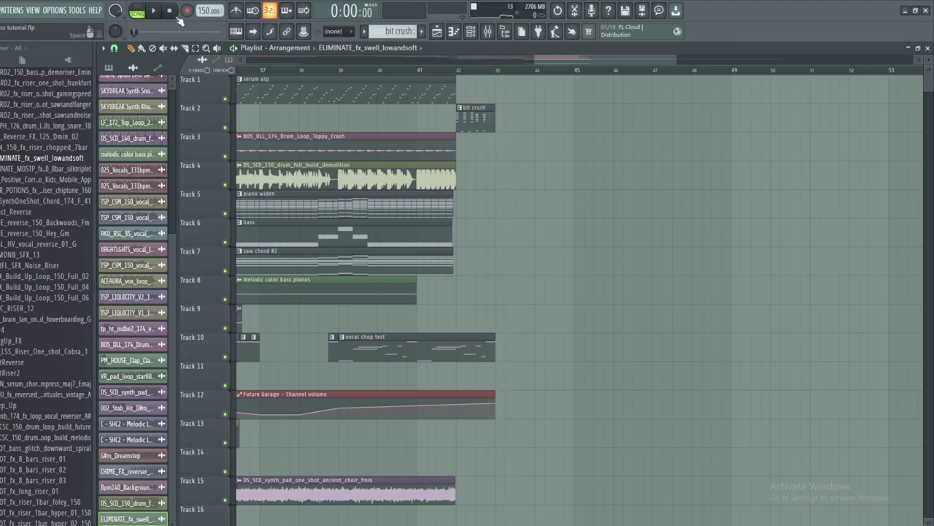